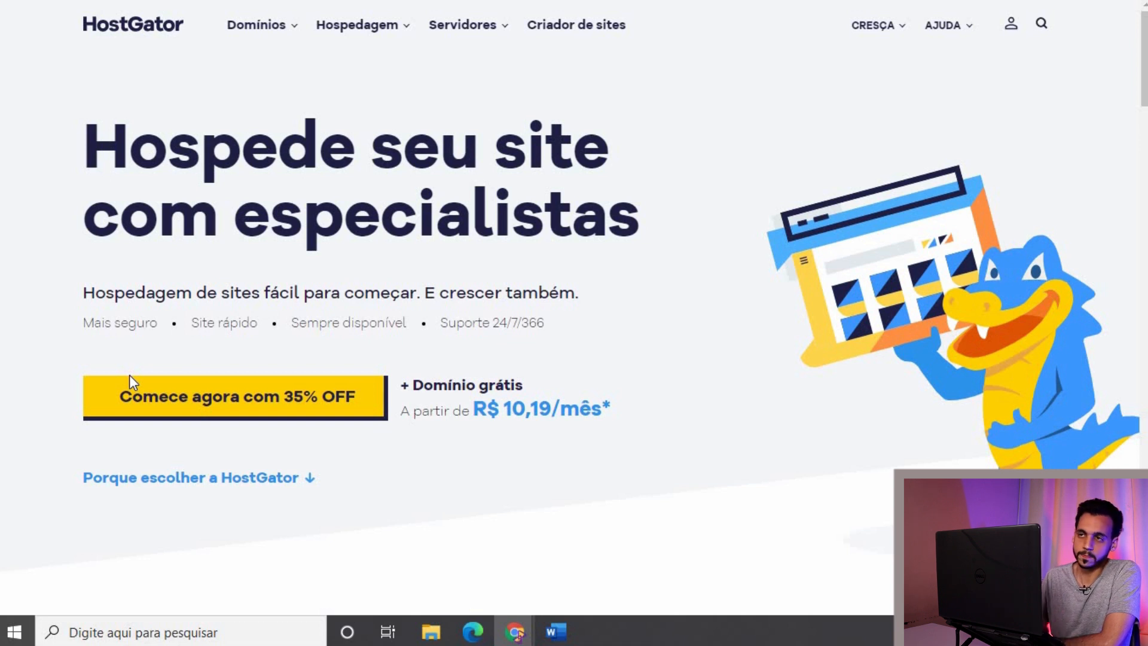
Step: Open Hospedagem de sites and compare the Plano P, Plano M and Plano Turbo cards
{"action": "mouse_move", "coordinate": [336, 34]}
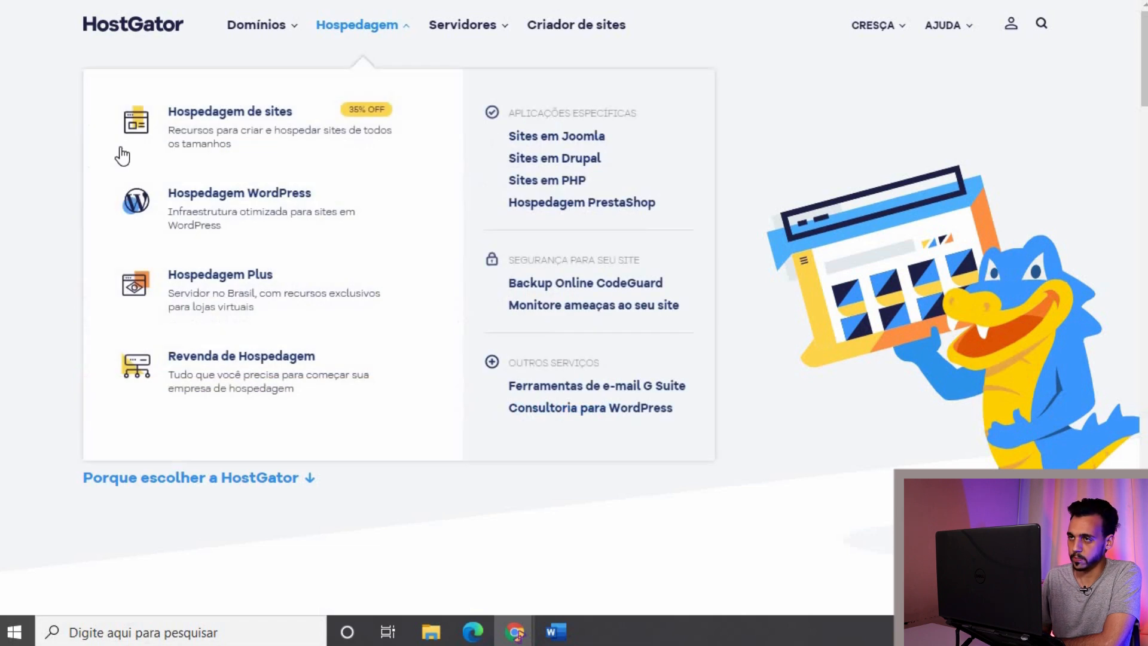
{"action": "left_click", "coordinate": [205, 138]}
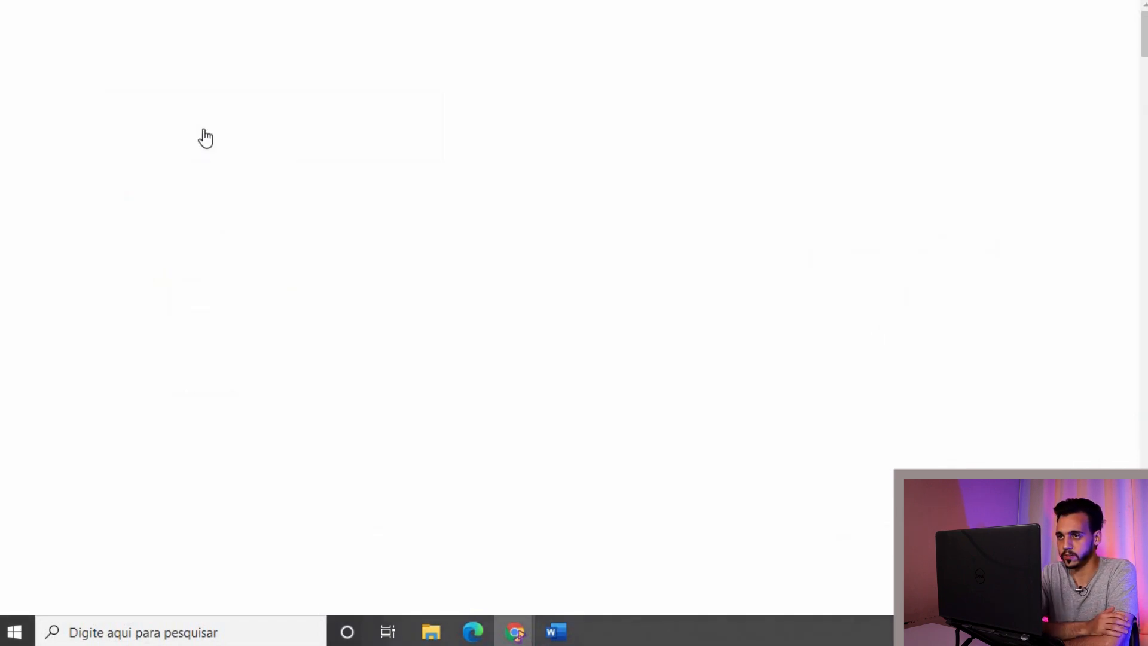
{"action": "scroll", "coordinate": [205, 136], "scroll_direction": "down", "scroll_amount": 3}
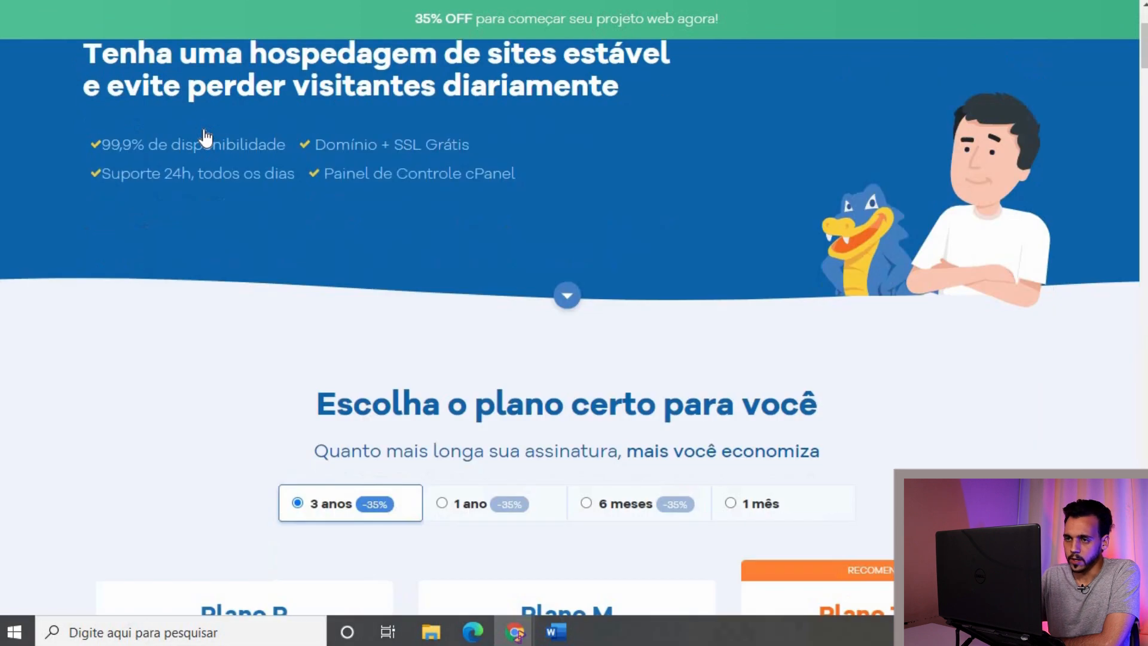
{"action": "scroll", "coordinate": [205, 136], "scroll_direction": "down", "scroll_amount": 10}
{"action": "scroll", "coordinate": [27, 192], "scroll_direction": "up", "scroll_amount": 4}
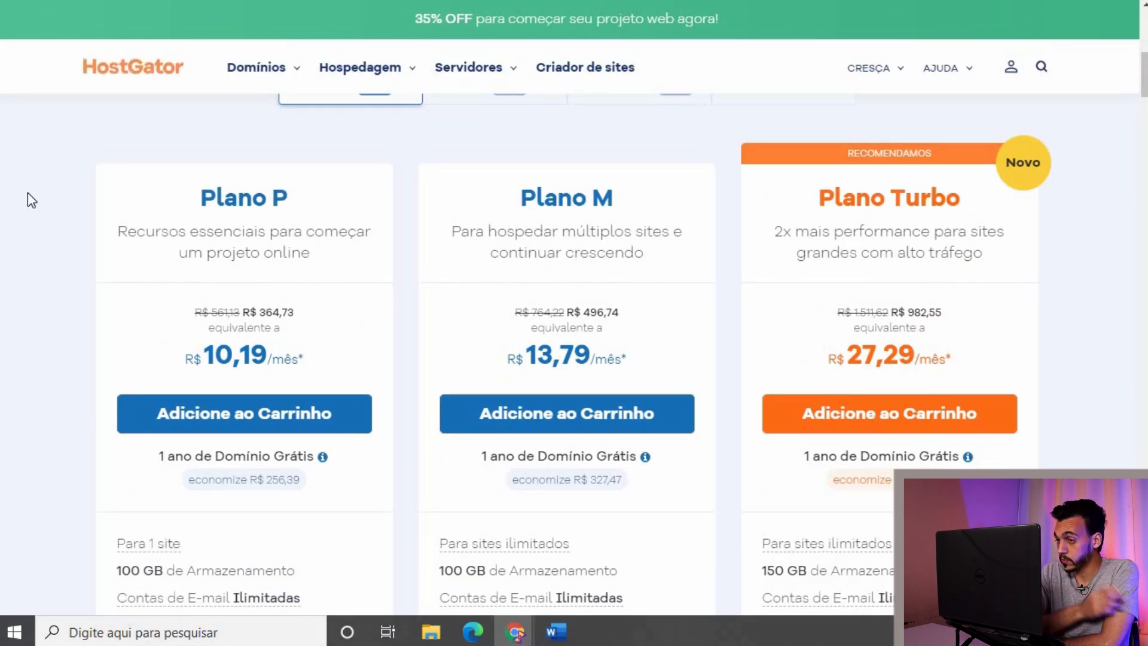
{"action": "scroll", "coordinate": [28, 200], "scroll_direction": "down", "scroll_amount": 1}
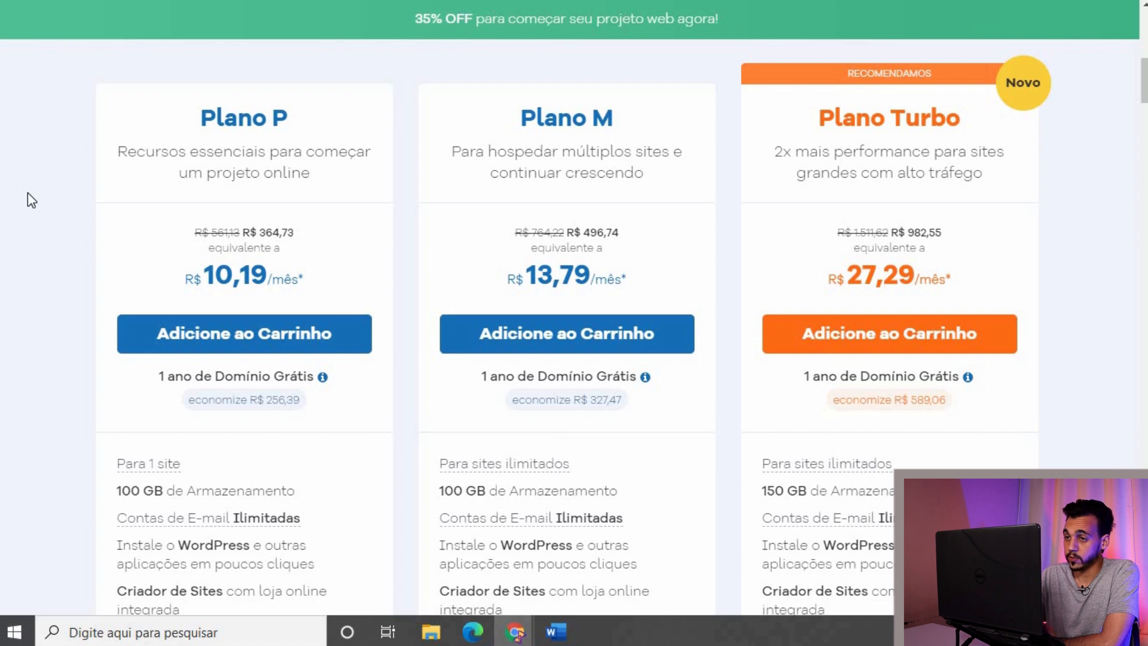
{"action": "scroll", "coordinate": [28, 192], "scroll_direction": "up", "scroll_amount": 1}
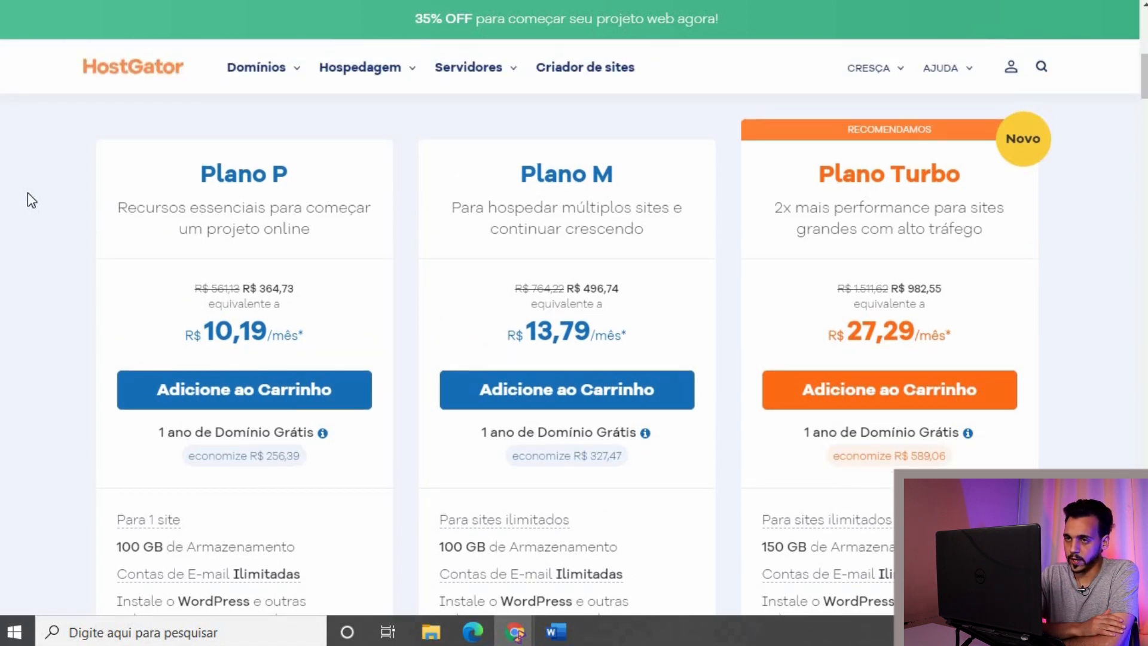
{"action": "scroll", "coordinate": [27, 192], "scroll_direction": "down", "scroll_amount": 1}
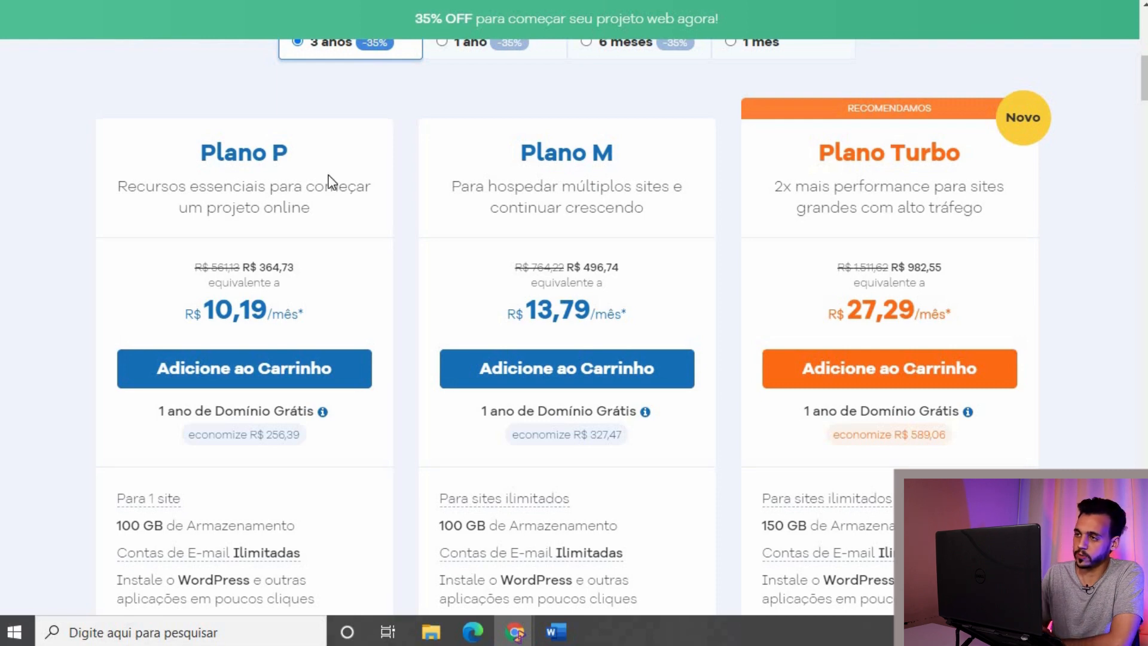
{"action": "scroll", "coordinate": [329, 180], "scroll_direction": "down", "scroll_amount": 1}
{"action": "scroll", "coordinate": [349, 202], "scroll_direction": "up", "scroll_amount": 1}
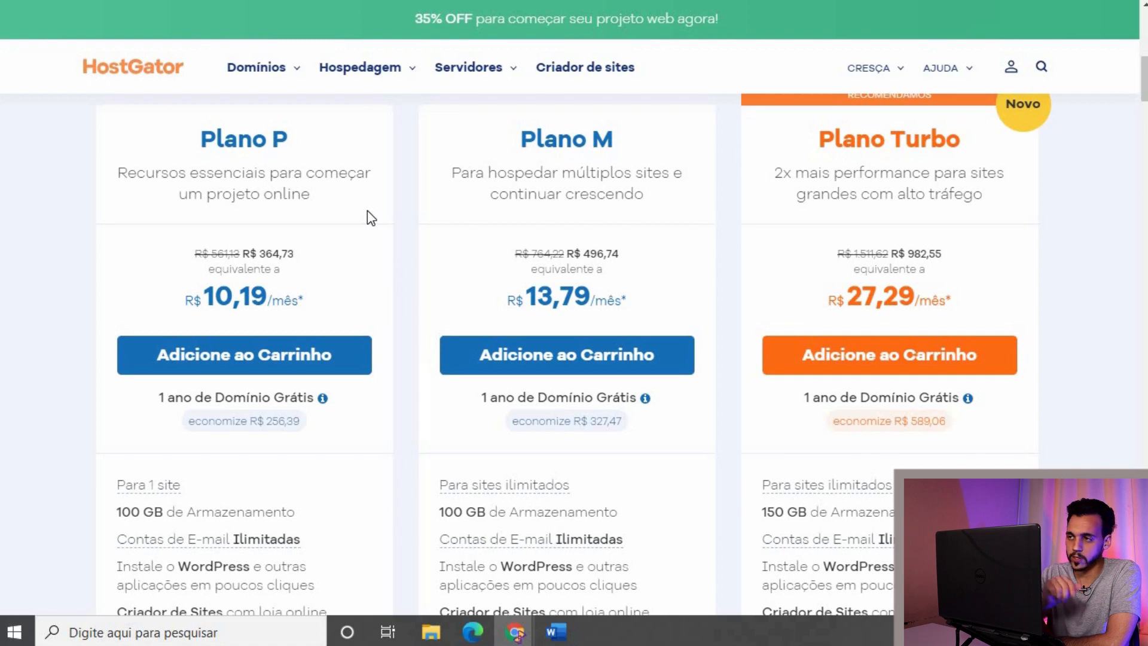
{"action": "scroll", "coordinate": [368, 212], "scroll_direction": "down", "scroll_amount": 1}
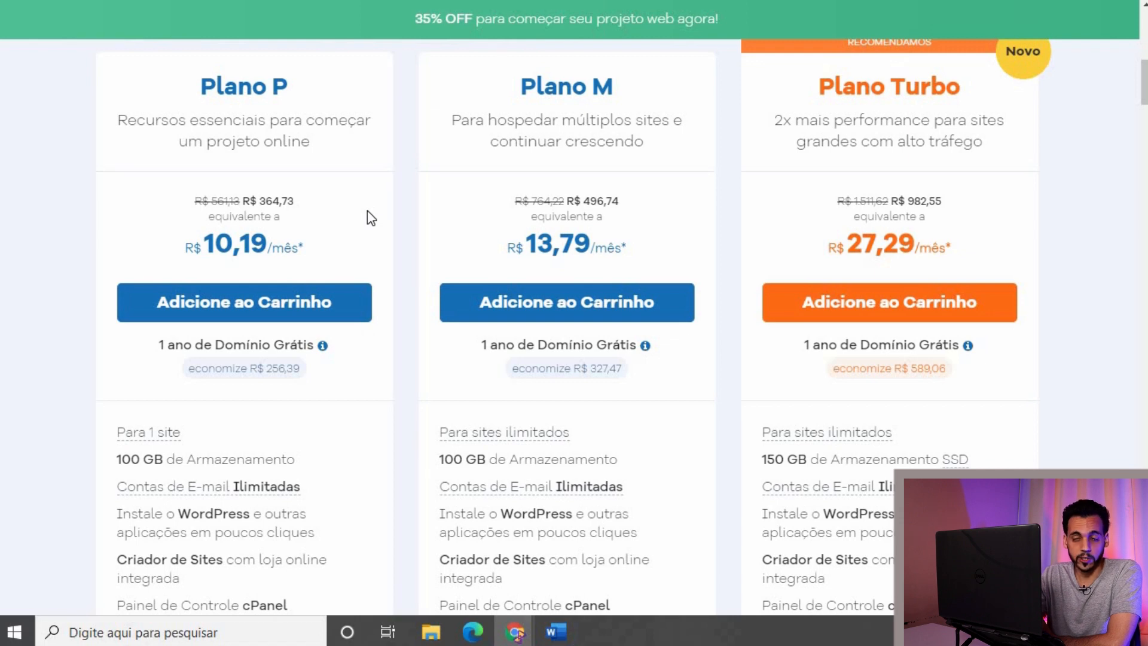
{"action": "scroll", "coordinate": [368, 211], "scroll_direction": "up", "scroll_amount": 1}
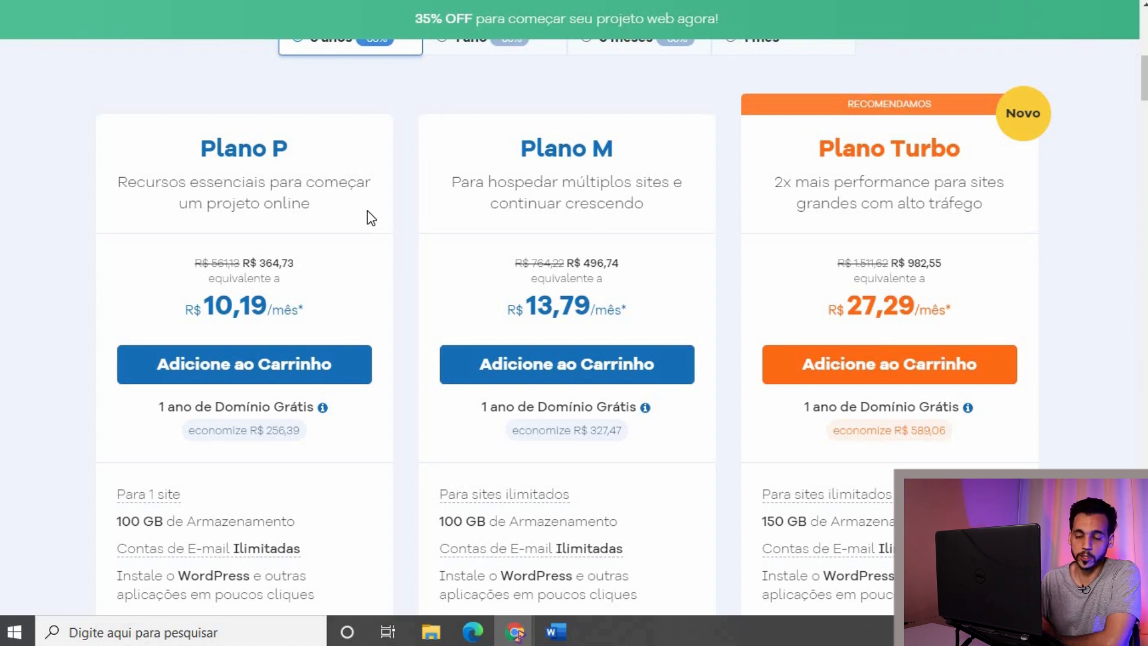
{"action": "scroll", "coordinate": [367, 210], "scroll_direction": "down", "scroll_amount": 1}
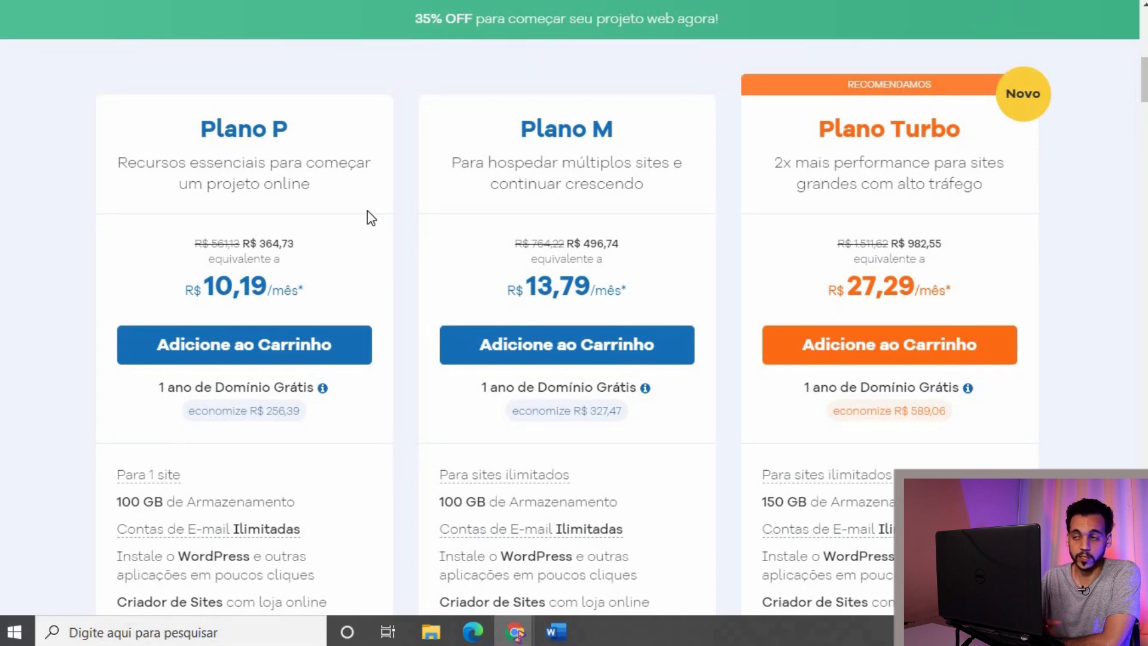
{"action": "scroll", "coordinate": [367, 210], "scroll_direction": "down", "scroll_amount": 2}
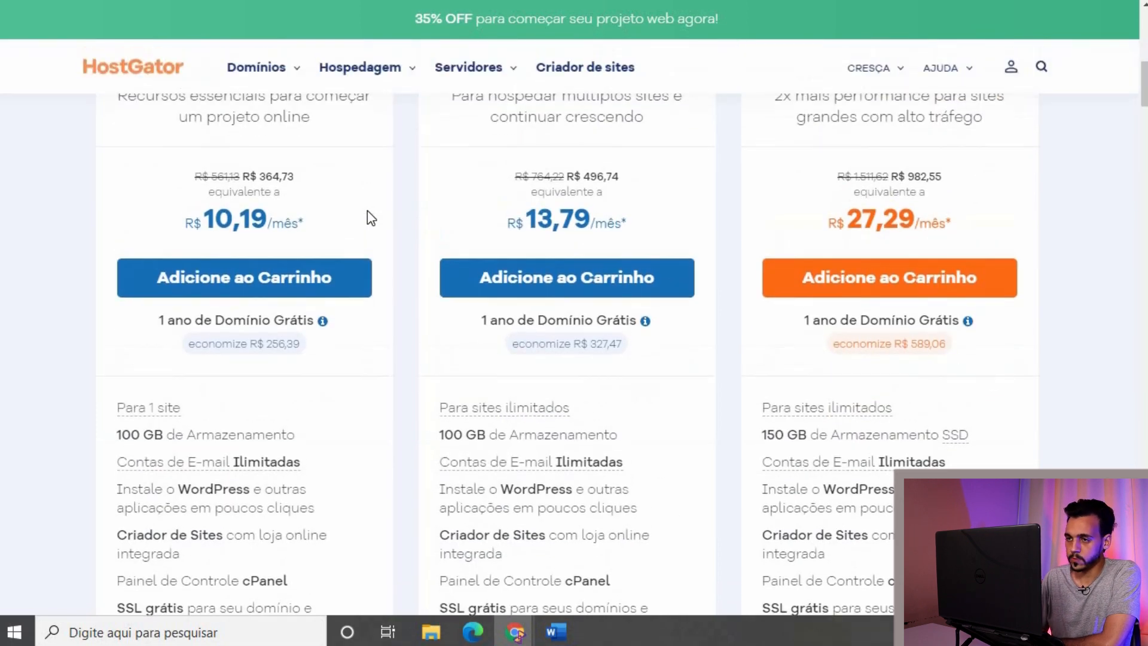
{"action": "scroll", "coordinate": [367, 210], "scroll_direction": "up", "scroll_amount": 2}
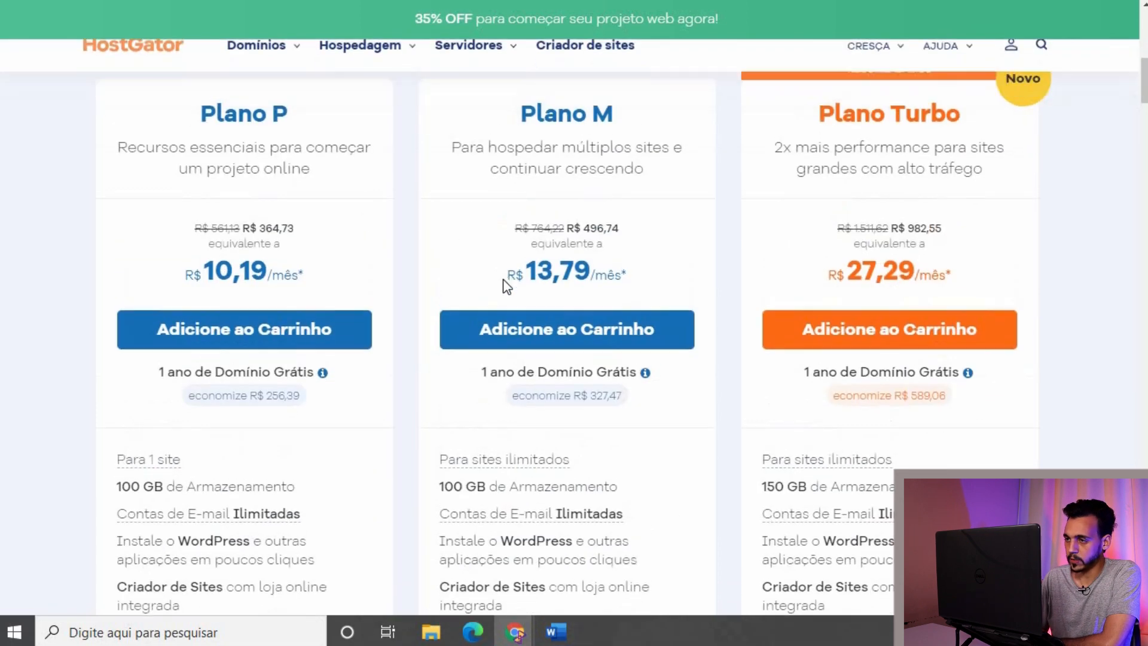
Step: Add Plano M web hosting to the cart and review the checkout
{"action": "left_click", "coordinate": [495, 323]}
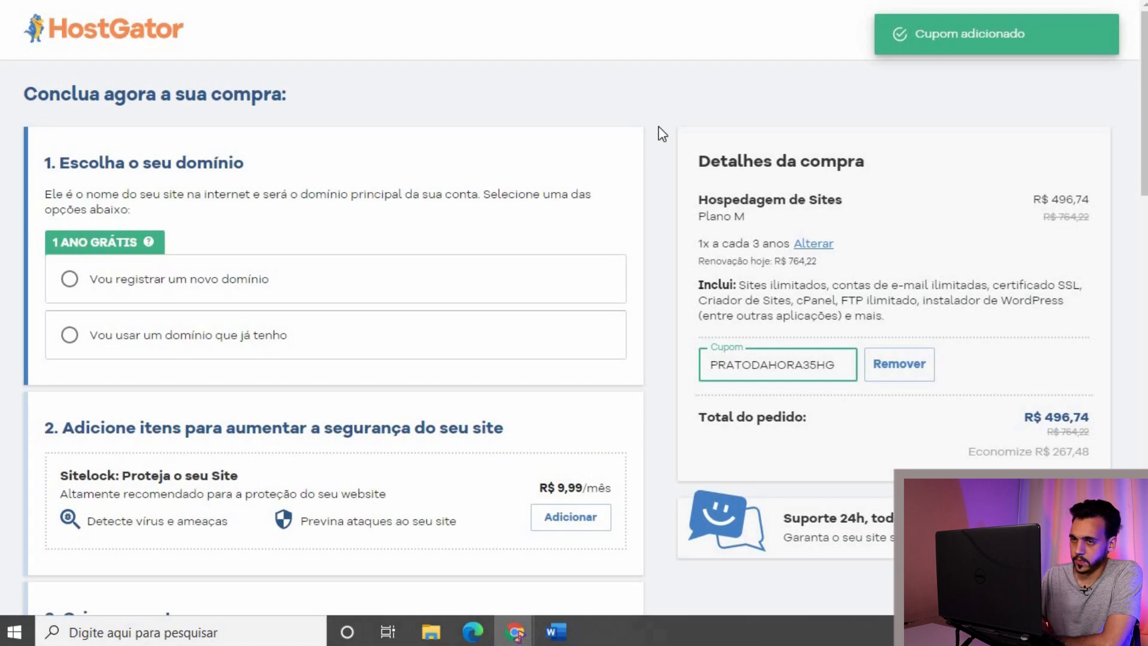
{"action": "scroll", "coordinate": [658, 127], "scroll_direction": "down", "scroll_amount": 6}
{"action": "scroll", "coordinate": [659, 126], "scroll_direction": "down", "scroll_amount": 12}
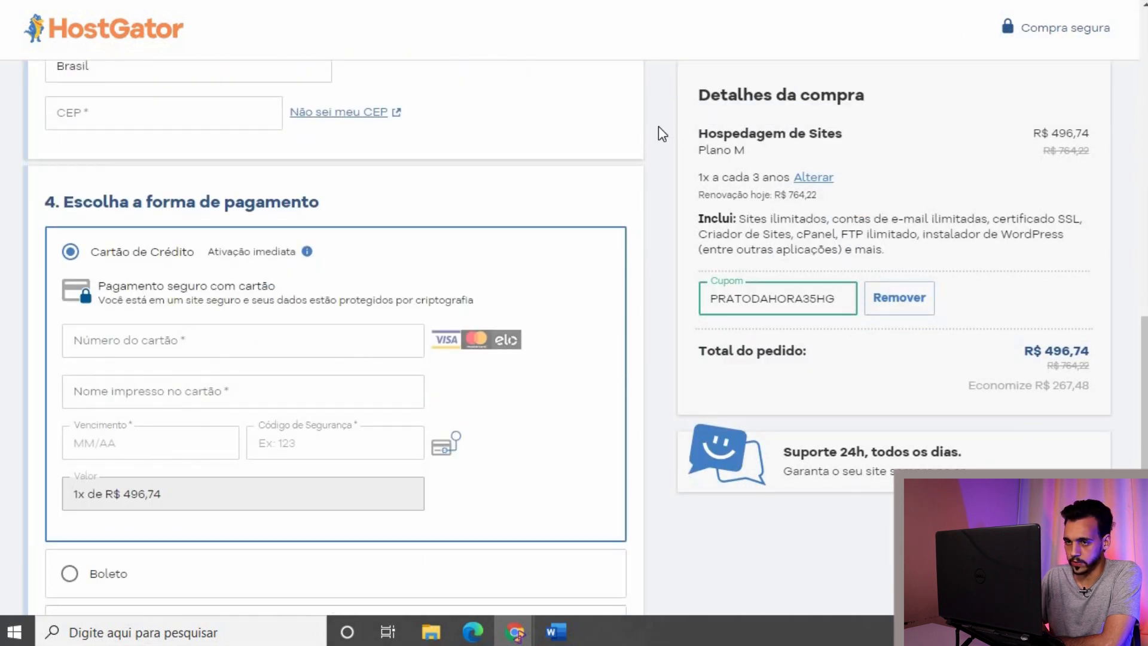
{"action": "scroll", "coordinate": [659, 126], "scroll_direction": "down", "scroll_amount": 7}
{"action": "scroll", "coordinate": [659, 126], "scroll_direction": "up", "scroll_amount": 14}
{"action": "scroll", "coordinate": [659, 127], "scroll_direction": "up", "scroll_amount": 10}
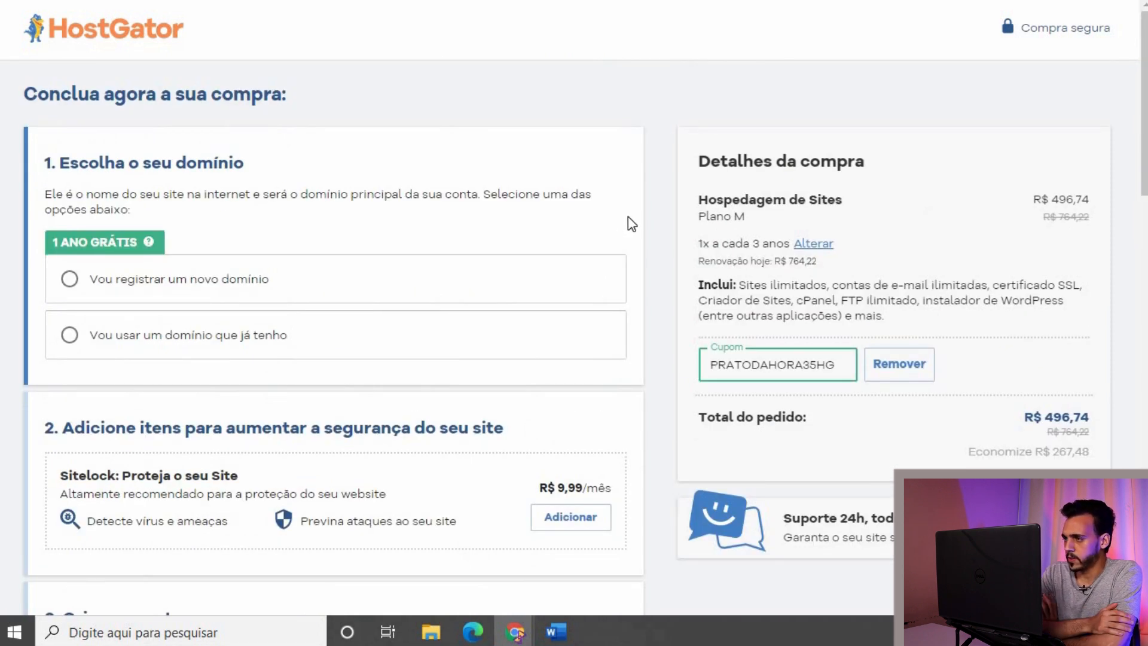
Step: Change Plano M's billing cycle to 1x a cada ano
{"action": "left_click", "coordinate": [822, 241]}
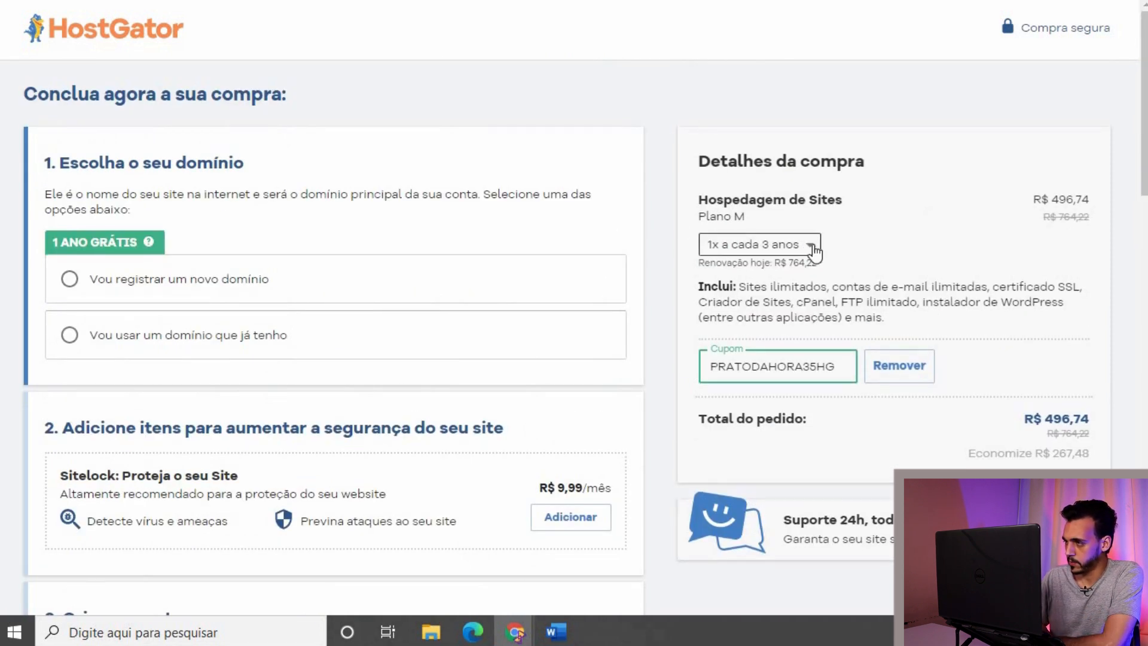
{"action": "left_click", "coordinate": [804, 243]}
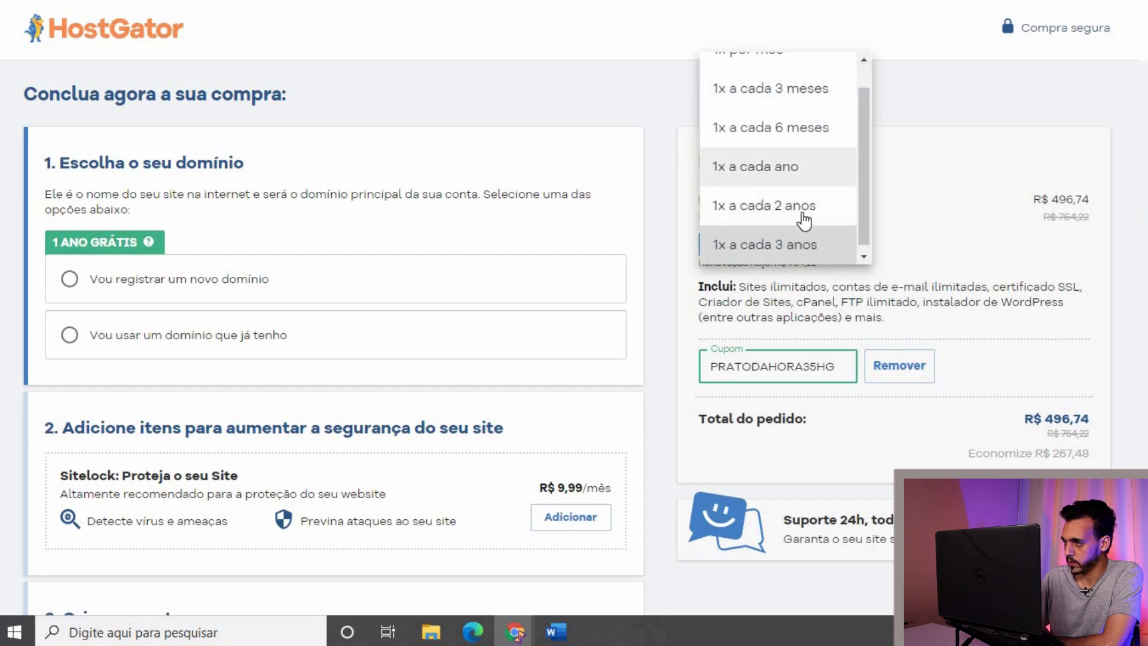
{"action": "scroll", "coordinate": [797, 190], "scroll_direction": "up", "scroll_amount": 1}
{"action": "scroll", "coordinate": [797, 190], "scroll_direction": "down", "scroll_amount": 1}
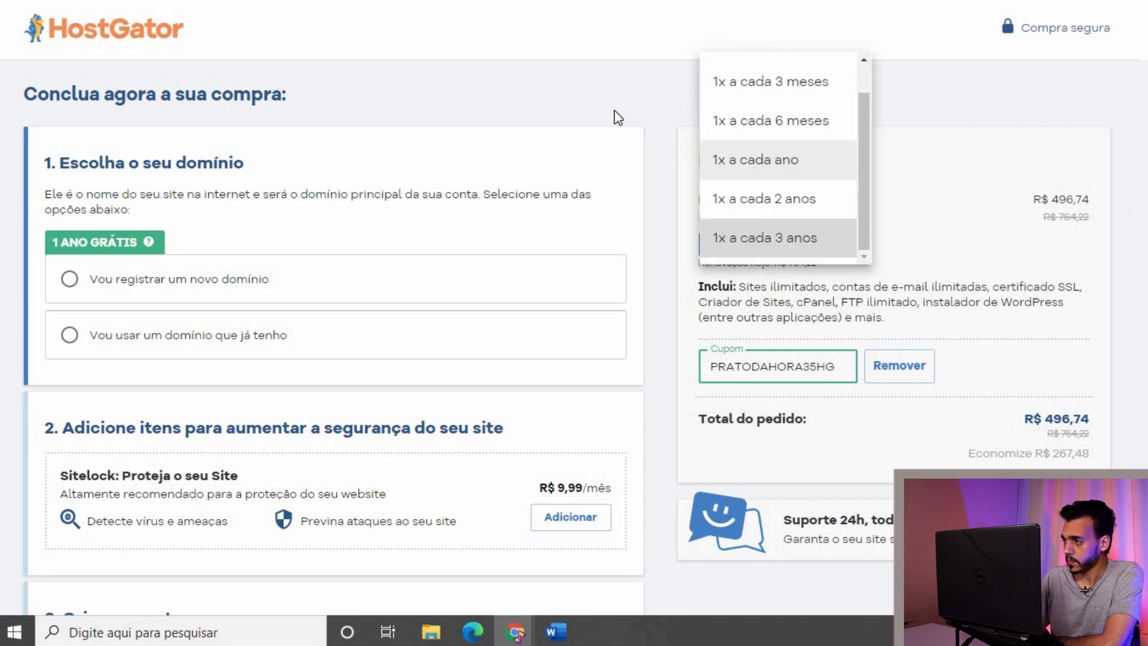
{"action": "left_click", "coordinate": [657, 138]}
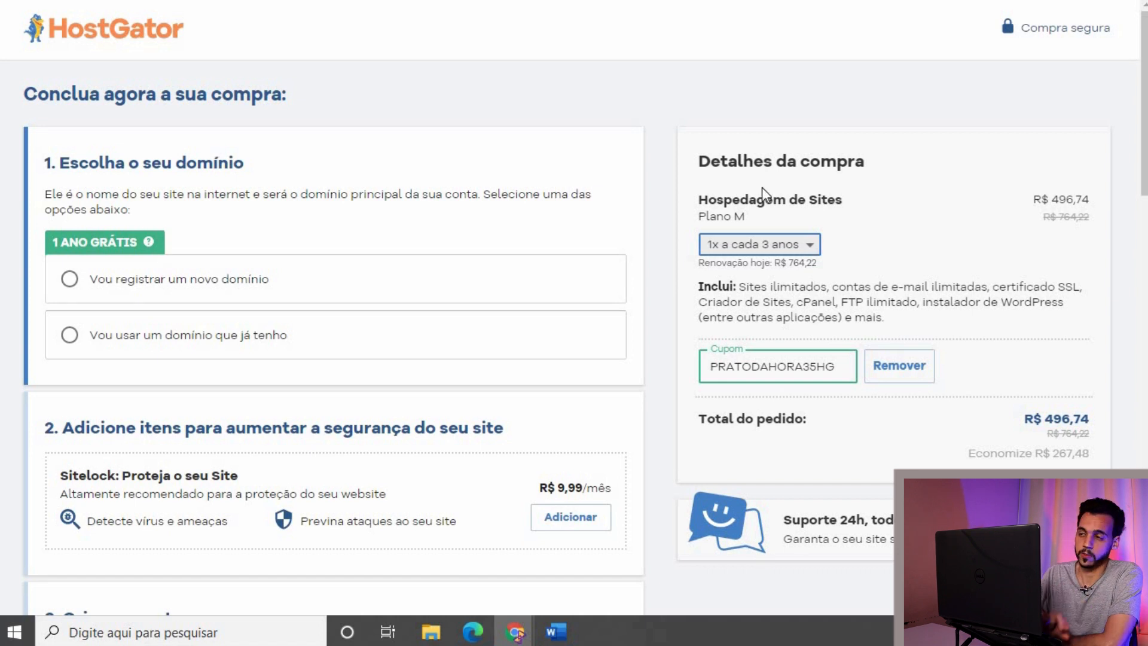
{"action": "left_click", "coordinate": [798, 246]}
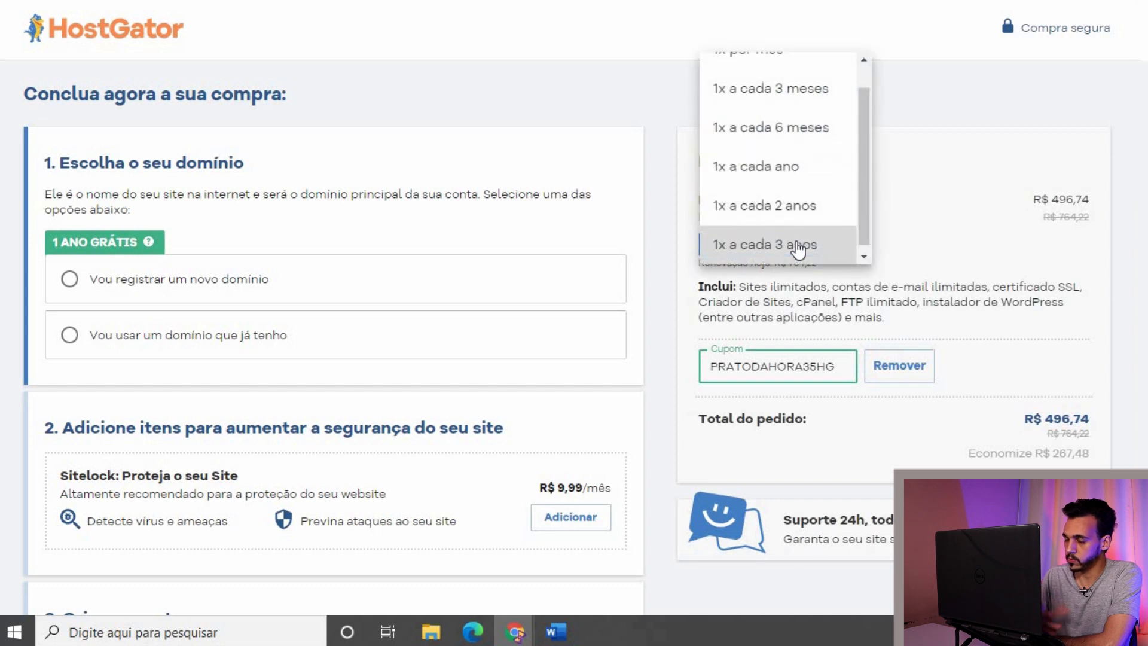
{"action": "scroll", "coordinate": [783, 143], "scroll_direction": "up", "scroll_amount": 1}
{"action": "scroll", "coordinate": [783, 144], "scroll_direction": "down", "scroll_amount": 1}
{"action": "scroll", "coordinate": [763, 102], "scroll_direction": "up", "scroll_amount": 1}
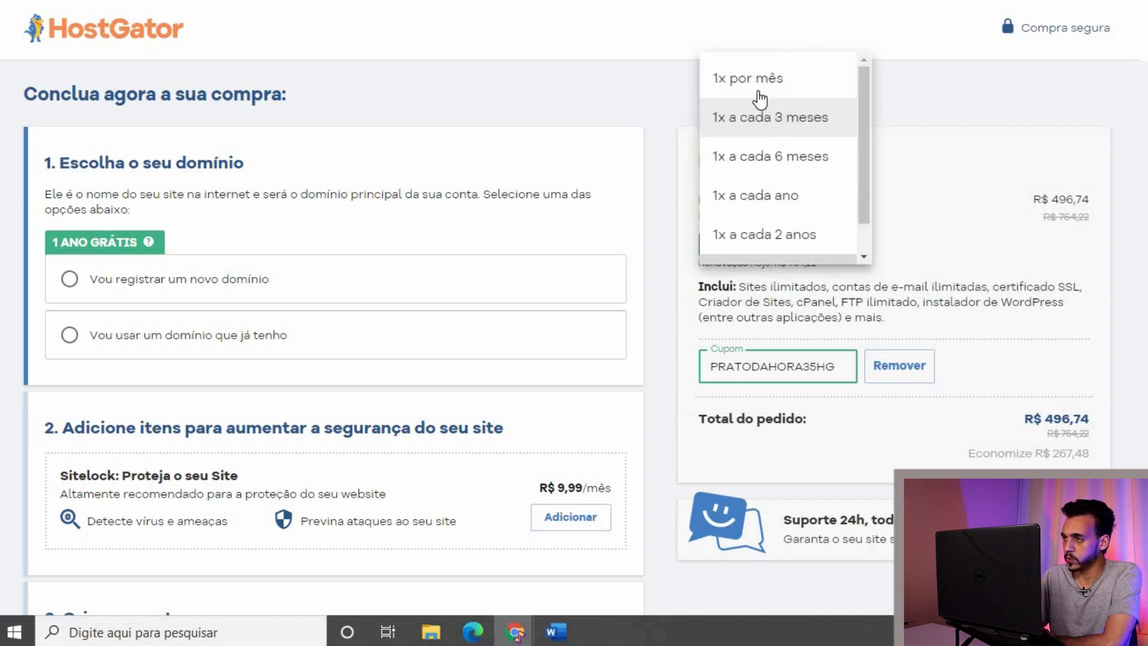
{"action": "scroll", "coordinate": [759, 159], "scroll_direction": "down", "scroll_amount": 1}
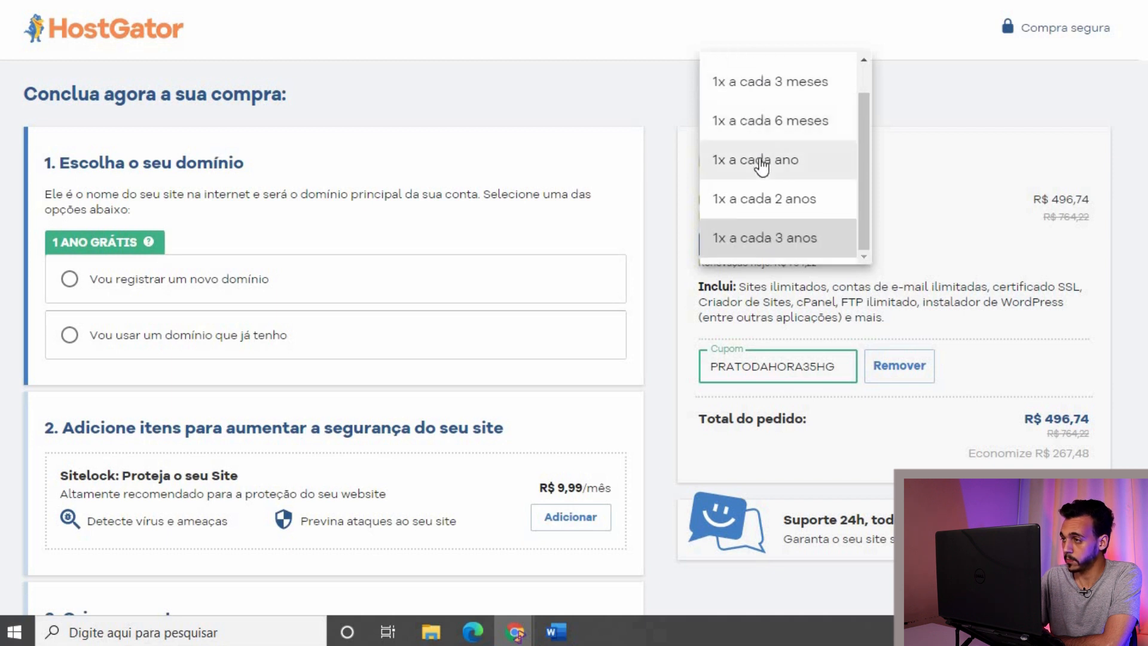
{"action": "left_click", "coordinate": [760, 160]}
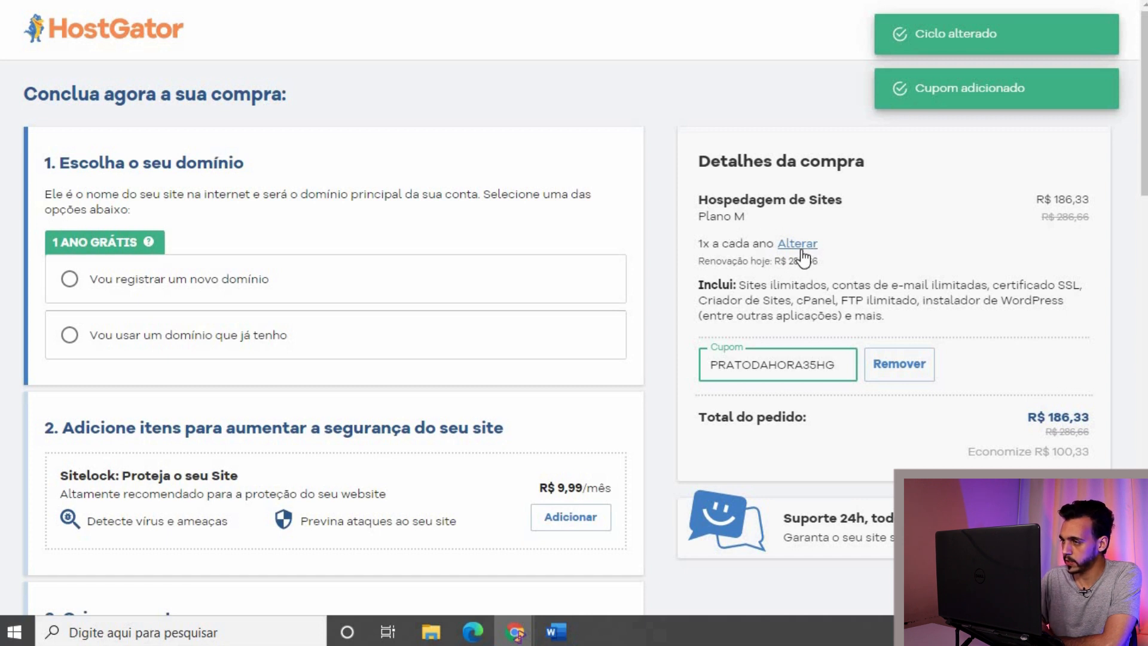
Step: Switch billing back to 1x a cada 3 anos (R$ 496,74) and choose to register a new domain
{"action": "left_click", "coordinate": [762, 245]}
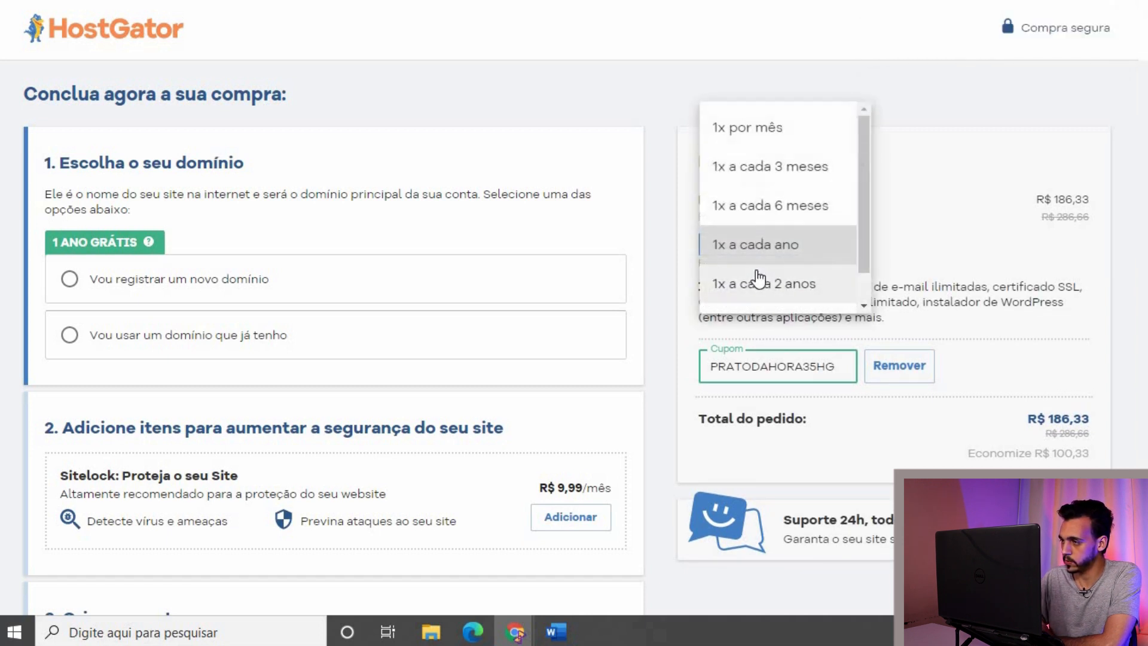
{"action": "scroll", "coordinate": [757, 287], "scroll_direction": "down", "scroll_amount": 1}
{"action": "left_click", "coordinate": [755, 289]}
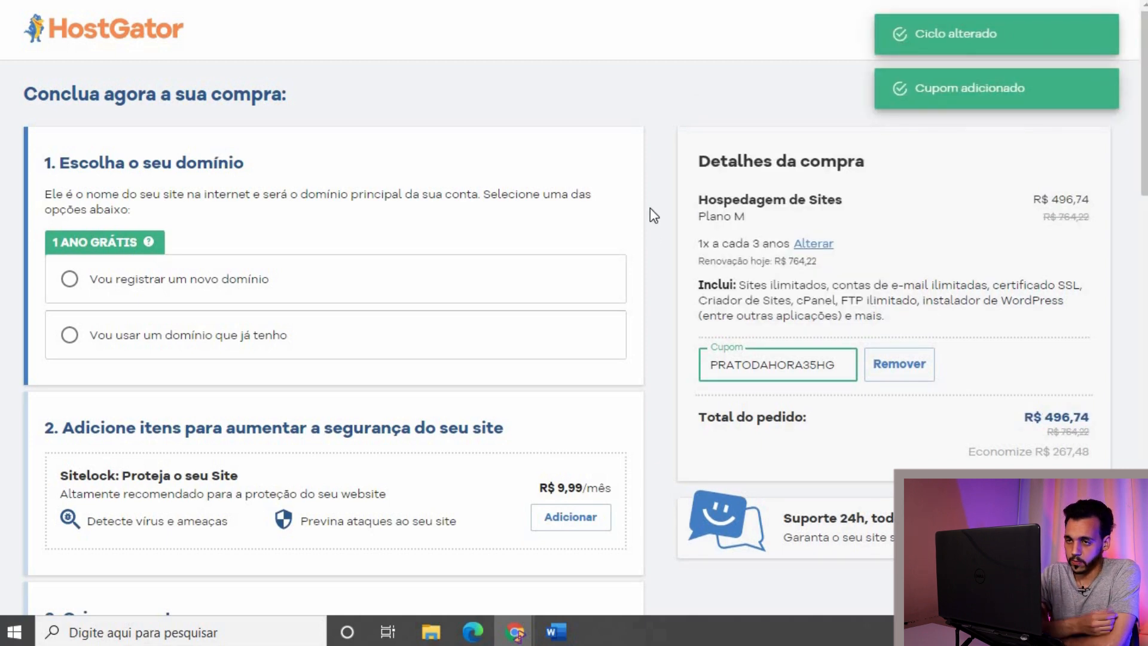
{"action": "scroll", "coordinate": [651, 207], "scroll_direction": "down", "scroll_amount": 1}
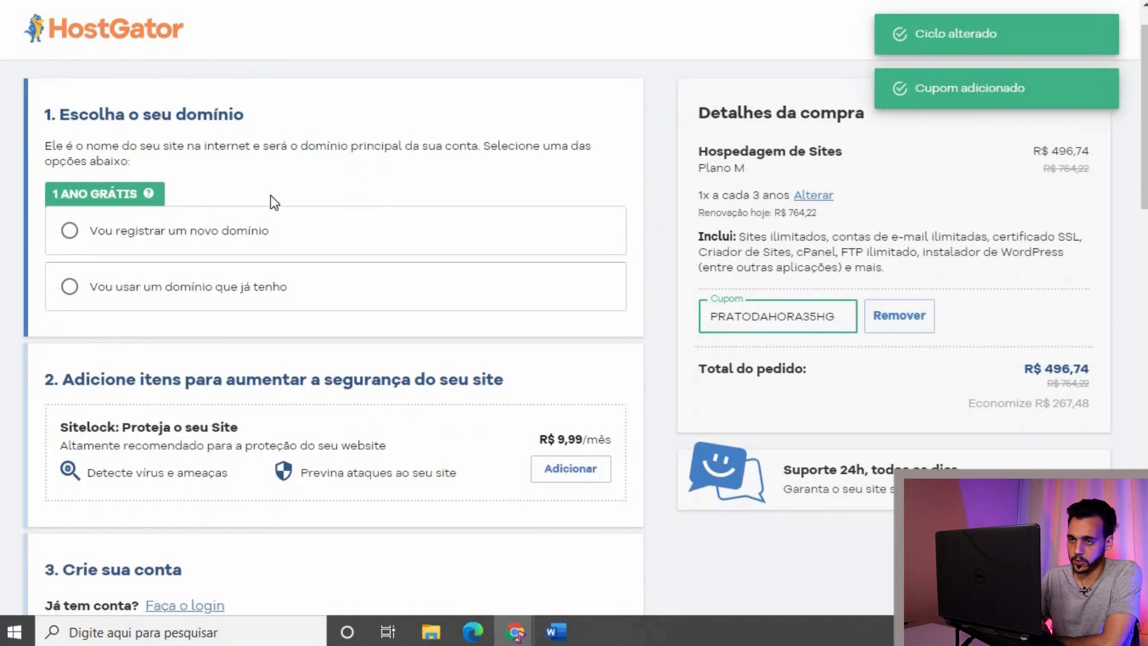
{"action": "left_click", "coordinate": [70, 230]}
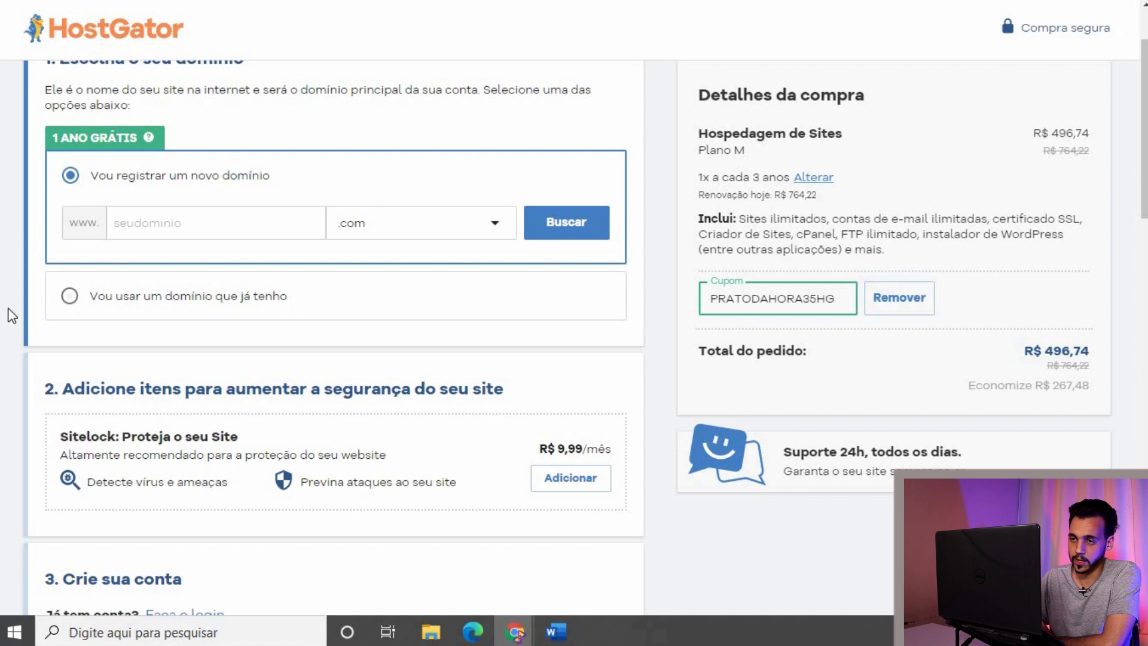
{"action": "key", "text": "Down"}
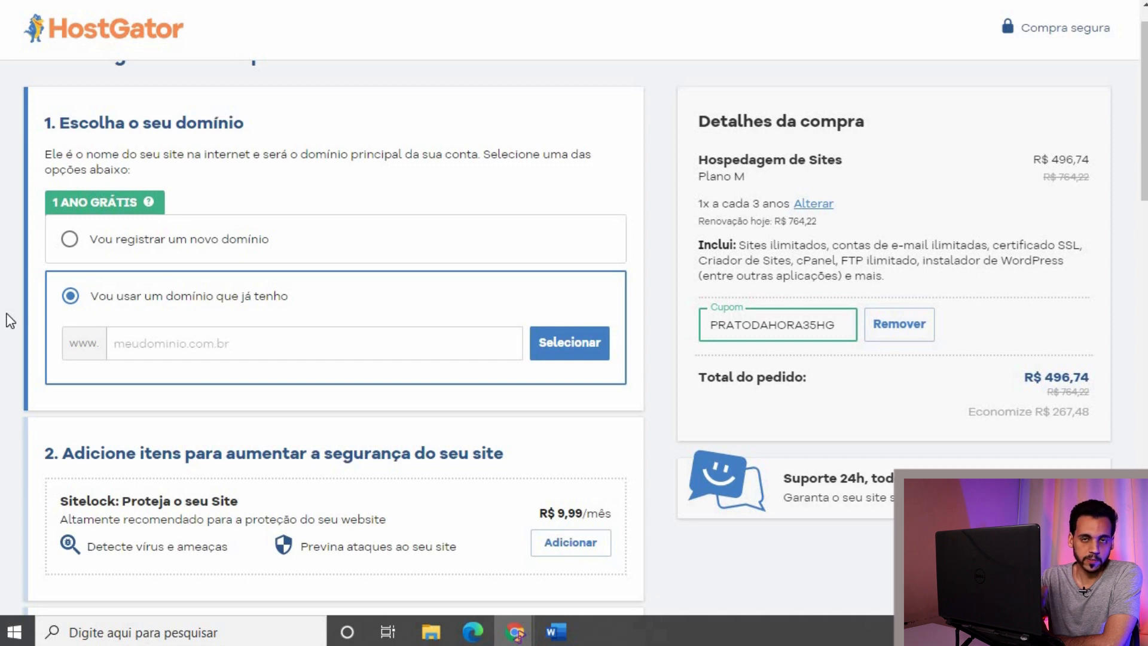
{"action": "scroll", "coordinate": [10, 321], "scroll_direction": "down", "scroll_amount": 2}
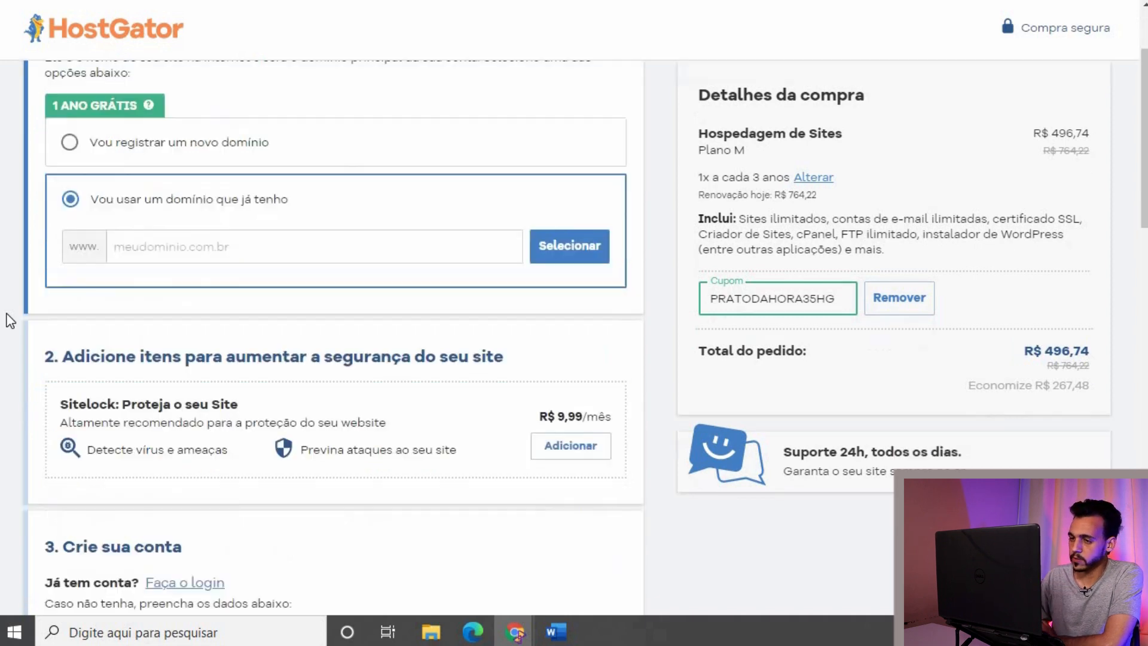
{"action": "scroll", "coordinate": [10, 321], "scroll_direction": "down", "scroll_amount": 2}
{"action": "scroll", "coordinate": [10, 321], "scroll_direction": "down", "scroll_amount": 3}
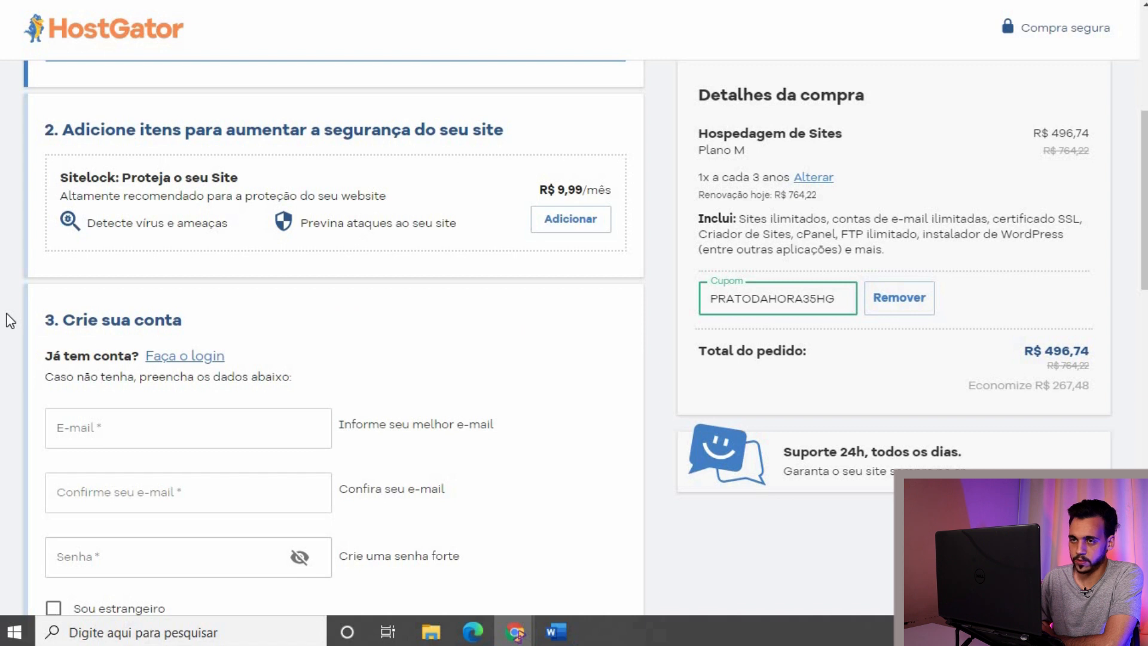
{"action": "scroll", "coordinate": [1, 307], "scroll_direction": "up", "scroll_amount": 4}
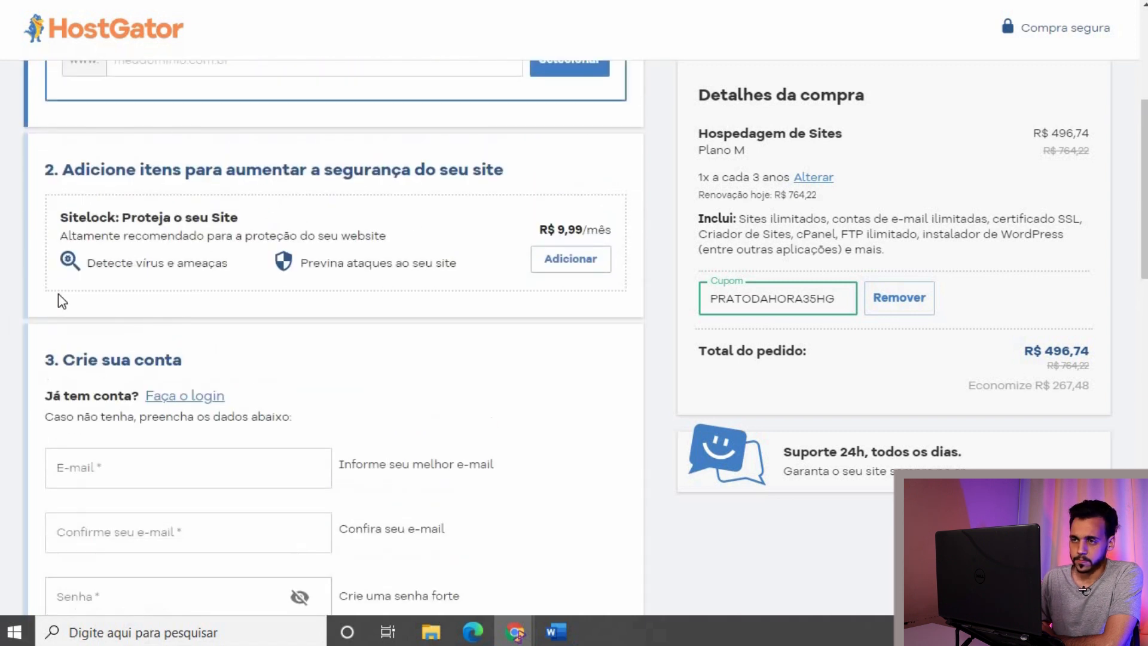
{"action": "scroll", "coordinate": [56, 297], "scroll_direction": "down", "scroll_amount": 2}
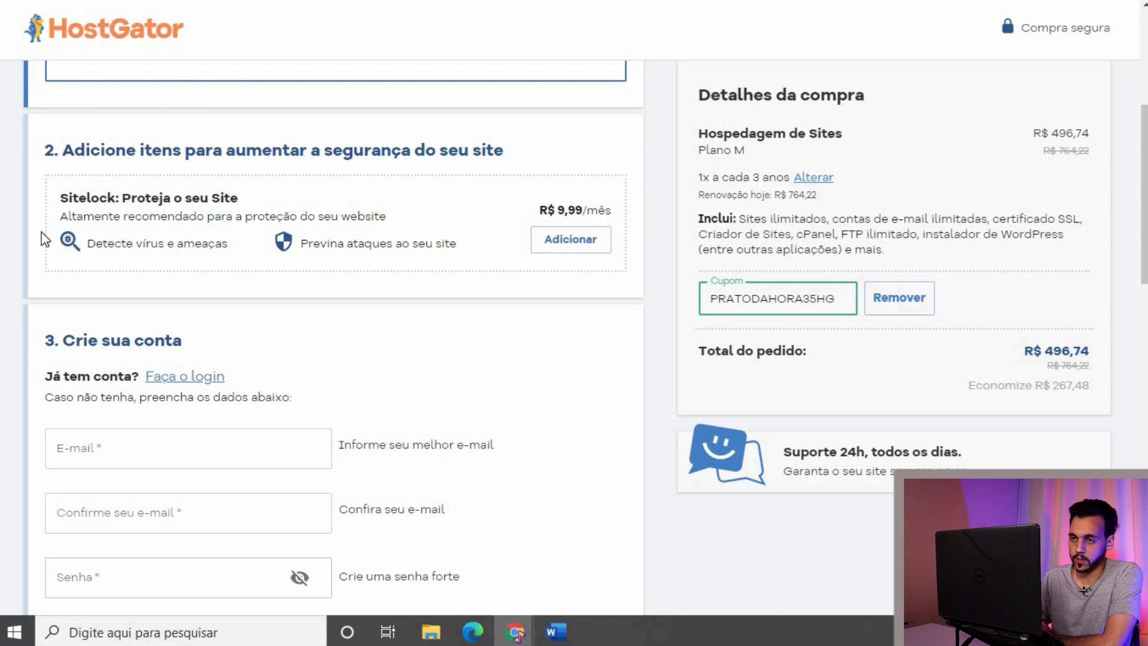
{"action": "scroll", "coordinate": [43, 239], "scroll_direction": "down", "scroll_amount": 3}
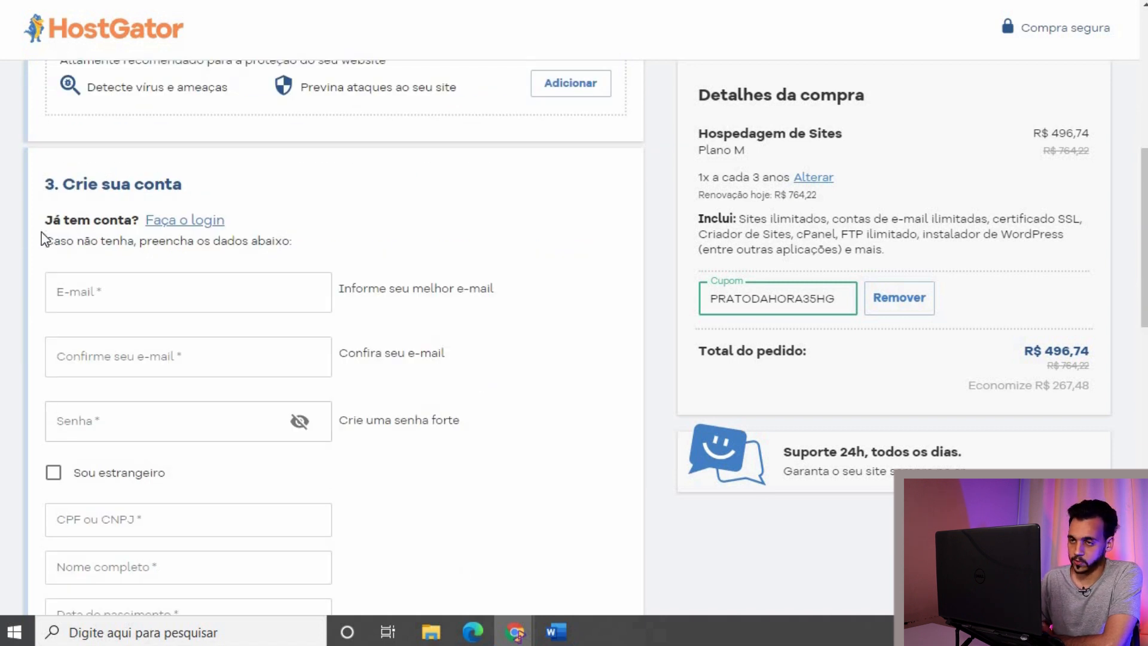
{"action": "scroll", "coordinate": [43, 239], "scroll_direction": "down", "scroll_amount": 1}
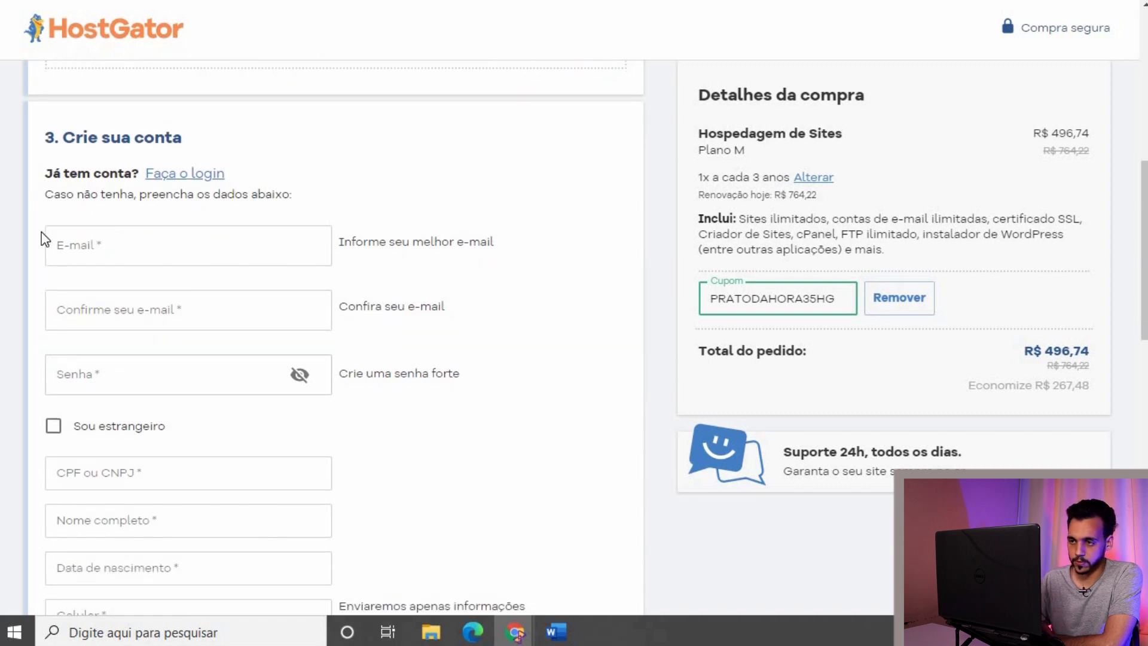
{"action": "scroll", "coordinate": [43, 240], "scroll_direction": "down", "scroll_amount": 10}
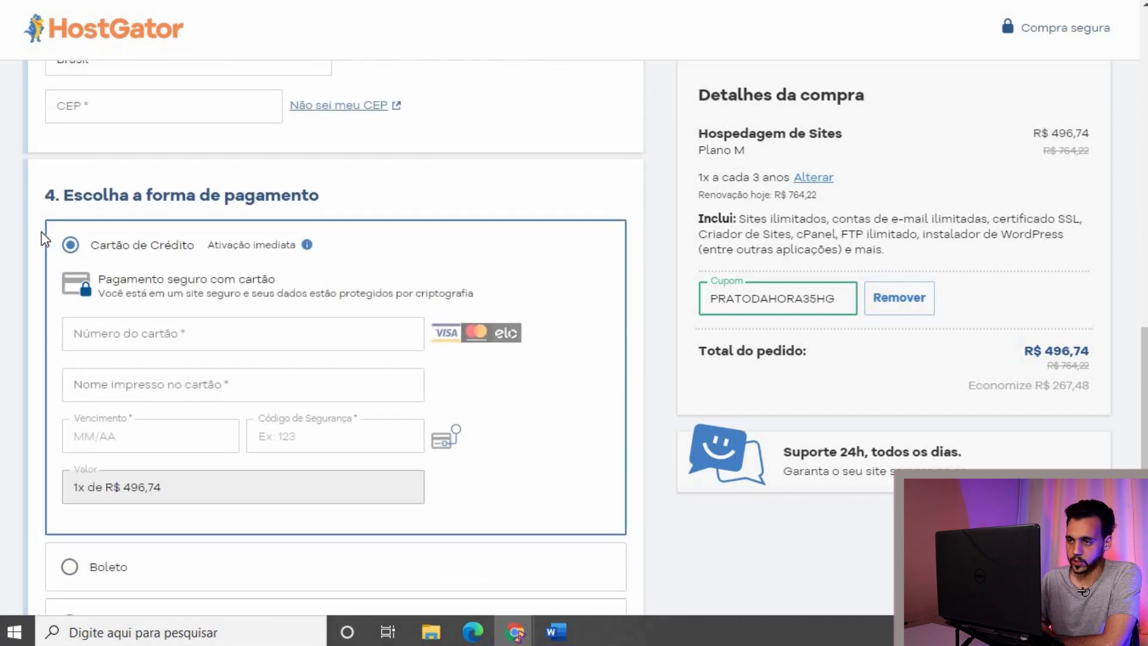
{"action": "scroll", "coordinate": [43, 239], "scroll_direction": "down", "scroll_amount": 2}
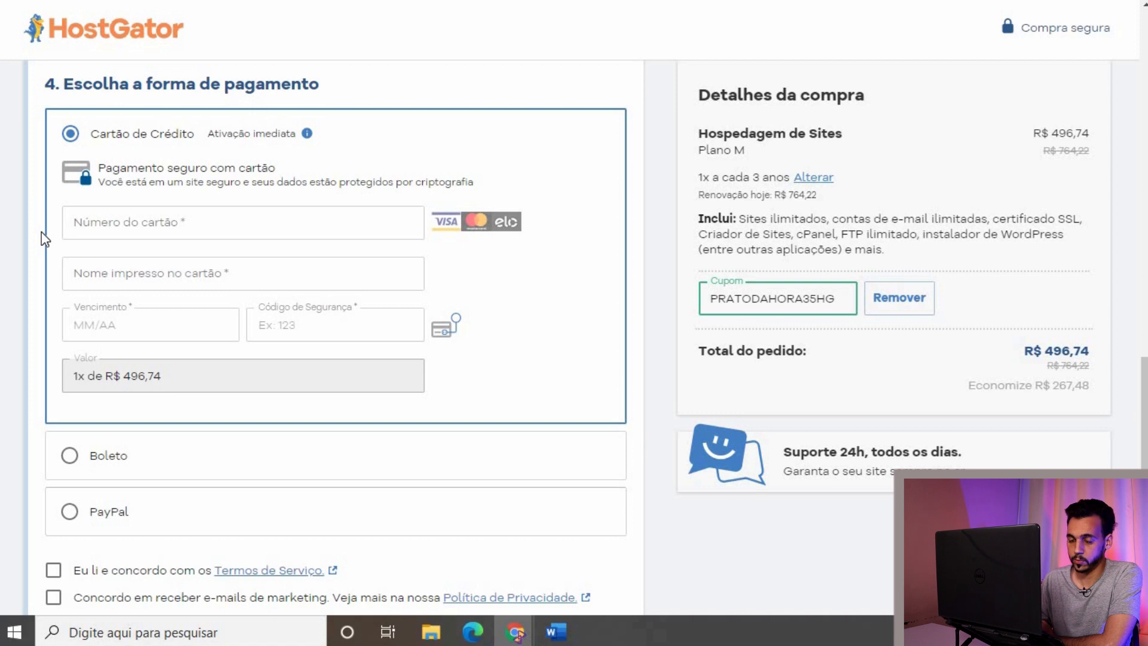
{"action": "scroll", "coordinate": [43, 239], "scroll_direction": "down", "scroll_amount": 2}
{"action": "scroll", "coordinate": [44, 239], "scroll_direction": "up", "scroll_amount": 2}
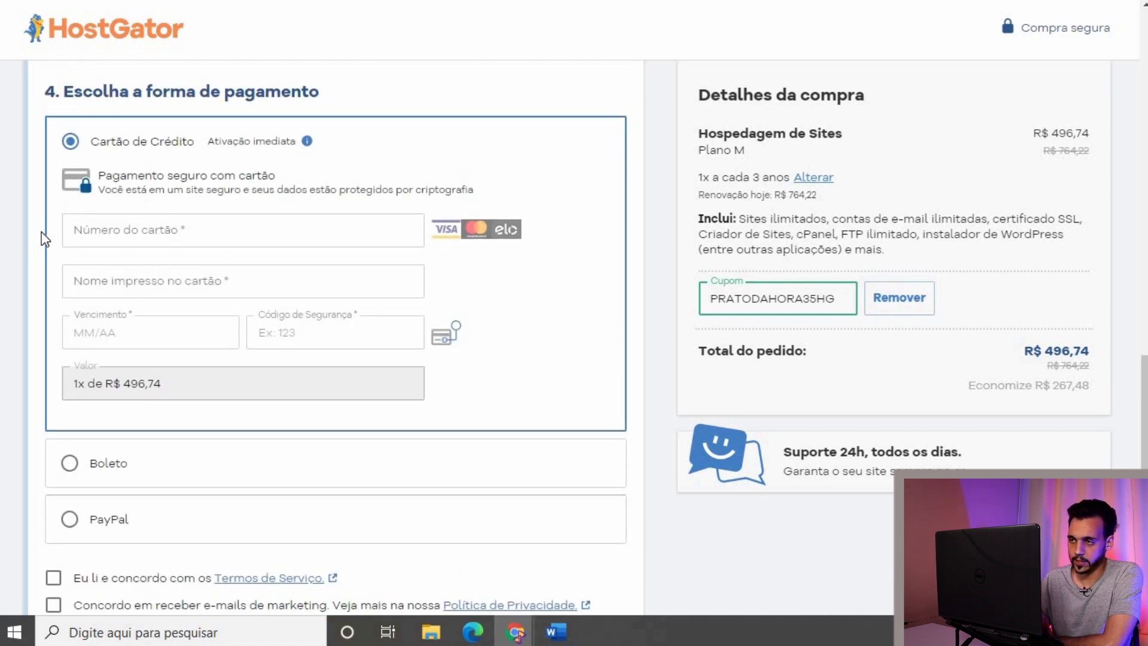
{"action": "scroll", "coordinate": [43, 239], "scroll_direction": "up", "scroll_amount": 1}
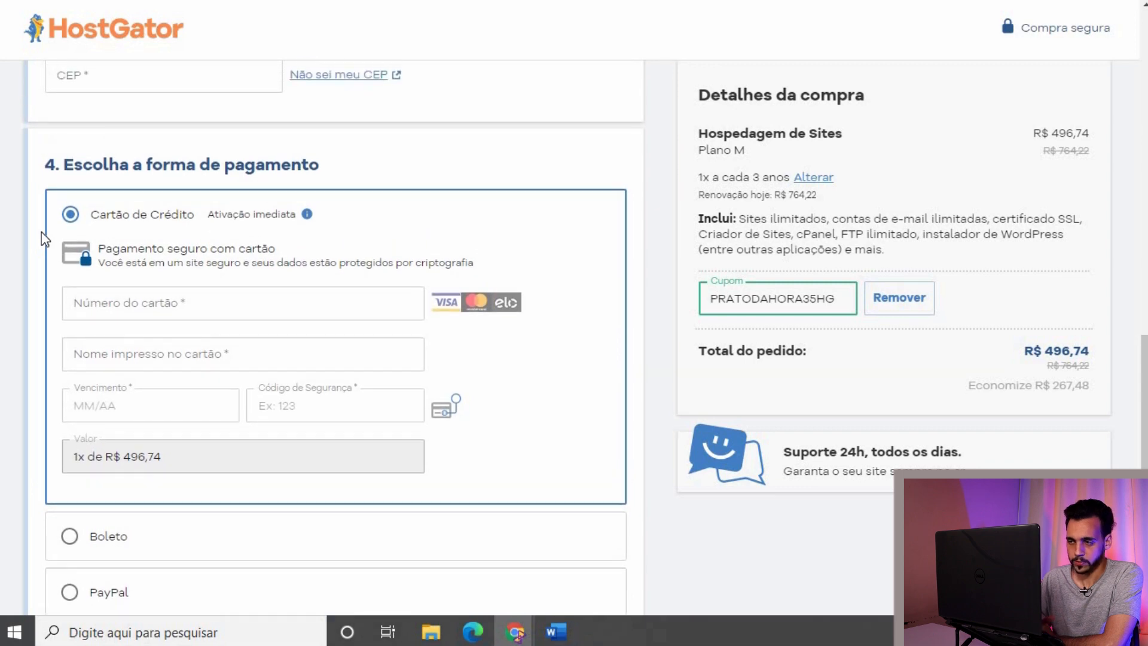
{"action": "scroll", "coordinate": [42, 237], "scroll_direction": "down", "scroll_amount": 5}
{"action": "scroll", "coordinate": [42, 236], "scroll_direction": "up", "scroll_amount": 10}
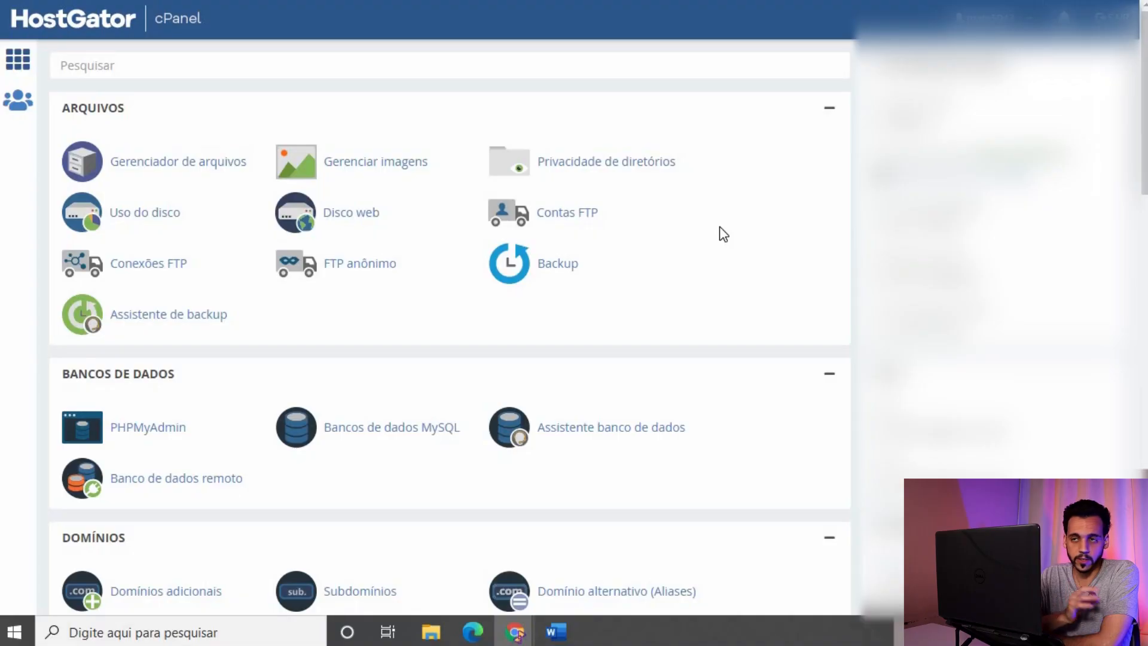
Step: Scroll the cPanel dashboard down to the Ferramenta section with Softaculous Apps Installer
{"action": "scroll", "coordinate": [719, 228], "scroll_direction": "down", "scroll_amount": 10}
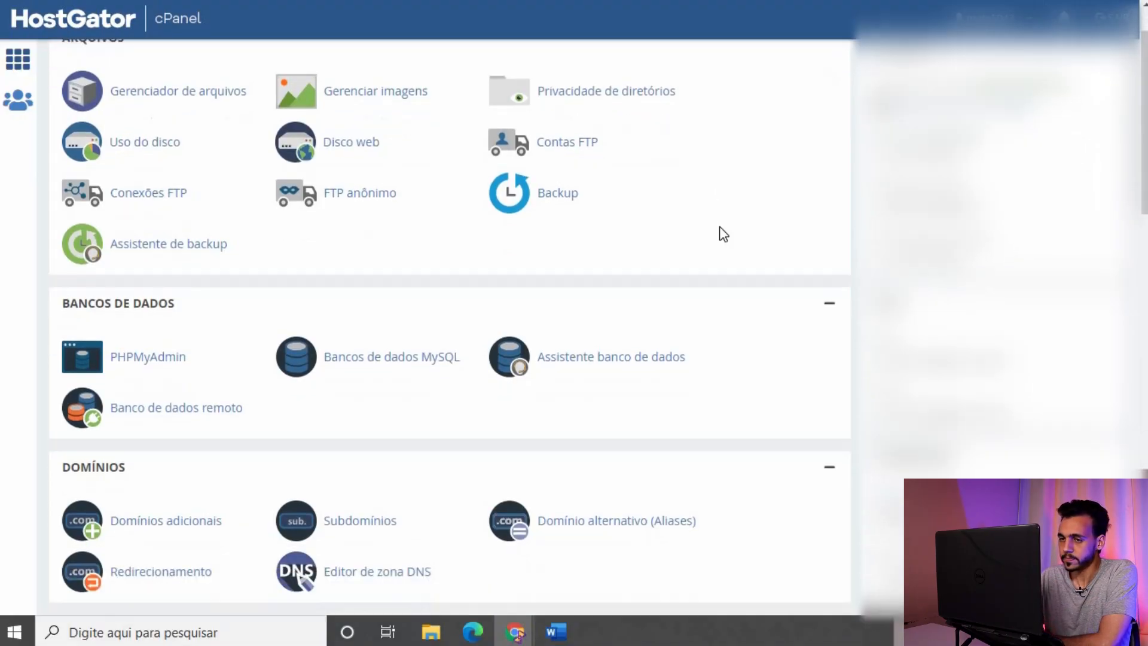
{"action": "scroll", "coordinate": [724, 234], "scroll_direction": "down", "scroll_amount": 5}
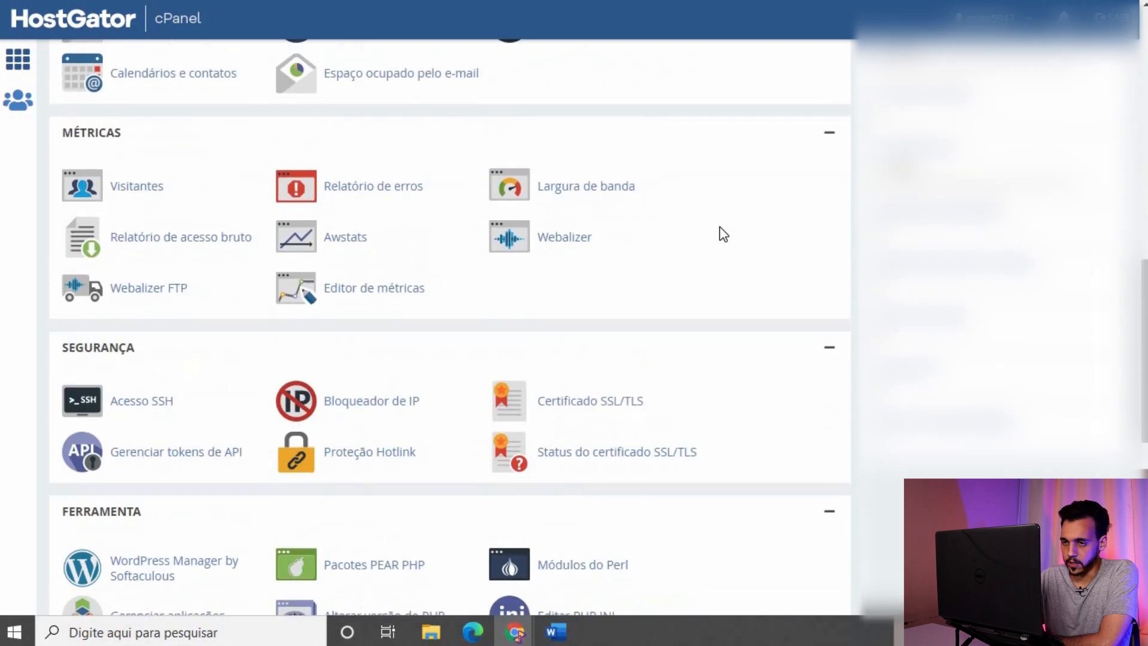
{"action": "scroll", "coordinate": [724, 234], "scroll_direction": "down", "scroll_amount": 5}
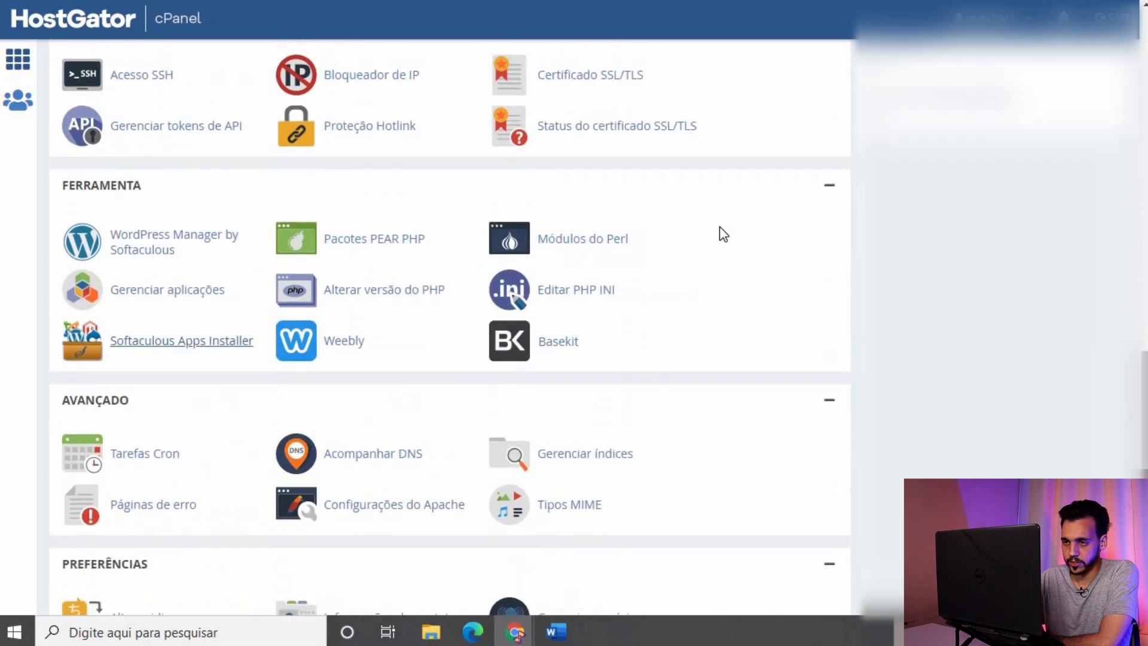
Step: Open Softaculous Apps Installer and scroll down to the WordPress tile
{"action": "left_click", "coordinate": [141, 345]}
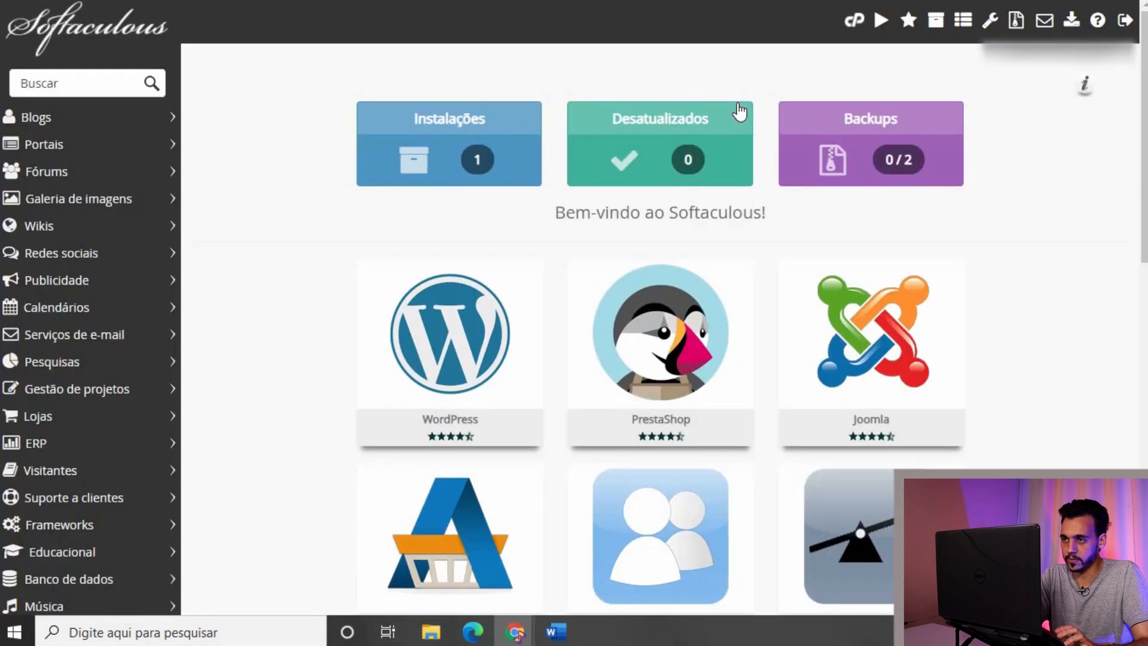
{"action": "scroll", "coordinate": [275, 192], "scroll_direction": "down", "scroll_amount": 1}
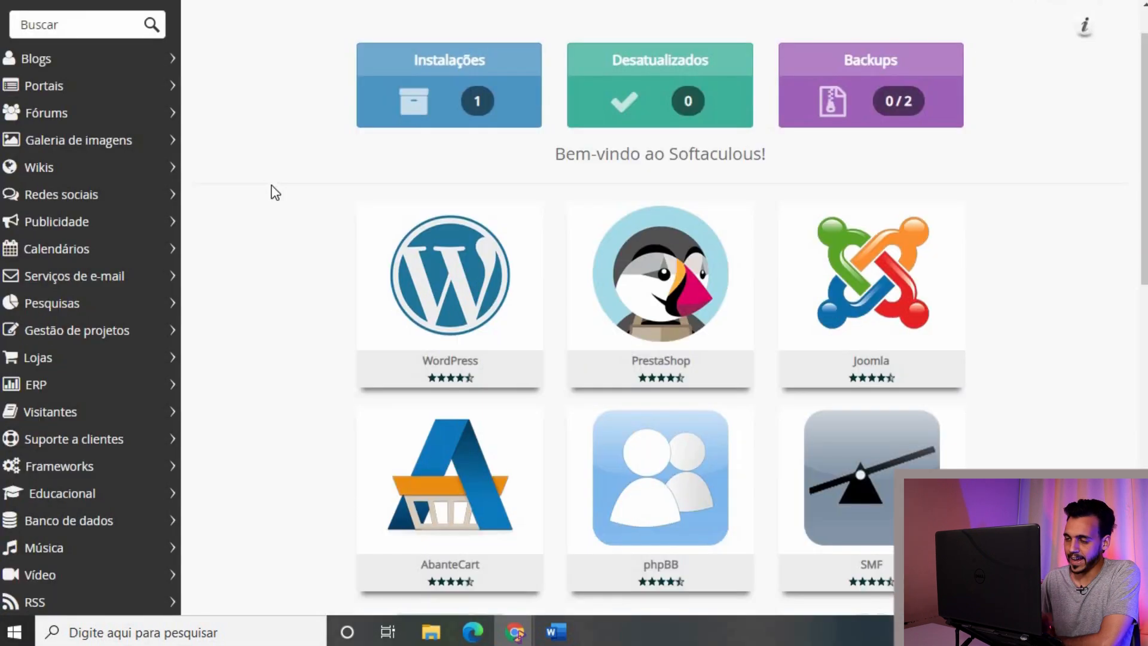
{"action": "mouse_move", "coordinate": [435, 250]}
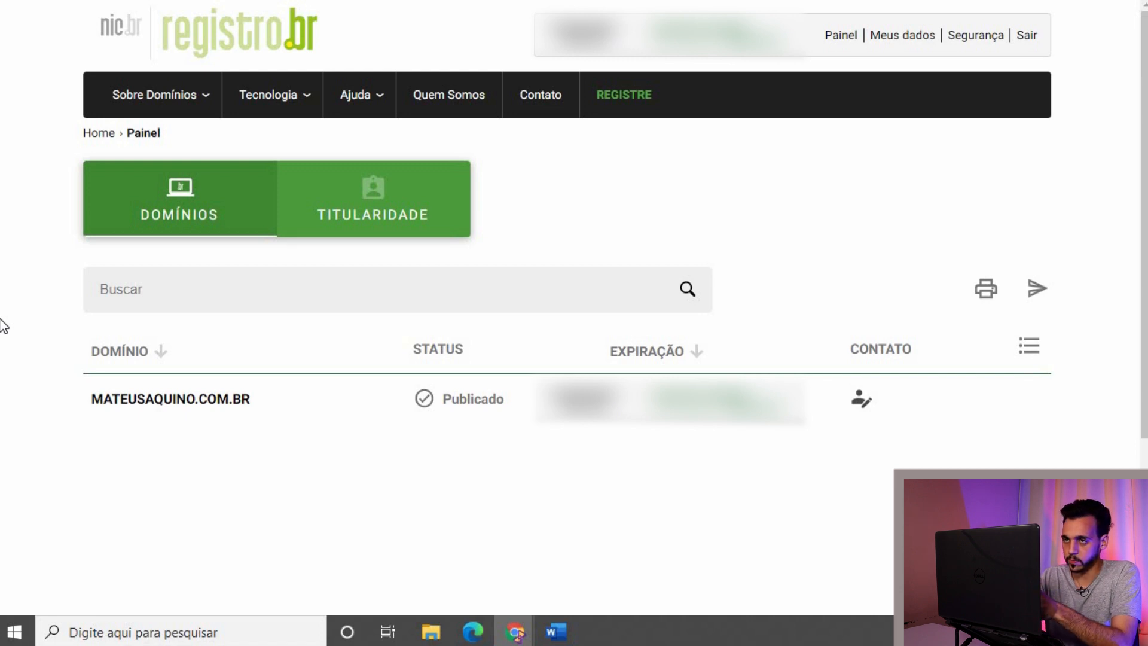
Step: Open the registered .com.br domain's detail page and scroll to its DNS section
{"action": "left_click", "coordinate": [163, 404]}
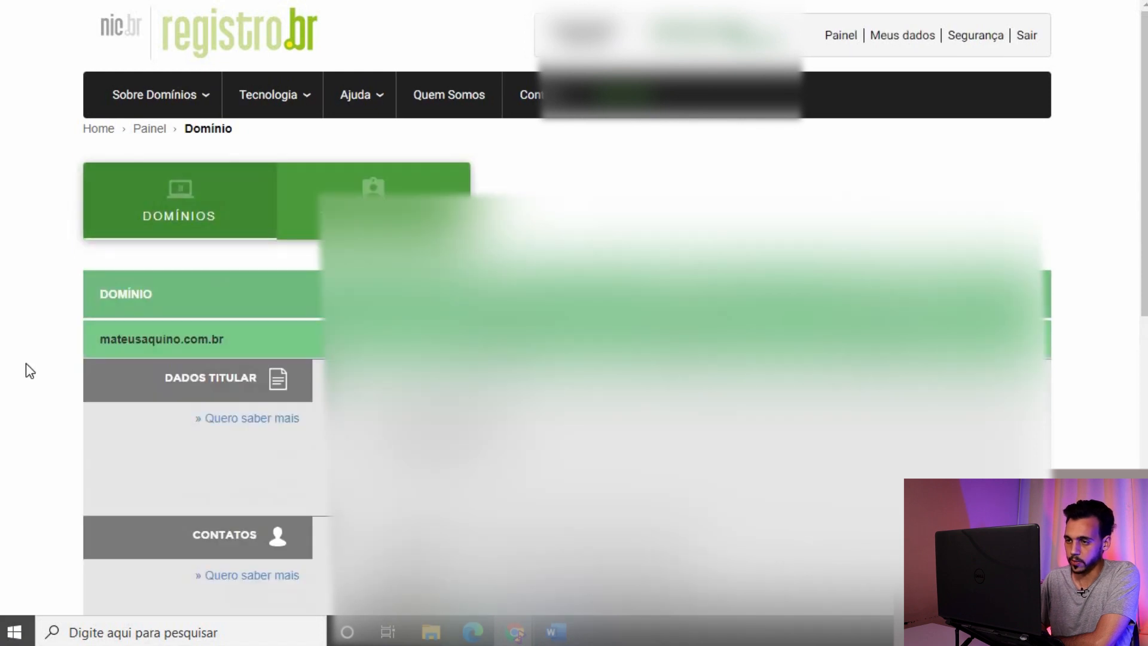
{"action": "scroll", "coordinate": [26, 367], "scroll_direction": "down", "scroll_amount": 5}
{"action": "scroll", "coordinate": [26, 363], "scroll_direction": "down", "scroll_amount": 3}
{"action": "scroll", "coordinate": [27, 364], "scroll_direction": "up", "scroll_amount": 2}
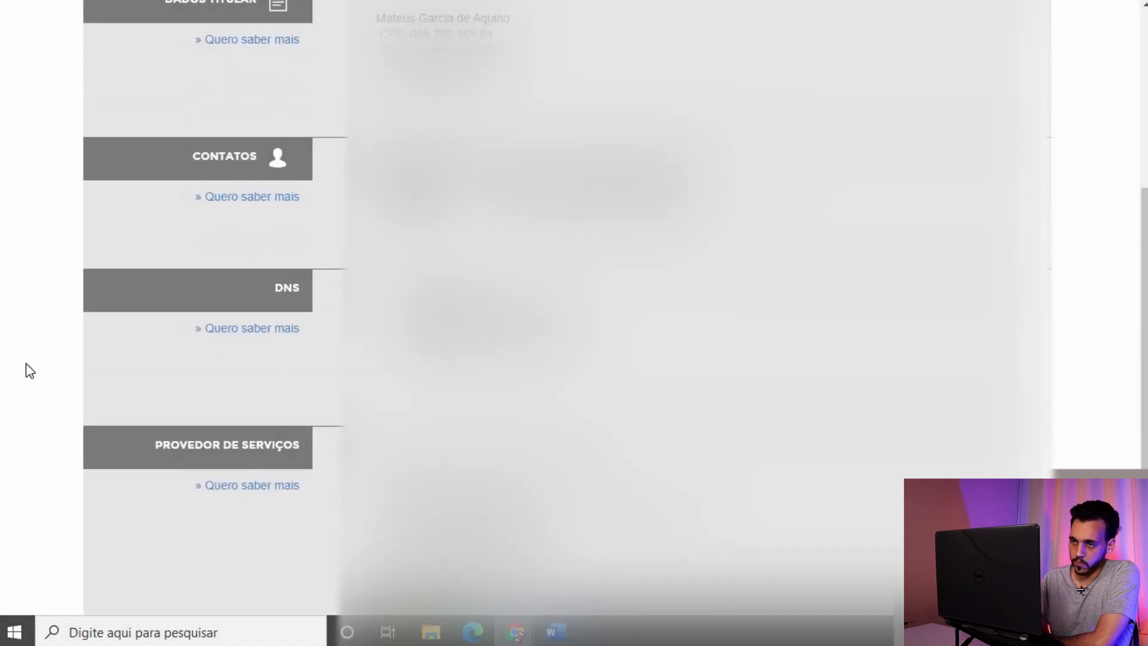
{"action": "scroll", "coordinate": [27, 363], "scroll_direction": "down", "scroll_amount": 2}
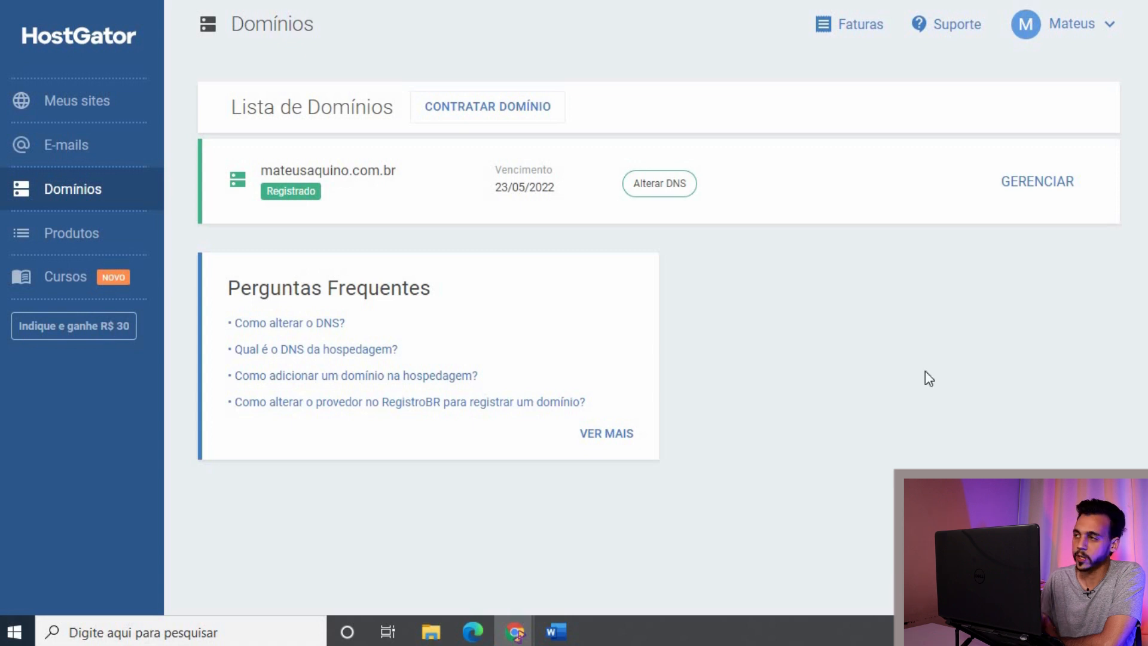
Step: Show the Domínios list in the HostGator customer area, then go to Suporte
{"action": "left_click", "coordinate": [70, 194]}
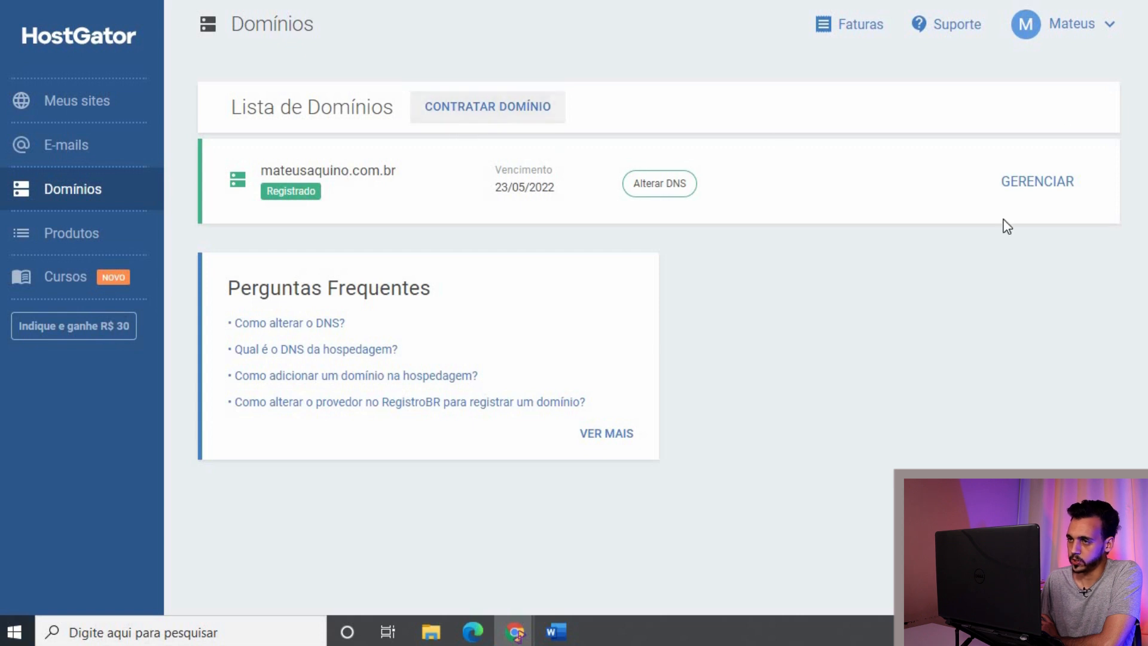
{"action": "left_click", "coordinate": [981, 30]}
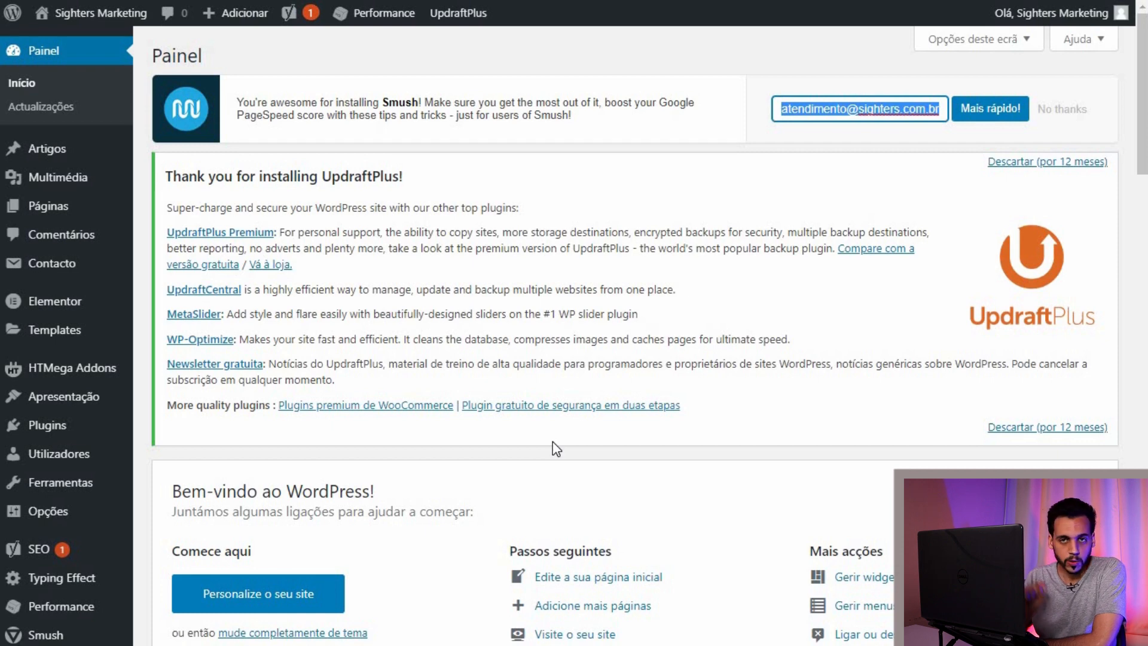
{"action": "scroll", "coordinate": [553, 443], "scroll_direction": "down", "scroll_amount": 1}
{"action": "scroll", "coordinate": [553, 443], "scroll_direction": "up", "scroll_amount": 1}
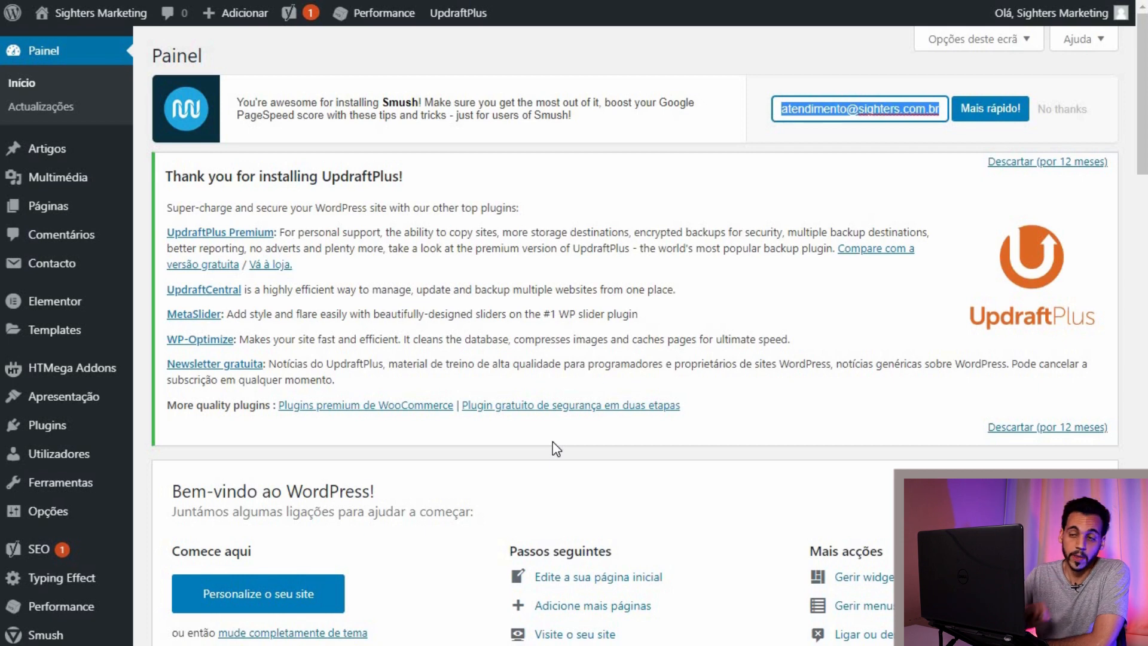
{"action": "scroll", "coordinate": [553, 442], "scroll_direction": "down", "scroll_amount": 2}
{"action": "scroll", "coordinate": [552, 441], "scroll_direction": "up", "scroll_amount": 2}
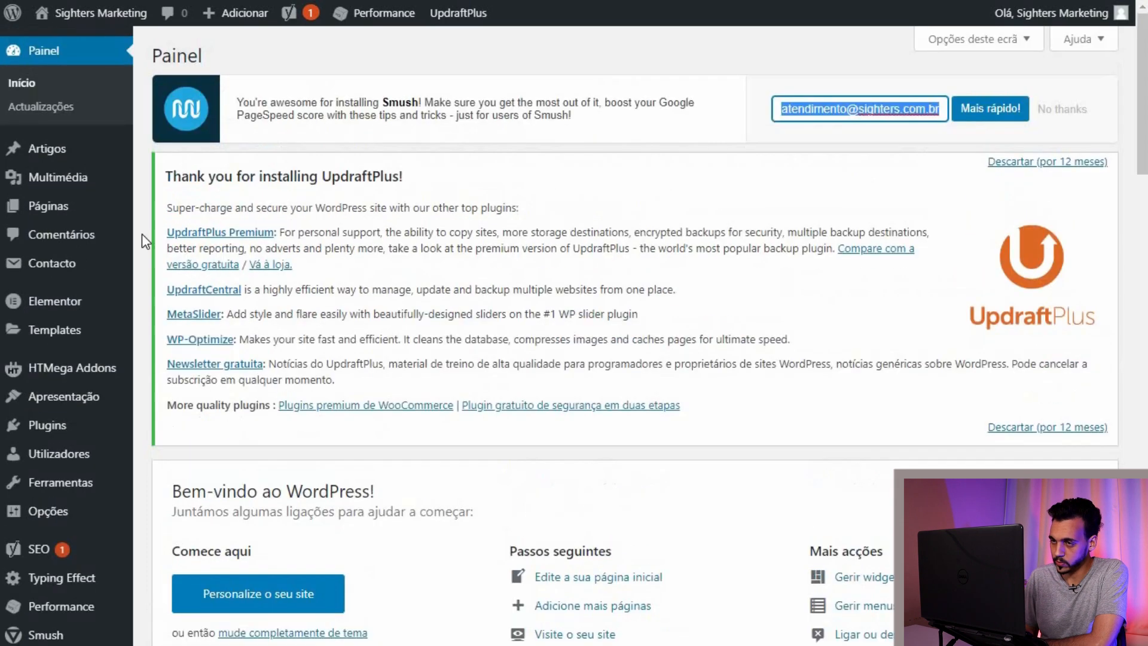
{"action": "mouse_move", "coordinate": [35, 370]}
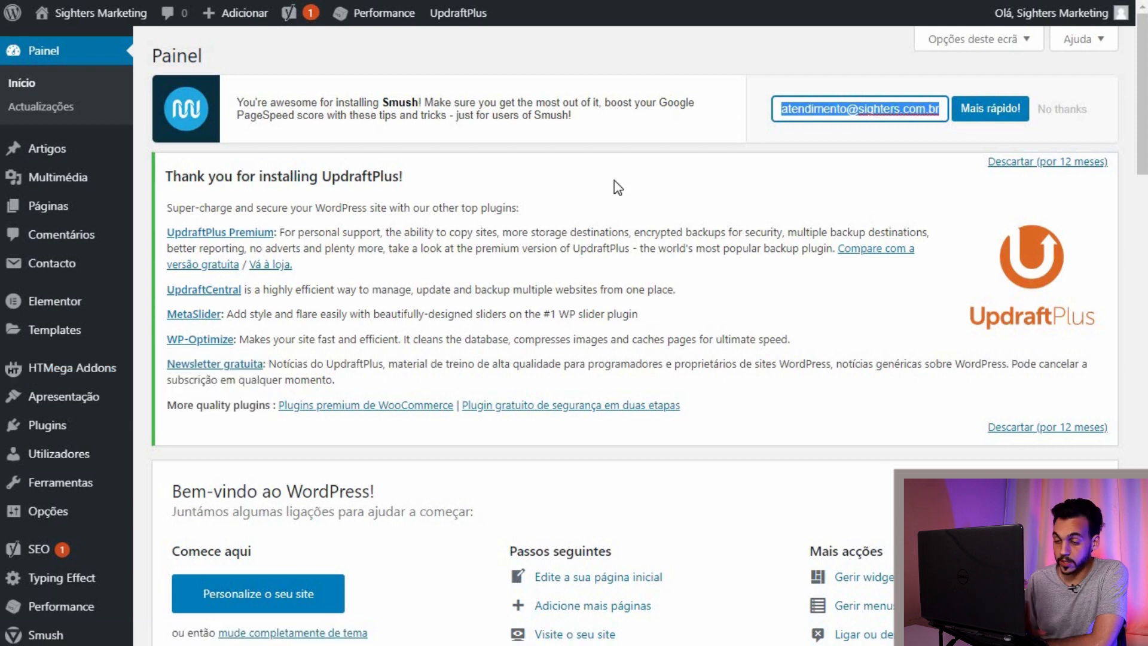
{"action": "mouse_move", "coordinate": [124, 438]}
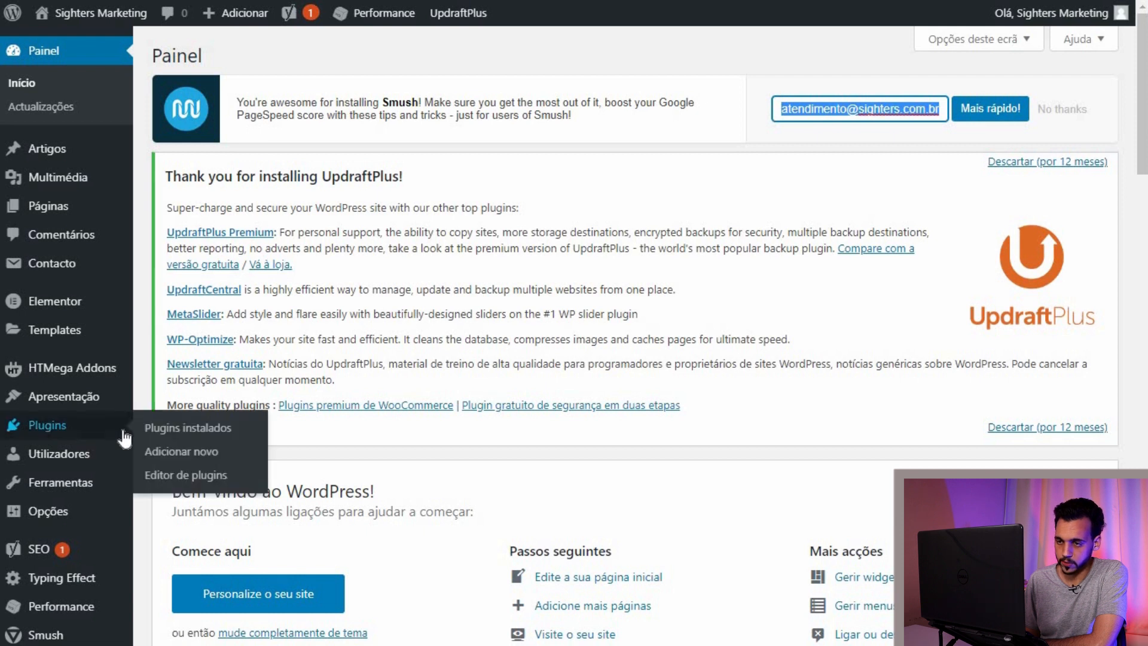
Step: In Add Plugins, search for 'elementor', then for 'yoast seo'
{"action": "left_click", "coordinate": [167, 461]}
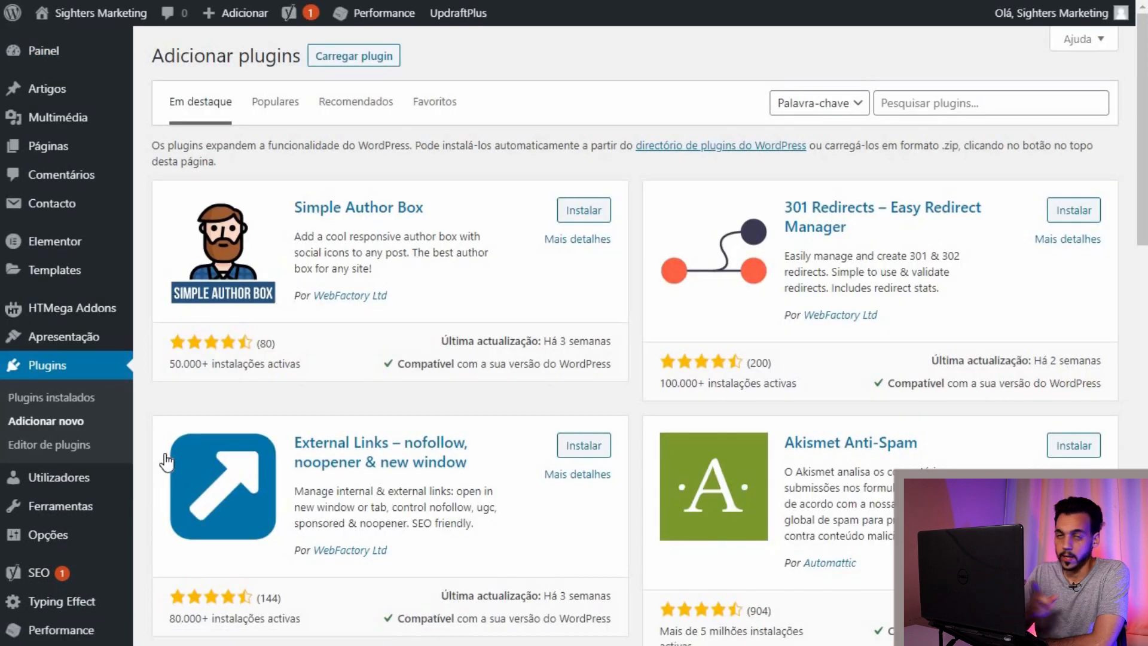
{"action": "left_click", "coordinate": [887, 106]}
{"action": "type", "text": "elementor"}
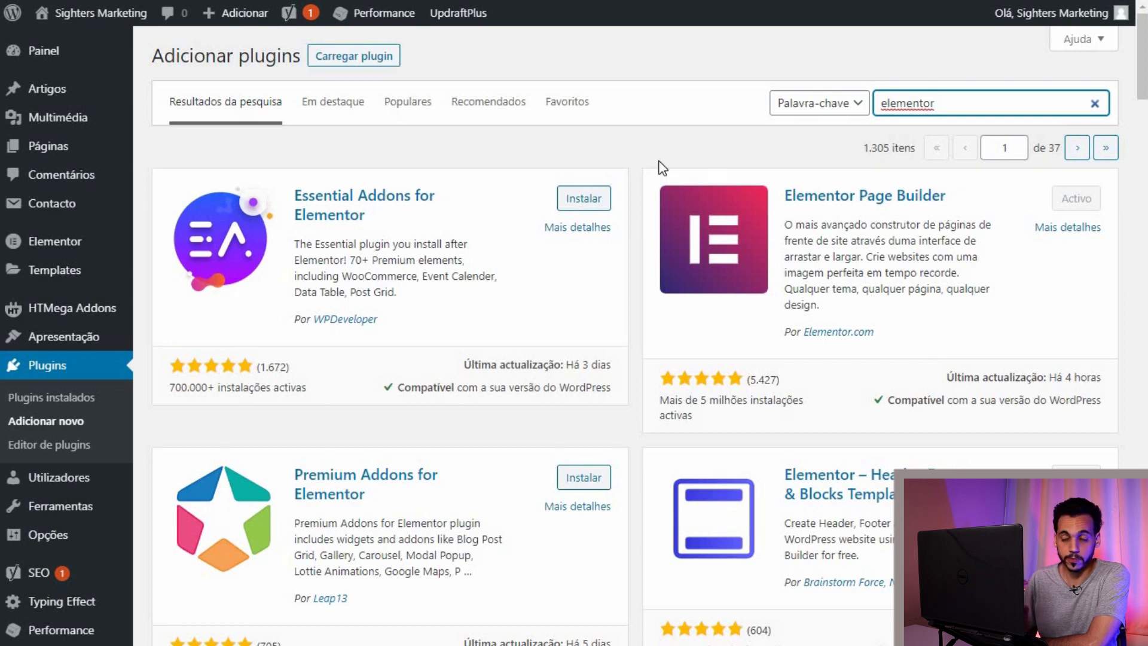
{"action": "key", "text": "BackSpace"}
{"action": "key", "text": "BackSpace"}
{"action": "key", "text": "BackSpace"}
{"action": "key", "text": "BackSpace"}
{"action": "key", "text": "BackSpace"}
{"action": "key", "text": "BackSpace"}
{"action": "key", "text": "BackSpace"}
{"action": "key", "text": "BackSpace"}
{"action": "key", "text": "BackSpace"}
{"action": "type", "text": "yo"}
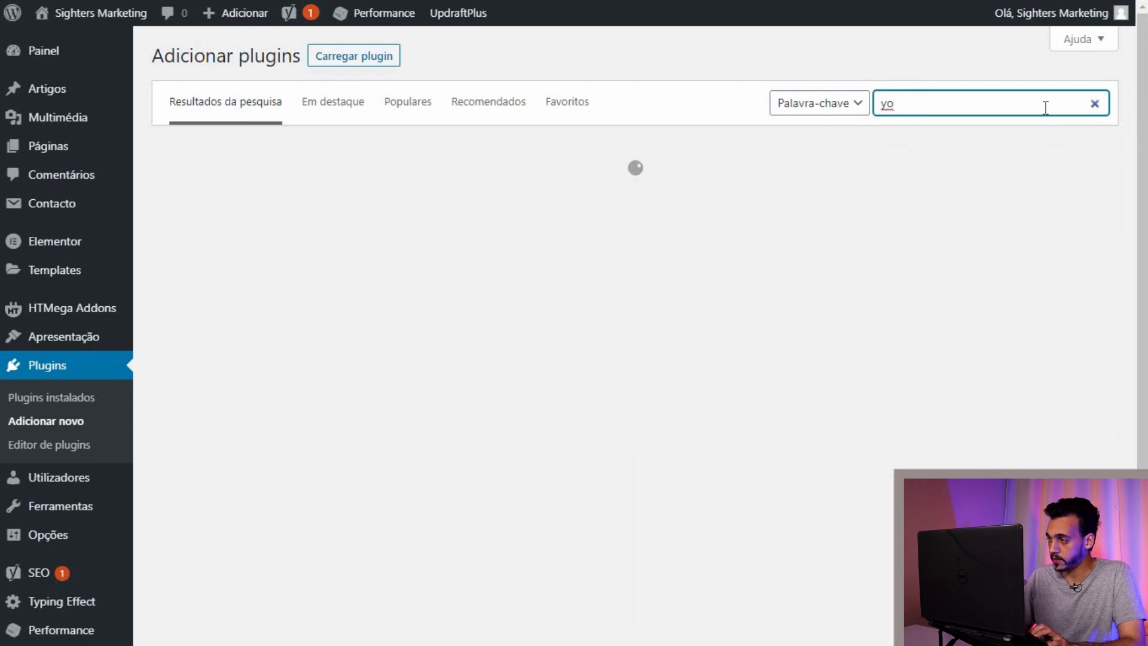
{"action": "type", "text": "ast"}
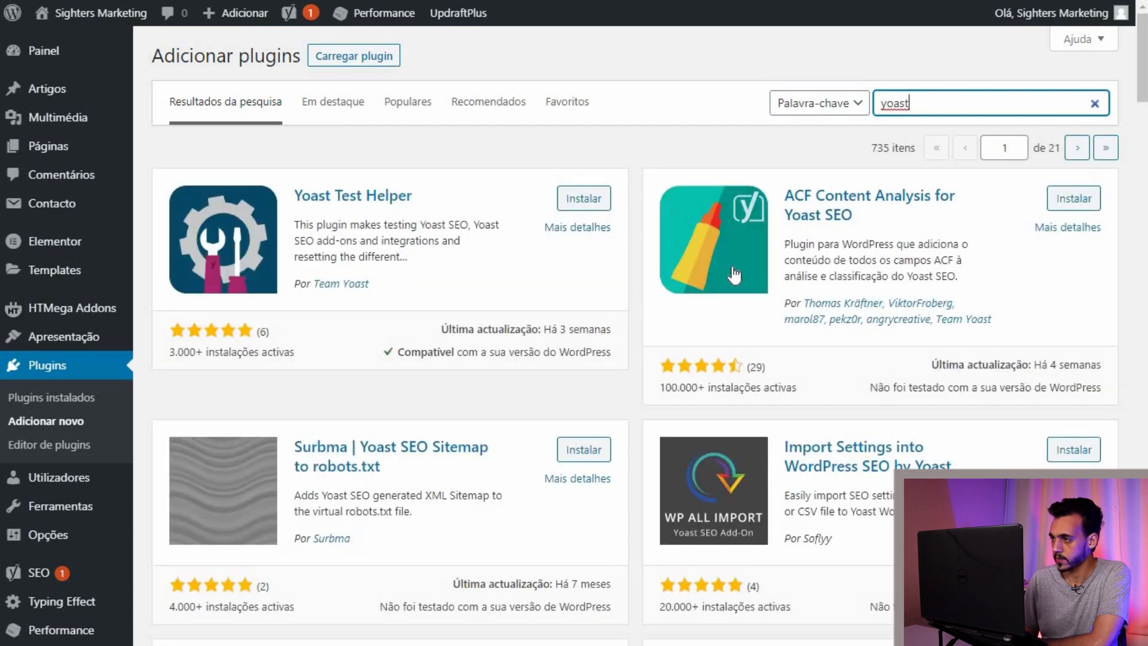
{"action": "scroll", "coordinate": [712, 292], "scroll_direction": "down", "scroll_amount": 5}
{"action": "scroll", "coordinate": [966, 127], "scroll_direction": "up", "scroll_amount": 5}
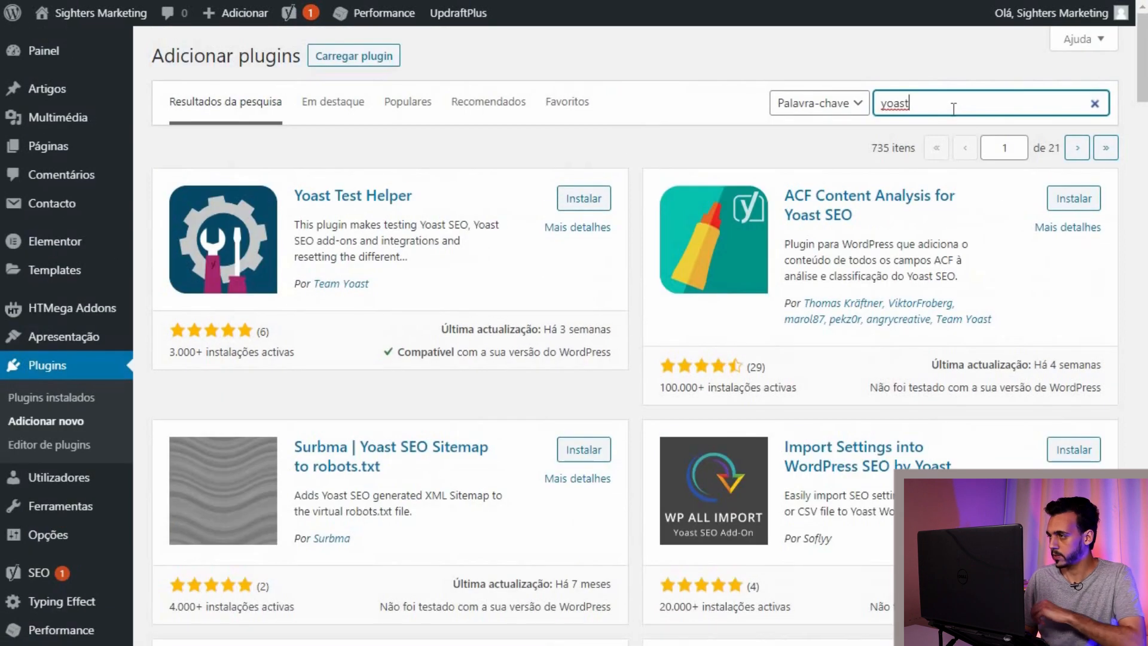
{"action": "type", "text": "seo"}
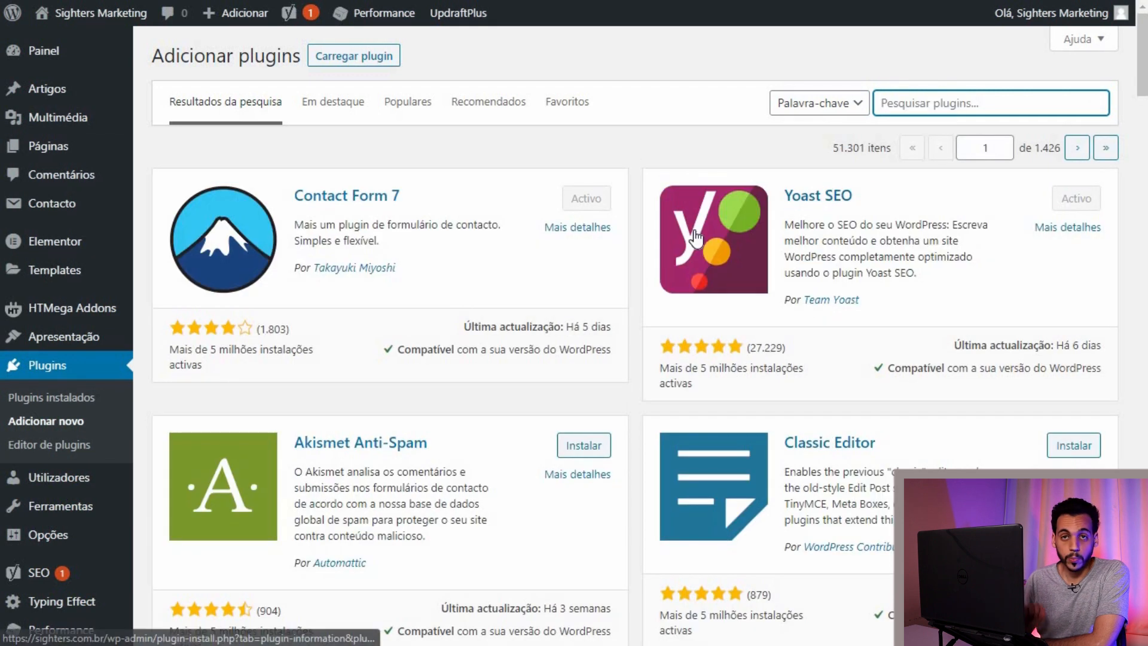
Step: Search the plugin directory for 'header and footers', then for 'HT MEGA'
{"action": "left_click", "coordinate": [894, 106]}
{"action": "type", "text": "head"}
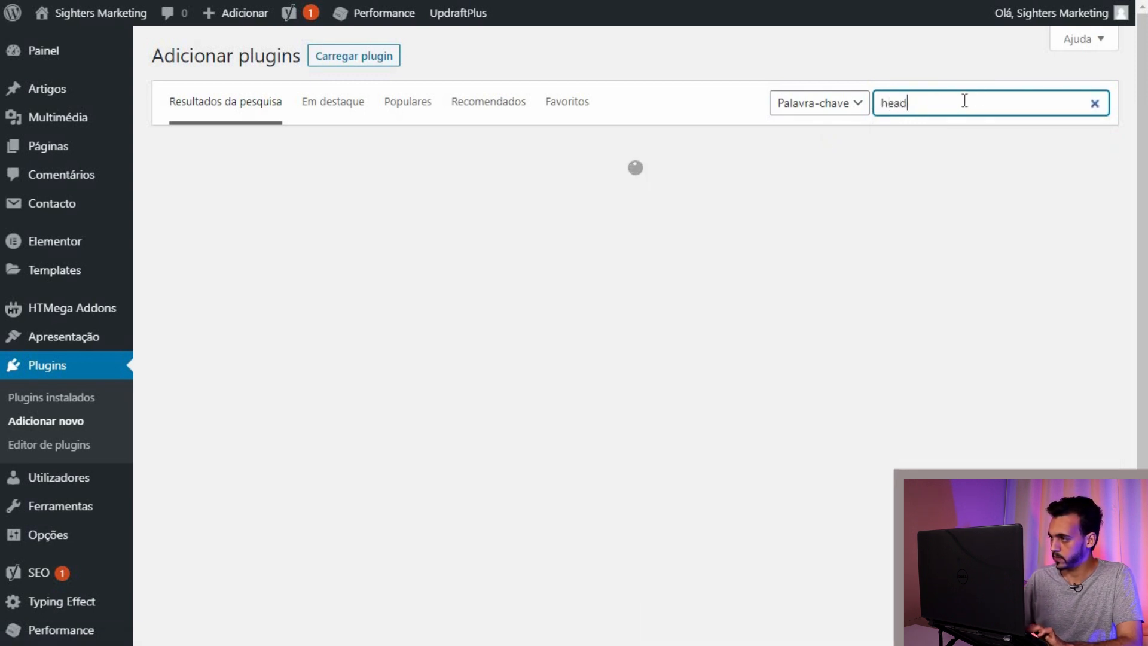
{"action": "type", "text": "er and footer"}
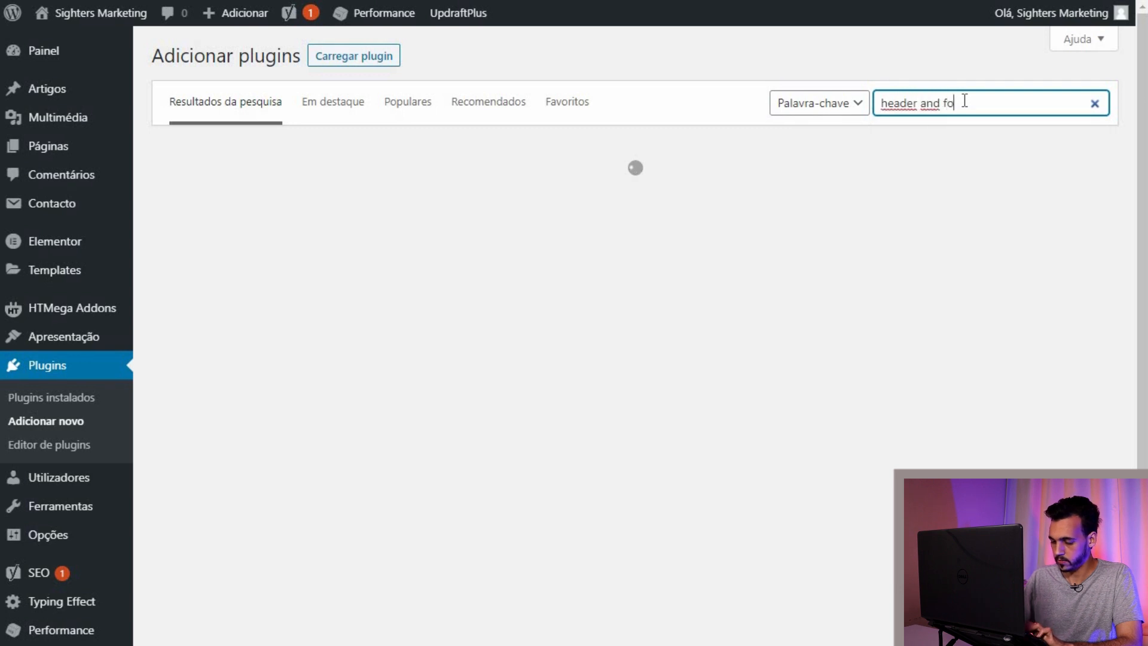
{"action": "type", "text": "s"}
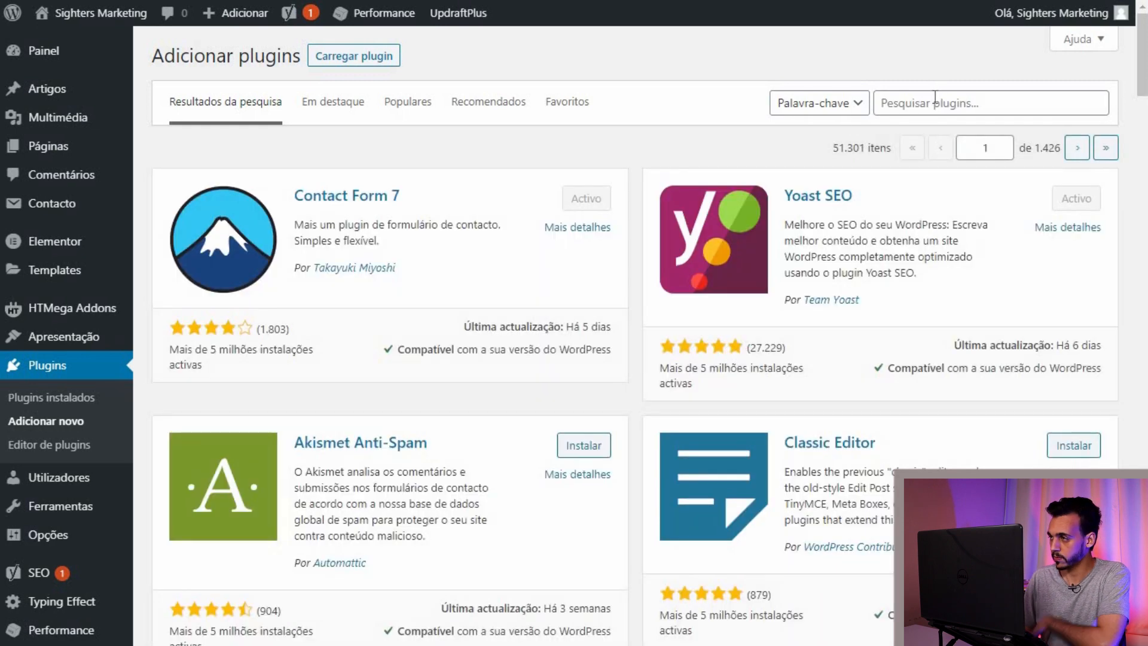
{"action": "left_click", "coordinate": [935, 102]}
{"action": "type", "text": "HT"}
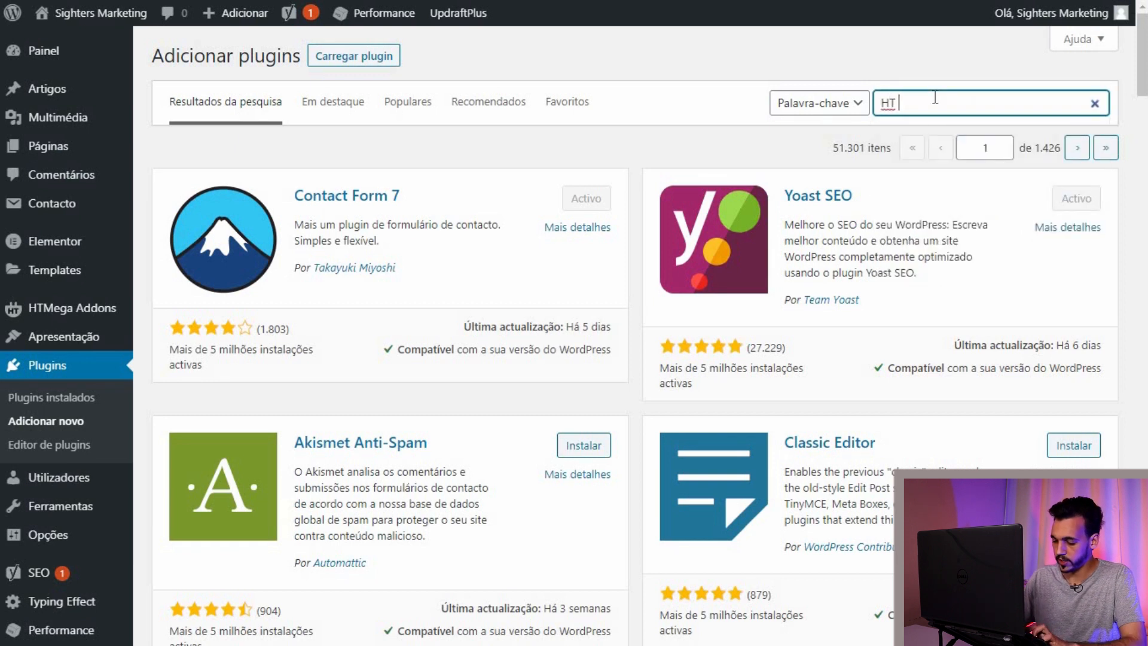
{"action": "type", "text": " MEGA"}
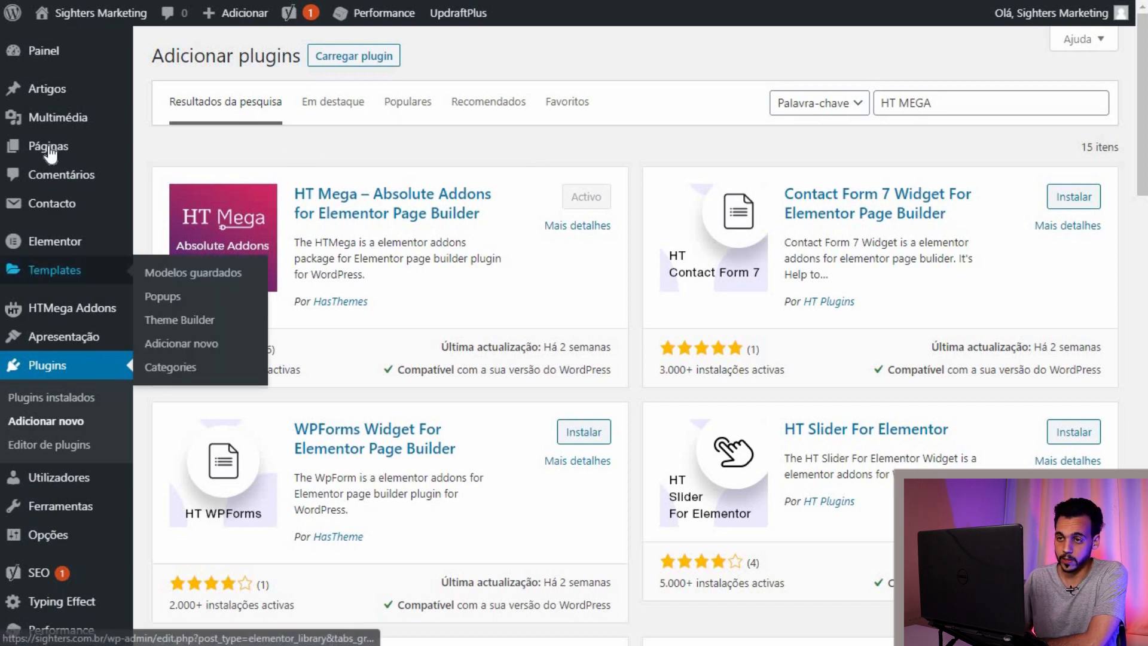
Step: Create a new page from Todas as páginas and title it 'Inicial'
{"action": "mouse_move", "coordinate": [46, 146]}
{"action": "left_click", "coordinate": [267, 143]}
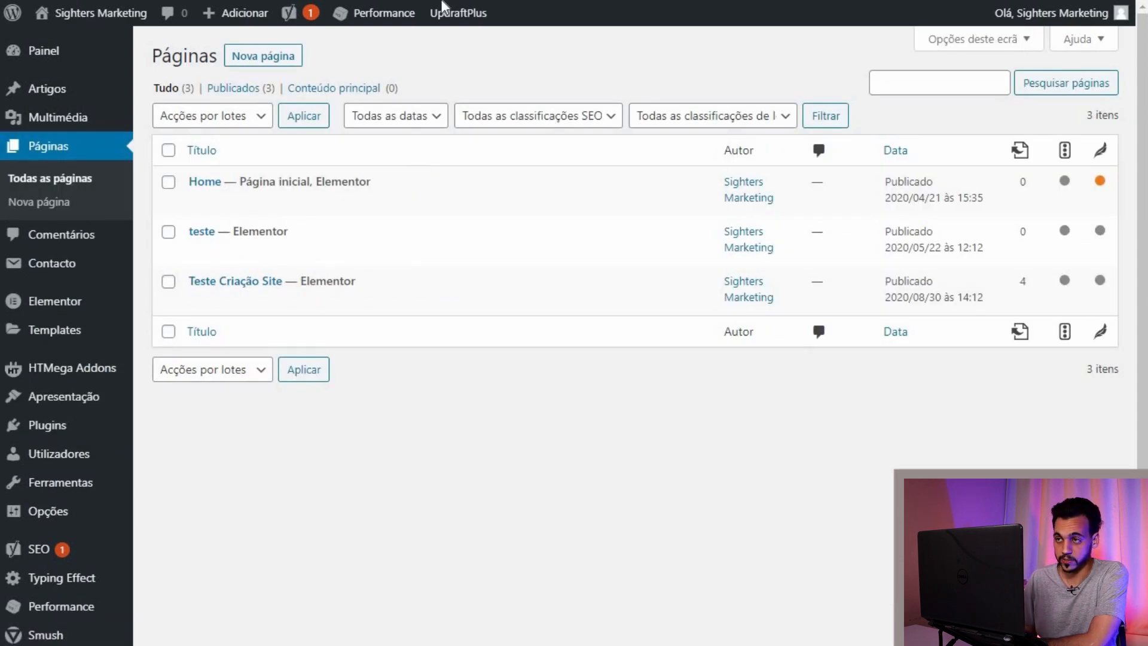
{"action": "left_click", "coordinate": [286, 55]}
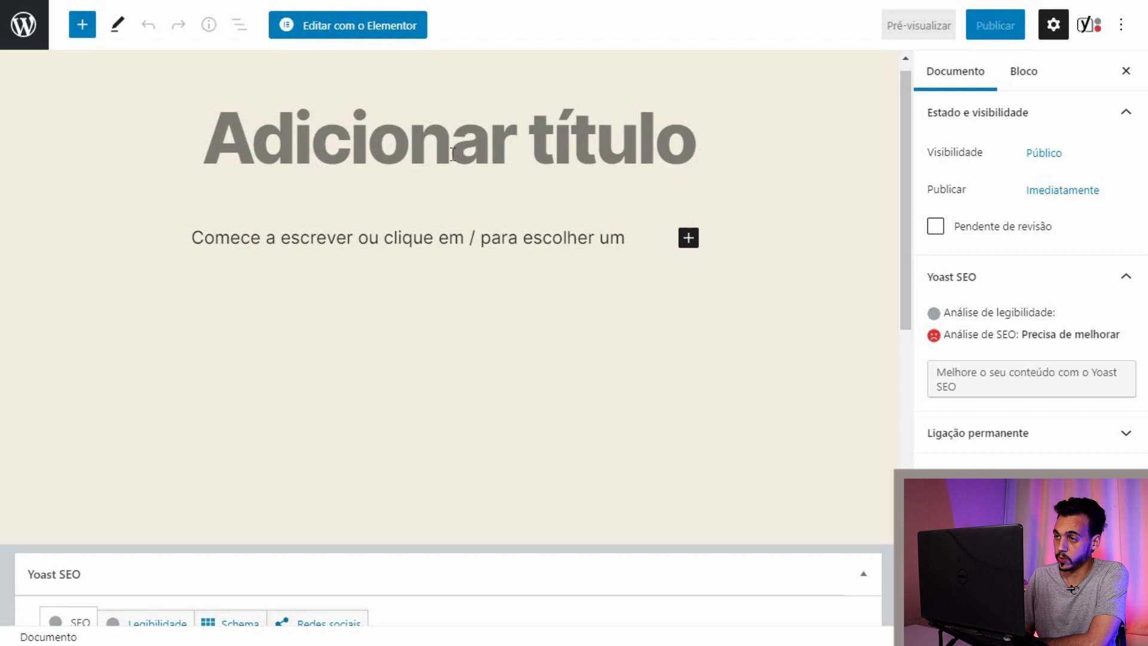
{"action": "type", "text": "Inic"}
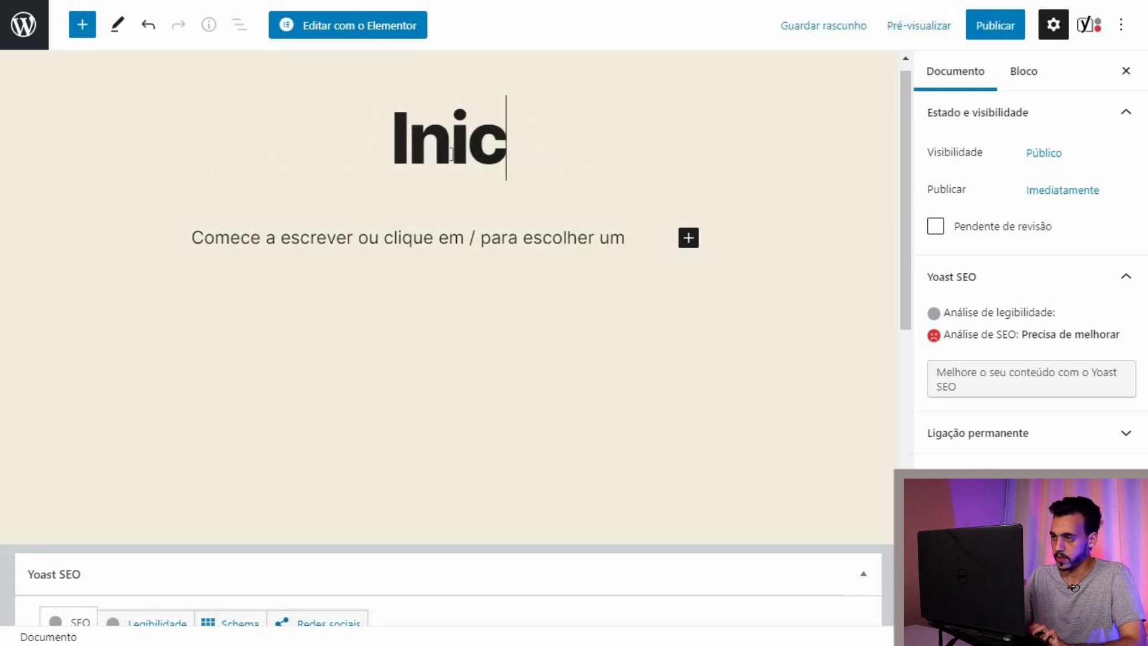
{"action": "type", "text": "ial"}
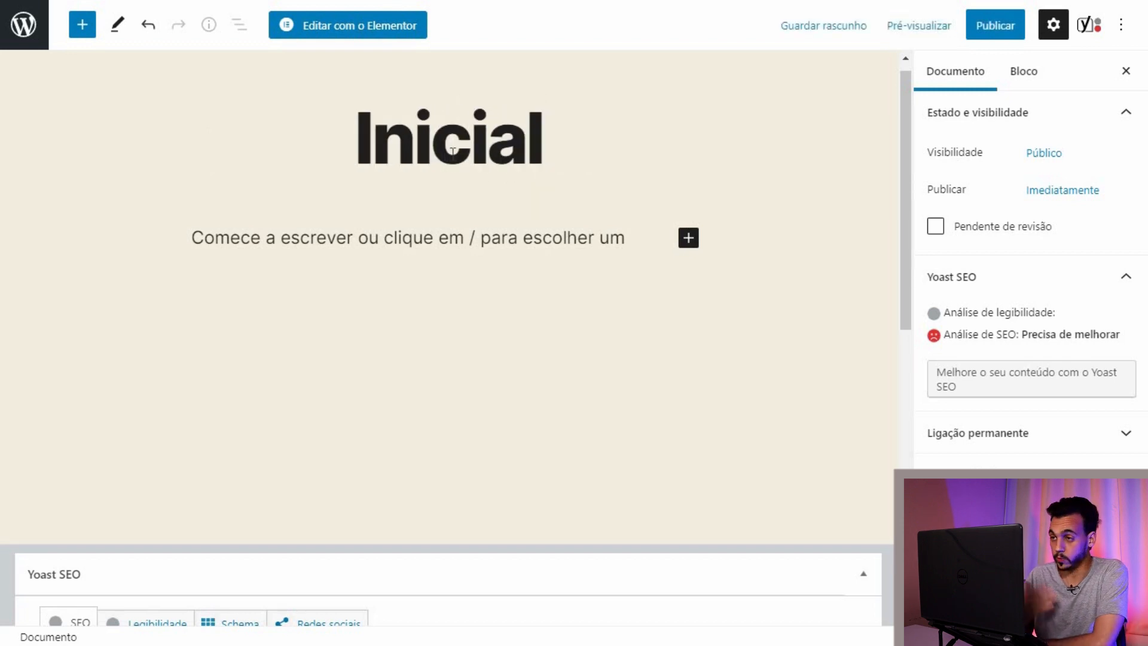
{"action": "scroll", "coordinate": [489, 285], "scroll_direction": "down", "scroll_amount": 8}
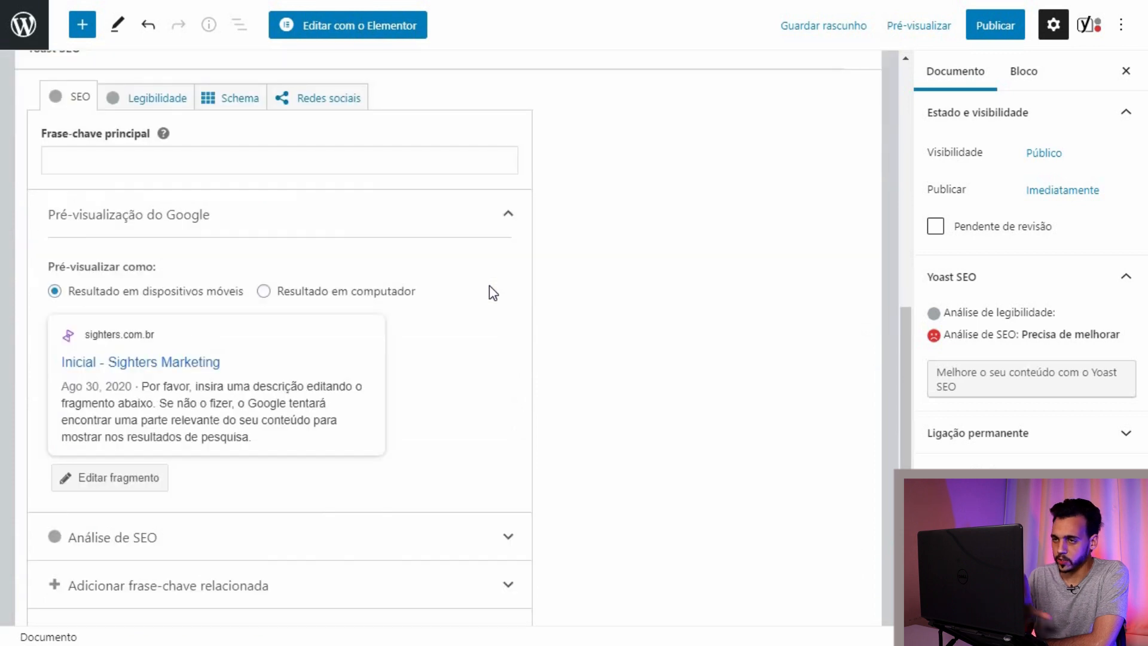
{"action": "scroll", "coordinate": [649, 329], "scroll_direction": "up", "scroll_amount": 4}
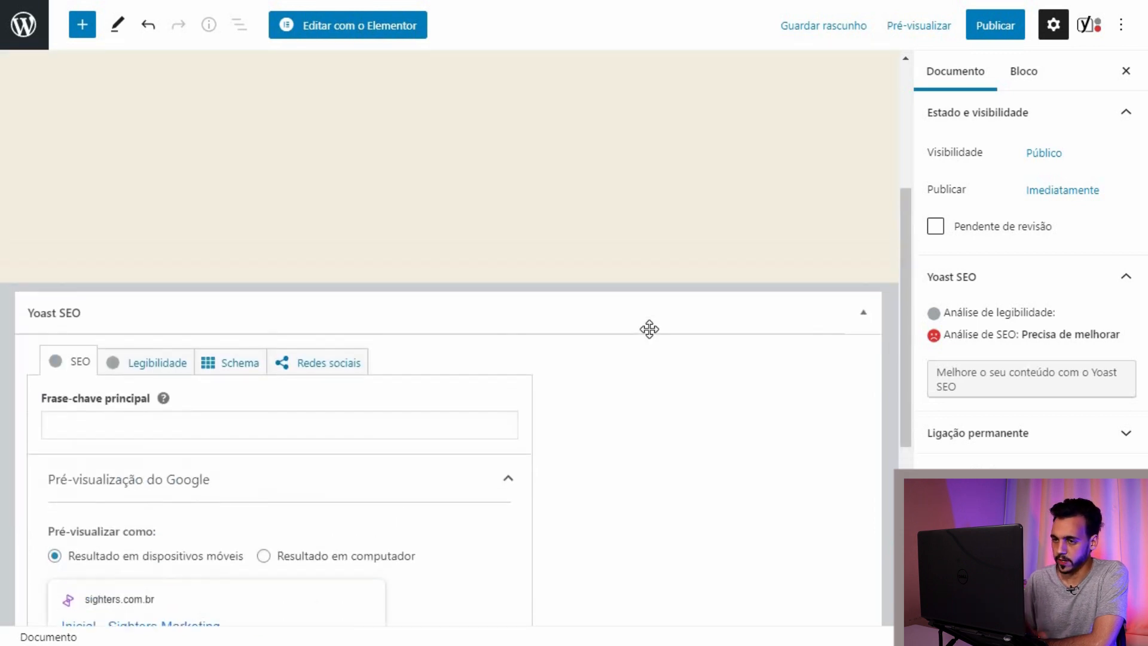
{"action": "scroll", "coordinate": [649, 329], "scroll_direction": "down", "scroll_amount": 5}
{"action": "scroll", "coordinate": [650, 329], "scroll_direction": "up", "scroll_amount": 2}
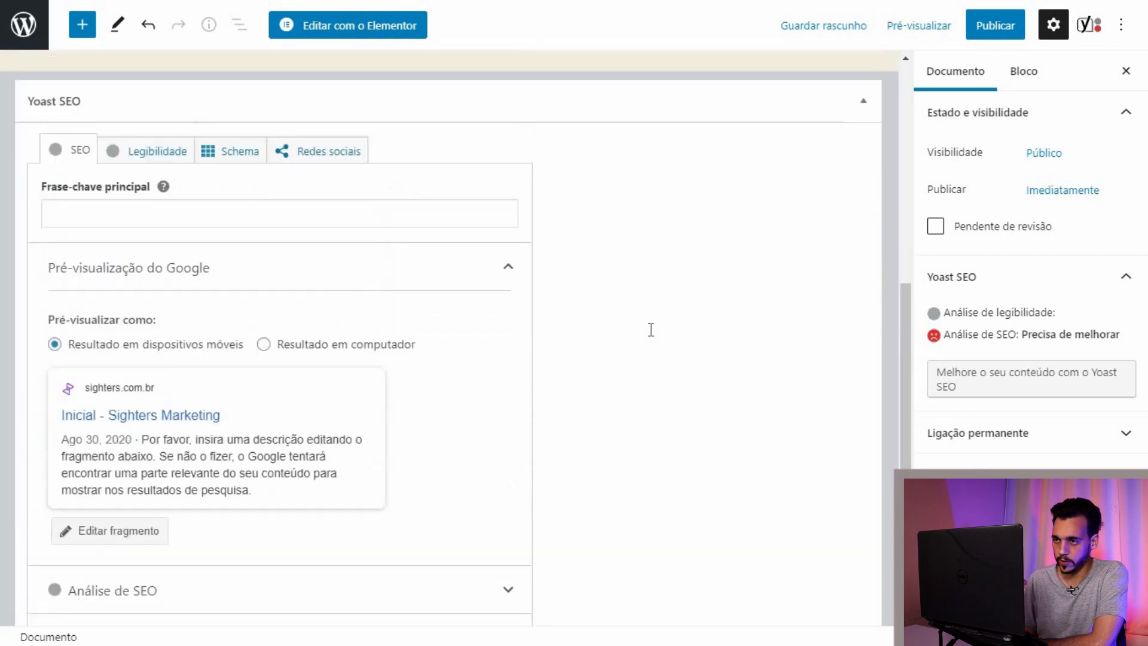
{"action": "scroll", "coordinate": [650, 330], "scroll_direction": "up", "scroll_amount": 7}
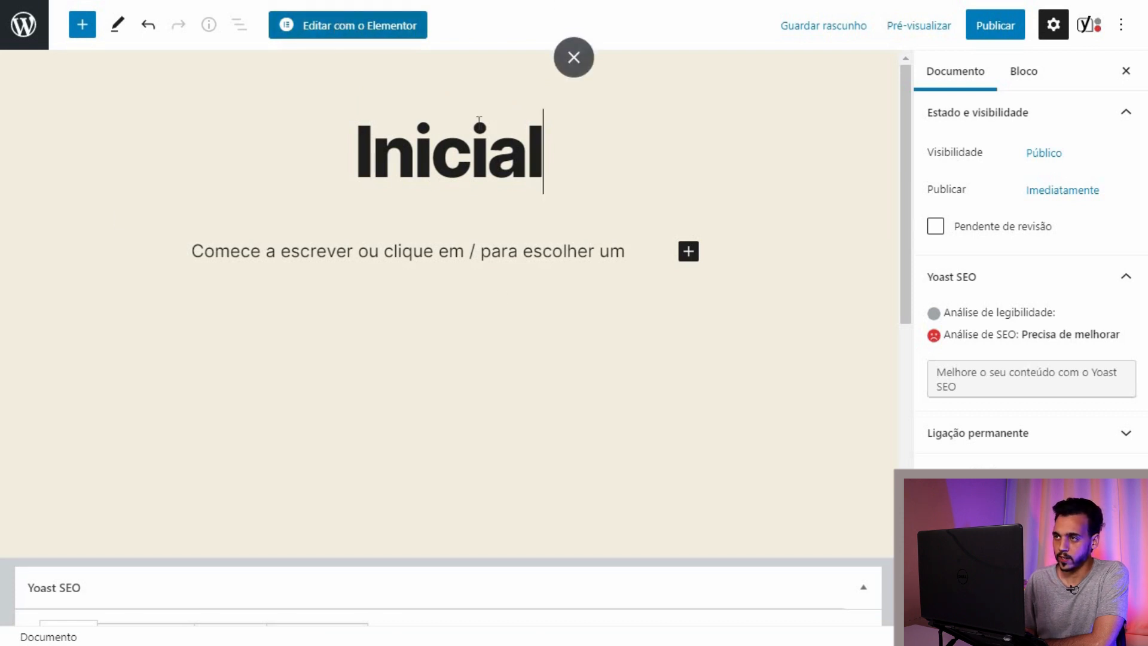
Step: Replace the page title 'Inicial' with 'Teste'
{"action": "key", "text": "ctrl+a"}
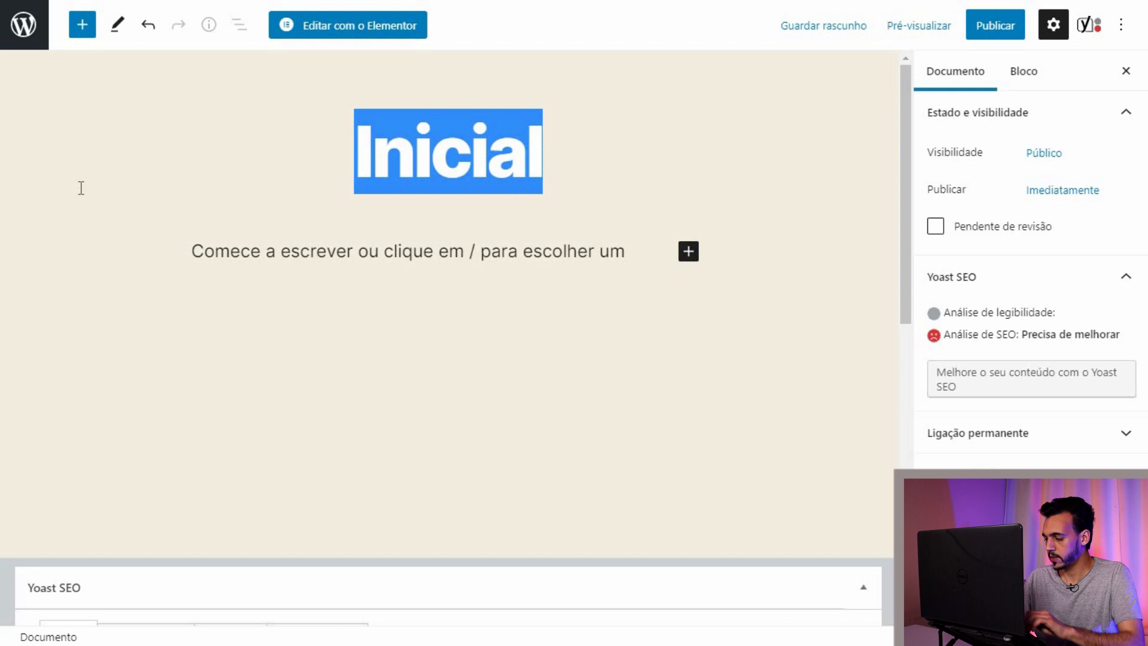
{"action": "key", "text": "BackSpace"}
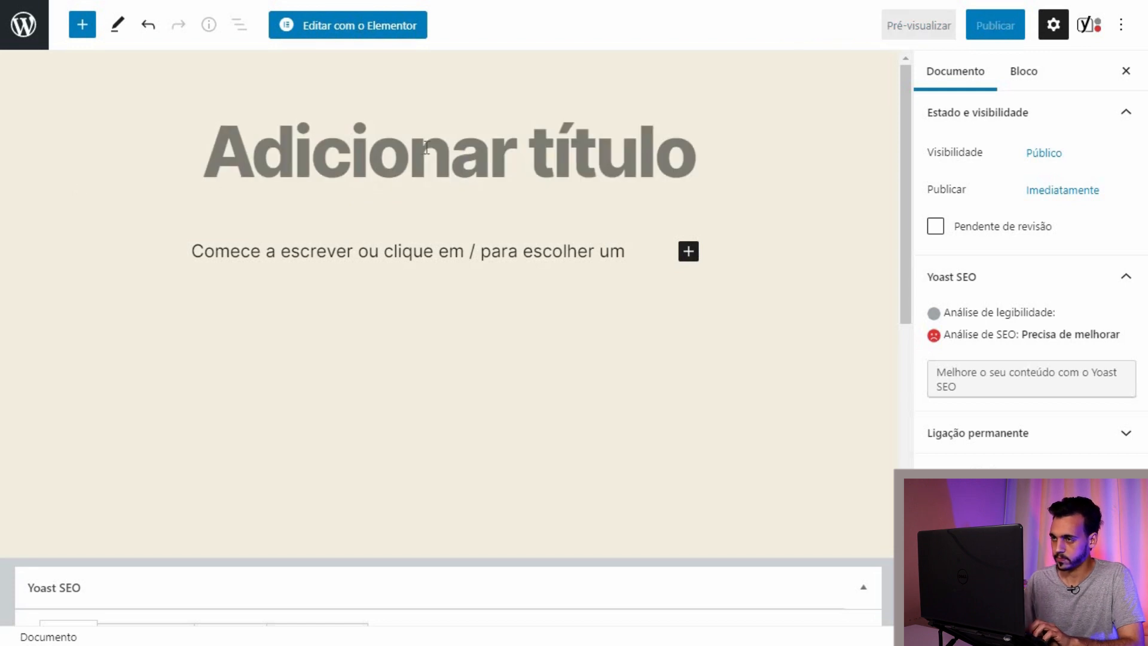
{"action": "type", "text": "Teste"}
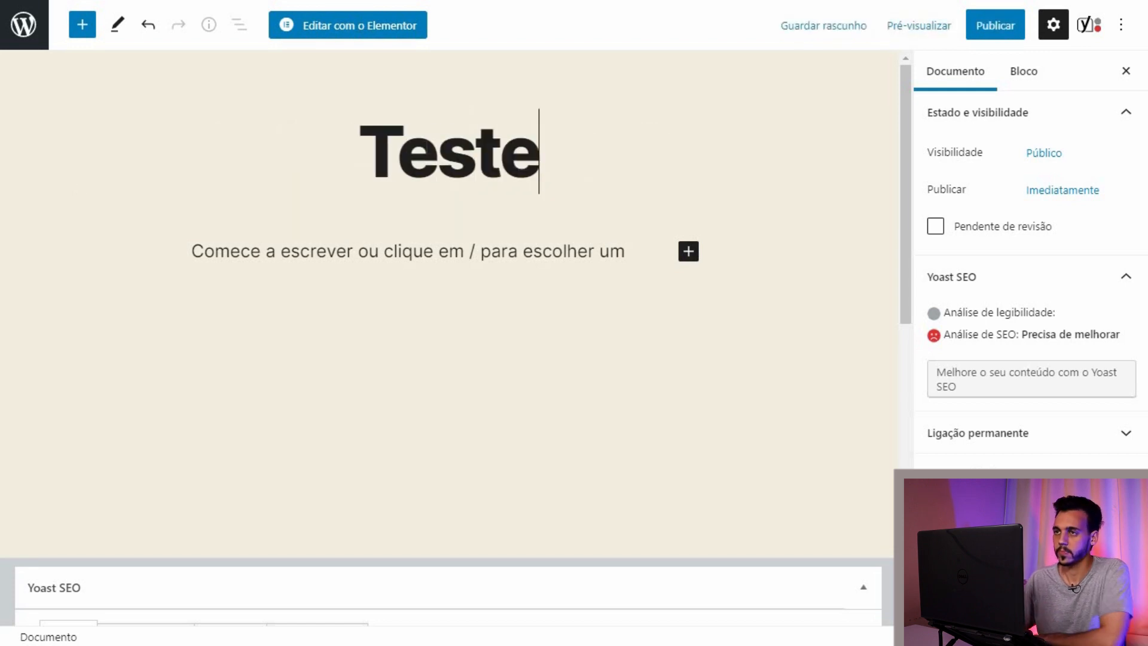
Step: Open the Teste page in Elementor, then exit back via 'Sair para o painel'
{"action": "left_click", "coordinate": [345, 31]}
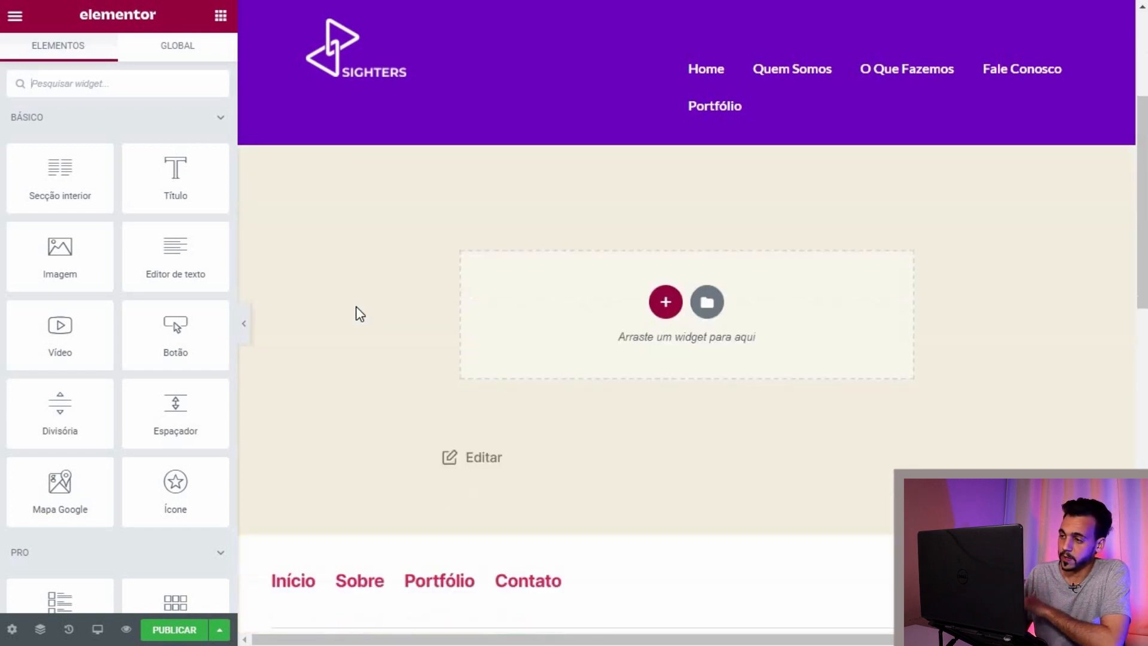
{"action": "scroll", "coordinate": [356, 306], "scroll_direction": "down", "scroll_amount": 8}
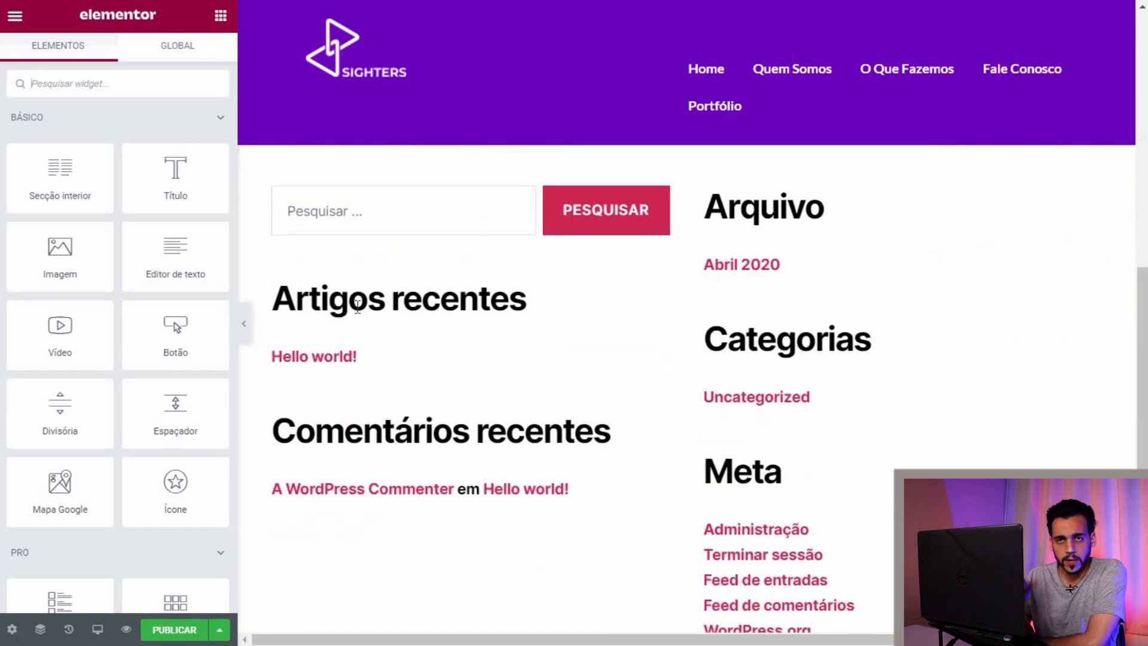
{"action": "scroll", "coordinate": [357, 306], "scroll_direction": "down", "scroll_amount": 6}
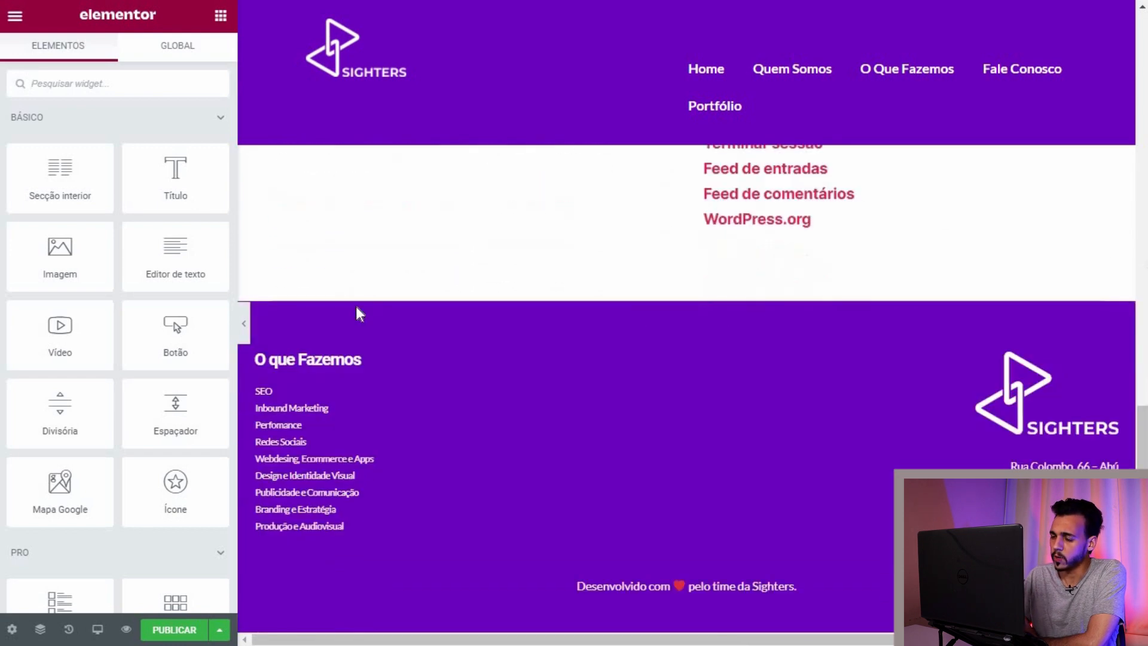
{"action": "scroll", "coordinate": [357, 307], "scroll_direction": "up", "scroll_amount": 4}
{"action": "scroll", "coordinate": [357, 306], "scroll_direction": "up", "scroll_amount": 4}
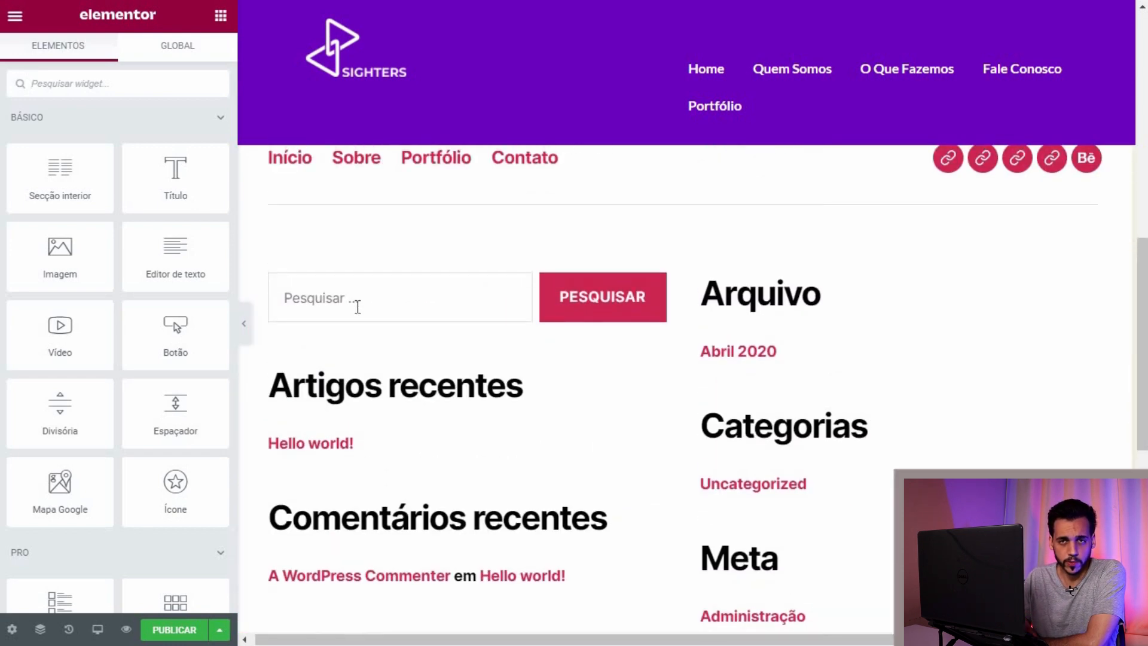
{"action": "scroll", "coordinate": [357, 306], "scroll_direction": "up", "scroll_amount": 2}
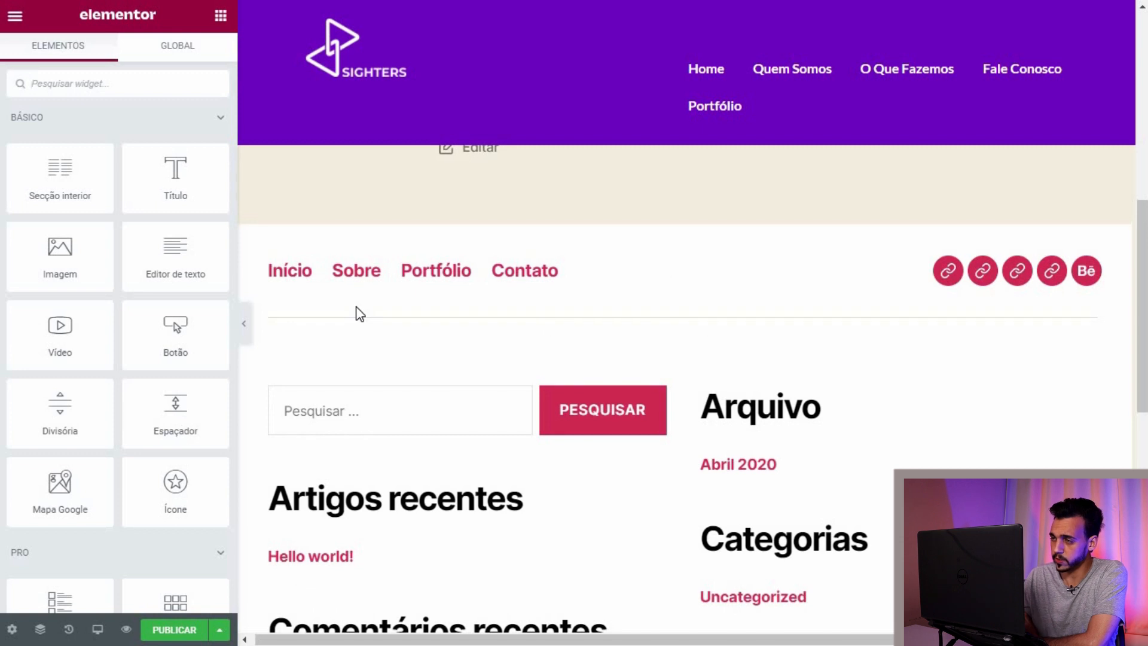
{"action": "scroll", "coordinate": [359, 313], "scroll_direction": "down", "scroll_amount": 2}
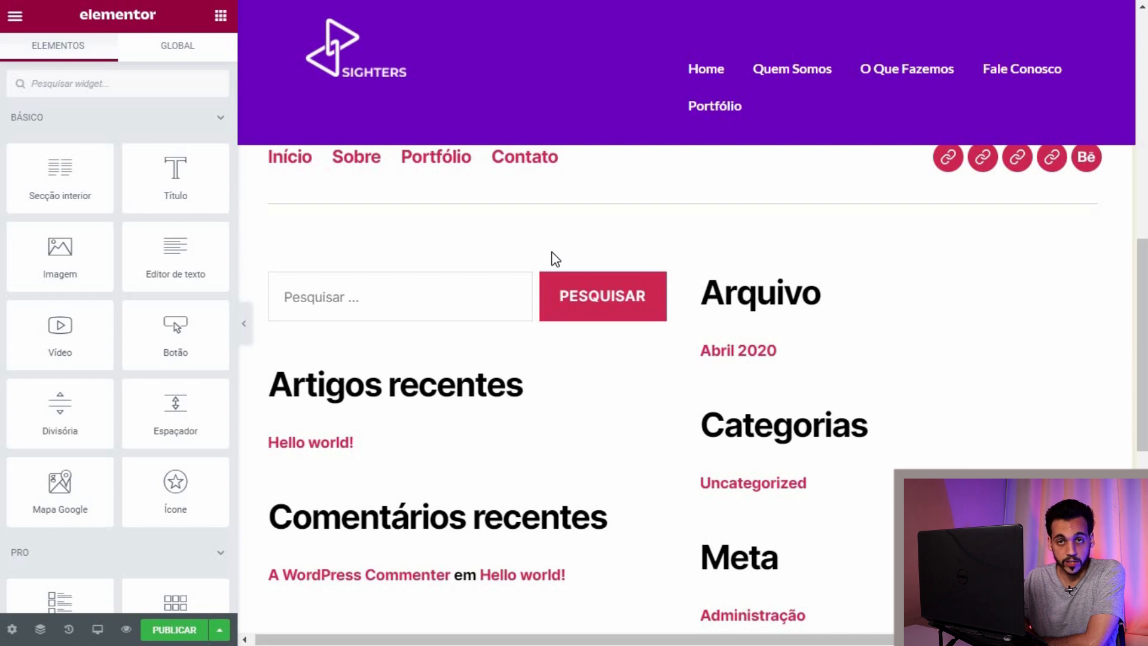
{"action": "scroll", "coordinate": [555, 258], "scroll_direction": "down", "scroll_amount": 3}
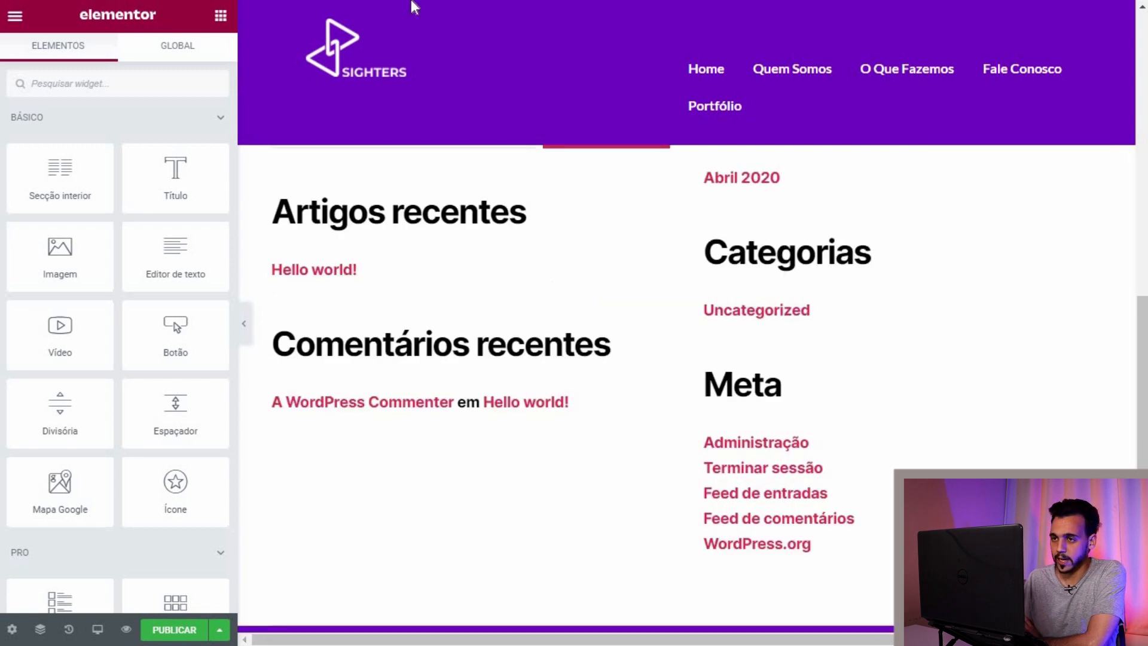
{"action": "left_click", "coordinate": [6, 13]}
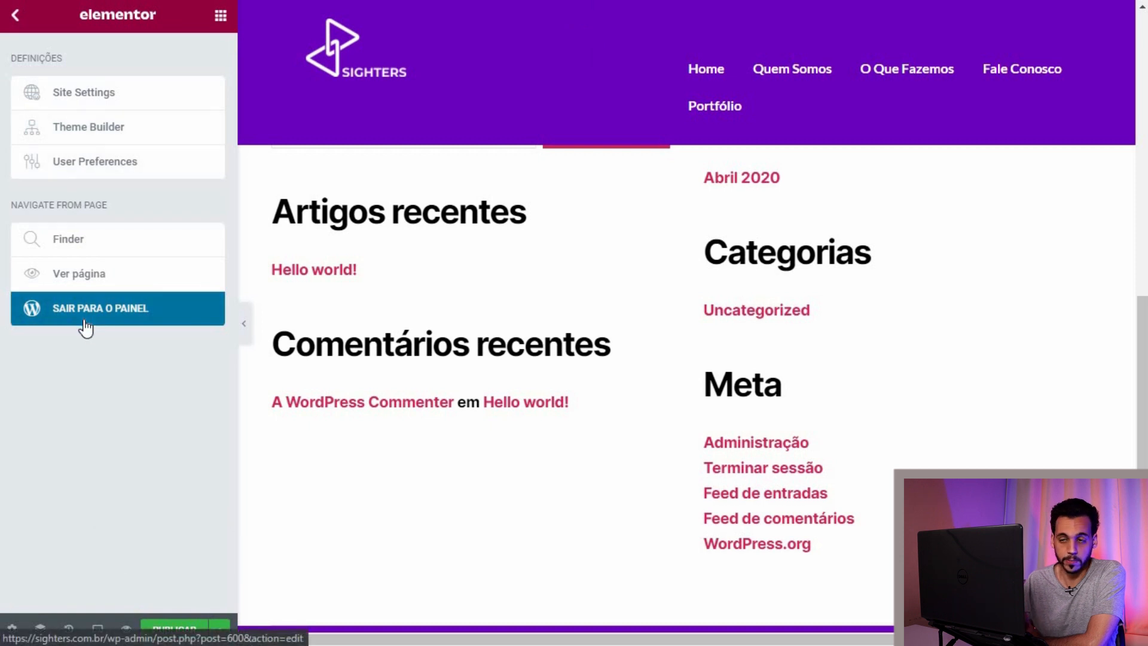
{"action": "left_click", "coordinate": [98, 305]}
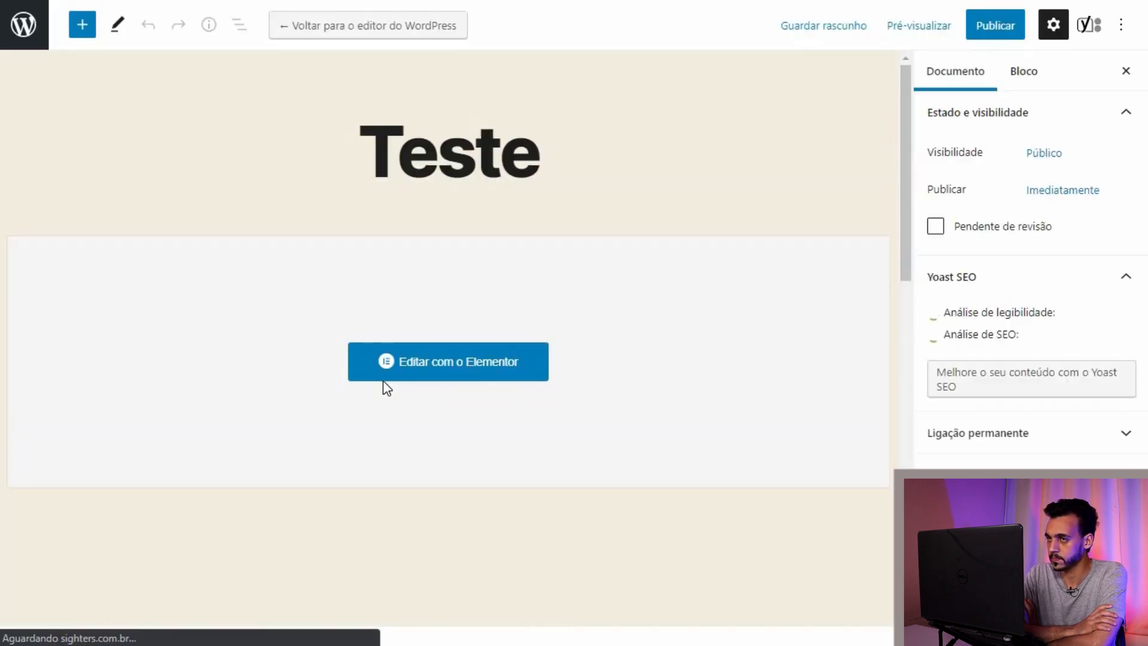
Step: Reopen the page in Elementor and try the Por omissão and Cover Template page layouts
{"action": "left_click", "coordinate": [388, 356]}
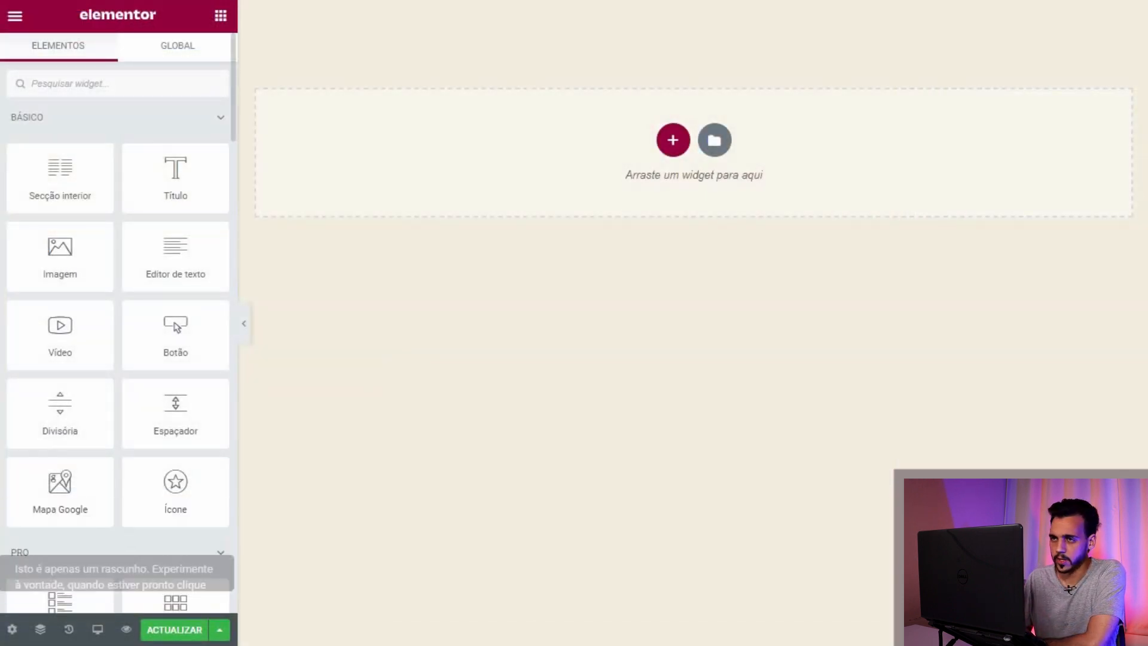
{"action": "left_click", "coordinate": [12, 629]}
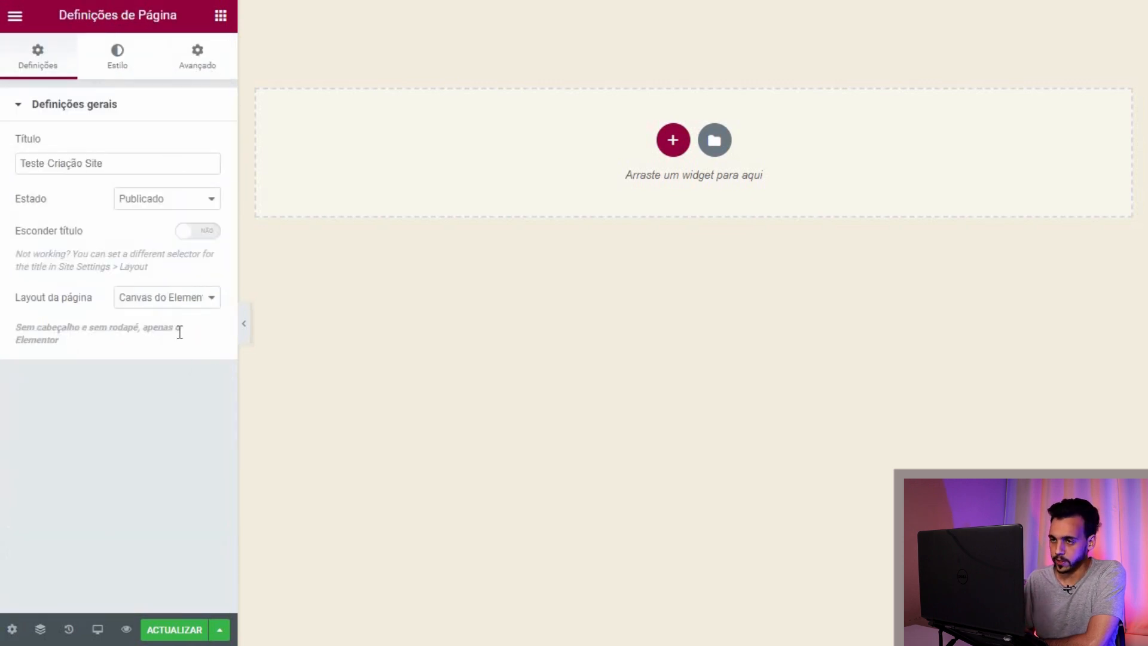
{"action": "left_click", "coordinate": [196, 306]}
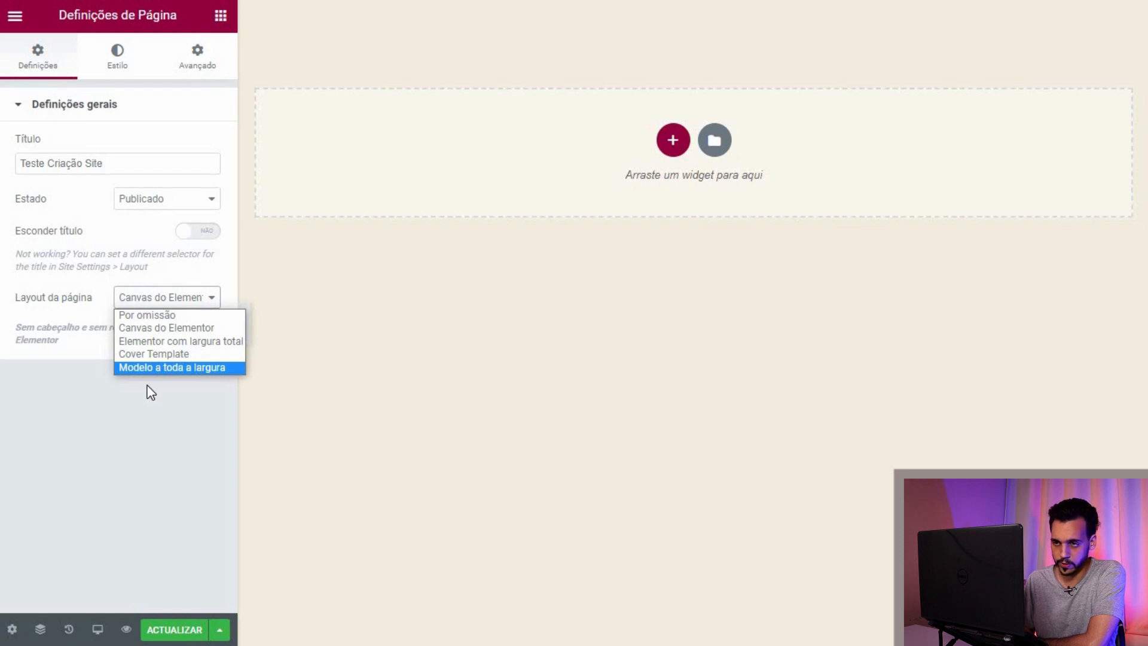
{"action": "left_click", "coordinate": [163, 315]}
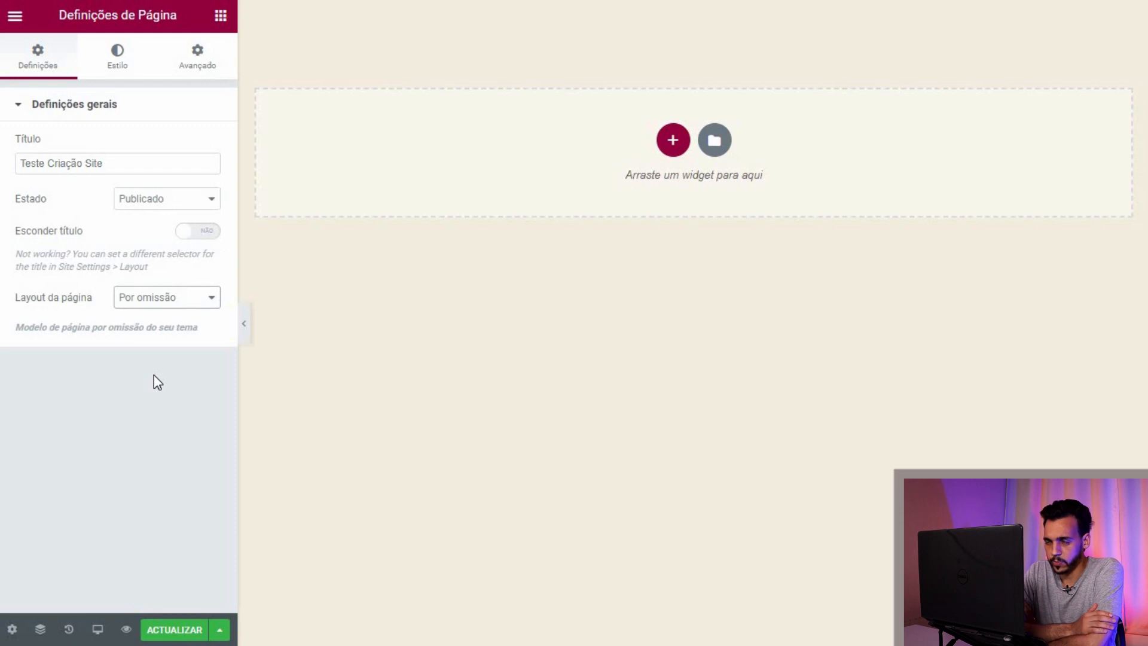
{"action": "left_click", "coordinate": [203, 303]}
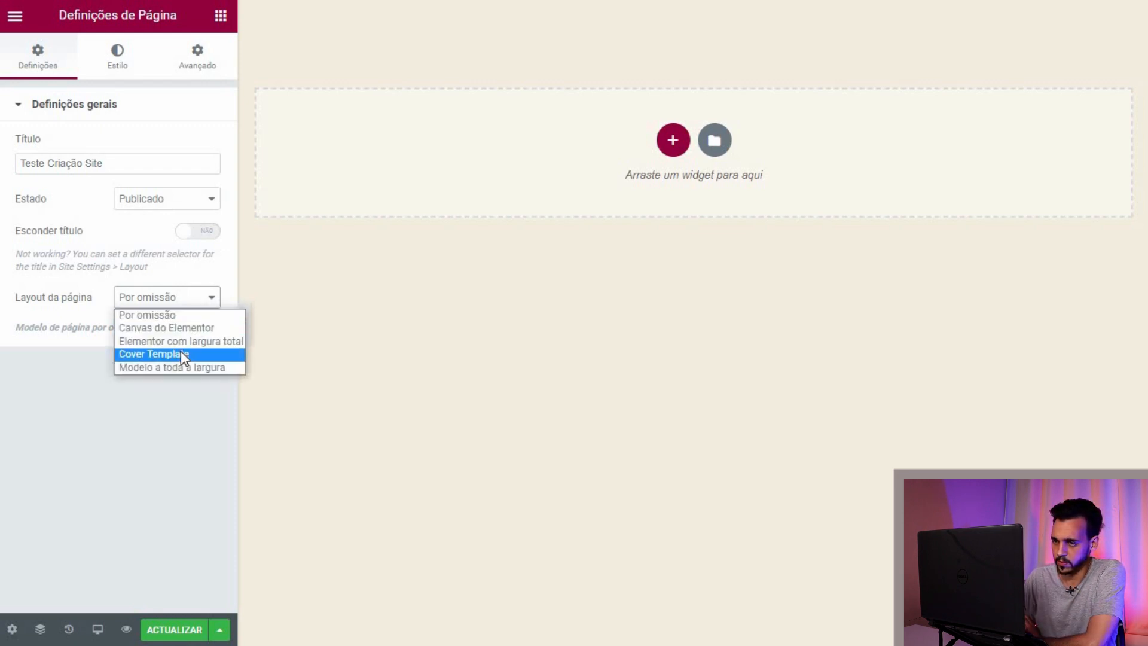
{"action": "left_click", "coordinate": [181, 352]}
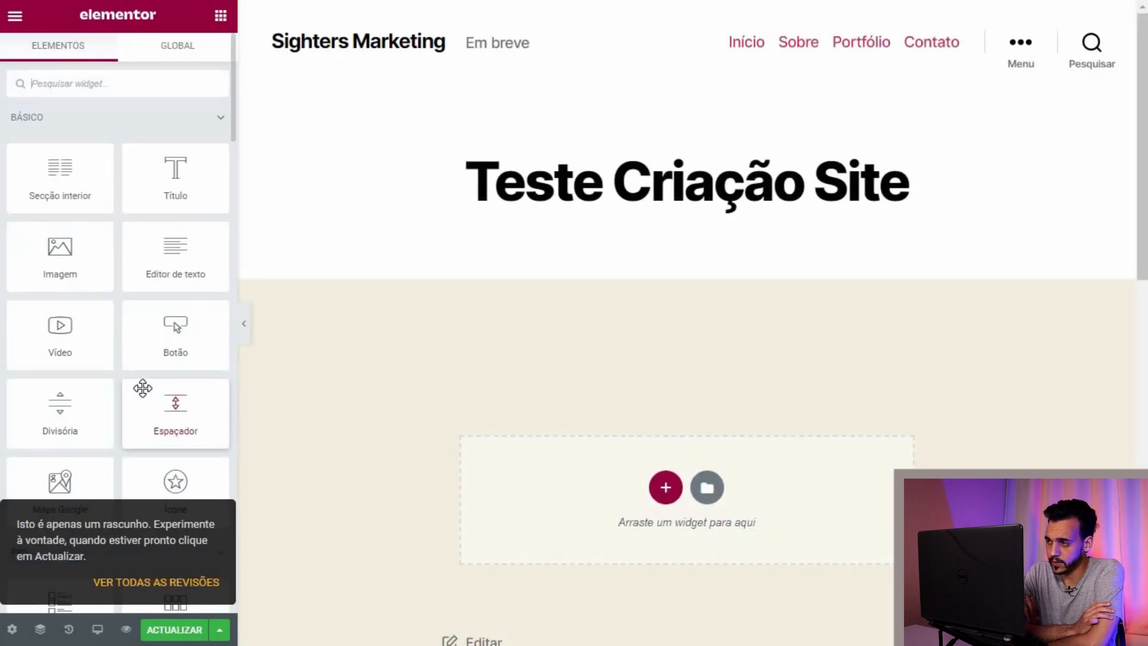
Step: Set the page layout to Canvas do Elementor and close the editor tab
{"action": "scroll", "coordinate": [440, 315], "scroll_direction": "down", "scroll_amount": 10}
{"action": "scroll", "coordinate": [439, 308], "scroll_direction": "up", "scroll_amount": 10}
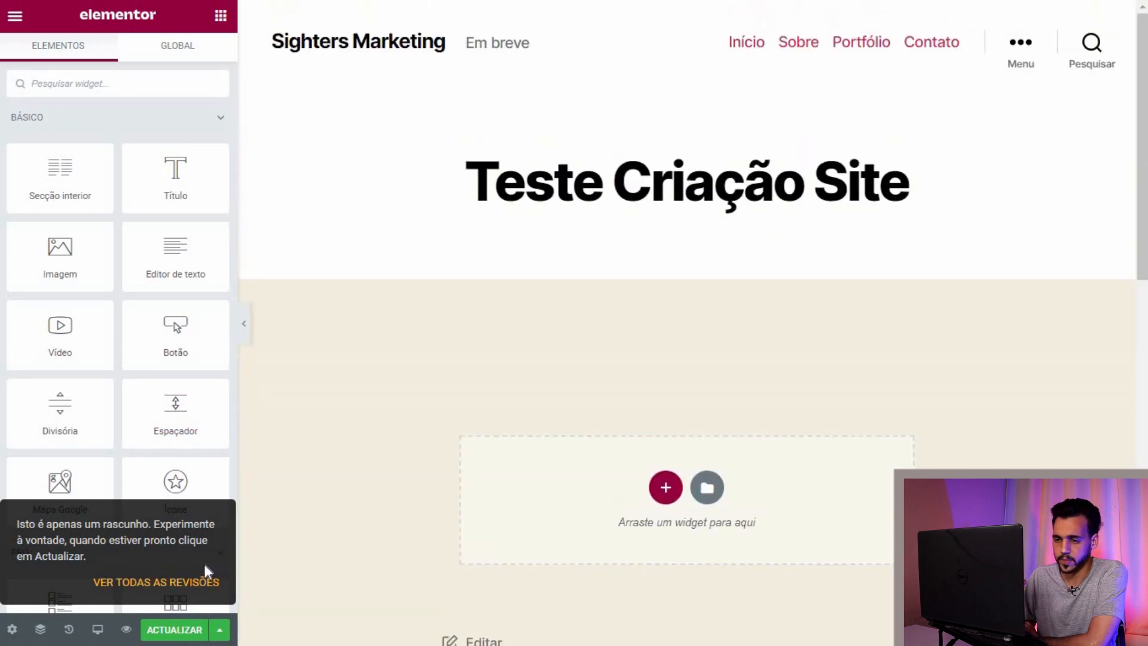
{"action": "left_click", "coordinate": [13, 631]}
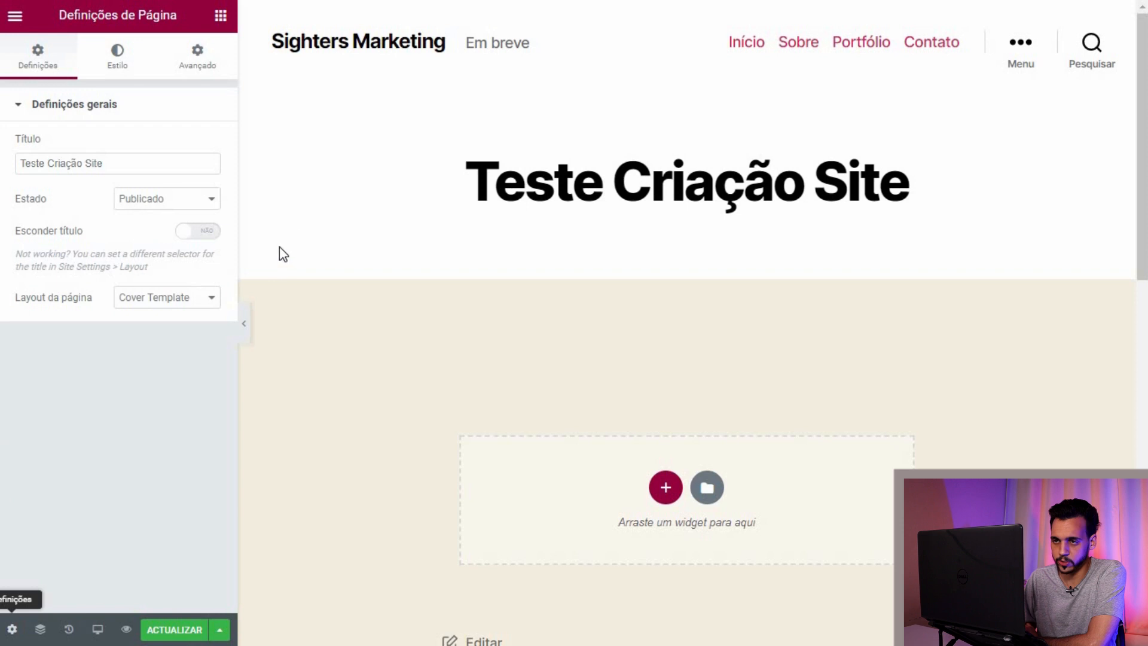
{"action": "left_click", "coordinate": [195, 304]}
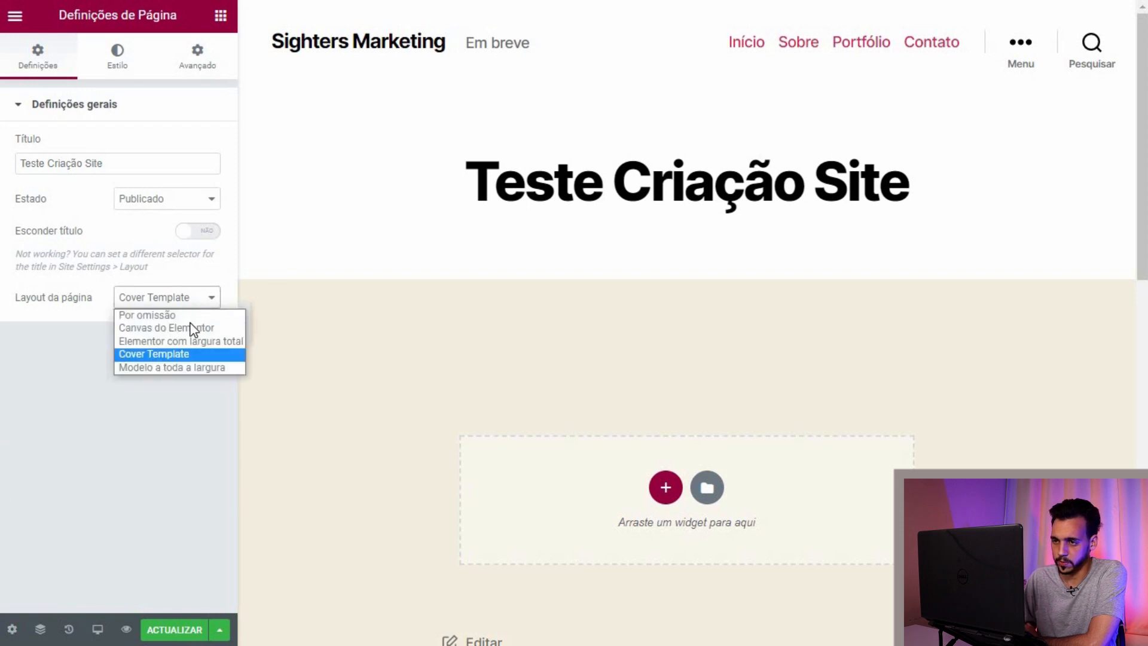
{"action": "left_click", "coordinate": [193, 330]}
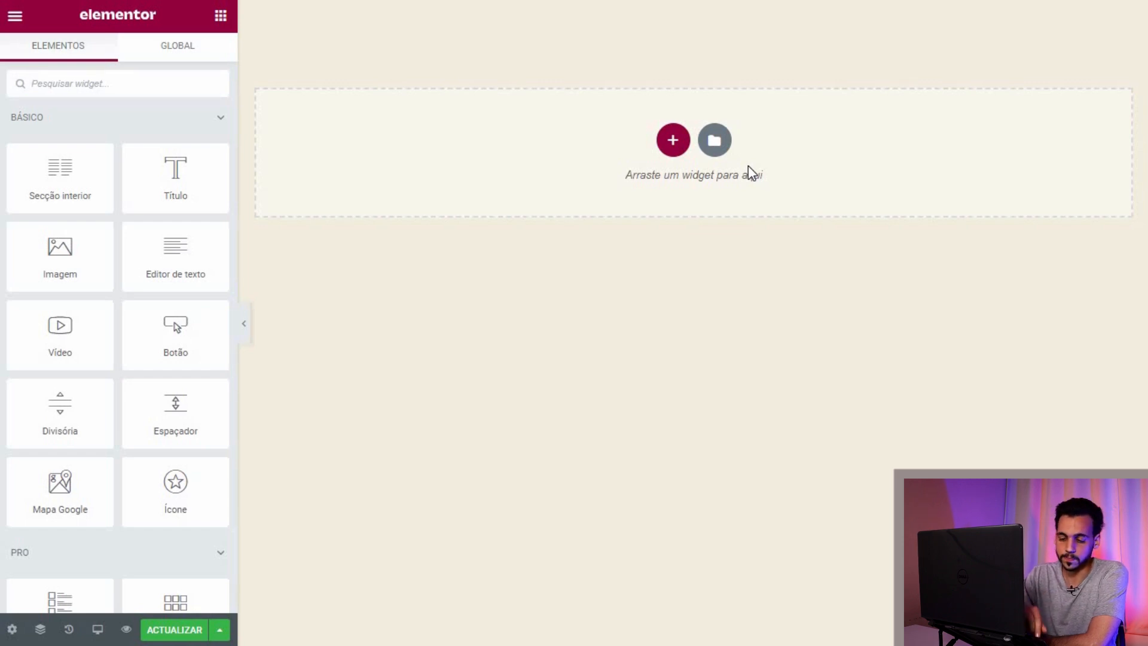
{"action": "key", "text": "ctrl+w"}
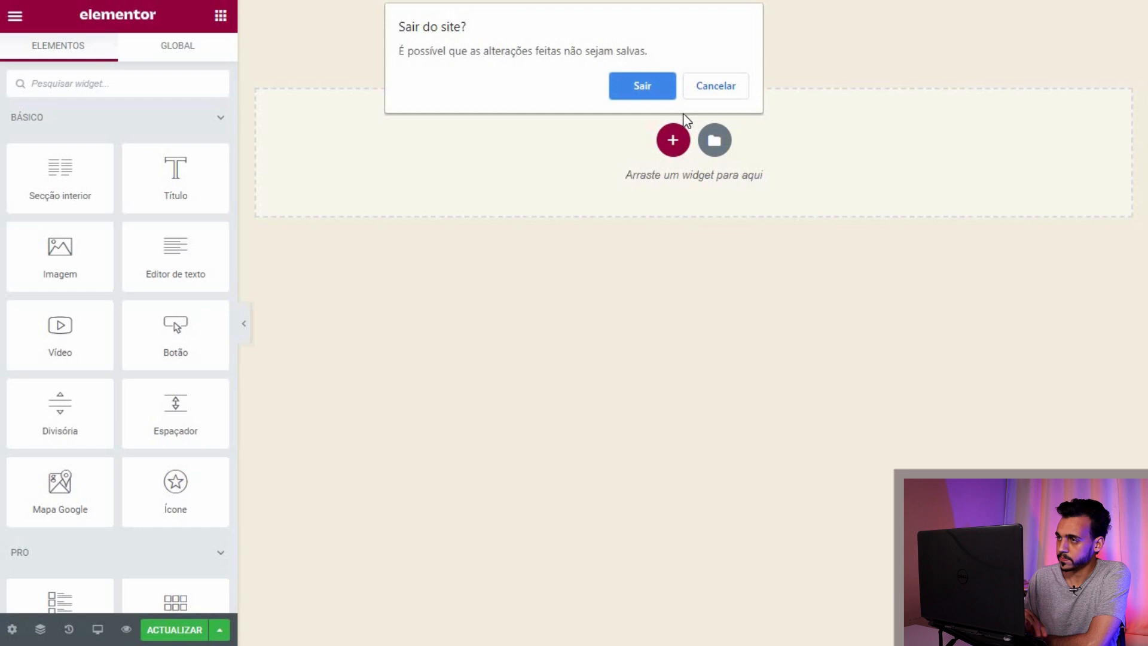
Step: Confirm leaving the editor and start a new template from Header Footer & Blocks
{"action": "left_click", "coordinate": [631, 81]}
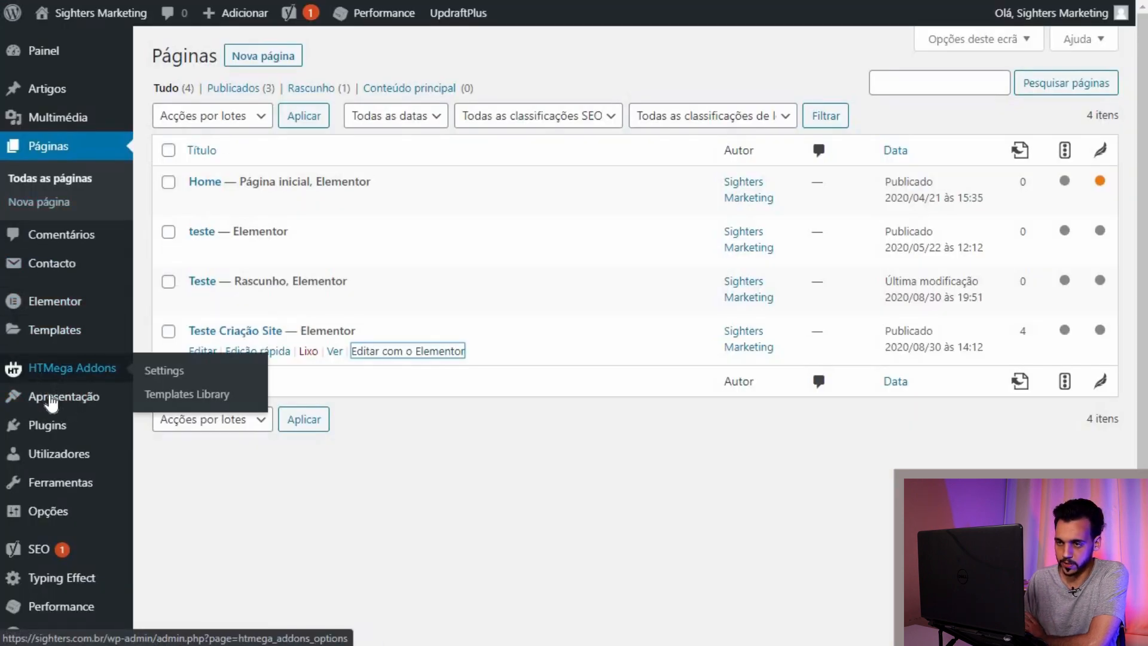
{"action": "mouse_move", "coordinate": [51, 397]}
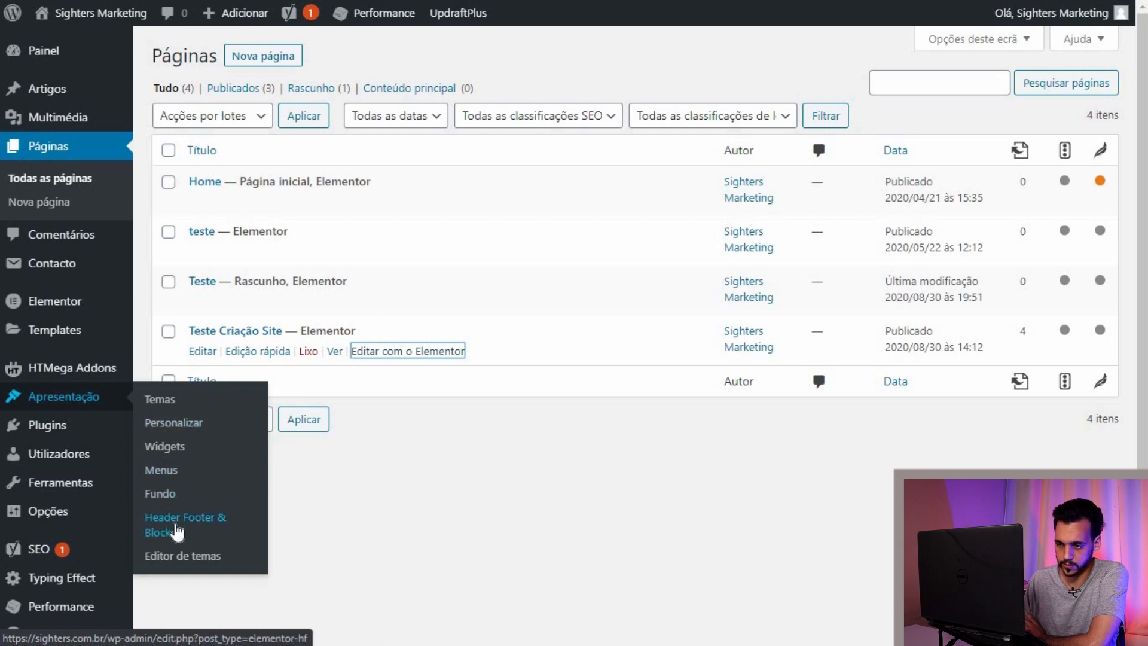
{"action": "left_click", "coordinate": [177, 531]}
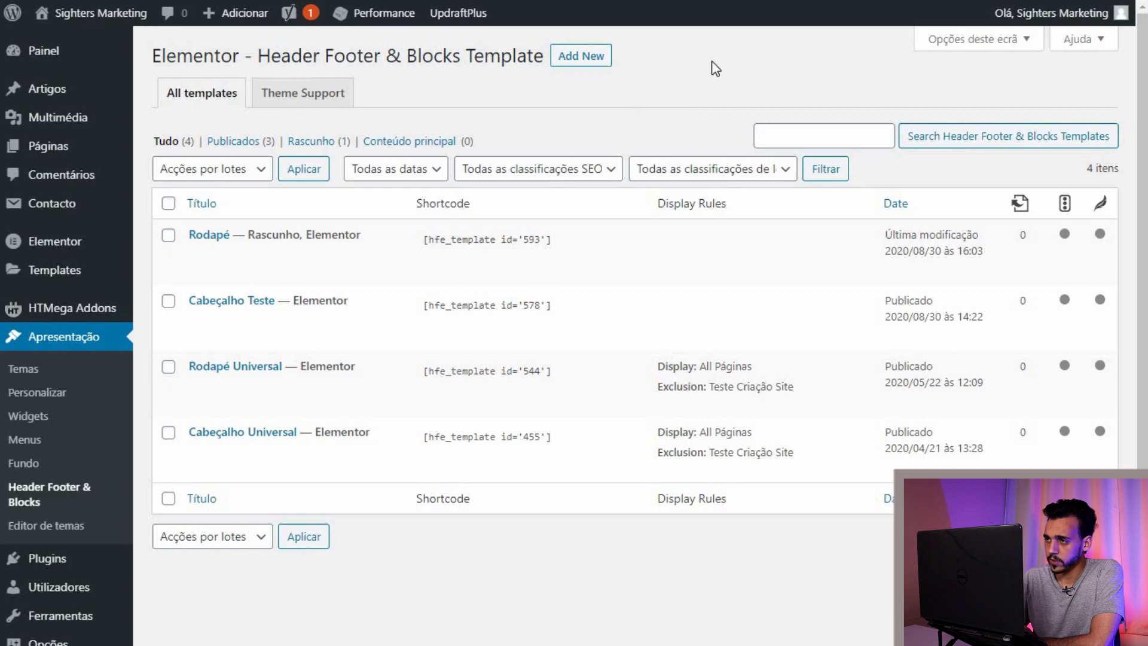
{"action": "left_click", "coordinate": [583, 57]}
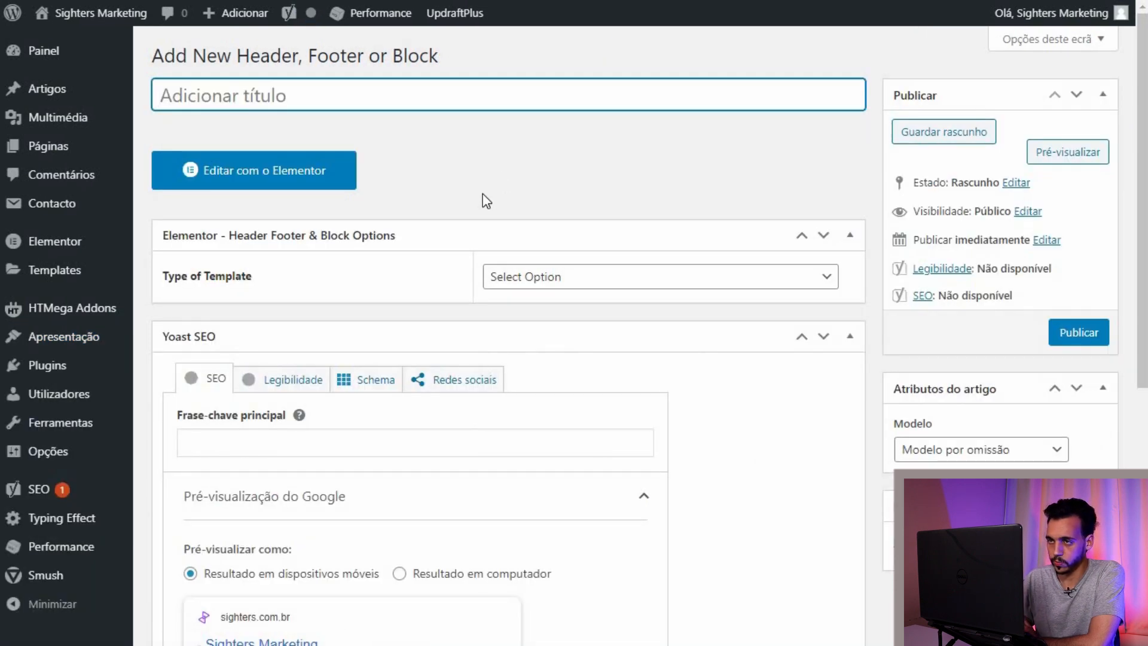
{"action": "scroll", "coordinate": [485, 201], "scroll_direction": "down", "scroll_amount": 1}
Step: Set the new template's Type of Template to Header
{"action": "left_click", "coordinate": [828, 210]}
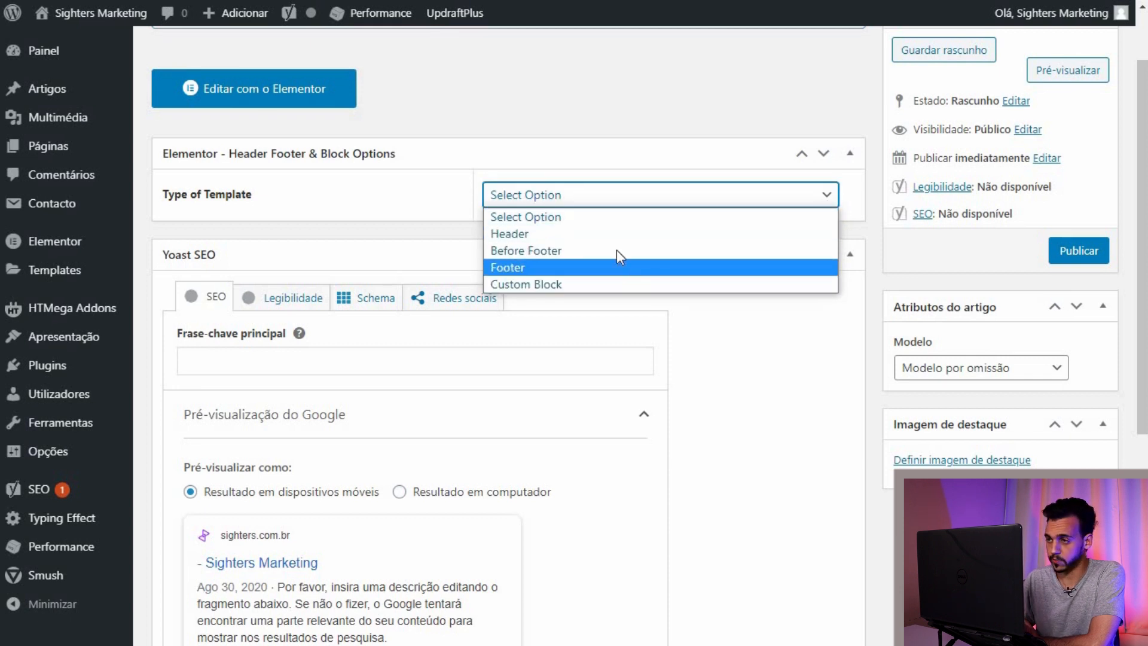
{"action": "left_click", "coordinate": [605, 235]}
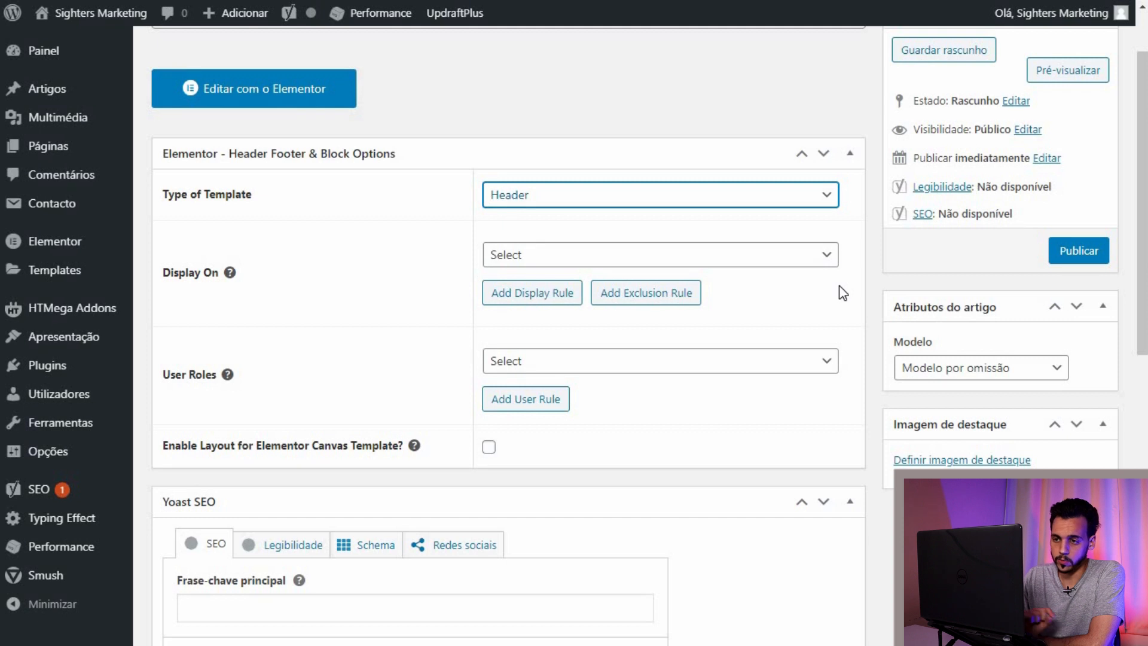
{"action": "left_click", "coordinate": [714, 61]}
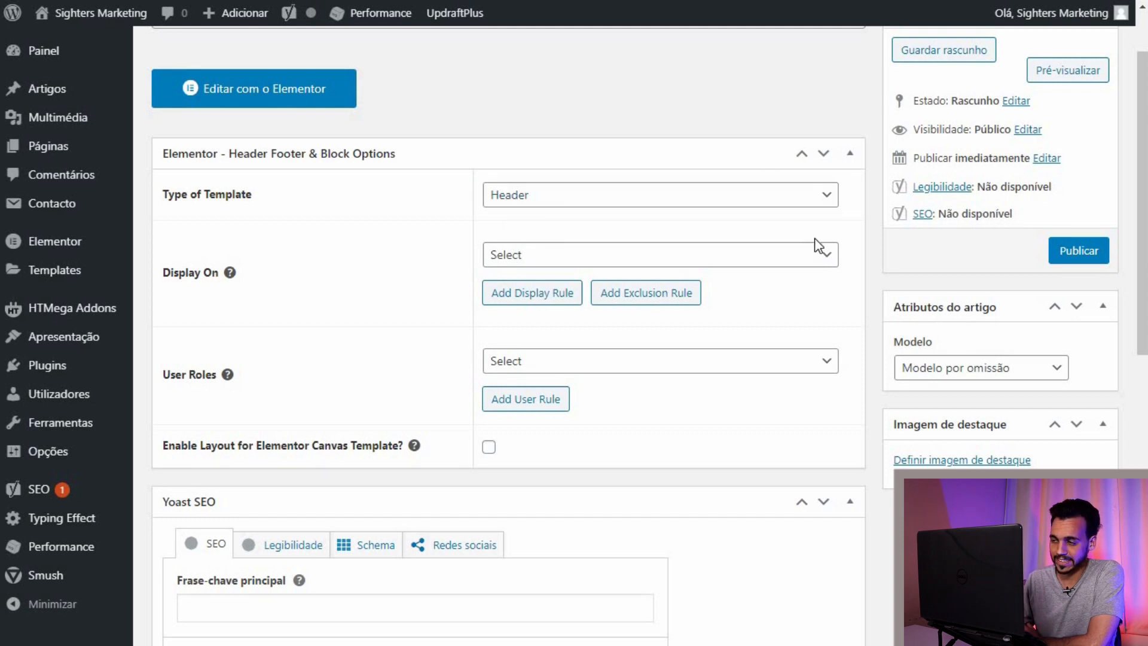
Step: Browse the Display On options without choosing one, then return to the templates list
{"action": "left_click", "coordinate": [828, 257]}
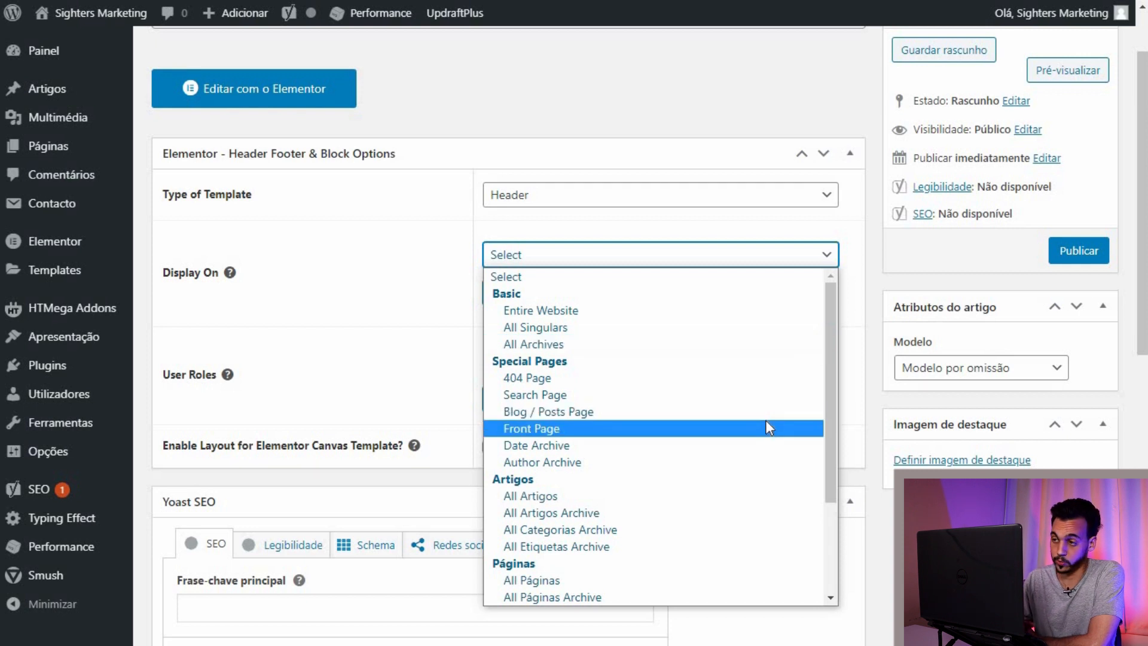
{"action": "left_click_drag", "start_coordinate": [833, 394], "coordinate": [820, 513]}
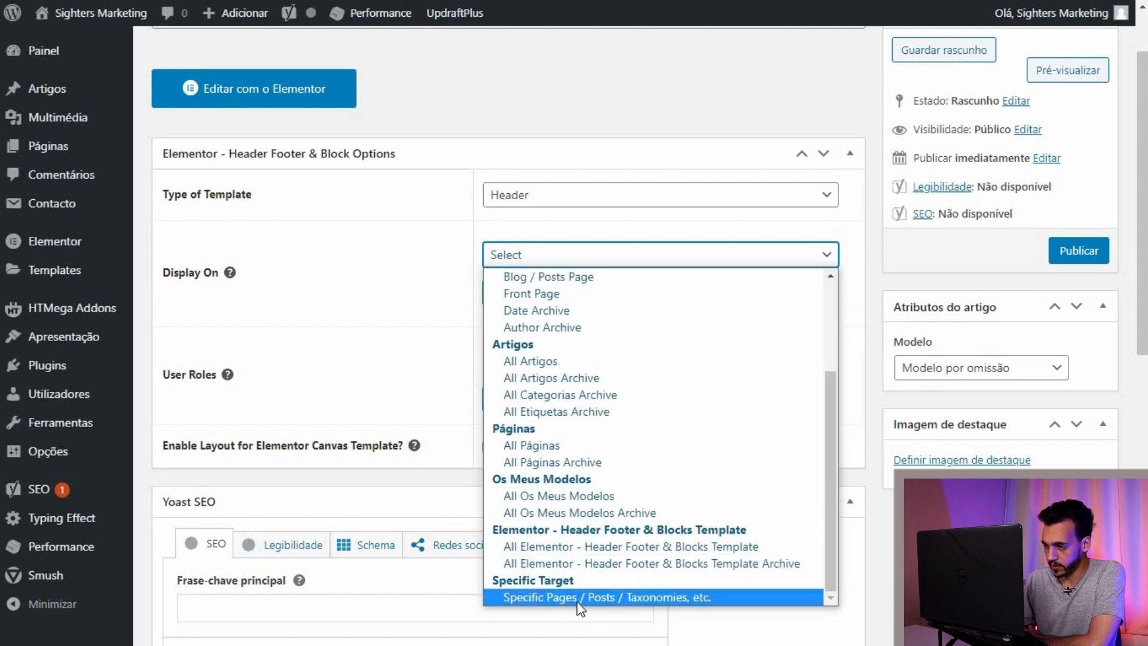
{"action": "scroll", "coordinate": [700, 448], "scroll_direction": "up", "scroll_amount": 3}
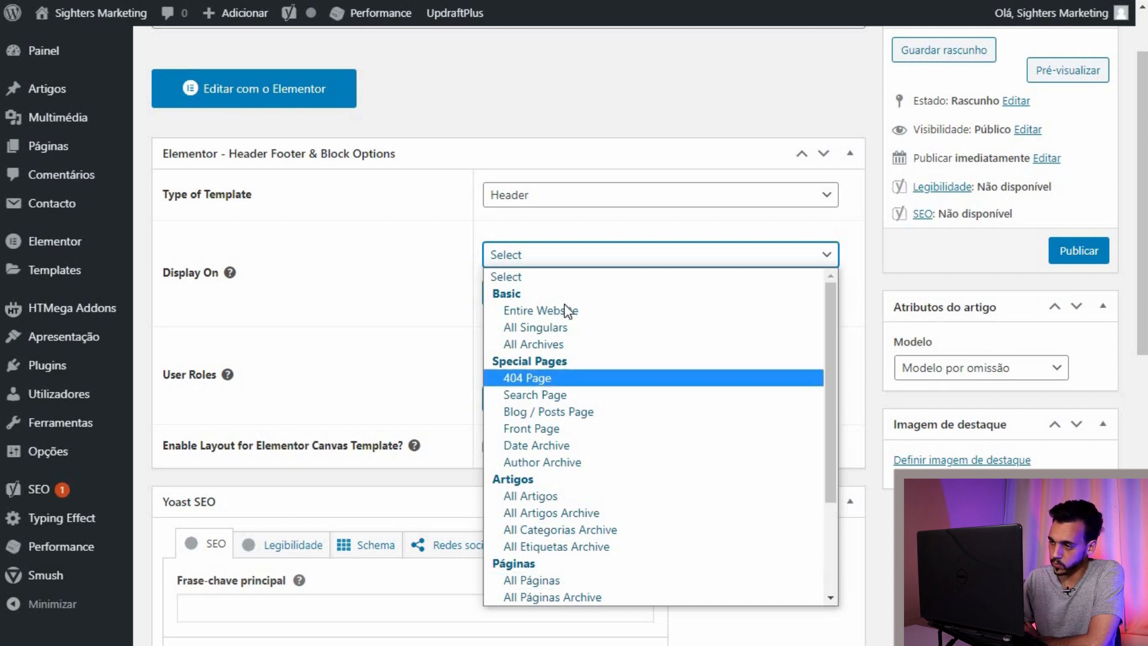
{"action": "left_click", "coordinate": [632, 123]}
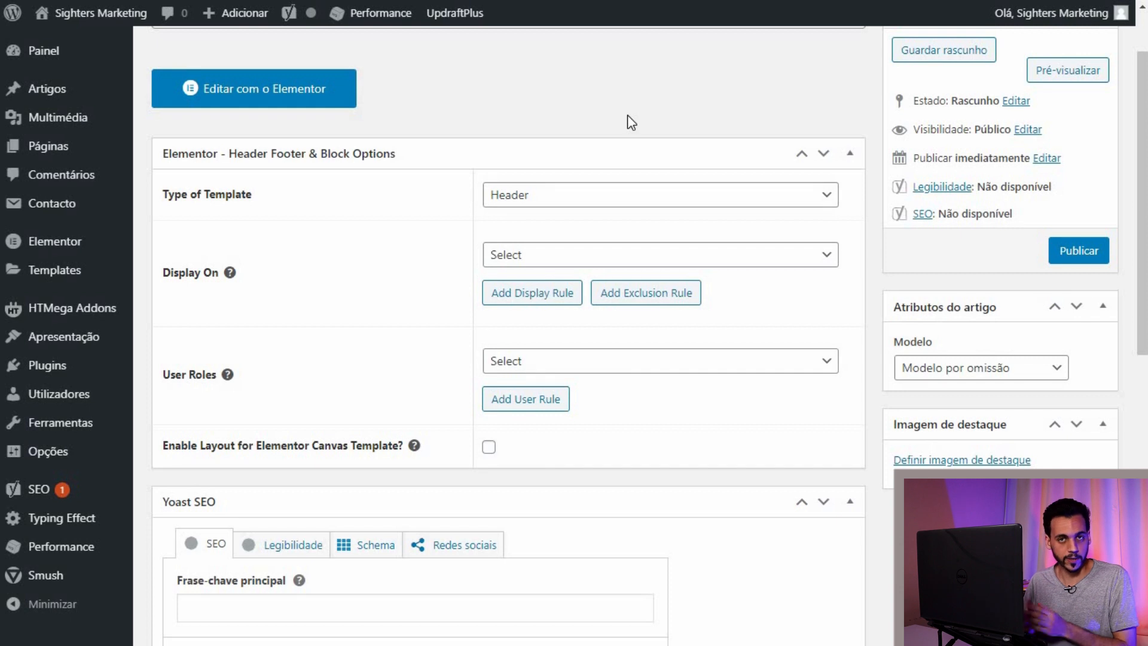
{"action": "scroll", "coordinate": [631, 121], "scroll_direction": "up", "scroll_amount": 2}
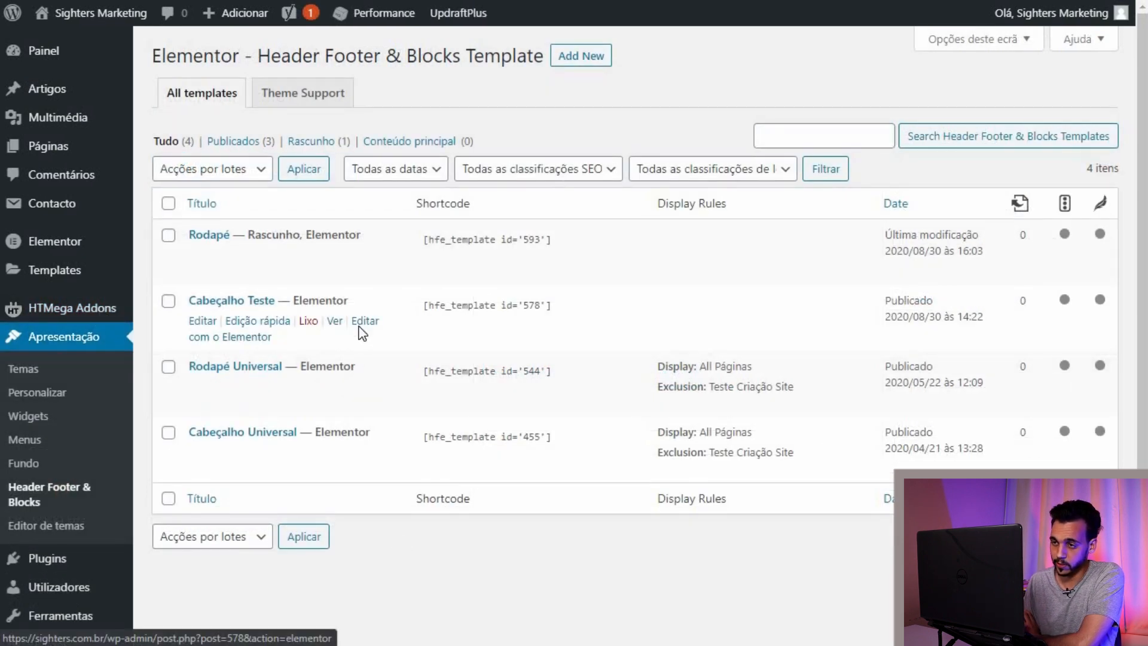
{"action": "right_click", "coordinate": [361, 332]}
Step: Edit Cabeçalho Teste in Elementor and add a new single-column section
{"action": "left_click", "coordinate": [369, 335]}
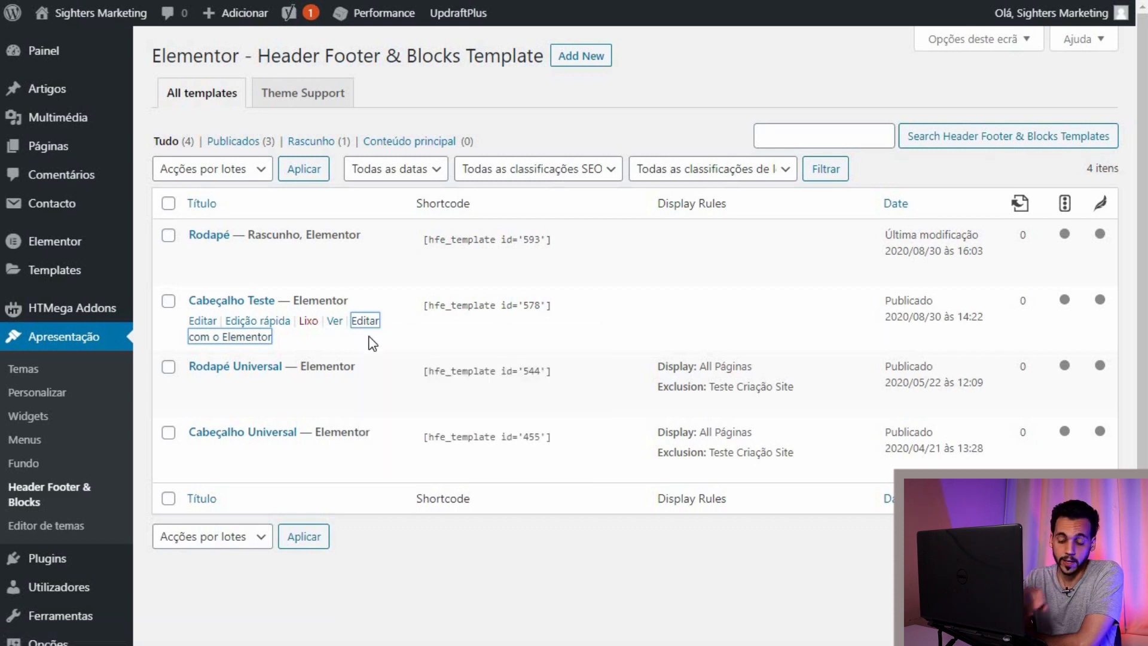
{"action": "left_click", "coordinate": [369, 337]}
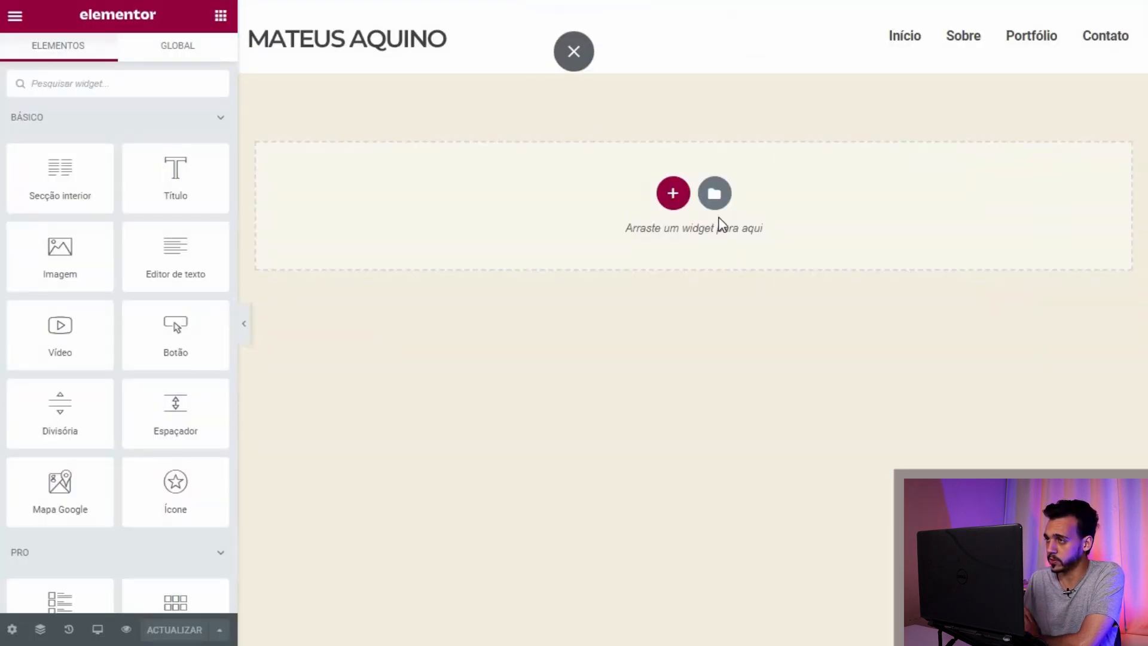
{"action": "left_click", "coordinate": [672, 196]}
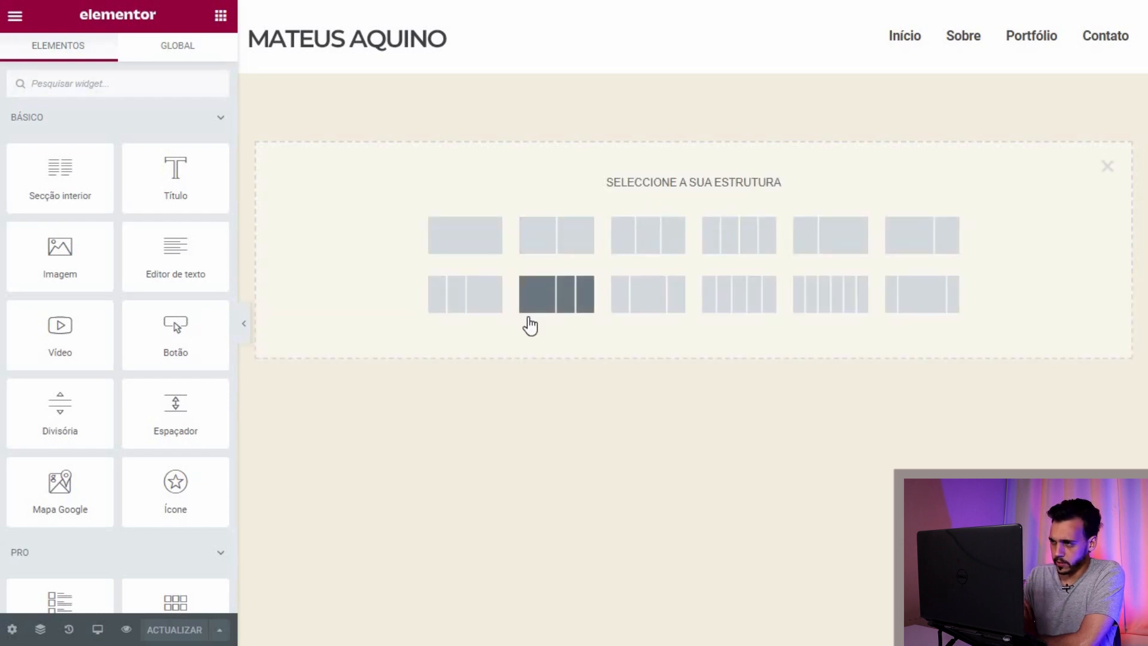
{"action": "left_click", "coordinate": [483, 255]}
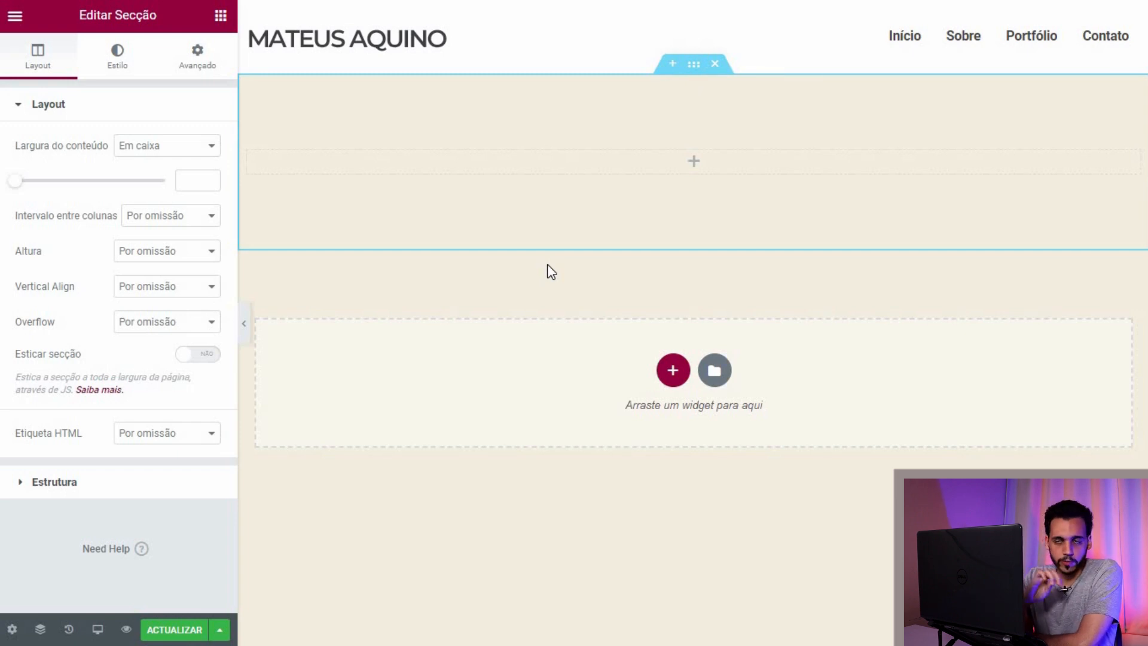
{"action": "left_click", "coordinate": [126, 67]}
Step: Look through the section's Avançado and Layout settings, then return to the widget list
{"action": "left_click", "coordinate": [181, 69]}
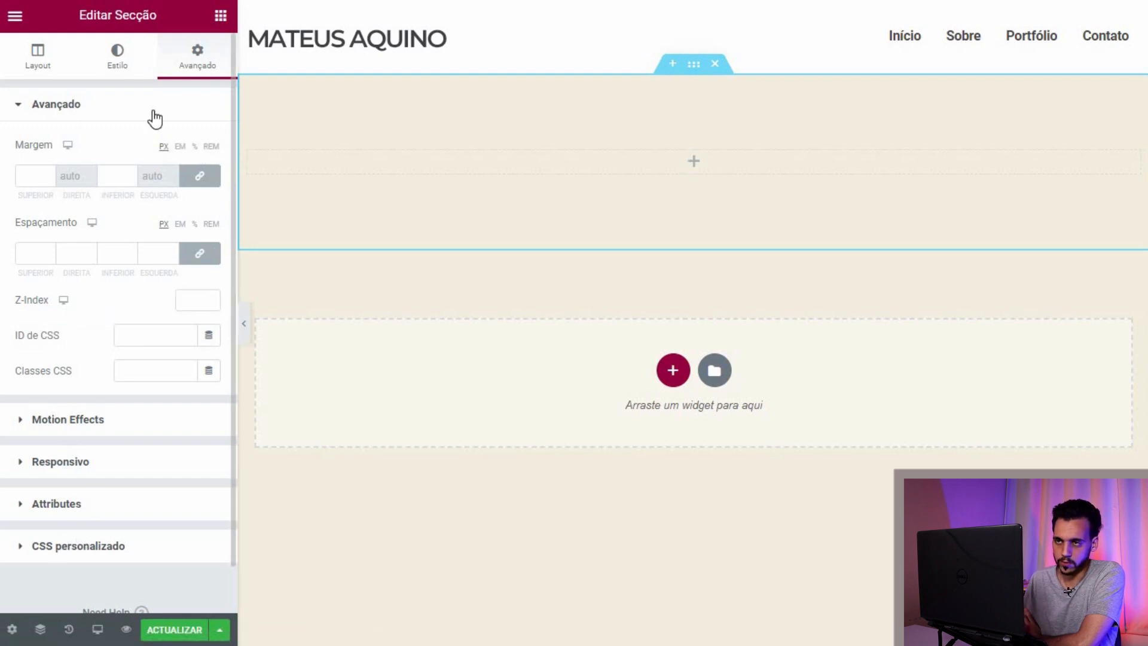
{"action": "left_click", "coordinate": [45, 58]}
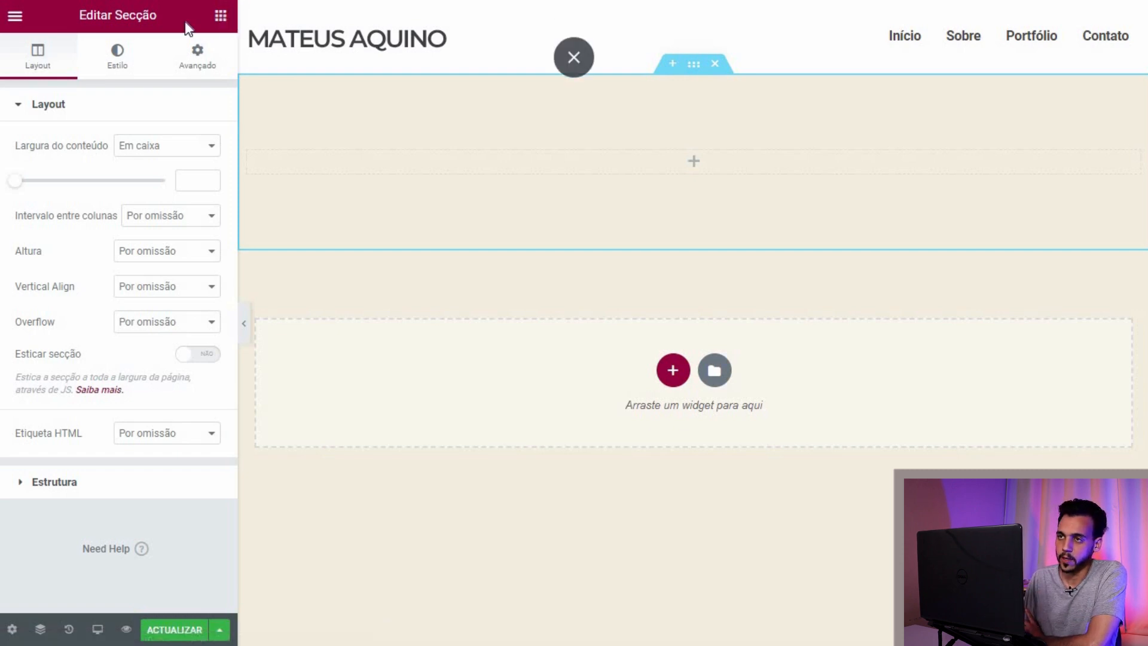
{"action": "left_click", "coordinate": [219, 19]}
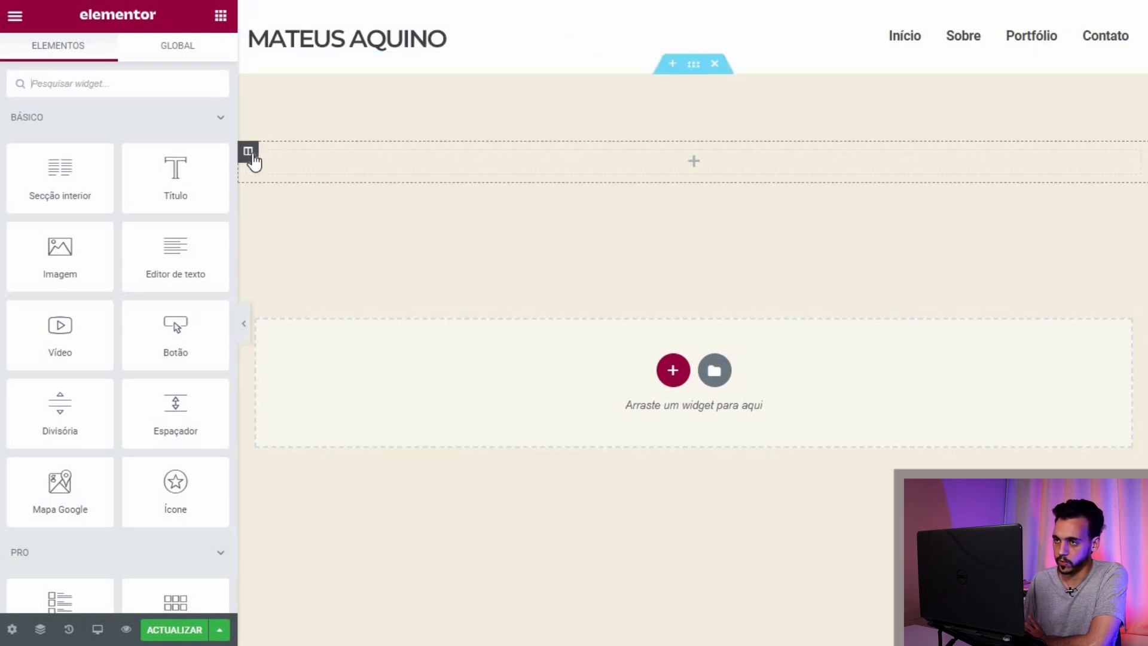
Step: Add a second column to the header section and drop an Imagem widget into the left one
{"action": "right_click", "coordinate": [251, 156]}
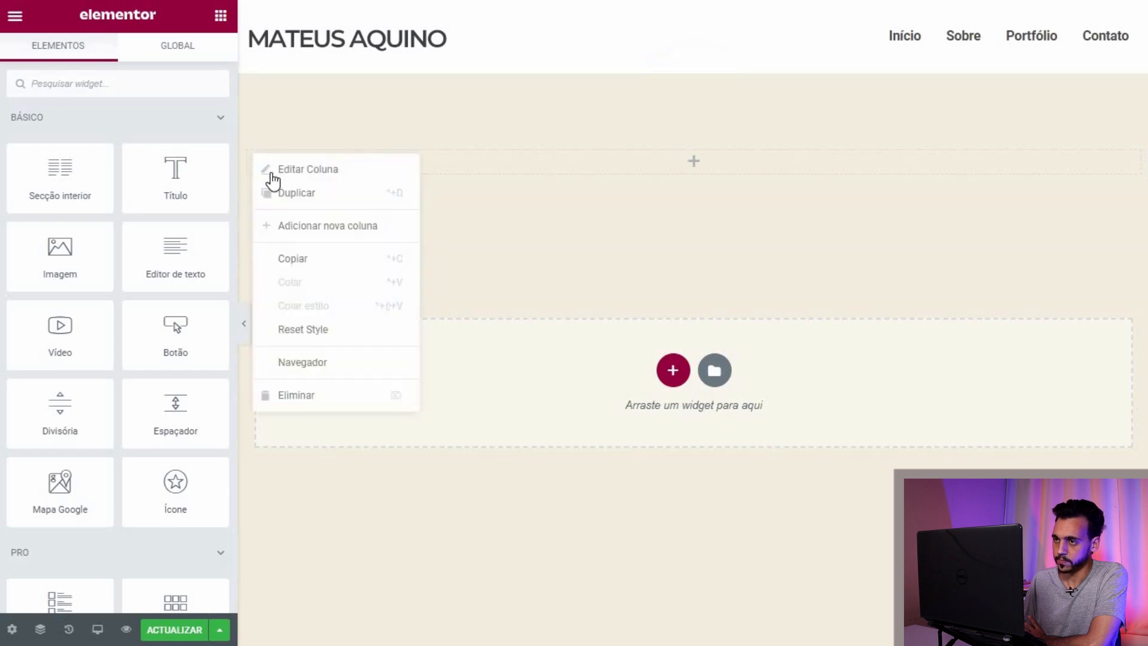
{"action": "left_click", "coordinate": [297, 226]}
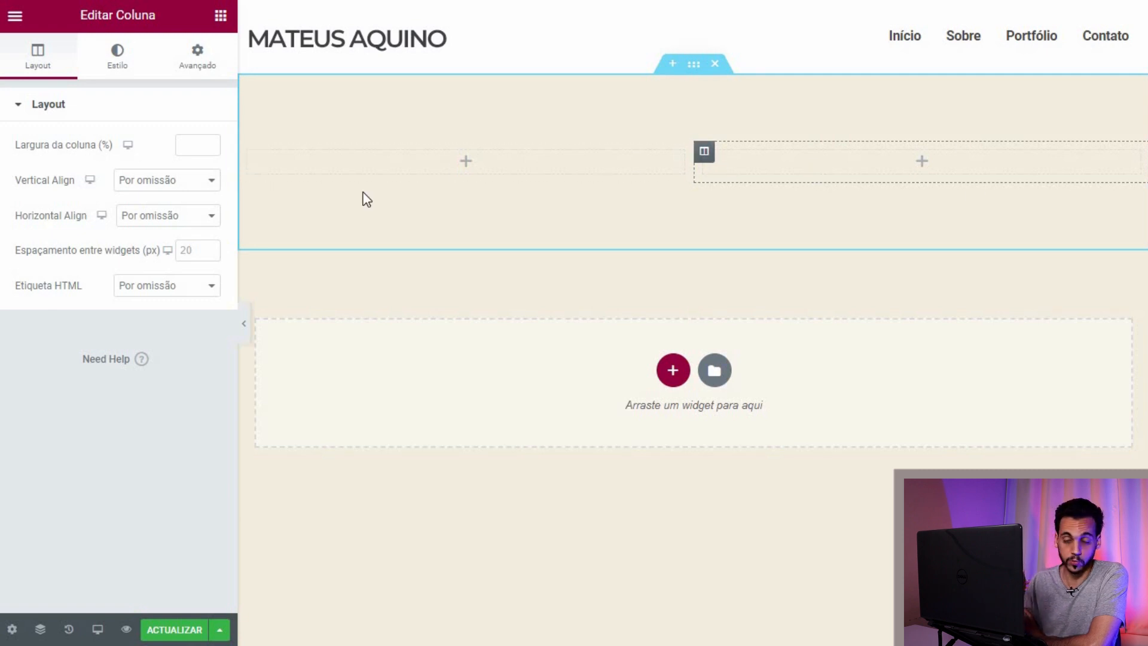
{"action": "left_click", "coordinate": [219, 18]}
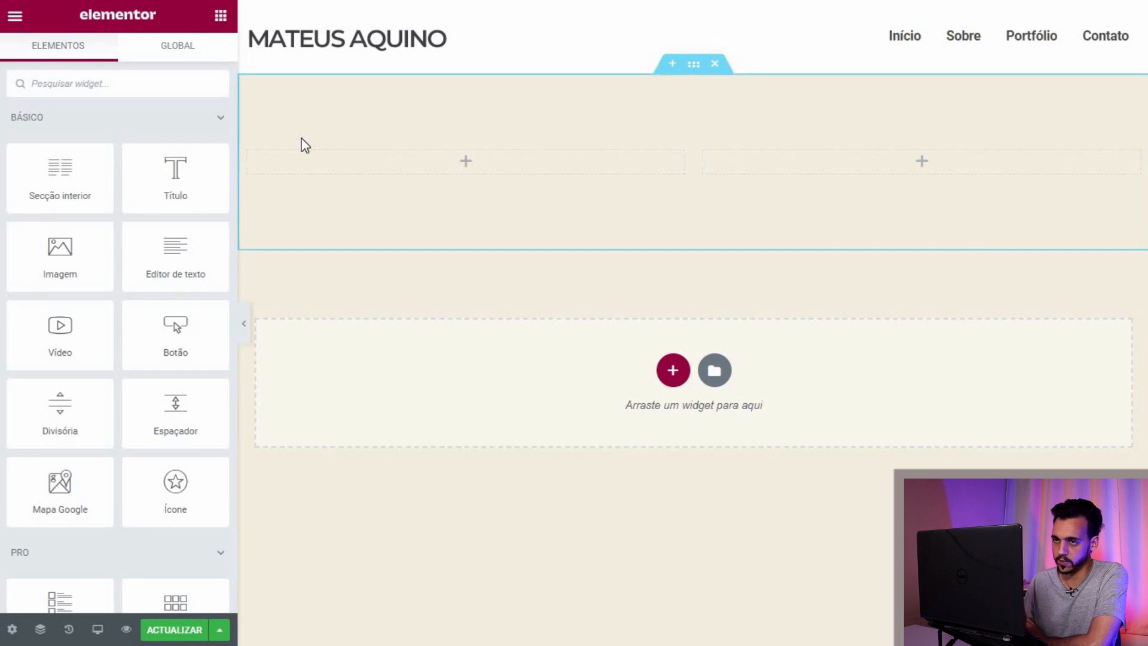
{"action": "left_click_drag", "start_coordinate": [49, 274], "coordinate": [357, 176]}
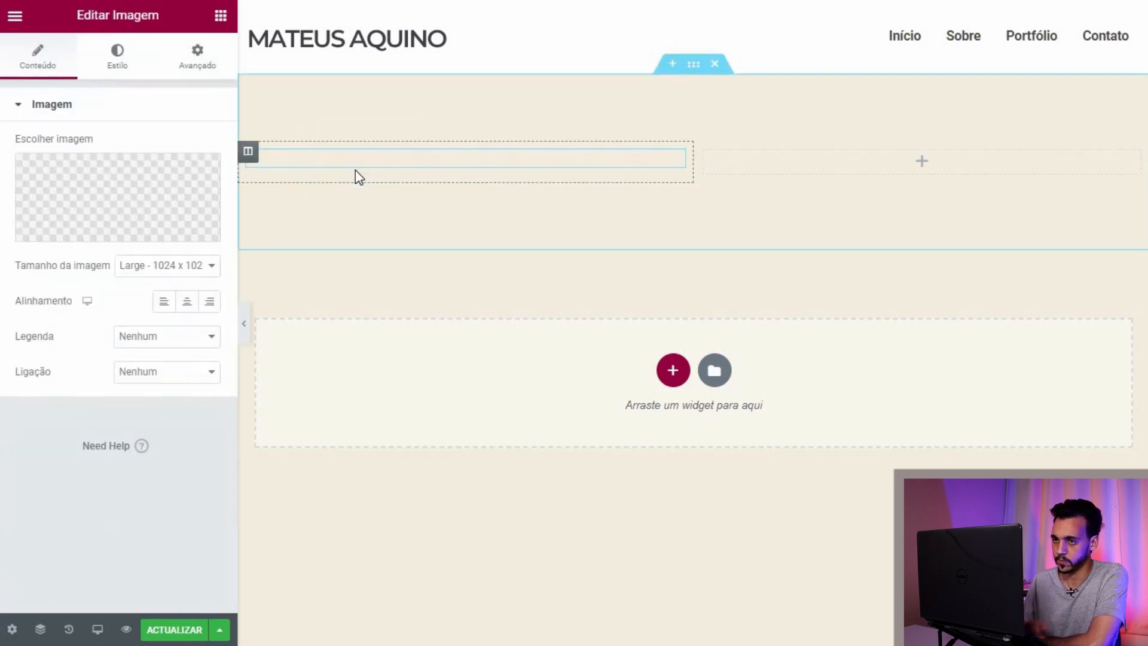
{"action": "left_click", "coordinate": [220, 18]}
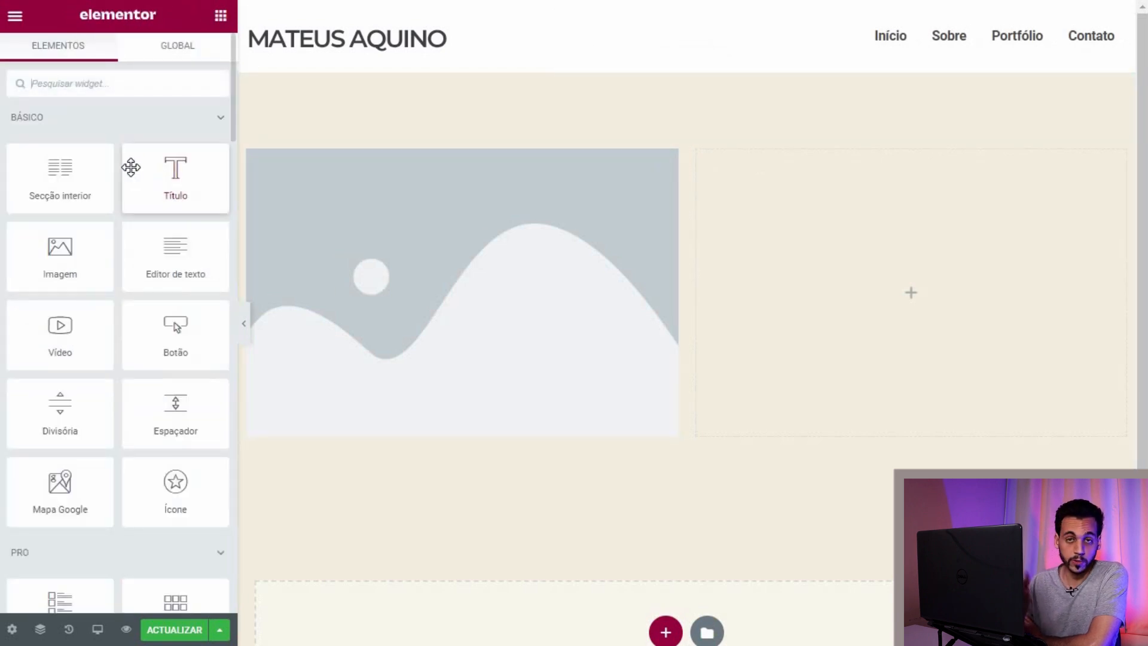
Step: Place a Navigation Menu (Home, Quem Somos, O Que Fazemos, Fale Conosco, Portfólio) in the right column
{"action": "scroll", "coordinate": [131, 167], "scroll_direction": "down", "scroll_amount": 15}
{"action": "scroll", "coordinate": [131, 169], "scroll_direction": "down", "scroll_amount": 12}
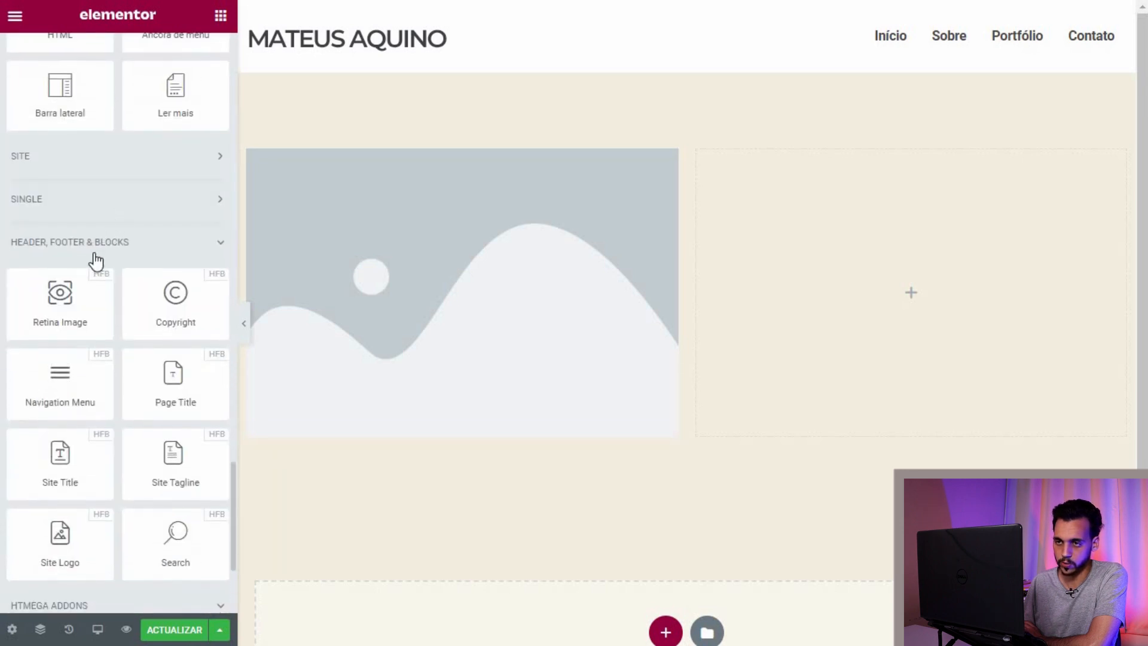
{"action": "scroll", "coordinate": [92, 250], "scroll_direction": "down", "scroll_amount": 3}
{"action": "left_click_drag", "start_coordinate": [59, 226], "coordinate": [833, 288]}
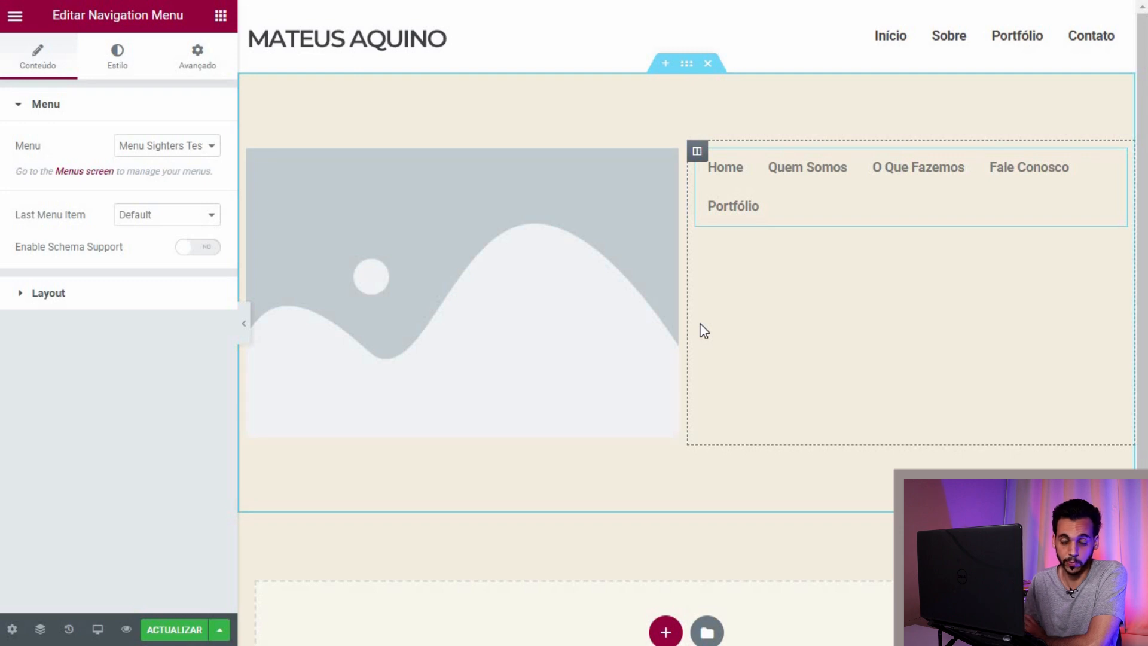
{"action": "left_click", "coordinate": [665, 165]}
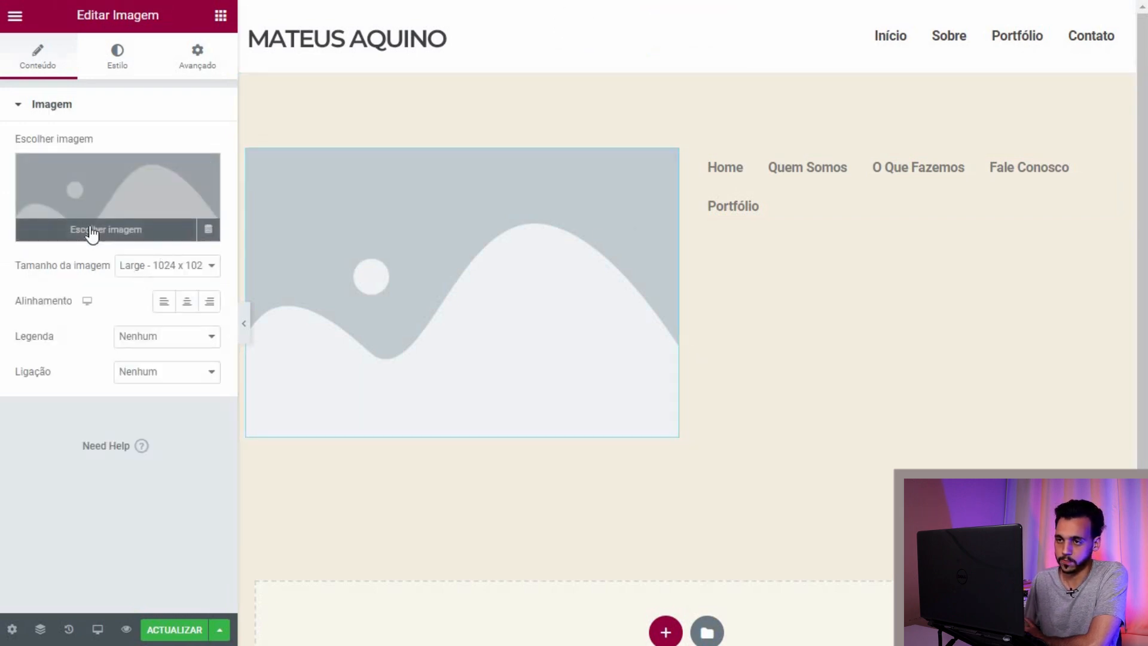
Step: Insert logo.jpg as the header image and narrow its column so the menu fits one line
{"action": "left_click", "coordinate": [92, 233]}
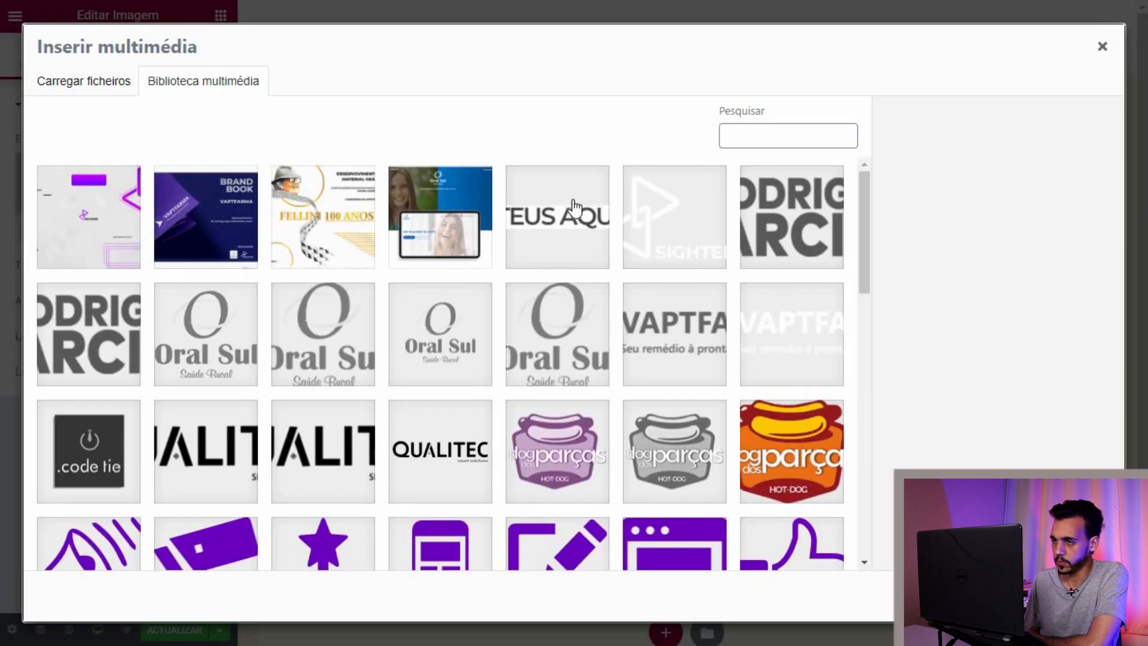
{"action": "left_click", "coordinate": [575, 207]}
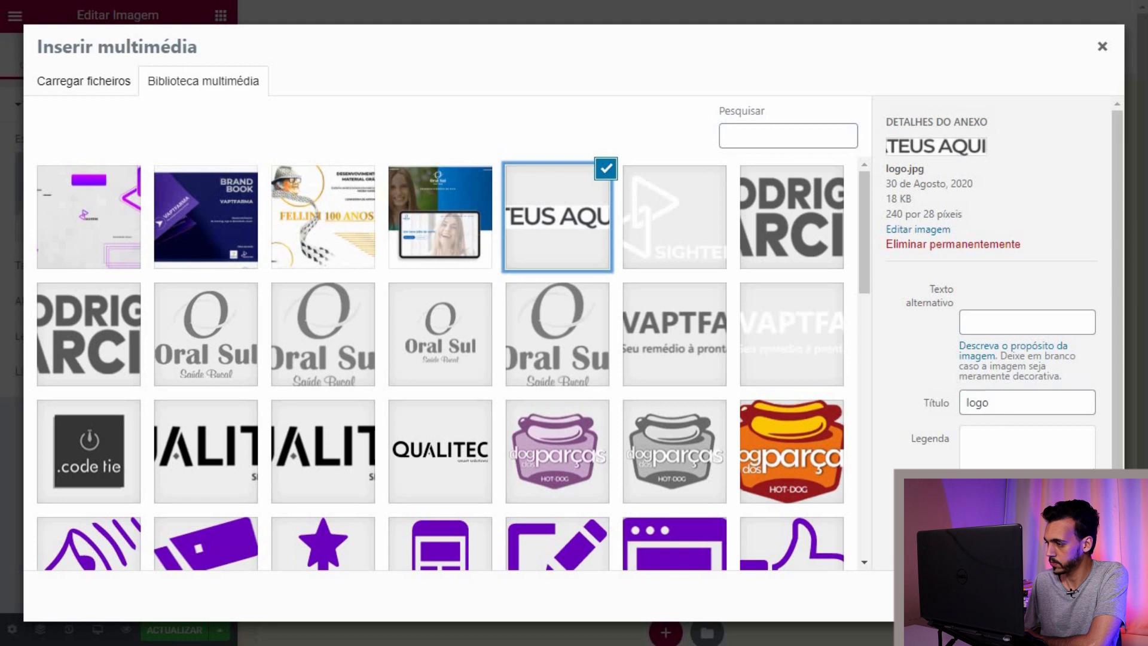
{"action": "left_click", "coordinate": [1068, 597]}
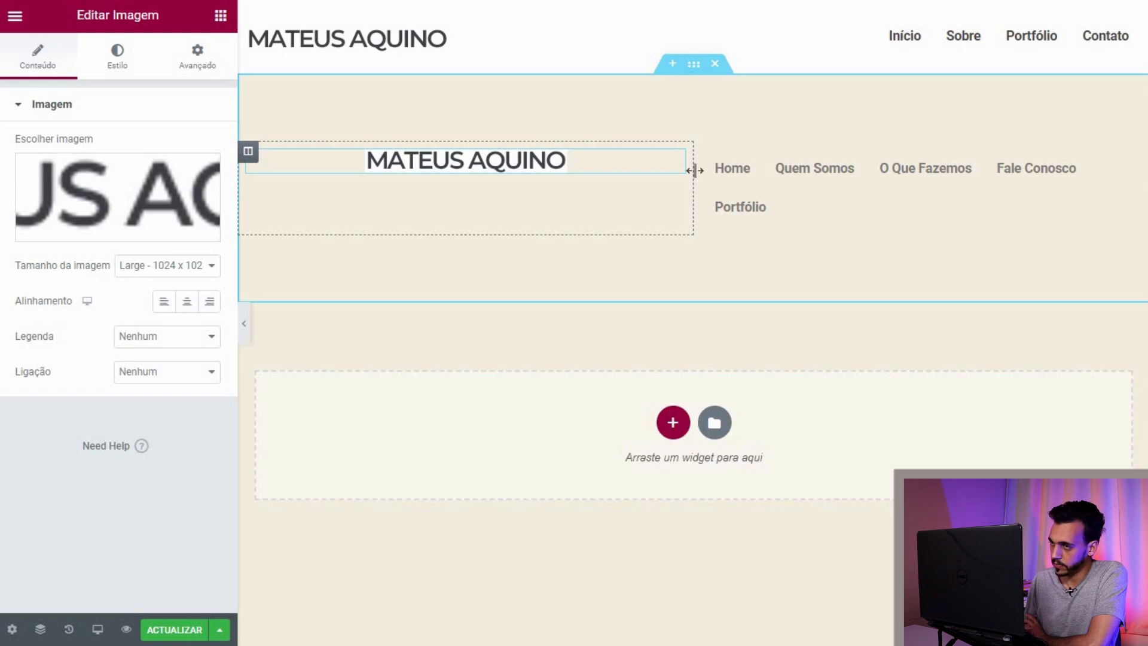
{"action": "left_click_drag", "start_coordinate": [678, 167], "coordinate": [609, 160]}
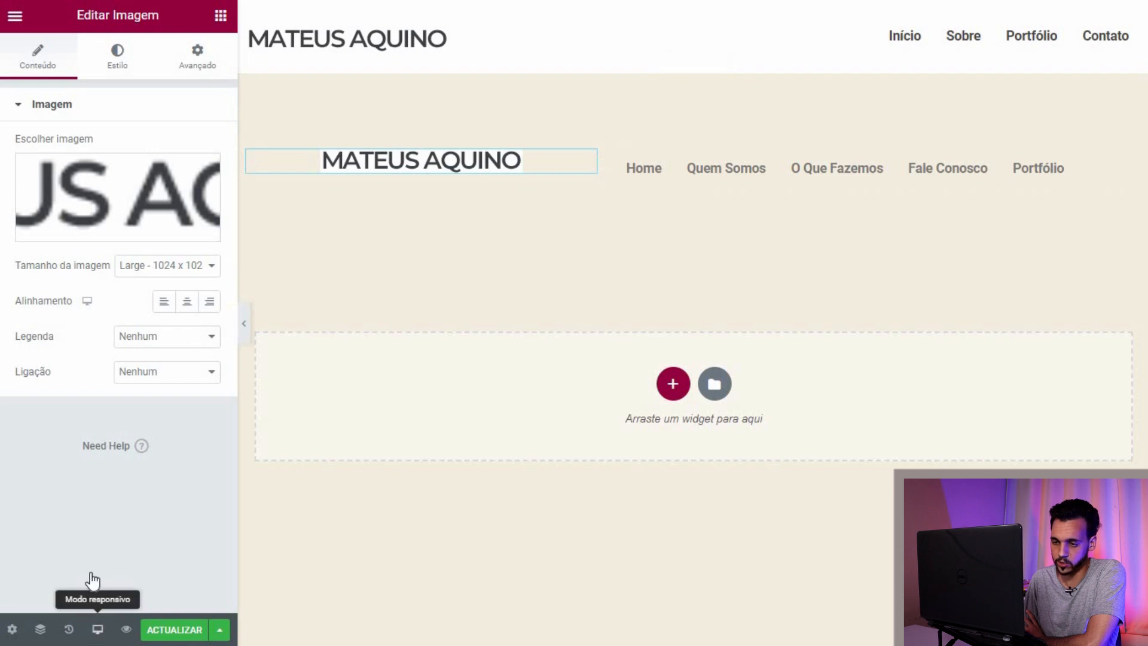
{"action": "left_click", "coordinate": [98, 629]}
{"action": "left_click", "coordinate": [89, 553]}
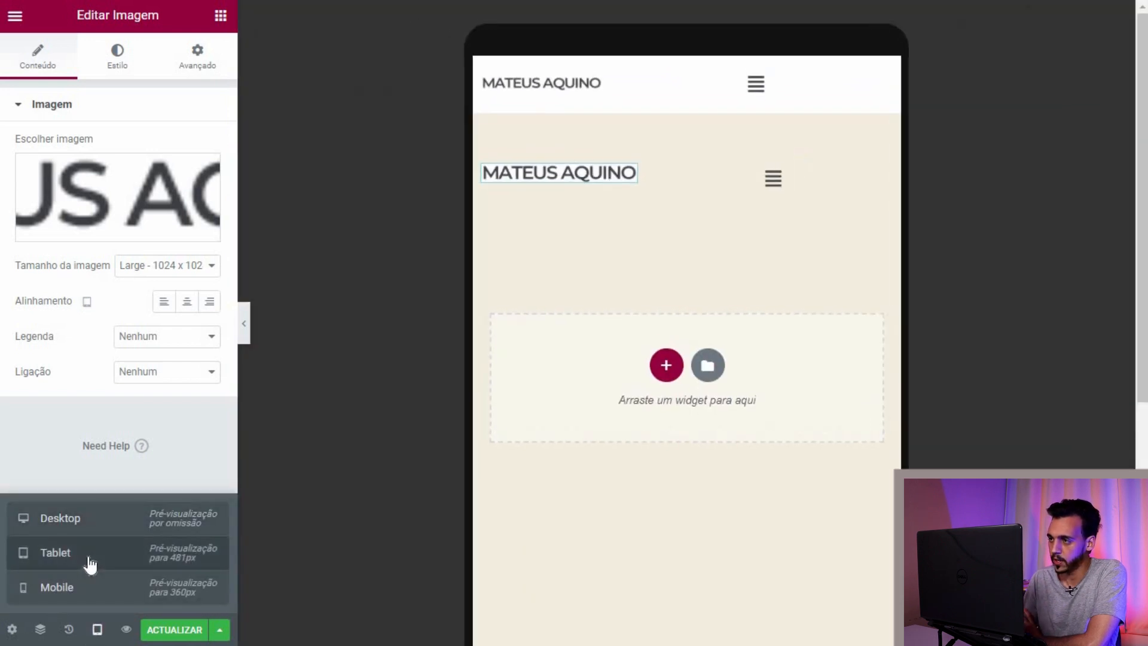
{"action": "left_click", "coordinate": [90, 587]}
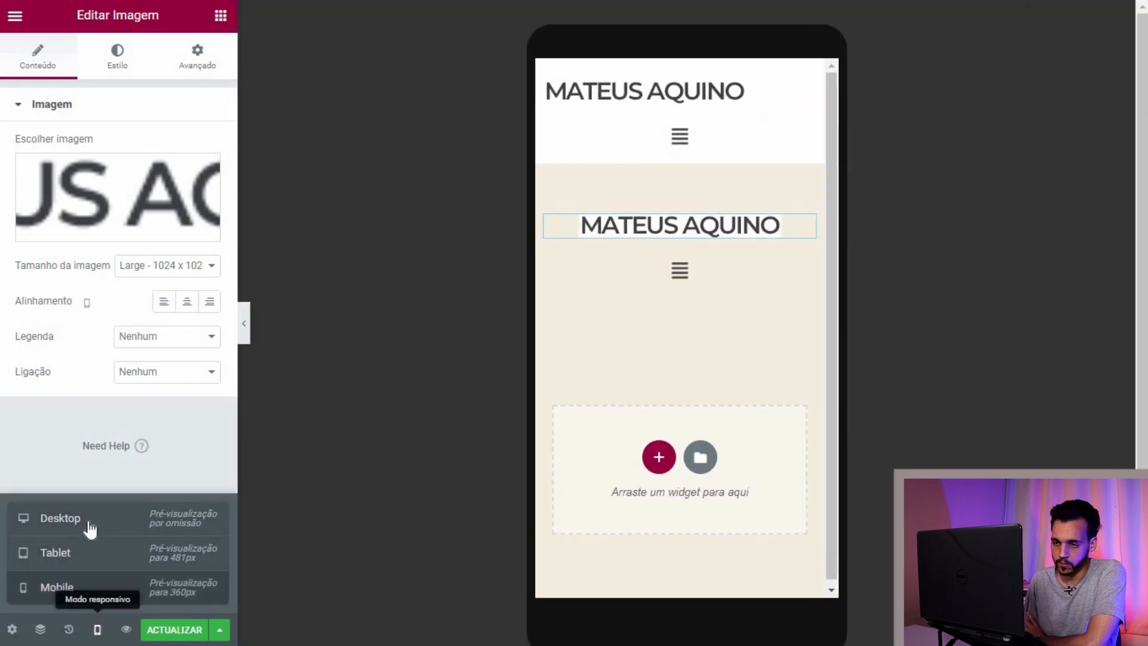
{"action": "left_click", "coordinate": [90, 529]}
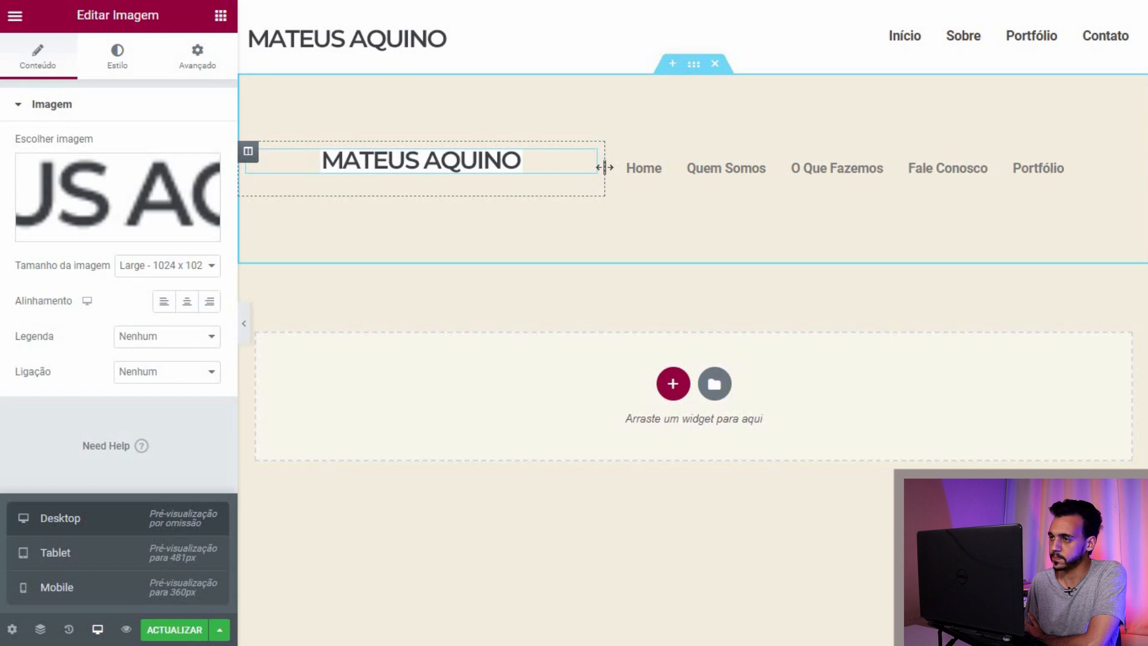
Step: Give the header section a classic #ffffff white background
{"action": "left_click", "coordinate": [693, 64]}
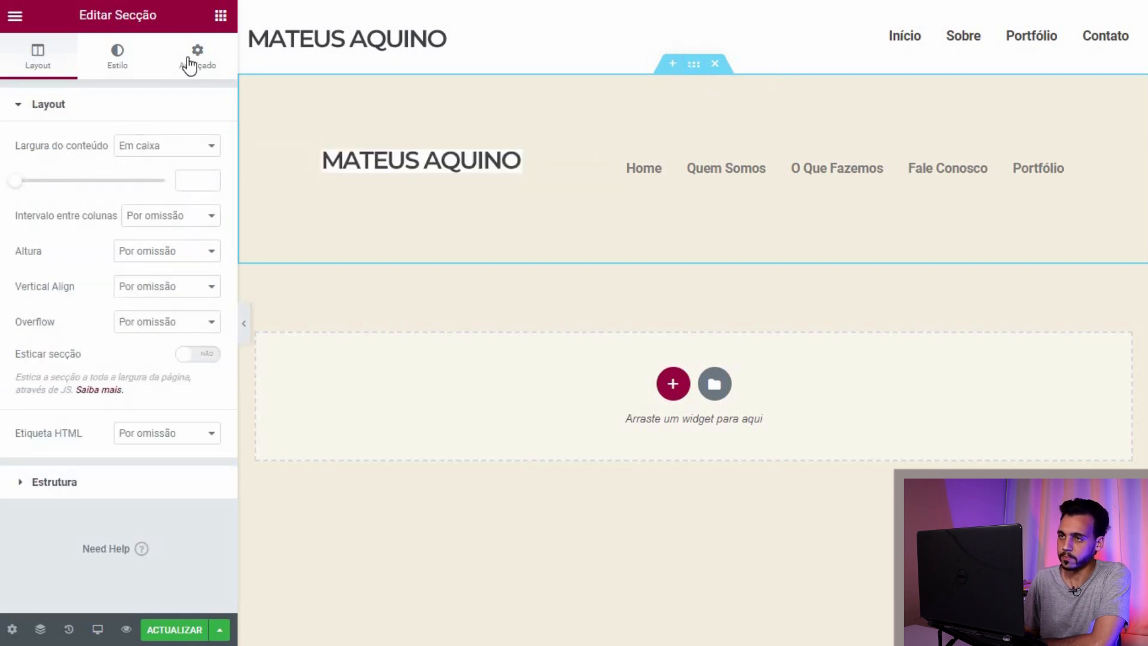
{"action": "left_click", "coordinate": [185, 67]}
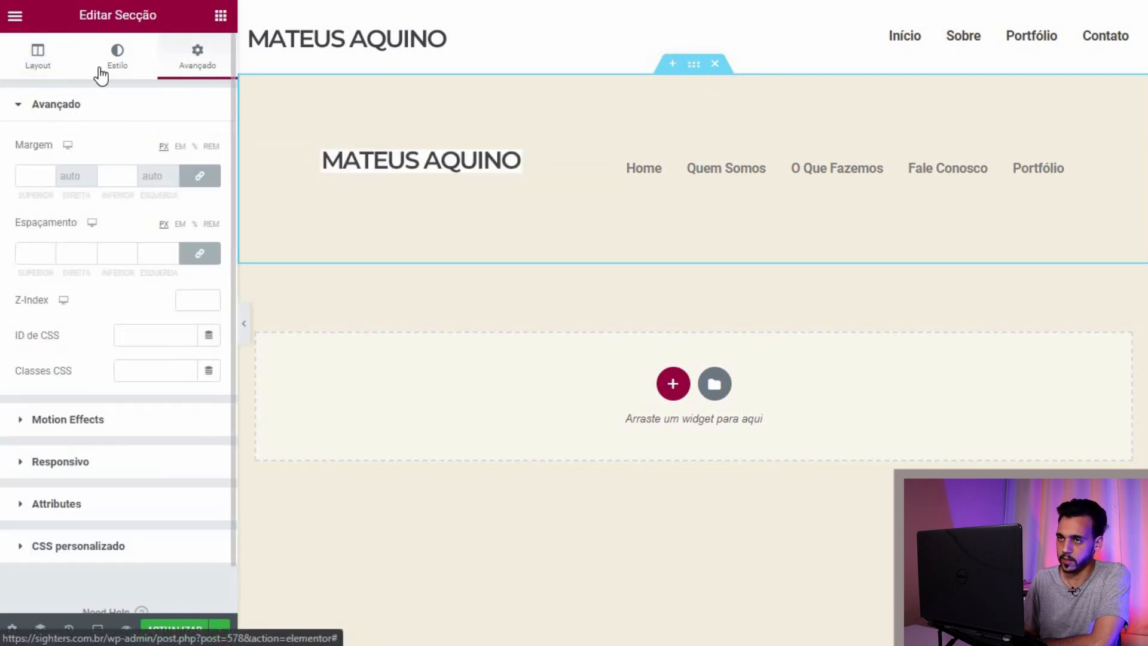
{"action": "left_click", "coordinate": [102, 73]}
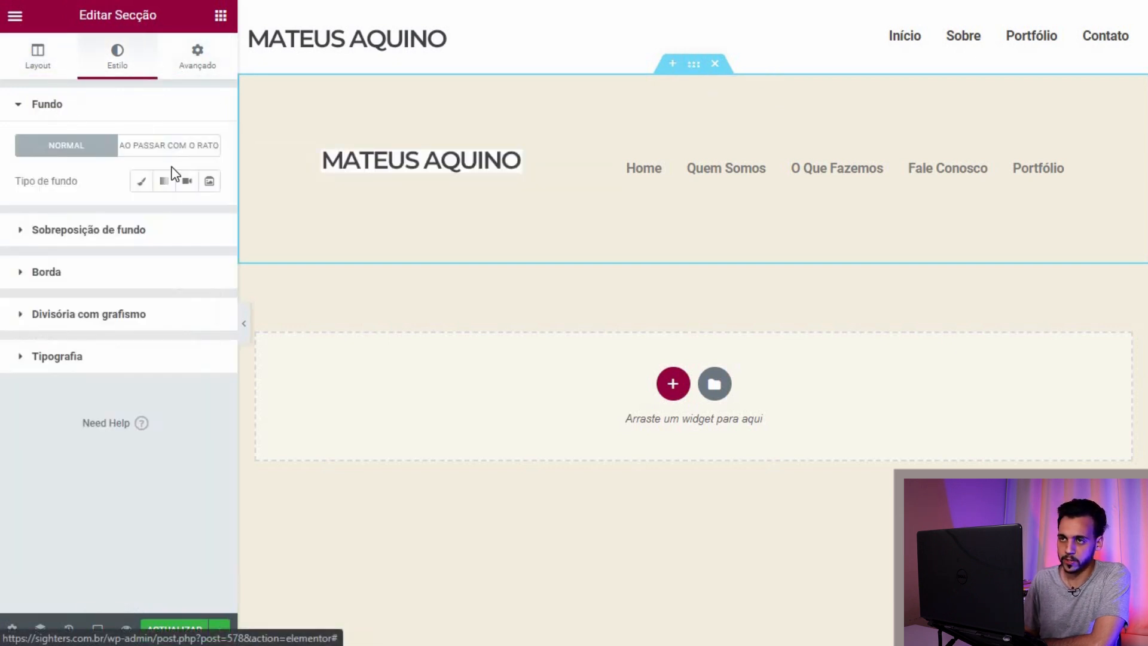
{"action": "left_click", "coordinate": [141, 186]}
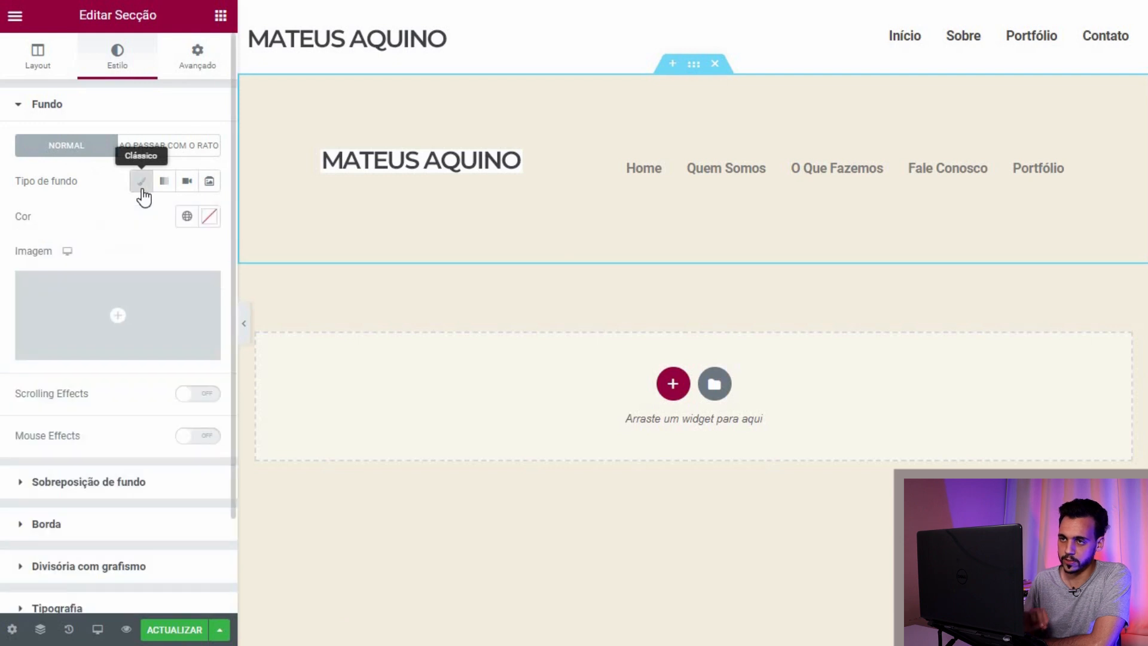
{"action": "left_click", "coordinate": [209, 216]}
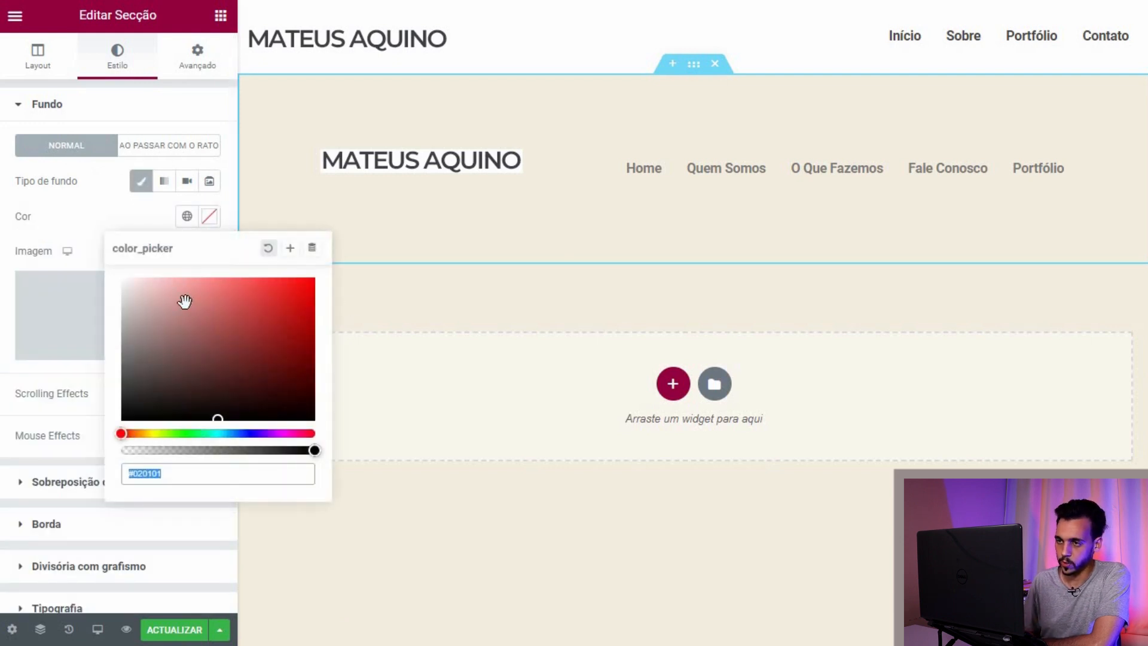
{"action": "type", "text": "#ffffff"}
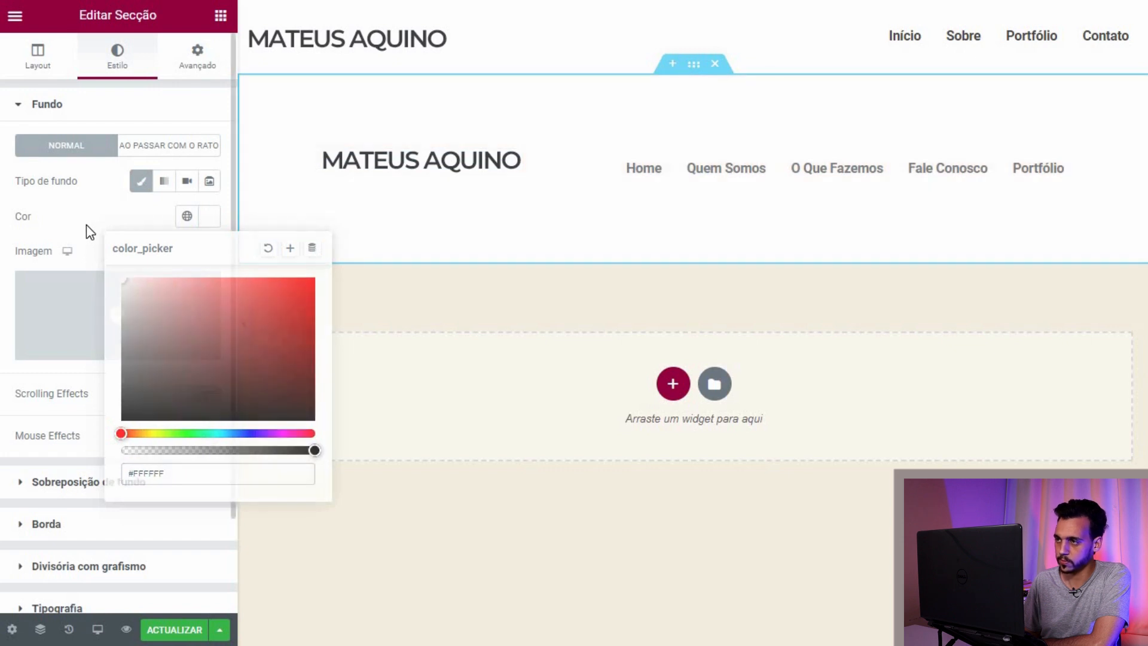
{"action": "left_click", "coordinate": [87, 224]}
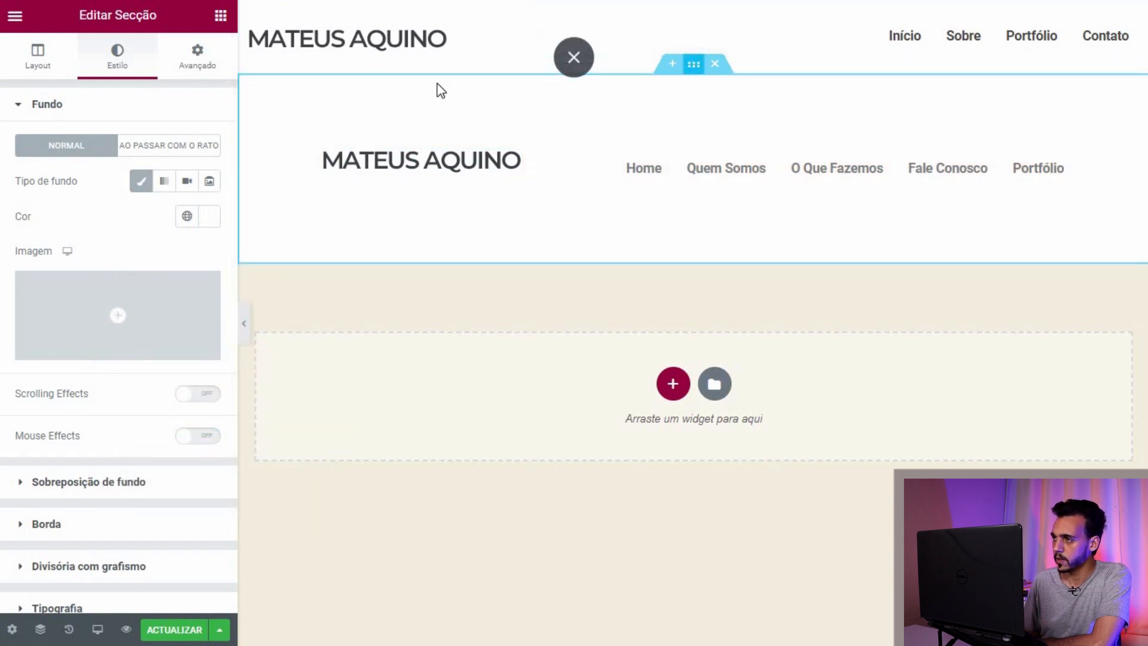
Step: Set the section's margin and padding to 0 on all sides
{"action": "left_click", "coordinate": [197, 58]}
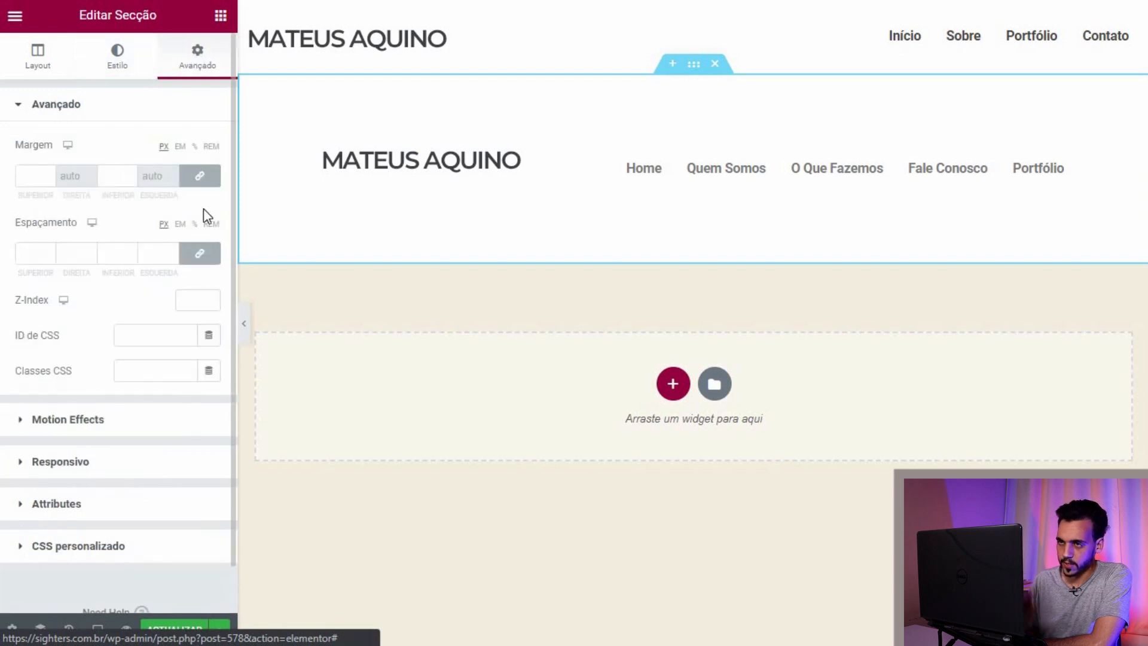
{"action": "left_click", "coordinate": [204, 177]}
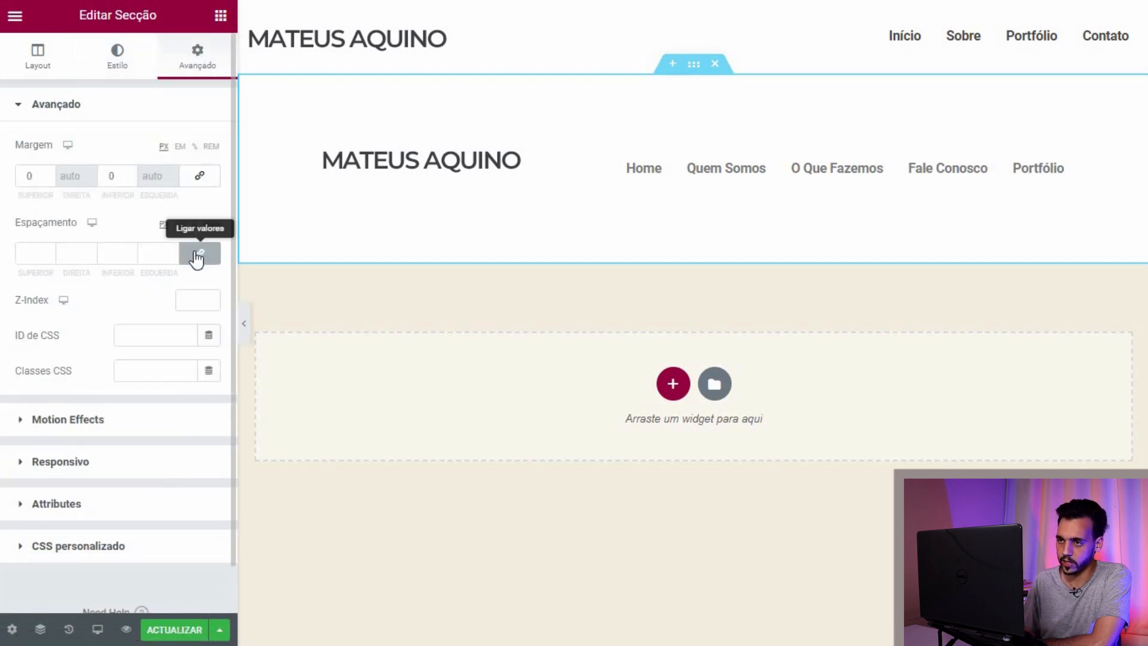
{"action": "left_click", "coordinate": [194, 248]}
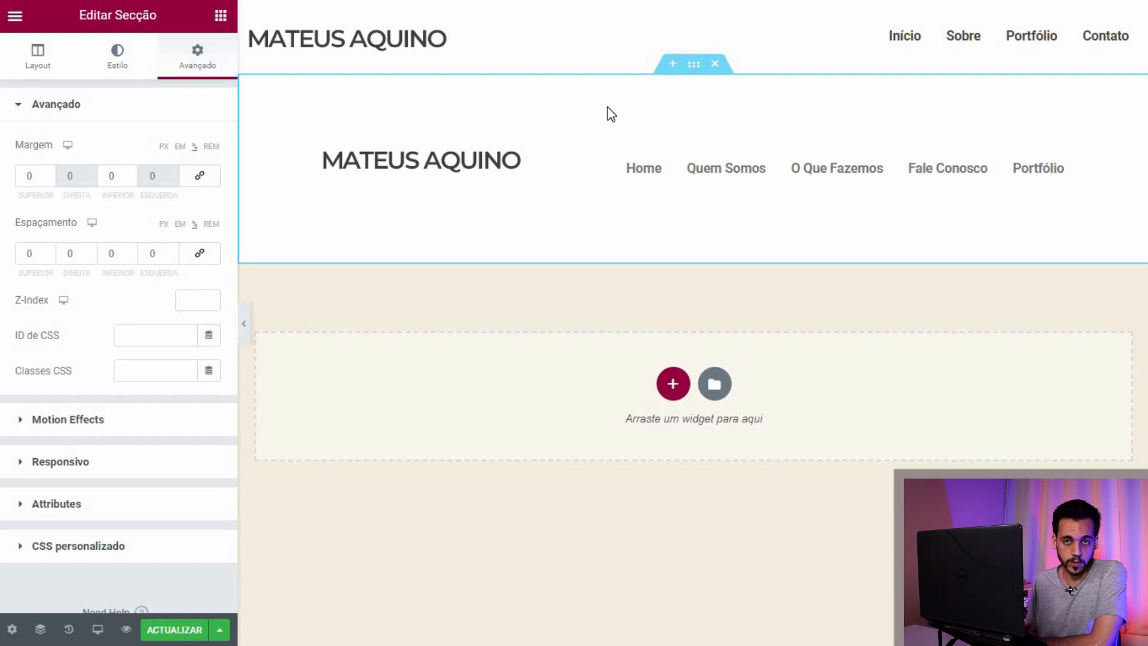
{"action": "left_click", "coordinate": [694, 70]}
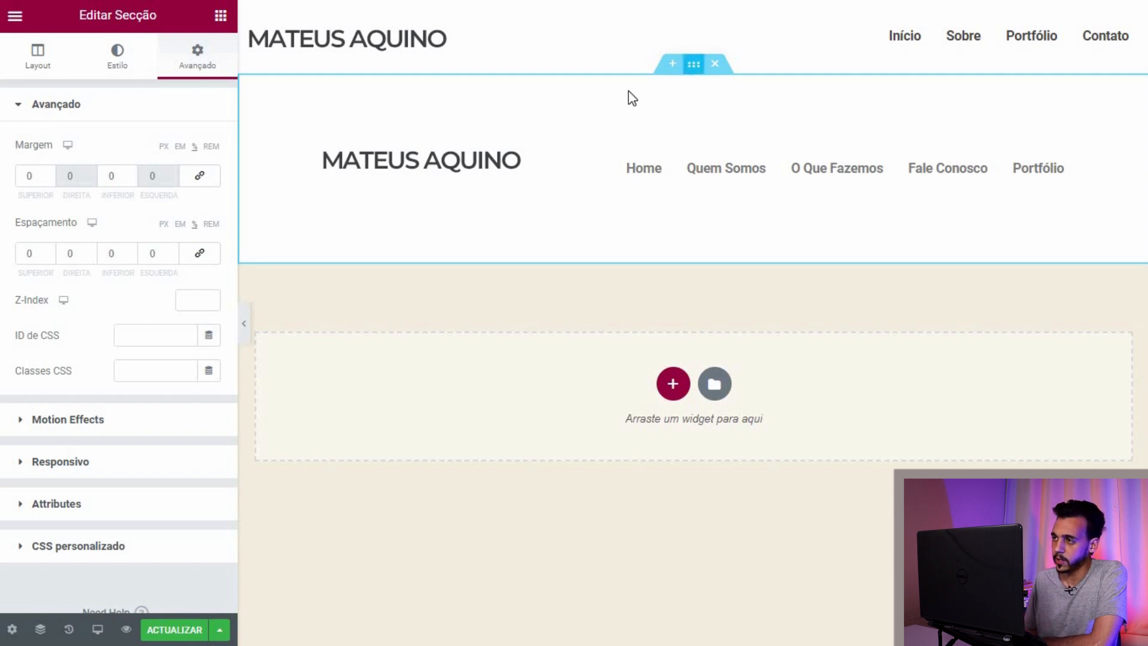
{"action": "left_click", "coordinate": [132, 179]}
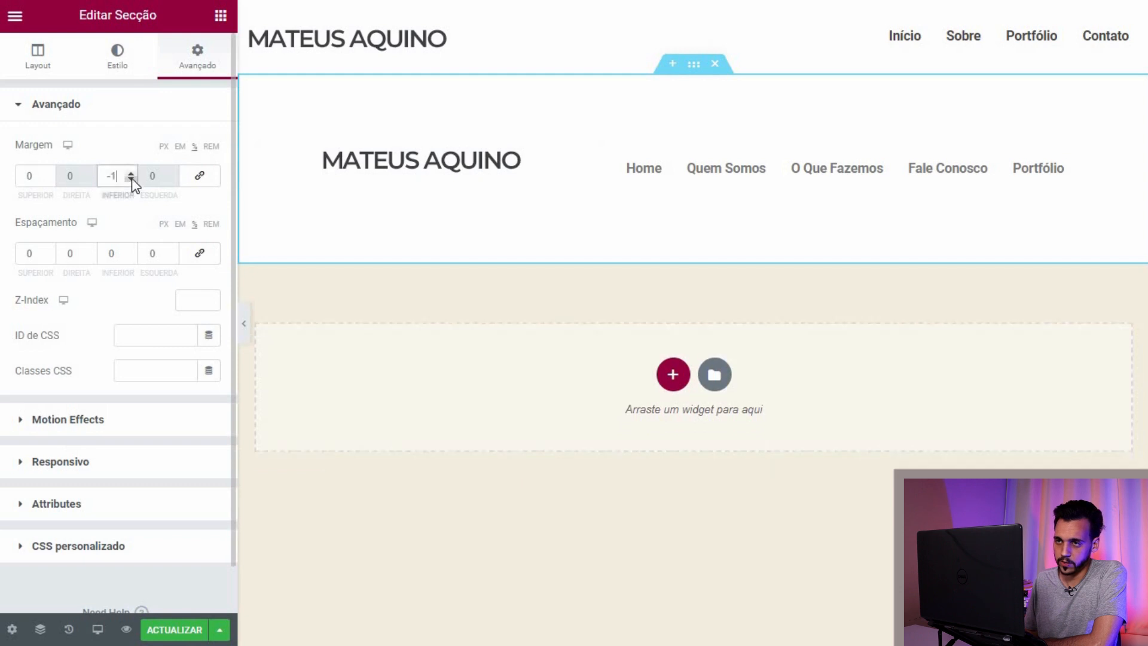
{"action": "left_click", "coordinate": [131, 173]}
{"action": "left_click", "coordinate": [131, 257]}
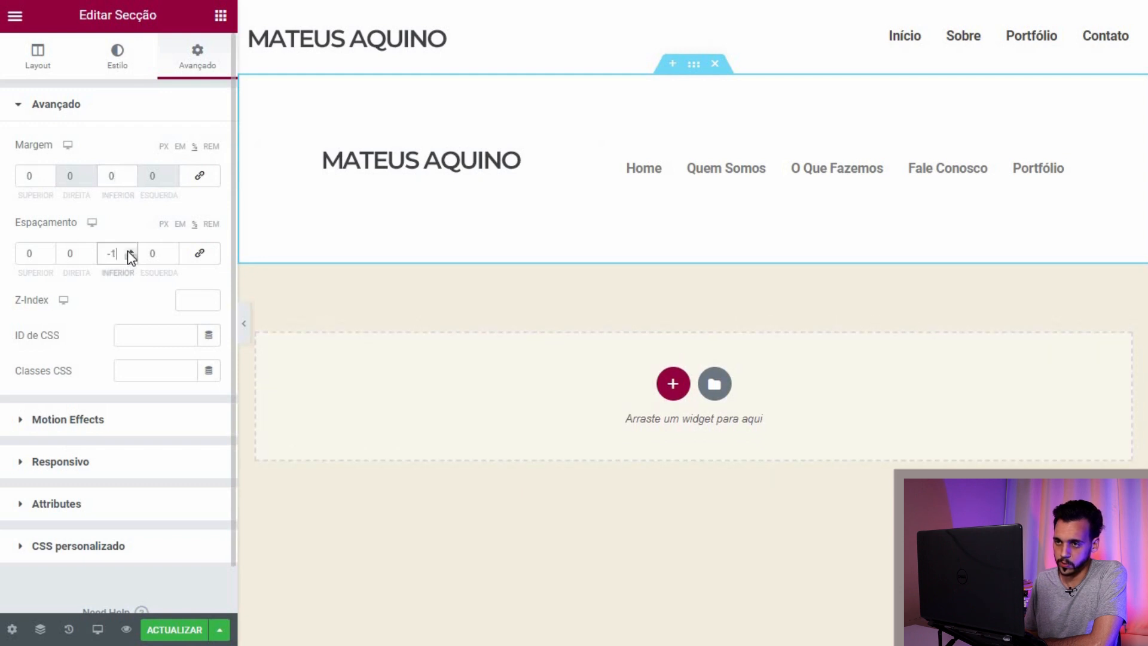
{"action": "left_click", "coordinate": [131, 251]}
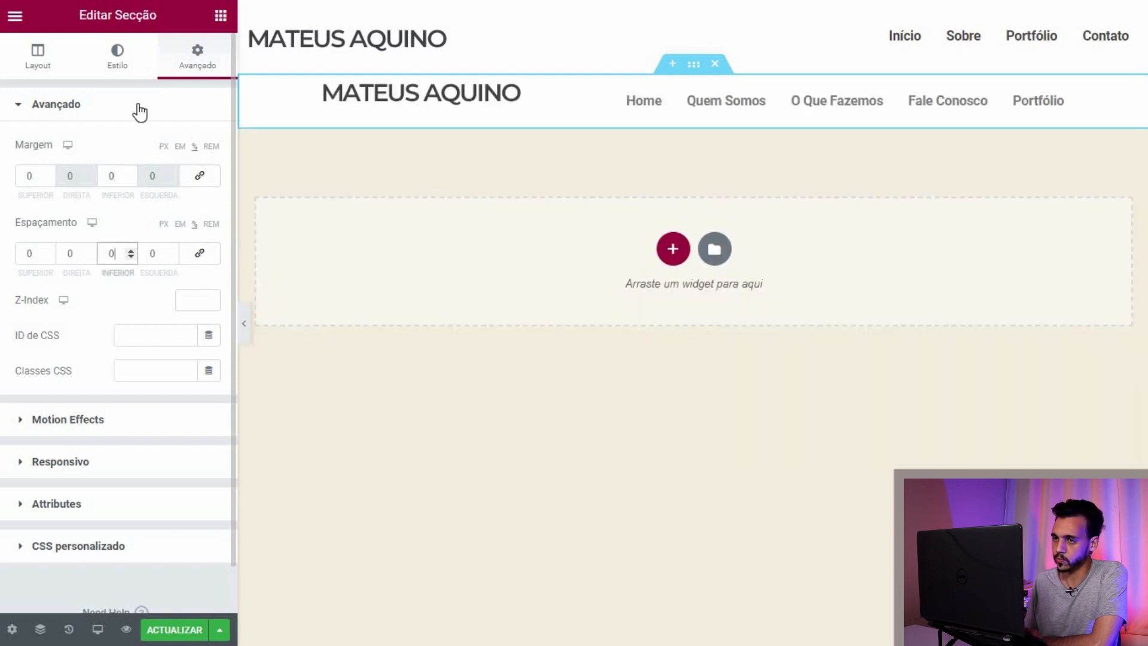
{"action": "left_click", "coordinate": [118, 57]}
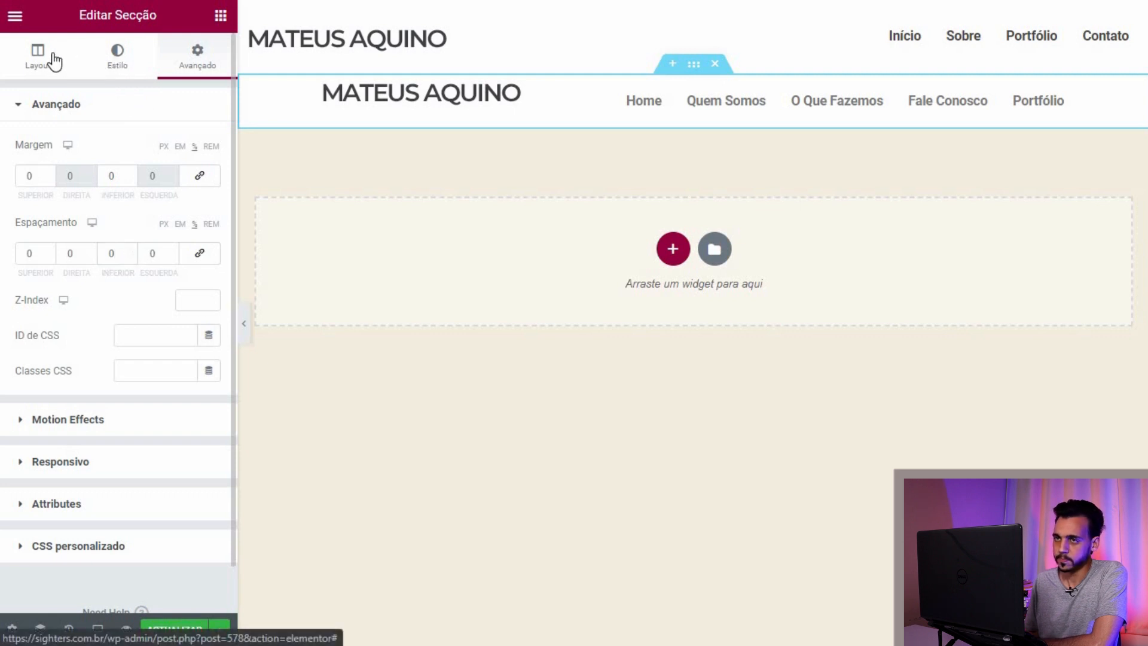
Step: Check the section and logo settings, then open the Nav Menu widget's Editar Navigation Menu panel
{"action": "left_click", "coordinate": [261, 78]}
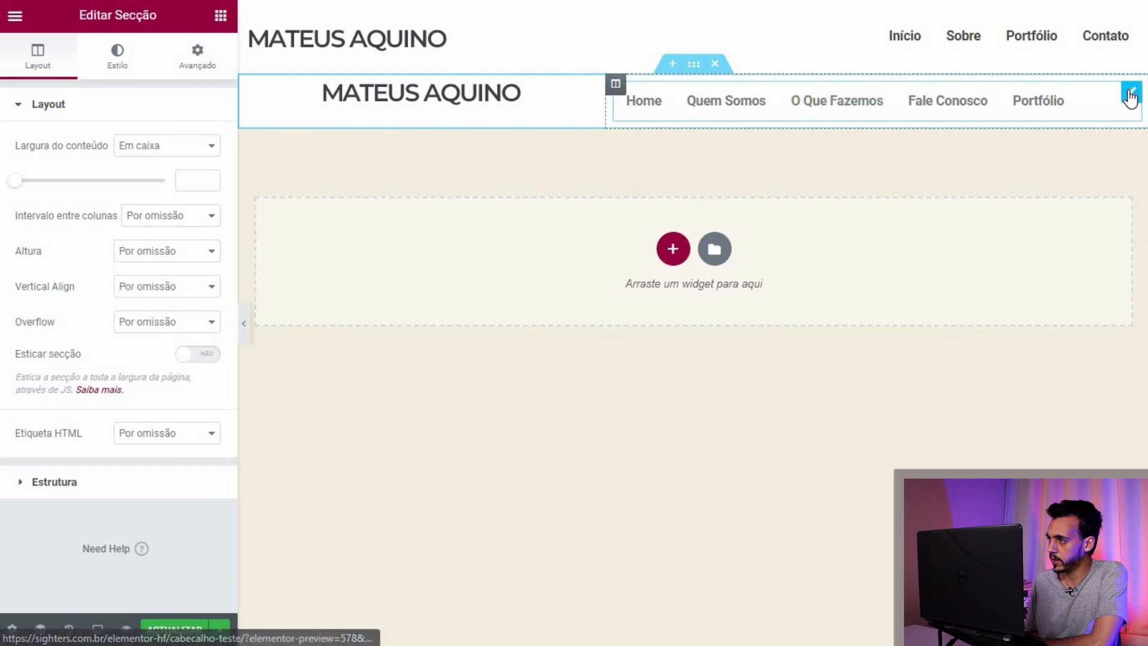
{"action": "left_click", "coordinate": [1131, 94]}
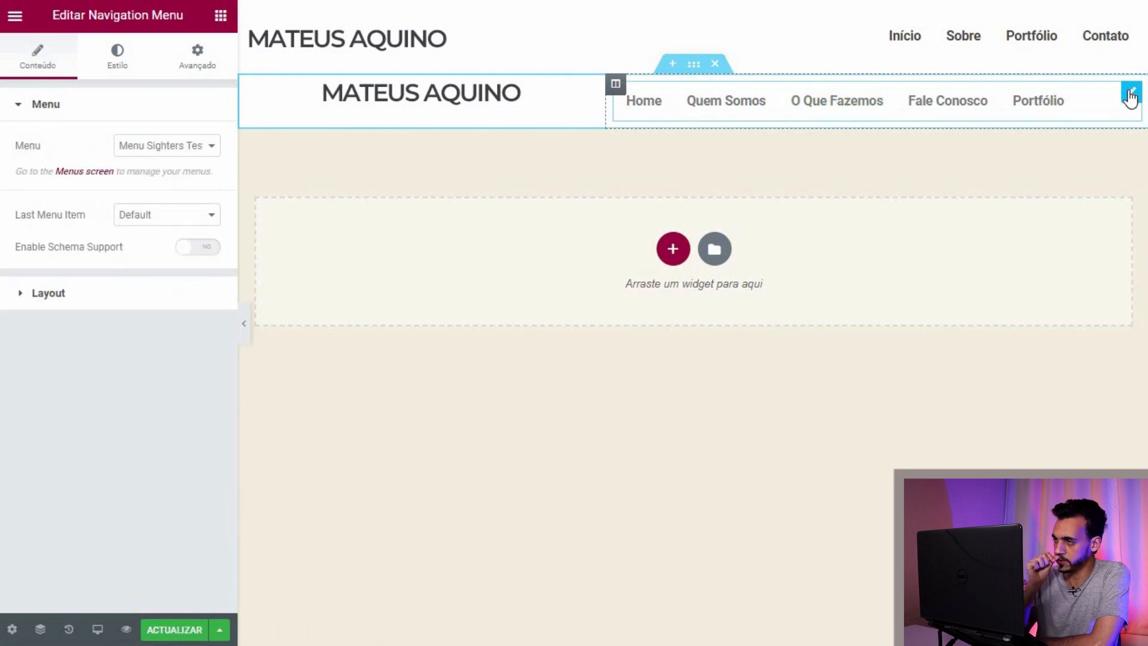
{"action": "left_click", "coordinate": [694, 64]}
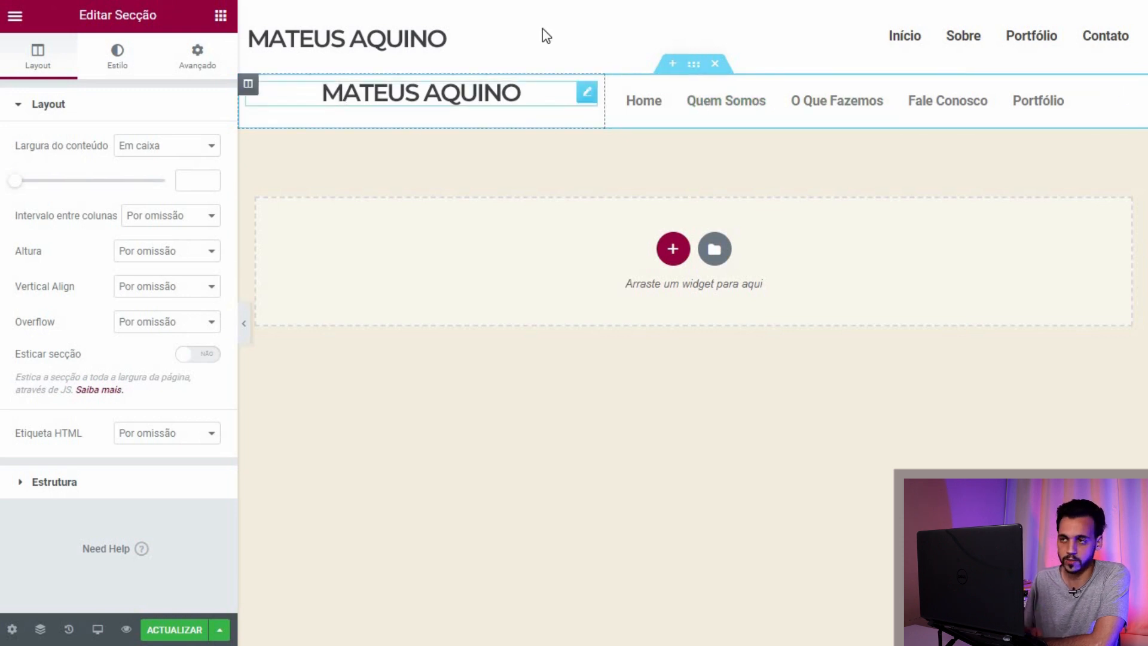
{"action": "left_click", "coordinate": [586, 94]}
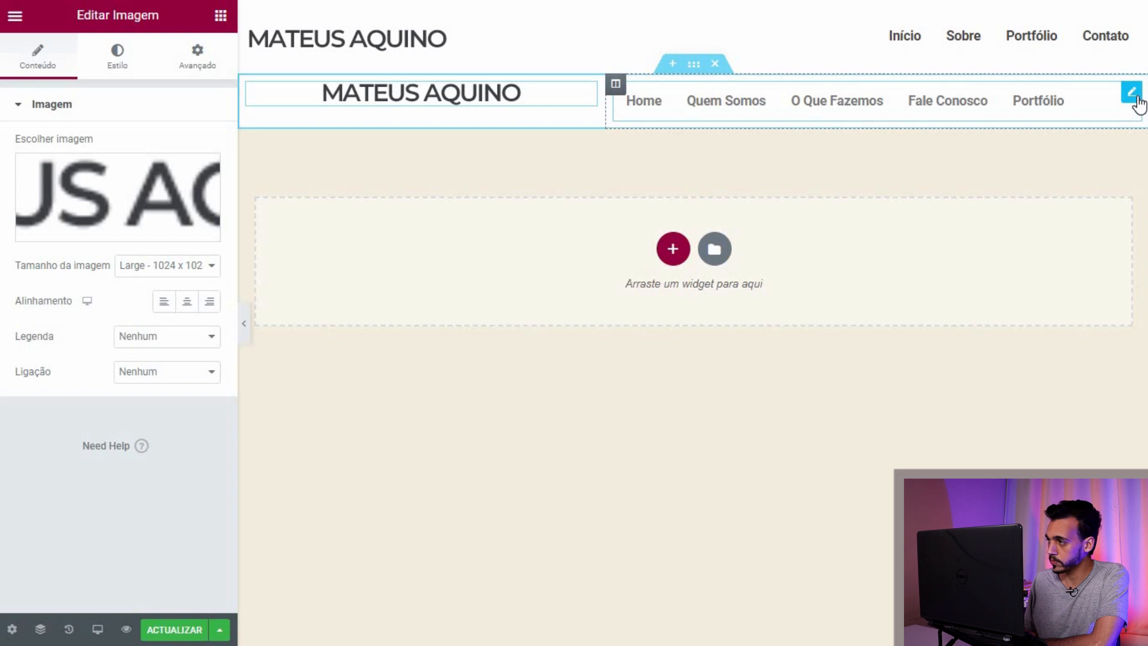
{"action": "left_click", "coordinate": [1136, 95]}
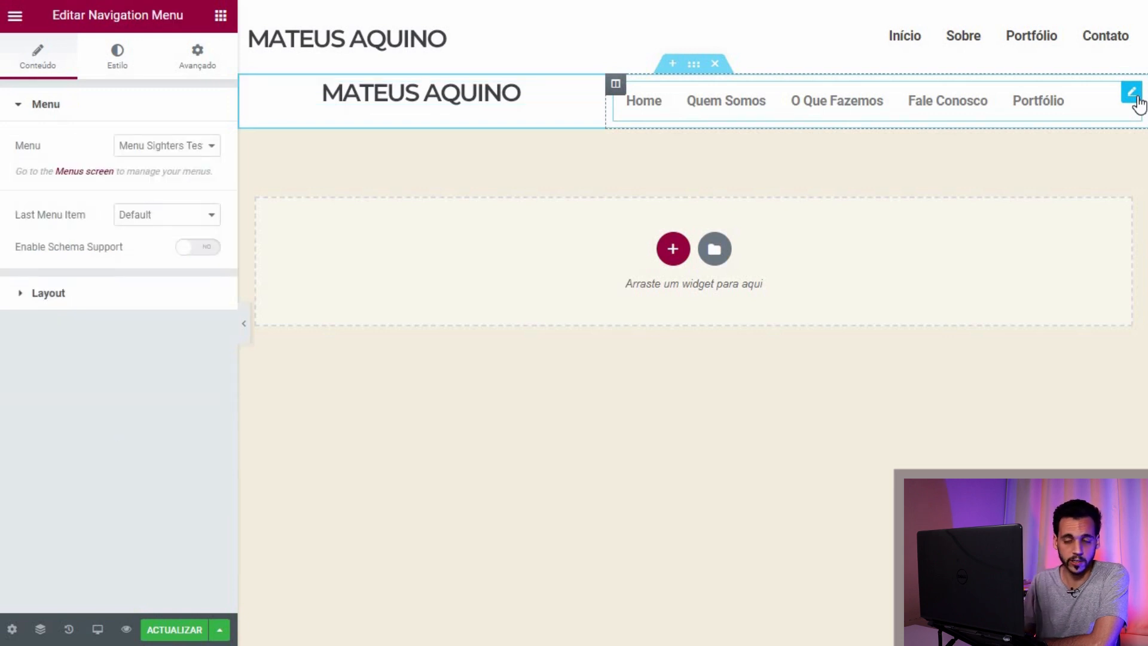
Step: Try several grey and red shades for the menu's normal text colour
{"action": "left_click", "coordinate": [117, 57]}
{"action": "scroll", "coordinate": [138, 424], "scroll_direction": "down", "scroll_amount": 1}
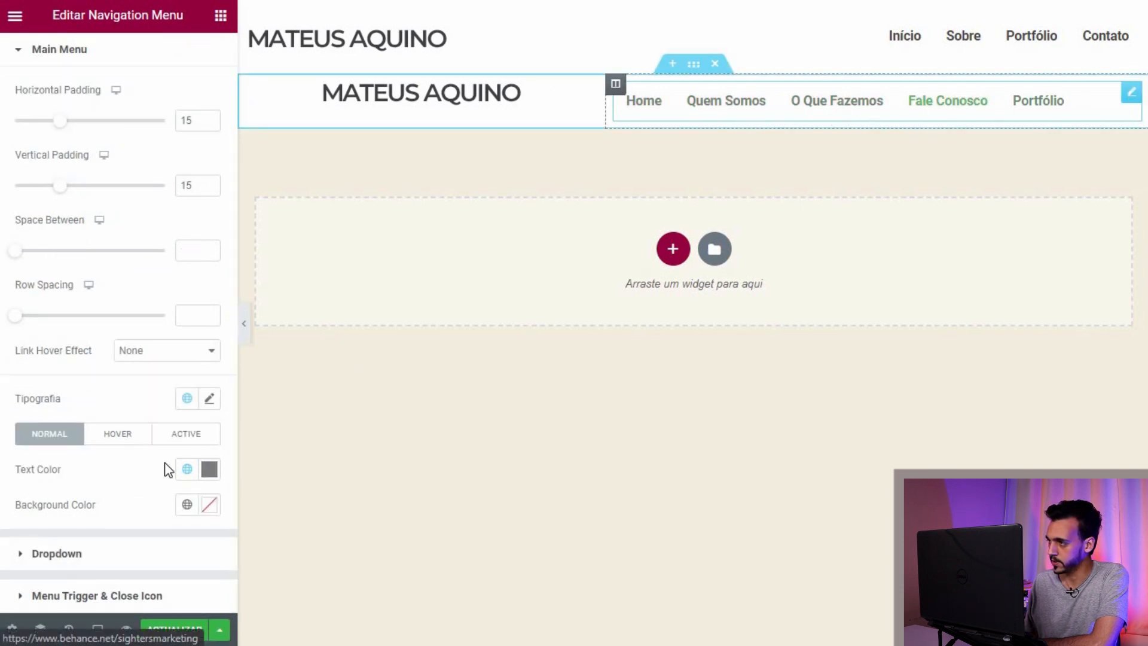
{"action": "left_click", "coordinate": [209, 468]}
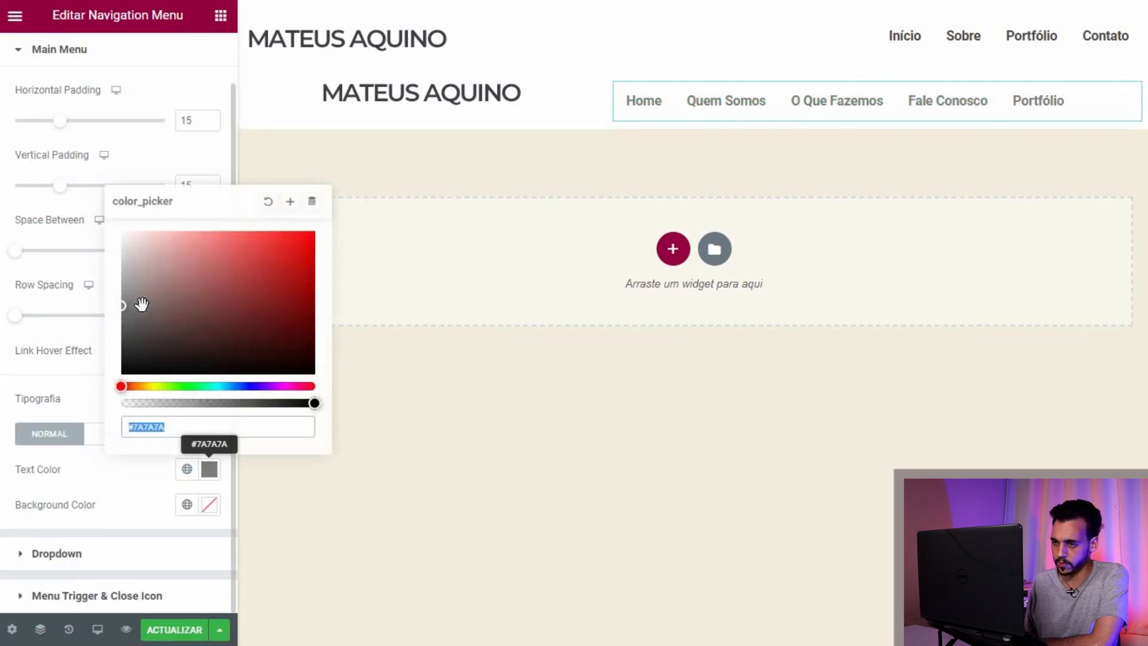
{"action": "left_click", "coordinate": [138, 288]}
{"action": "left_click", "coordinate": [132, 327]}
{"action": "left_click", "coordinate": [240, 256]}
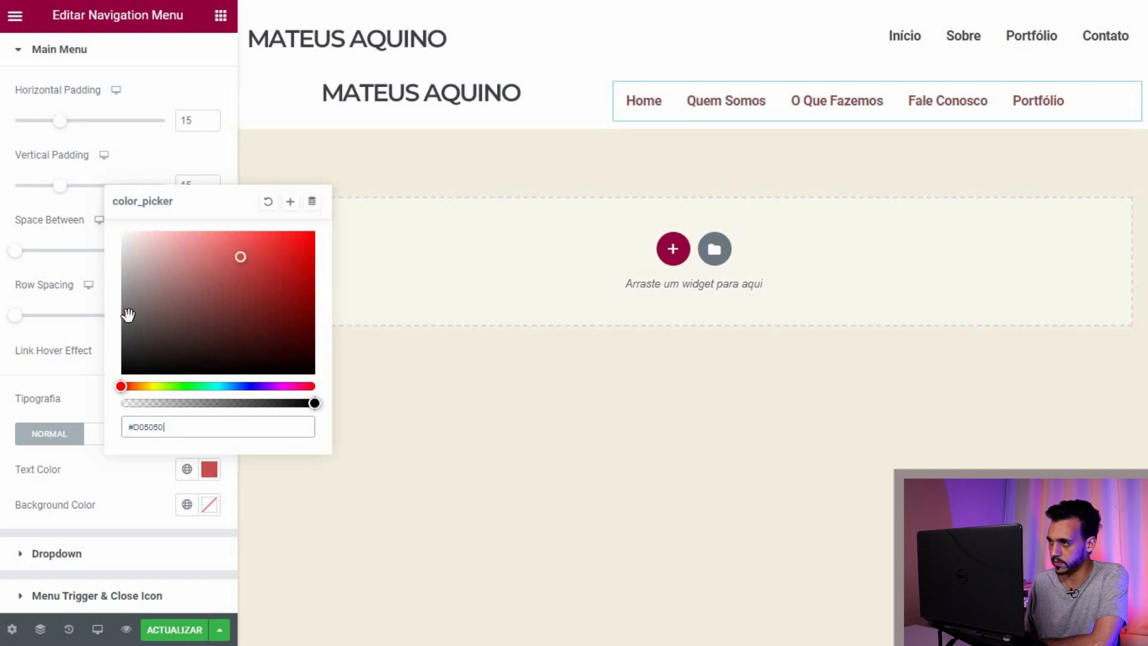
{"action": "left_click", "coordinate": [133, 332]}
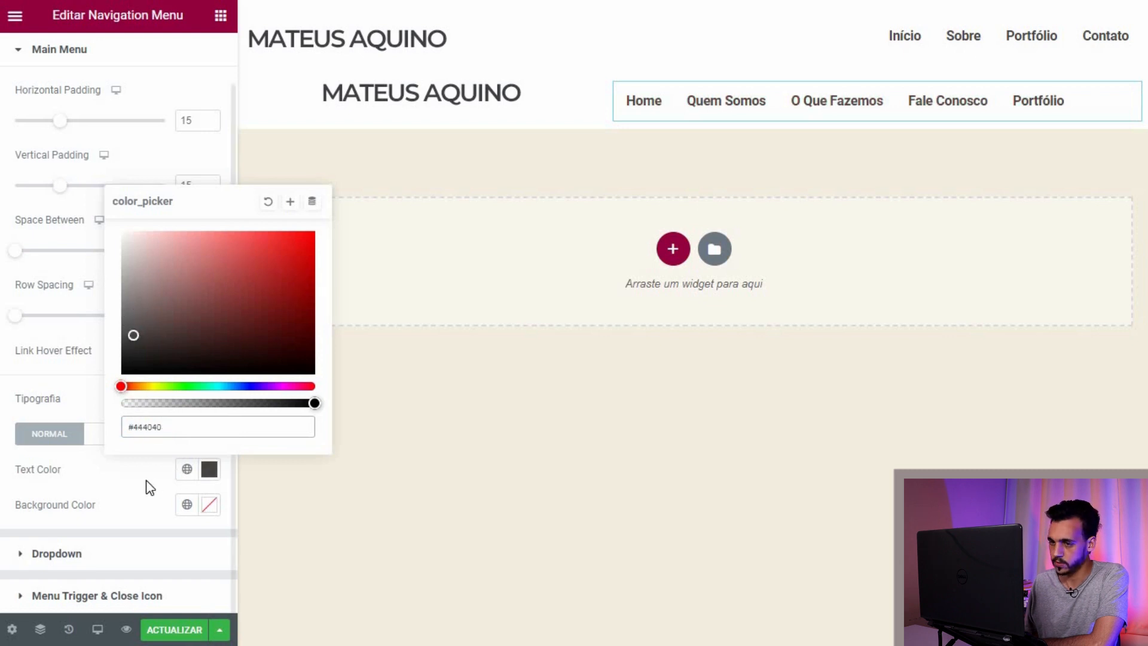
{"action": "left_click", "coordinate": [121, 519]}
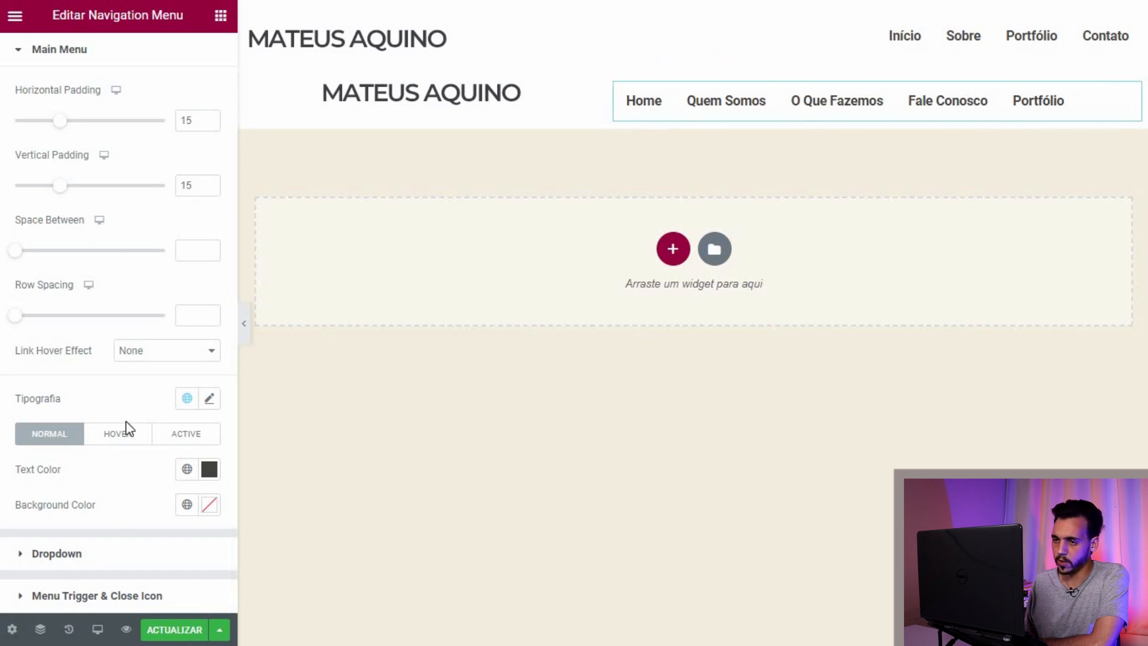
Step: Set the menu links' hover text colour to orange #E67313
{"action": "left_click", "coordinate": [118, 436]}
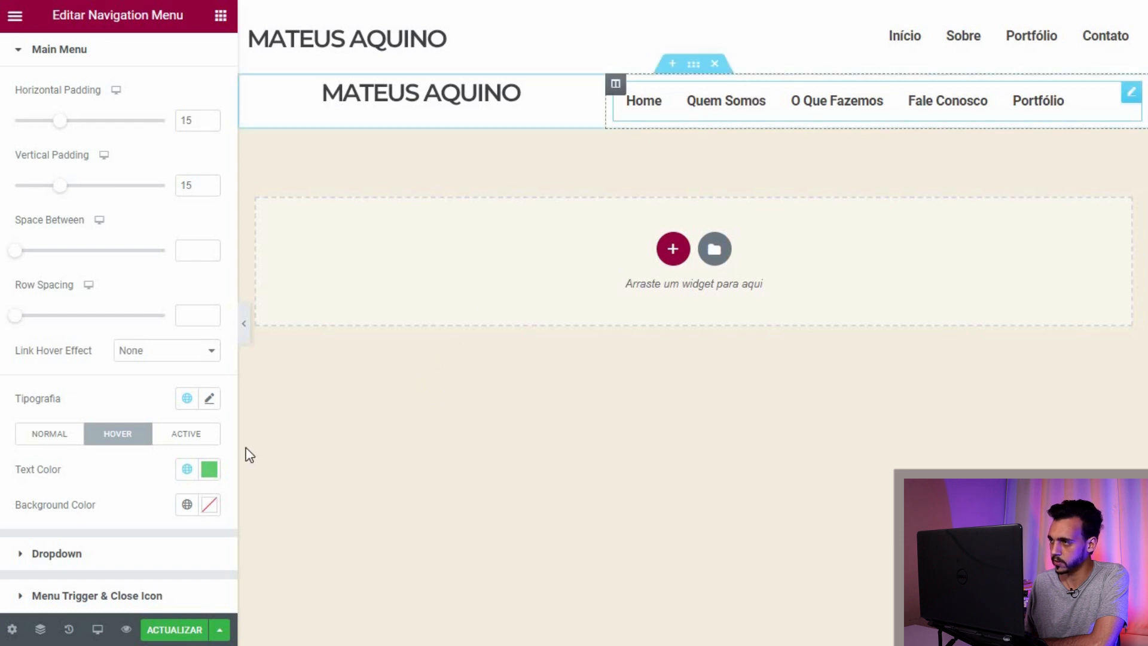
{"action": "left_click", "coordinate": [209, 470]}
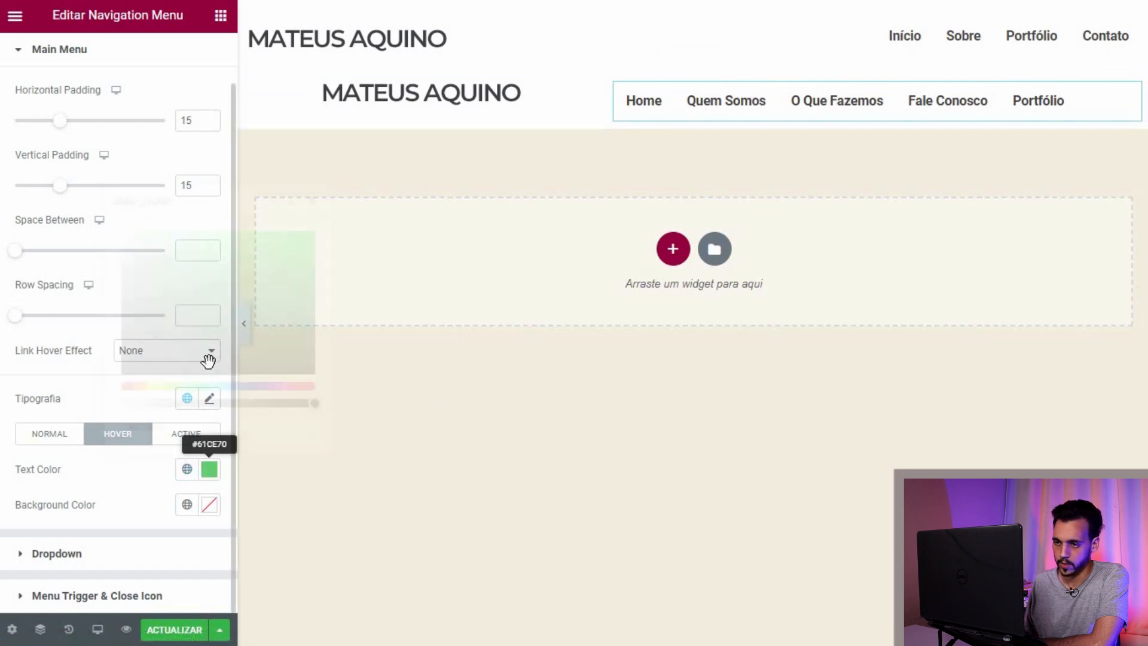
{"action": "left_click", "coordinate": [203, 298]}
{"action": "left_click", "coordinate": [170, 294]}
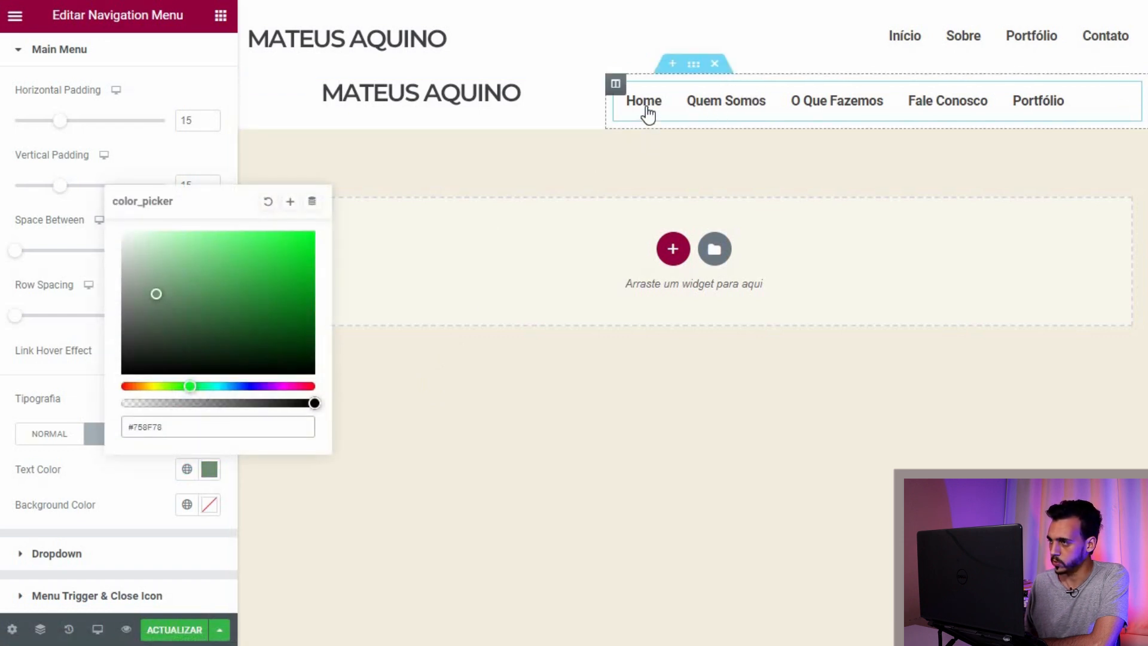
{"action": "left_click", "coordinate": [136, 386]}
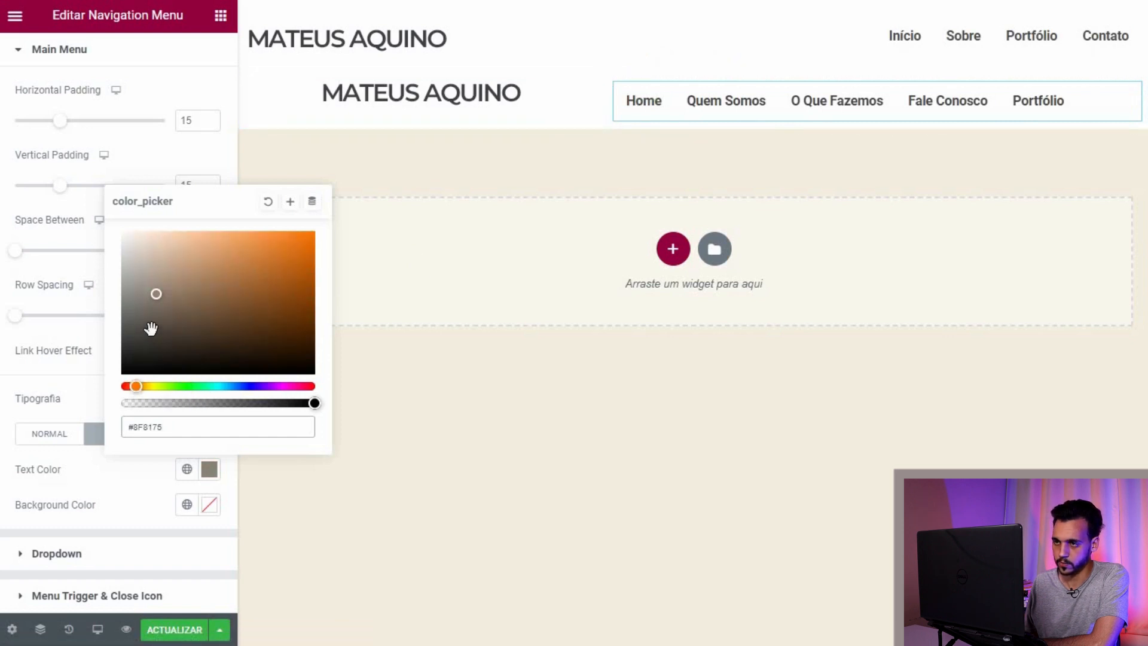
{"action": "mouse_move", "coordinate": [154, 324]}
{"action": "left_mouse_down"}
{"action": "mouse_move", "coordinate": [307, 253]}
{"action": "mouse_move", "coordinate": [256, 321]}
{"action": "mouse_move", "coordinate": [139, 367]}
{"action": "left_mouse_up"}
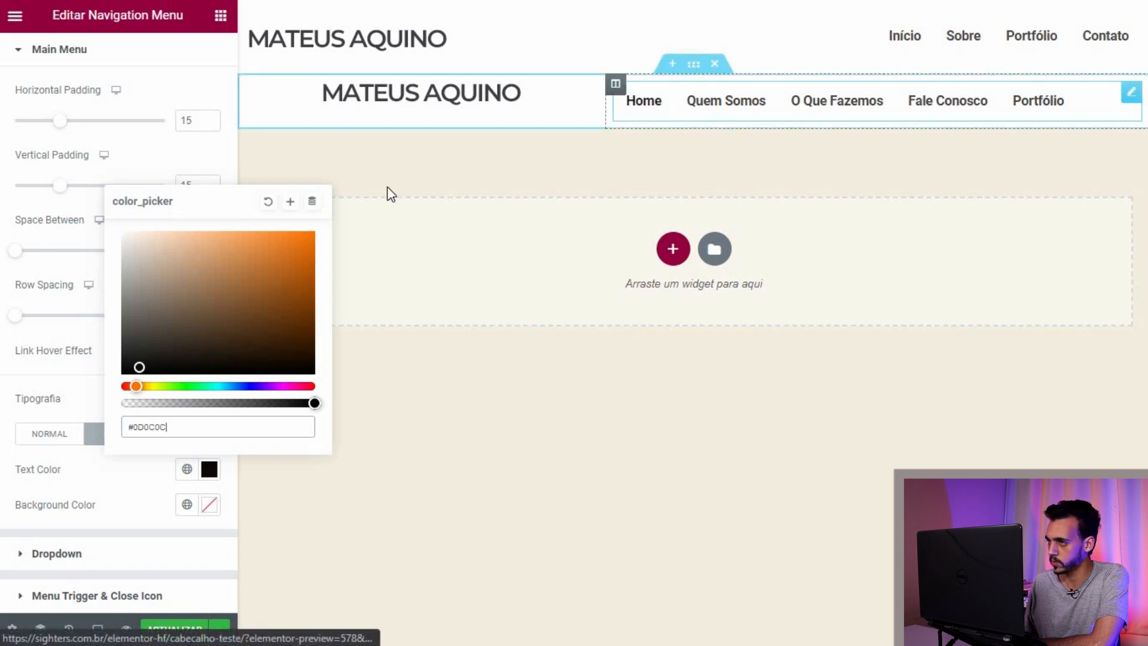
{"action": "left_click_drag", "start_coordinate": [292, 259], "coordinate": [299, 244]}
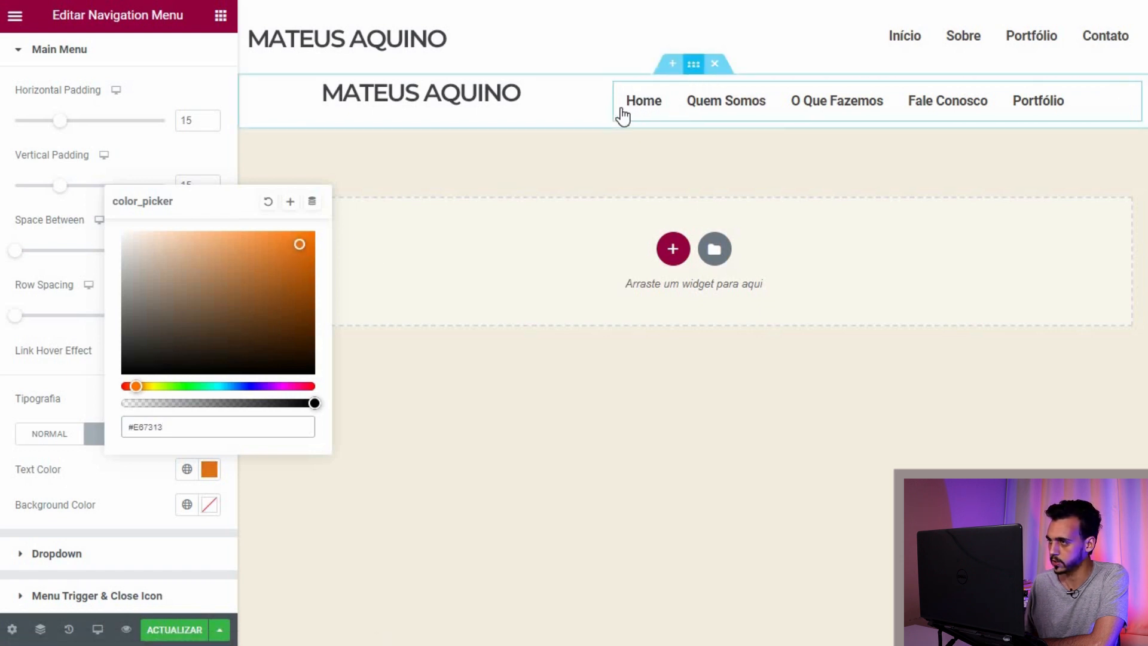
{"action": "left_click", "coordinate": [170, 171]}
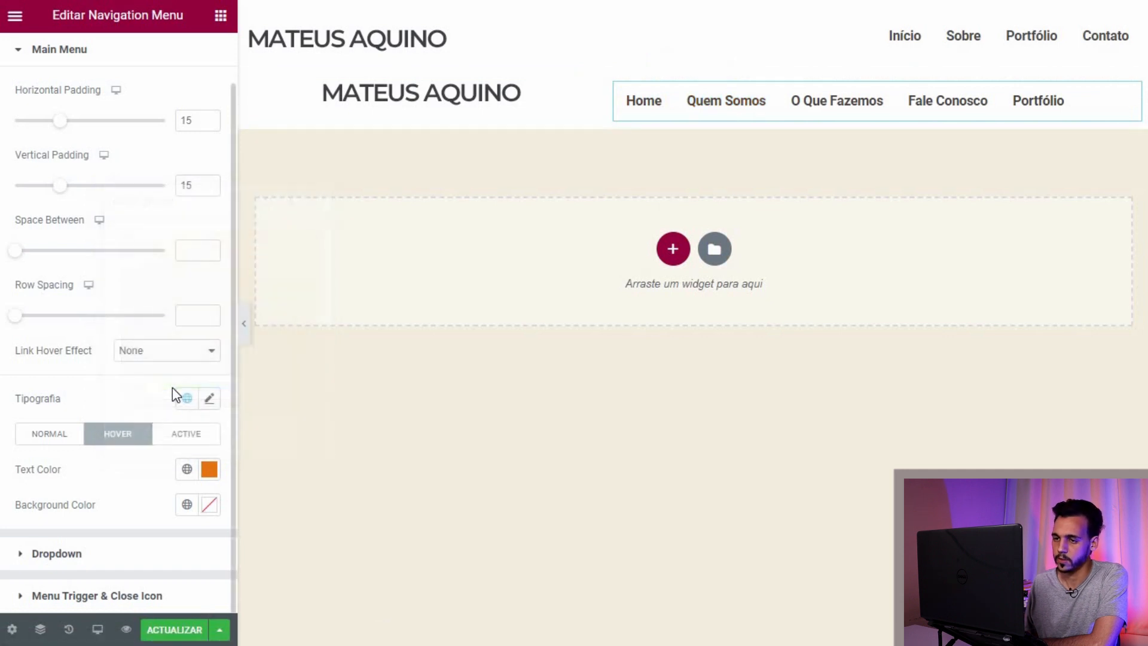
Step: Check the Active link colour and expand the menu's Dropdown style settings
{"action": "left_click", "coordinate": [174, 448]}
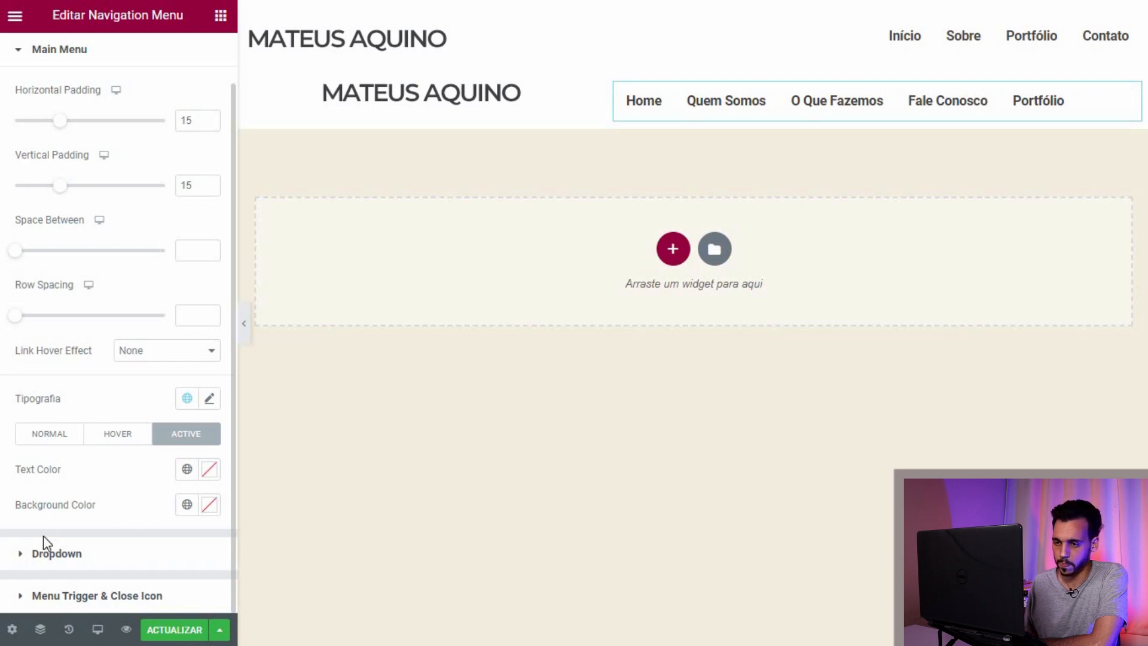
{"action": "left_click", "coordinate": [20, 555]}
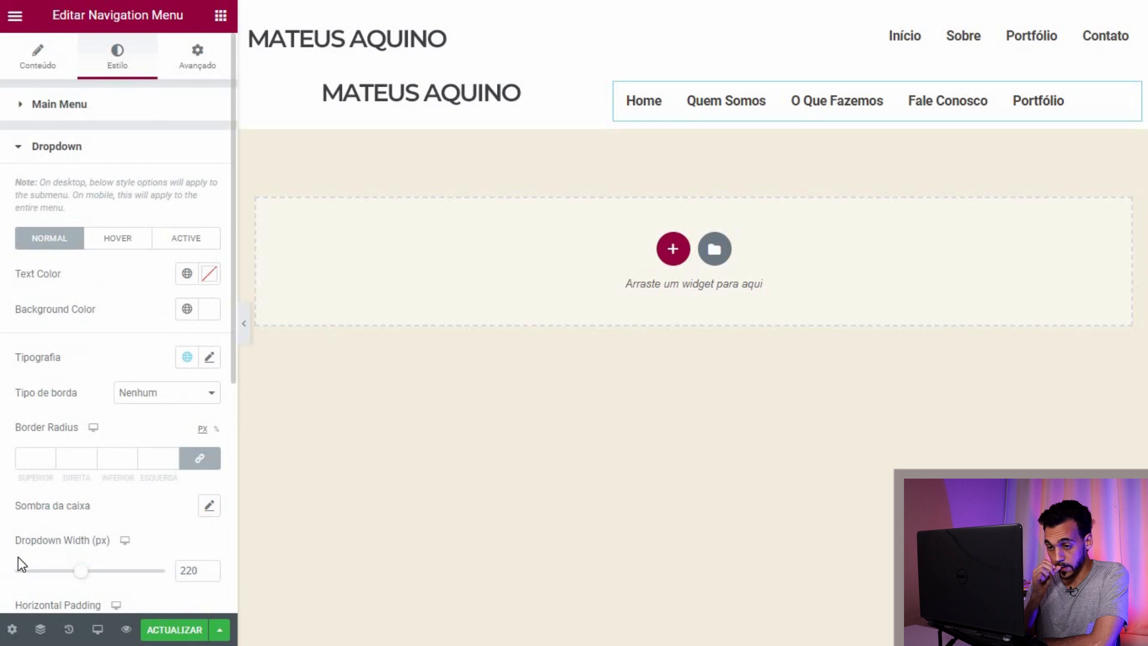
{"action": "left_click", "coordinate": [97, 629]}
Step: Preview at tablet width with the menu open, setting dropdown width 0 and top distance 9
{"action": "left_click", "coordinate": [72, 565]}
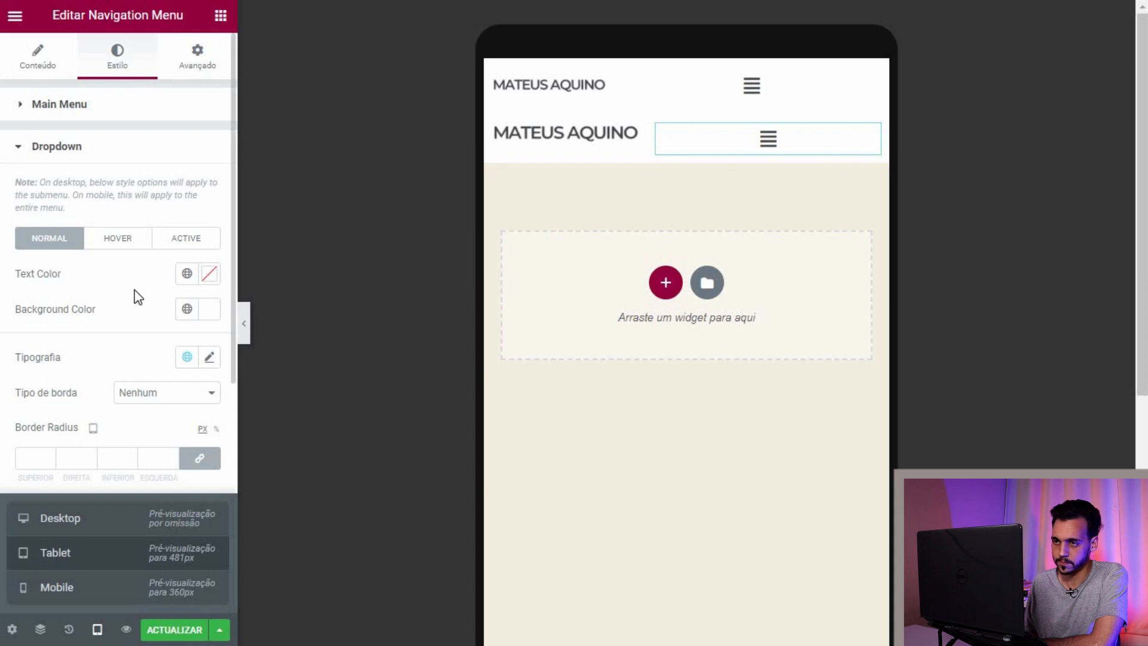
{"action": "left_click", "coordinate": [768, 140]}
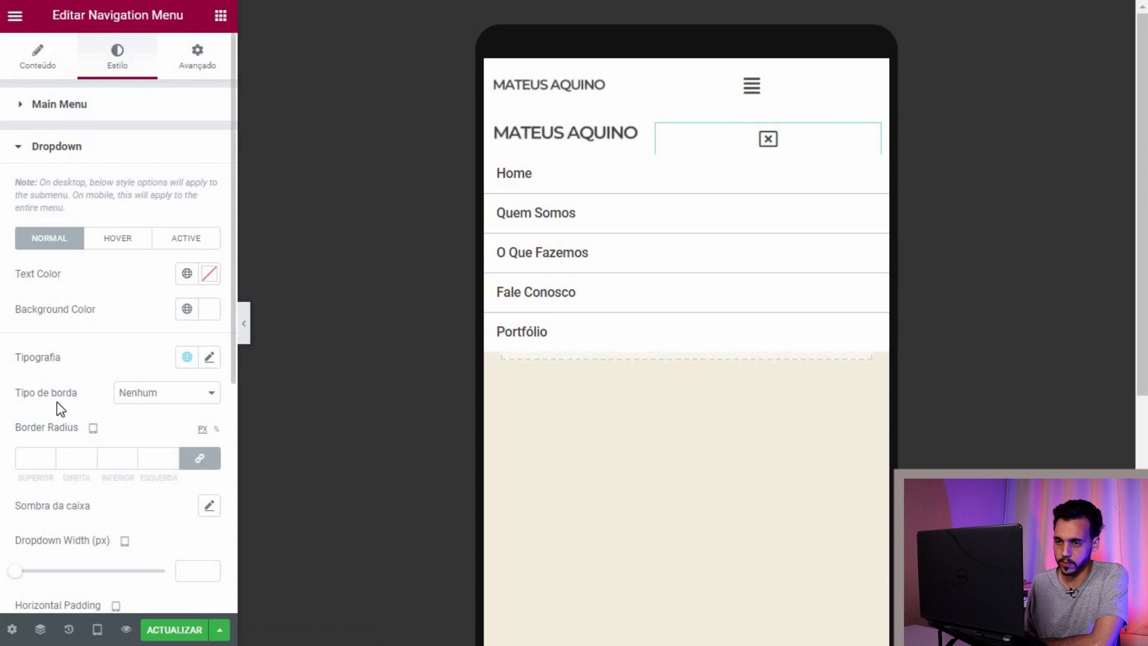
{"action": "scroll", "coordinate": [56, 402], "scroll_direction": "down", "scroll_amount": 5}
{"action": "mouse_move", "coordinate": [23, 317]}
{"action": "left_mouse_down"}
{"action": "mouse_move", "coordinate": [38, 323]}
{"action": "mouse_move", "coordinate": [5, 317]}
{"action": "left_mouse_up"}
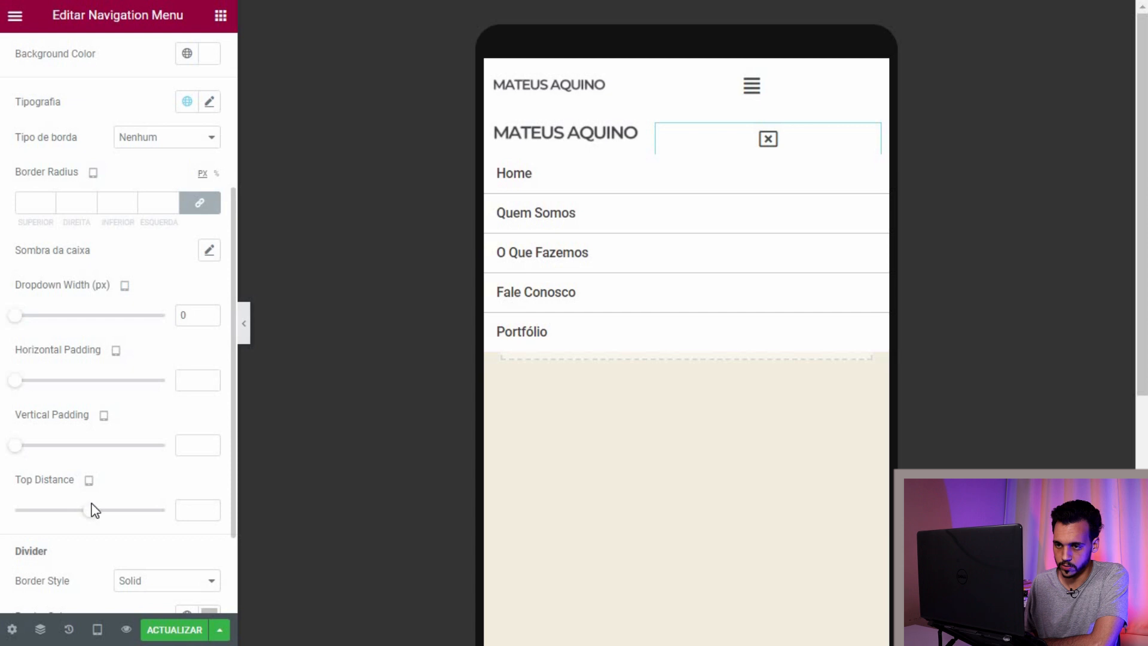
{"action": "mouse_move", "coordinate": [106, 513]}
{"action": "left_mouse_down"}
{"action": "mouse_move", "coordinate": [115, 511]}
{"action": "mouse_move", "coordinate": [95, 518]}
{"action": "left_mouse_up"}
Step: Give the dropdown items 17px vertical and horizontal padding
{"action": "left_click_drag", "start_coordinate": [25, 446], "coordinate": [72, 448]}
{"action": "left_click_drag", "start_coordinate": [39, 384], "coordinate": [46, 389]}
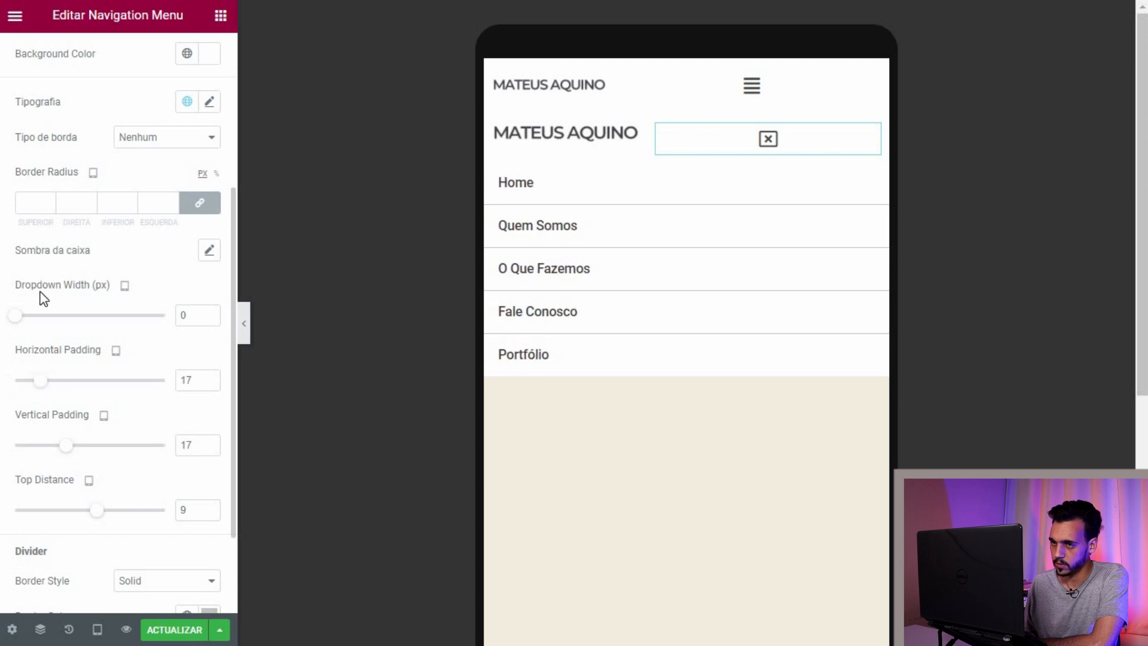
{"action": "scroll", "coordinate": [178, 523], "scroll_direction": "down", "scroll_amount": 1}
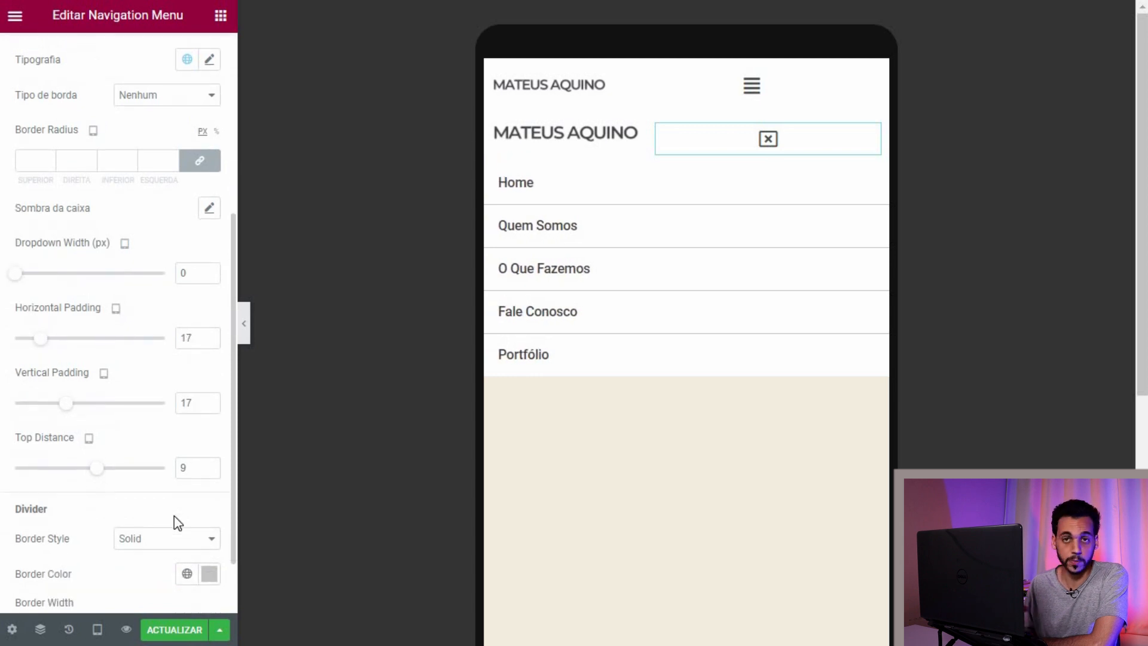
{"action": "scroll", "coordinate": [178, 523], "scroll_direction": "up", "scroll_amount": 5}
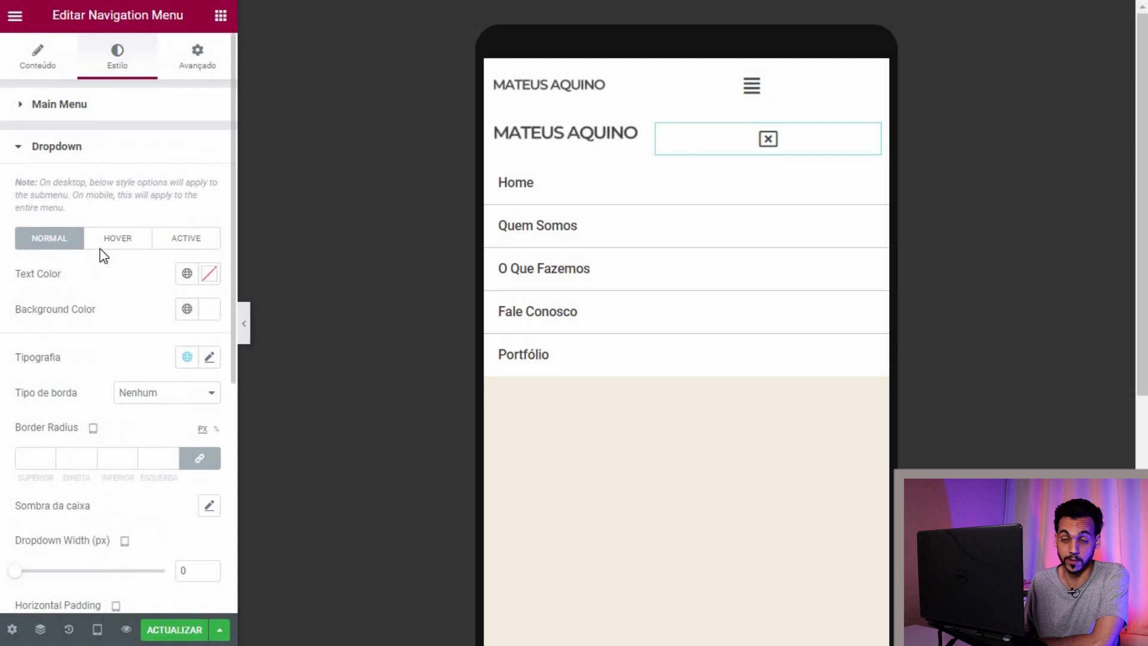
{"action": "left_click", "coordinate": [11, 156]}
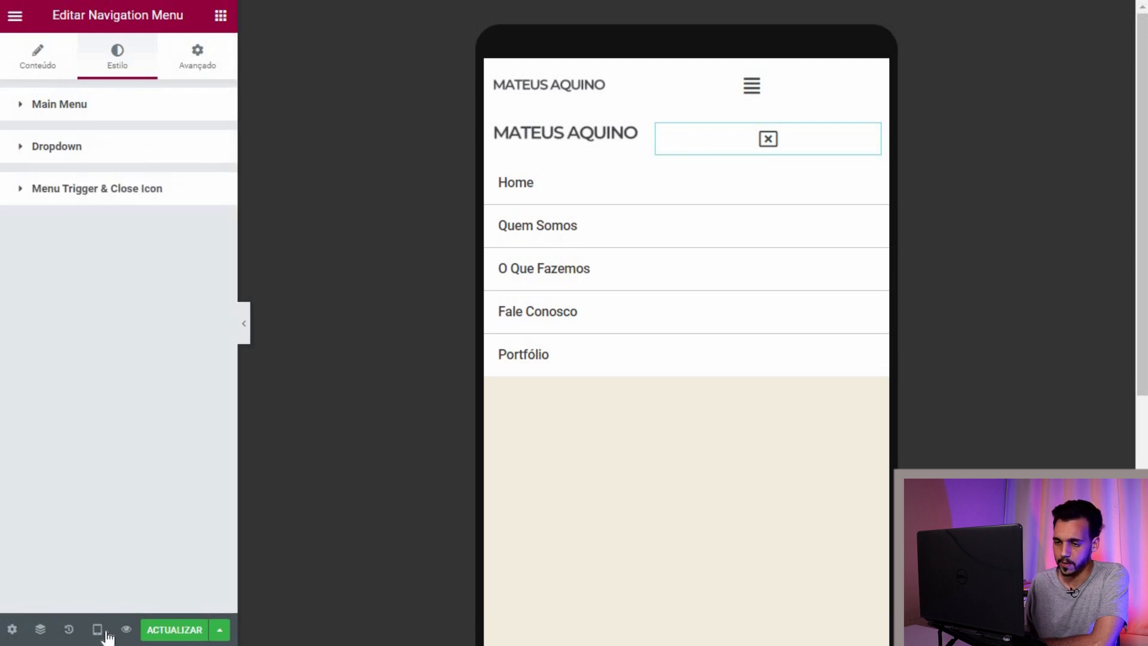
Step: Close the tablet-preview menu, delete the duplicate top header section, and select the logo image
{"action": "left_click", "coordinate": [99, 630]}
{"action": "left_click", "coordinate": [77, 591]}
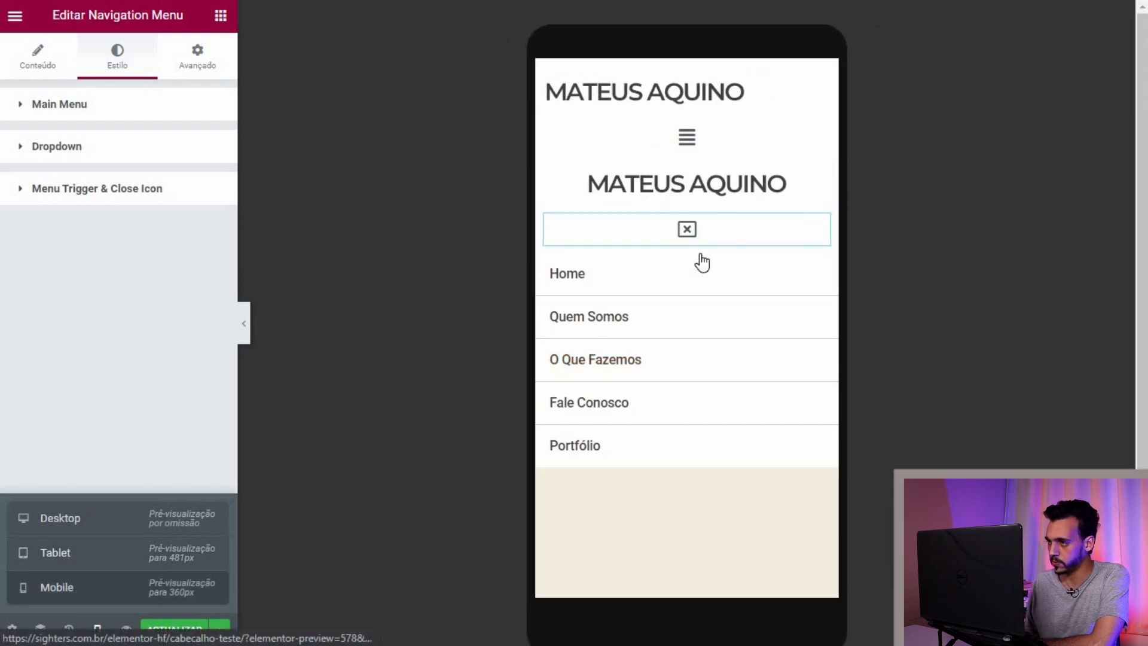
{"action": "left_click", "coordinate": [76, 561]}
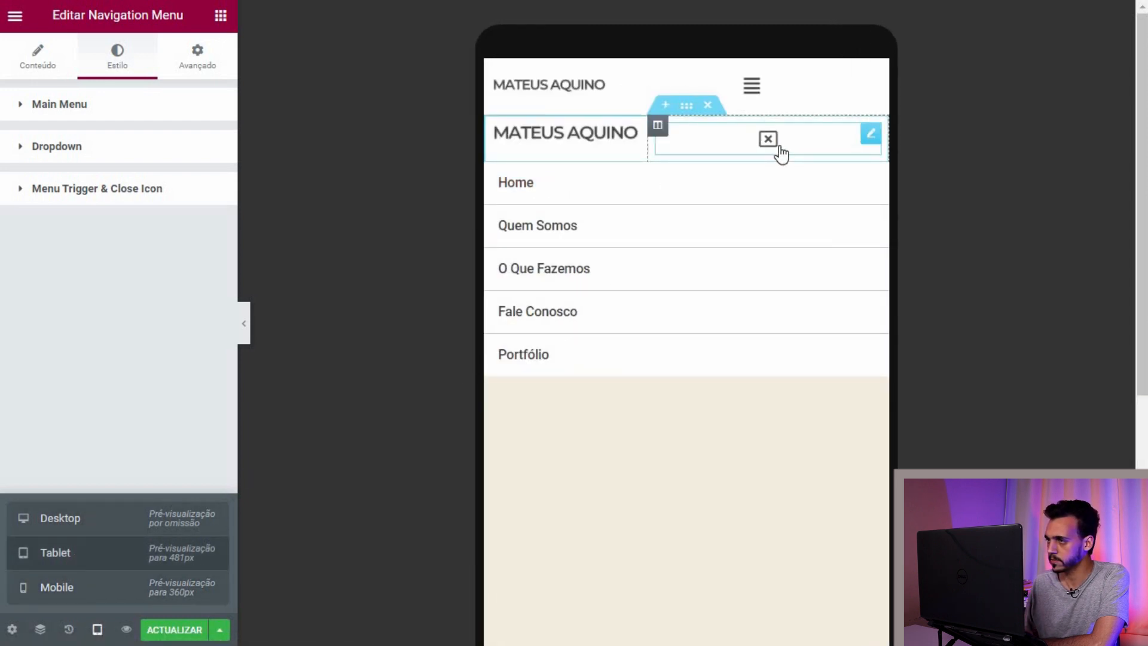
{"action": "left_click", "coordinate": [768, 139]}
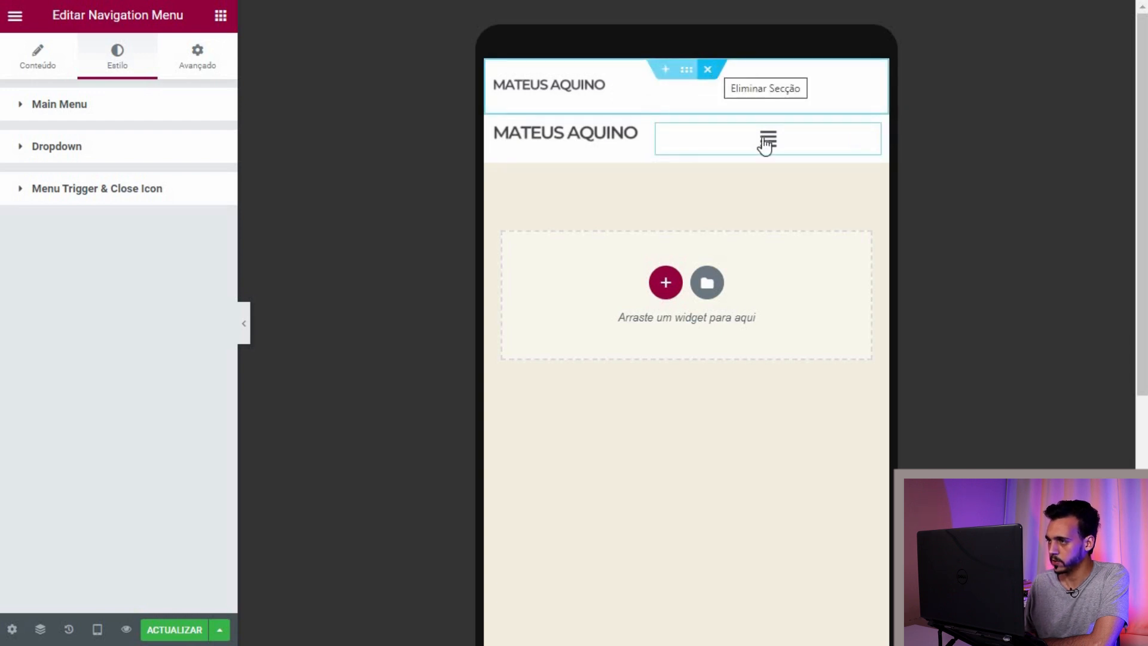
{"action": "left_click", "coordinate": [708, 71]}
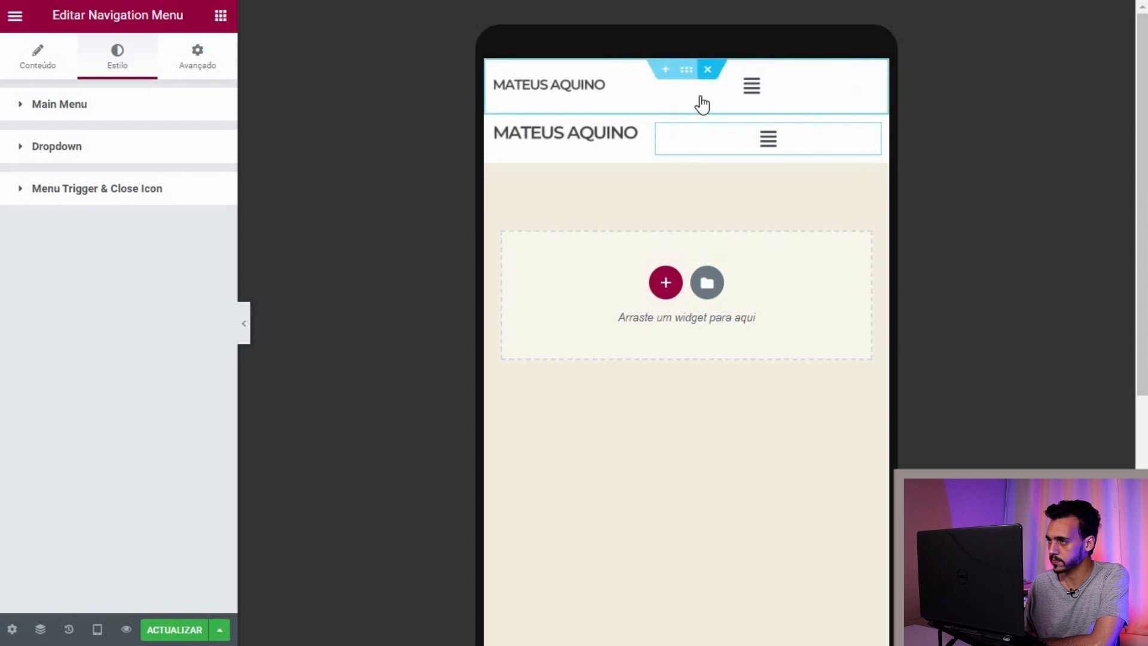
{"action": "left_click", "coordinate": [627, 76]}
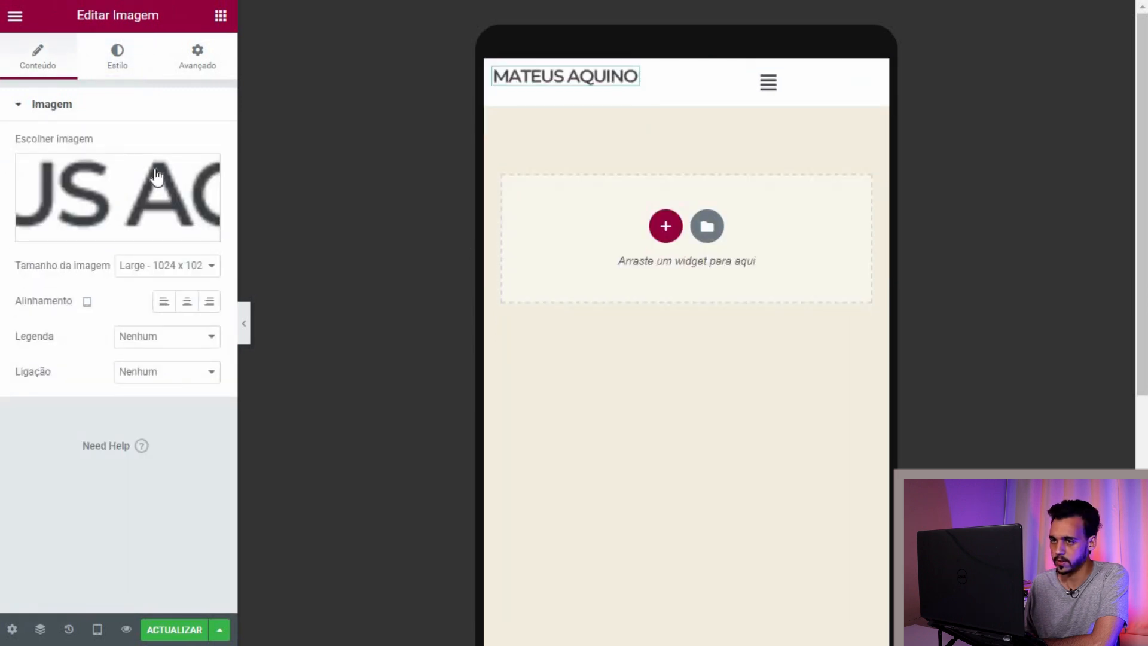
Step: In the logo's Advanced settings, unlink margin and padding and reset the bottom margin to 0
{"action": "left_click", "coordinate": [123, 76]}
{"action": "left_click", "coordinate": [197, 57]}
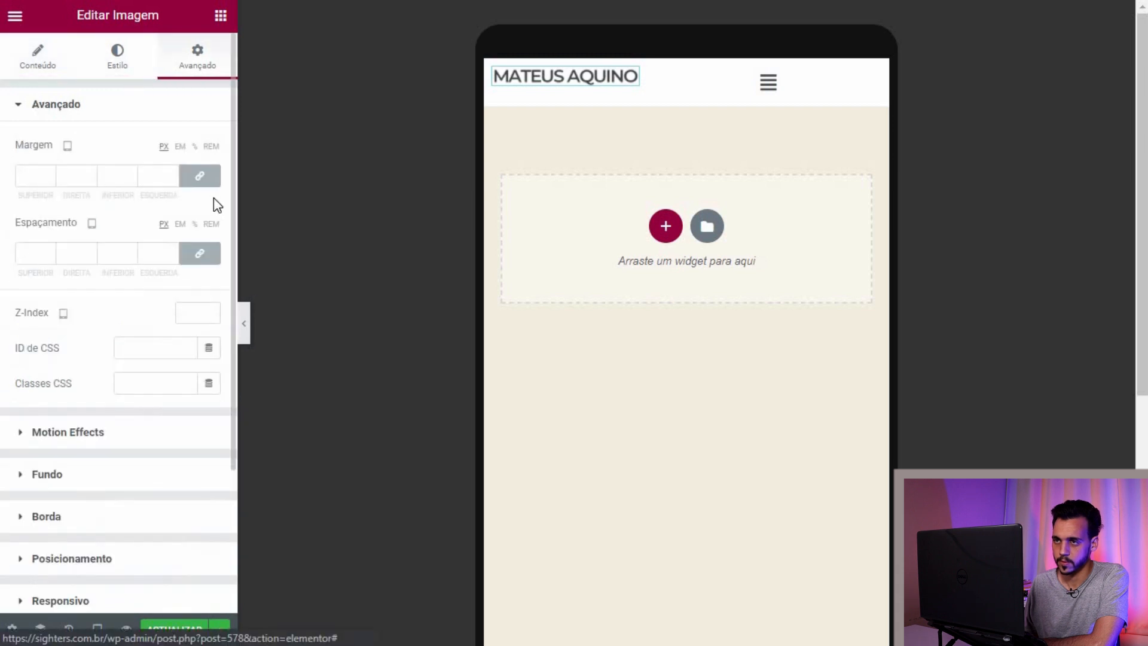
{"action": "scroll", "coordinate": [215, 202], "scroll_direction": "down", "scroll_amount": 1}
{"action": "left_click", "coordinate": [187, 132]}
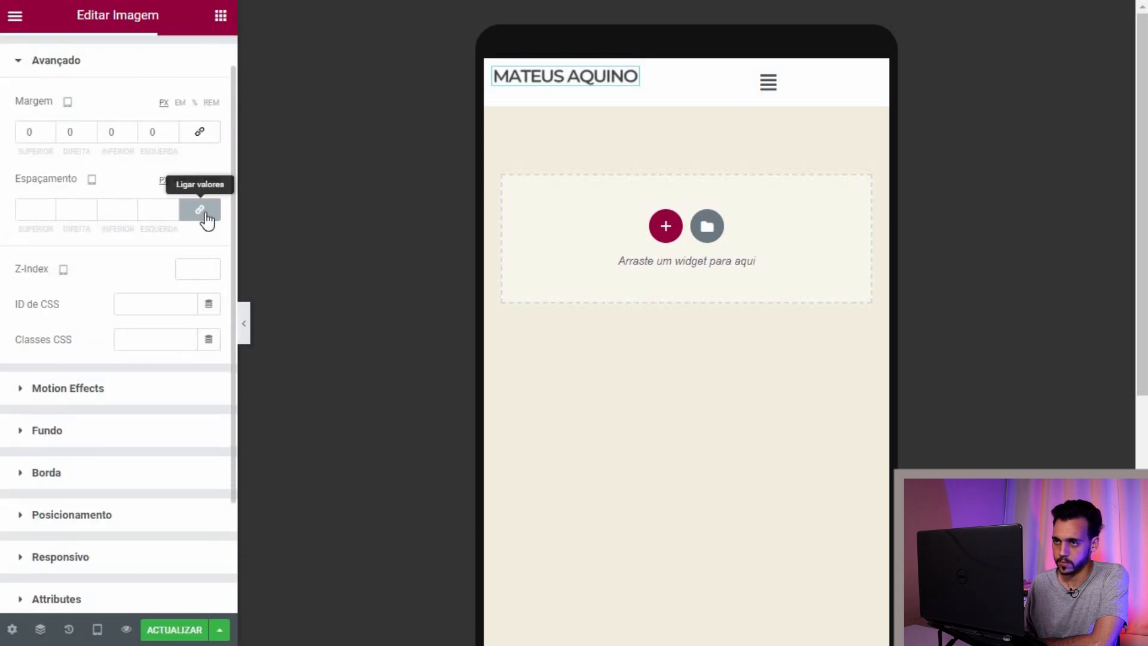
{"action": "left_click", "coordinate": [204, 216]}
{"action": "left_click", "coordinate": [181, 181]}
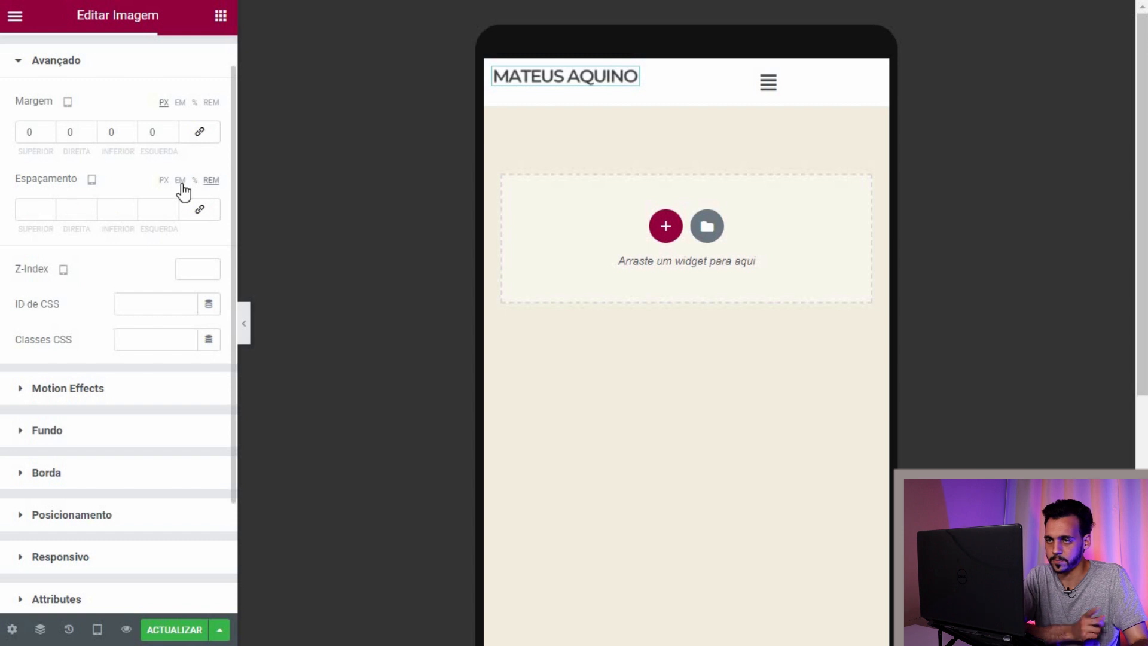
{"action": "left_click", "coordinate": [194, 103]}
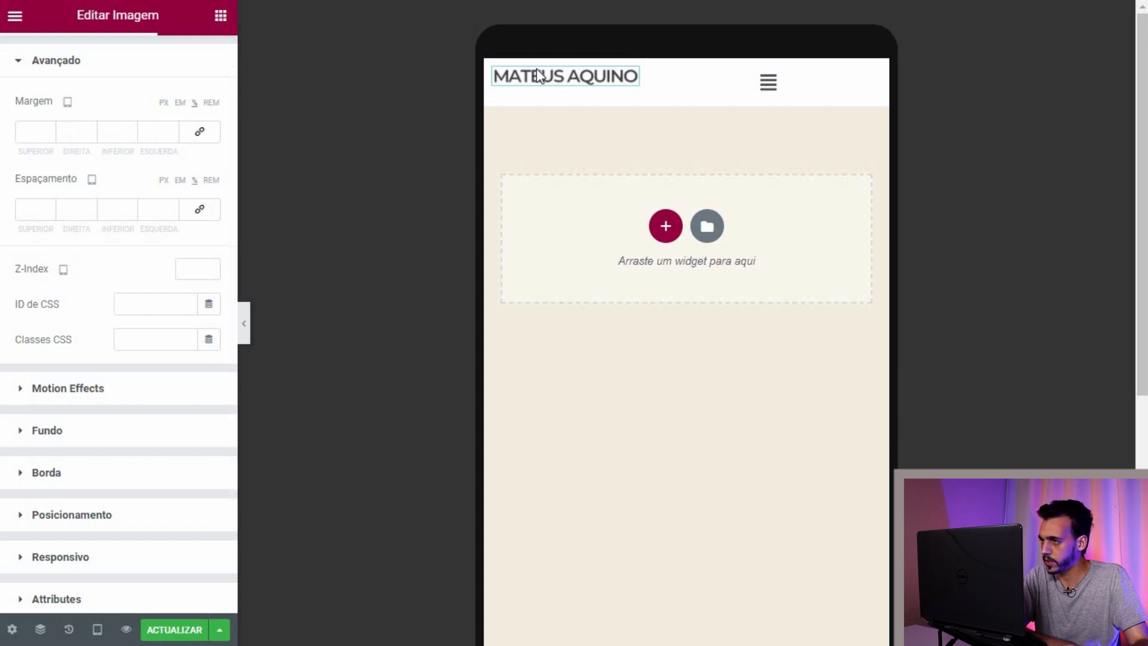
{"action": "scroll", "coordinate": [105, 169], "scroll_direction": "up", "scroll_amount": 1}
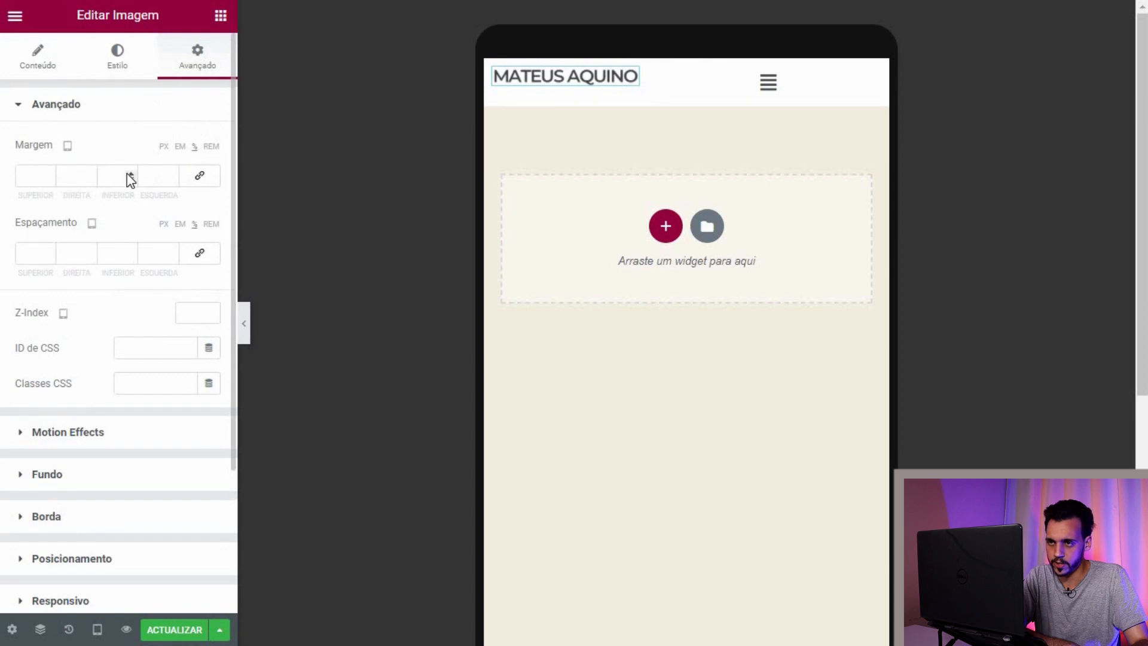
{"action": "left_click", "coordinate": [130, 179]}
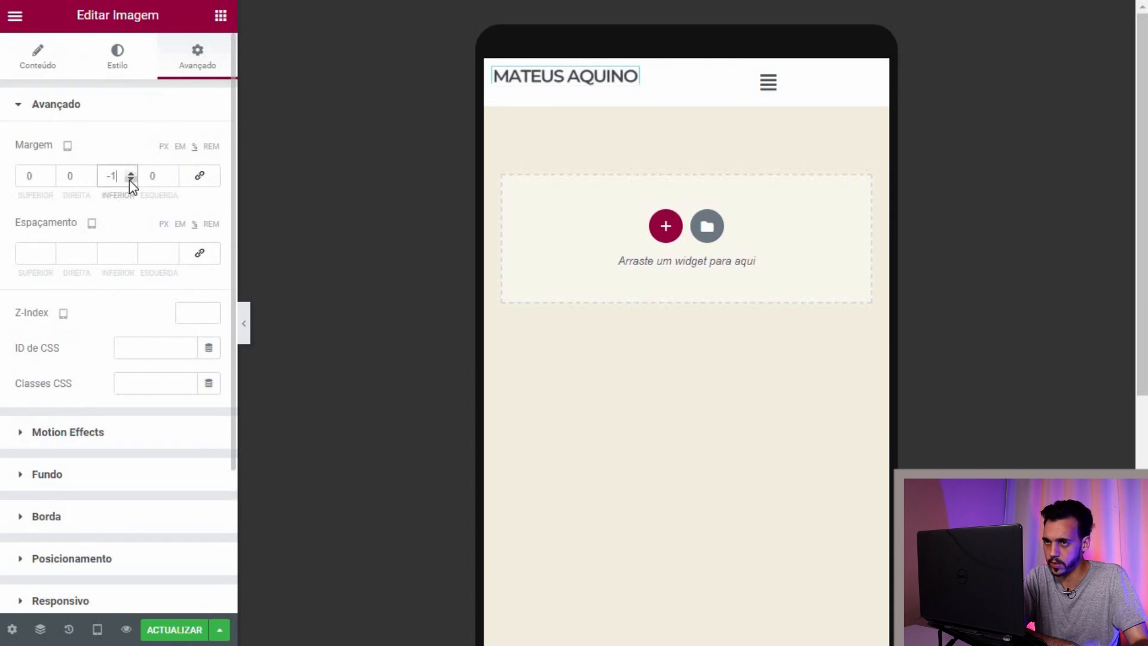
{"action": "left_click", "coordinate": [131, 173]}
{"action": "key", "text": "Up"}
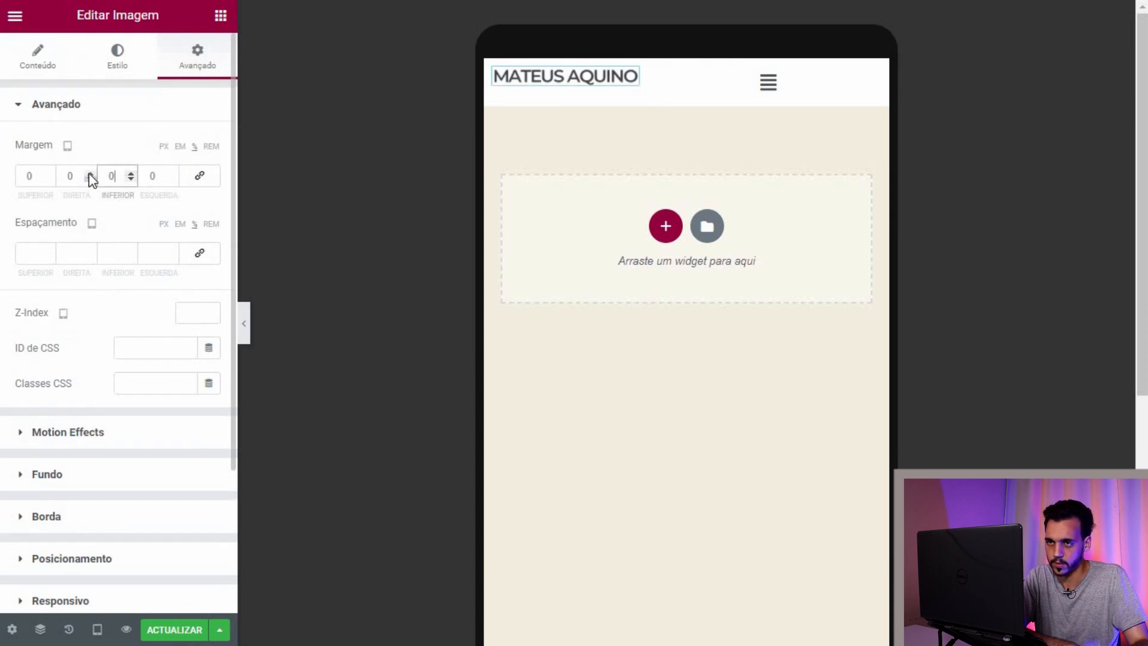
{"action": "left_click", "coordinate": [89, 177]}
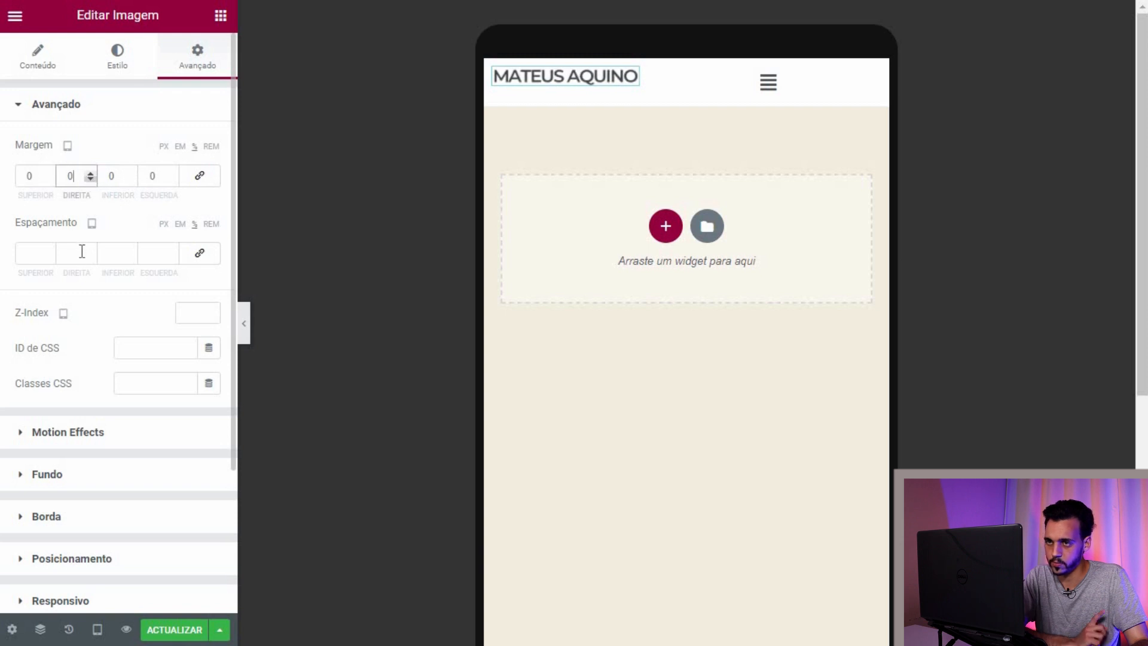
Step: Raise the logo's top padding to 5
{"action": "left_click", "coordinate": [49, 251]}
{"action": "left_click", "coordinate": [49, 250]}
{"action": "left_click", "coordinate": [49, 250]}
{"action": "left_click", "coordinate": [49, 251]}
{"action": "key", "text": "Up"}
Step: In desktop view, switch the logo's padding and margin to percent, set top padding 2, and save
{"action": "left_click", "coordinate": [97, 629]}
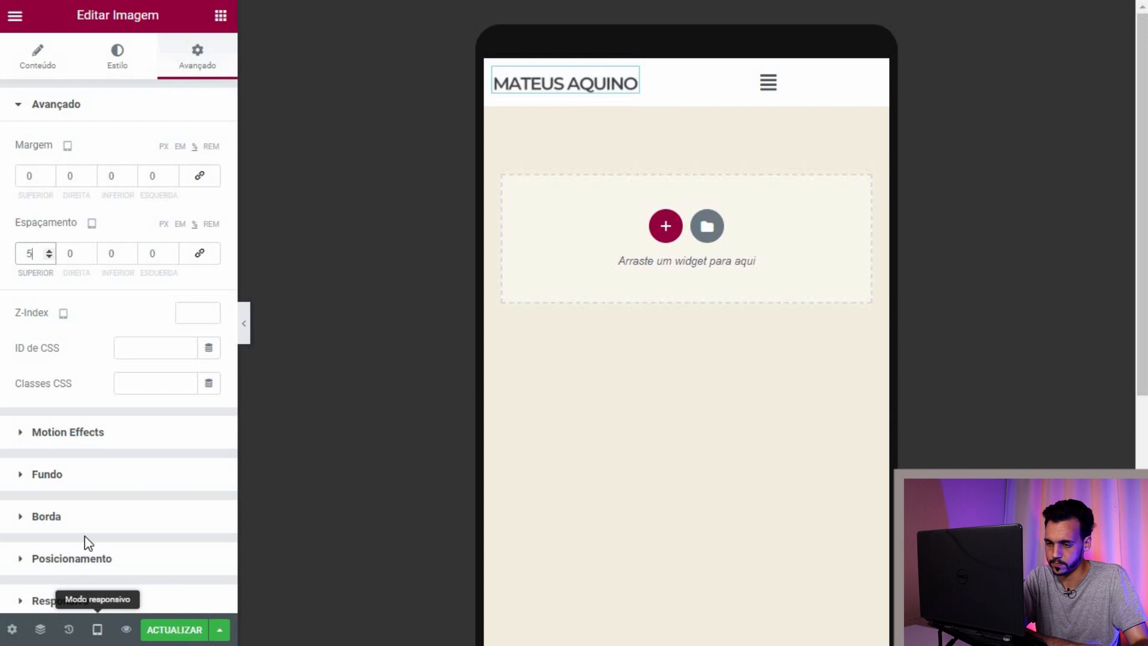
{"action": "left_click", "coordinate": [85, 526]}
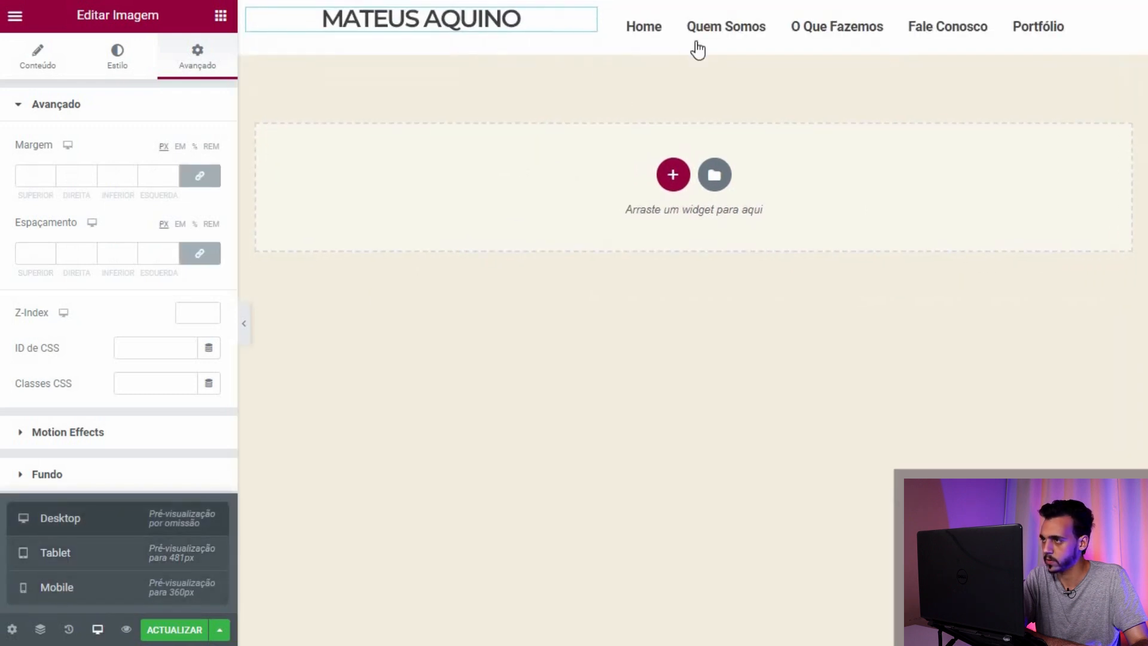
{"action": "left_click", "coordinate": [199, 175]}
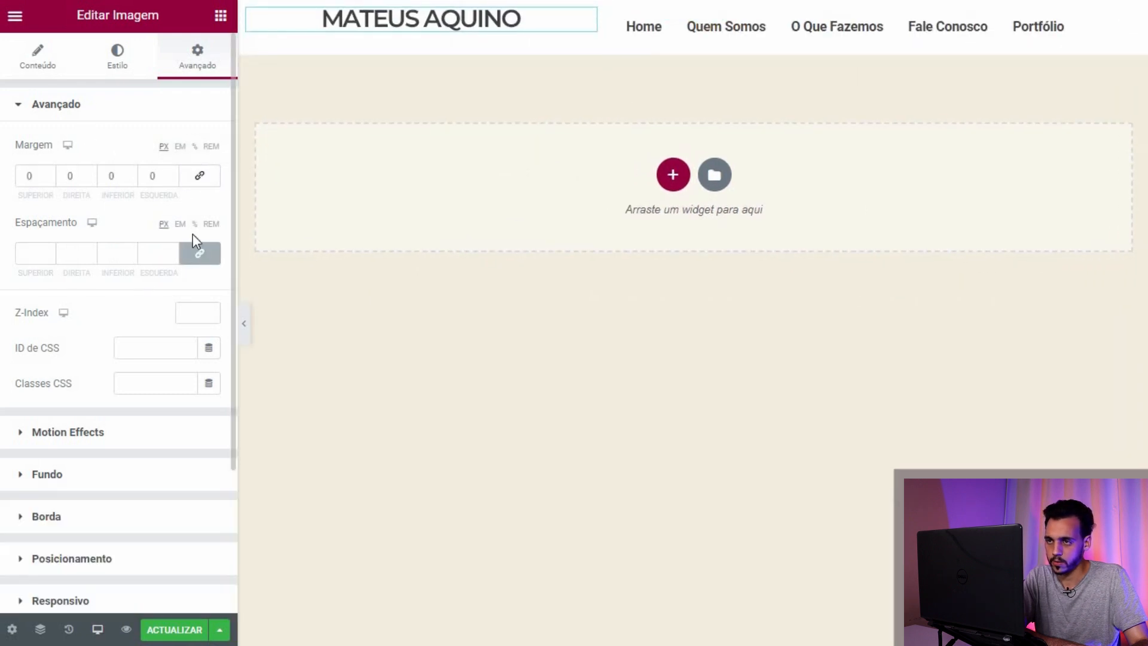
{"action": "left_click", "coordinate": [200, 253]}
{"action": "left_click", "coordinate": [194, 223]}
{"action": "left_click", "coordinate": [195, 146]}
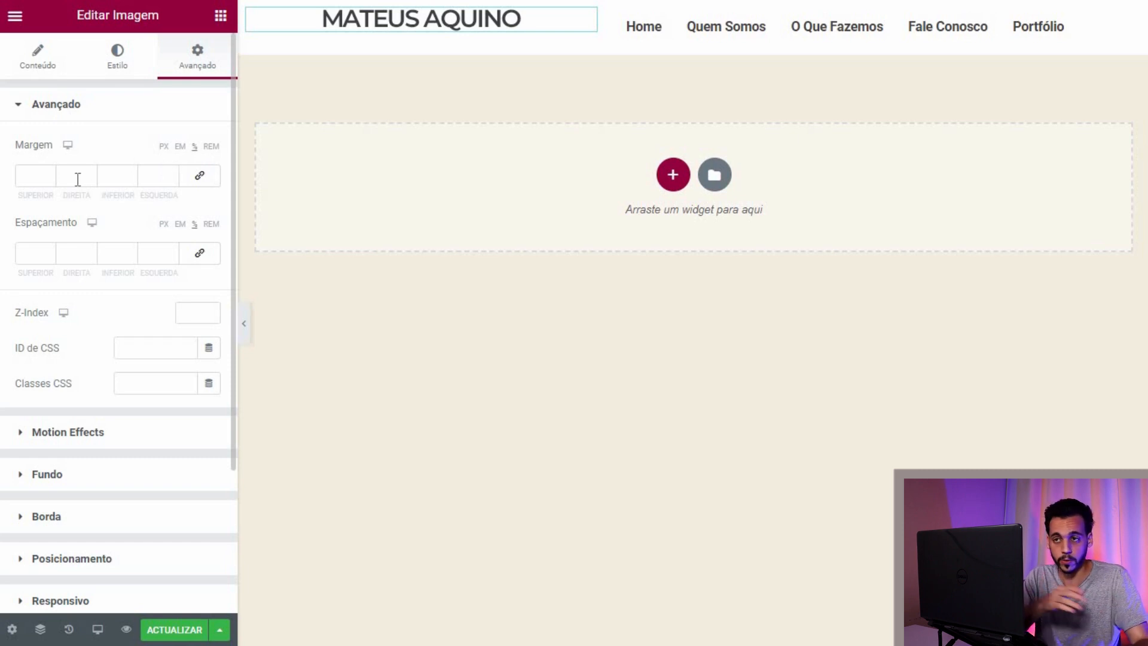
{"action": "left_click", "coordinate": [51, 250]}
{"action": "left_click", "coordinate": [50, 251]}
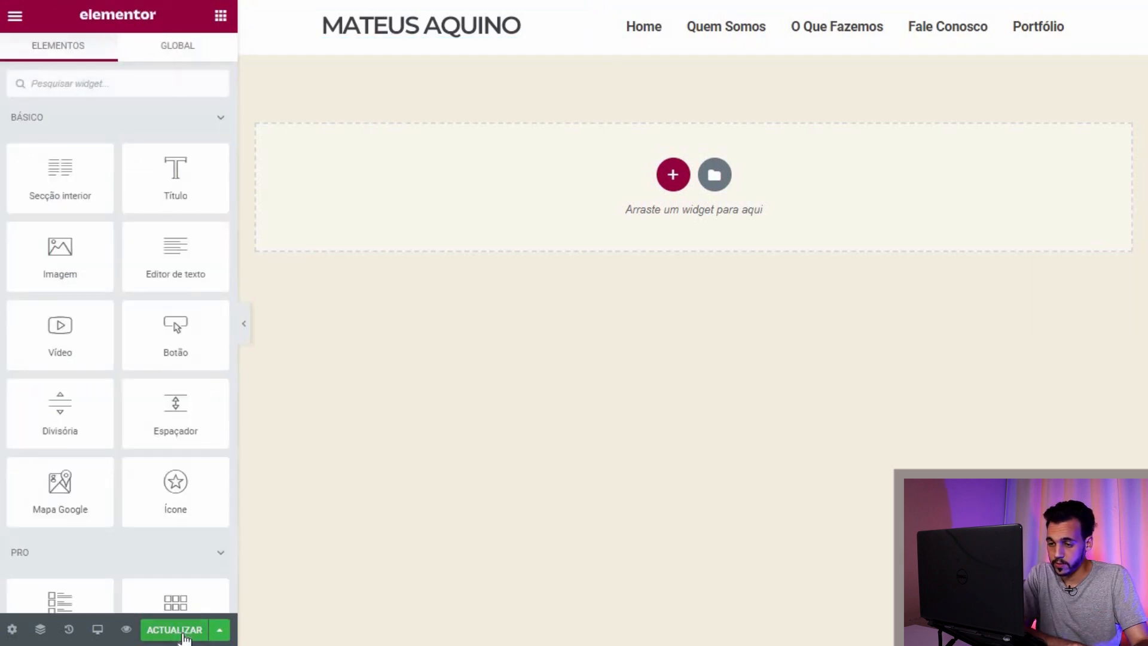
{"action": "left_click", "coordinate": [179, 631]}
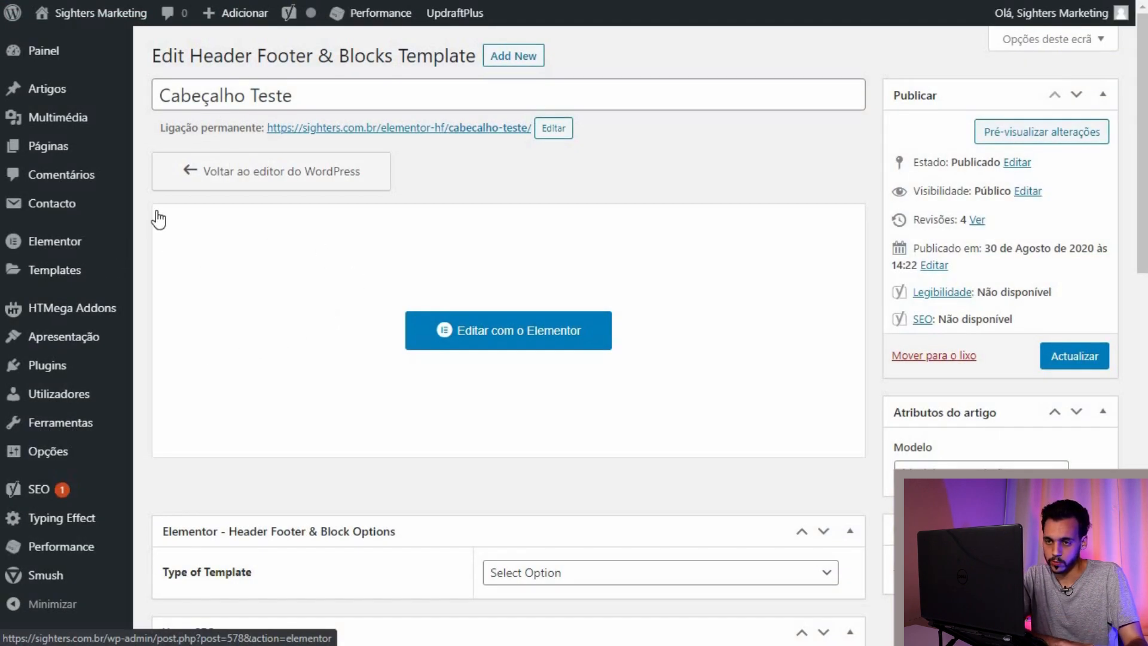
Step: Go to Apresentação > Menus to view the Menu Teste Video structure
{"action": "mouse_move", "coordinate": [58, 349]}
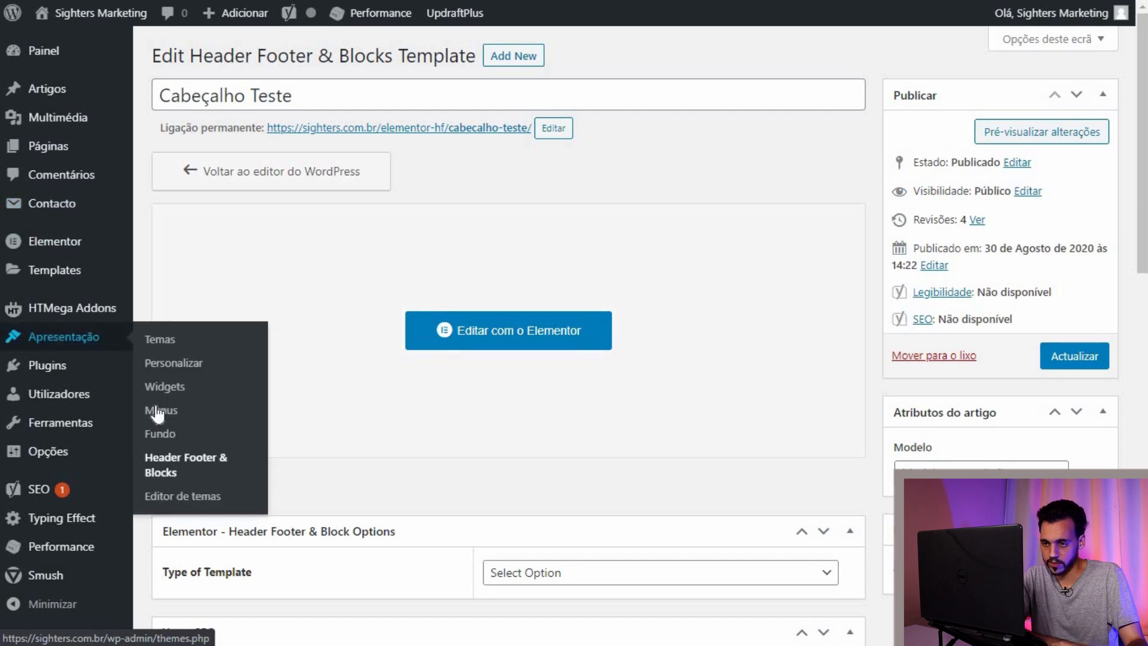
{"action": "left_click", "coordinate": [157, 413]}
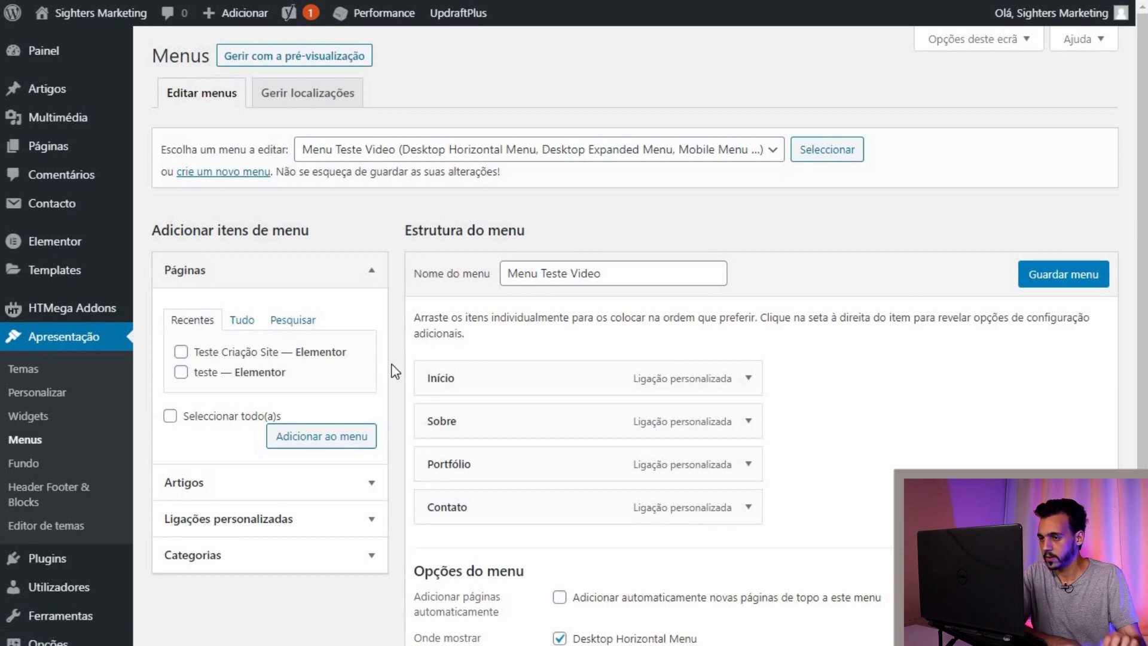
Step: Expand Ligações personalizadas and enter # as the custom link URL
{"action": "scroll", "coordinate": [886, 410], "scroll_direction": "down", "scroll_amount": 1}
{"action": "scroll", "coordinate": [886, 403], "scroll_direction": "down", "scroll_amount": 2}
{"action": "scroll", "coordinate": [886, 403], "scroll_direction": "up", "scroll_amount": 3}
{"action": "scroll", "coordinate": [368, 394], "scroll_direction": "down", "scroll_amount": 2}
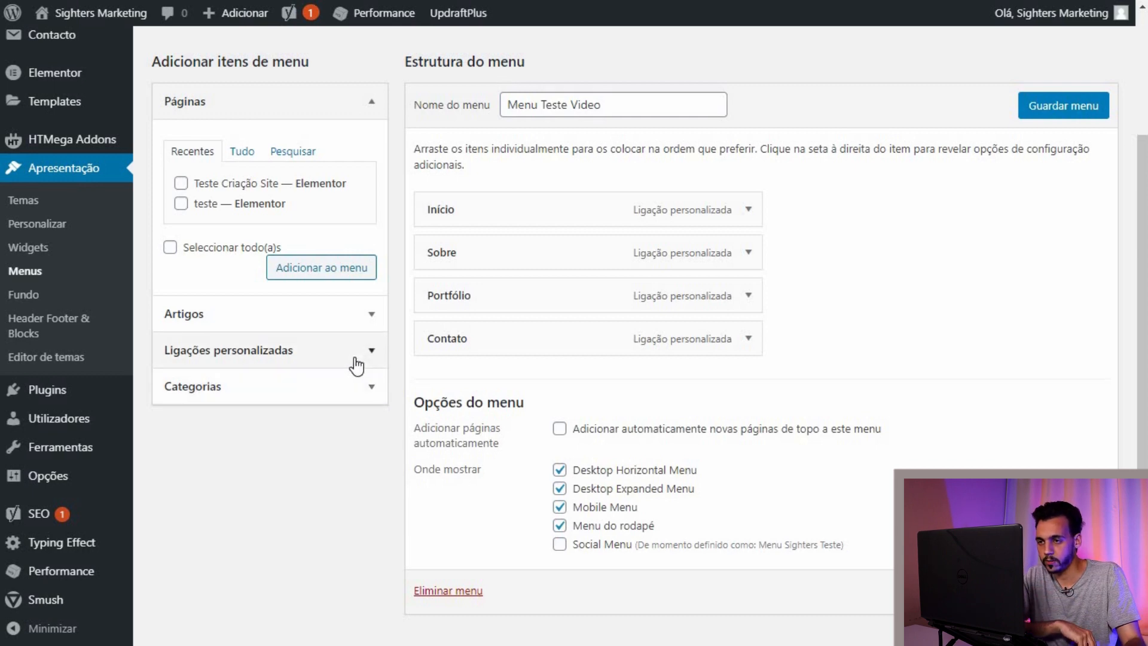
{"action": "left_click", "coordinate": [357, 366]}
{"action": "scroll", "coordinate": [347, 382], "scroll_direction": "up", "scroll_amount": 3}
{"action": "left_click", "coordinate": [339, 397]}
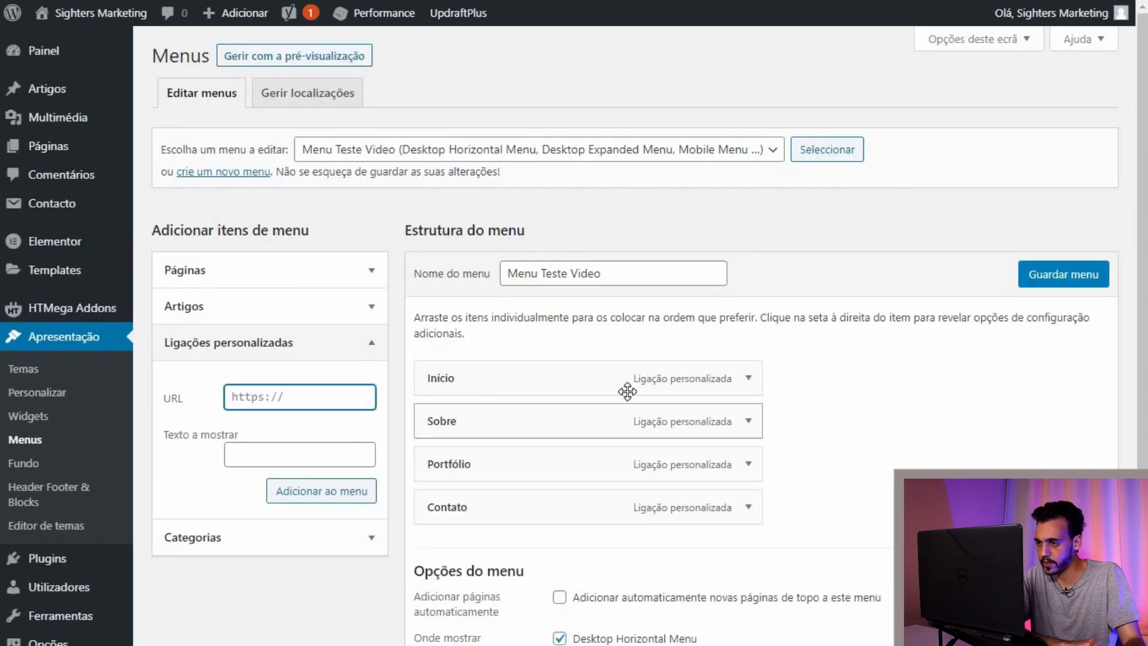
{"action": "left_click", "coordinate": [748, 378]}
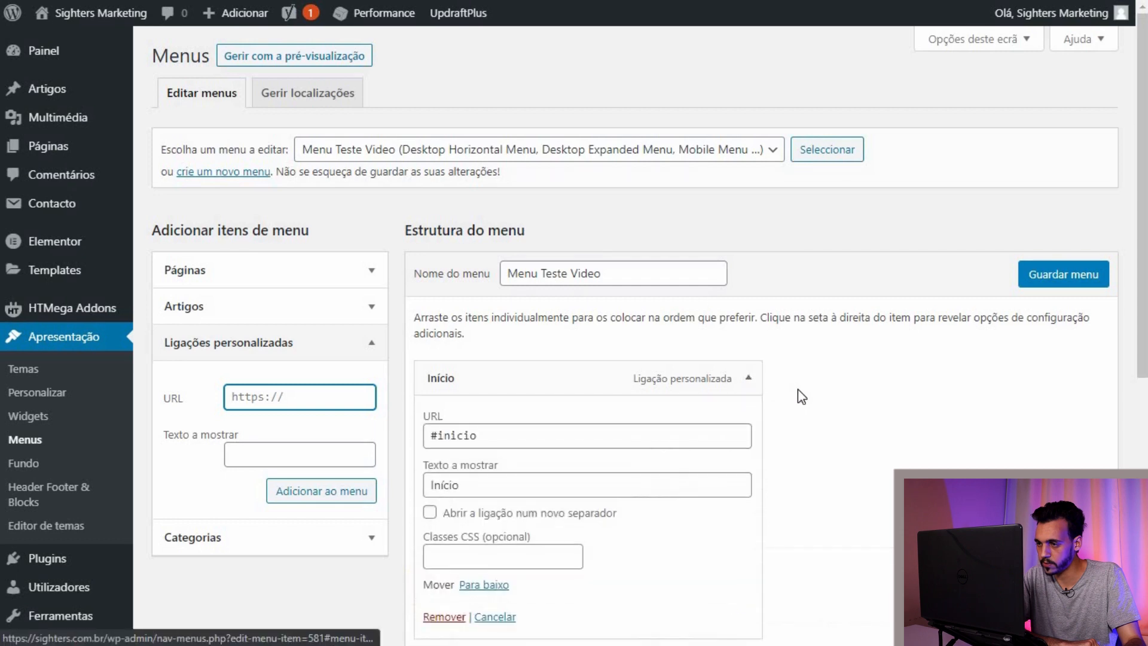
{"action": "scroll", "coordinate": [798, 389], "scroll_direction": "down", "scroll_amount": 3}
{"action": "type", "text": "#"}
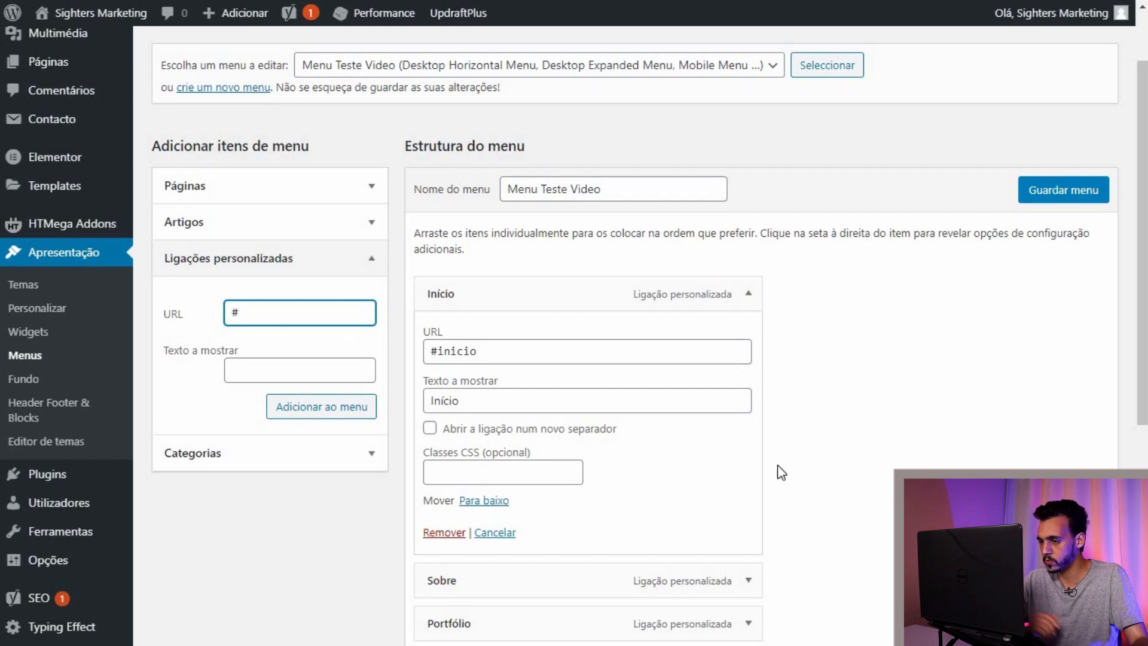
Step: Inspect the Início, Sobre and Portfólio item links, then return to the Header Footer & Blocks list
{"action": "scroll", "coordinate": [796, 395], "scroll_direction": "down", "scroll_amount": 2}
{"action": "left_click", "coordinate": [748, 497]}
{"action": "scroll", "coordinate": [819, 502], "scroll_direction": "down", "scroll_amount": 2}
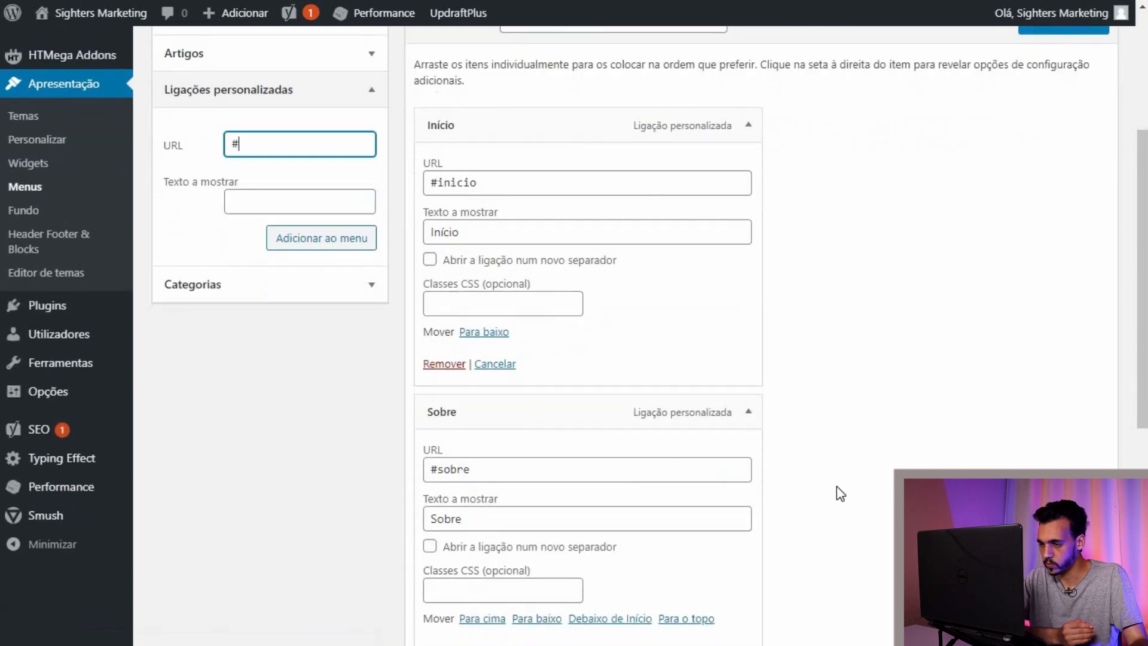
{"action": "scroll", "coordinate": [795, 473], "scroll_direction": "down", "scroll_amount": 5}
{"action": "left_click", "coordinate": [751, 449]}
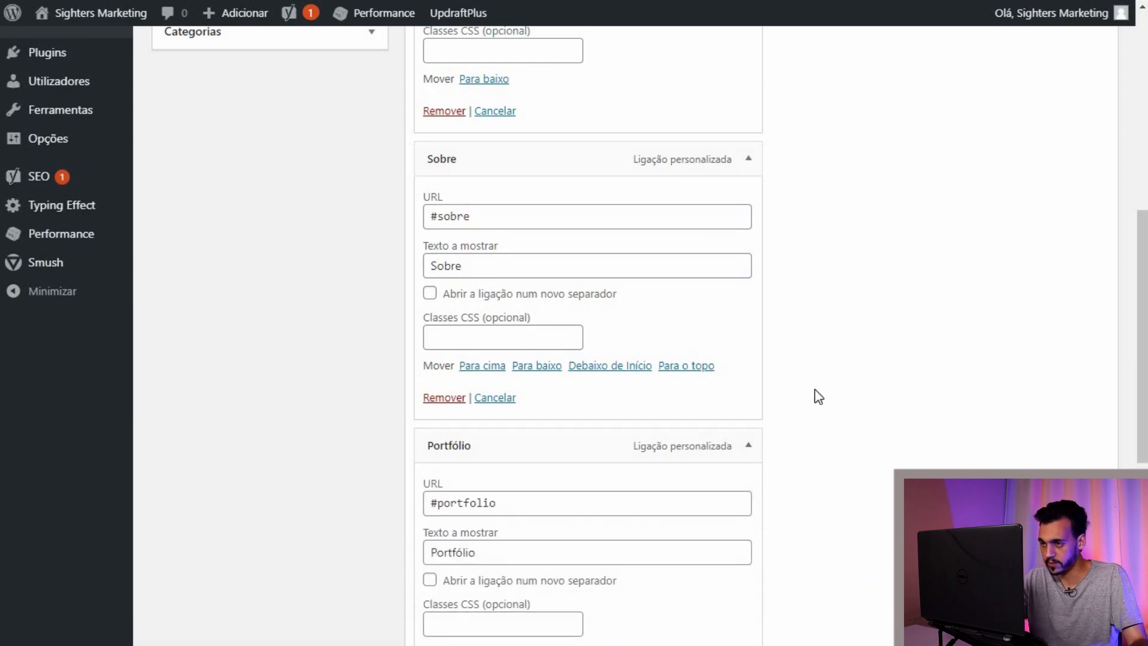
{"action": "scroll", "coordinate": [819, 397], "scroll_direction": "up", "scroll_amount": 4}
{"action": "scroll", "coordinate": [818, 397], "scroll_direction": "up", "scroll_amount": 3}
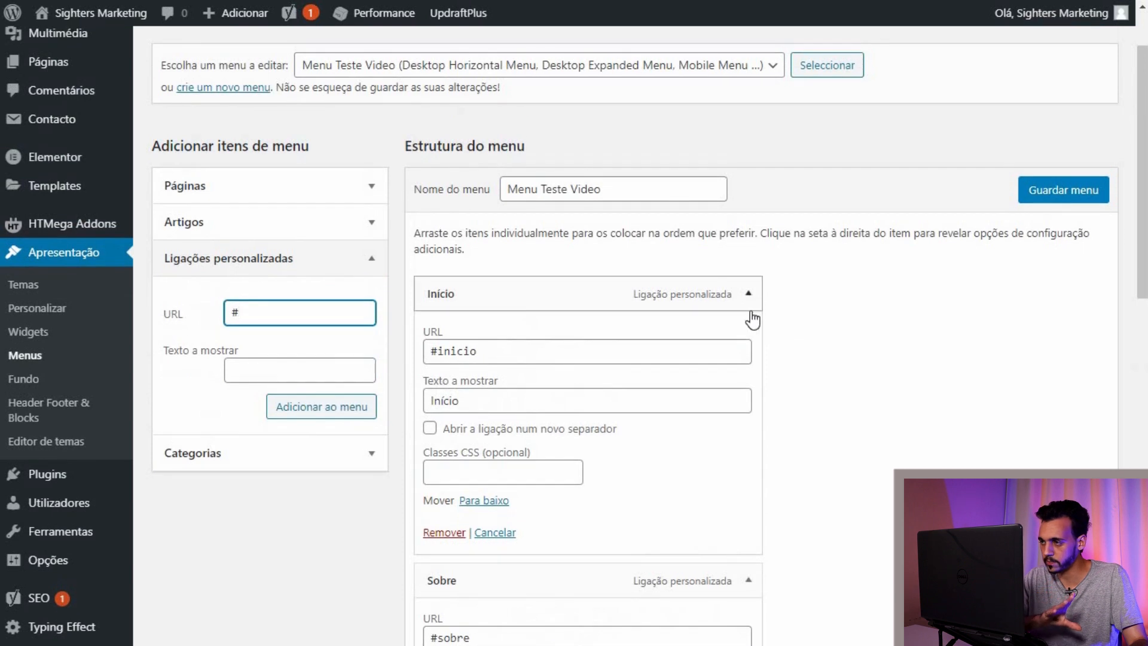
{"action": "left_click", "coordinate": [748, 293]}
{"action": "left_click", "coordinate": [748, 337]}
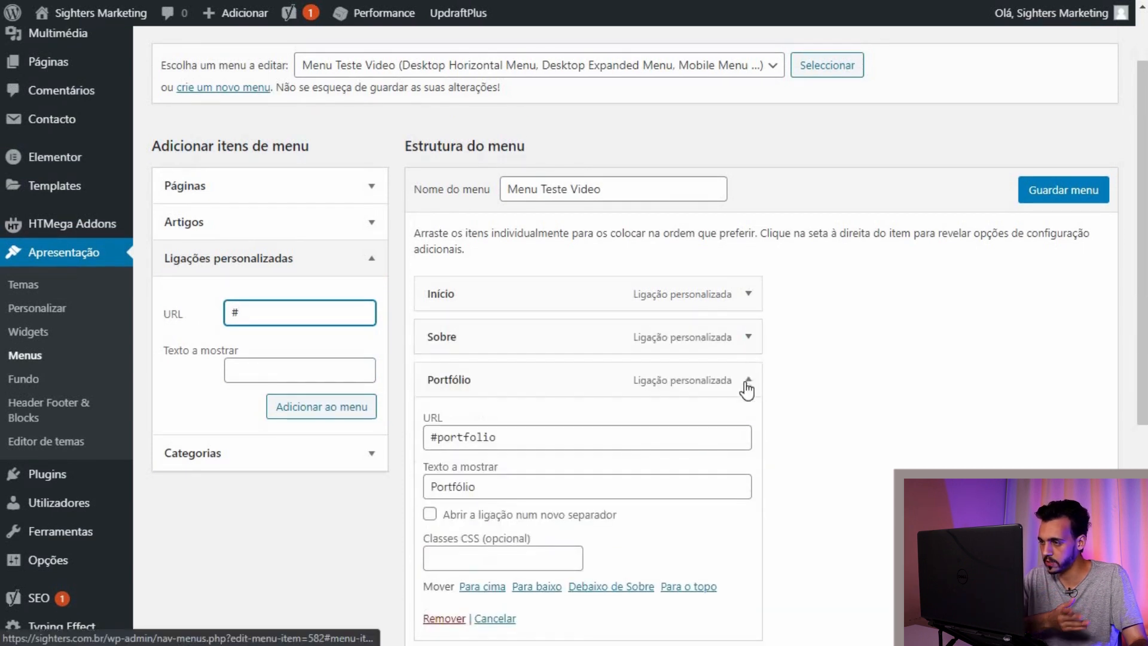
{"action": "left_click", "coordinate": [748, 386]}
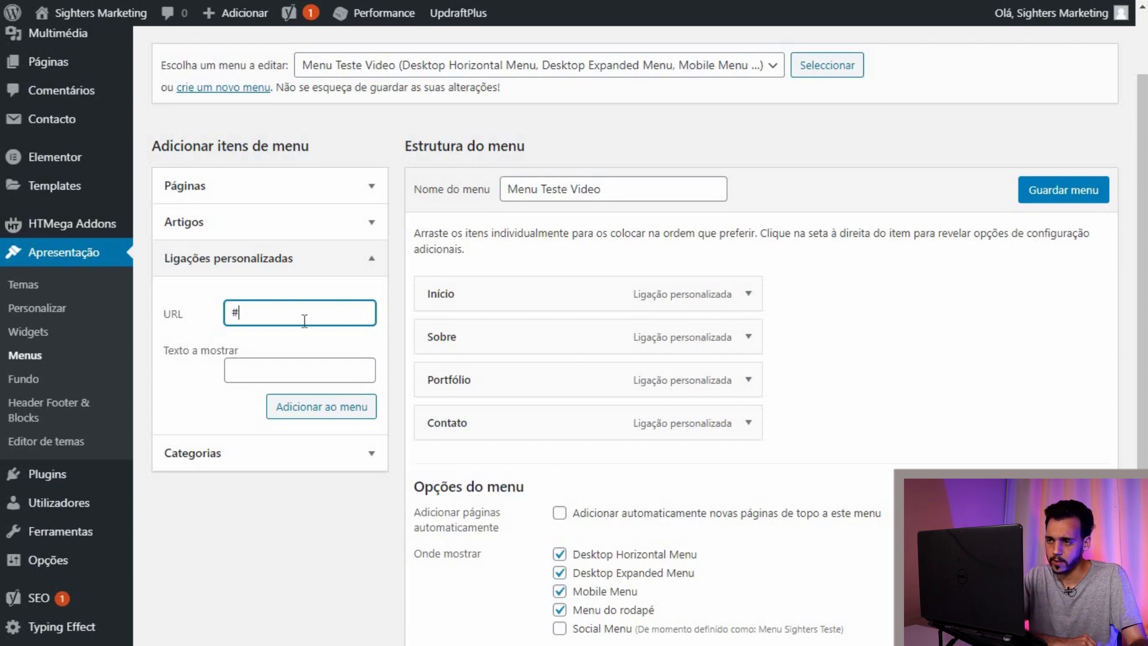
{"action": "left_click", "coordinate": [749, 294]}
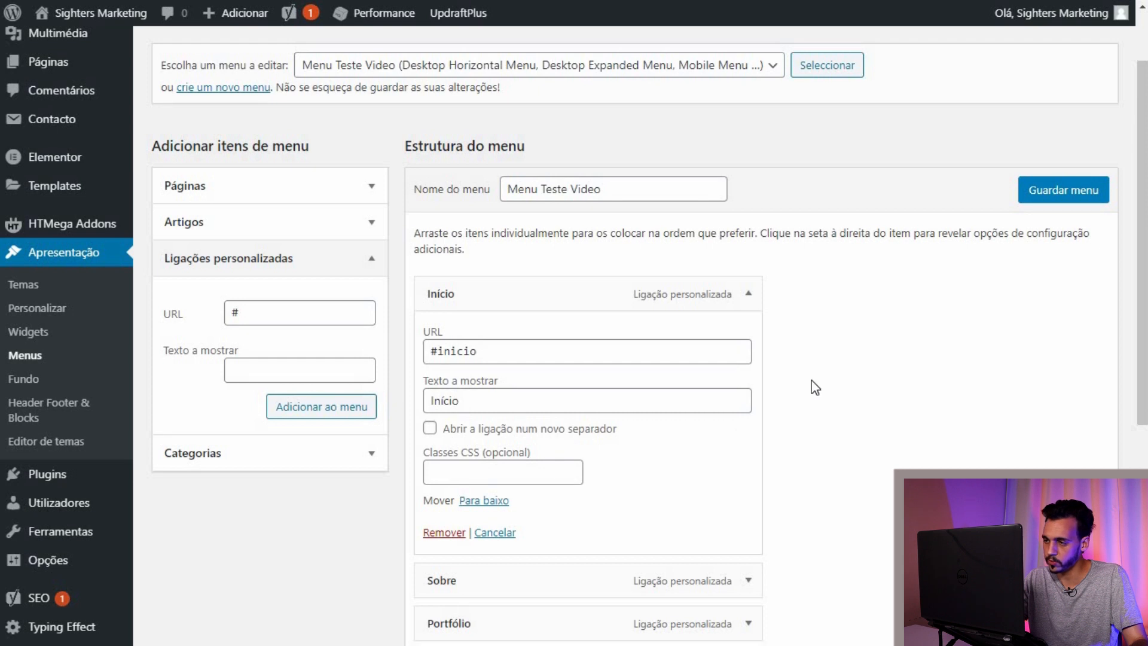
{"action": "left_click", "coordinate": [749, 296]}
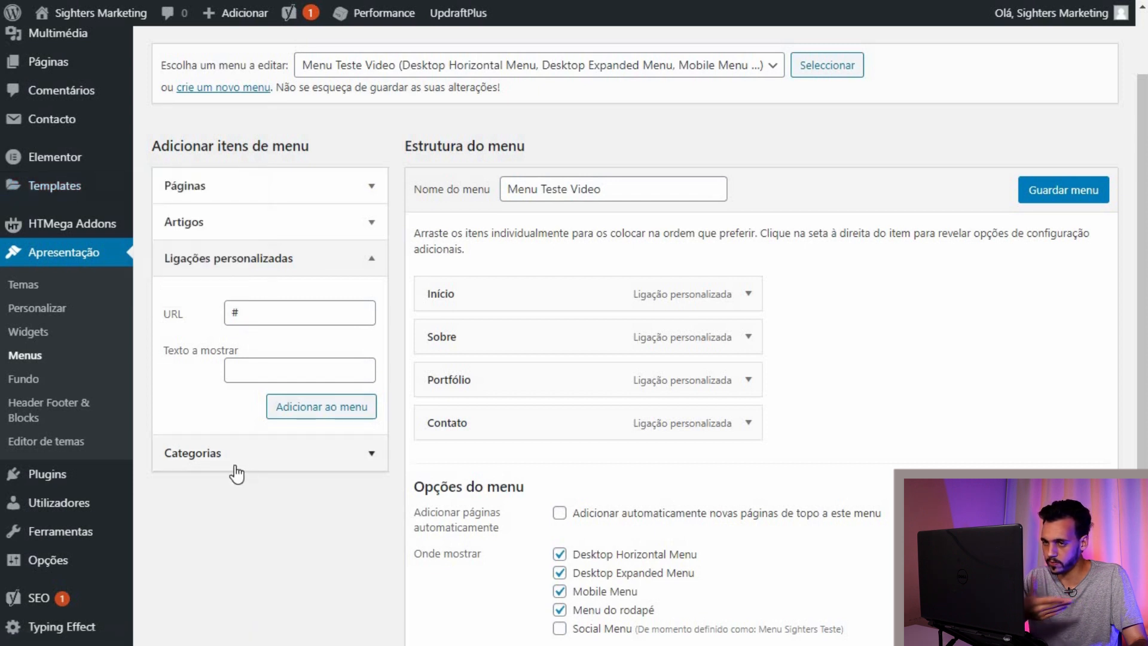
{"action": "left_click", "coordinate": [42, 419]}
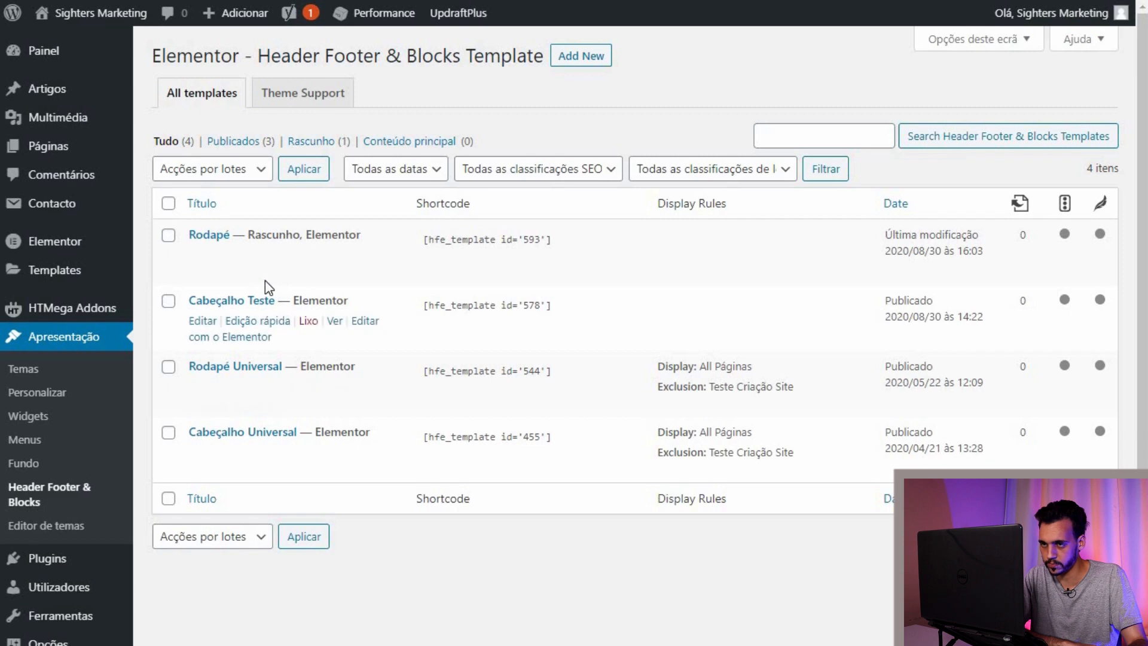
Step: Open Cabeçalho Teste in Elementor and set the Navigation Menu to Menu Teste Video
{"action": "right_click", "coordinate": [360, 330]}
{"action": "left_click", "coordinate": [363, 333]}
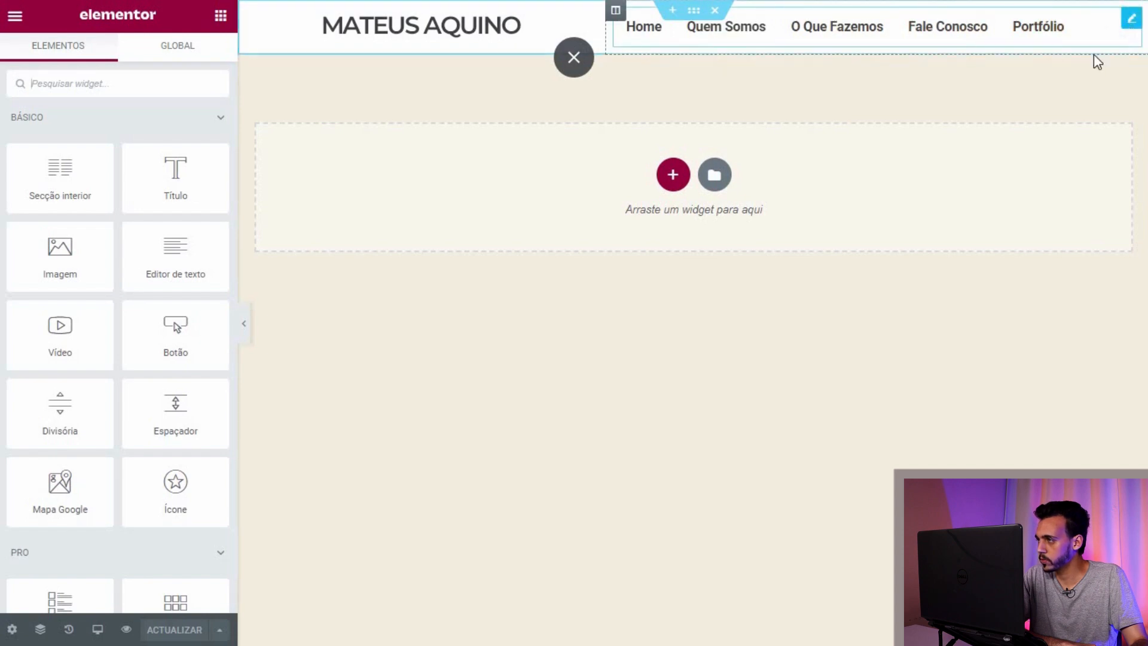
{"action": "left_click", "coordinate": [1116, 33]}
{"action": "left_click", "coordinate": [200, 154]}
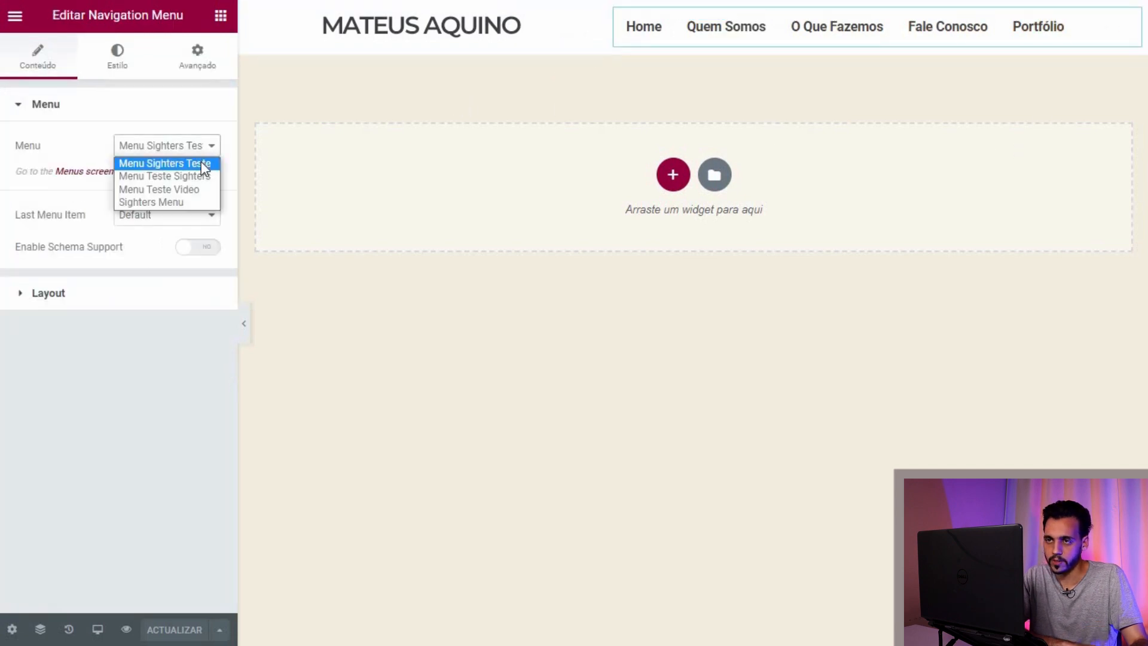
{"action": "left_click", "coordinate": [202, 189]}
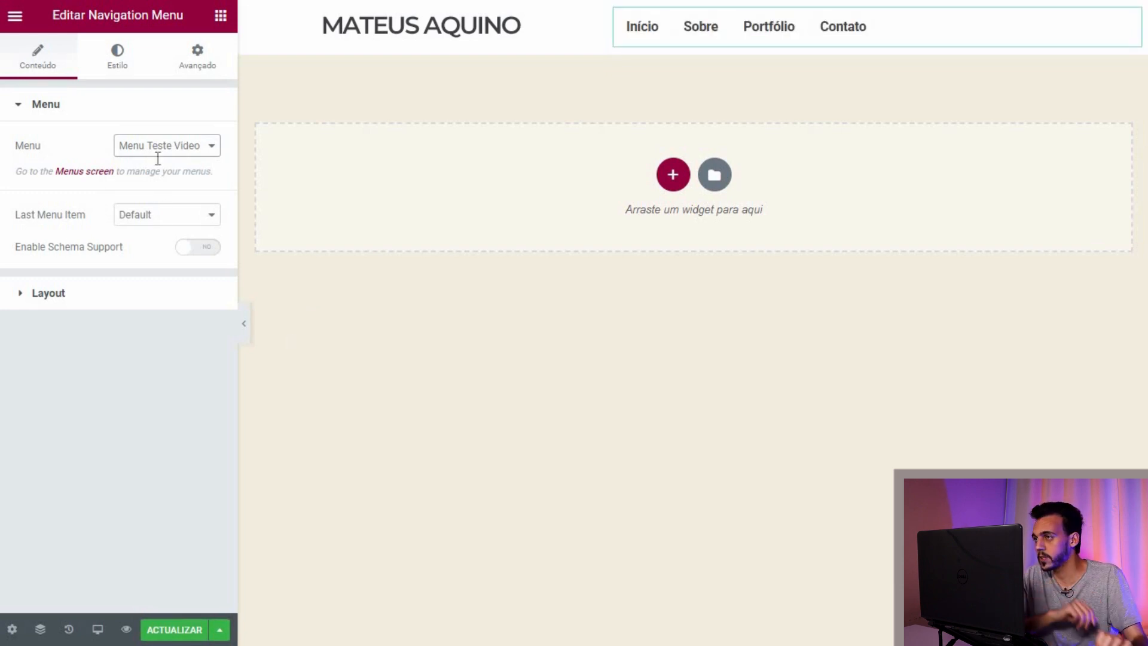
Step: Align the menu layout to the right and select the whole header section
{"action": "left_click", "coordinate": [153, 75]}
{"action": "left_click", "coordinate": [161, 67]}
{"action": "left_click", "coordinate": [41, 67]}
{"action": "left_click", "coordinate": [118, 62]}
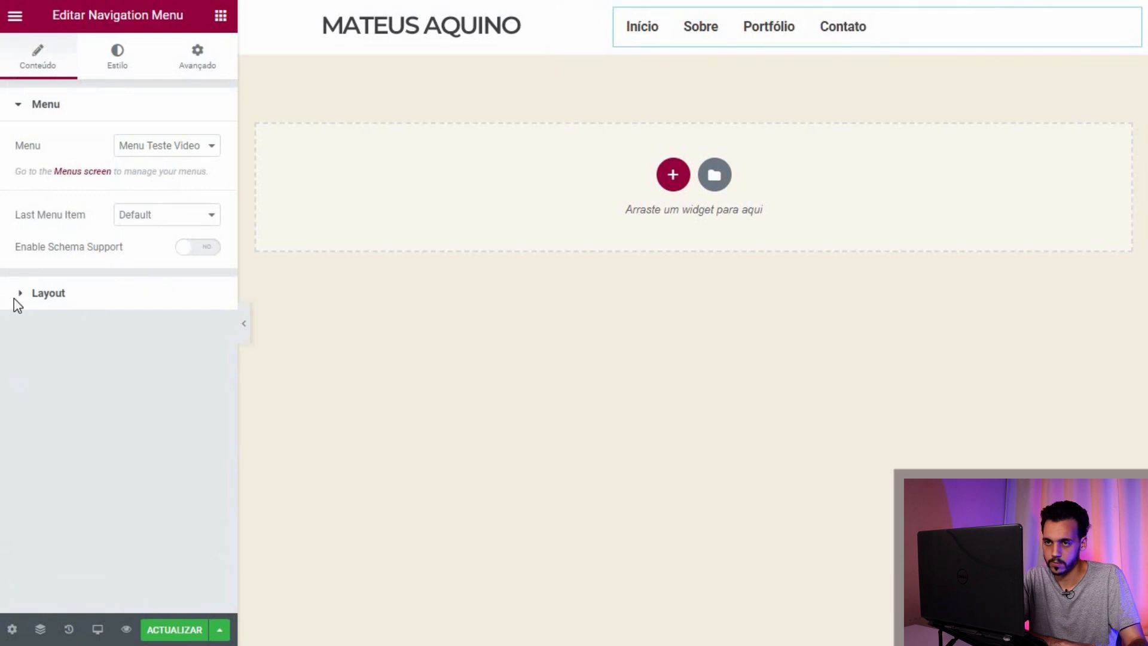
{"action": "left_click", "coordinate": [16, 296]}
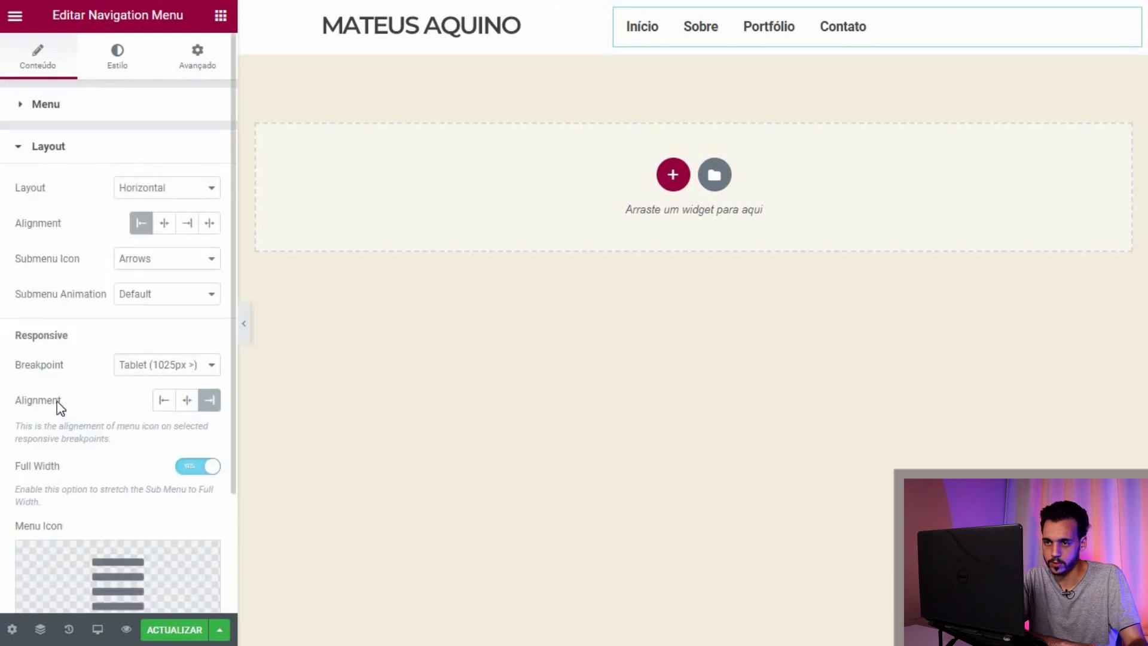
{"action": "left_click", "coordinate": [187, 229]}
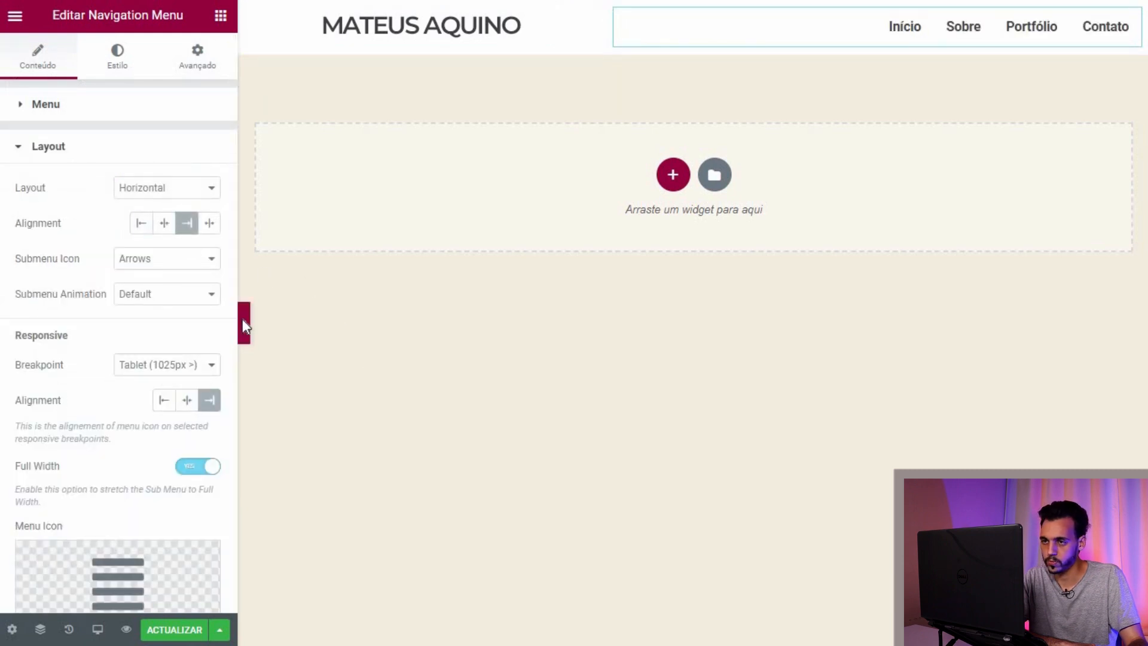
{"action": "left_click", "coordinate": [243, 323]}
{"action": "left_click", "coordinate": [5, 323]}
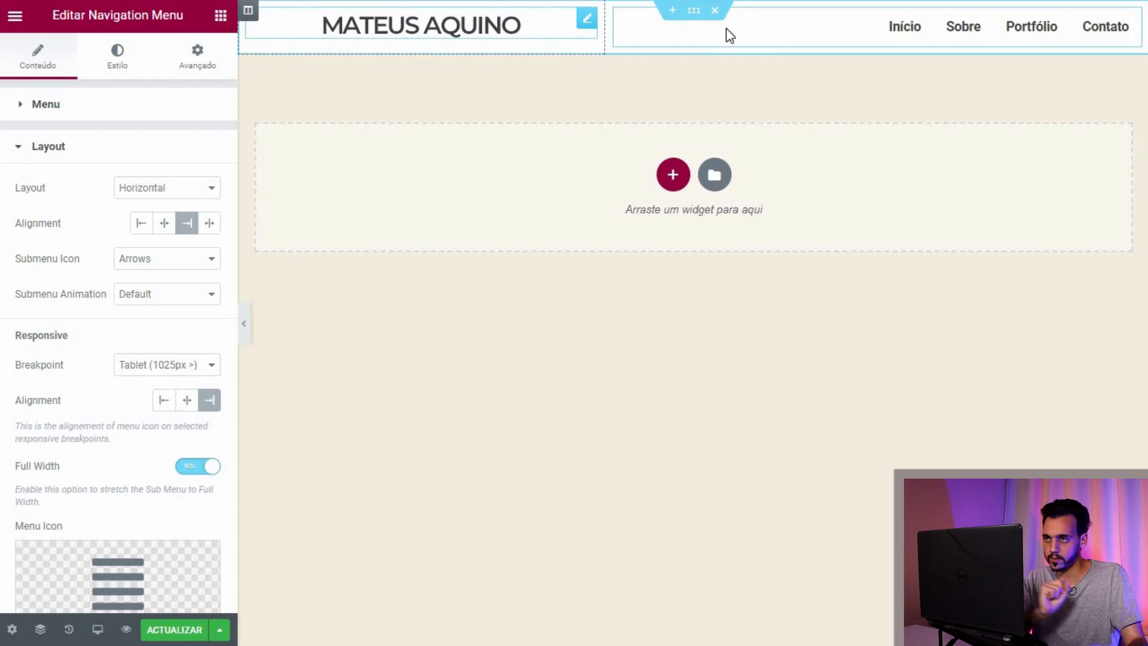
{"action": "left_click", "coordinate": [694, 10]}
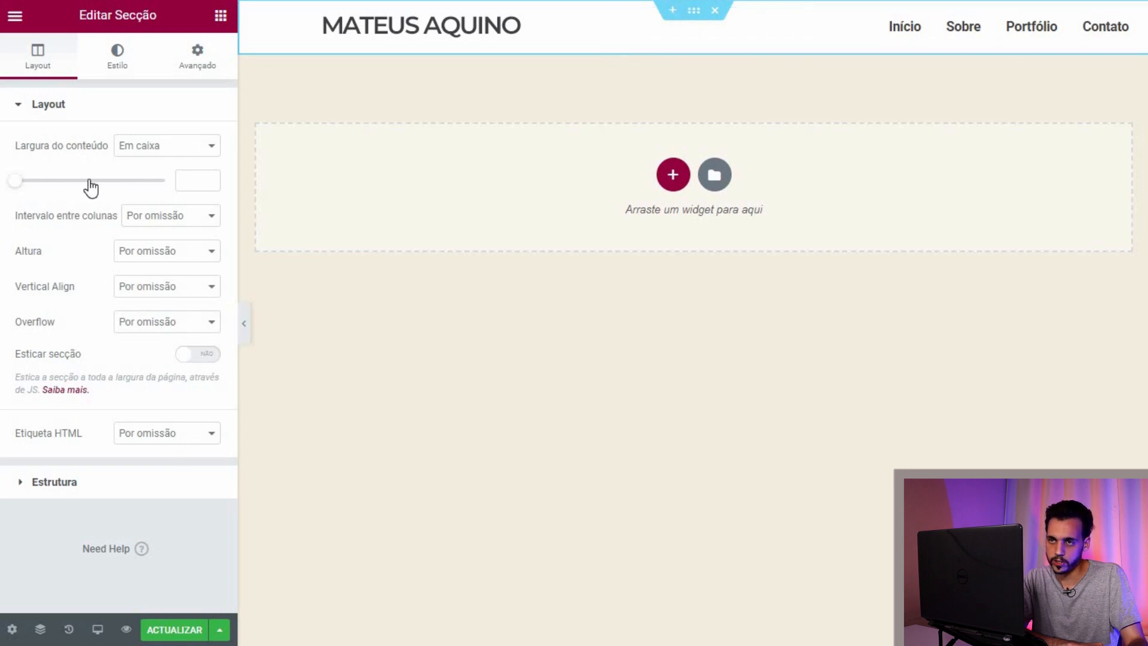
Step: Keep the header section's content width boxed (Em caixa), save it, and right-click Rodapé's Elementor edit link
{"action": "left_click", "coordinate": [200, 157]}
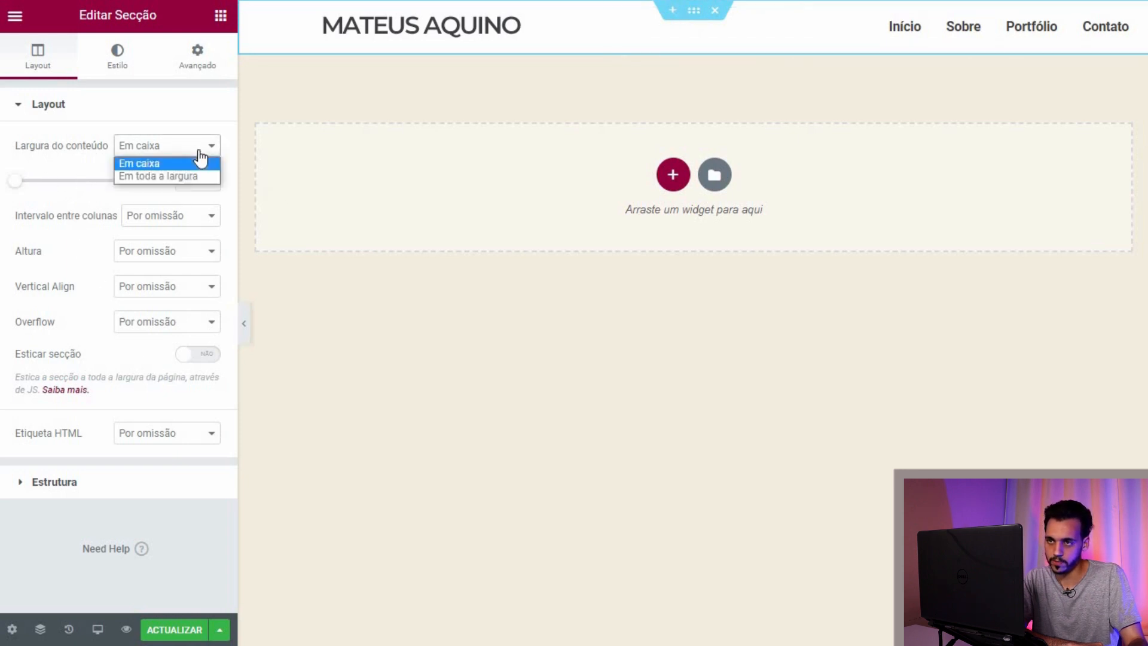
{"action": "left_click", "coordinate": [319, 124]}
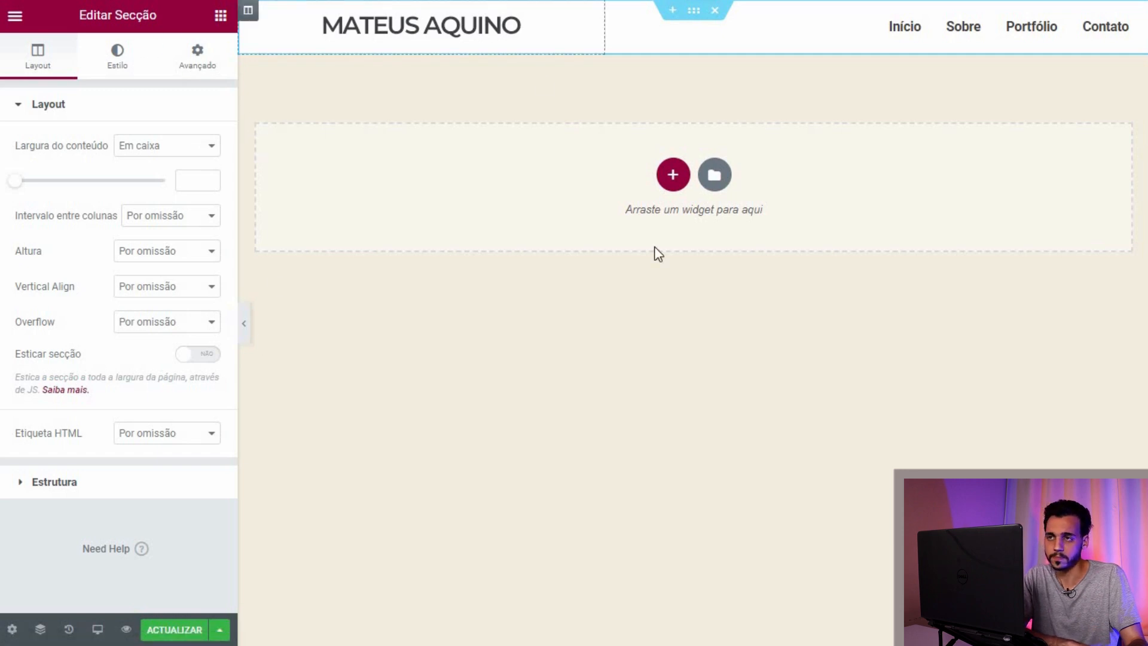
{"action": "left_click", "coordinate": [175, 630]}
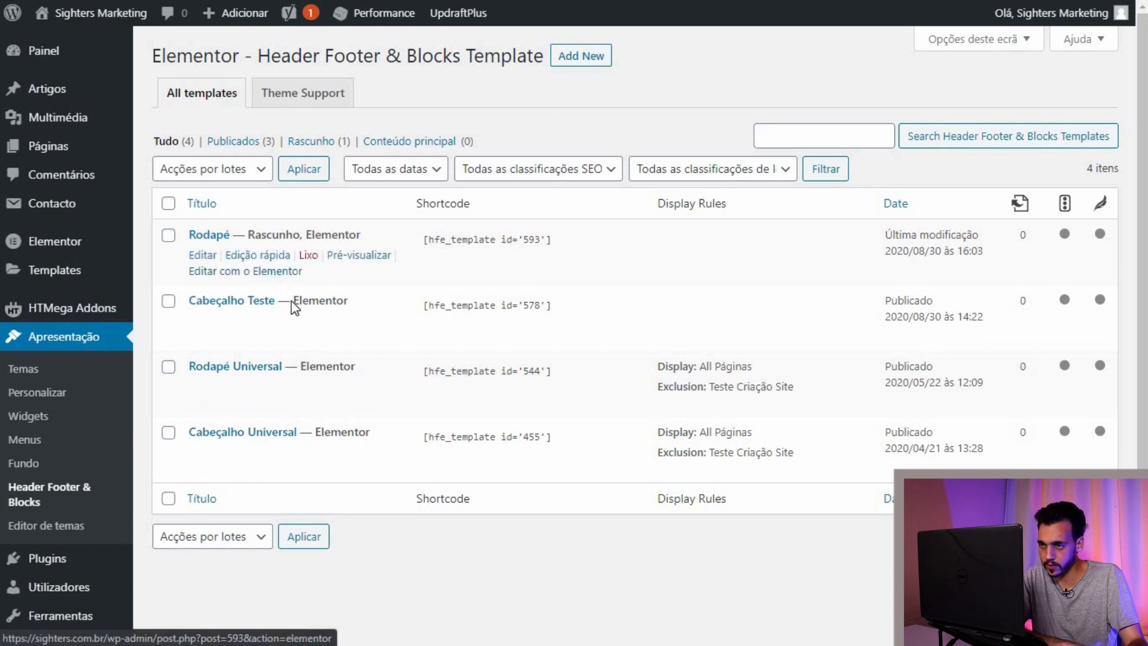
{"action": "right_click", "coordinate": [276, 273]}
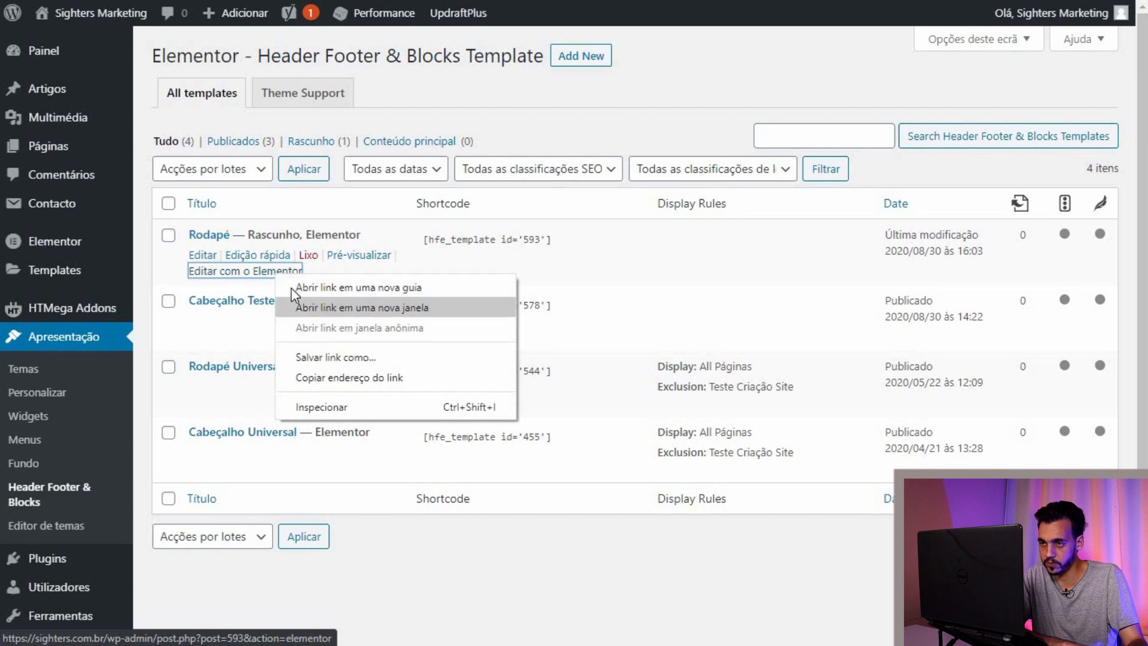
Step: Open the Rodapé template in Elementor and set its dark section's padding to 0
{"action": "left_click", "coordinate": [444, 569]}
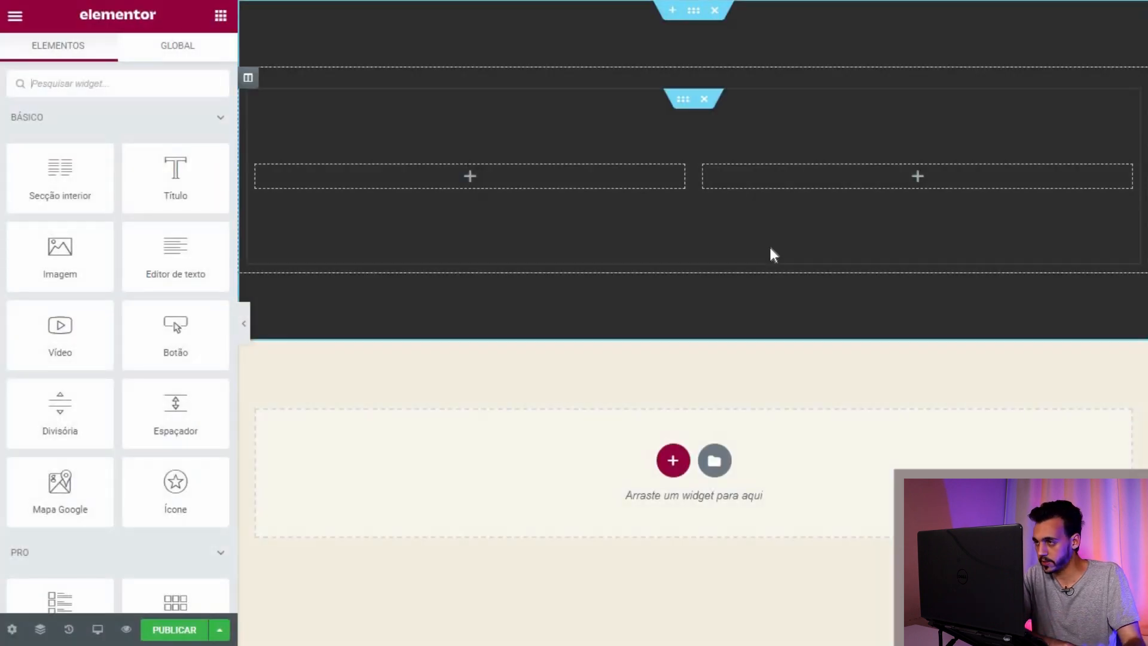
{"action": "left_click", "coordinate": [694, 11]}
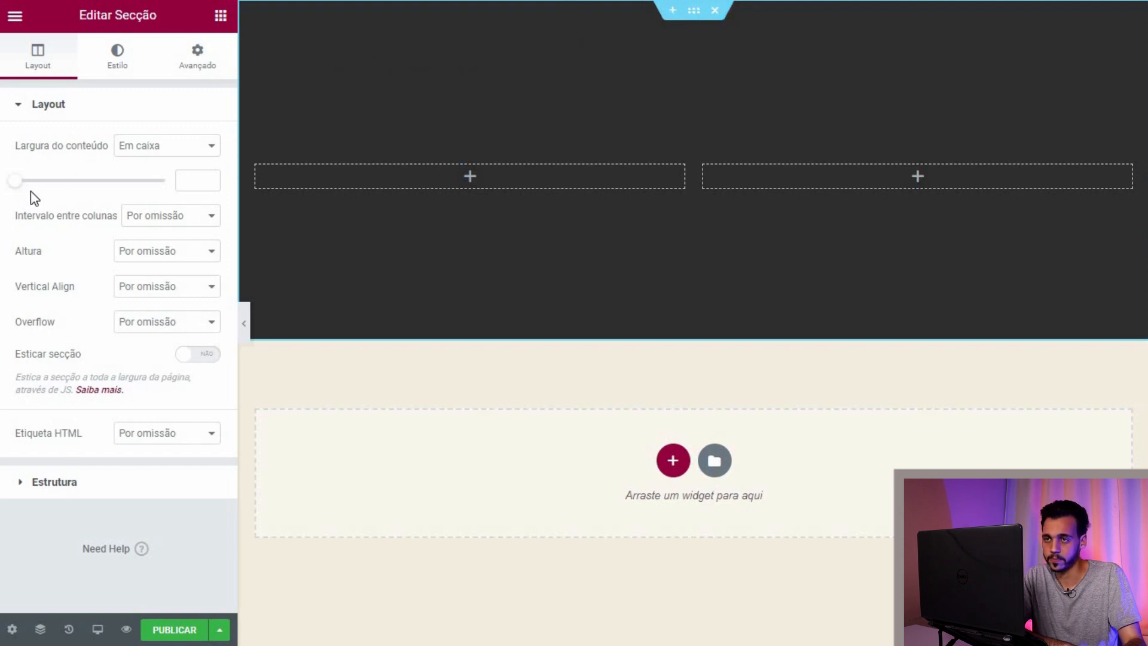
{"action": "left_click_drag", "start_coordinate": [24, 183], "coordinate": [24, 185]}
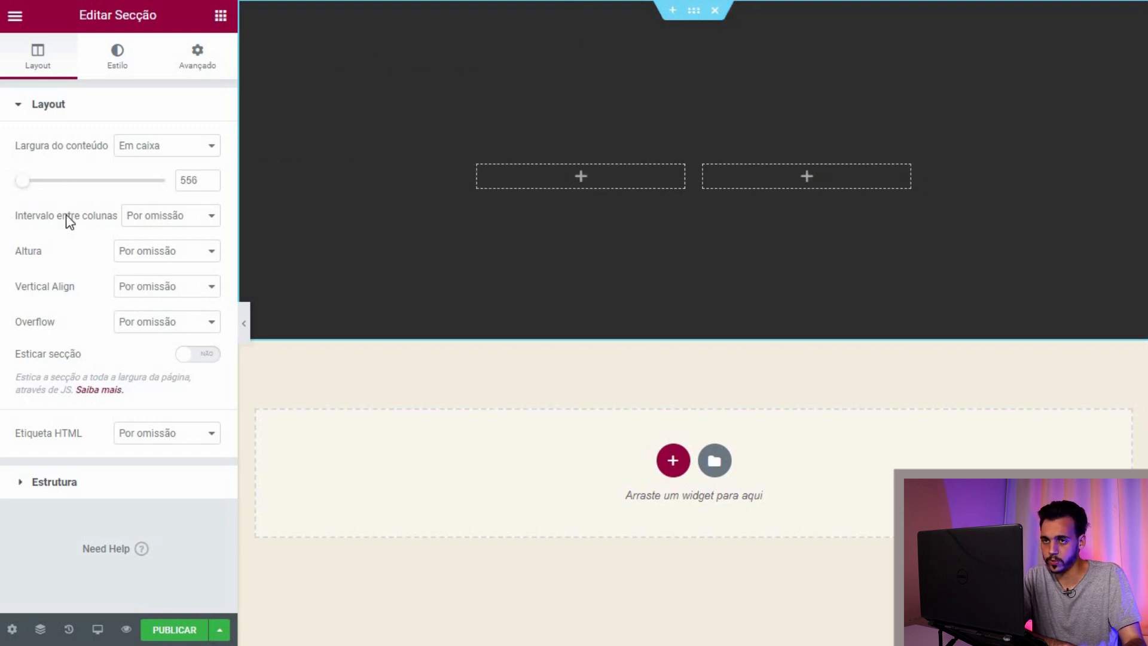
{"action": "key", "text": "ctrl+z"}
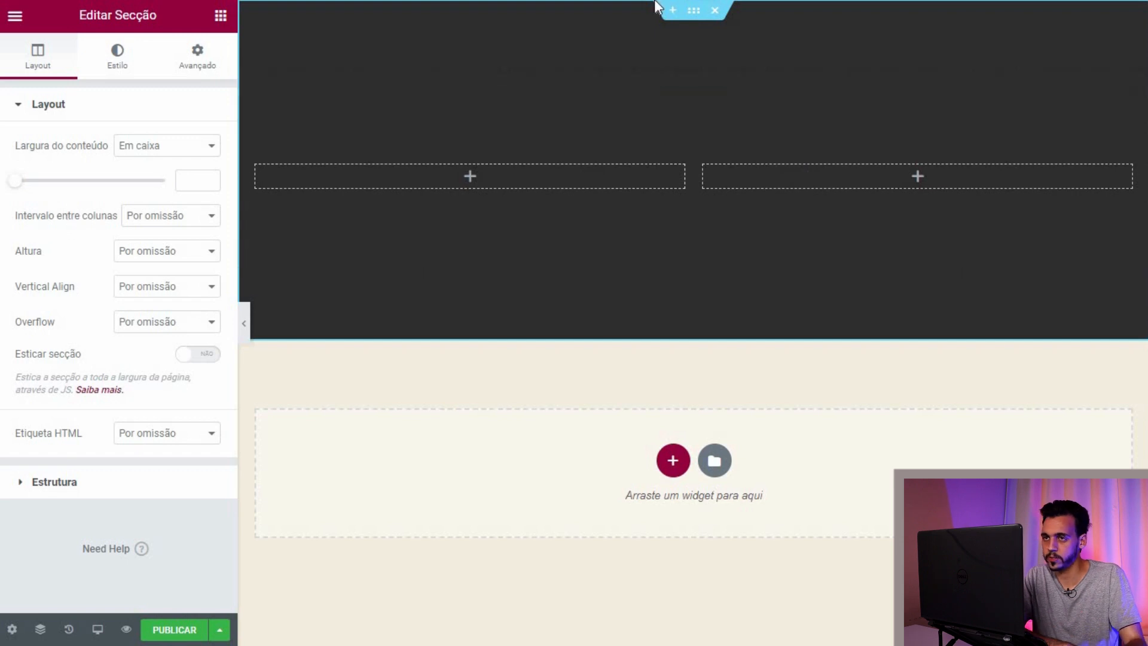
{"action": "left_click", "coordinate": [202, 60]}
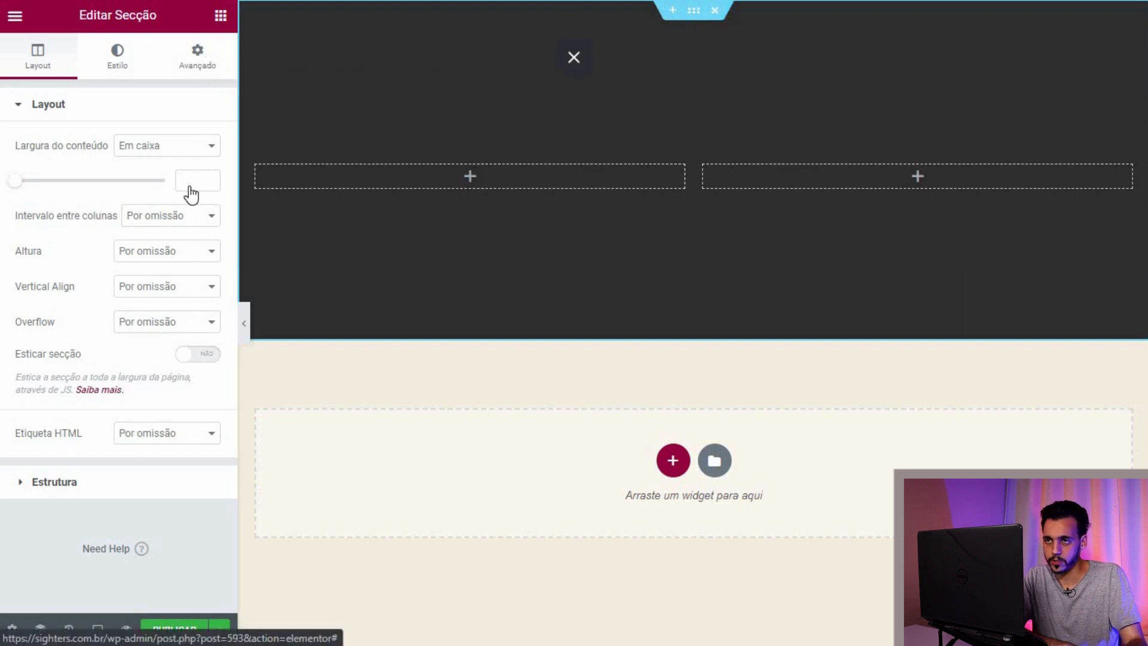
{"action": "left_click", "coordinate": [198, 254]}
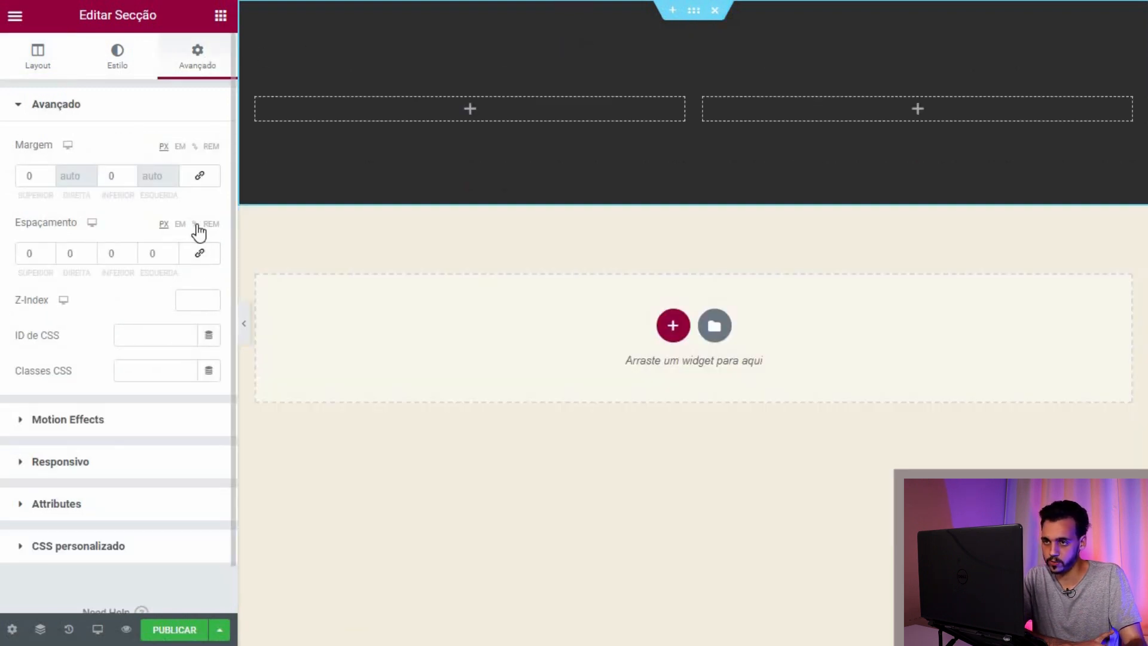
{"action": "key", "text": "ctrl+z"}
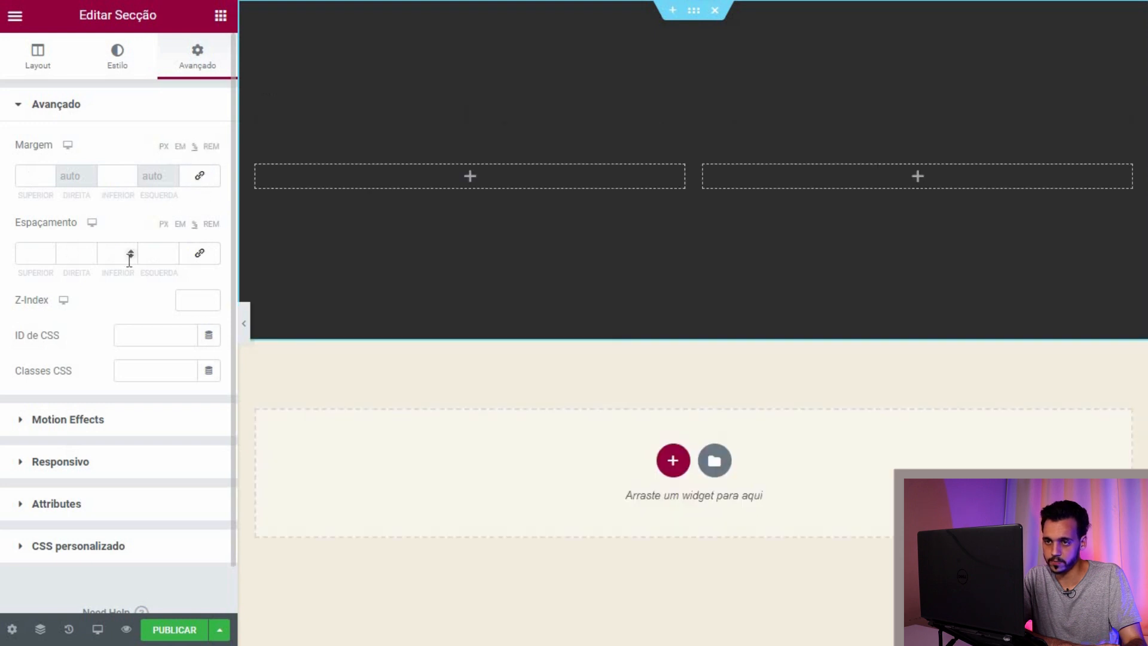
{"action": "left_click", "coordinate": [128, 255]}
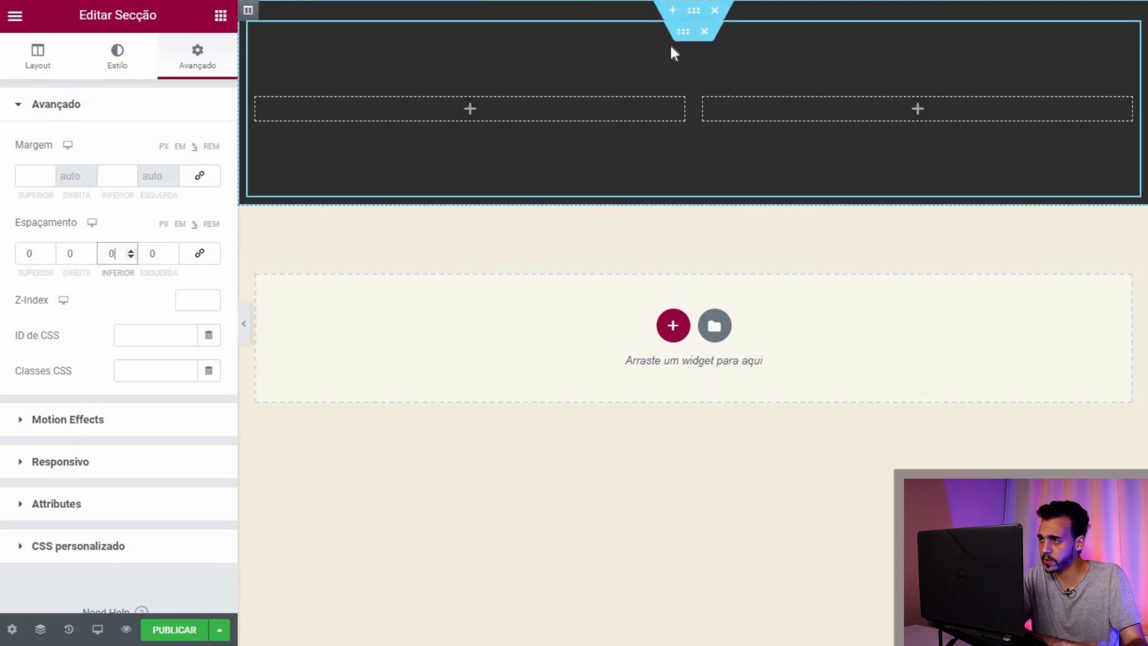
{"action": "left_click", "coordinate": [221, 15]}
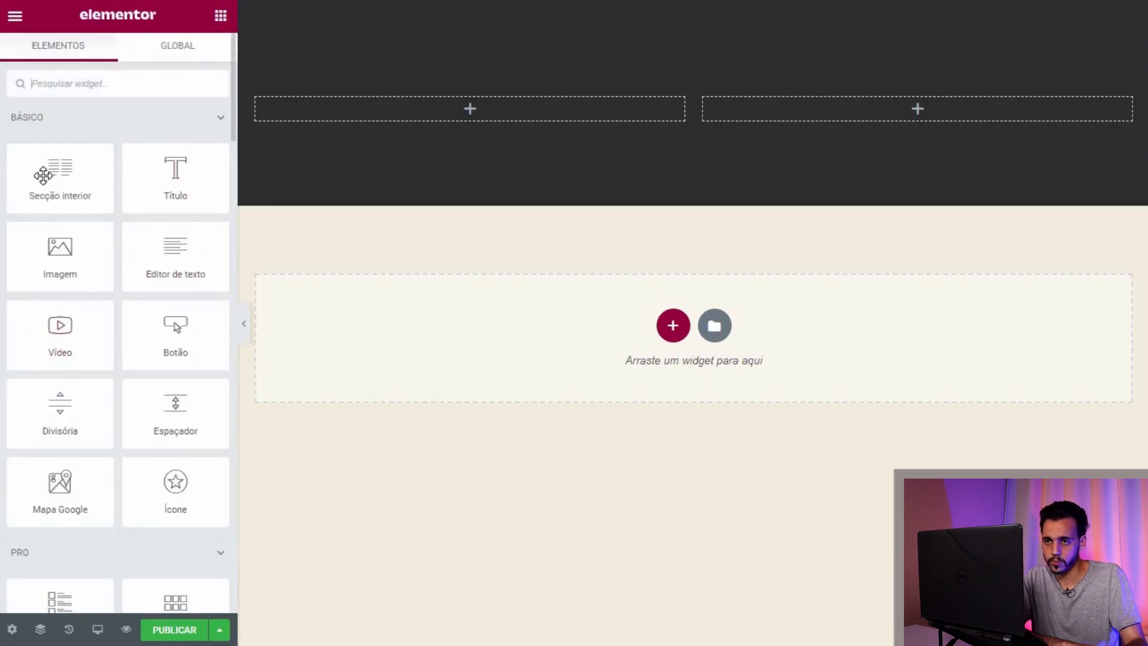
Step: Drag an inner section and a heading widget into the dark footer section
{"action": "left_click_drag", "start_coordinate": [94, 173], "coordinate": [559, 120]}
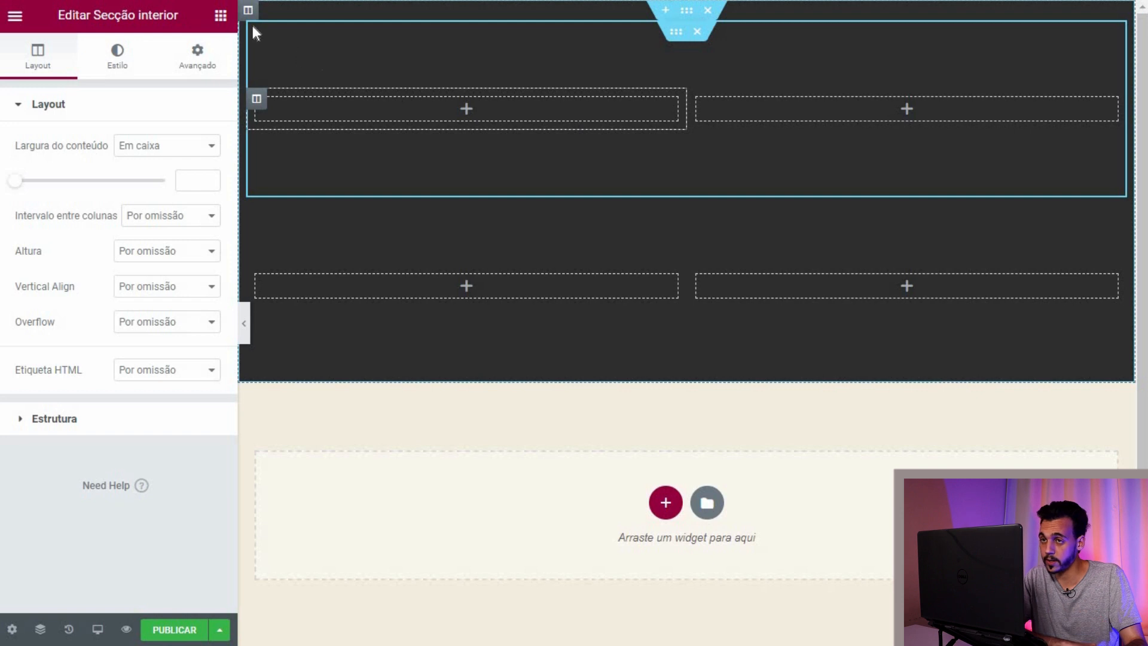
{"action": "left_click", "coordinate": [220, 15]}
{"action": "left_click_drag", "start_coordinate": [176, 177], "coordinate": [623, 39]}
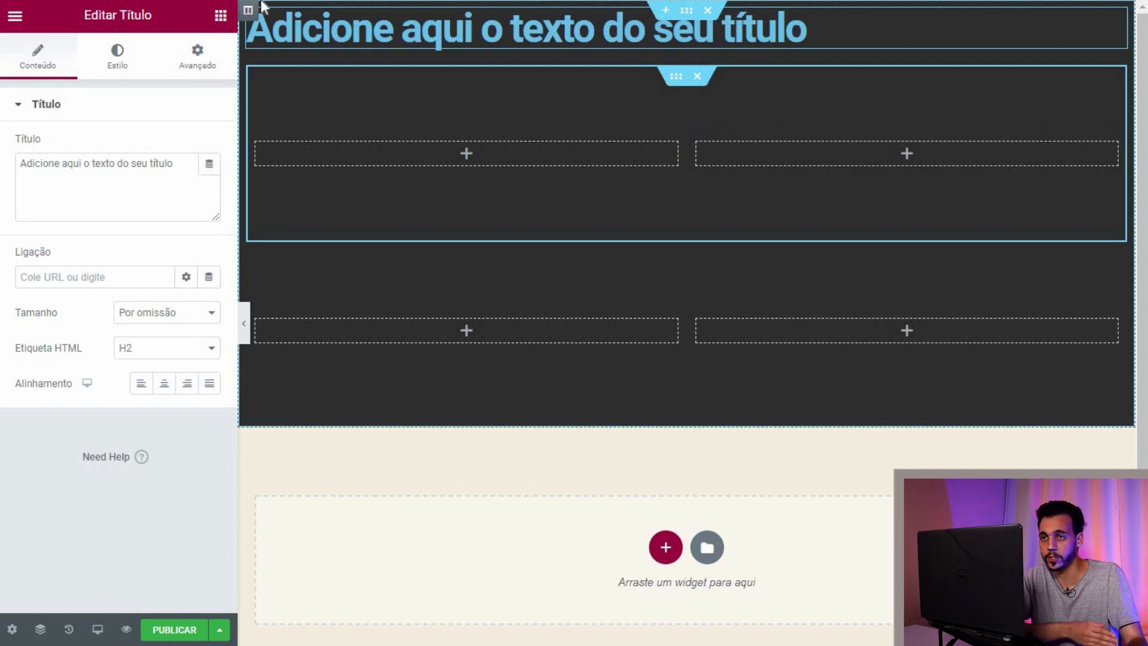
Step: Delete the extra inner section and bring up the heading's Style settings
{"action": "left_click", "coordinate": [220, 15]}
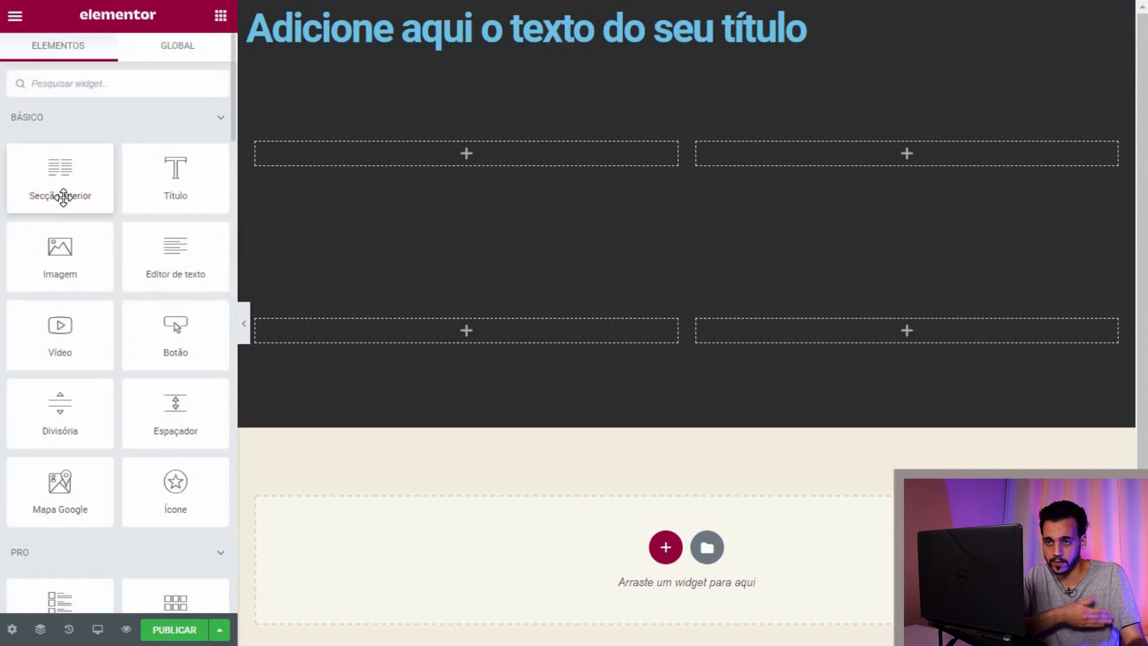
{"action": "mouse_move", "coordinate": [695, 80]}
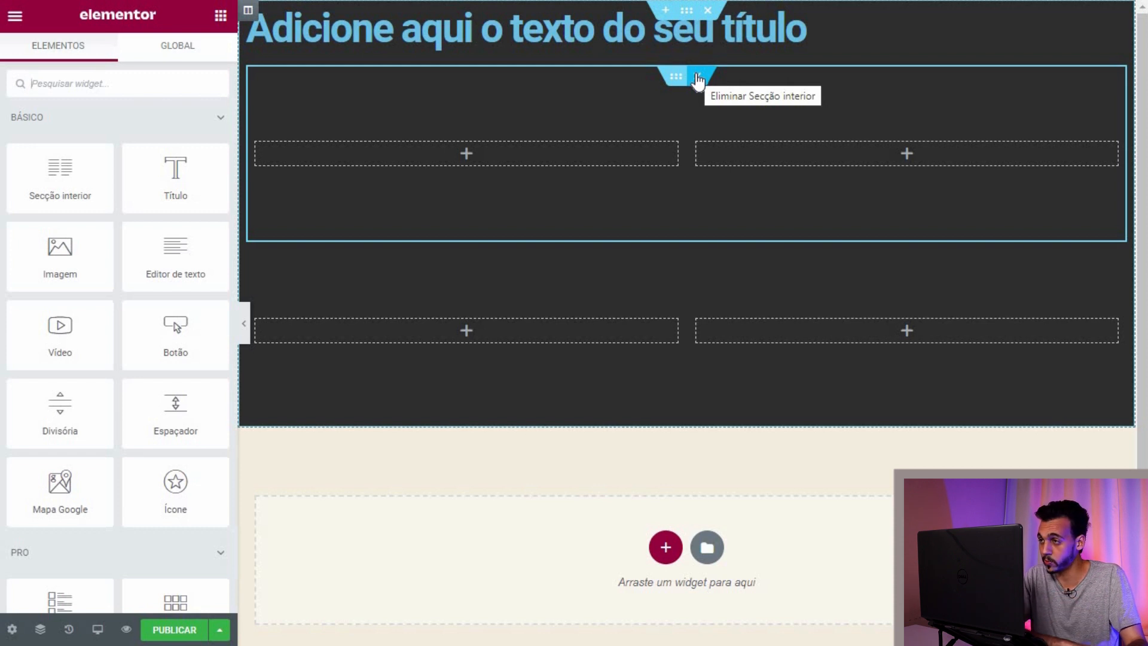
{"action": "left_click", "coordinate": [697, 76]}
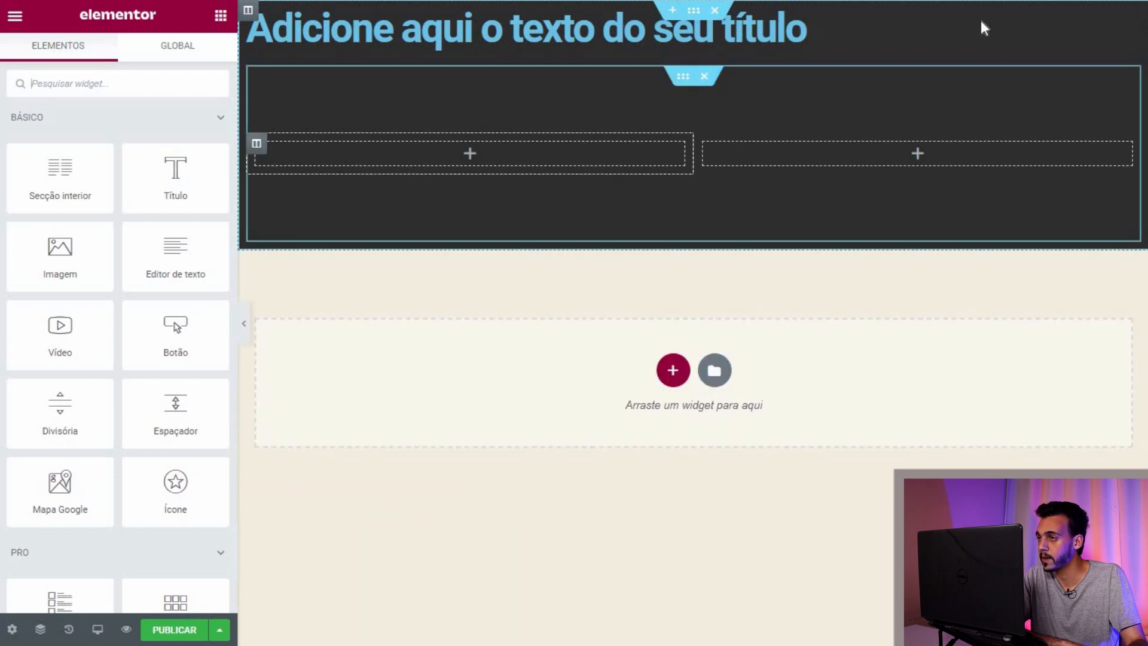
{"action": "left_click", "coordinate": [1127, 18]}
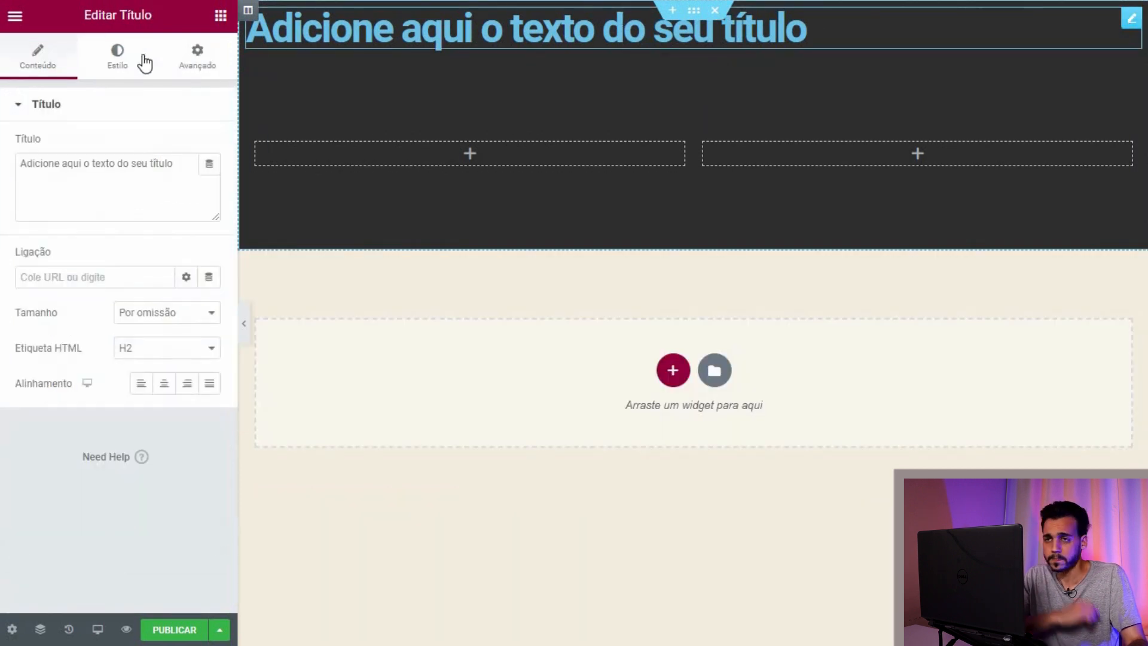
{"action": "left_click", "coordinate": [118, 58]}
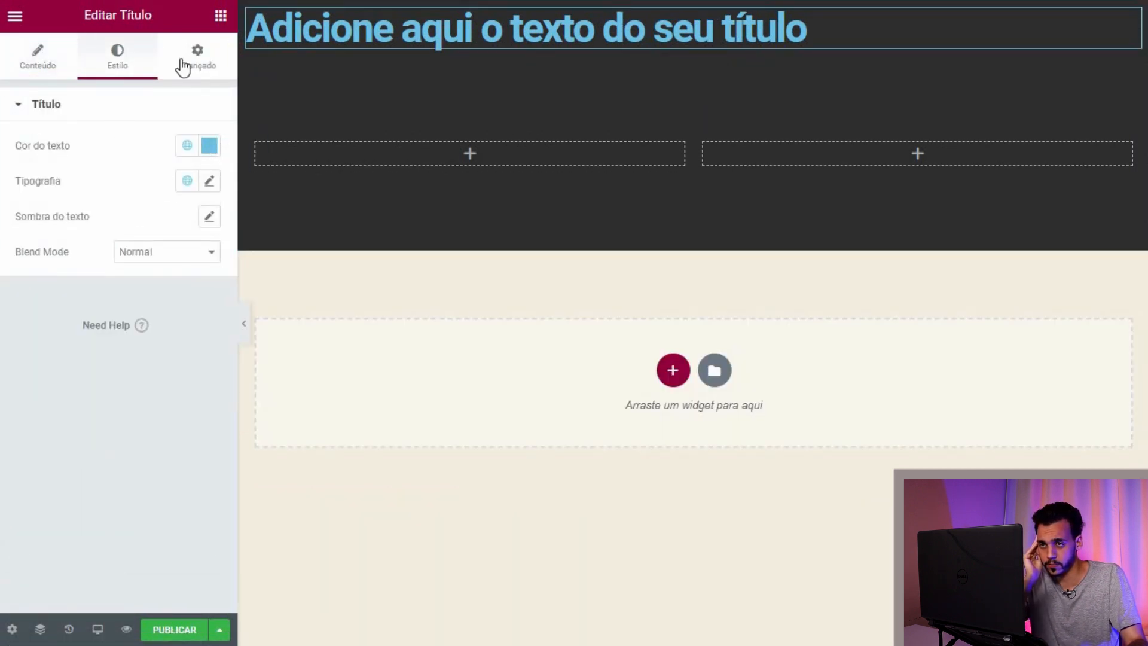
{"action": "left_click", "coordinate": [182, 103]}
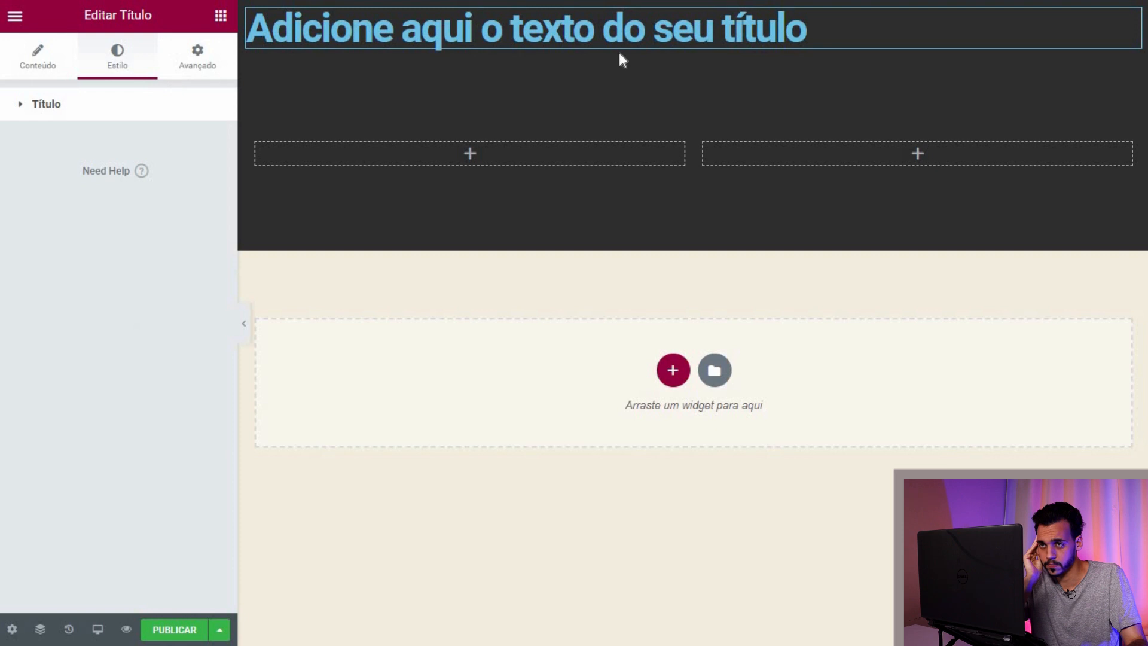
{"action": "right_click", "coordinate": [1097, 77]}
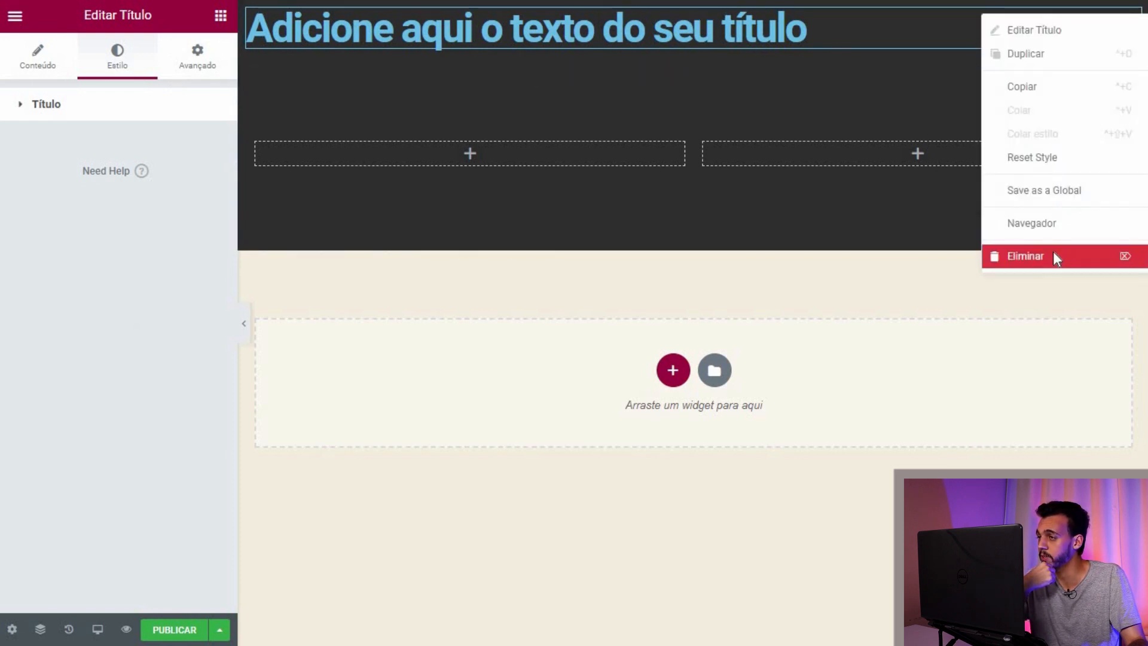
Step: Delete the placeholder heading and place the logo image from the media library in the left column
{"action": "left_click", "coordinate": [1054, 257]}
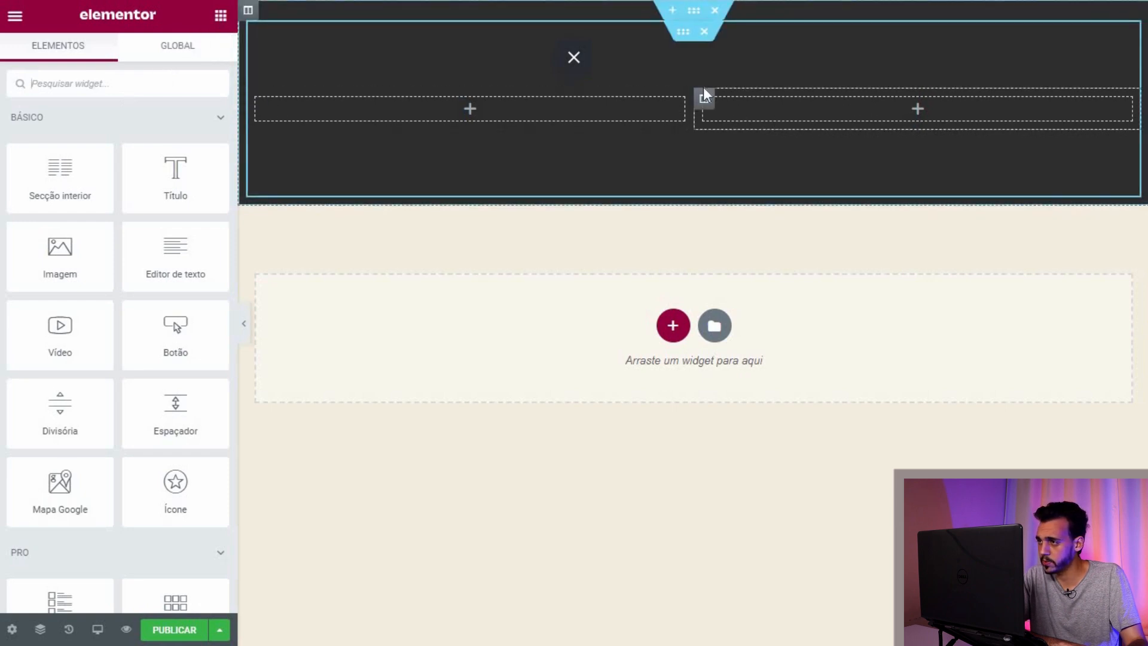
{"action": "left_click_drag", "start_coordinate": [45, 254], "coordinate": [412, 103]}
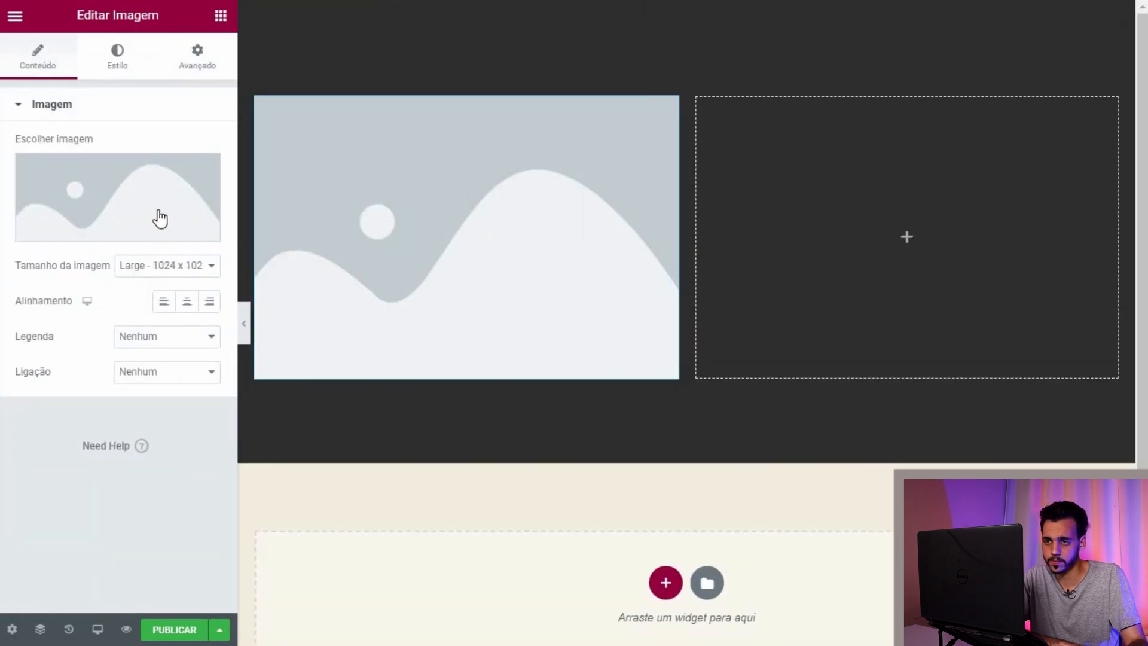
{"action": "left_click", "coordinate": [152, 230]}
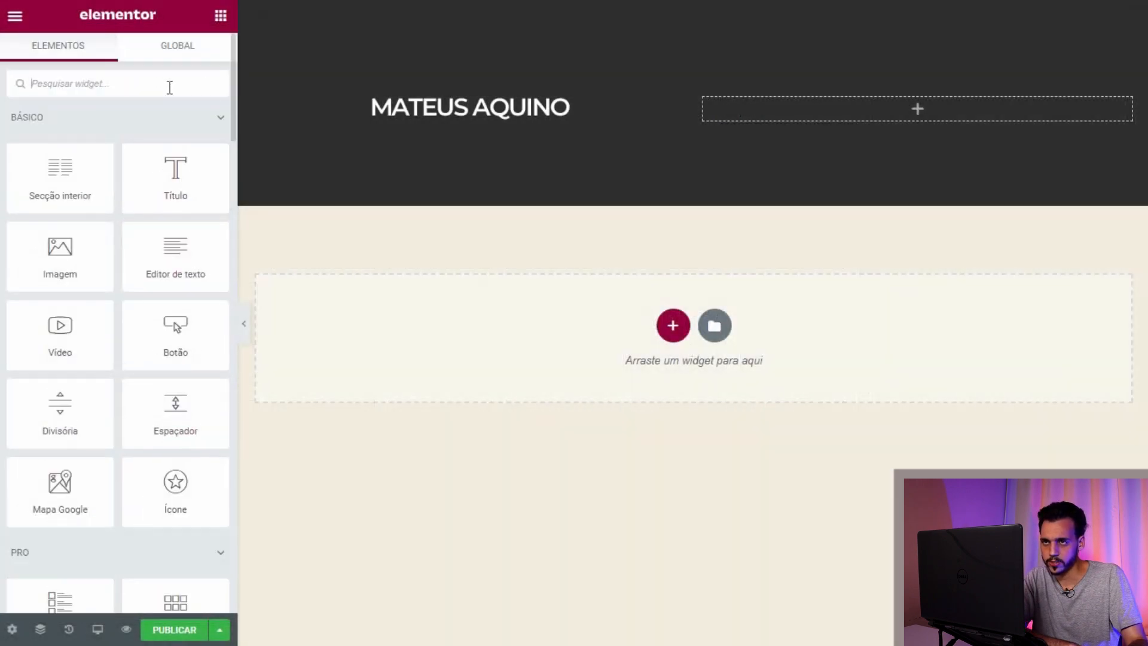
Step: Browse the widget panel down to the Header, Footer & Blocks widgets
{"action": "type", "text": "men"}
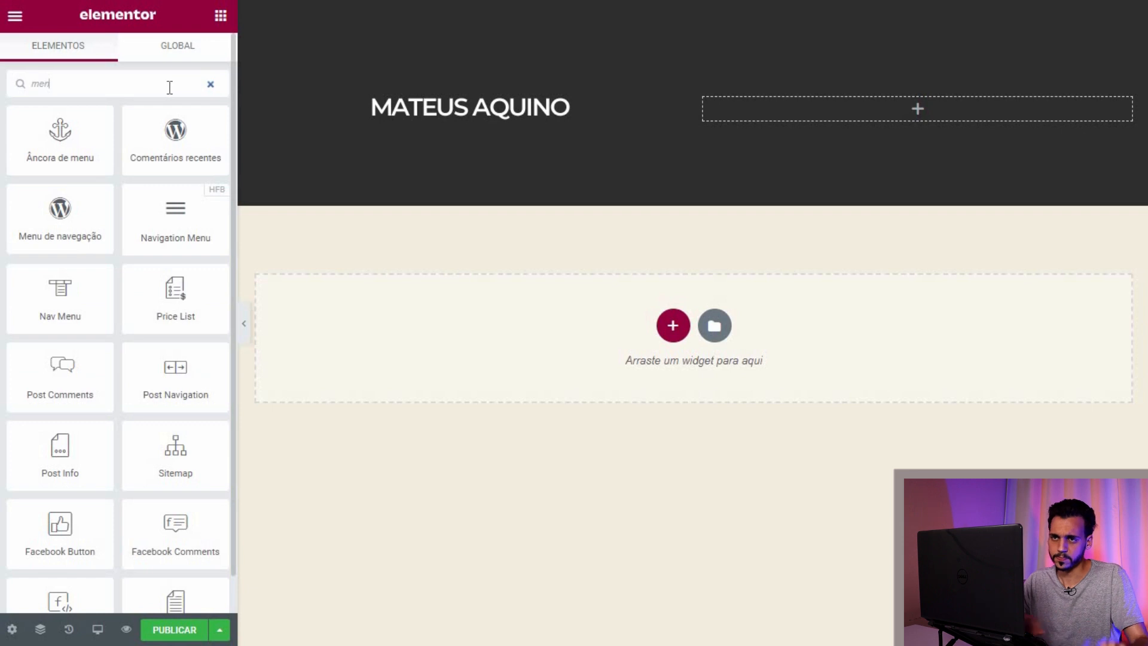
{"action": "key", "text": "BackSpace"}
{"action": "key", "text": "BackSpace"}
{"action": "key", "text": "BackSpace"}
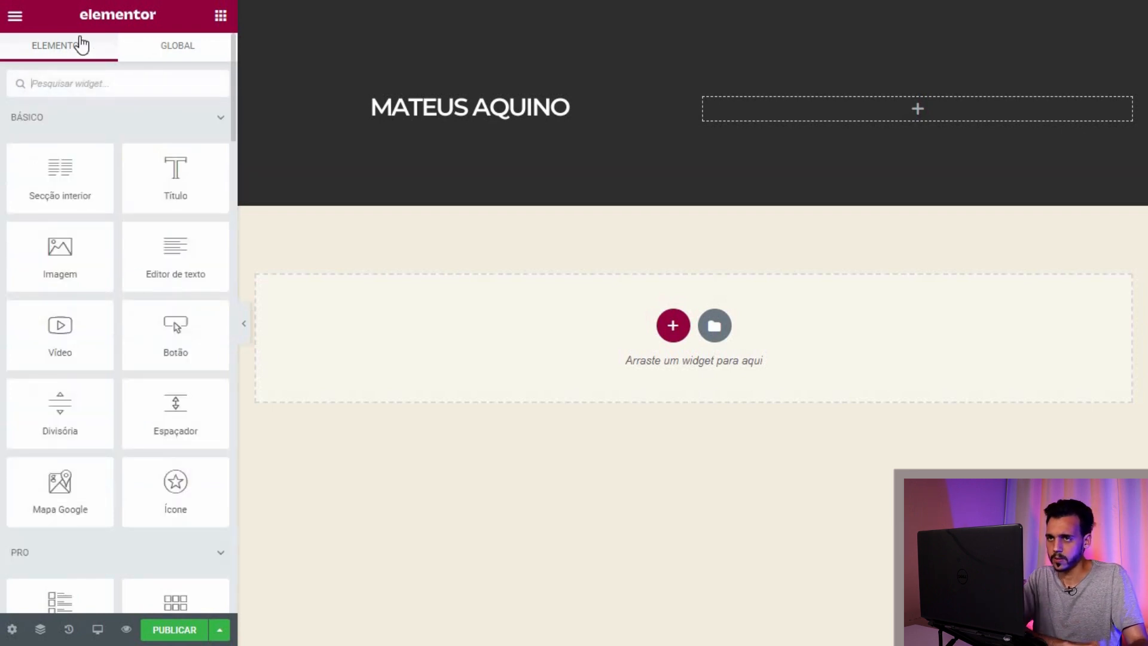
{"action": "scroll", "coordinate": [195, 150], "scroll_direction": "down", "scroll_amount": 15}
{"action": "scroll", "coordinate": [195, 180], "scroll_direction": "down", "scroll_amount": 15}
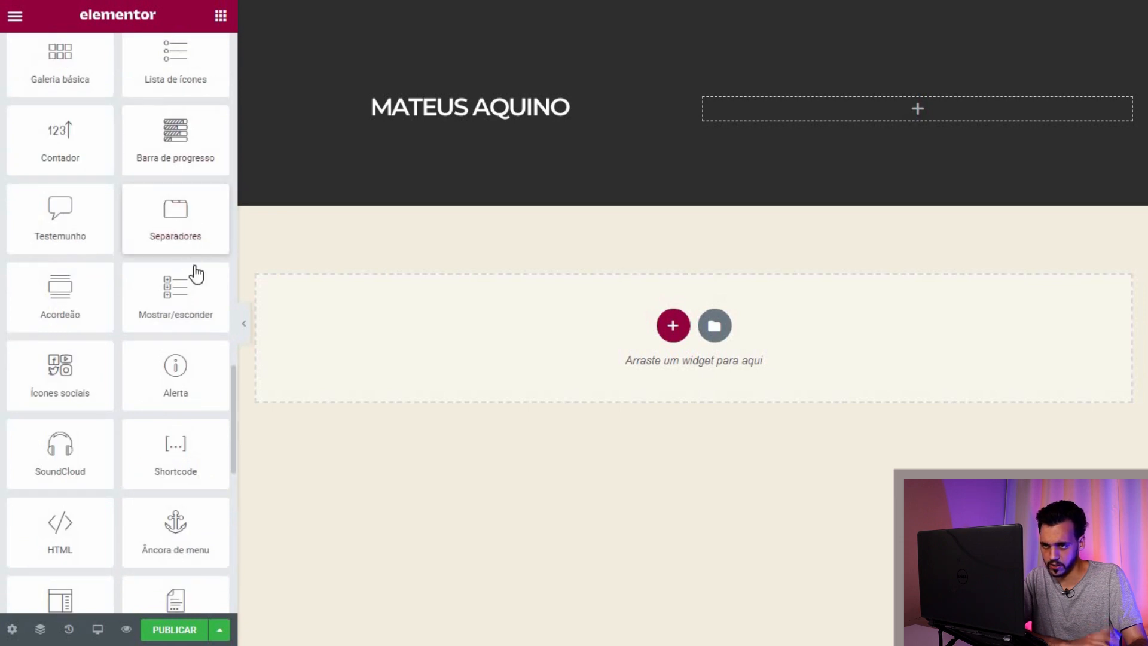
{"action": "scroll", "coordinate": [179, 257], "scroll_direction": "down", "scroll_amount": 5}
{"action": "scroll", "coordinate": [171, 245], "scroll_direction": "down", "scroll_amount": 4}
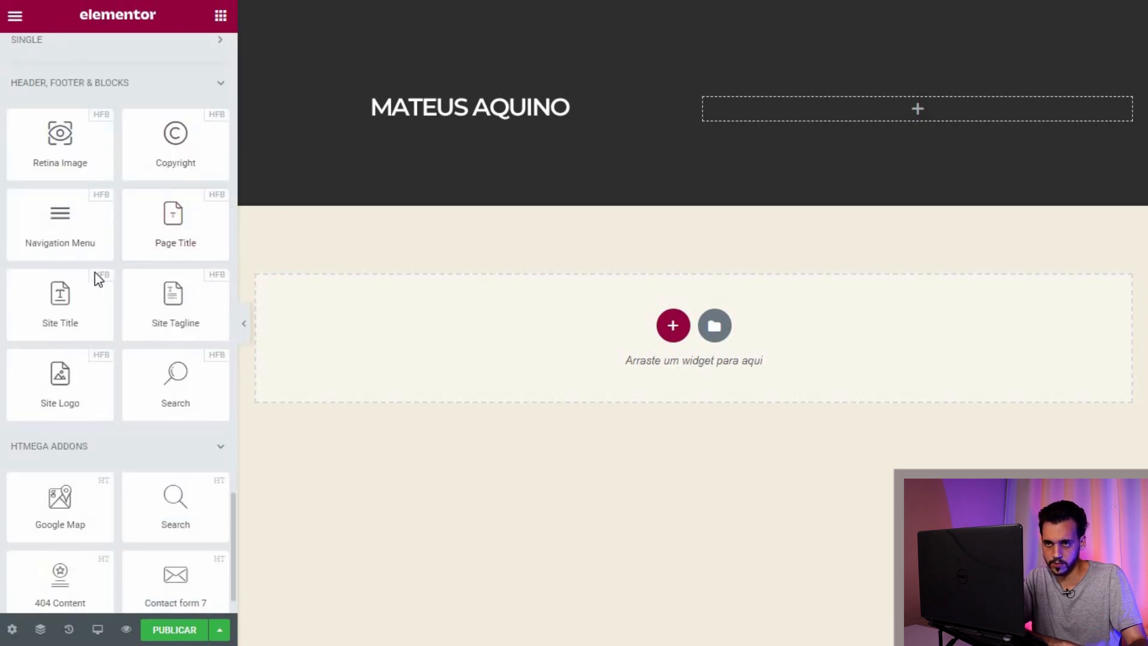
{"action": "scroll", "coordinate": [94, 272], "scroll_direction": "up", "scroll_amount": 2}
Step: Add a Navigation Menu to the right column using Menu Teste Video
{"action": "left_click_drag", "start_coordinate": [90, 285], "coordinate": [841, 109]}
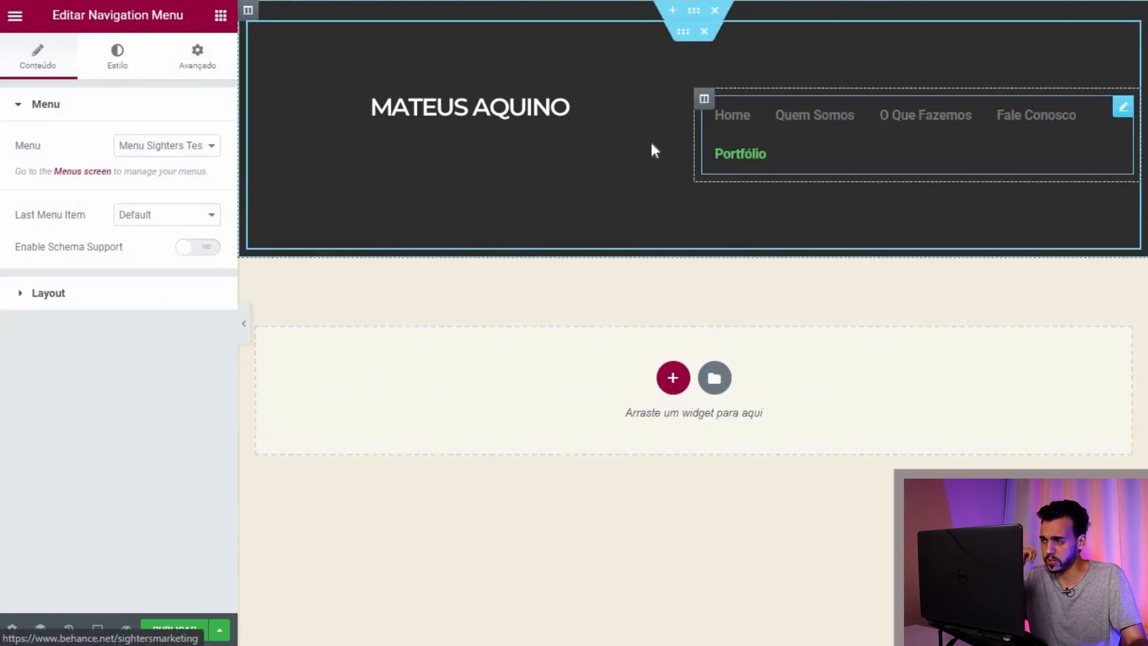
{"action": "left_click", "coordinate": [207, 153]}
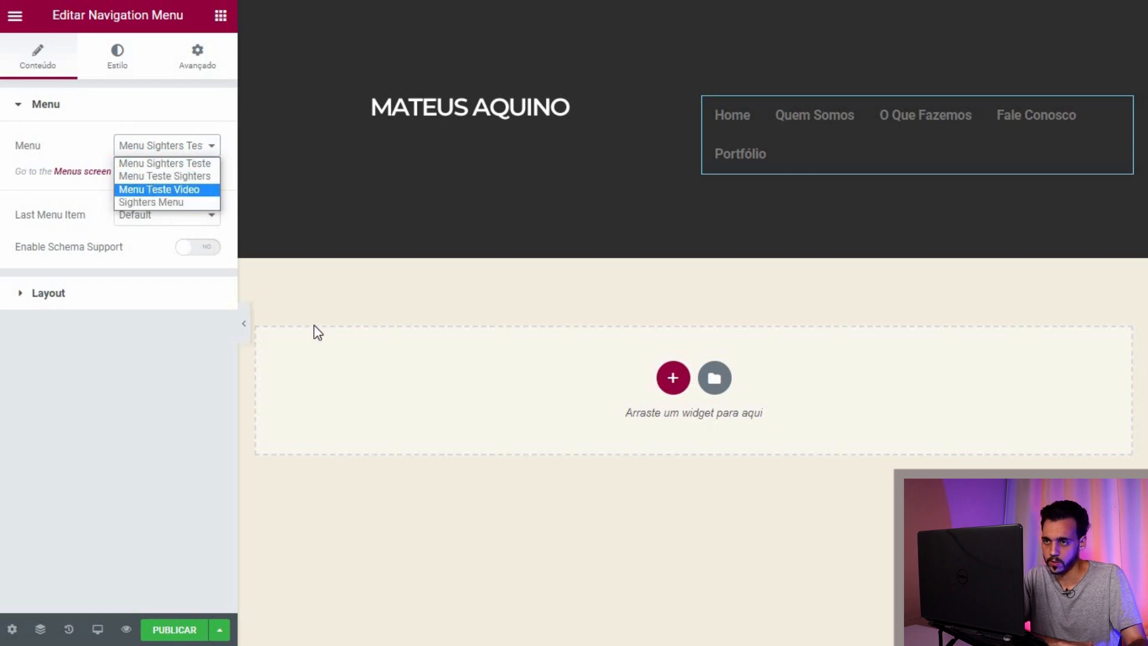
{"action": "left_click", "coordinate": [167, 185]}
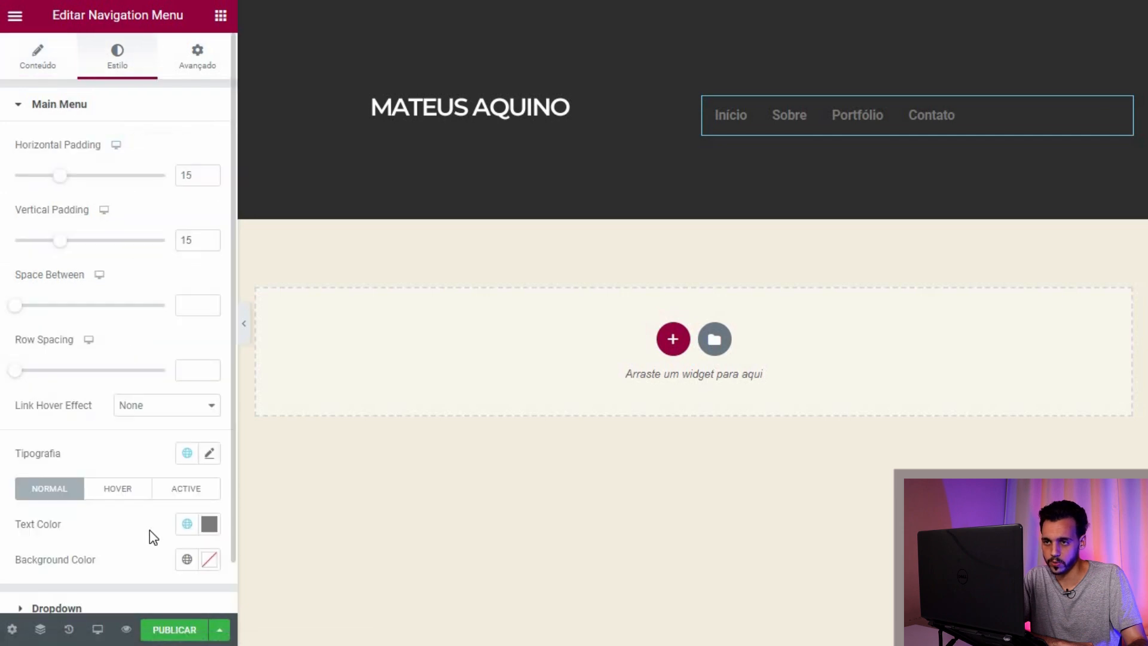
Step: Set the main menu text colour to #FFFFFF and select the dark section
{"action": "left_click", "coordinate": [209, 524]}
{"action": "type", "text": "#FFFFFF"}
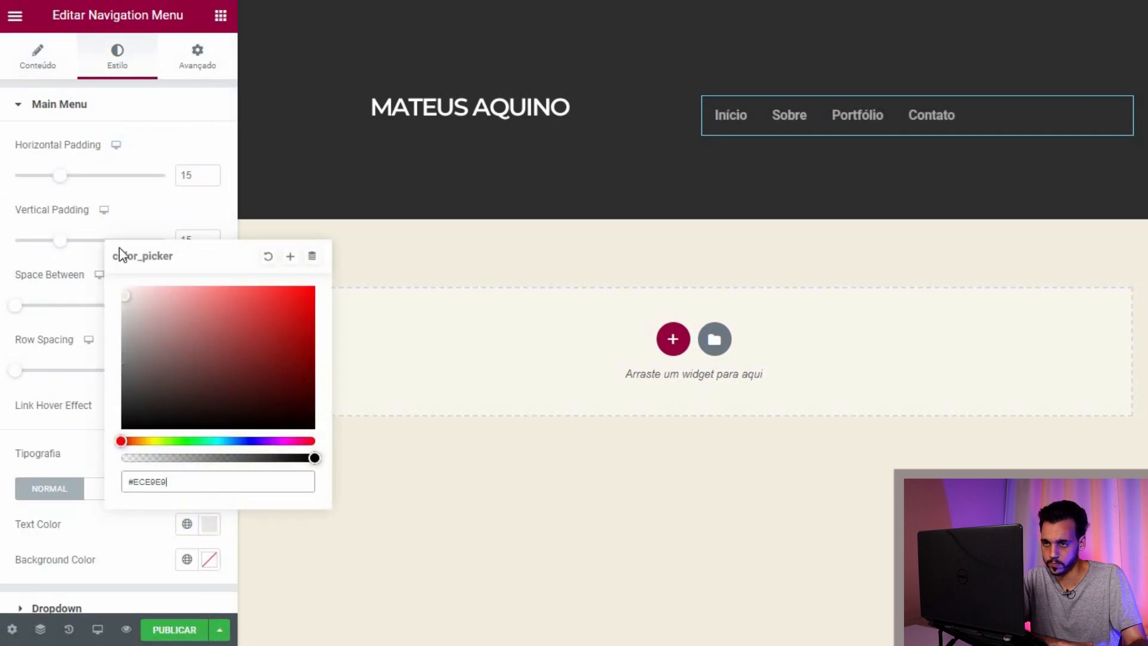
{"action": "left_click", "coordinate": [193, 119]}
{"action": "mouse_move", "coordinate": [686, 32]}
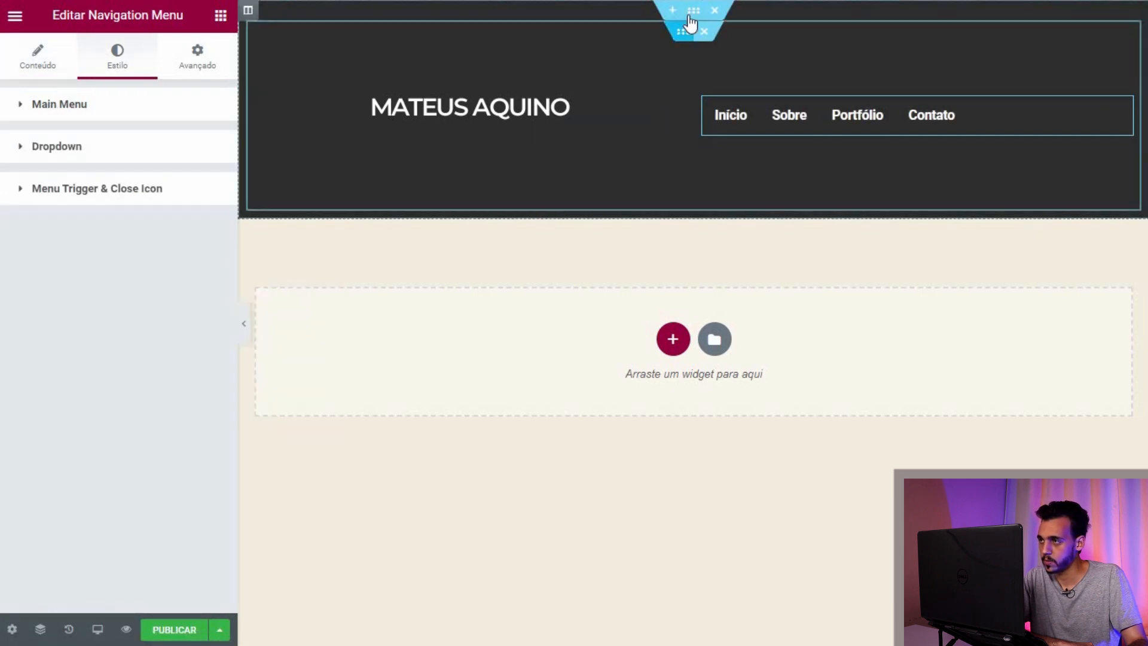
{"action": "left_click", "coordinate": [432, 189]}
{"action": "left_click", "coordinate": [197, 56]}
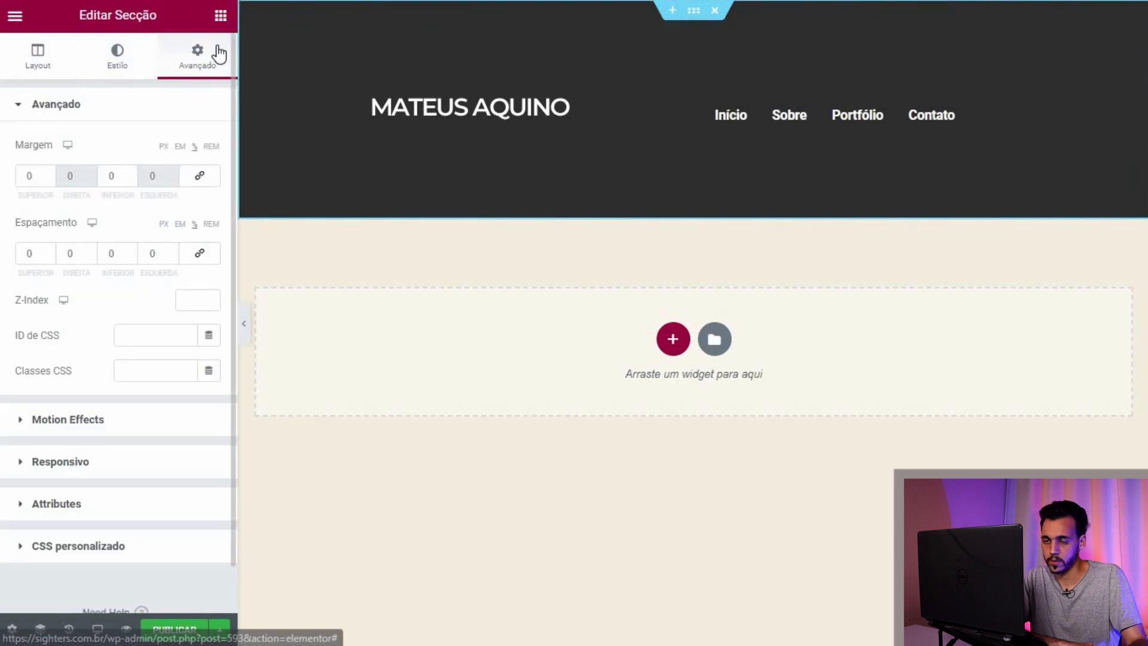
Step: Give the dark section a Min Height, initially shrunk to 36 px
{"action": "left_click", "coordinate": [38, 57]}
{"action": "left_click", "coordinate": [203, 255]}
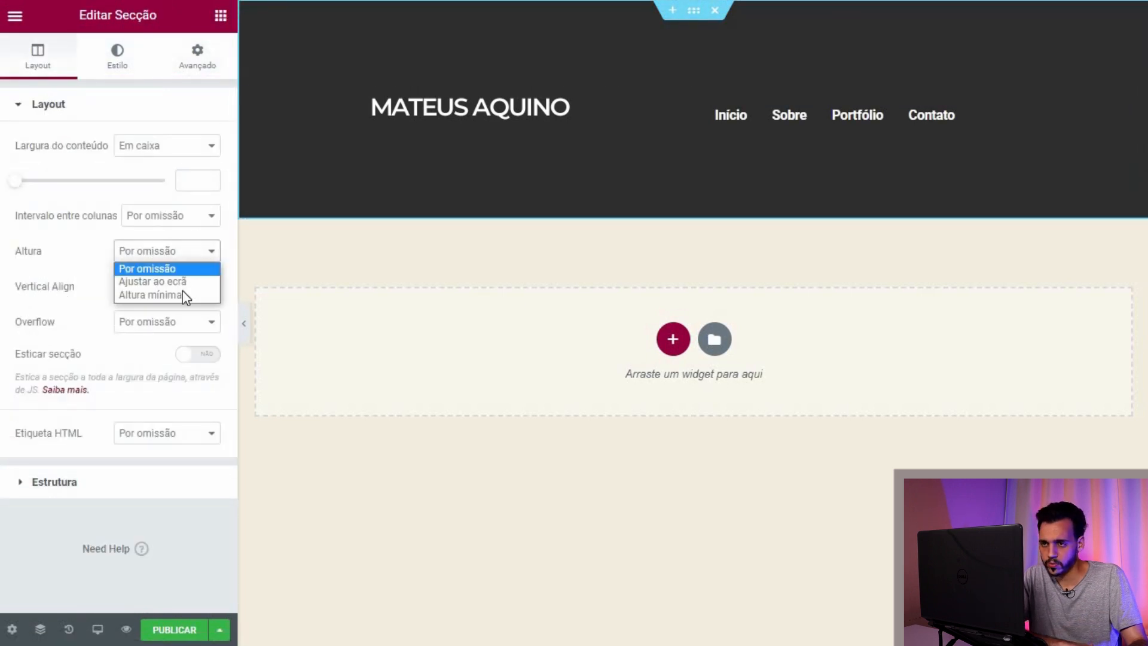
{"action": "left_click", "coordinate": [179, 295]}
{"action": "left_click_drag", "start_coordinate": [67, 315], "coordinate": [21, 316]}
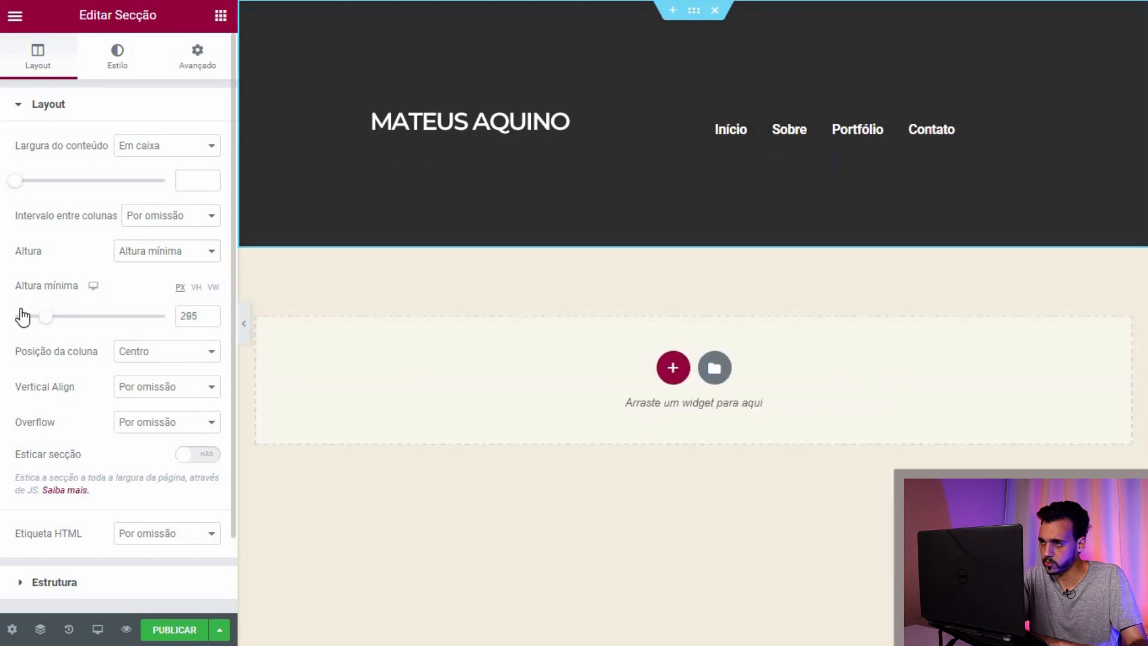
Step: Reset the inner section's margins and padding to zero
{"action": "left_click", "coordinate": [248, 173]}
{"action": "left_click", "coordinate": [196, 60]}
{"action": "left_click", "coordinate": [197, 178]}
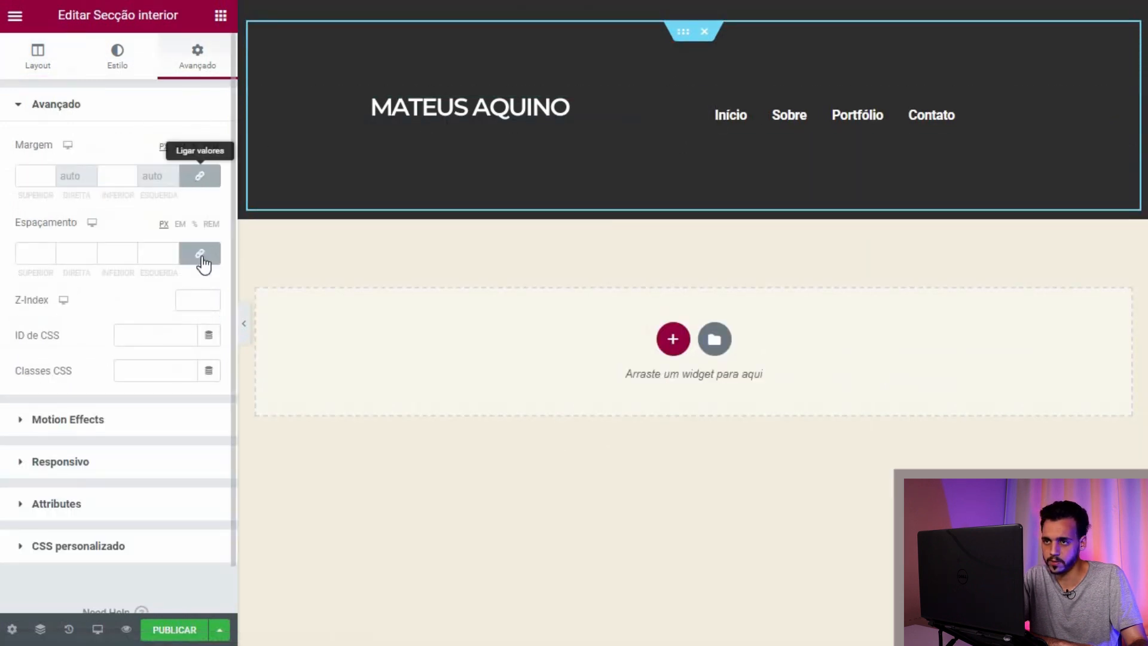
{"action": "left_click", "coordinate": [201, 255]}
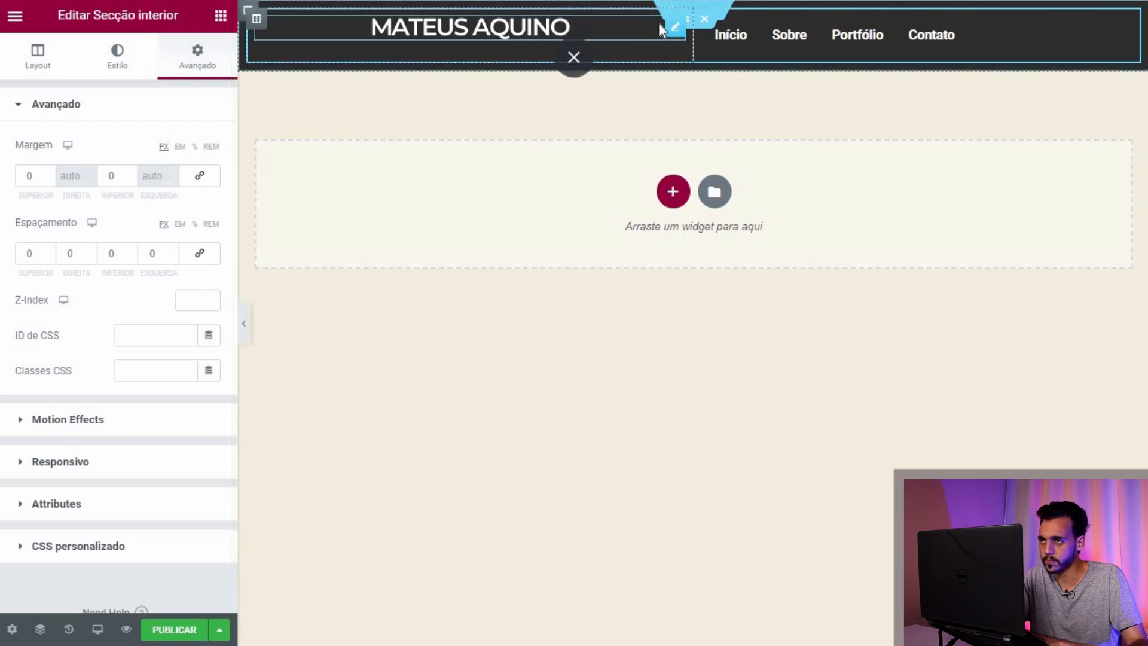
Step: Zero the logo's margins and padding, then add 2% top padding
{"action": "left_click", "coordinate": [674, 27]}
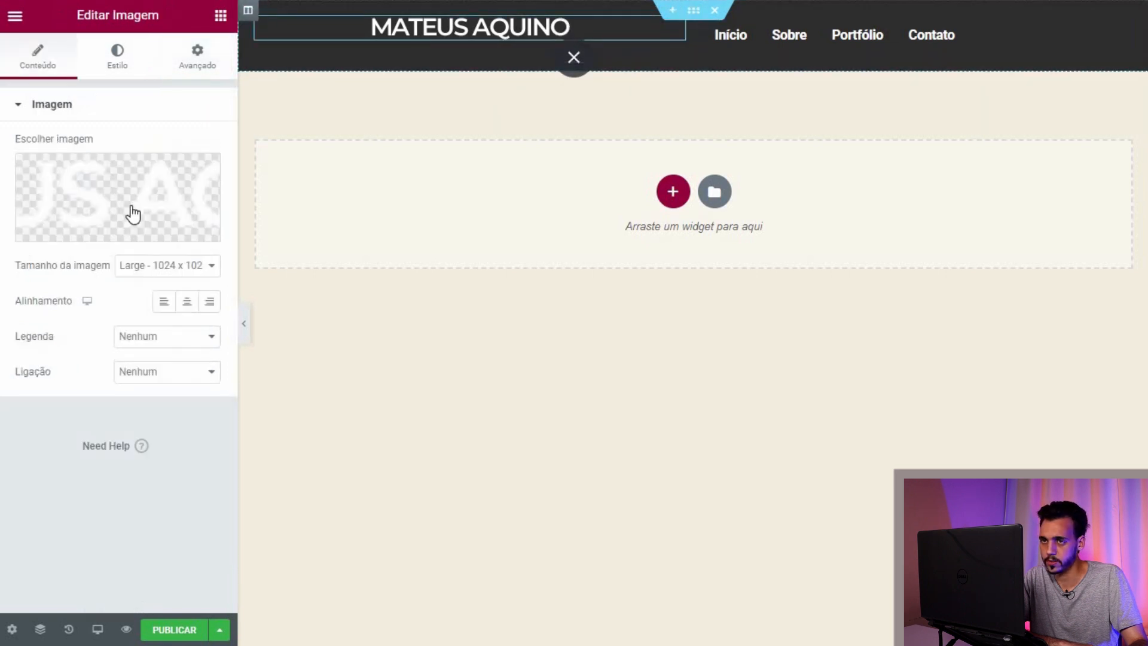
{"action": "left_click", "coordinate": [110, 60]}
{"action": "left_click", "coordinate": [180, 62]}
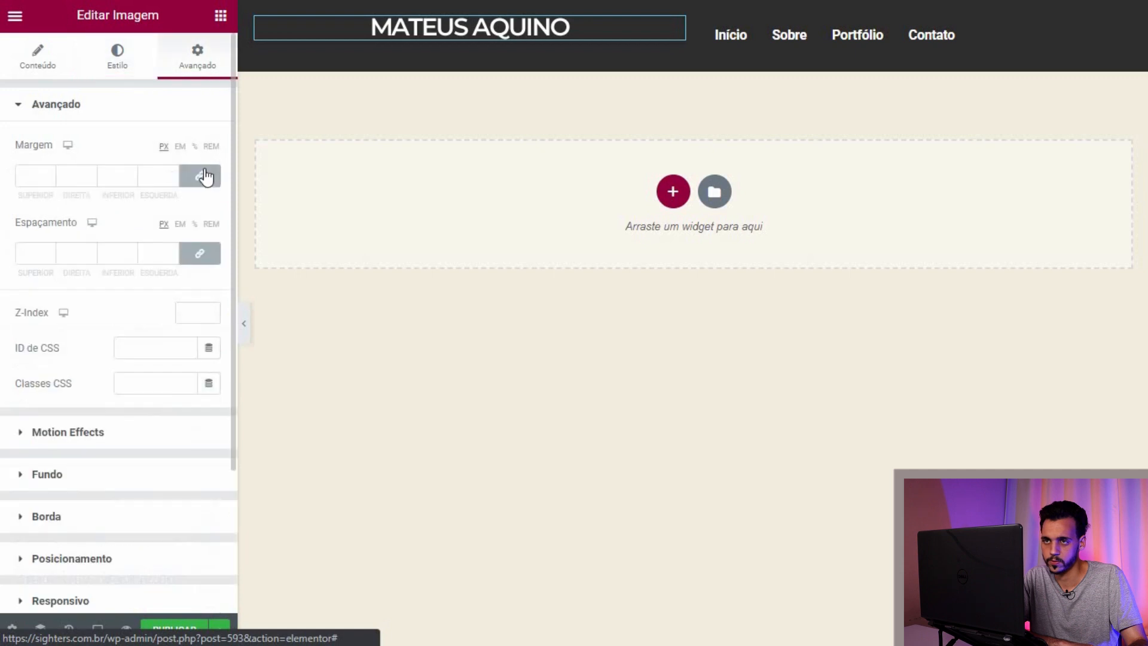
{"action": "left_click", "coordinate": [202, 175]}
{"action": "left_click", "coordinate": [199, 253]}
{"action": "left_click", "coordinate": [194, 225]}
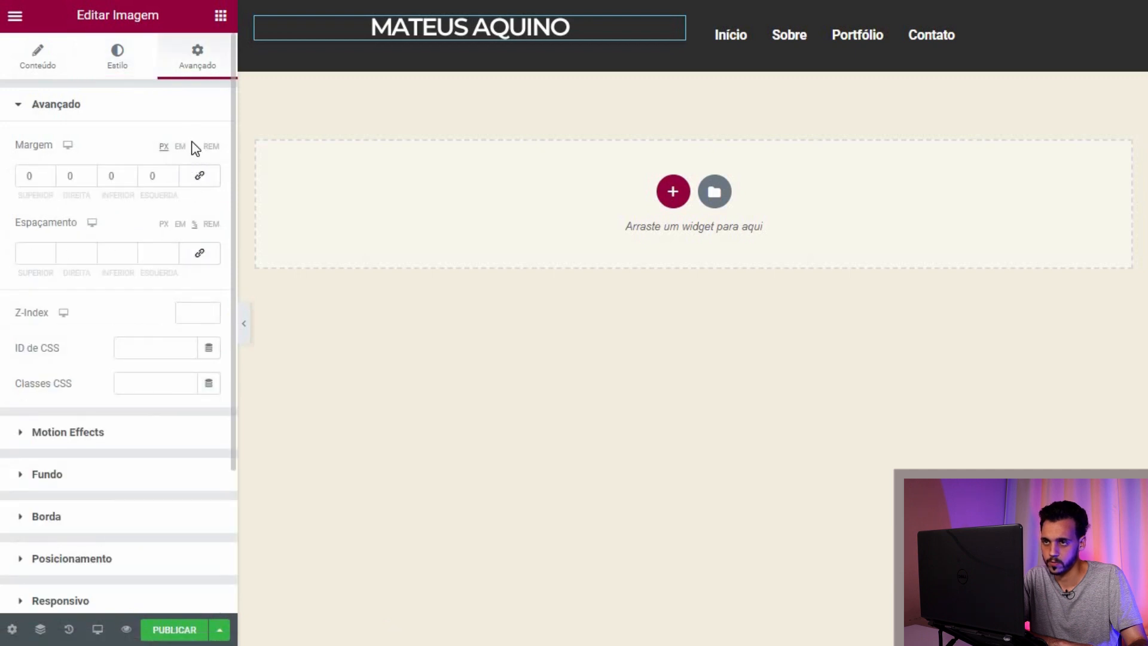
{"action": "left_click", "coordinate": [50, 251]}
{"action": "left_click", "coordinate": [49, 250]}
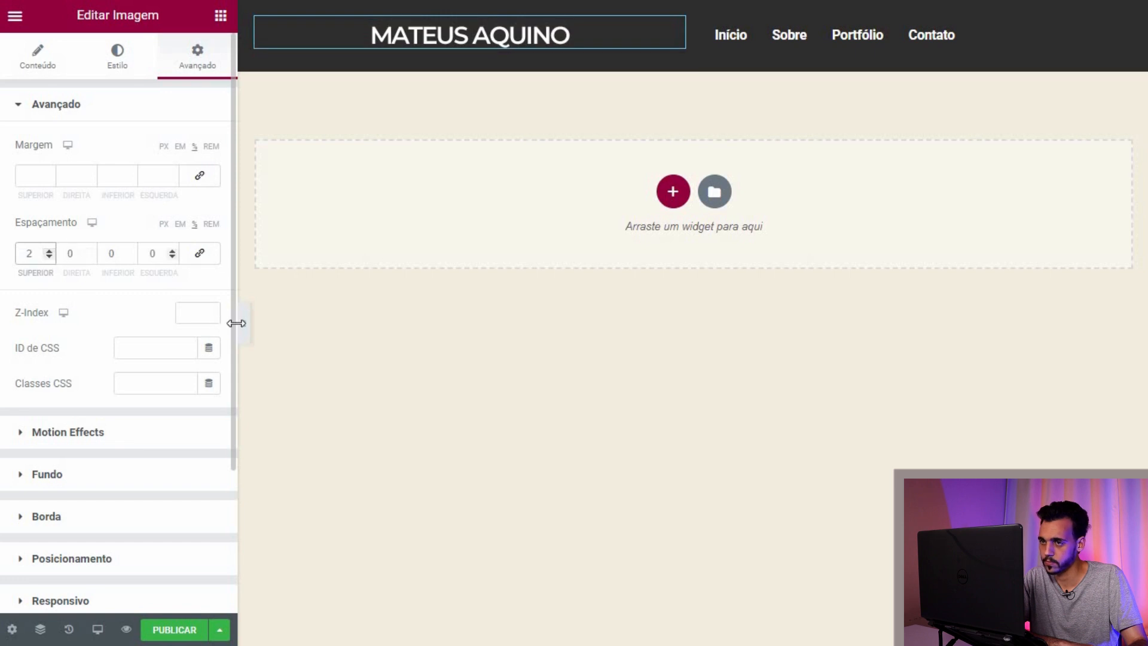
Step: Preview the layout and raise the dark section's minimum height to 295 px
{"action": "left_click", "coordinate": [246, 329]}
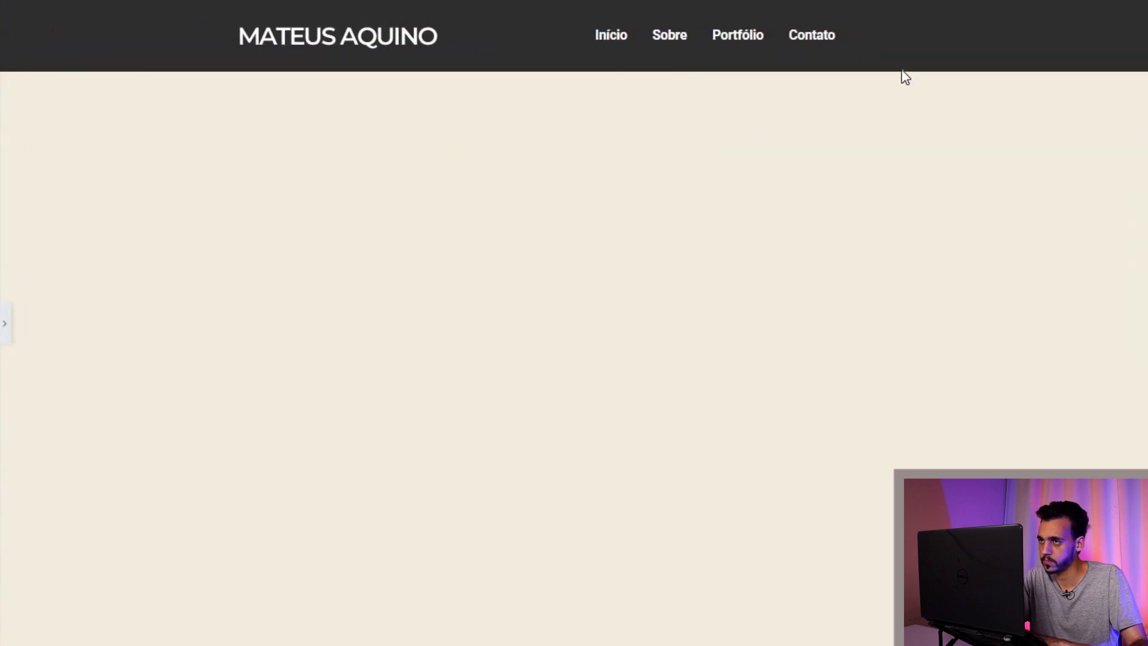
{"action": "left_click", "coordinate": [4, 329]}
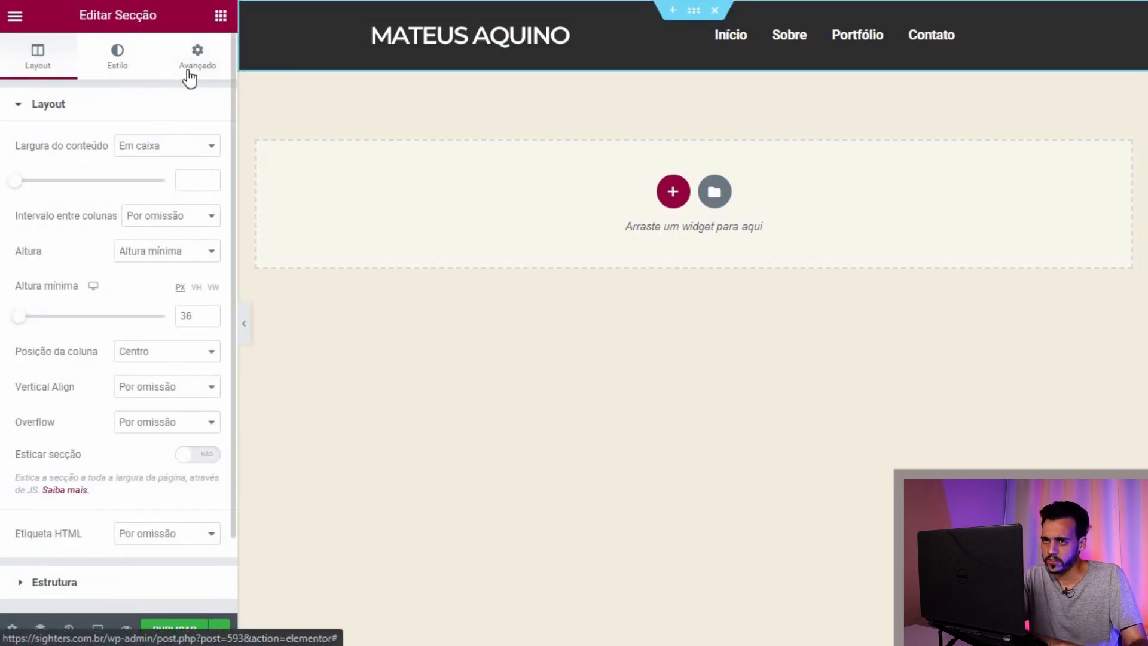
{"action": "left_click", "coordinate": [83, 61]}
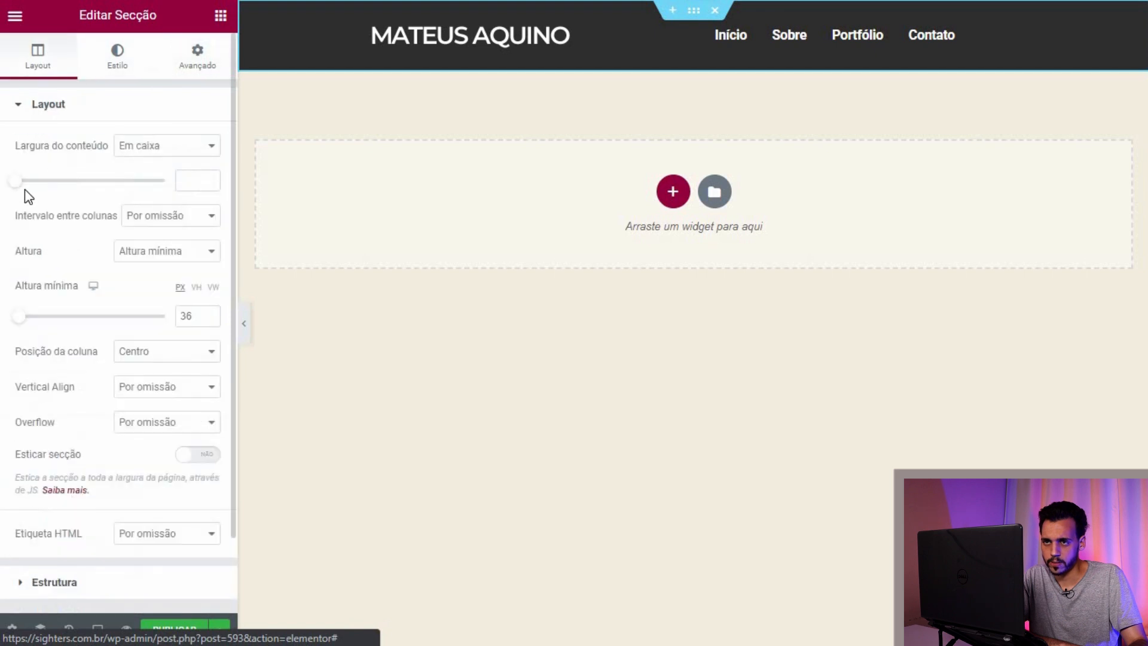
{"action": "left_click_drag", "start_coordinate": [24, 325], "coordinate": [50, 323]}
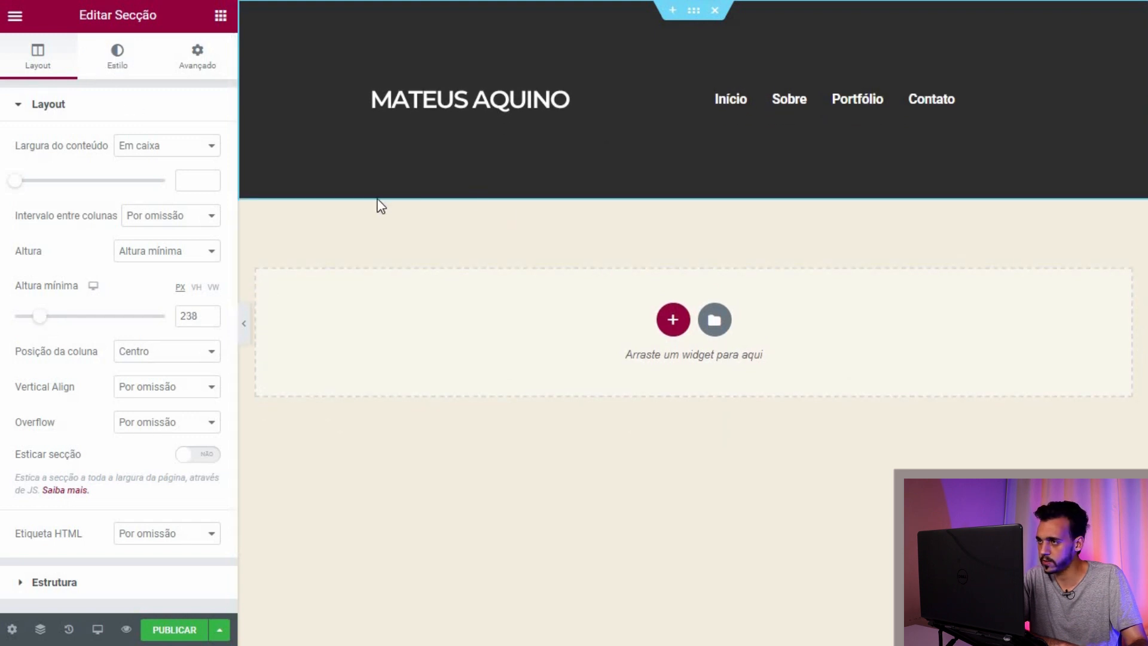
{"action": "left_click", "coordinate": [46, 317]}
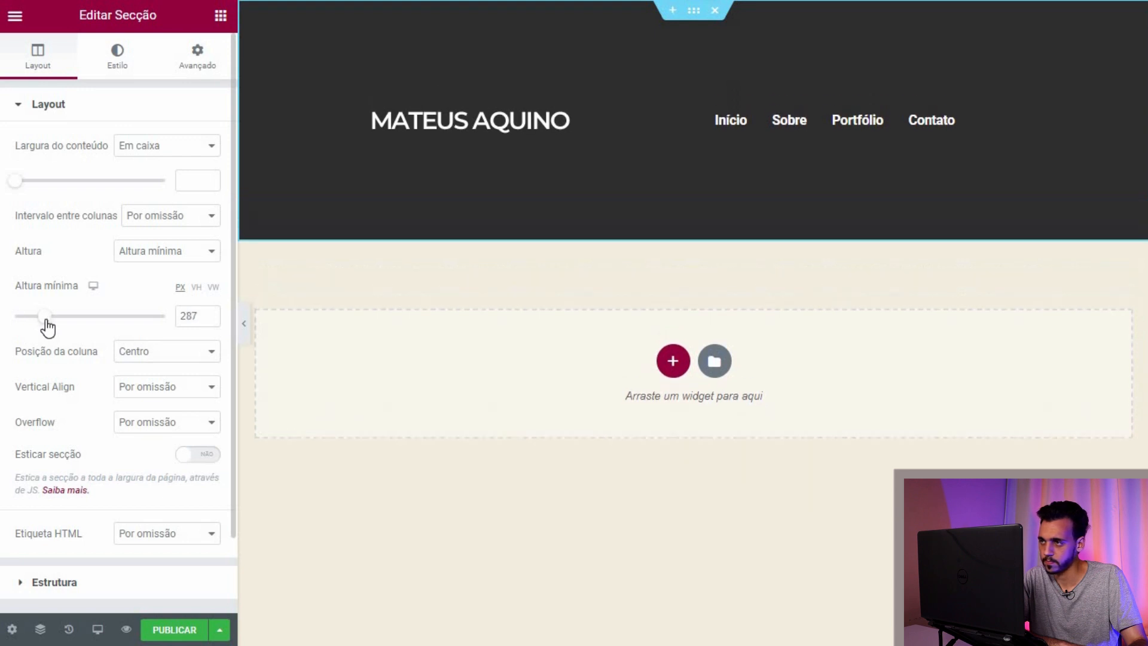
{"action": "left_click_drag", "start_coordinate": [48, 327], "coordinate": [48, 328]}
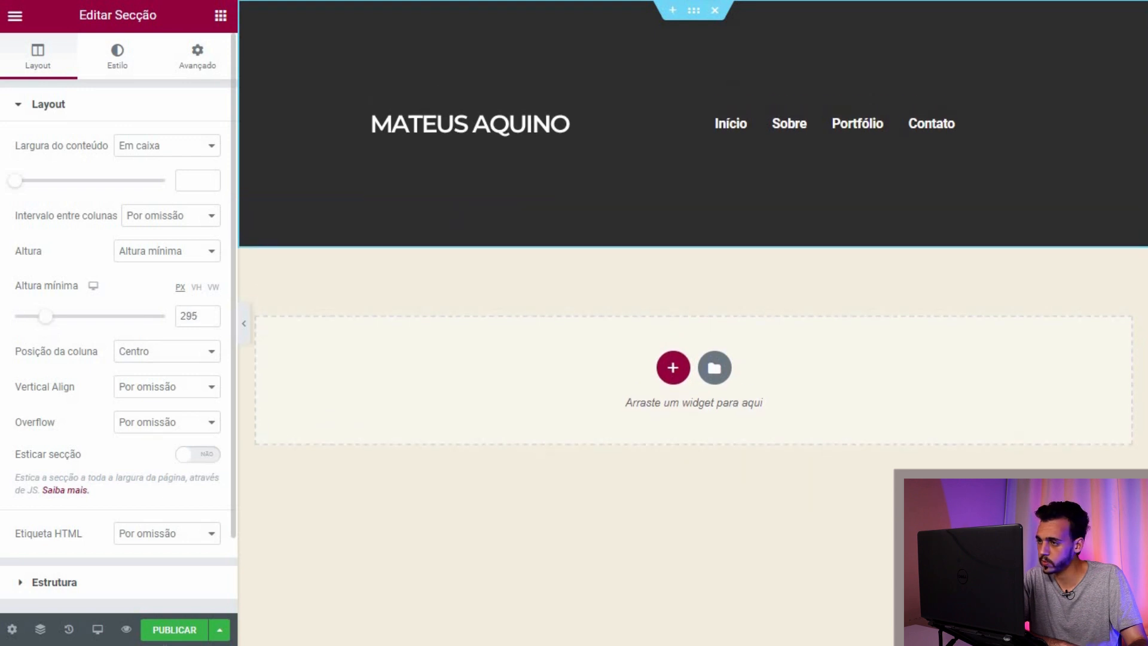
Step: Publish the footer template and exit to the WordPress dashboard
{"action": "left_click", "coordinate": [175, 631]}
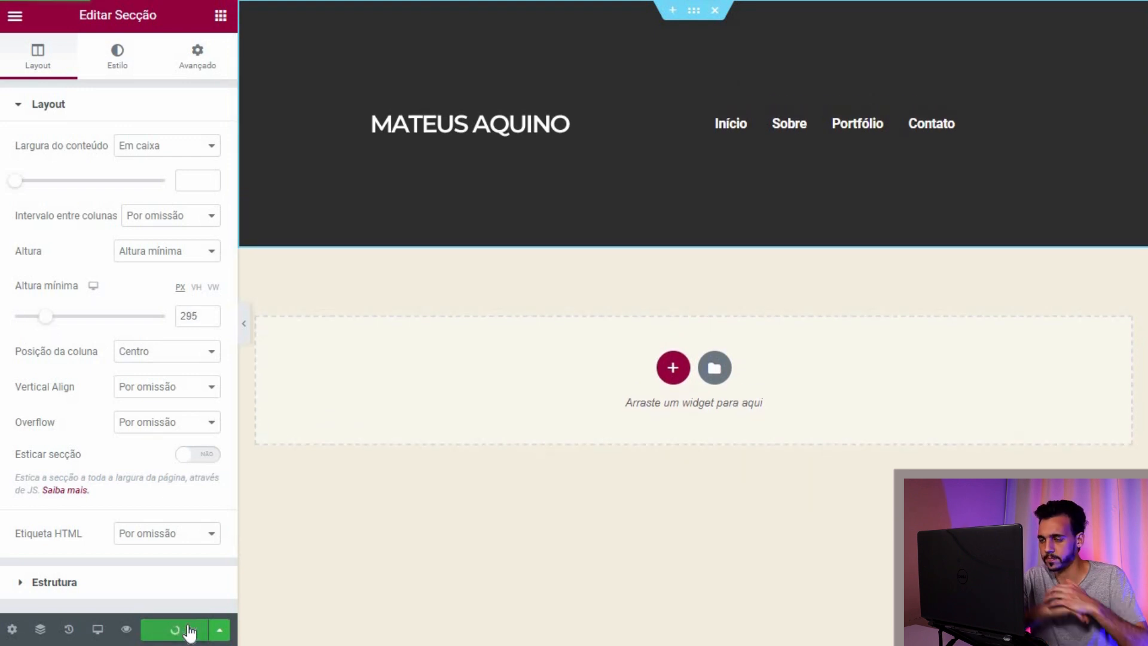
{"action": "left_click", "coordinate": [18, 19]}
{"action": "left_click", "coordinate": [71, 325]}
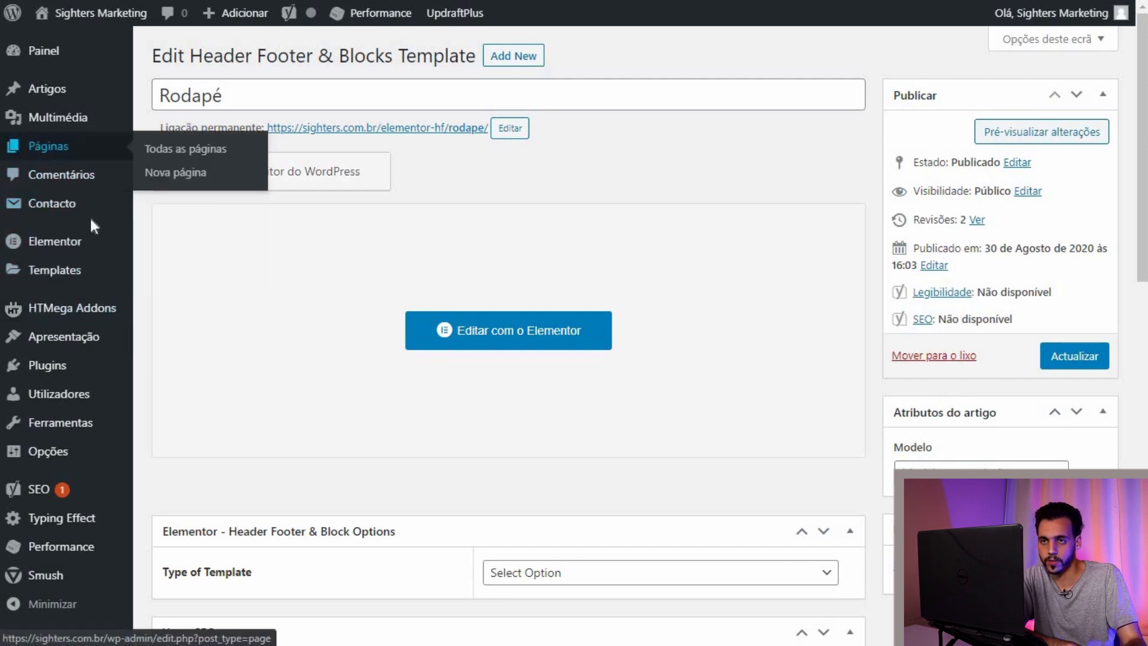
Step: From All Pages, open Teste Criação Site in Elementor in a new tab, then return to the template tab
{"action": "left_click", "coordinate": [421, 410]}
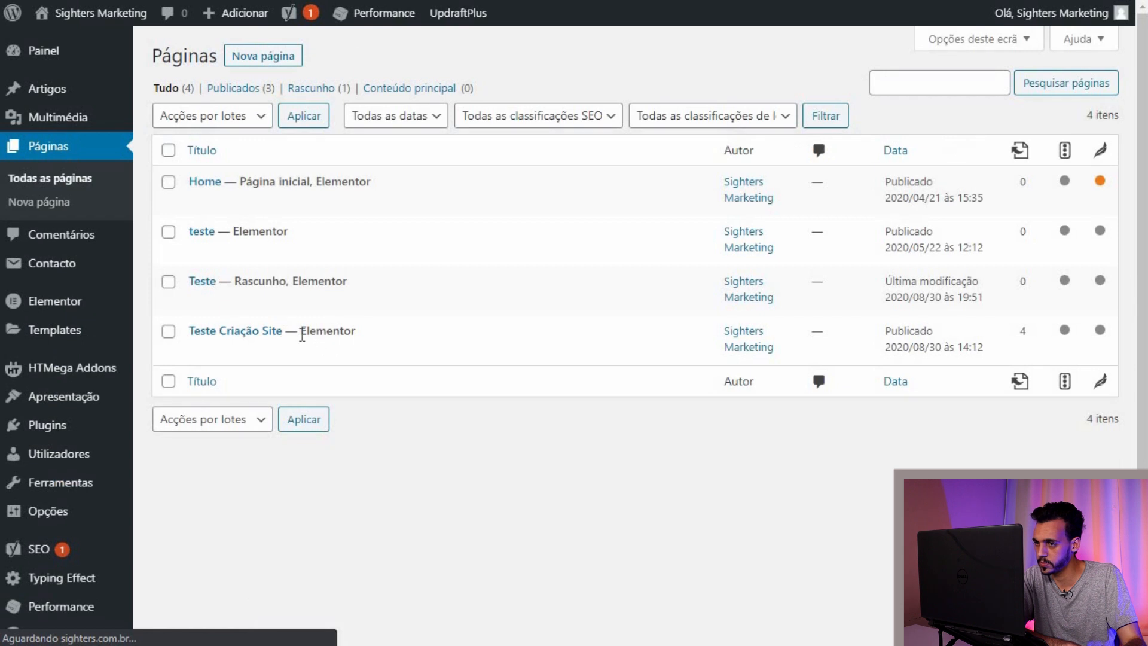
{"action": "mouse_move", "coordinate": [269, 333]}
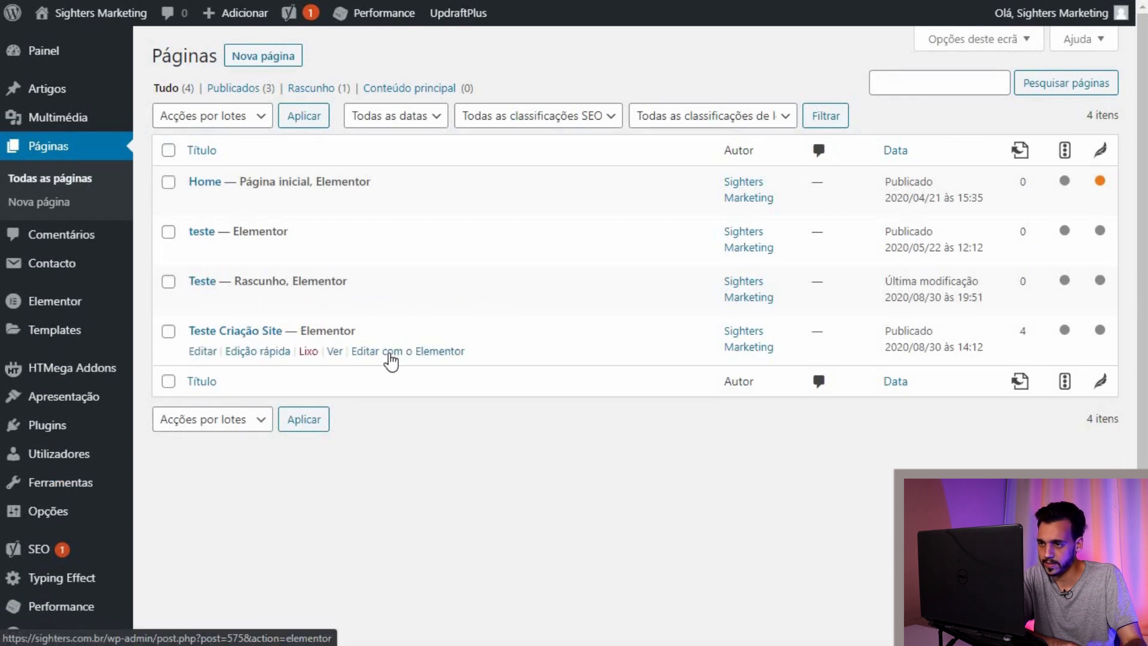
{"action": "right_click", "coordinate": [408, 357]}
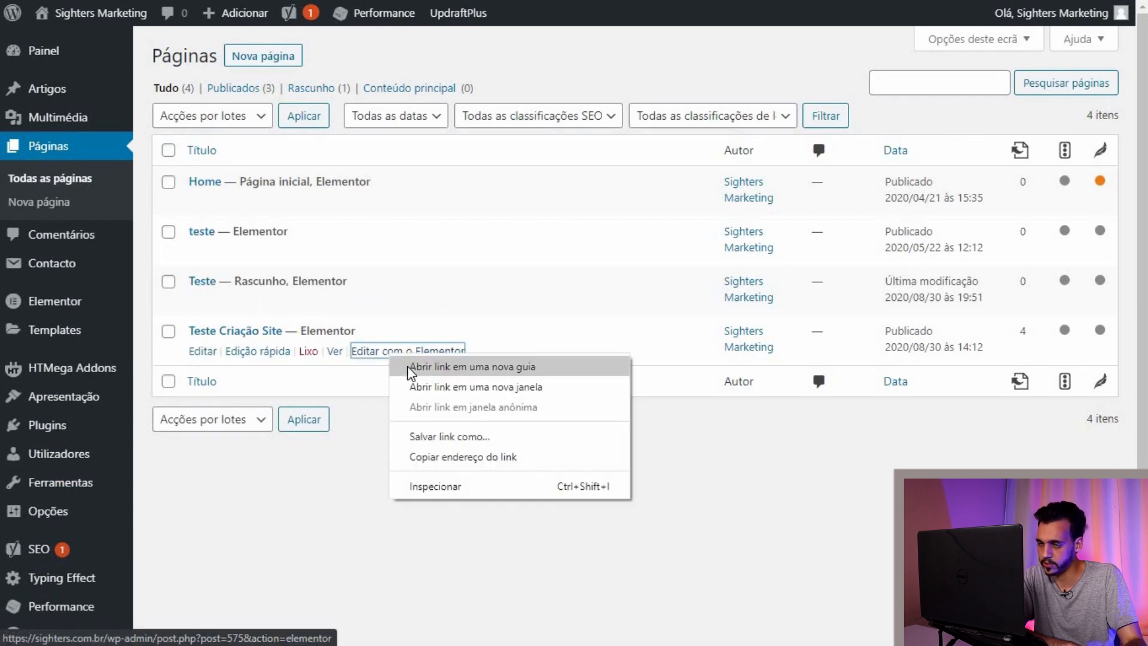
{"action": "left_click", "coordinate": [345, 505]}
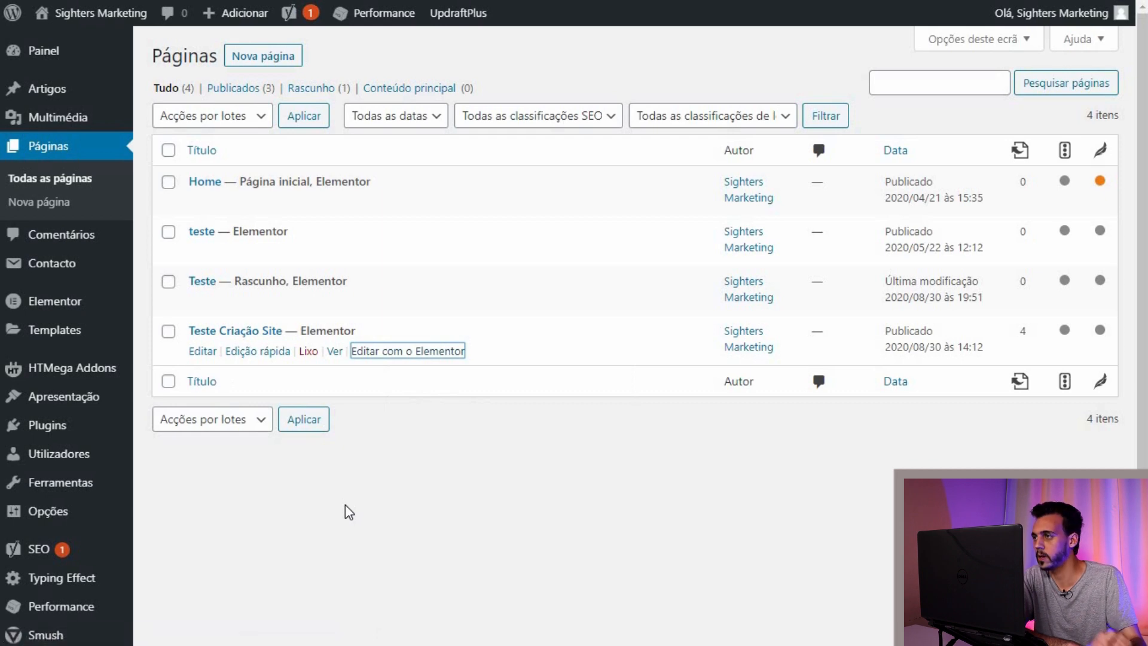
{"action": "key", "text": "ctrl+Tab"}
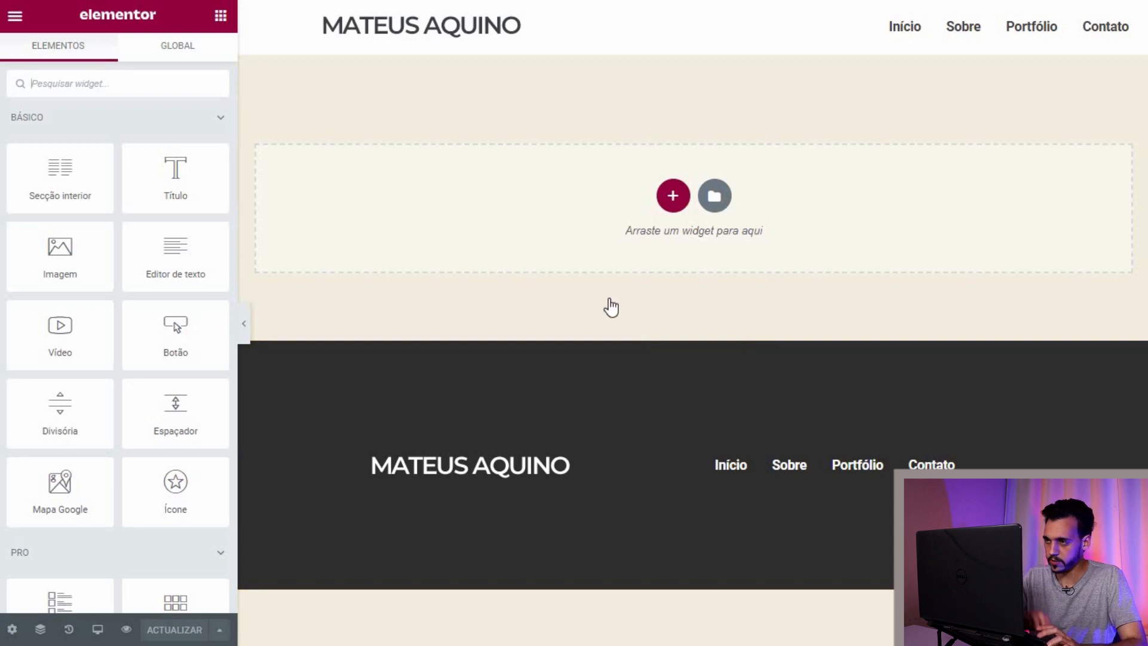
{"action": "key", "text": "ctrl+Tab"}
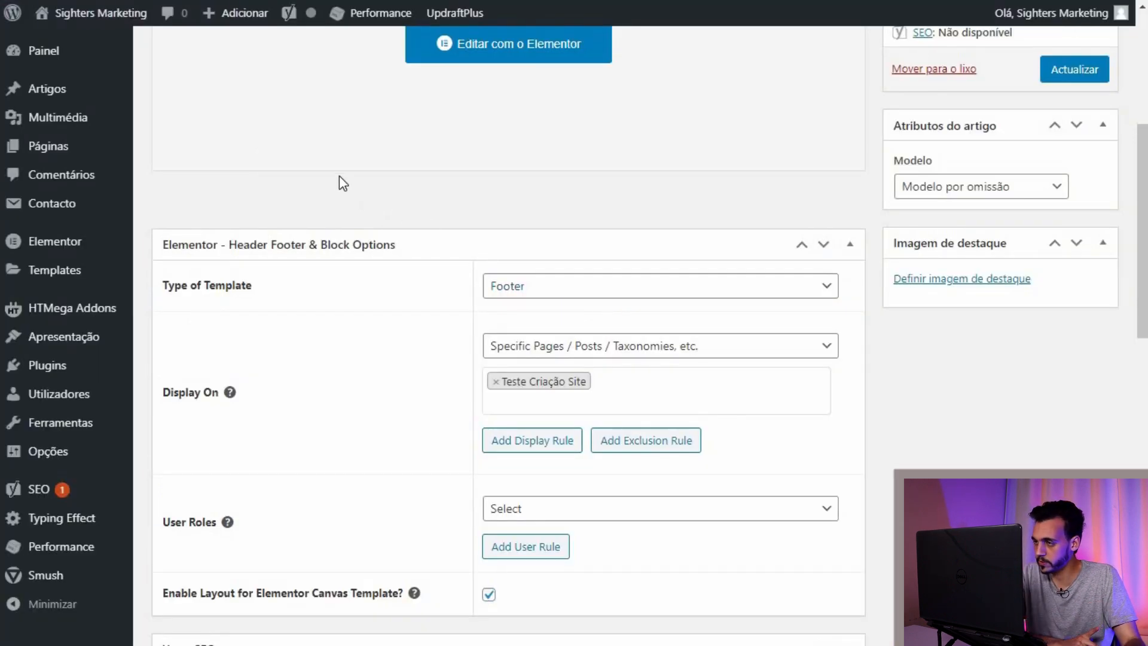
Step: Check the Rodapé template is type Footer and displays on Teste Criação Site
{"action": "scroll", "coordinate": [302, 316], "scroll_direction": "up", "scroll_amount": 4}
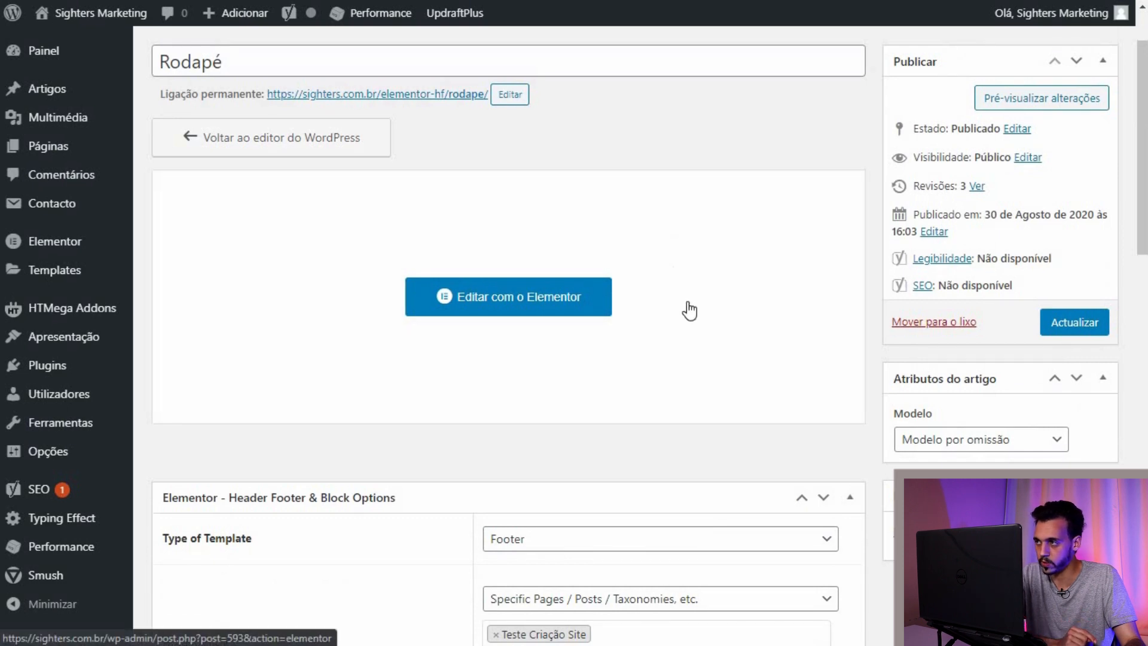
{"action": "scroll", "coordinate": [711, 257], "scroll_direction": "up", "scroll_amount": 1}
{"action": "scroll", "coordinate": [758, 185], "scroll_direction": "down", "scroll_amount": 4}
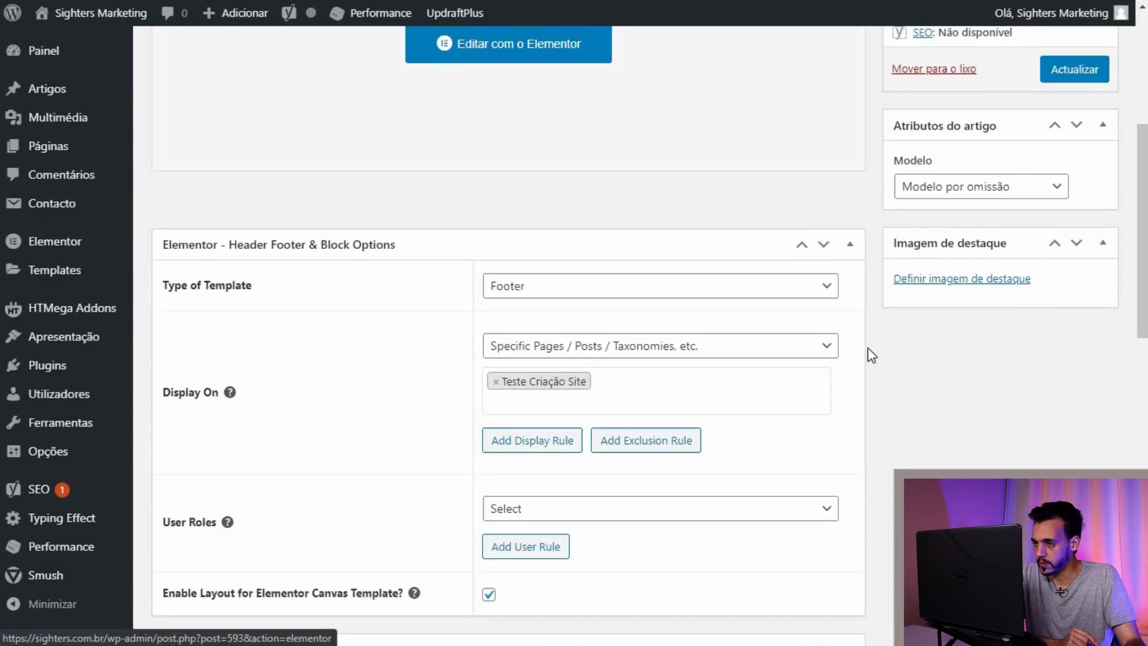
{"action": "scroll", "coordinate": [871, 354], "scroll_direction": "down", "scroll_amount": 3}
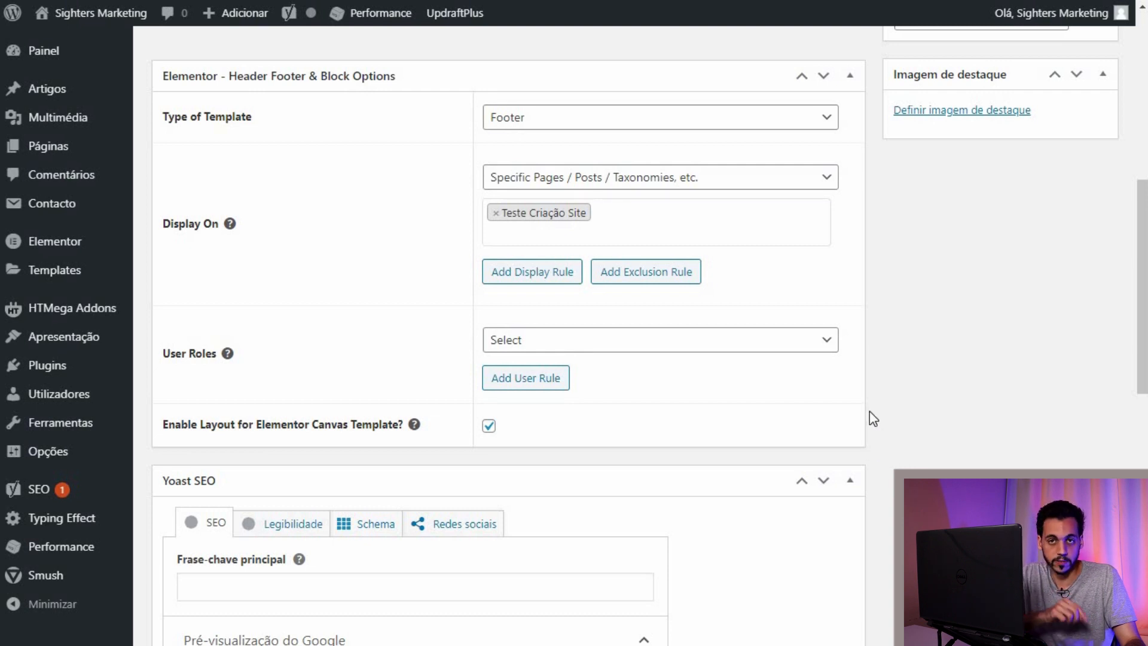
{"action": "scroll", "coordinate": [879, 317], "scroll_direction": "up", "scroll_amount": 10}
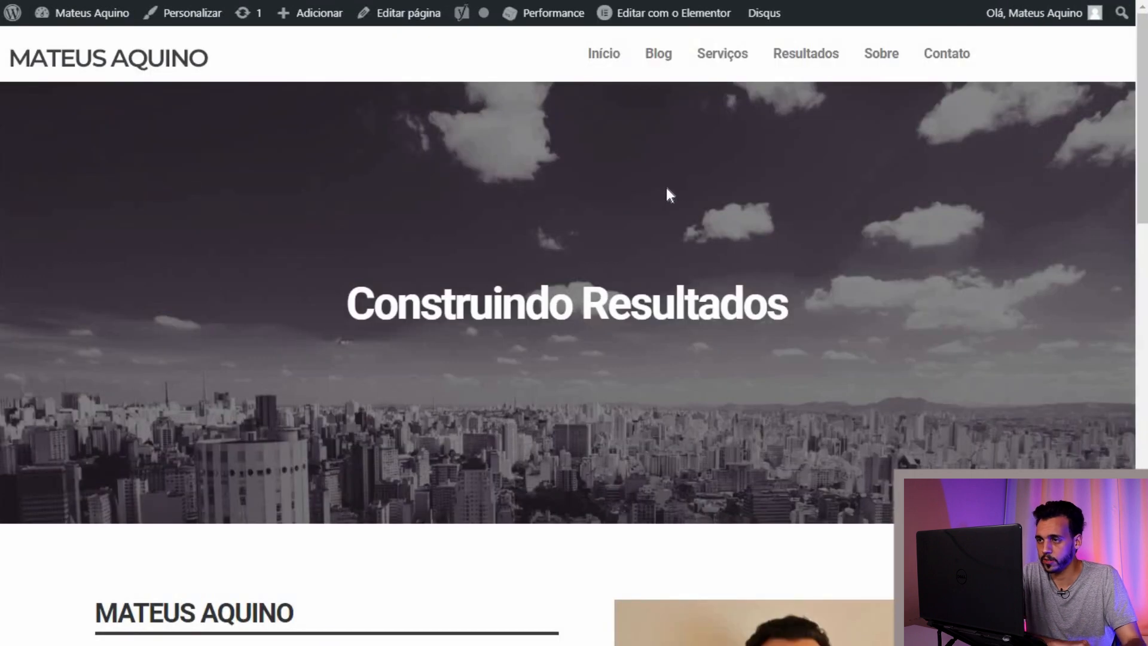
{"action": "scroll", "coordinate": [649, 189], "scroll_direction": "down", "scroll_amount": 7}
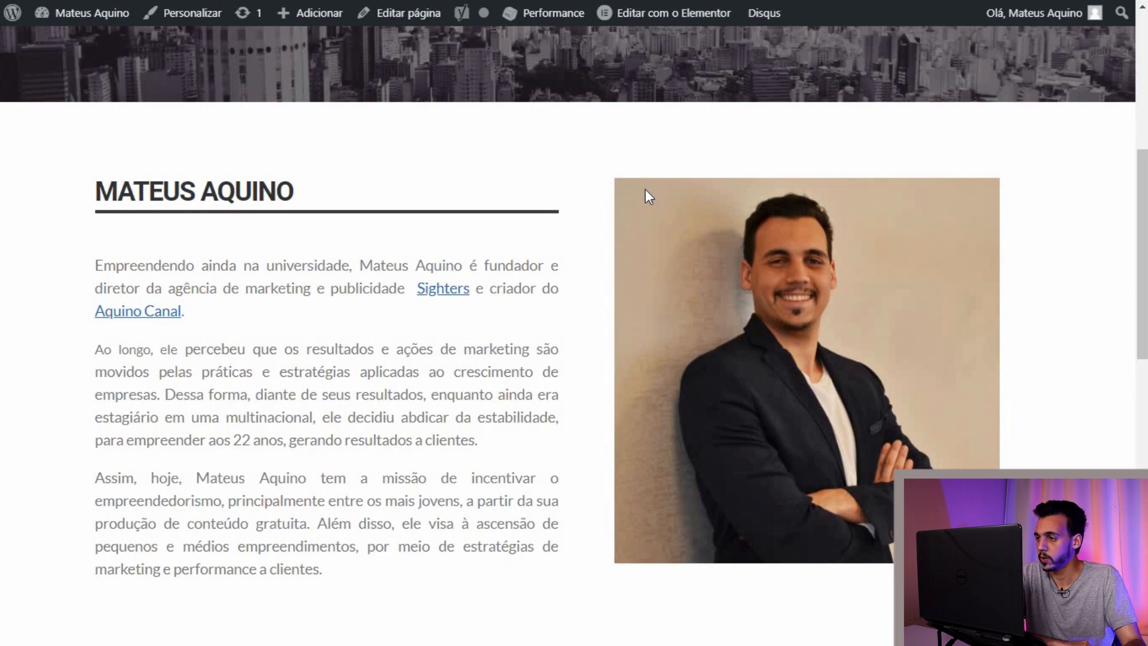
{"action": "scroll", "coordinate": [645, 189], "scroll_direction": "down", "scroll_amount": 4}
{"action": "scroll", "coordinate": [645, 189], "scroll_direction": "up", "scroll_amount": 5}
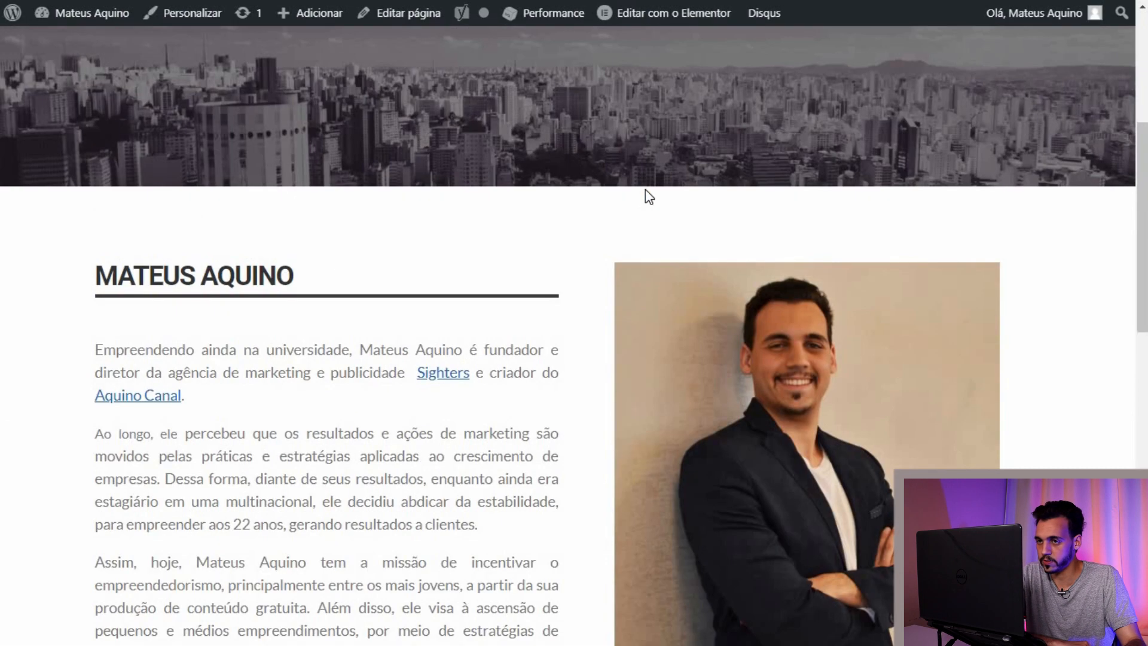
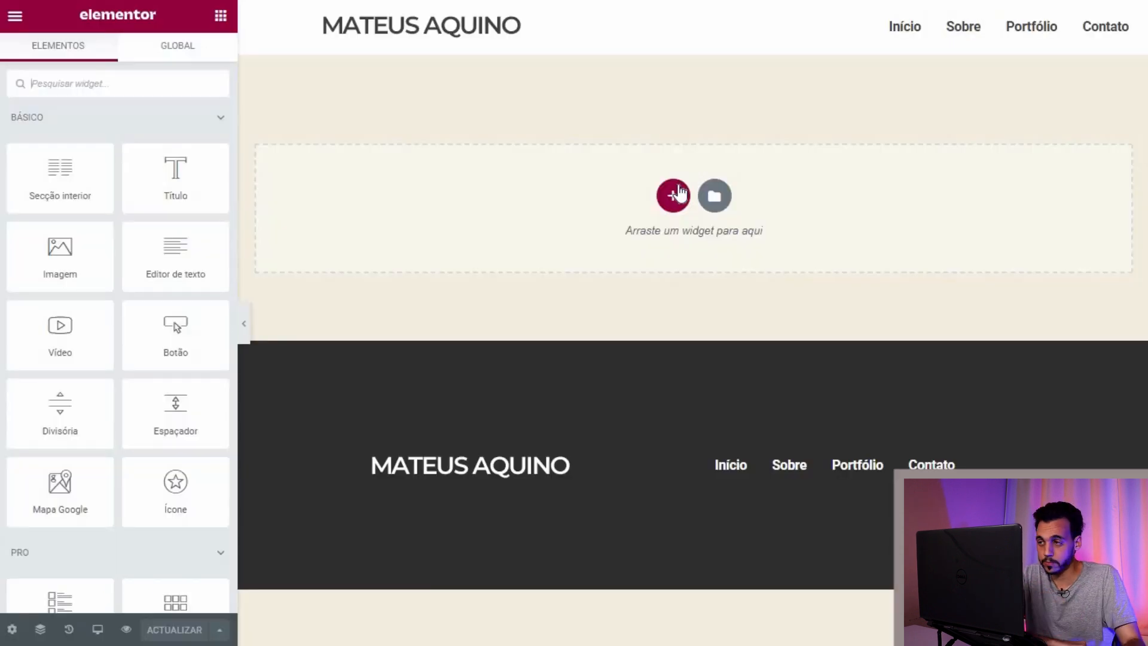
Step: Add a single-column top section with capa-site.jpg as its classic background image
{"action": "left_click", "coordinate": [672, 194]}
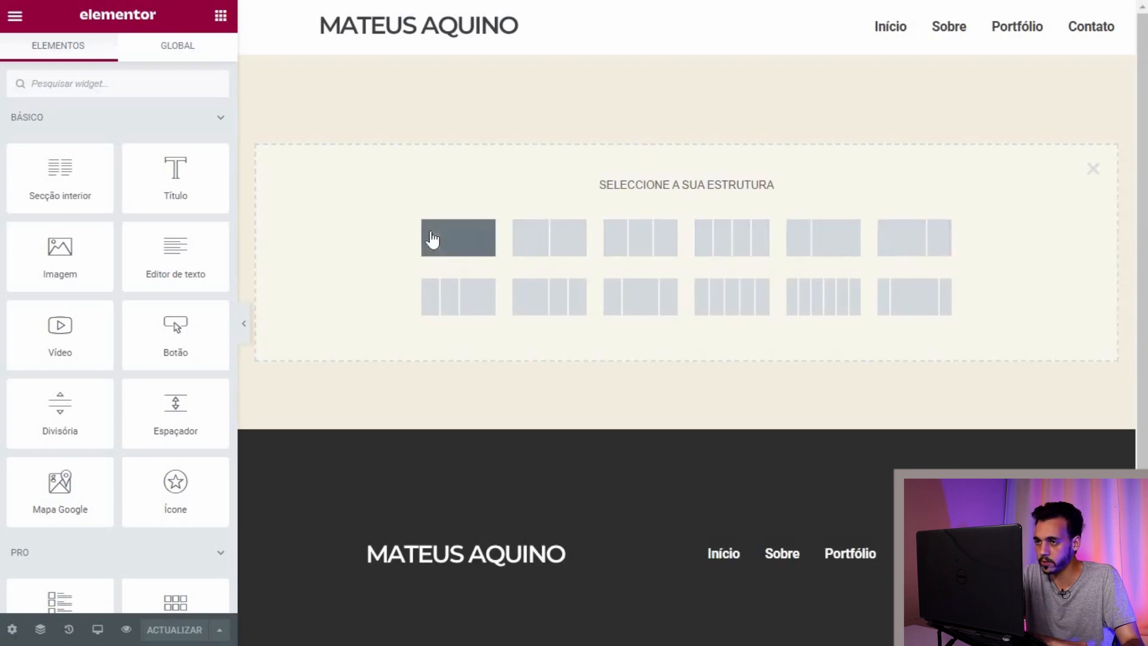
{"action": "left_click", "coordinate": [431, 239]}
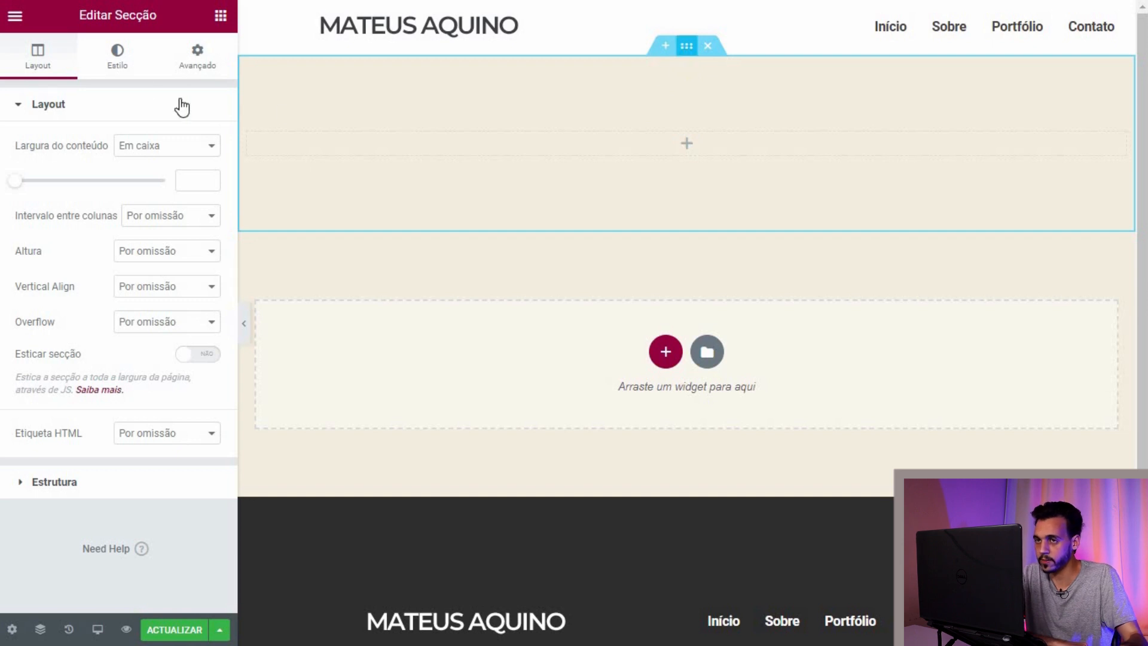
{"action": "left_click", "coordinate": [128, 64]}
{"action": "left_click", "coordinate": [142, 181]}
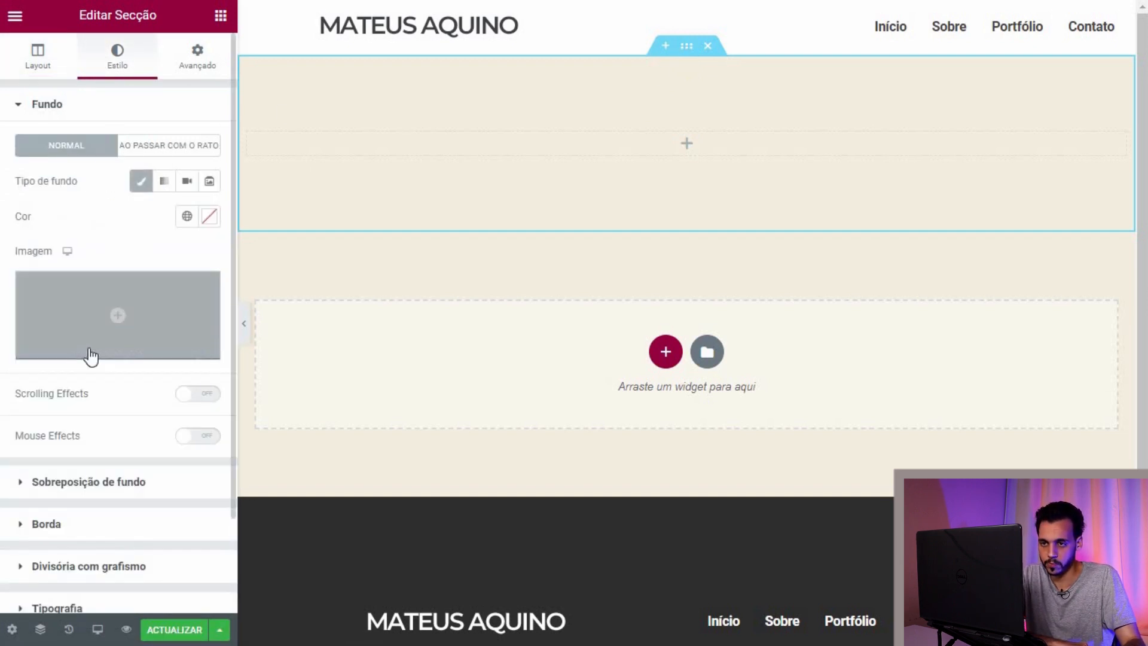
{"action": "left_click", "coordinate": [80, 331]}
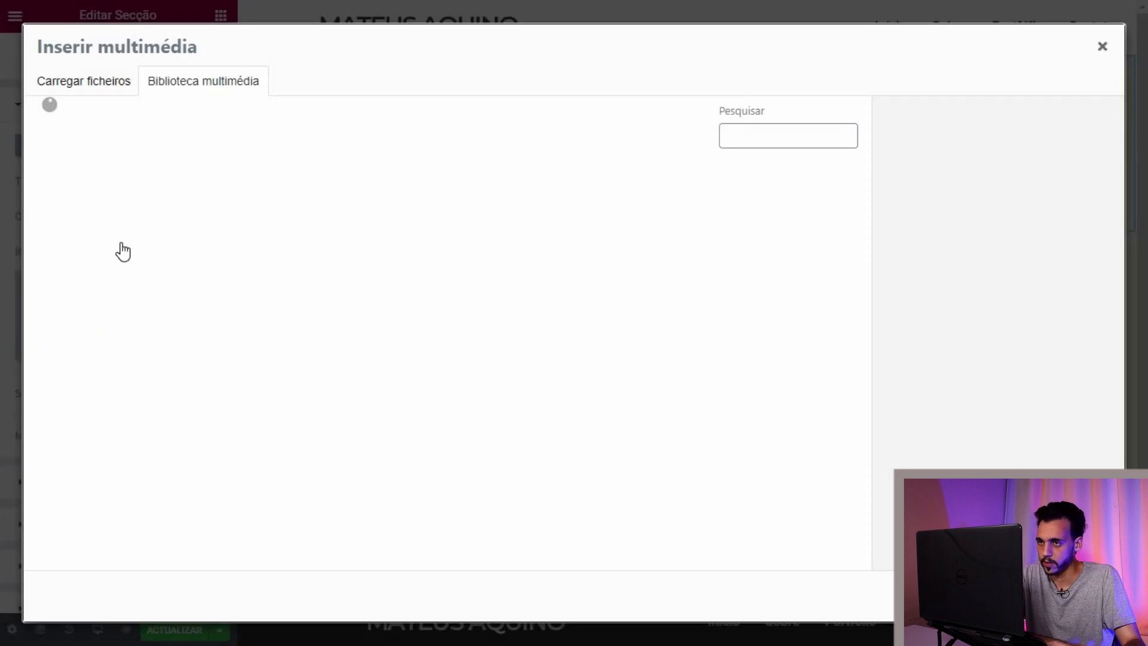
{"action": "scroll", "coordinate": [361, 279], "scroll_direction": "down", "scroll_amount": 8}
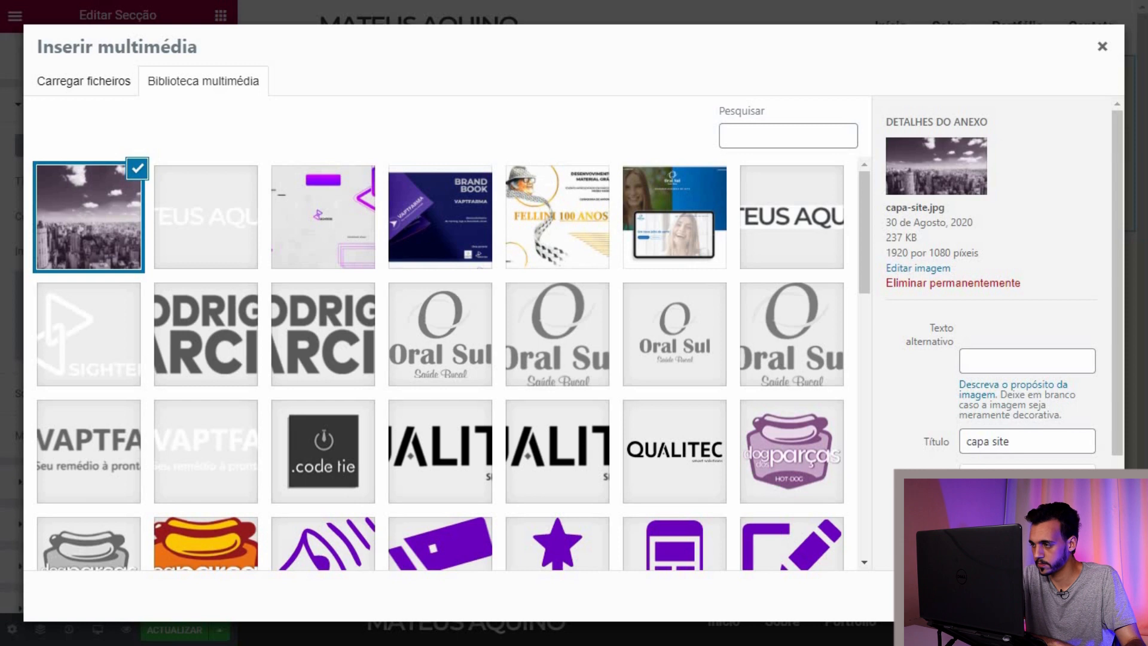
{"action": "left_click", "coordinate": [1067, 596]}
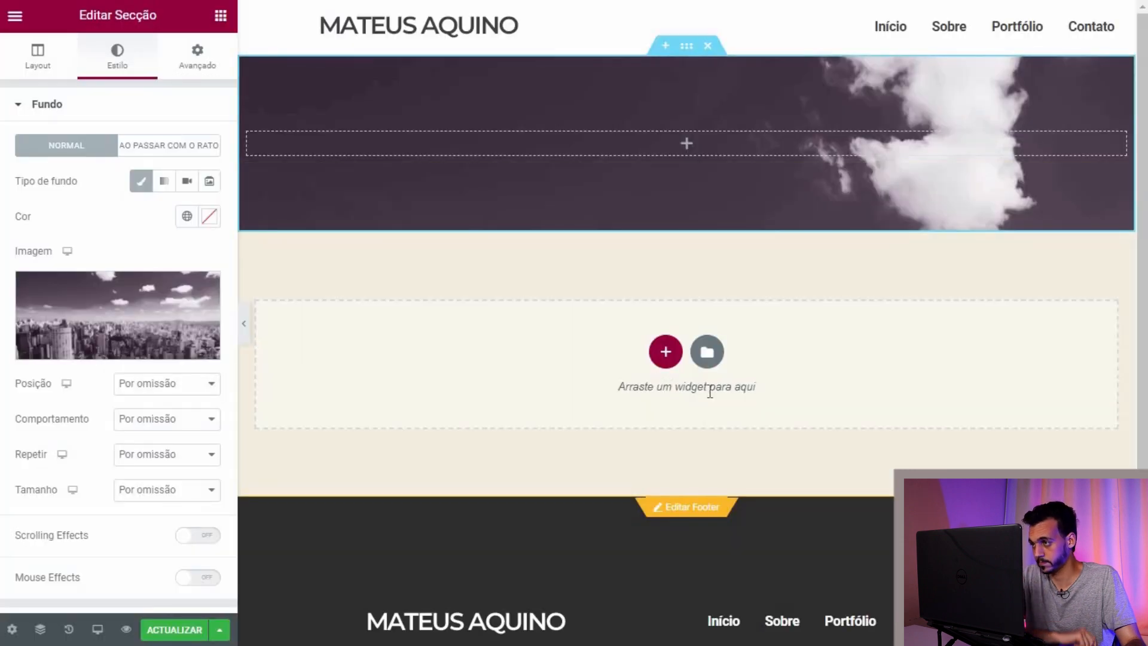
{"action": "left_click", "coordinate": [40, 73]}
Step: Give the hero section a 400 px minimum height, vertically centred columns and default overflow
{"action": "left_click", "coordinate": [177, 251]}
{"action": "left_click", "coordinate": [143, 294]}
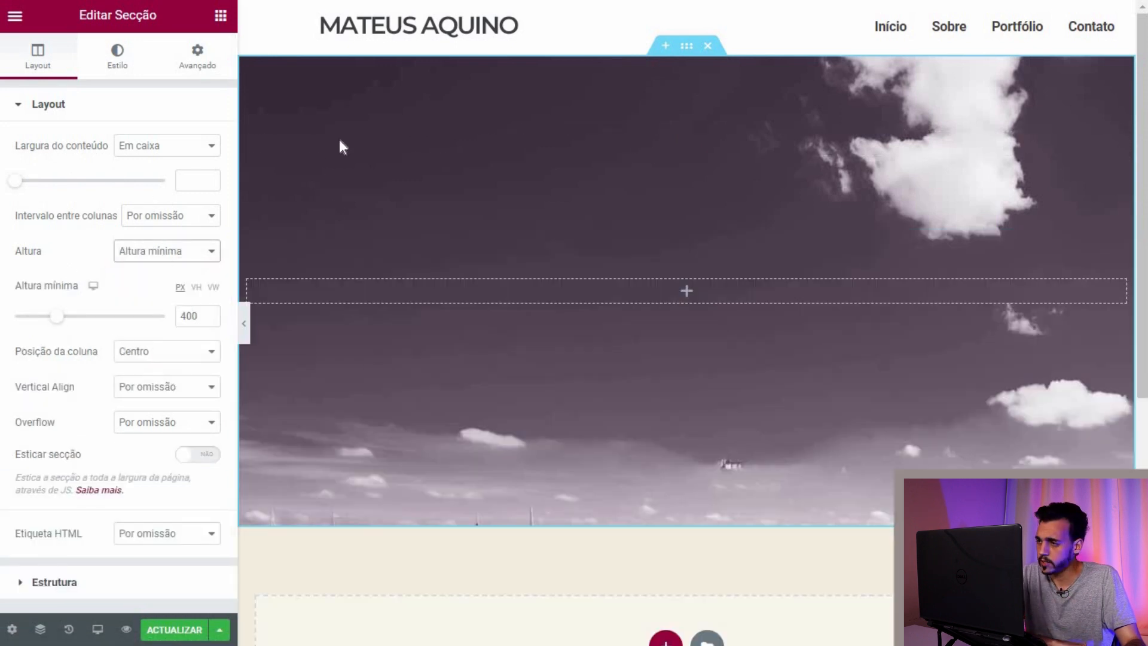
{"action": "left_click", "coordinate": [192, 355]}
{"action": "left_click", "coordinate": [187, 395]}
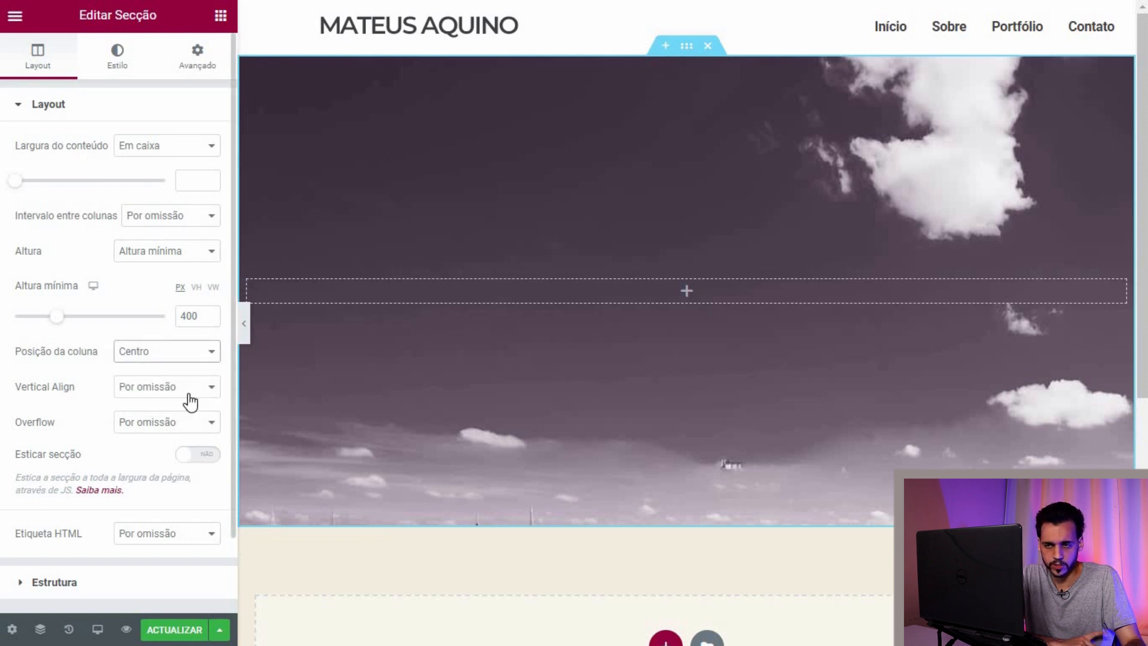
{"action": "left_click", "coordinate": [191, 429]}
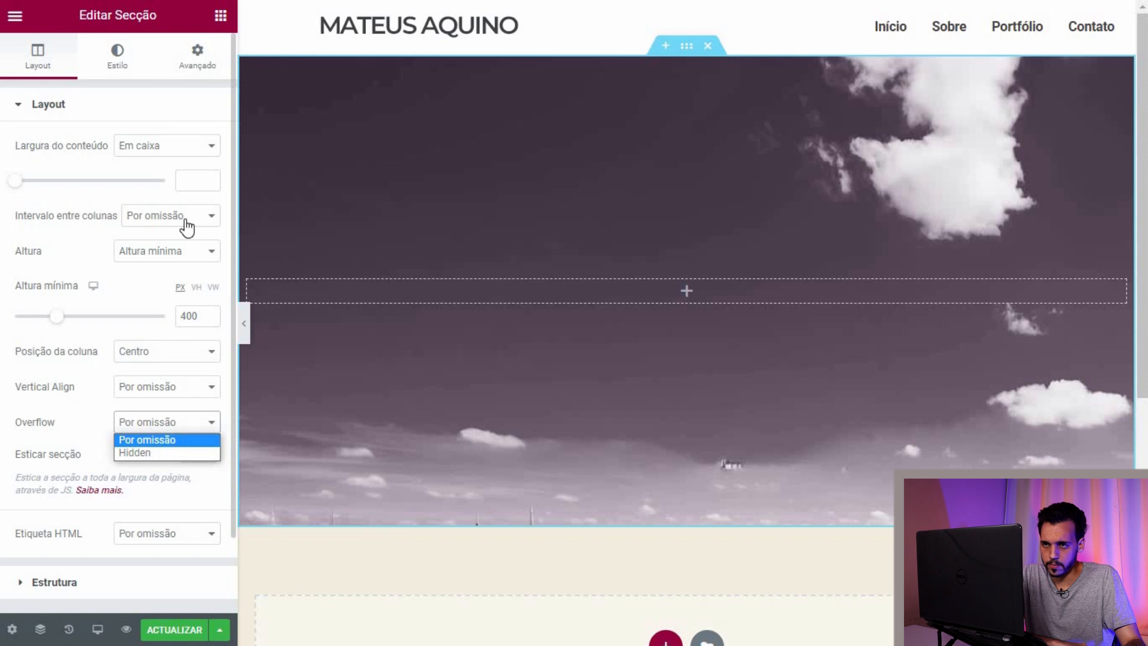
{"action": "left_click", "coordinate": [185, 261]}
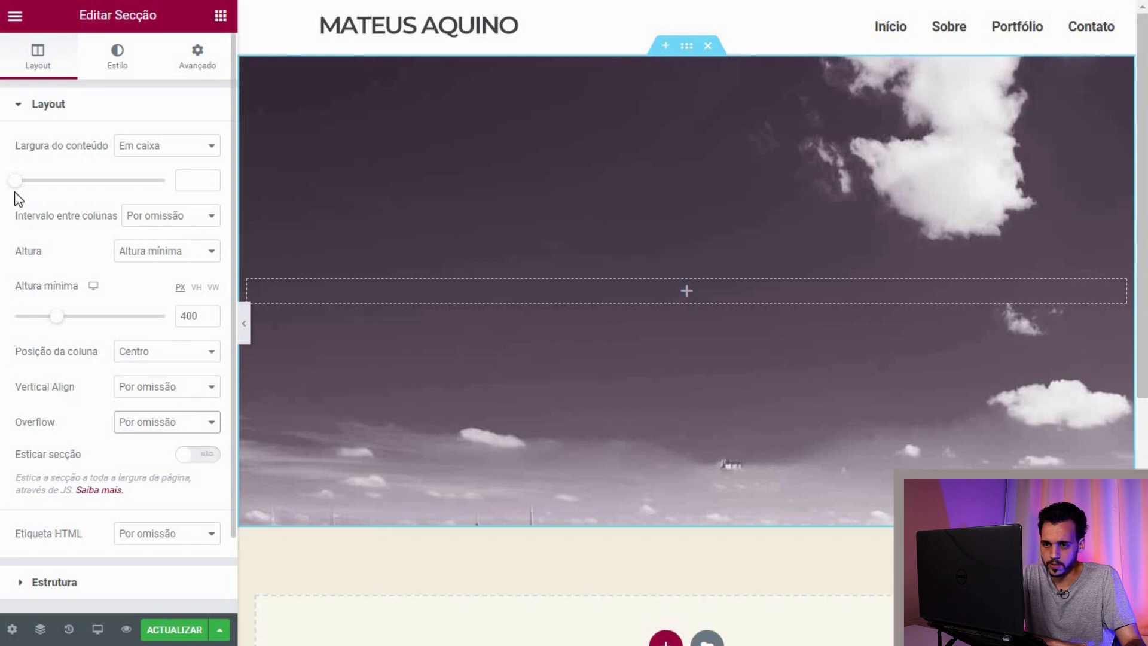
{"action": "scroll", "coordinate": [3, 305], "scroll_direction": "down", "scroll_amount": 2}
{"action": "scroll", "coordinate": [3, 305], "scroll_direction": "up", "scroll_amount": 2}
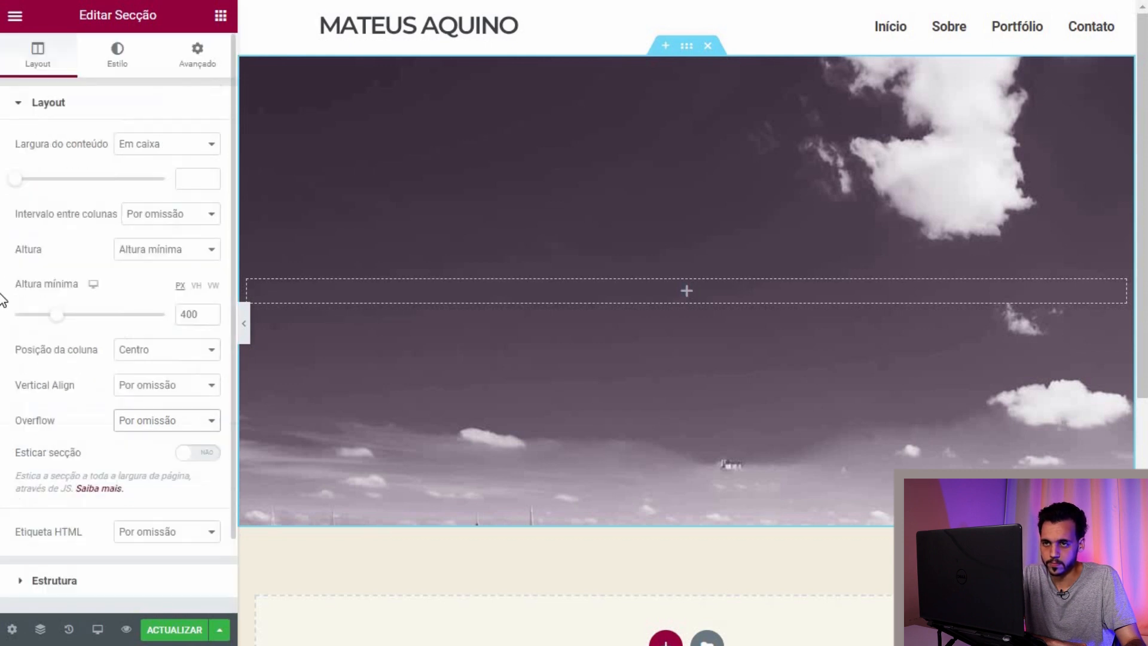
Step: Make the city photo non-repeating and sized to cover the whole section
{"action": "left_click", "coordinate": [137, 73]}
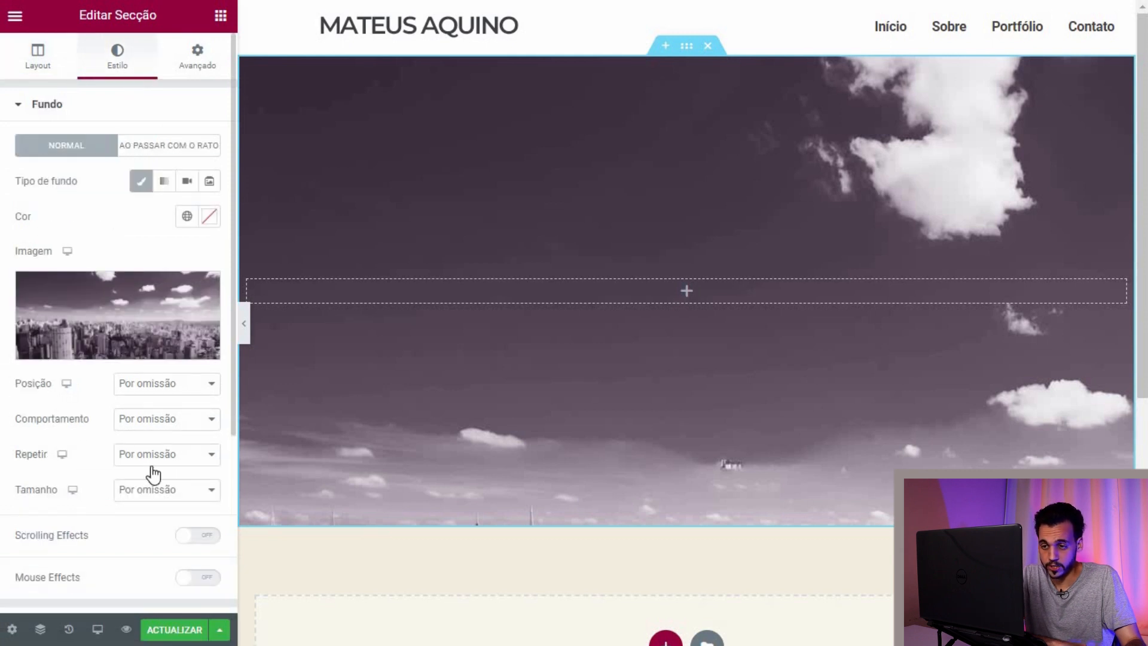
{"action": "left_click", "coordinate": [151, 467]}
{"action": "left_click", "coordinate": [120, 486]}
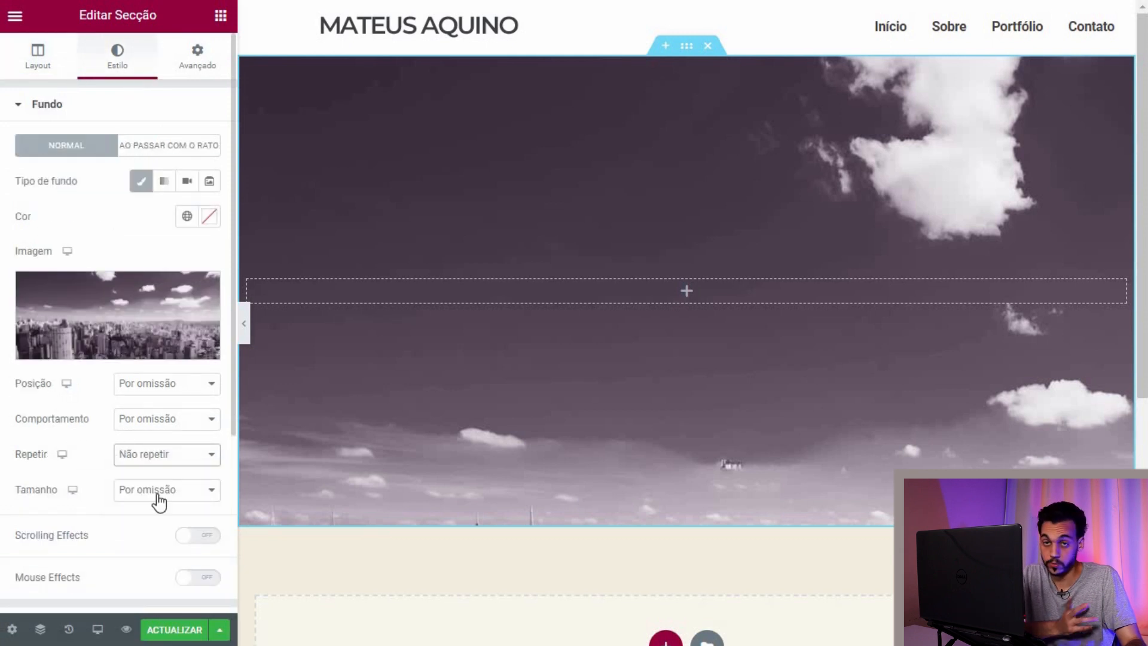
{"action": "left_click", "coordinate": [176, 491]}
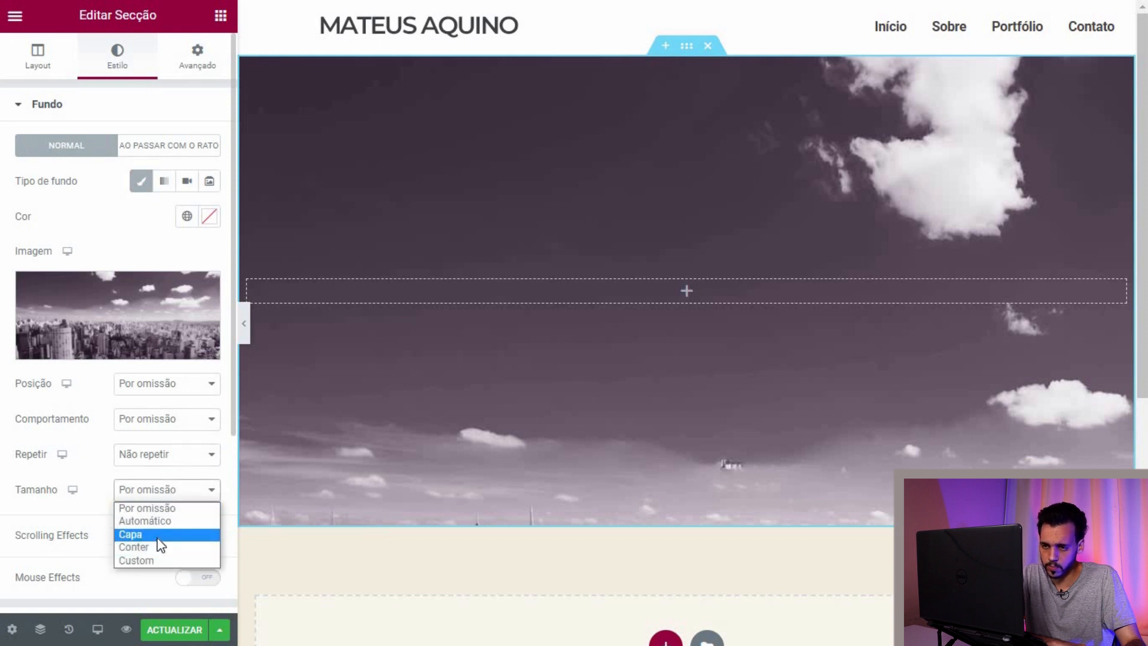
{"action": "left_click", "coordinate": [158, 534]}
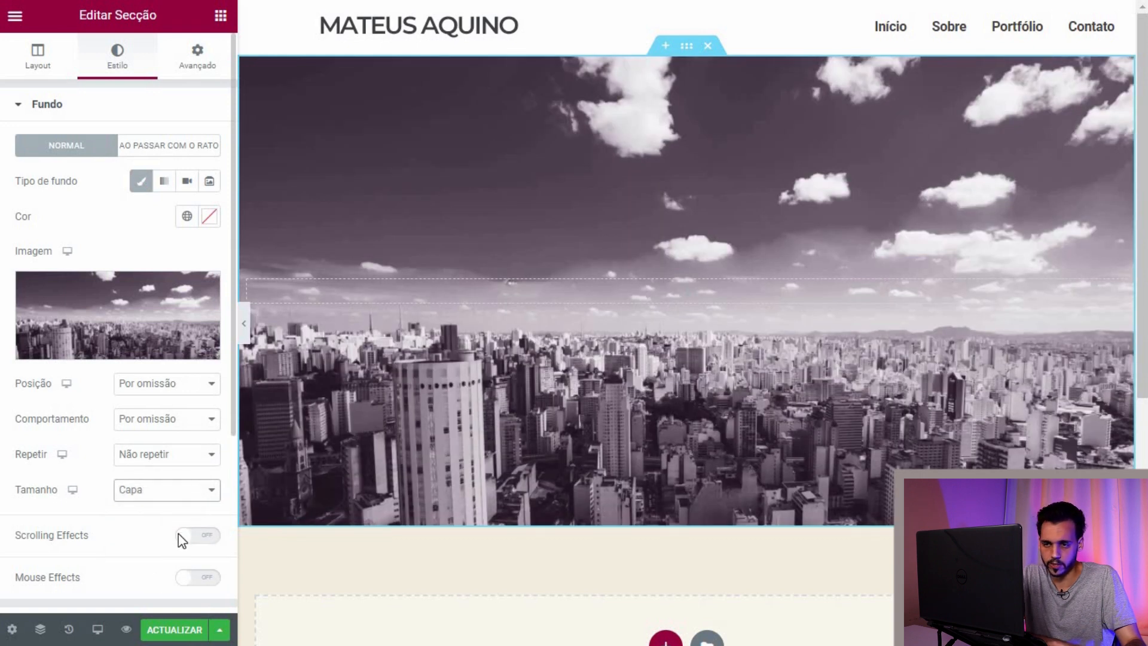
{"action": "left_click", "coordinate": [174, 490]}
{"action": "left_click", "coordinate": [158, 561]}
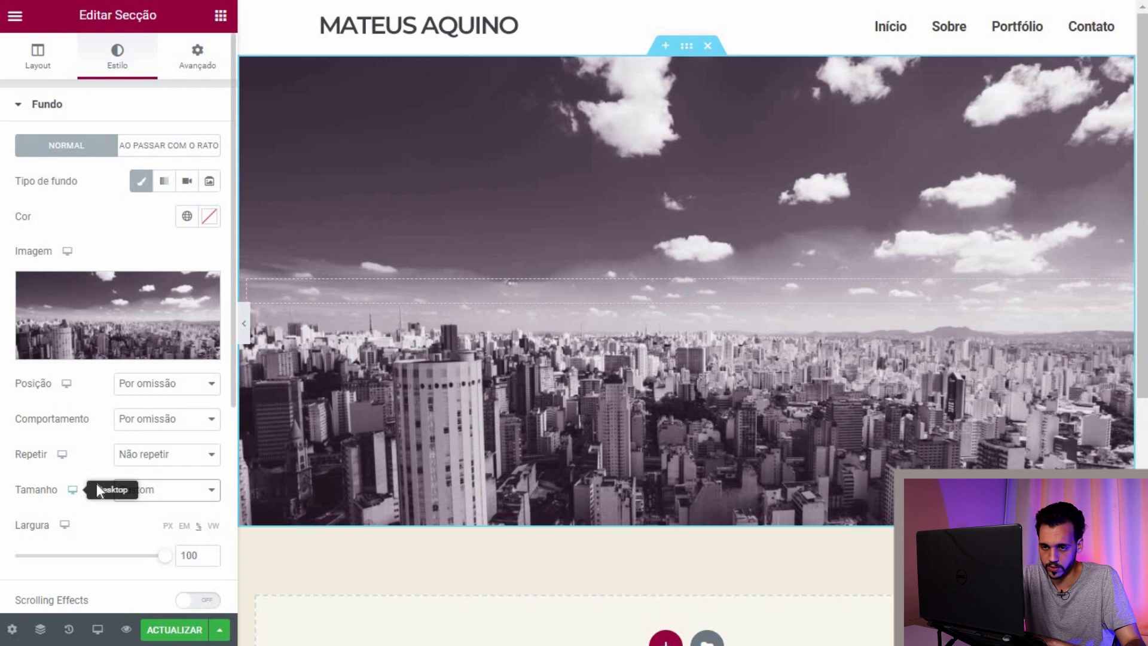
{"action": "scroll", "coordinate": [96, 486], "scroll_direction": "down", "scroll_amount": 1}
{"action": "left_click", "coordinate": [110, 471]}
{"action": "left_click", "coordinate": [156, 471]}
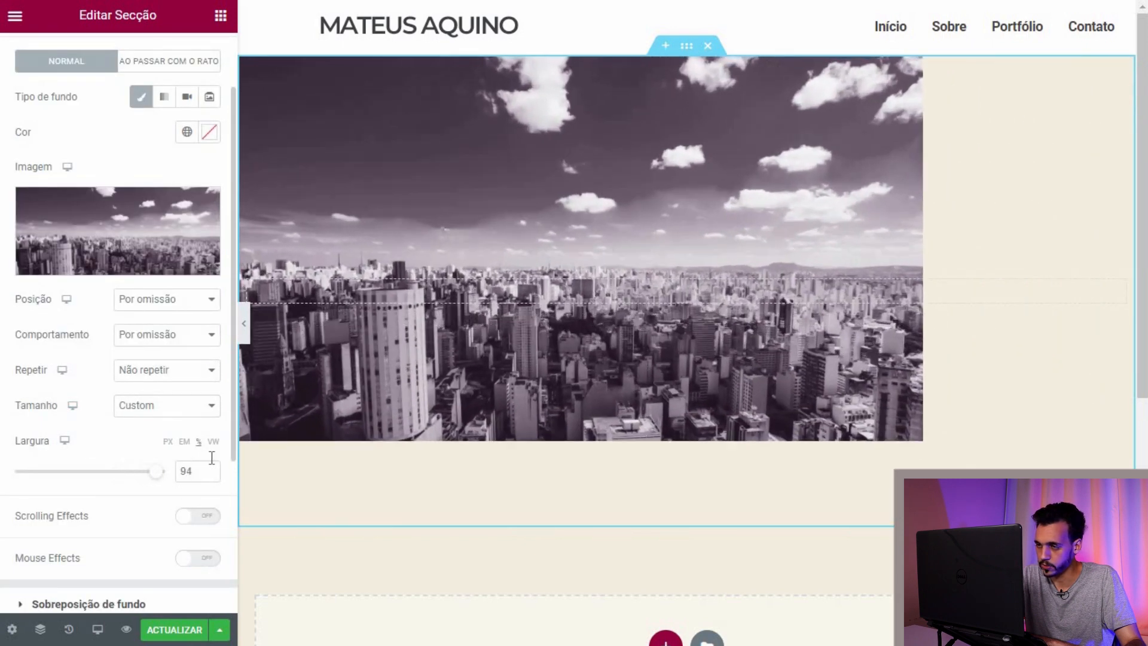
{"action": "left_click", "coordinate": [199, 411]}
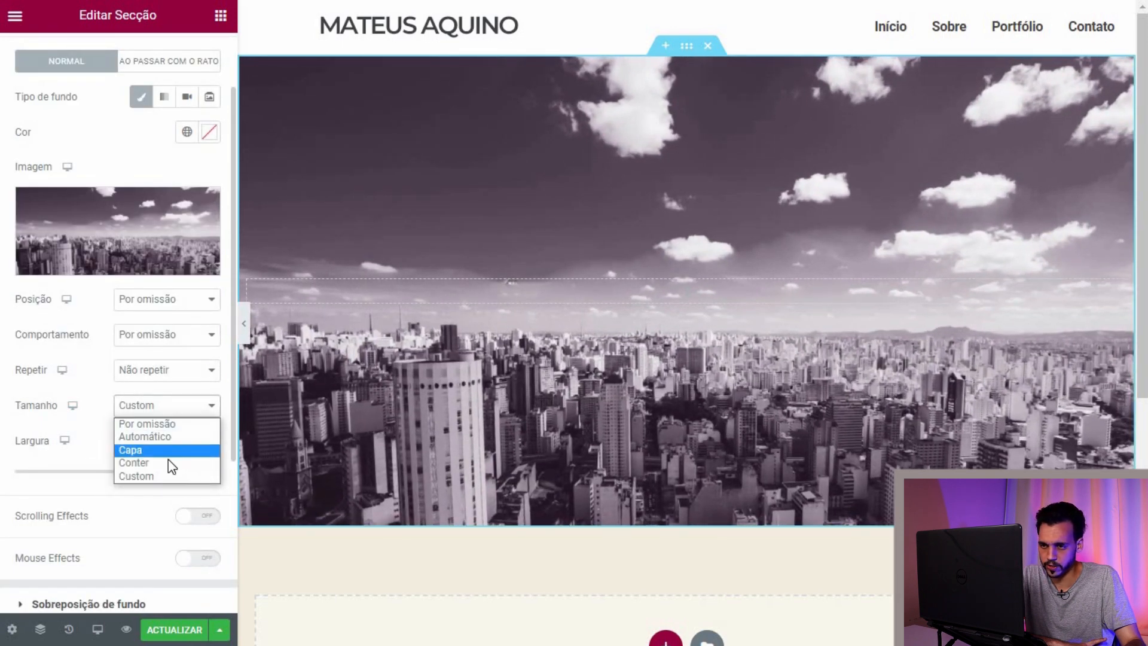
{"action": "key", "text": "Return"}
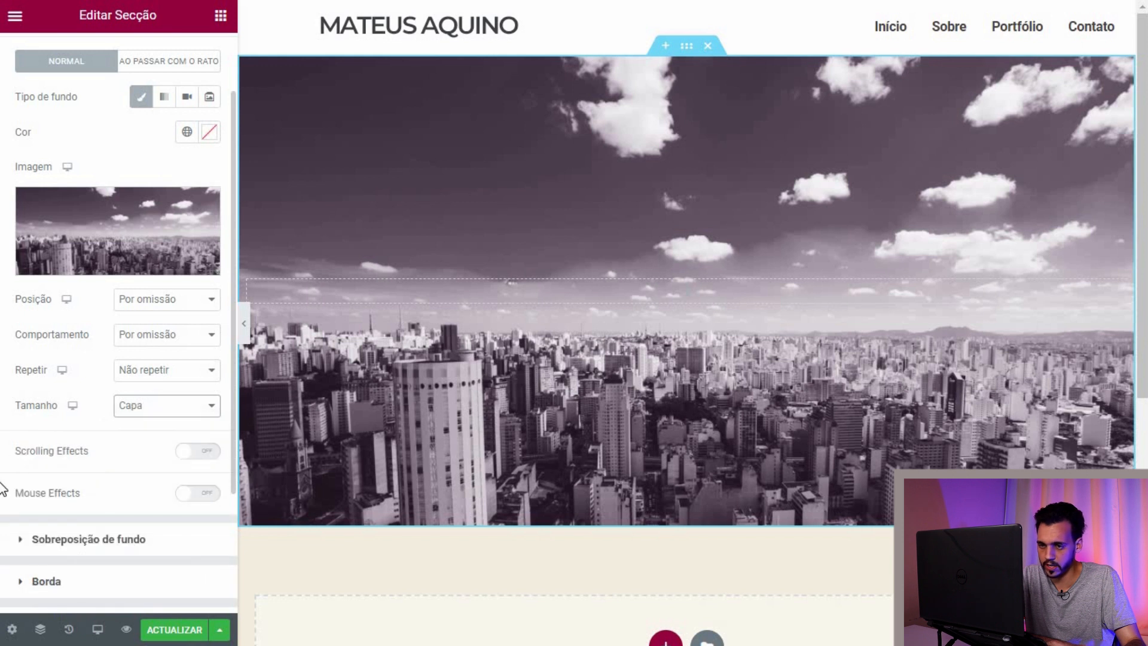
Step: Use a custom background position with Y at -27 to shift the photo slightly up
{"action": "left_click", "coordinate": [193, 345]}
{"action": "key", "text": "Escape"}
{"action": "left_click", "coordinate": [187, 376]}
{"action": "left_click", "coordinate": [196, 307]}
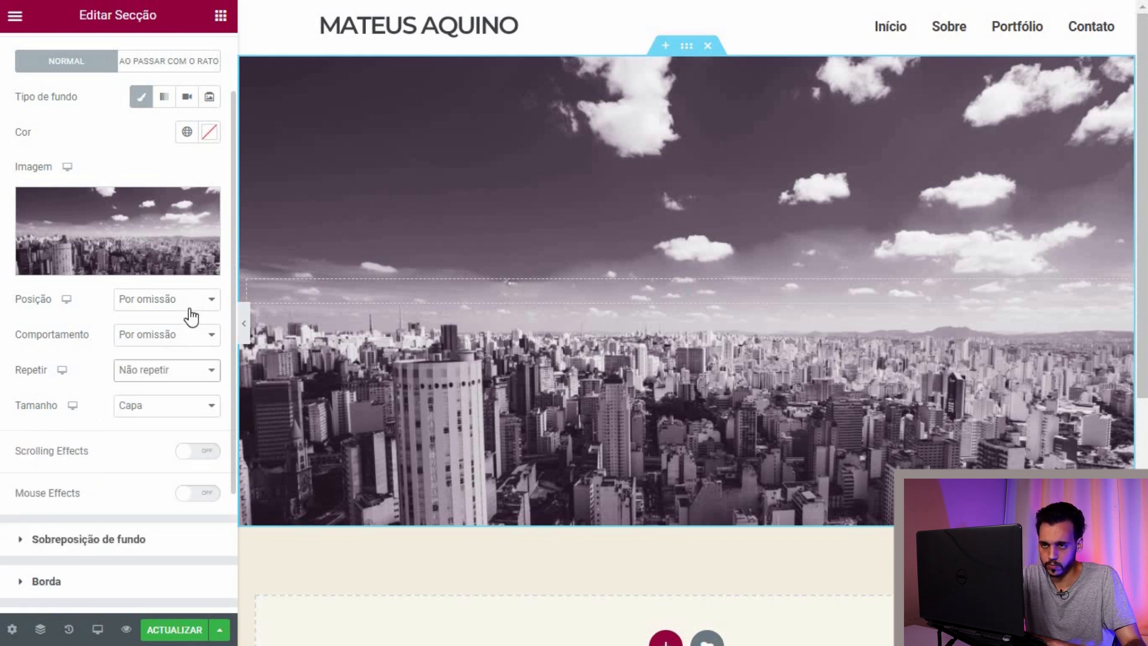
{"action": "left_click", "coordinate": [192, 310]}
{"action": "left_click", "coordinate": [143, 447]}
{"action": "left_click_drag", "start_coordinate": [85, 436], "coordinate": [82, 436]}
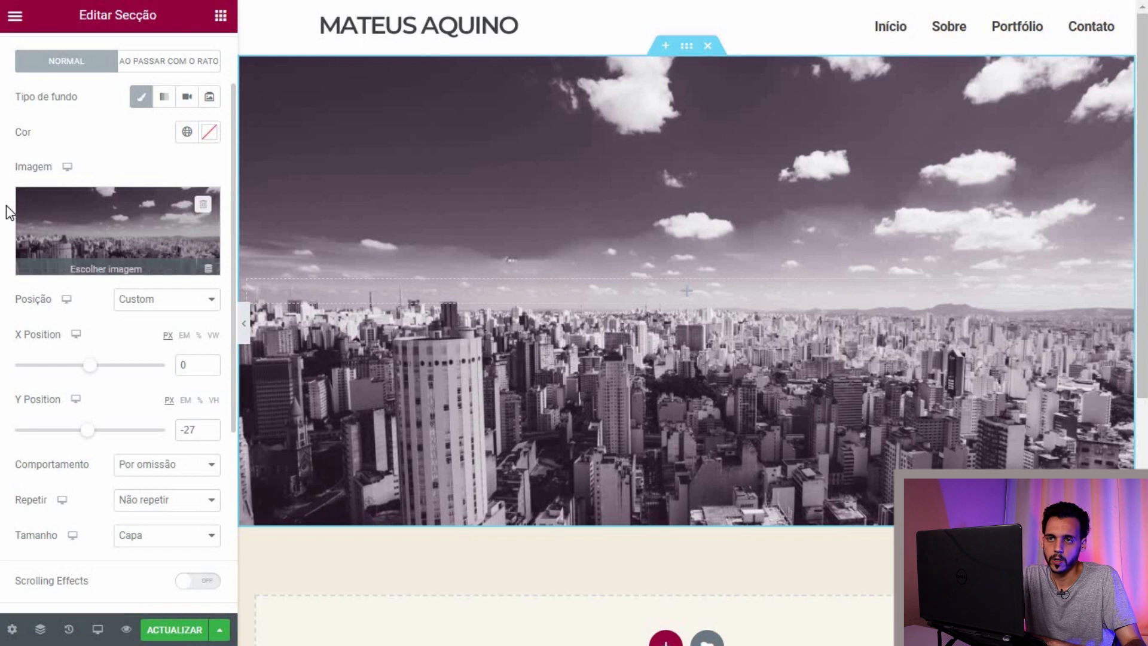
{"action": "scroll", "coordinate": [34, 261], "scroll_direction": "up", "scroll_amount": 2}
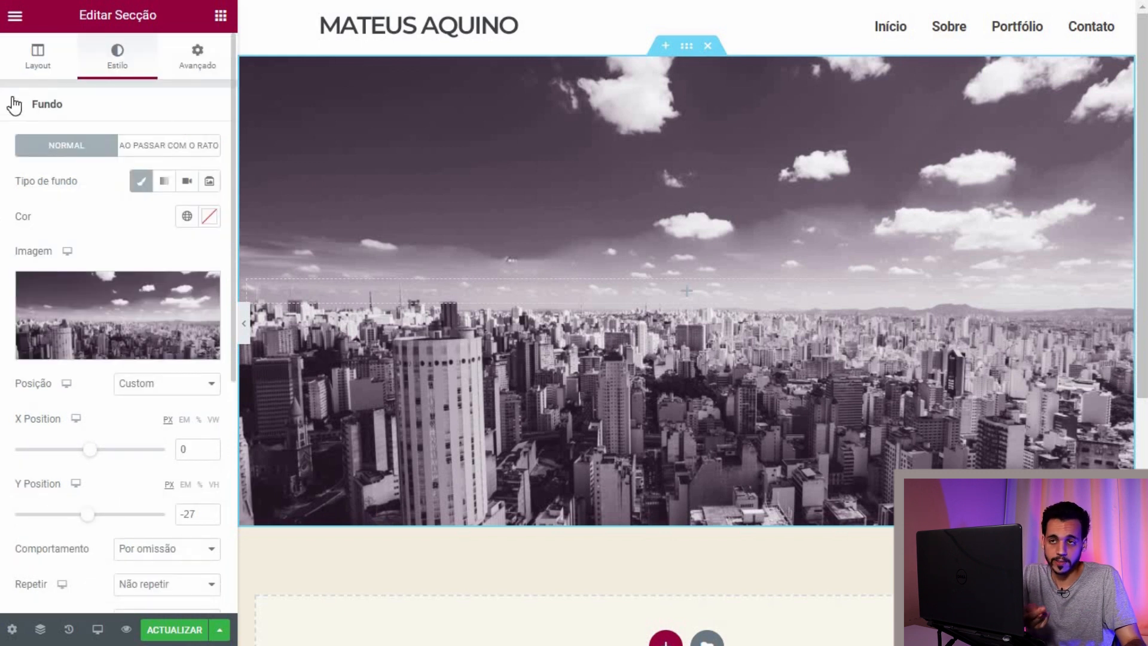
{"action": "left_click", "coordinate": [16, 108]}
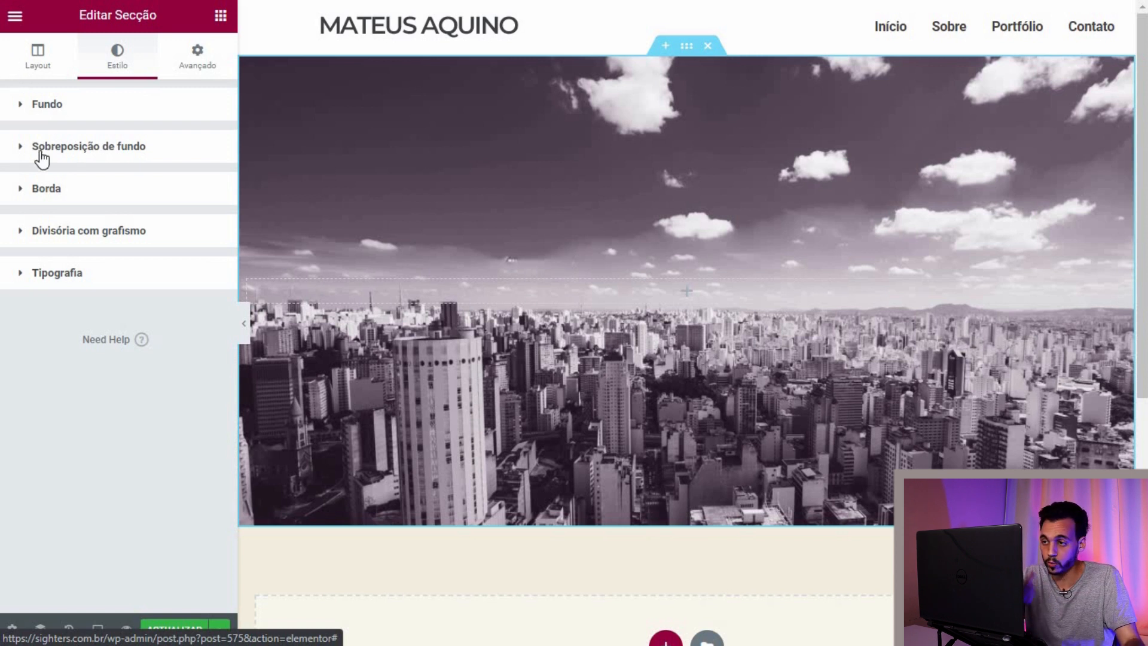
Step: Drag a Título heading widget into the hero section
{"action": "left_click", "coordinate": [220, 16]}
{"action": "left_click_drag", "start_coordinate": [176, 178], "coordinate": [645, 299]}
{"action": "left_click", "coordinate": [147, 165]}
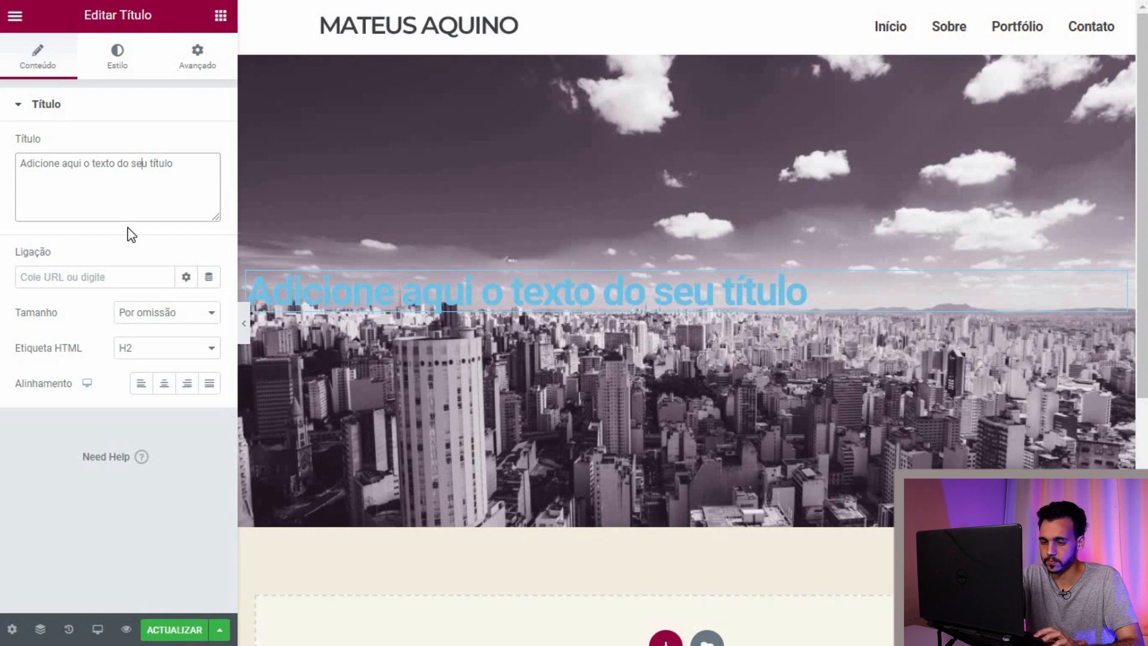
Step: Replace the placeholder heading text with 'CONSTRUINDO RESULTADOS'
{"action": "key", "text": "ctrl+a"}
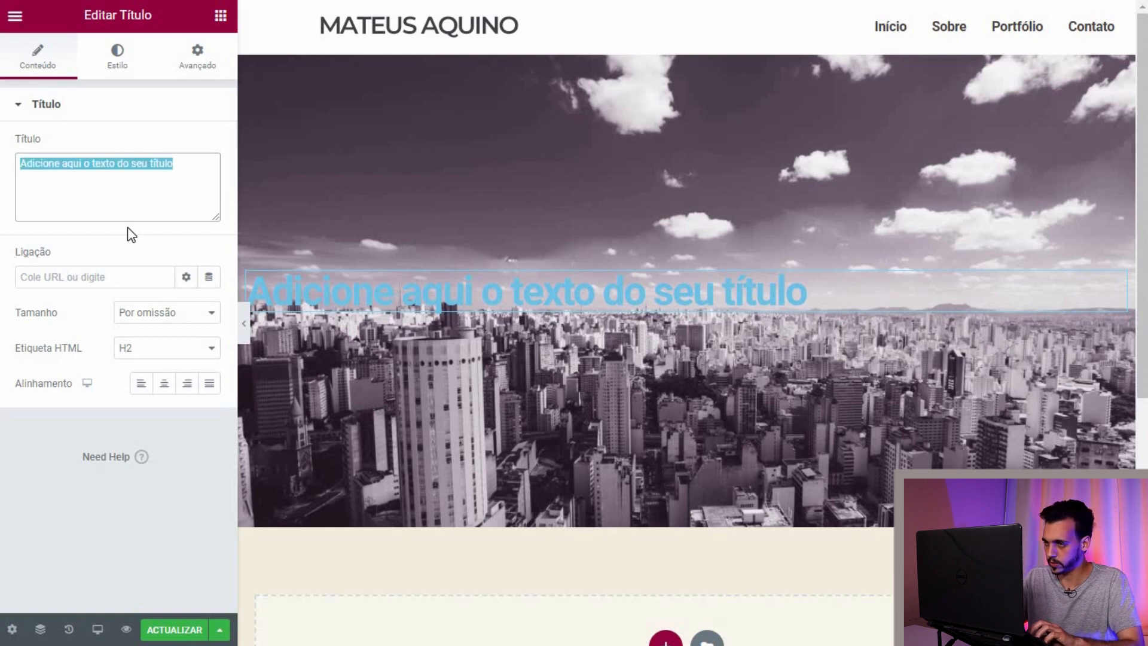
{"action": "type", "text": "olá m"}
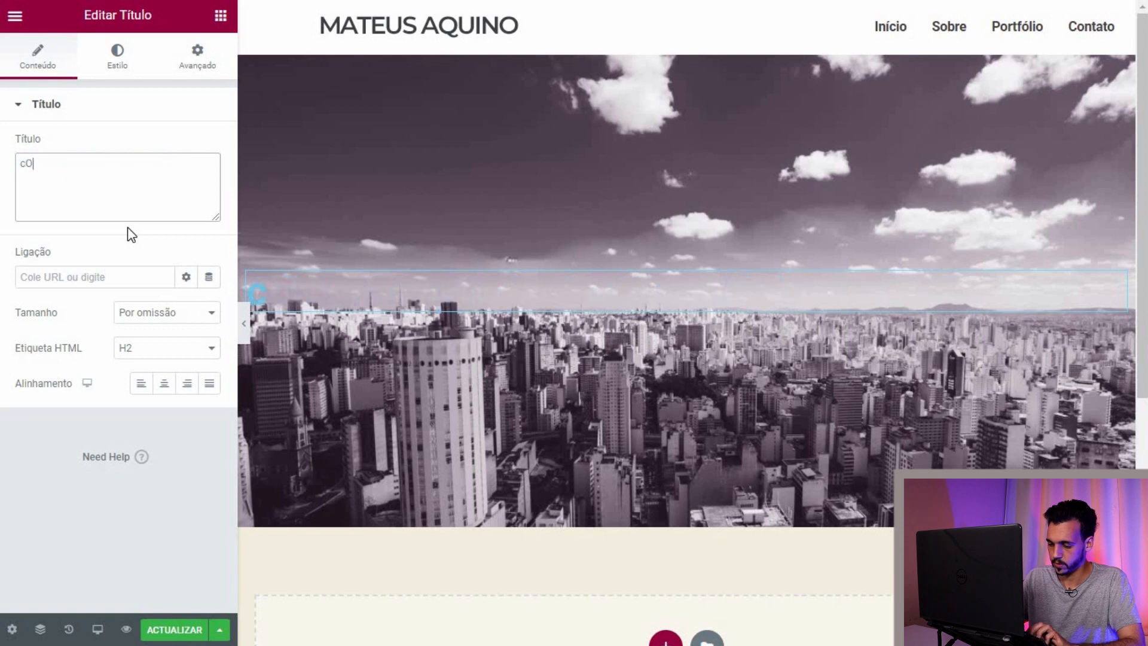
{"action": "key", "text": "BackSpace"}
{"action": "key", "text": "BackSpace"}
{"action": "key", "text": "BackSpace"}
{"action": "key", "text": "BackSpace"}
{"action": "key", "text": "BackSpace"}
{"action": "type", "text": "CN"}
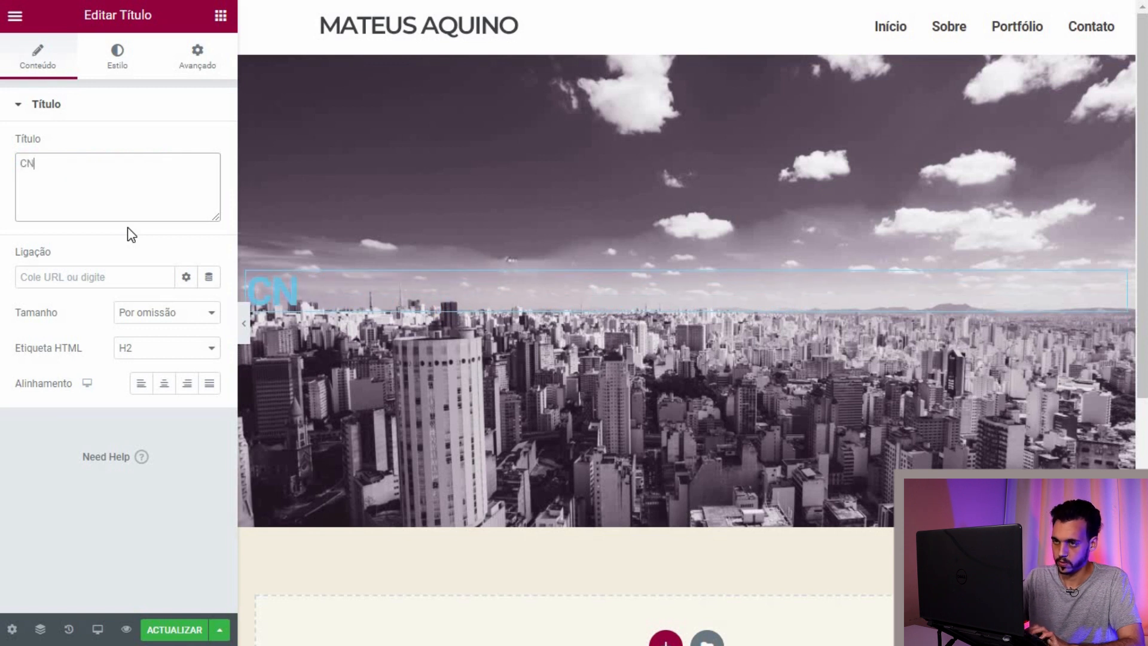
{"action": "type", "text": "ONST"}
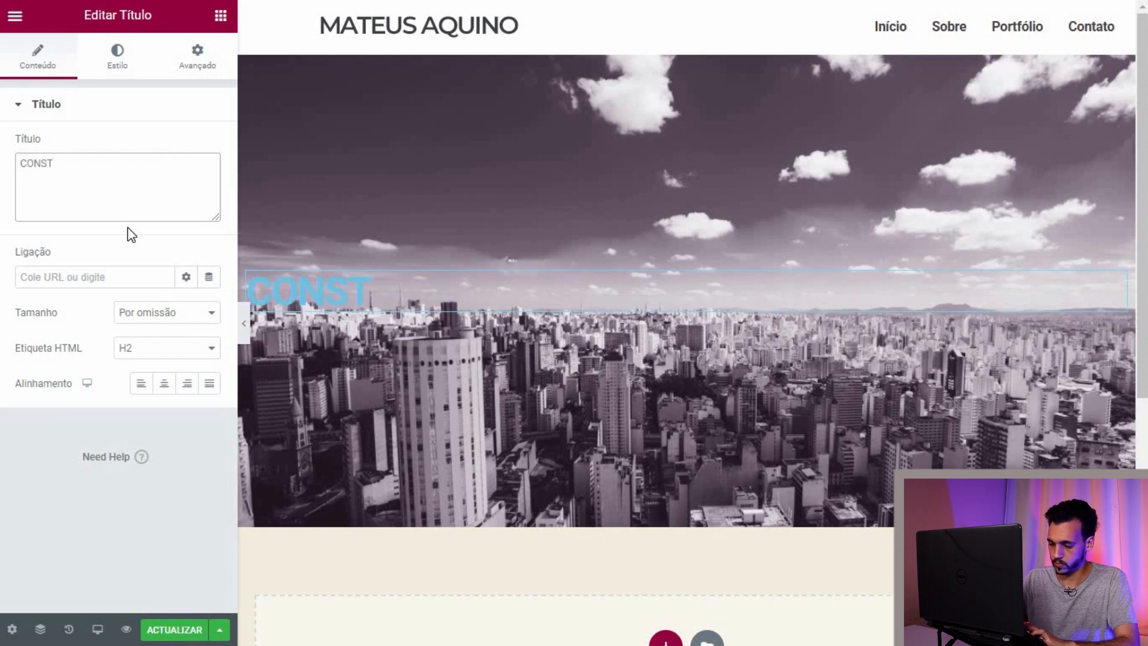
{"action": "type", "text": "RUINDO RESULTADOS"}
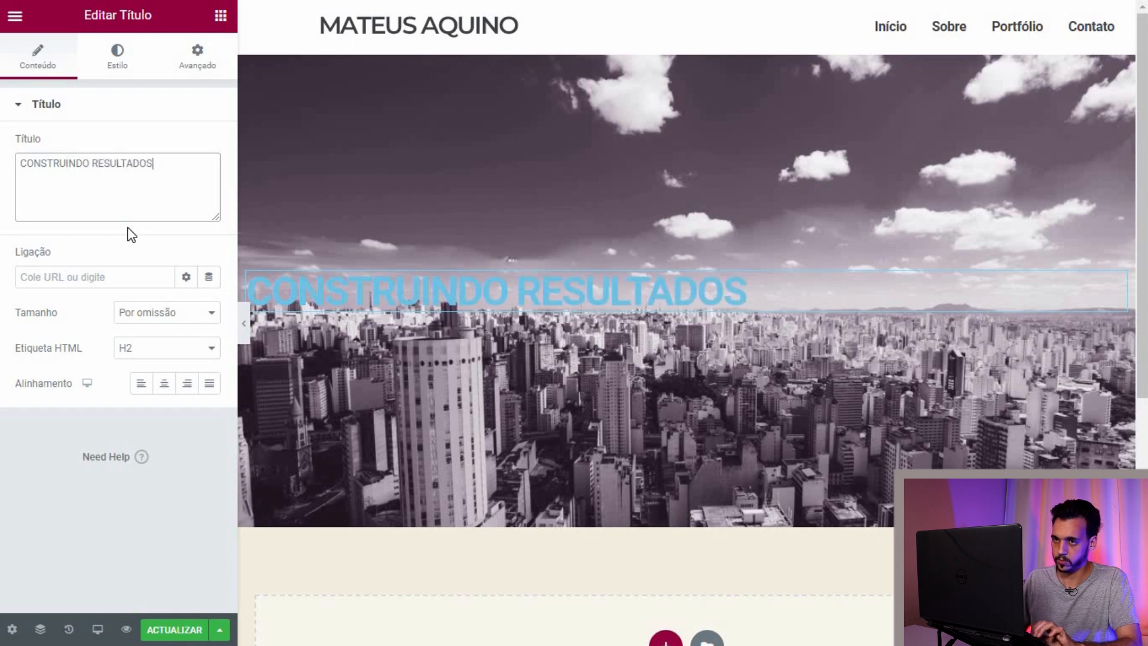
{"action": "key", "text": "ctrl+a"}
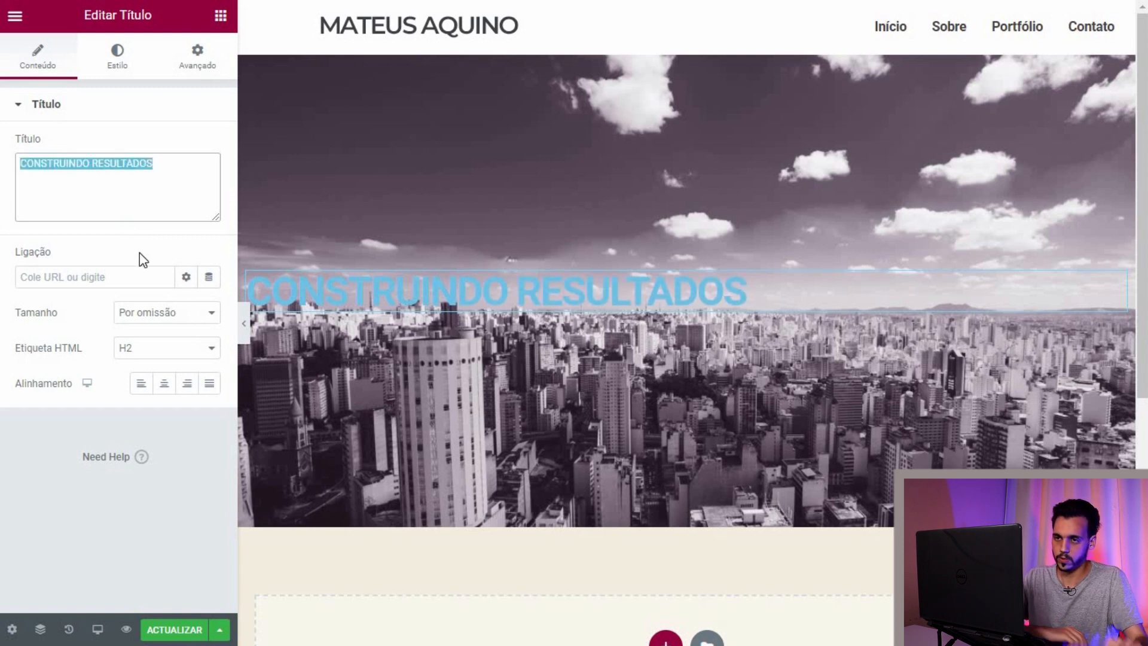
Step: Tag the heading as H1 and centre it over the hero image
{"action": "left_click", "coordinate": [151, 357]}
{"action": "left_click", "coordinate": [144, 366]}
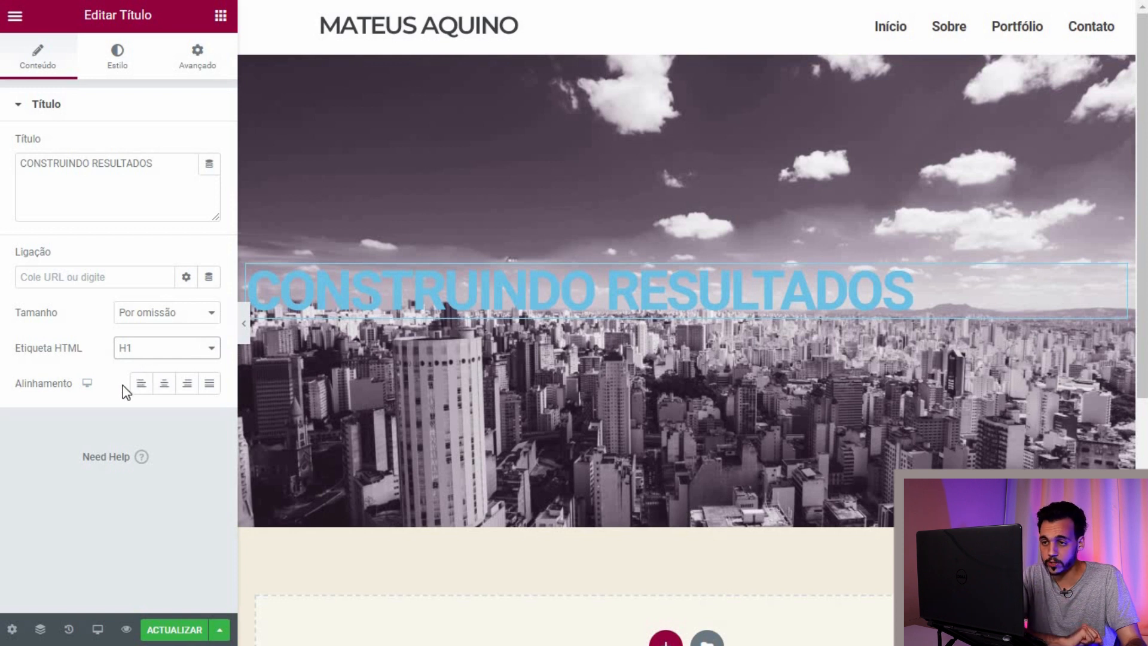
{"action": "left_click", "coordinate": [164, 388]}
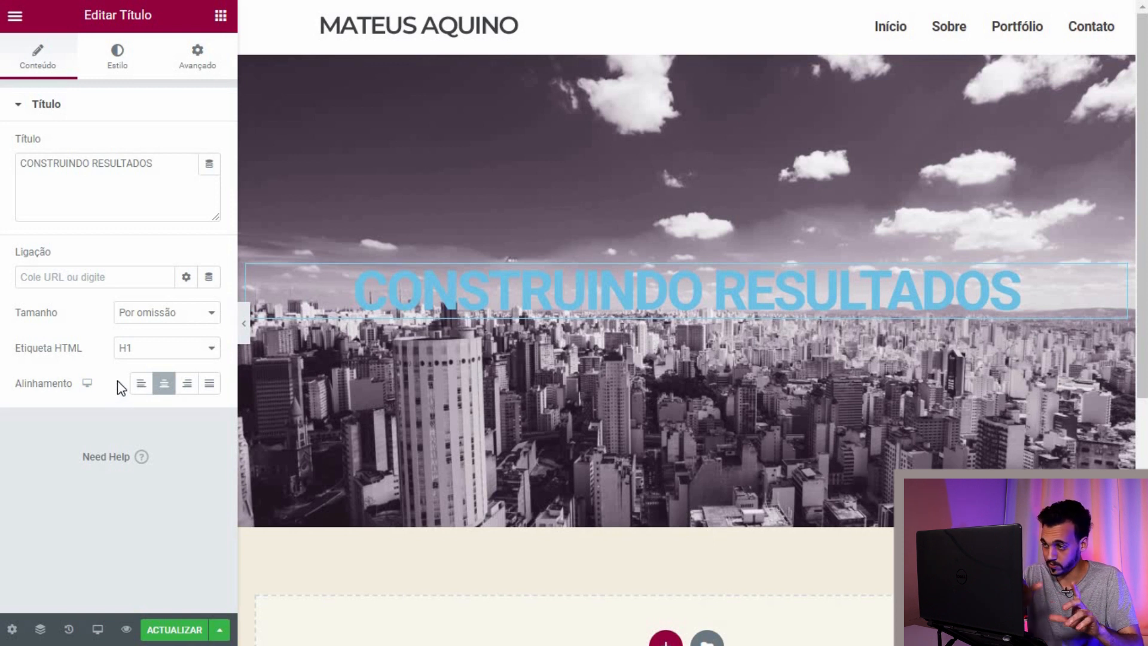
{"action": "left_click", "coordinate": [166, 323]}
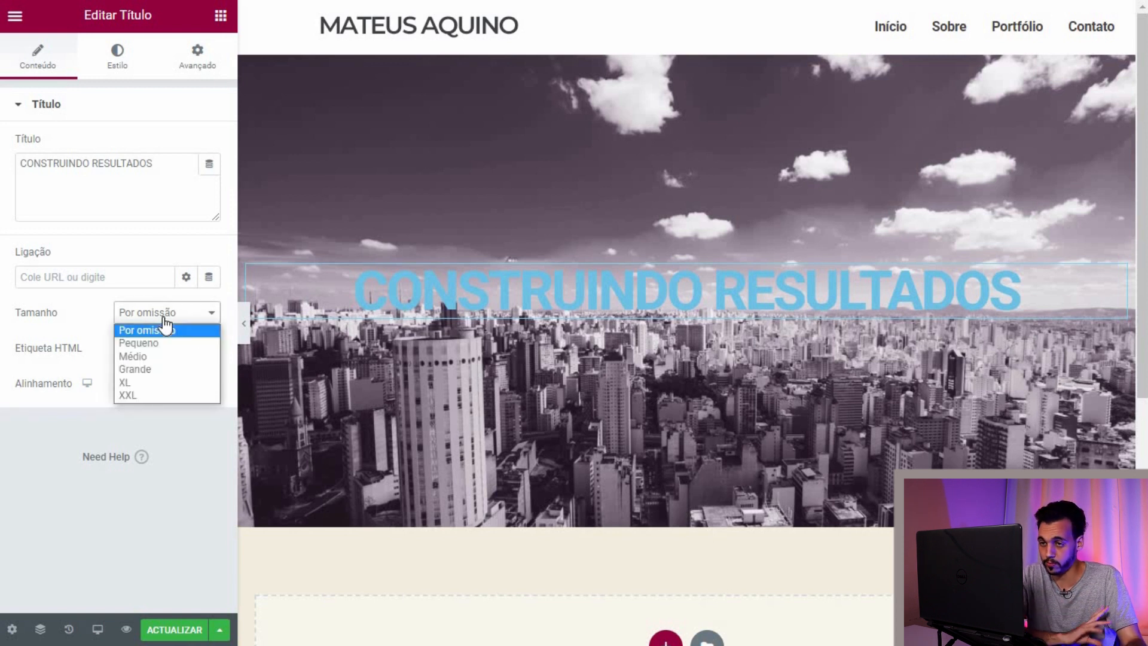
{"action": "left_click", "coordinate": [75, 437]}
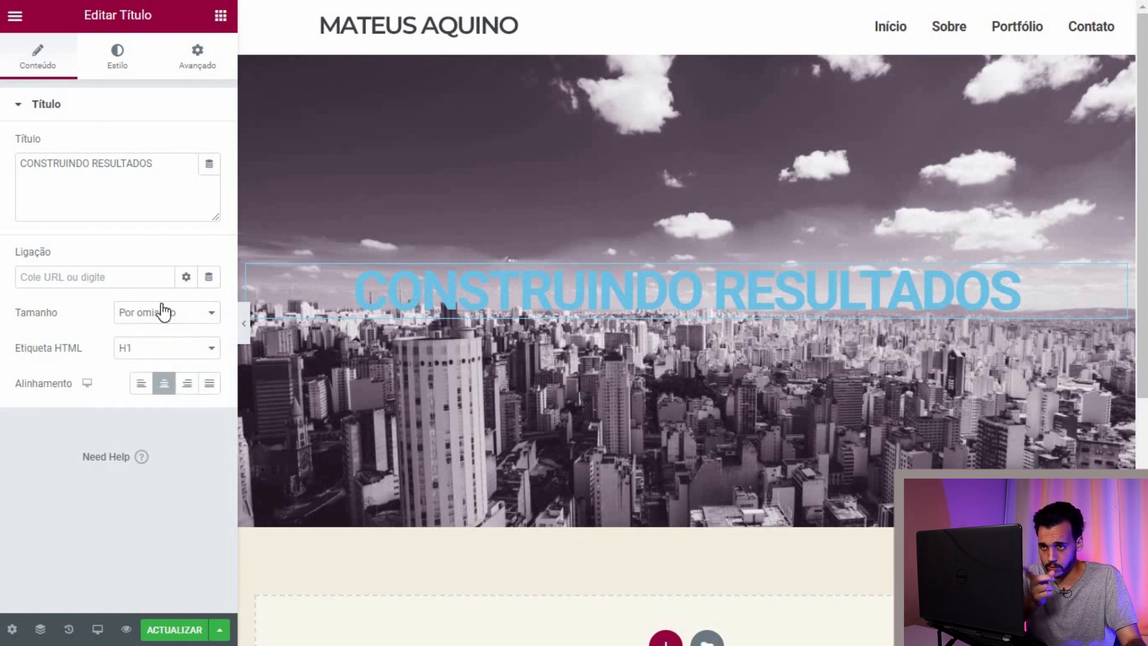
{"action": "left_click", "coordinate": [111, 65]}
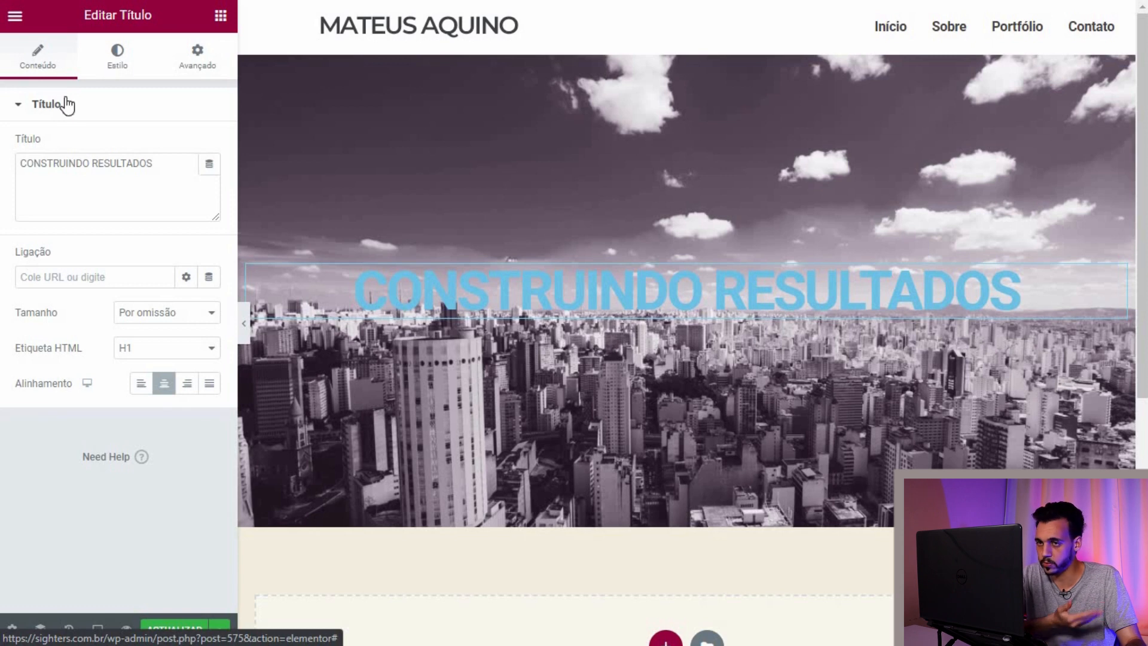
Step: Set the hero heading's text colour to white (#FFFFFF)
{"action": "left_click", "coordinate": [209, 180]}
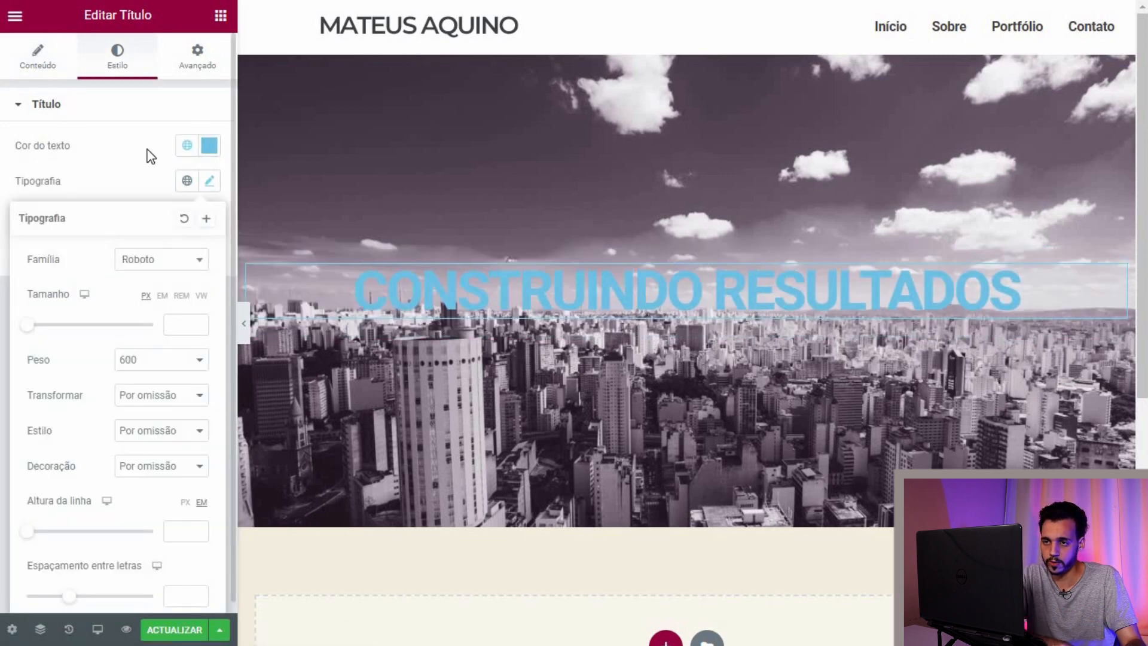
{"action": "left_click", "coordinate": [210, 183]}
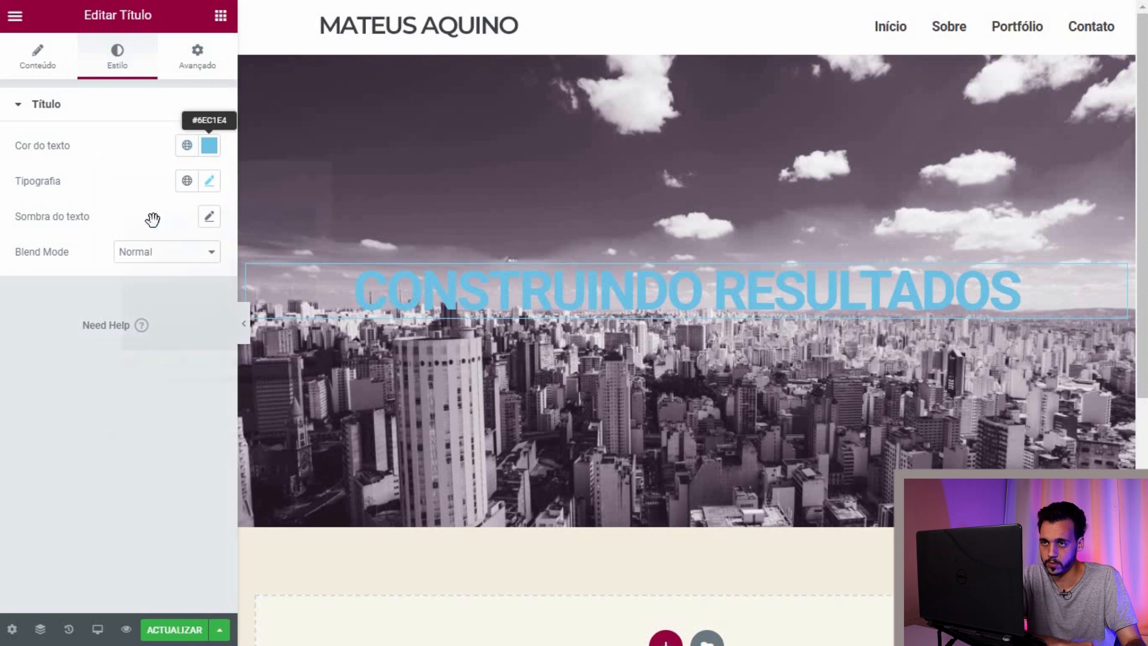
{"action": "left_click", "coordinate": [209, 146]}
{"action": "left_click_drag", "start_coordinate": [138, 216], "coordinate": [110, 123]}
{"action": "left_click", "coordinate": [193, 92]}
{"action": "left_click", "coordinate": [54, 107]}
Step: Set the heading's font size to 2.8 em
{"action": "left_click", "coordinate": [209, 181]}
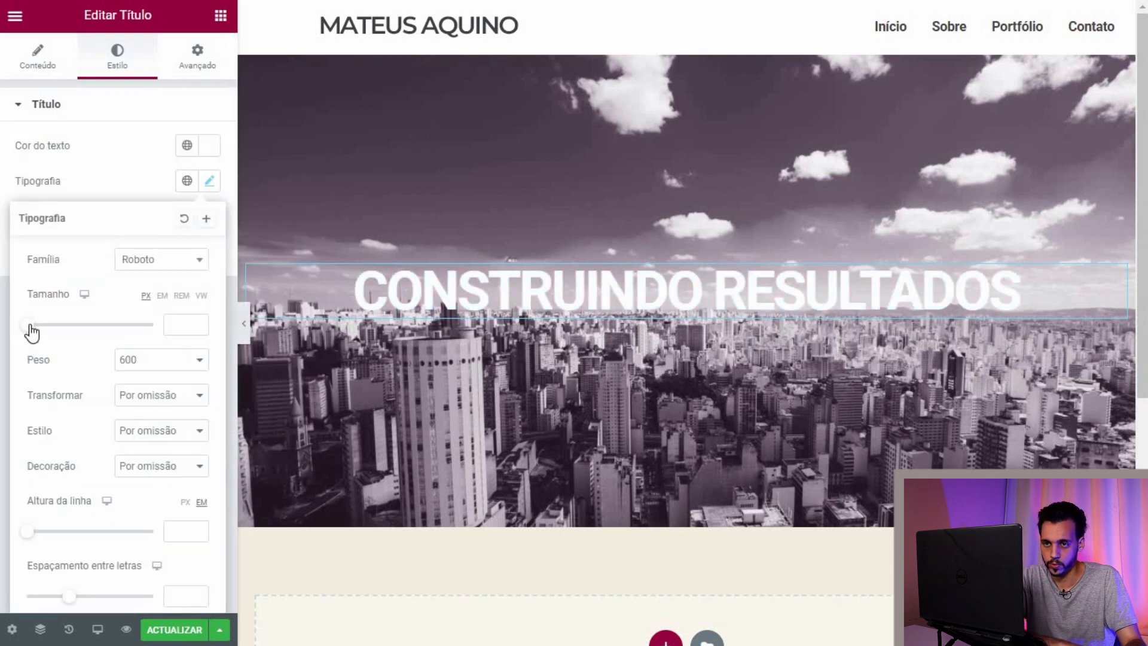
{"action": "left_click", "coordinate": [29, 325]}
{"action": "left_click", "coordinate": [162, 296]}
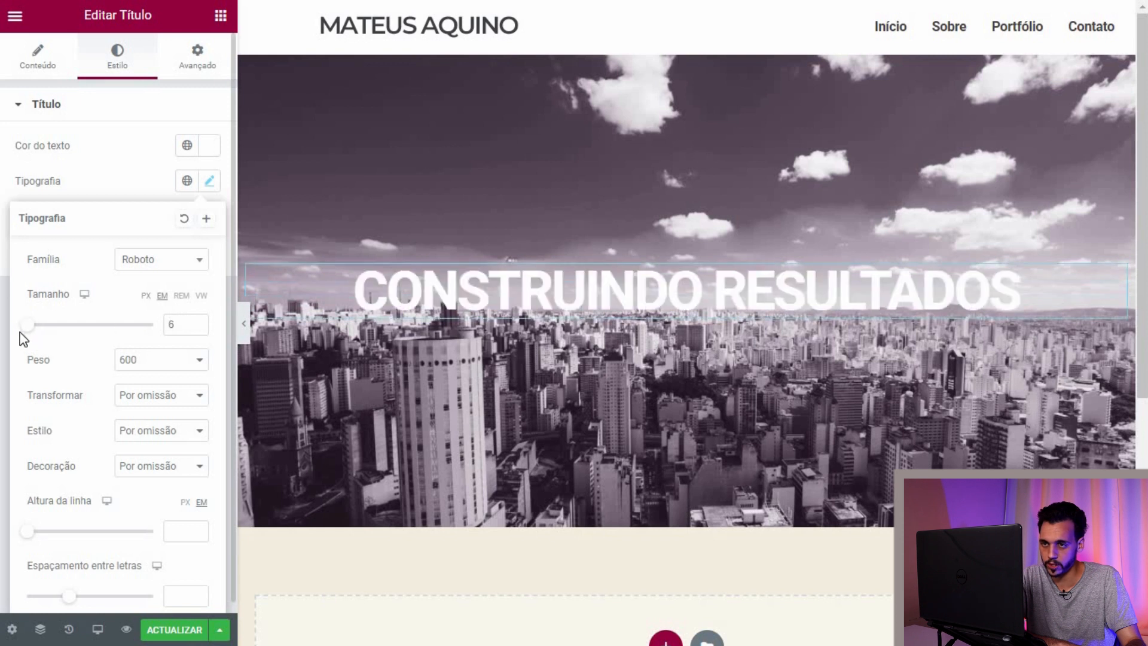
{"action": "left_click_drag", "start_coordinate": [28, 325], "coordinate": [62, 326]}
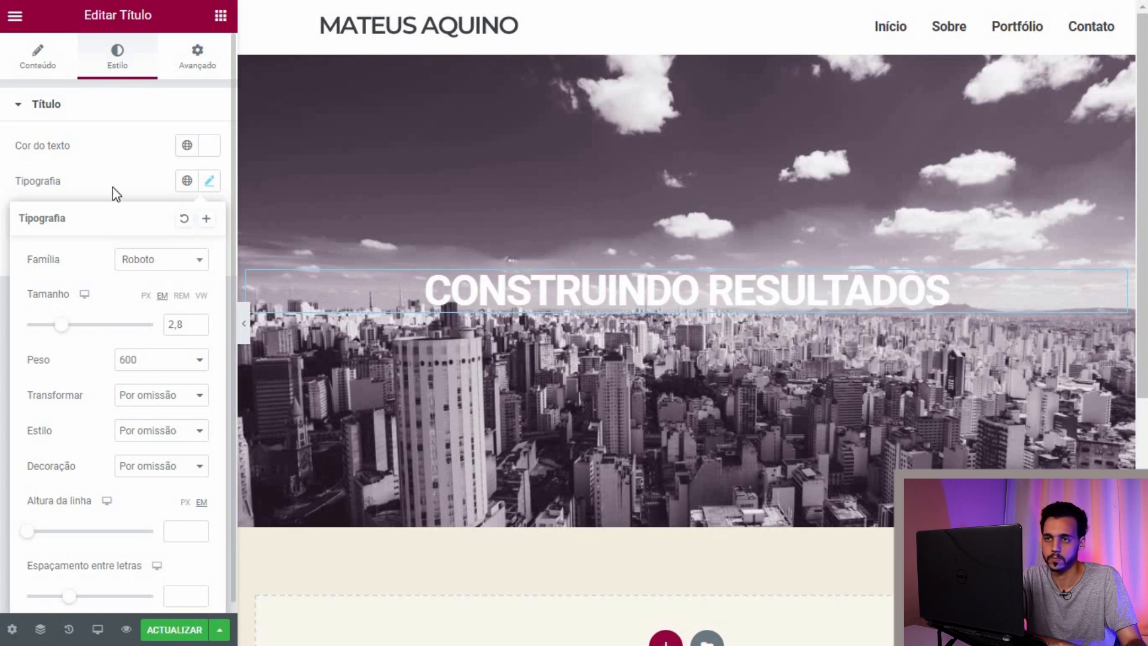
{"action": "left_click", "coordinate": [210, 181]}
{"action": "left_click", "coordinate": [210, 181]}
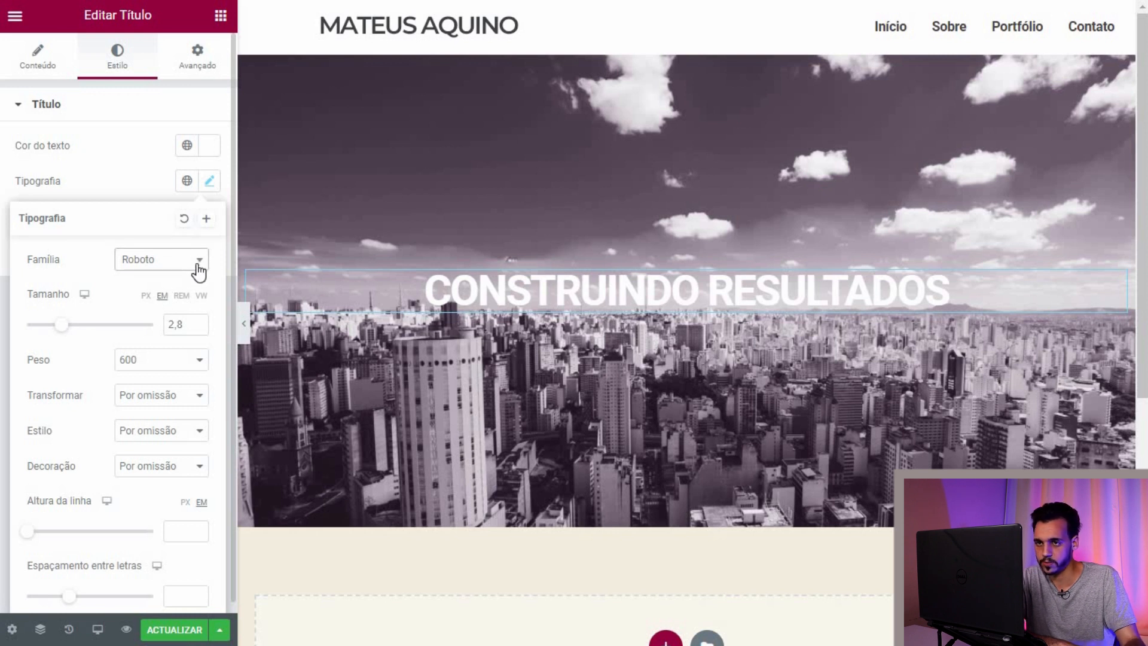
Step: Change the heading font family to Montserrat
{"action": "left_click", "coordinate": [160, 263]}
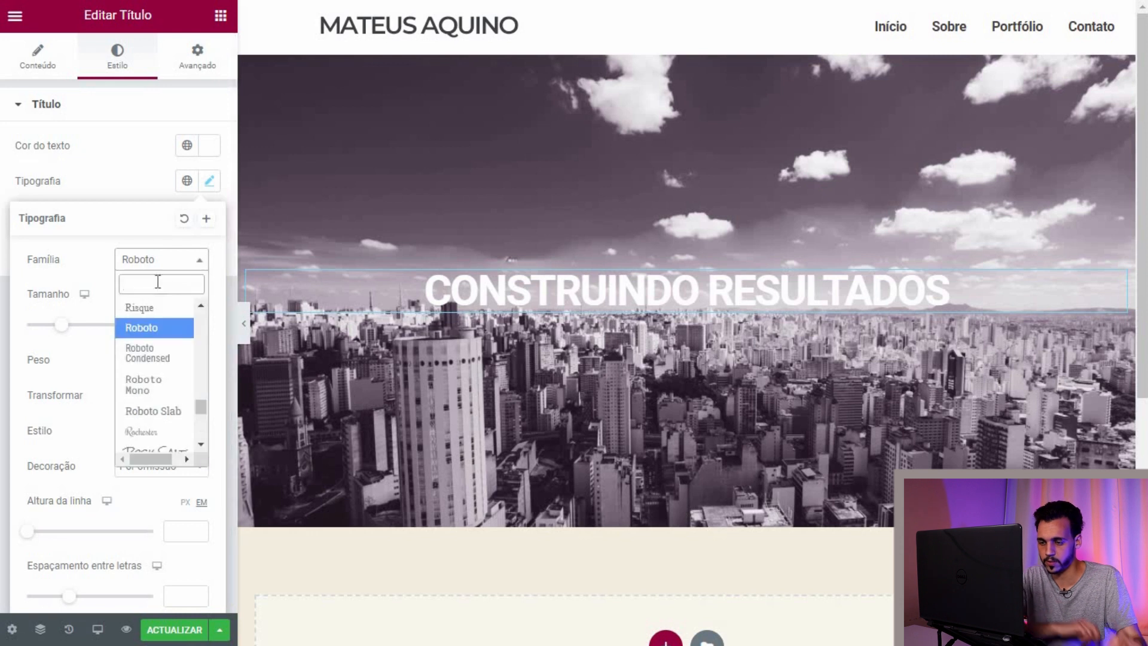
{"action": "type", "text": "MM"}
{"action": "key", "text": "BackSpace"}
{"action": "type", "text": "O"}
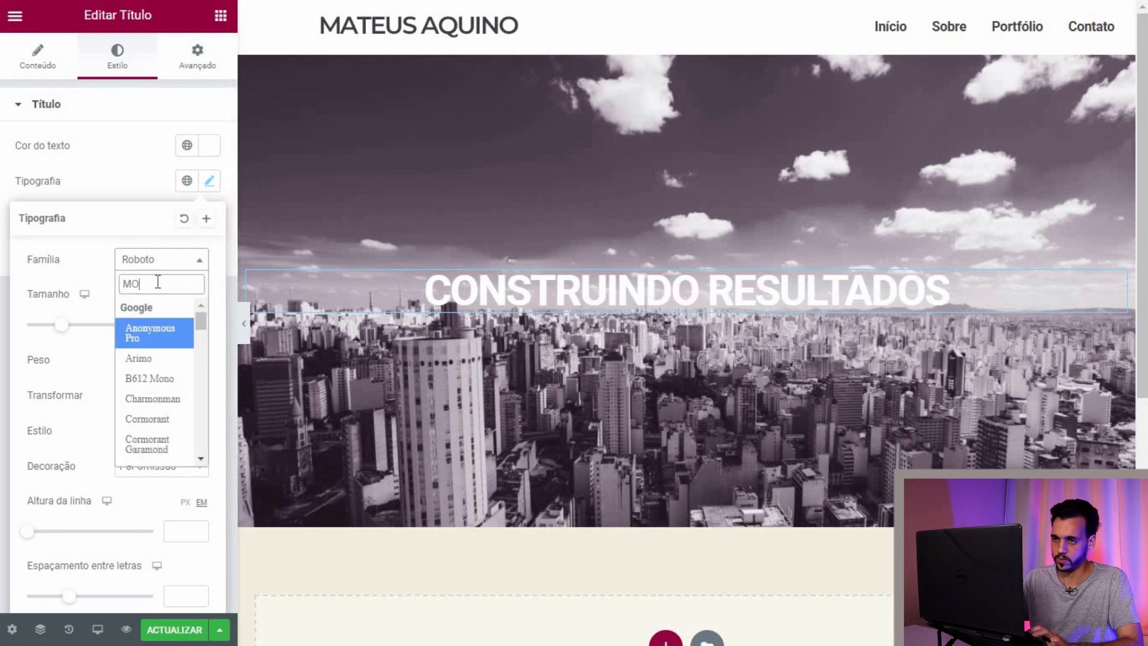
{"action": "type", "text": "NTS"}
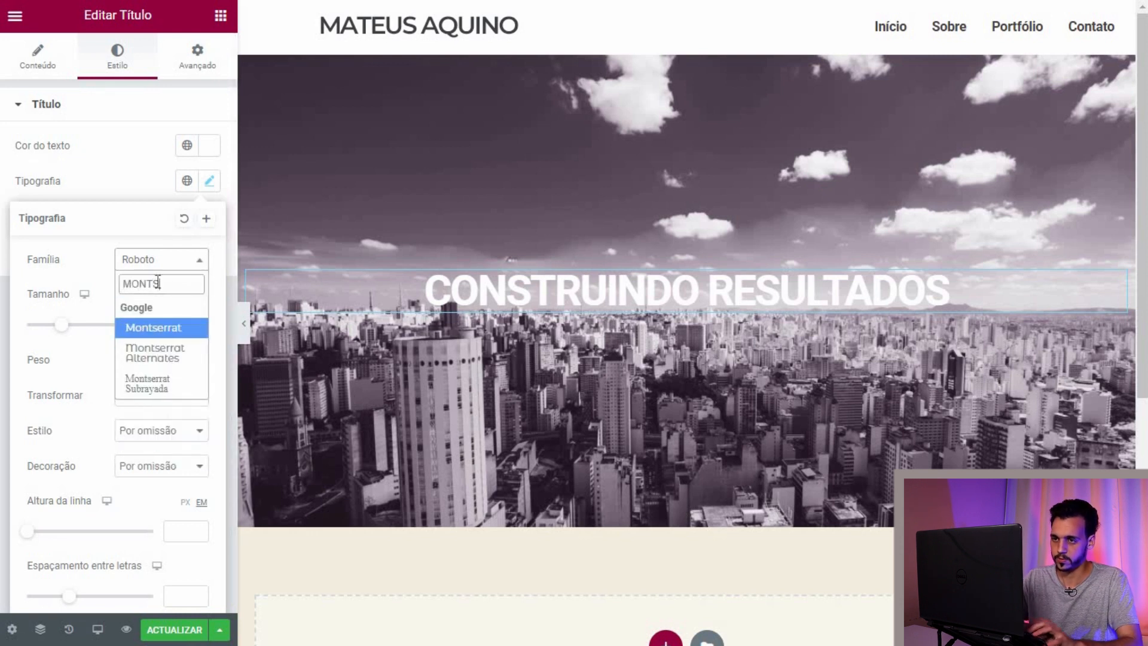
{"action": "left_click", "coordinate": [156, 322]}
{"action": "left_click", "coordinate": [123, 180]}
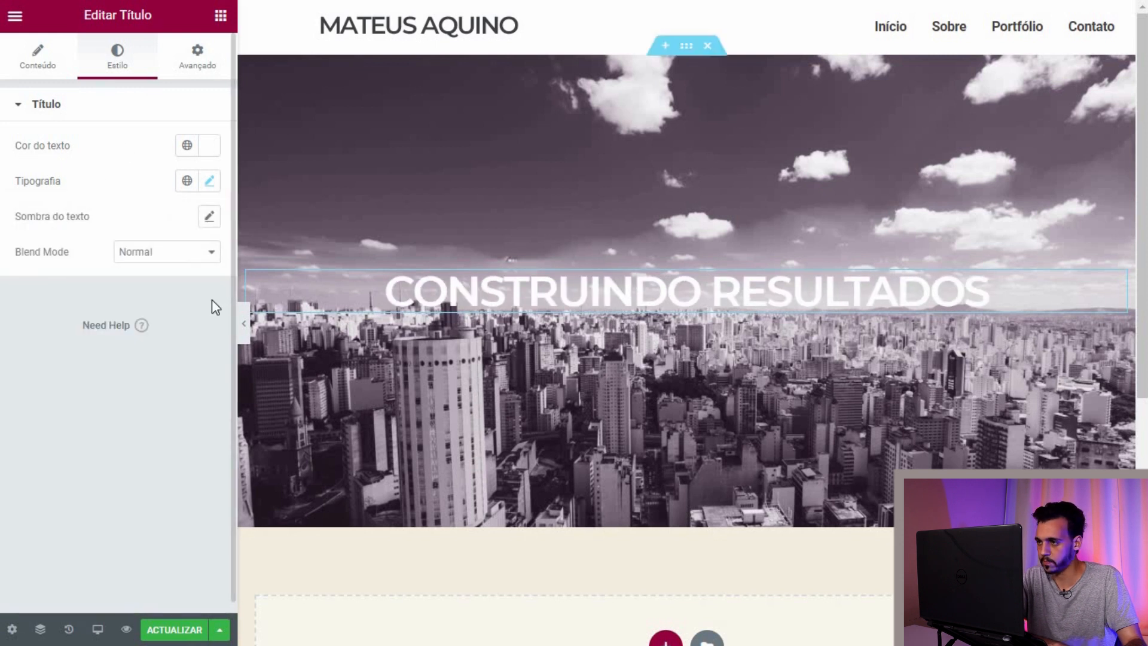
{"action": "left_click", "coordinate": [182, 60]}
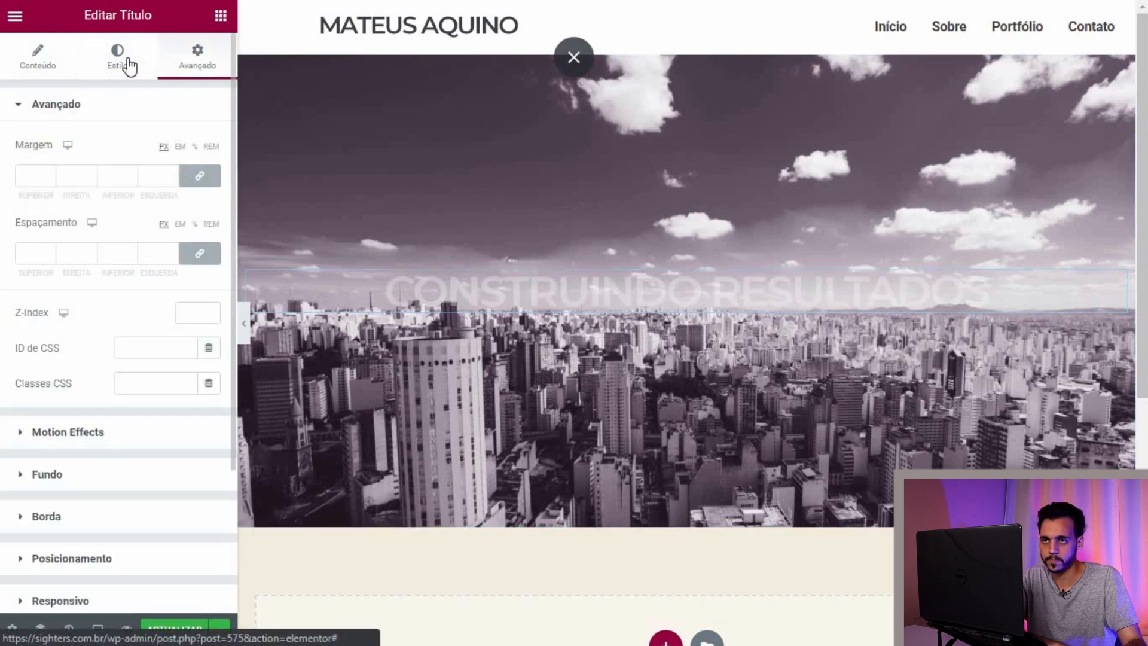
Step: Insert an empty 50/50 two-column section below the city hero
{"action": "left_click", "coordinate": [127, 64]}
{"action": "scroll", "coordinate": [496, 293], "scroll_direction": "down", "scroll_amount": 5}
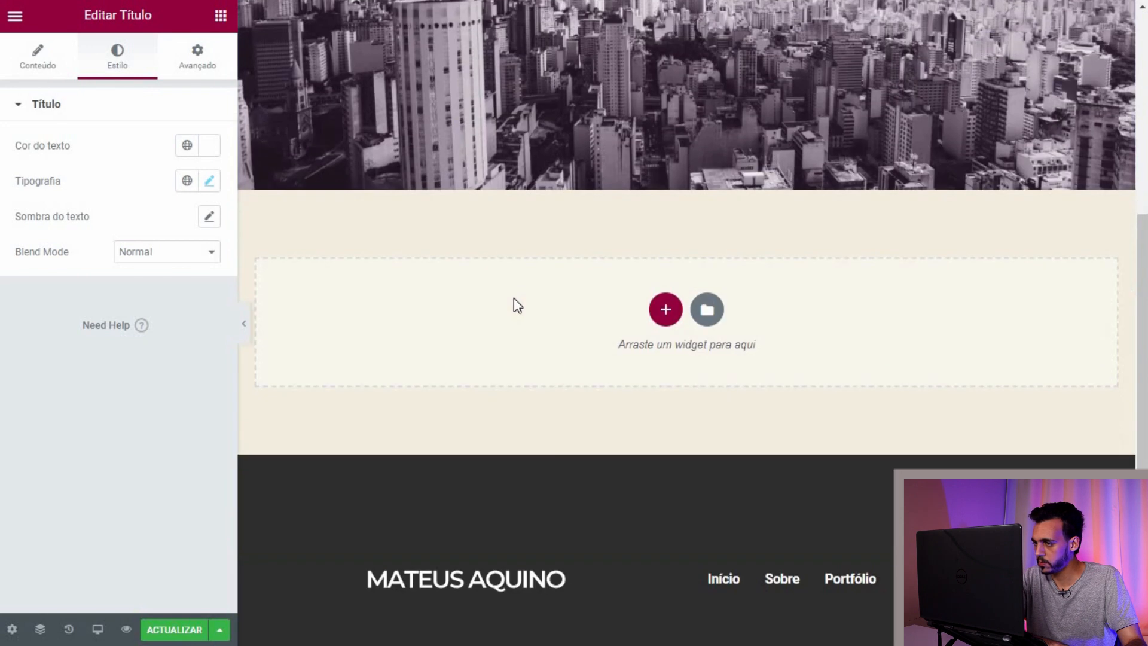
{"action": "scroll", "coordinate": [512, 295], "scroll_direction": "up", "scroll_amount": 4}
{"action": "scroll", "coordinate": [451, 268], "scroll_direction": "up", "scroll_amount": 2}
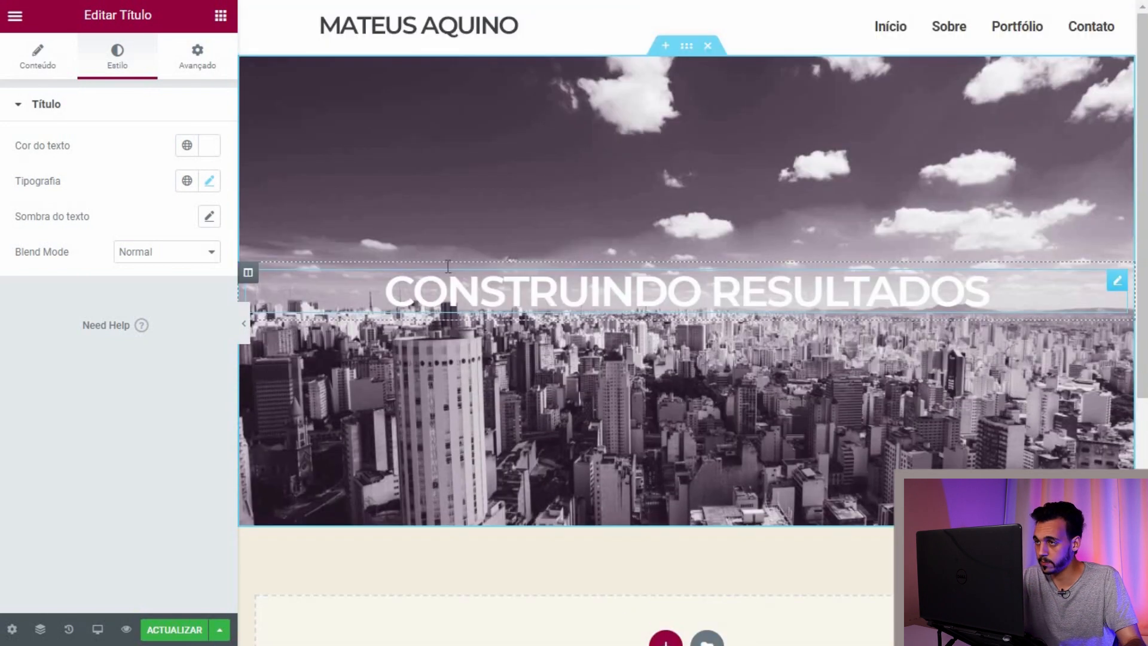
{"action": "scroll", "coordinate": [574, 391], "scroll_direction": "down", "scroll_amount": 6}
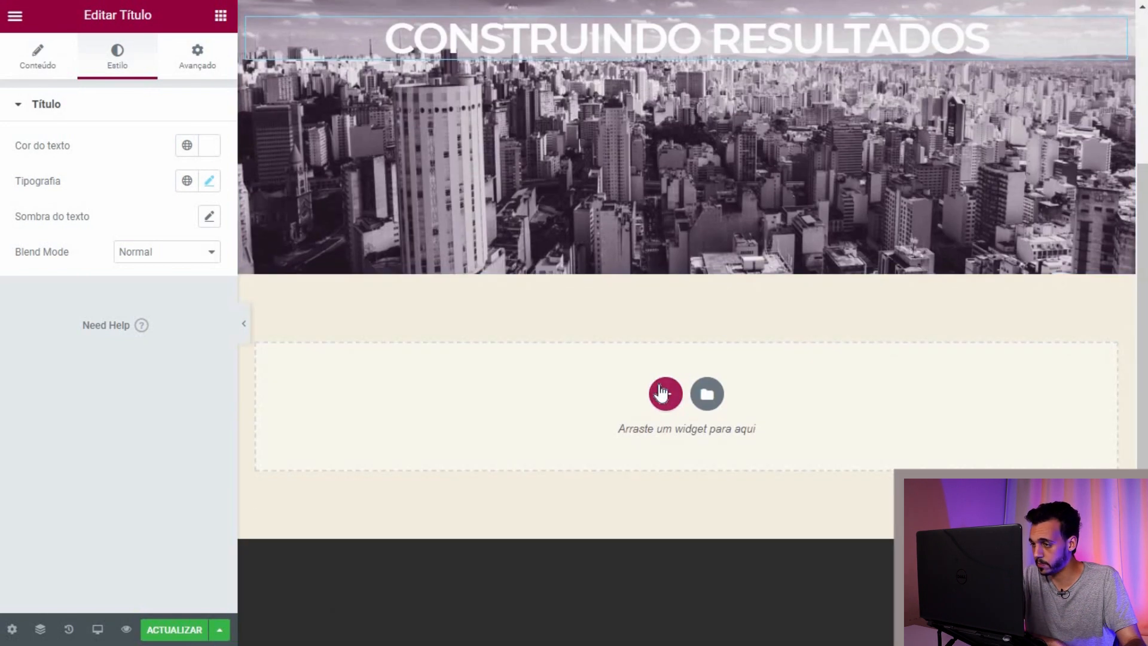
{"action": "left_click", "coordinate": [665, 394]}
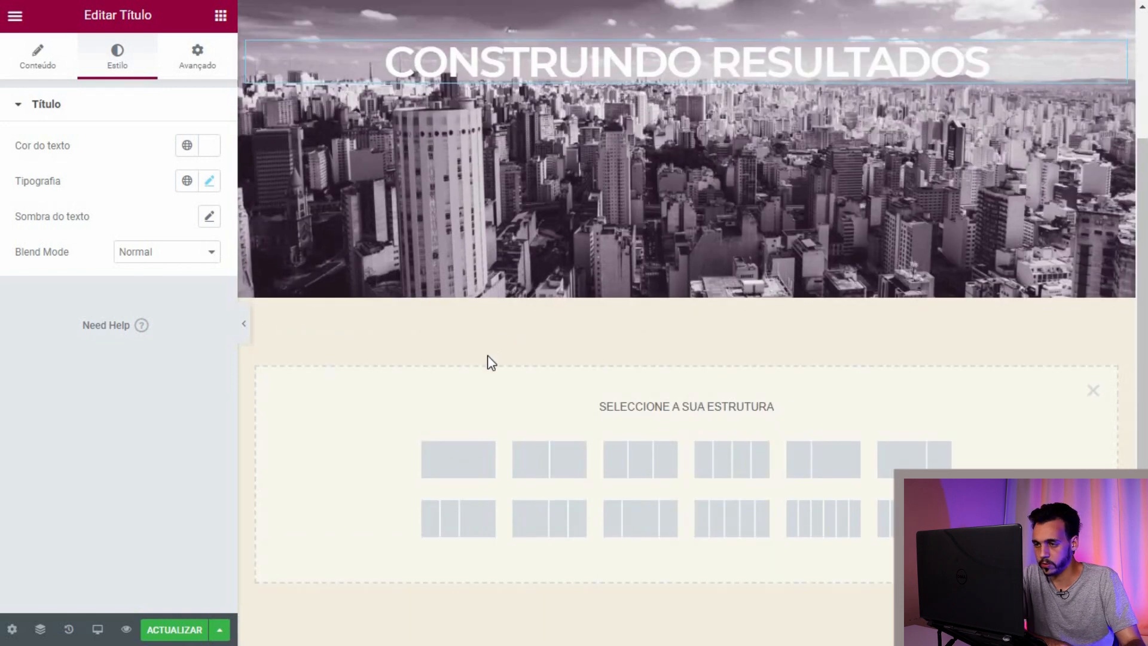
{"action": "scroll", "coordinate": [487, 366], "scroll_direction": "down", "scroll_amount": 2}
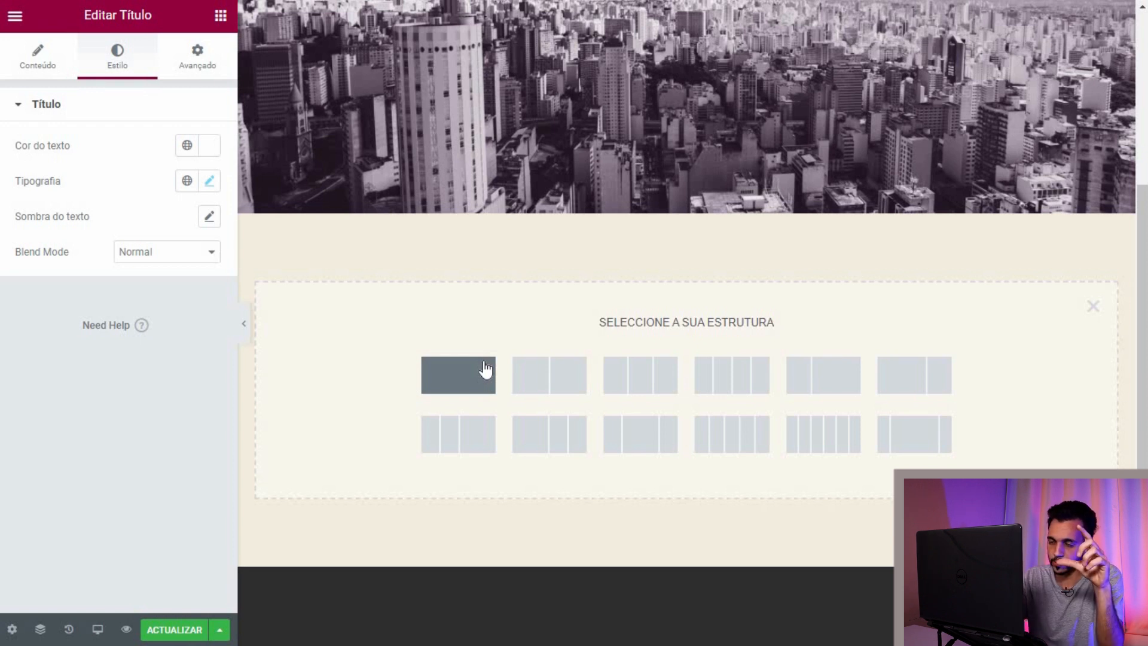
{"action": "left_click", "coordinate": [551, 388]}
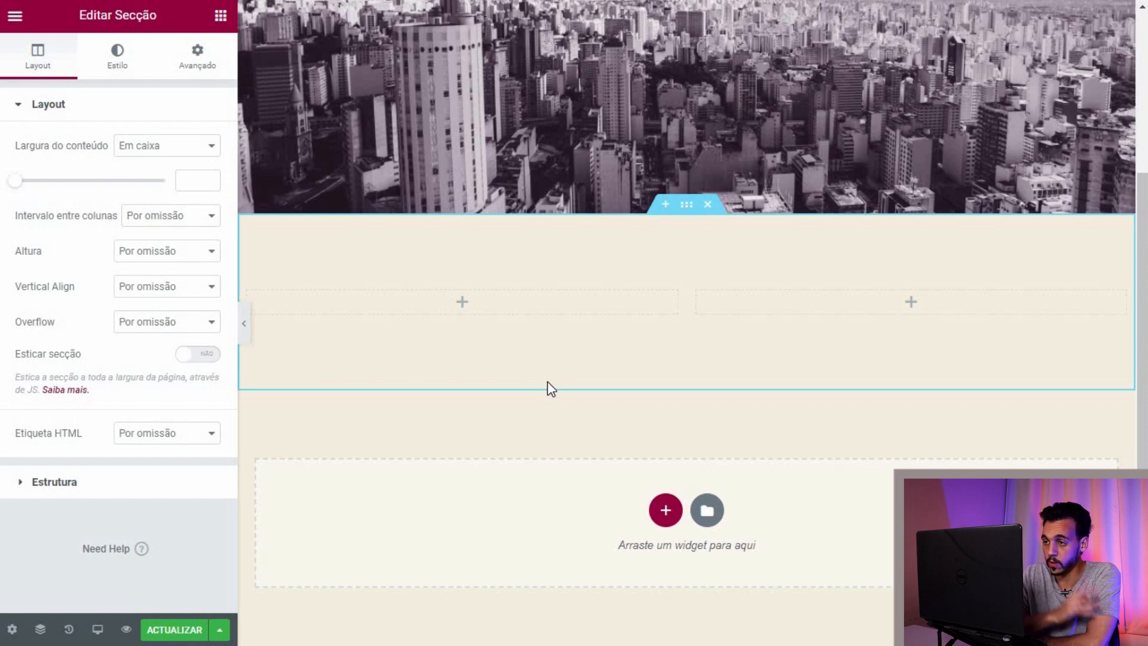
{"action": "right_click", "coordinate": [248, 294]}
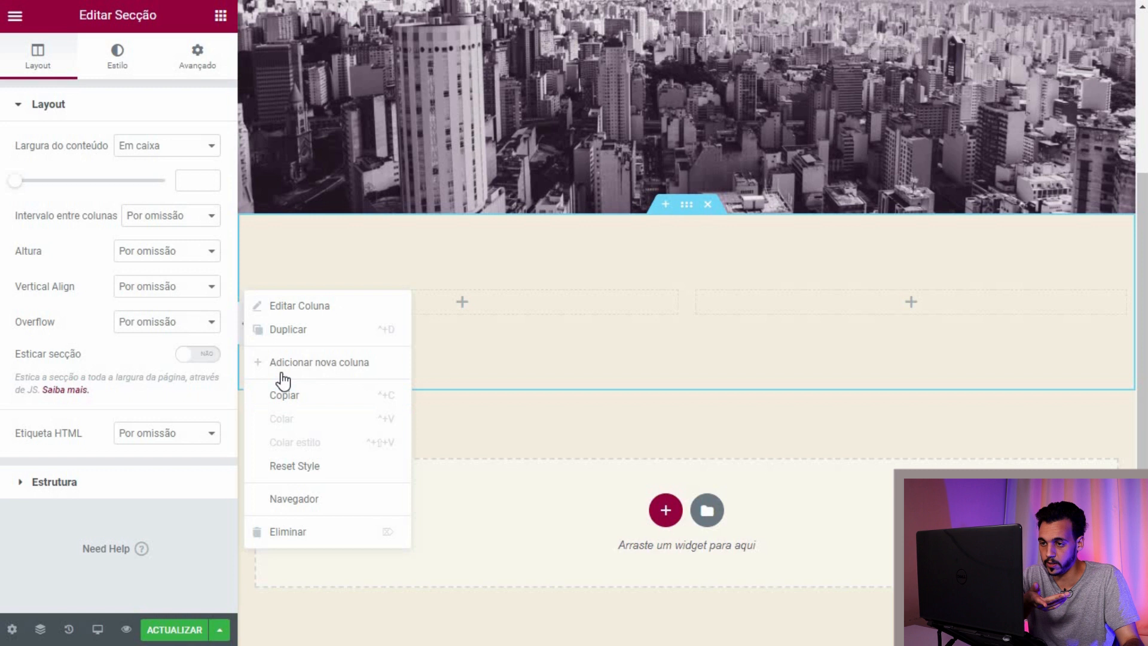
{"action": "left_click", "coordinate": [660, 353]}
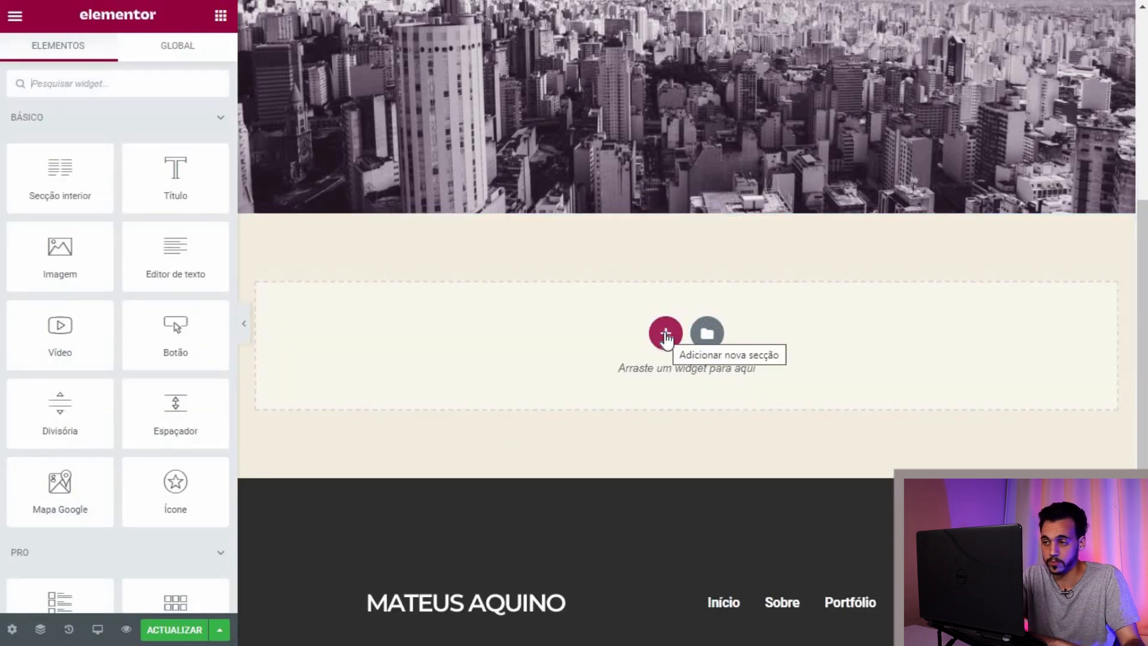
{"action": "left_click", "coordinate": [608, 413]}
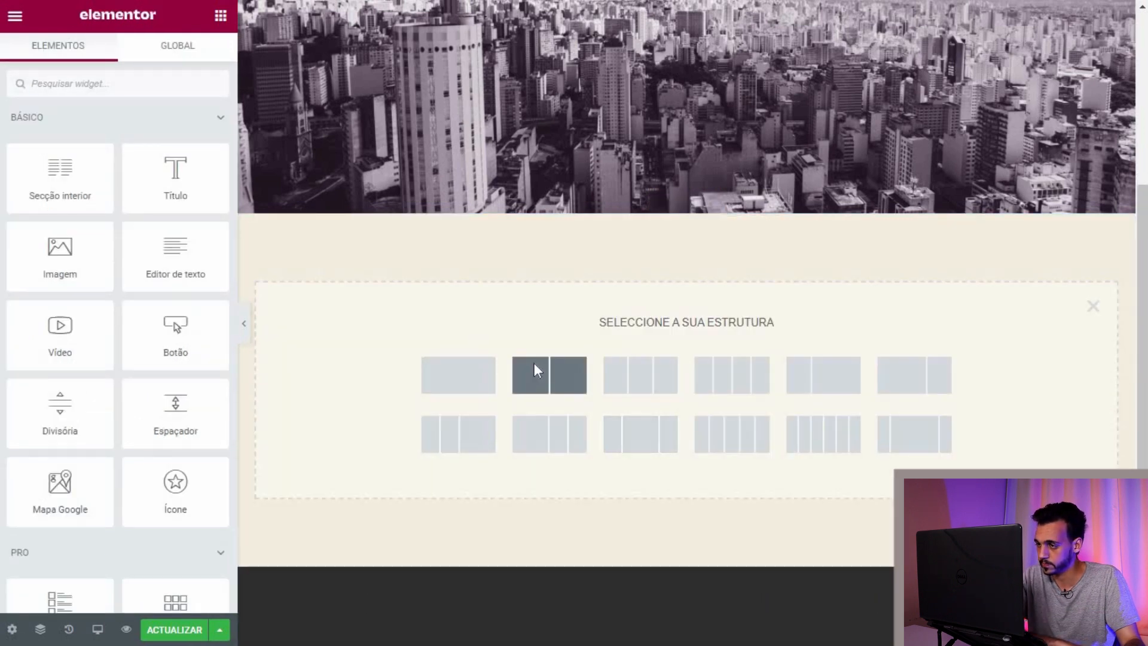
{"action": "left_click", "coordinate": [534, 365]}
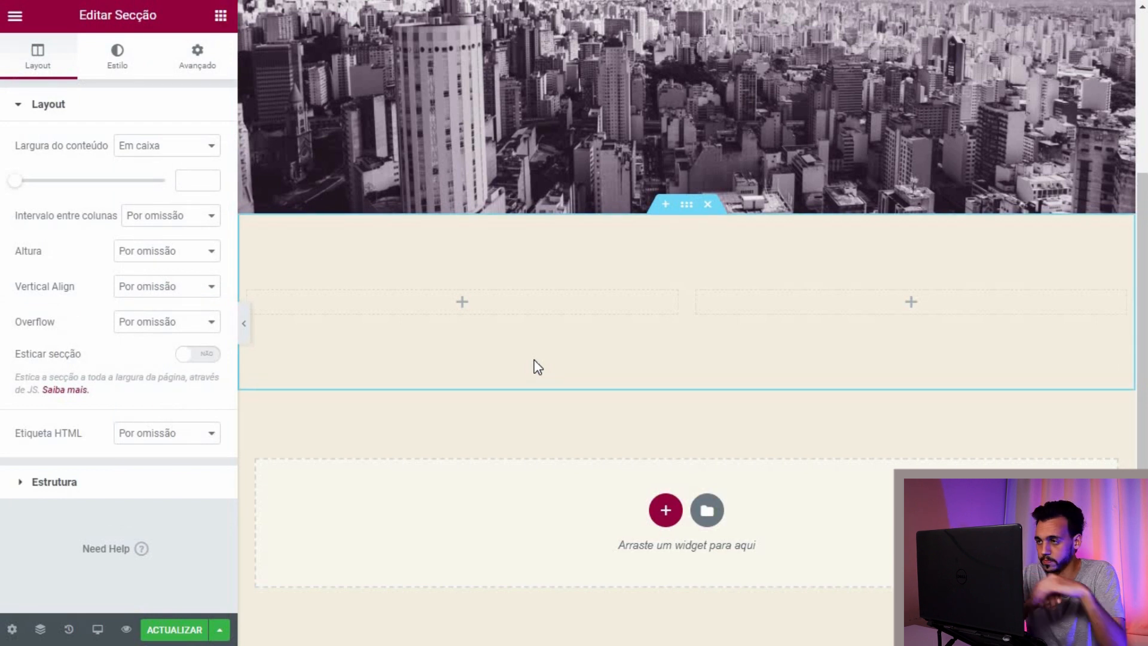
Step: Place a text editor with a heading above it in the left column for the bio
{"action": "left_click", "coordinate": [220, 15]}
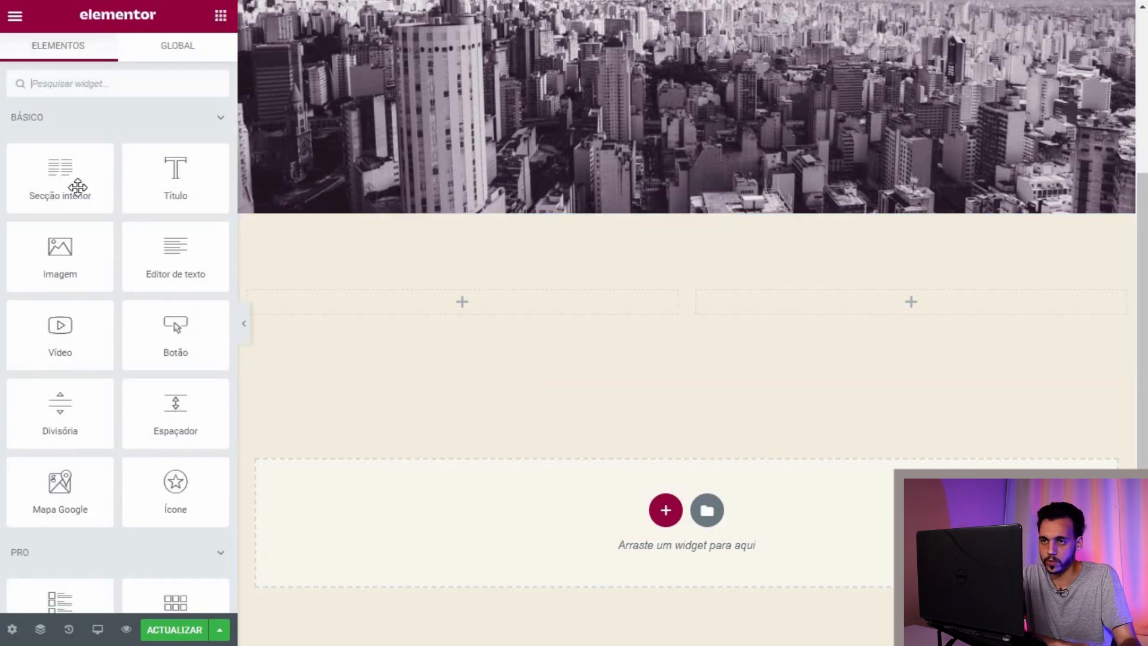
{"action": "left_click_drag", "start_coordinate": [174, 254], "coordinate": [318, 297]}
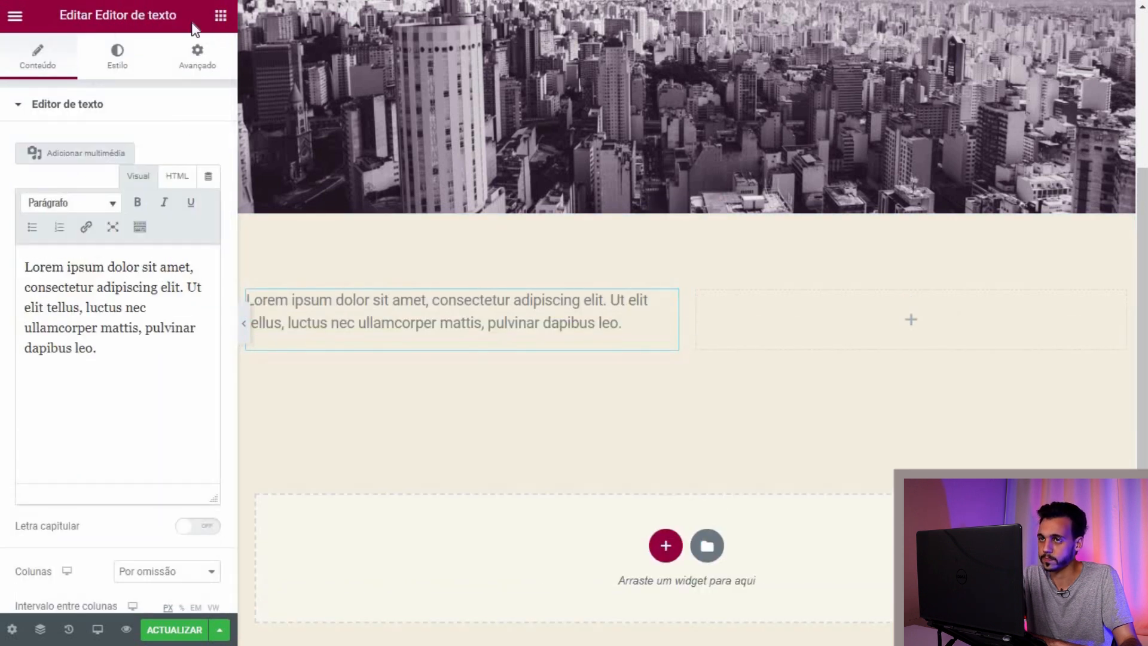
{"action": "left_click", "coordinate": [221, 17]}
{"action": "left_click_drag", "start_coordinate": [158, 184], "coordinate": [311, 292]}
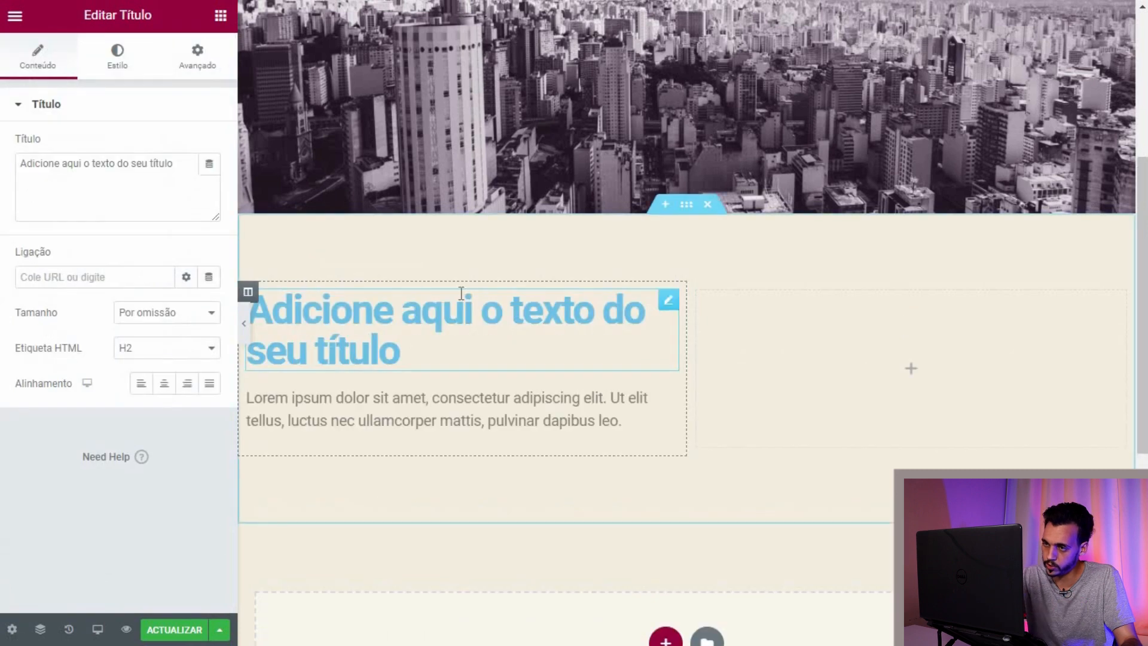
Step: Add an Image widget to the empty right column for the portrait photo
{"action": "left_click", "coordinate": [221, 15]}
{"action": "left_click_drag", "start_coordinate": [51, 195], "coordinate": [891, 368]}
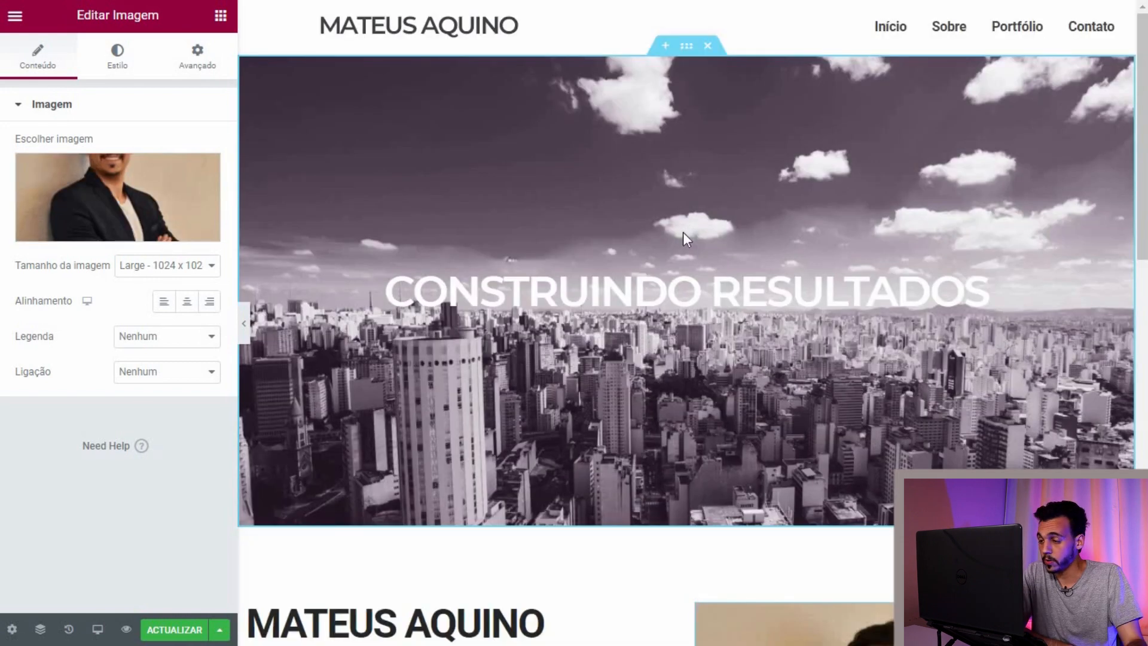
{"action": "scroll", "coordinate": [683, 232], "scroll_direction": "down", "scroll_amount": 6}
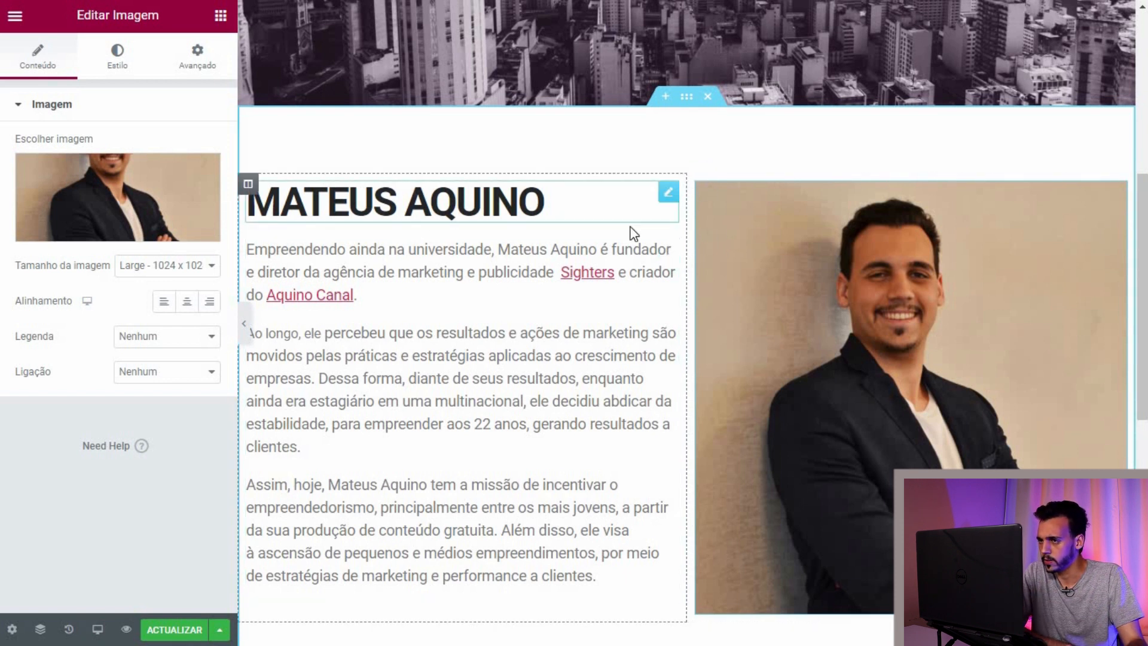
{"action": "scroll", "coordinate": [563, 239], "scroll_direction": "up", "scroll_amount": 6}
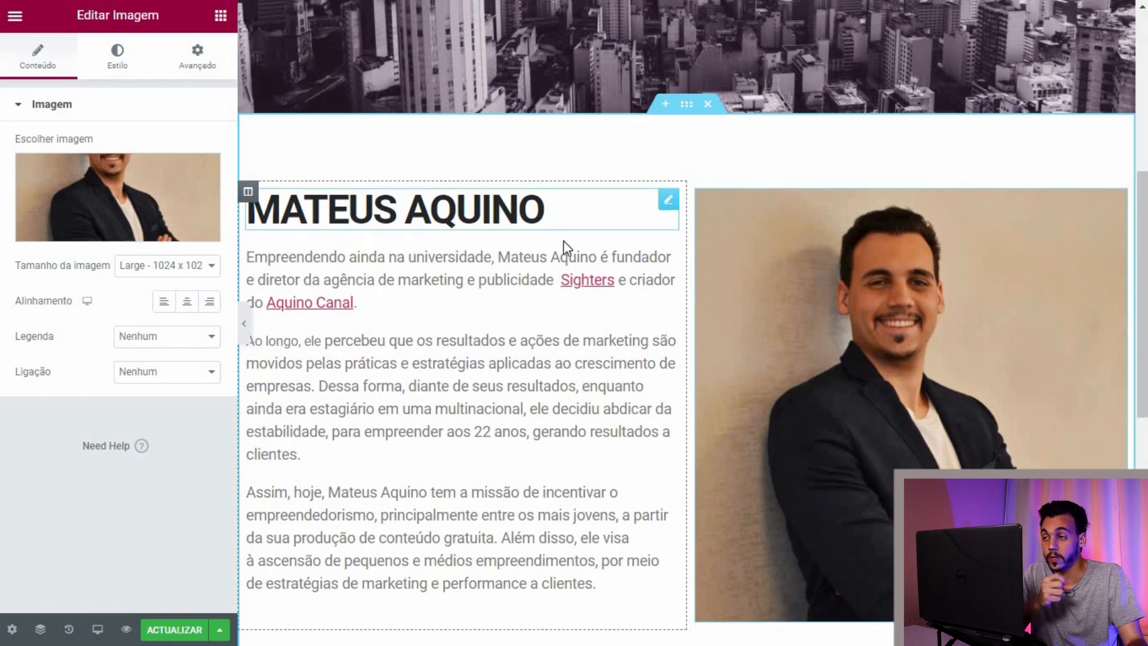
{"action": "scroll", "coordinate": [564, 275], "scroll_direction": "down", "scroll_amount": 2}
{"action": "scroll", "coordinate": [564, 278], "scroll_direction": "down", "scroll_amount": 4}
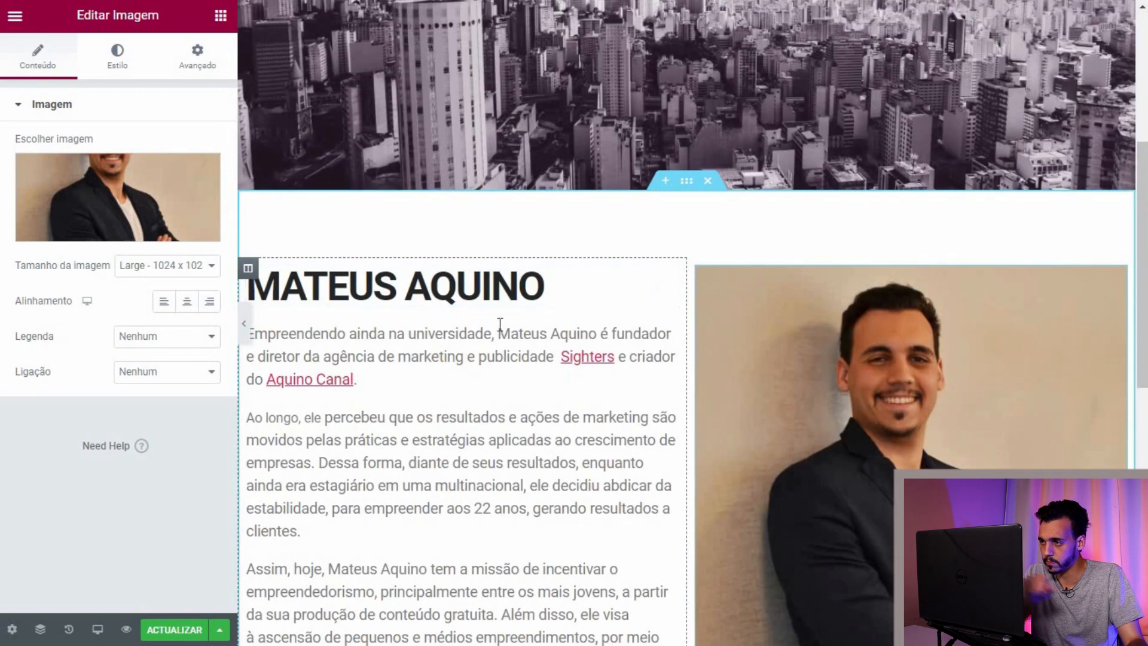
{"action": "scroll", "coordinate": [497, 320], "scroll_direction": "down", "scroll_amount": 4}
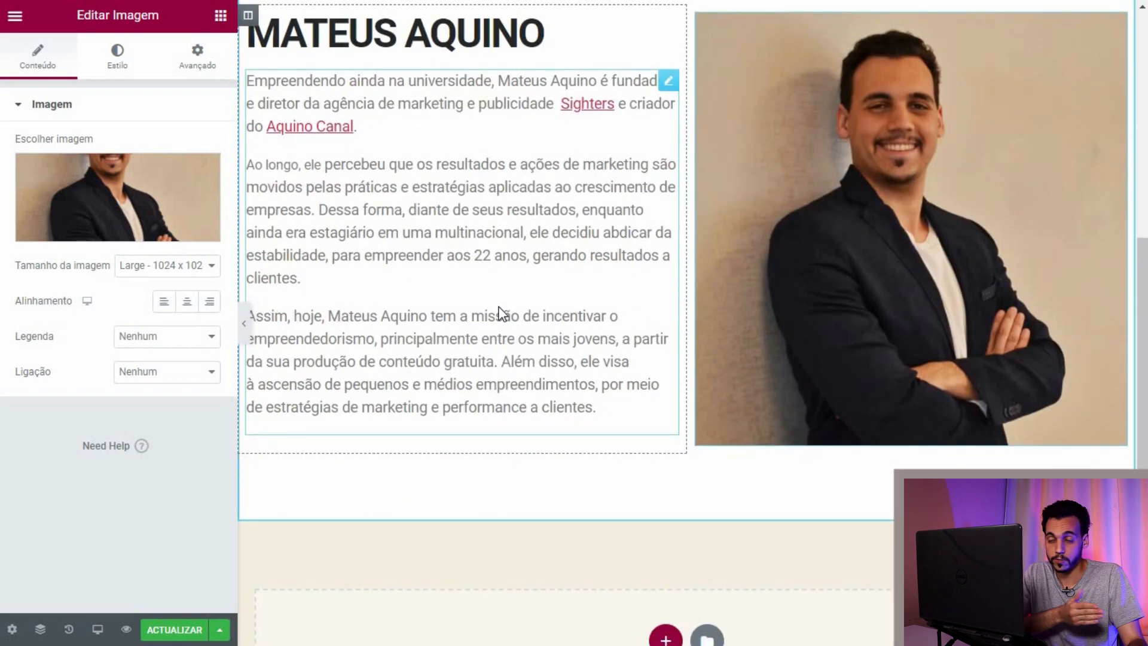
{"action": "scroll", "coordinate": [501, 323], "scroll_direction": "up", "scroll_amount": 2}
{"action": "scroll", "coordinate": [499, 308], "scroll_direction": "up", "scroll_amount": 3}
{"action": "scroll", "coordinate": [806, 203], "scroll_direction": "down", "scroll_amount": 3}
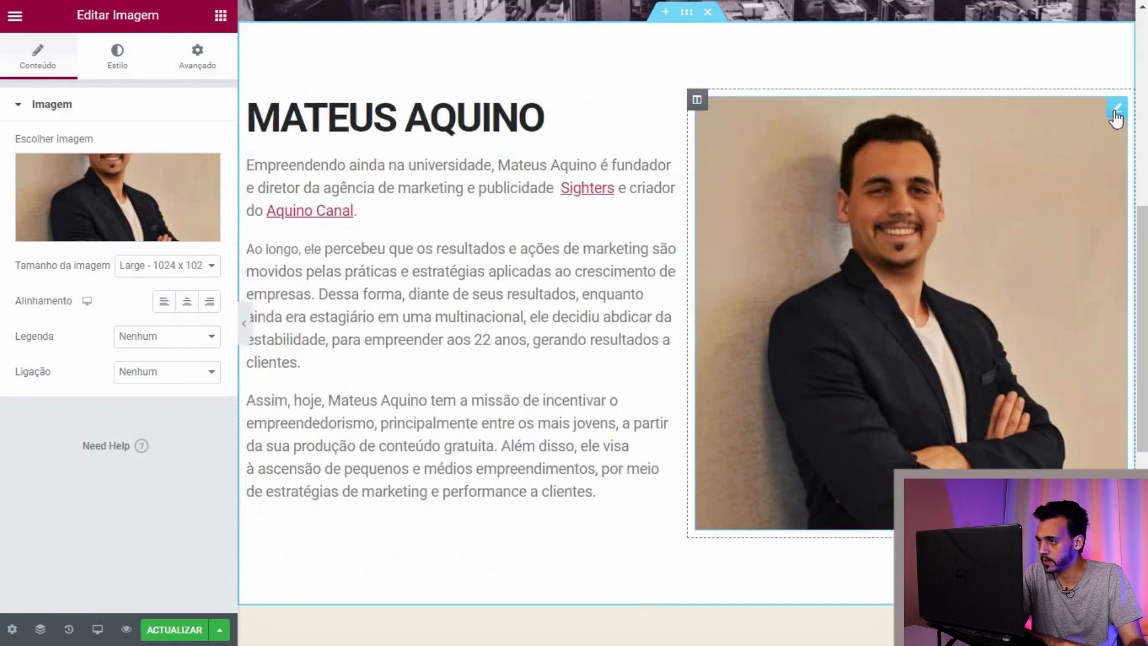
Step: Narrow the portrait to about 80% width, leaving its top margin at 0
{"action": "left_click", "coordinate": [116, 62]}
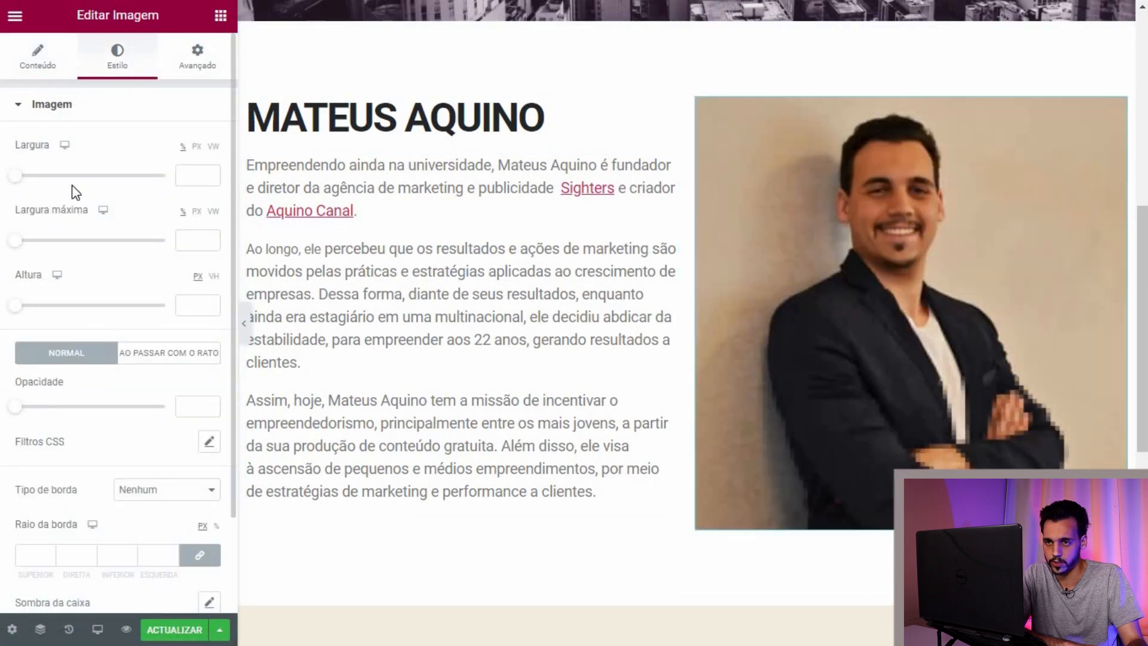
{"action": "left_click_drag", "start_coordinate": [16, 175], "coordinate": [136, 190]}
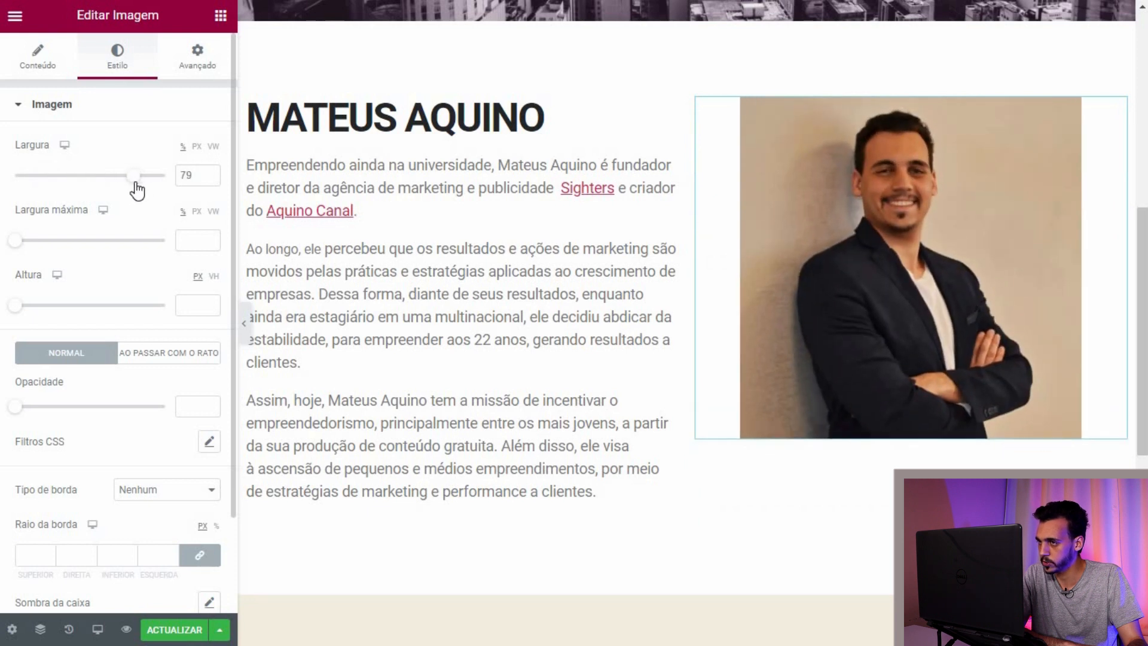
{"action": "left_click", "coordinate": [198, 63]}
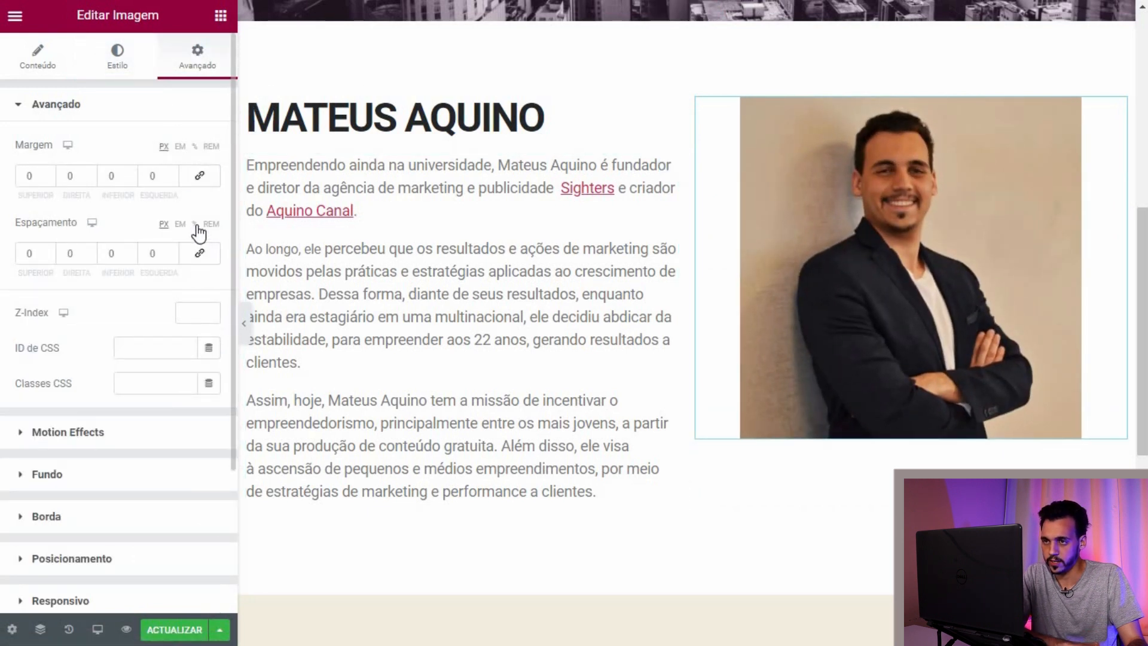
{"action": "left_click", "coordinate": [193, 149]}
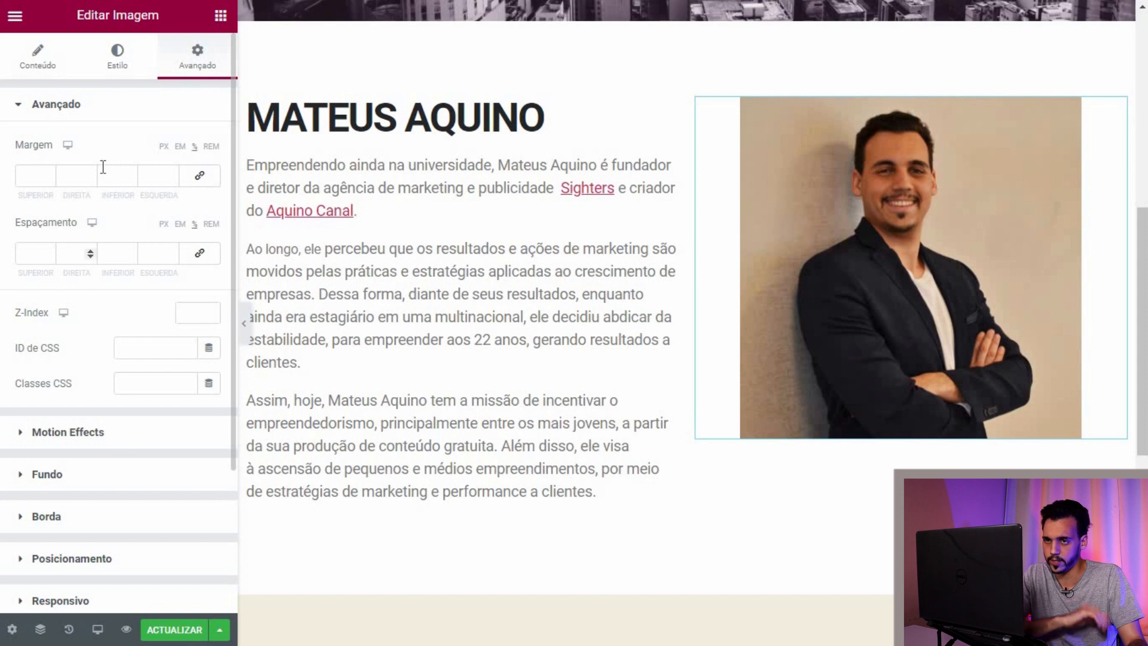
{"action": "left_click", "coordinate": [49, 176]}
{"action": "left_click", "coordinate": [49, 179]}
{"action": "left_click", "coordinate": [49, 179]}
{"action": "left_click", "coordinate": [49, 172]}
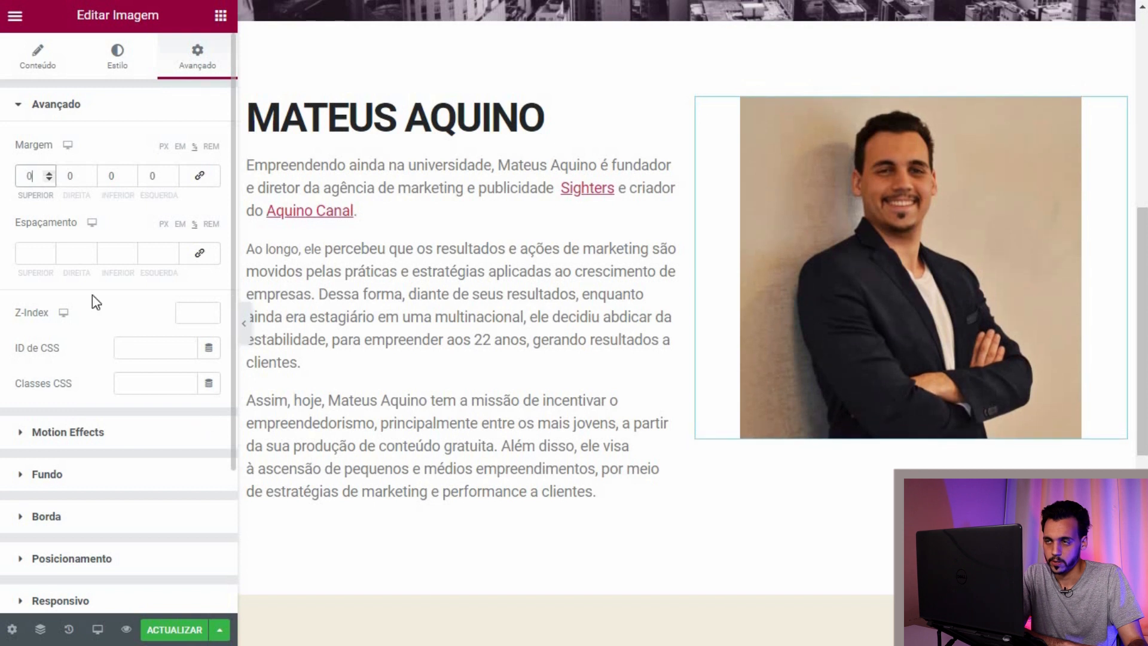
Step: Try top padding and a -8 bottom margin on the photo, then reset both to 0
{"action": "left_click", "coordinate": [47, 252]}
{"action": "left_click", "coordinate": [48, 251]}
{"action": "left_click", "coordinate": [48, 256]}
{"action": "left_click", "coordinate": [48, 256]}
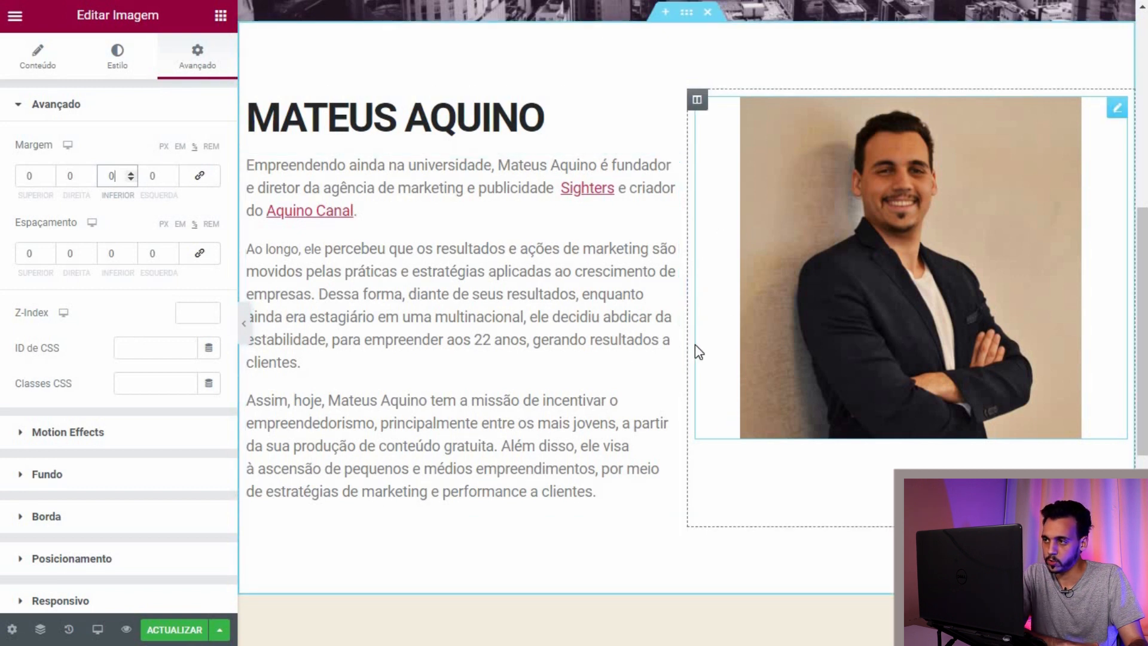
{"action": "left_click", "coordinate": [132, 178]}
{"action": "left_click", "coordinate": [131, 178]}
{"action": "left_click", "coordinate": [132, 179]}
{"action": "left_click", "coordinate": [132, 178]}
{"action": "left_click", "coordinate": [132, 178]}
{"action": "left_click", "coordinate": [132, 178]}
{"action": "left_click", "coordinate": [132, 179]}
{"action": "left_click", "coordinate": [132, 178]}
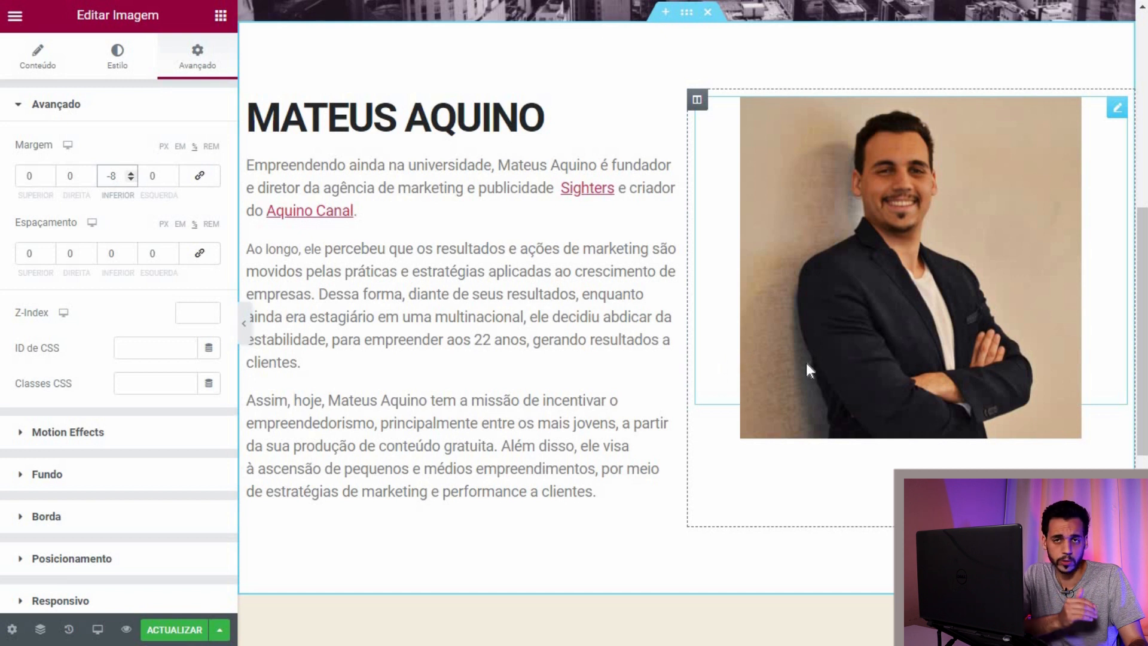
{"action": "left_click", "coordinate": [131, 172]}
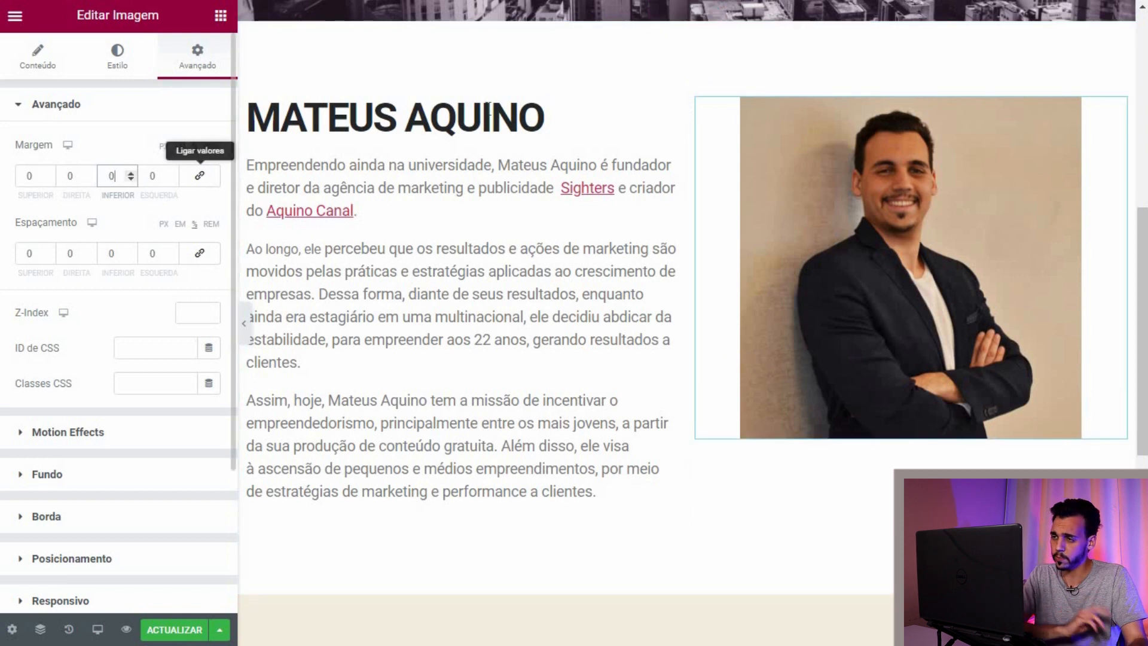
{"action": "left_click", "coordinate": [669, 119]}
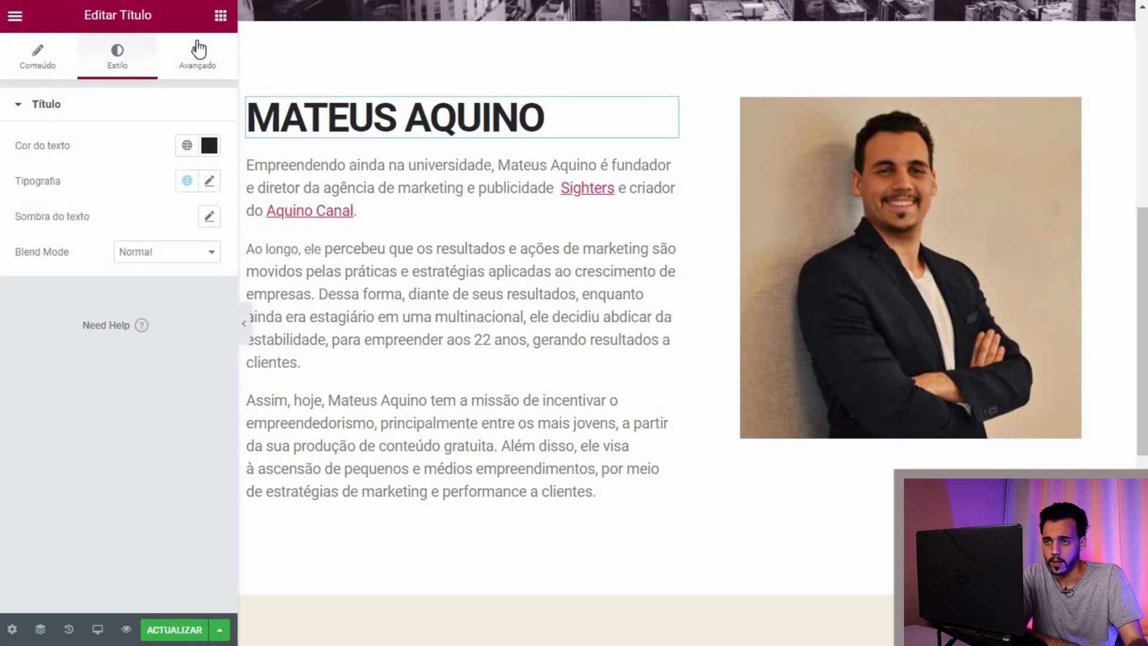
Step: Give the name heading a solid border style
{"action": "left_click", "coordinate": [198, 57]}
{"action": "left_click", "coordinate": [200, 176]}
{"action": "left_click", "coordinate": [204, 255]}
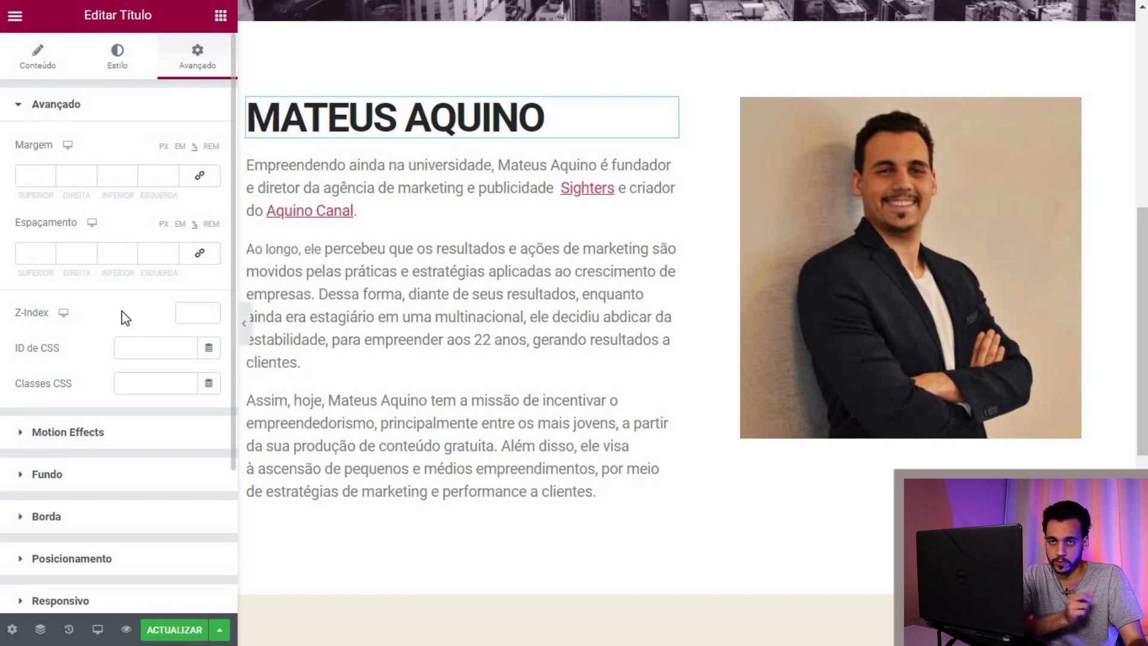
{"action": "scroll", "coordinate": [7, 299], "scroll_direction": "down", "scroll_amount": 3}
{"action": "left_click", "coordinate": [24, 340]}
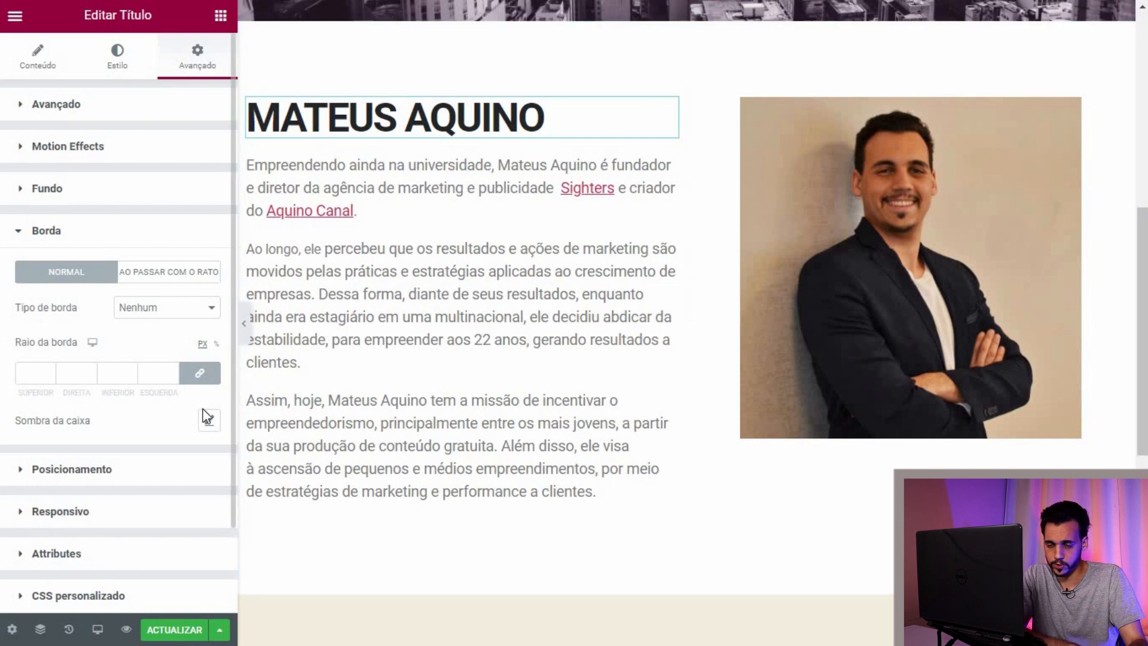
{"action": "left_click", "coordinate": [213, 320]}
{"action": "left_click", "coordinate": [187, 336]}
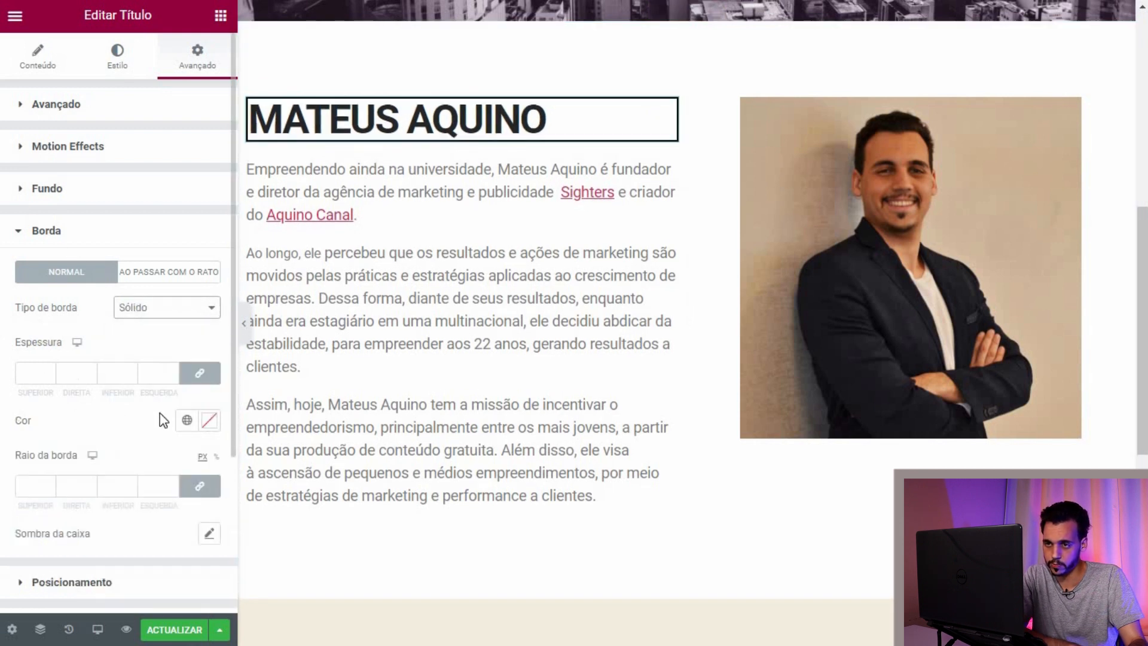
Step: Set the heading's border thickness to 5 on the bottom side only
{"action": "left_click", "coordinate": [204, 377]}
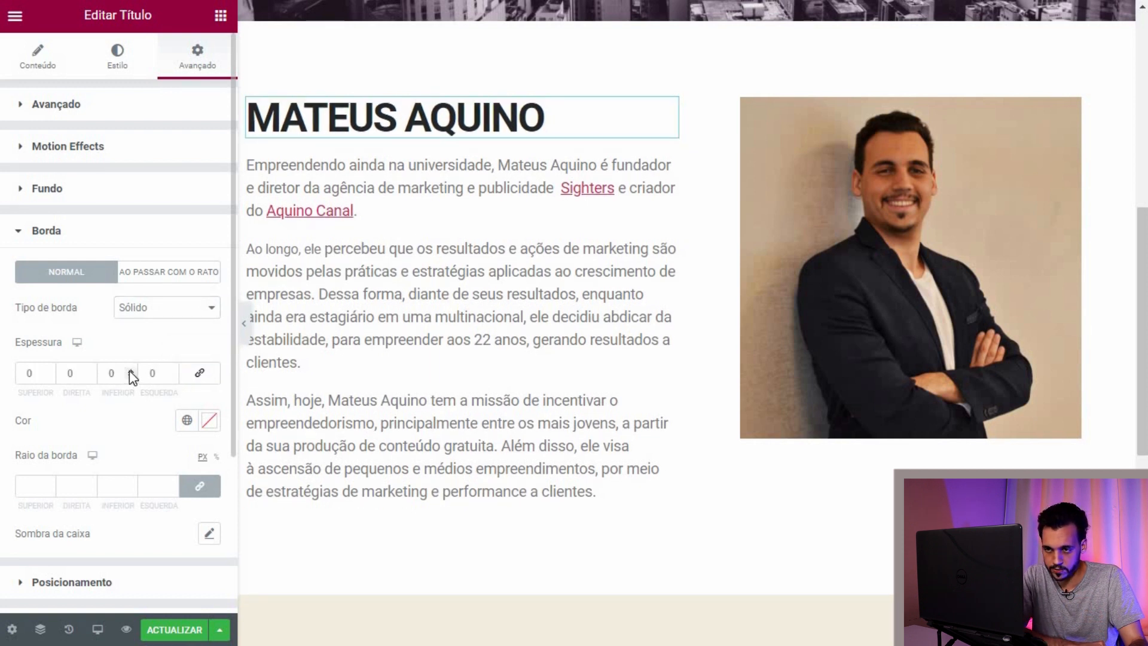
{"action": "left_click", "coordinate": [200, 374]}
{"action": "left_click", "coordinate": [172, 371]}
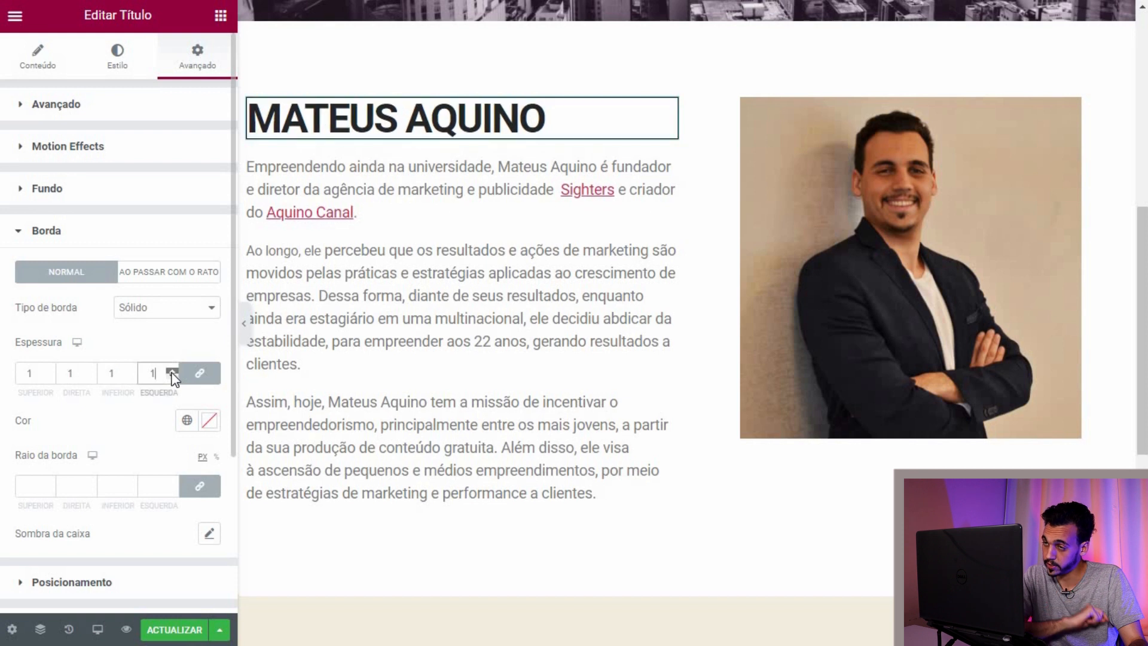
{"action": "left_click", "coordinate": [172, 371]}
{"action": "left_click", "coordinate": [174, 377]}
{"action": "left_click", "coordinate": [174, 377]}
{"action": "left_click", "coordinate": [209, 377]}
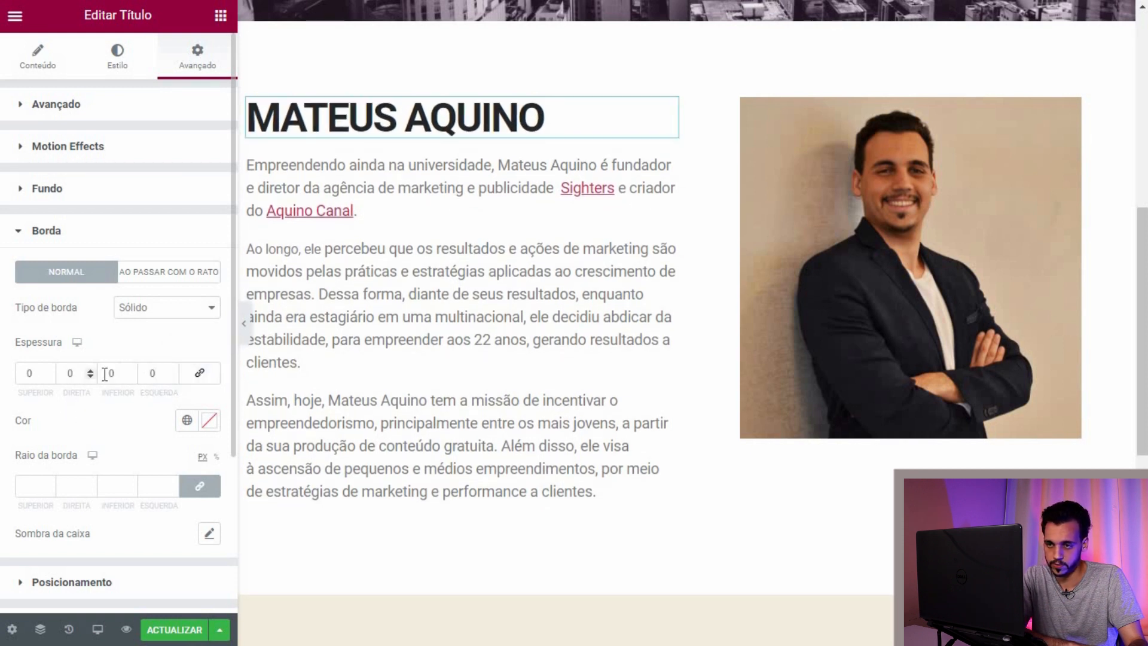
{"action": "left_click", "coordinate": [131, 370]}
{"action": "left_click", "coordinate": [131, 370]}
{"action": "left_click", "coordinate": [131, 370]}
{"action": "left_click", "coordinate": [131, 370]}
{"action": "left_click", "coordinate": [131, 370]}
Step: Add 2 bottom padding between the name and its border line
{"action": "left_click", "coordinate": [36, 104]}
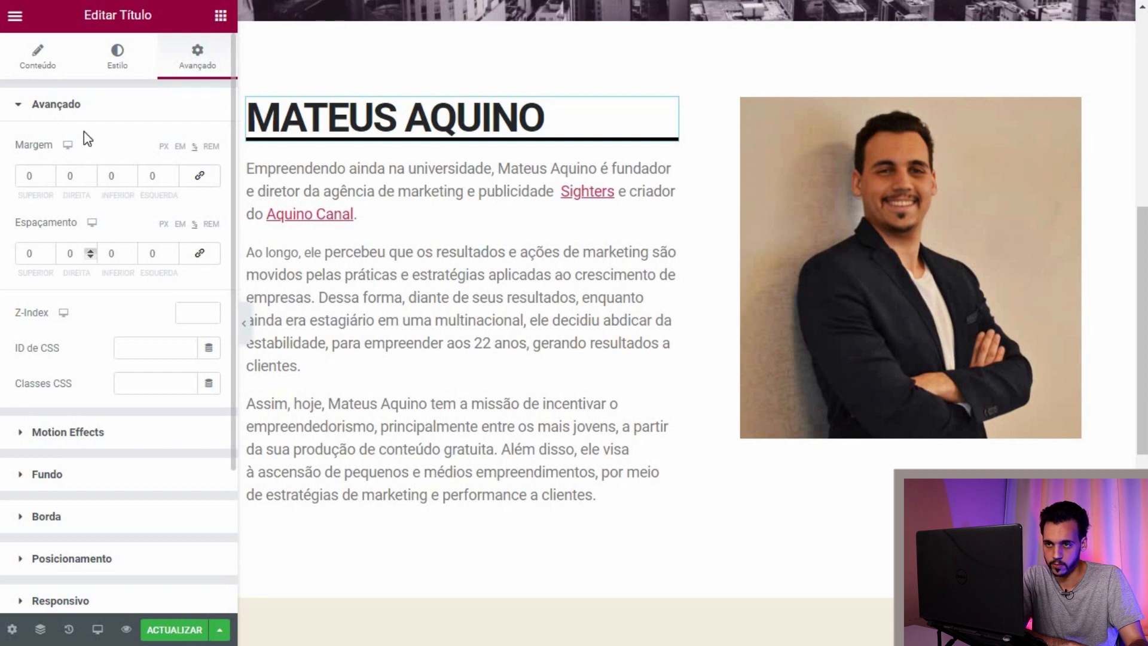
{"action": "left_click", "coordinate": [131, 251]}
{"action": "left_click", "coordinate": [131, 251]}
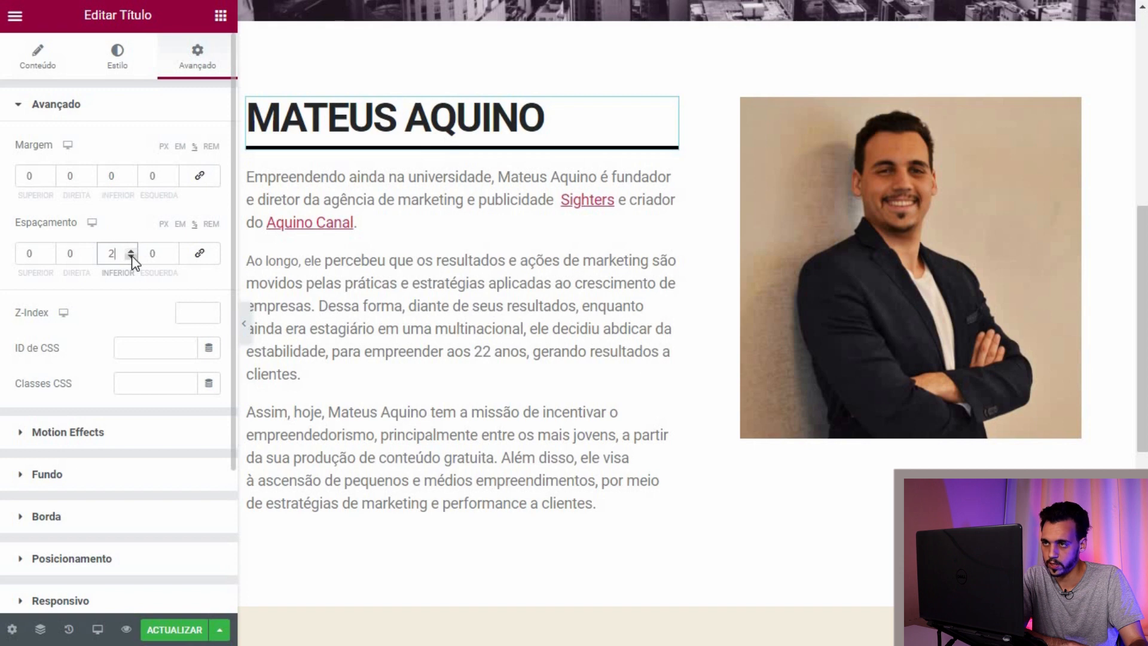
{"action": "scroll", "coordinate": [646, 320], "scroll_direction": "up", "scroll_amount": 5}
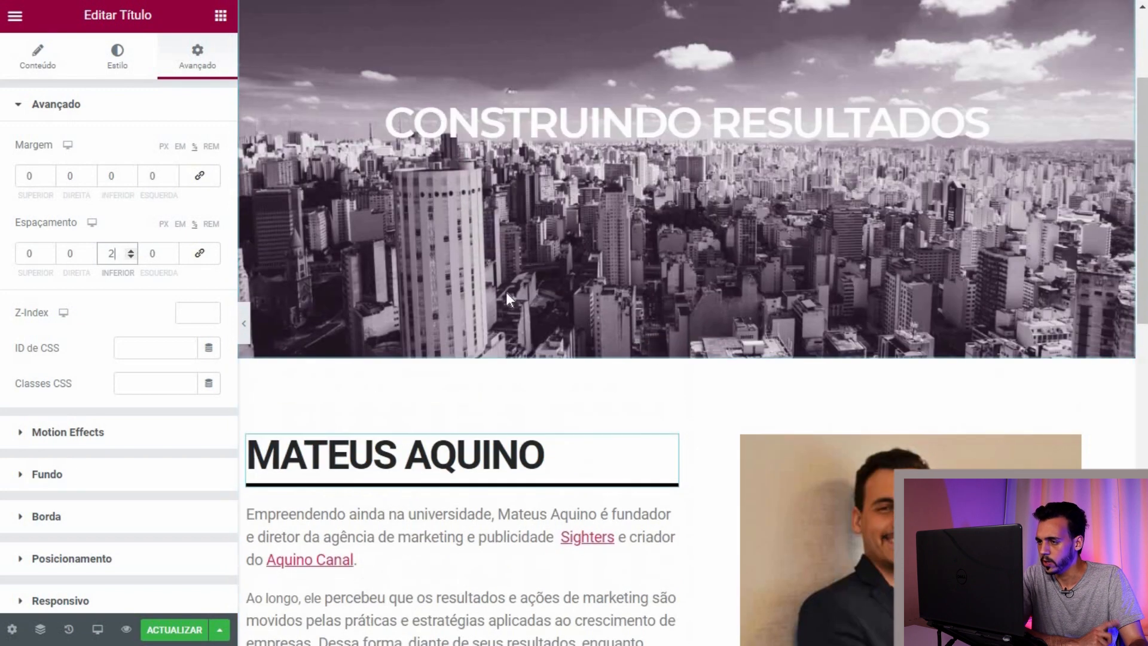
{"action": "scroll", "coordinate": [590, 316], "scroll_direction": "down", "scroll_amount": 4}
{"action": "left_click", "coordinate": [689, 98]}
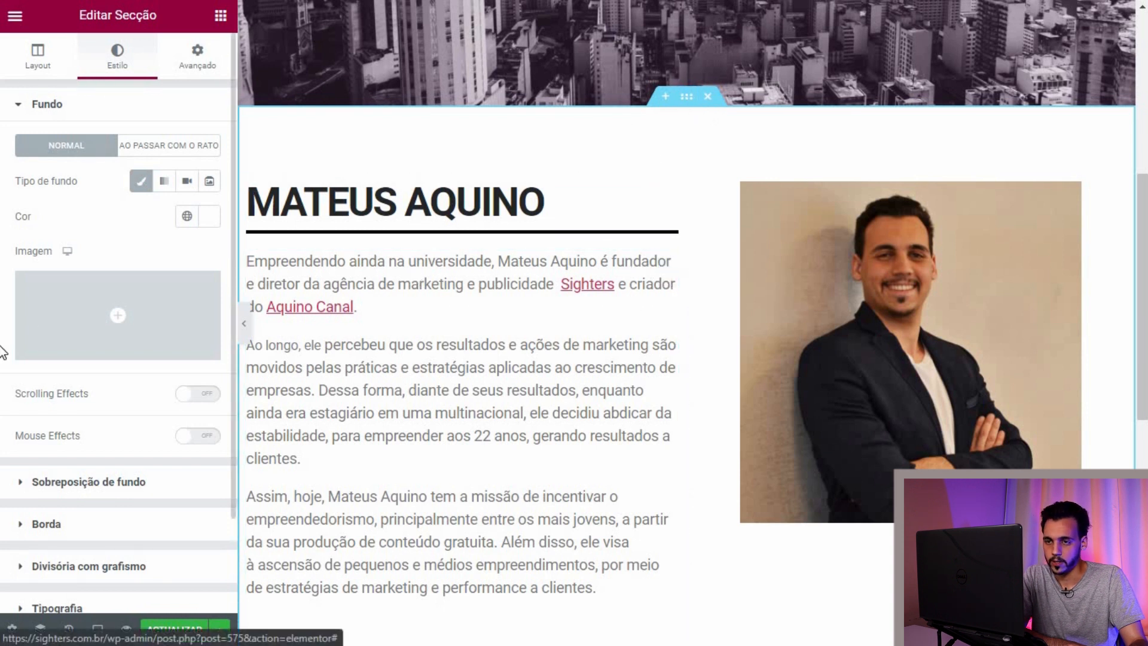
{"action": "scroll", "coordinate": [2, 353], "scroll_direction": "down", "scroll_amount": 2}
{"action": "left_click", "coordinate": [24, 496]}
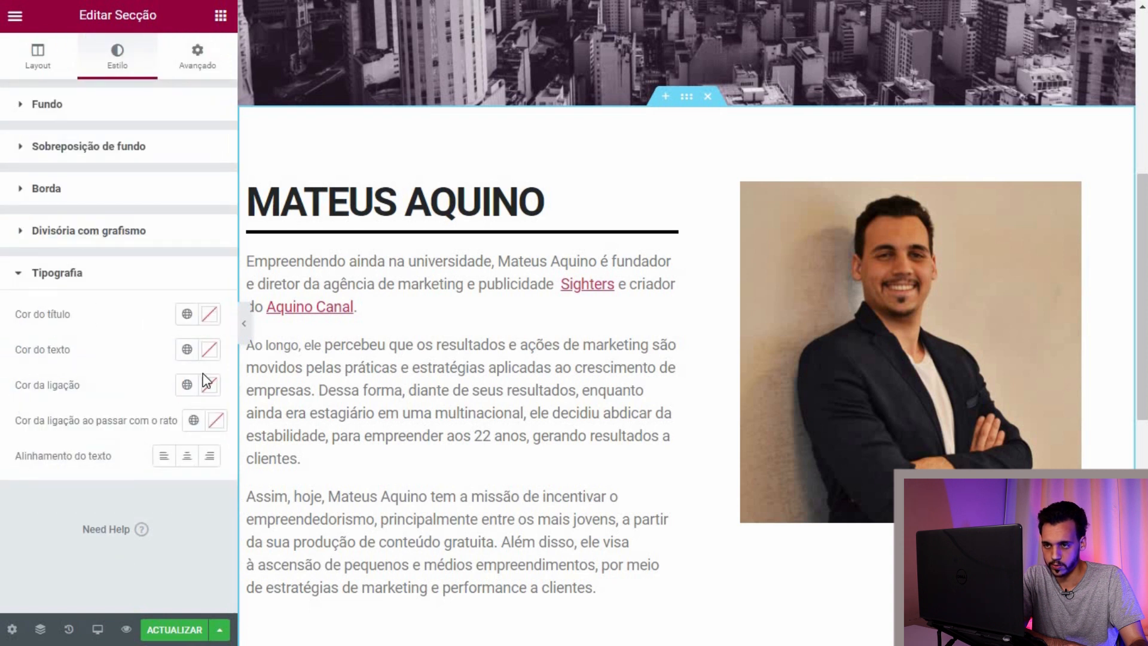
{"action": "left_click", "coordinate": [208, 350]}
{"action": "left_click", "coordinate": [243, 302]}
{"action": "left_click_drag", "start_coordinate": [281, 176], "coordinate": [259, 166]}
{"action": "left_click", "coordinate": [72, 529]}
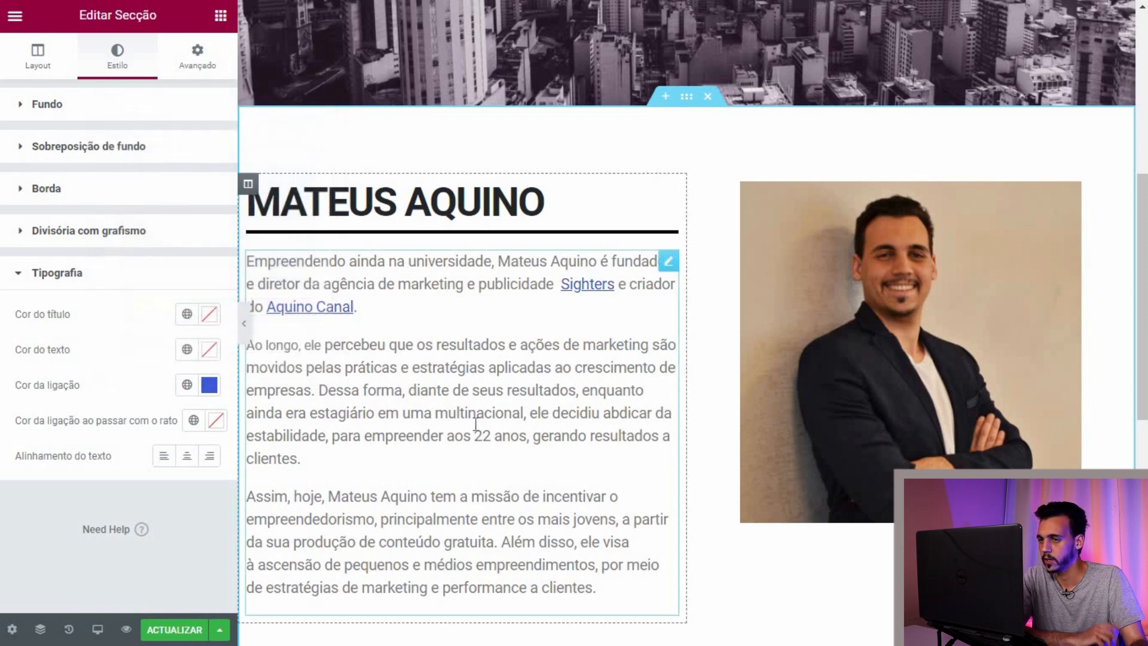
{"action": "scroll", "coordinate": [466, 419], "scroll_direction": "down", "scroll_amount": 3}
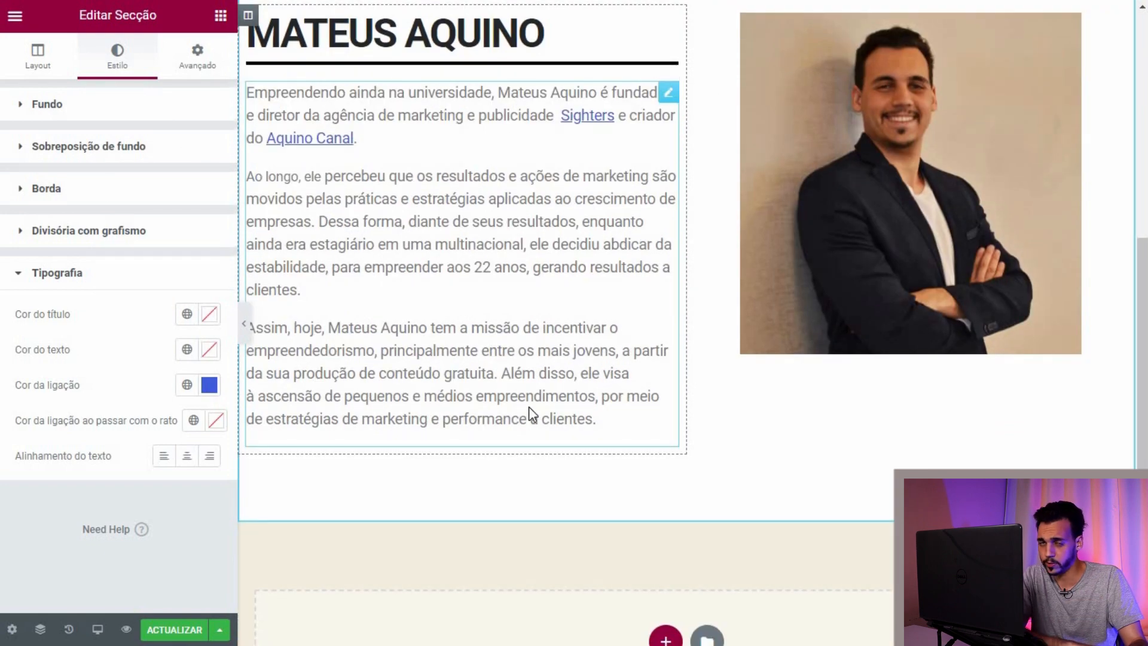
{"action": "scroll", "coordinate": [530, 413], "scroll_direction": "up", "scroll_amount": 9}
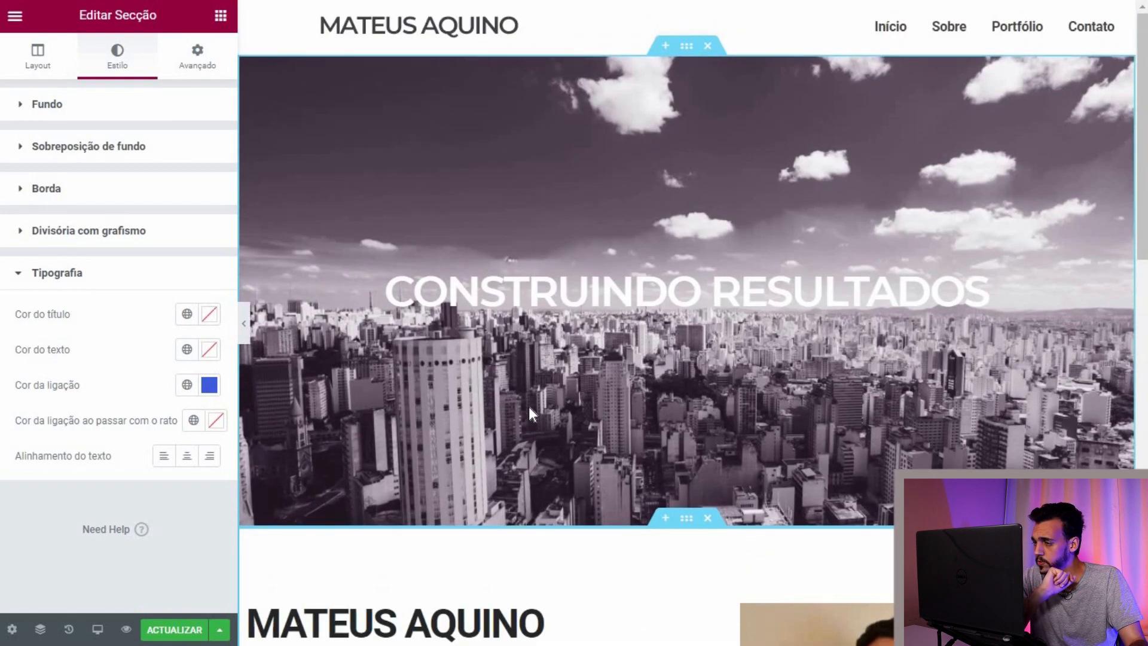
{"action": "scroll", "coordinate": [528, 413], "scroll_direction": "down", "scroll_amount": 10}
{"action": "scroll", "coordinate": [531, 412], "scroll_direction": "up", "scroll_amount": 5}
{"action": "scroll", "coordinate": [531, 413], "scroll_direction": "up", "scroll_amount": 5}
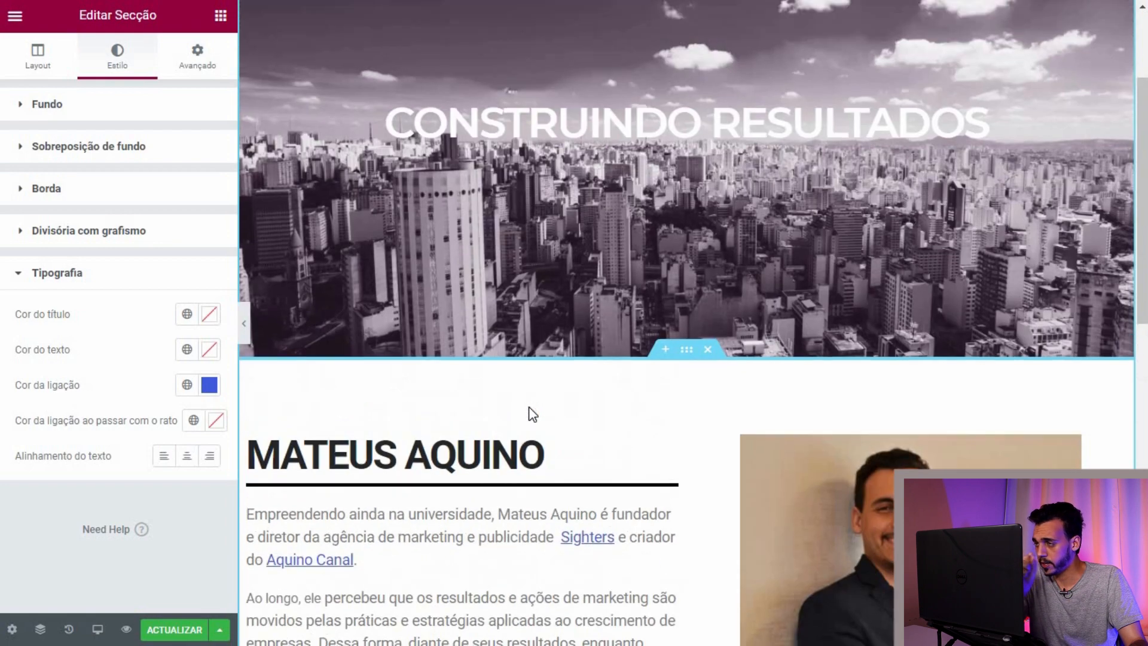
{"action": "scroll", "coordinate": [529, 413], "scroll_direction": "down", "scroll_amount": 10}
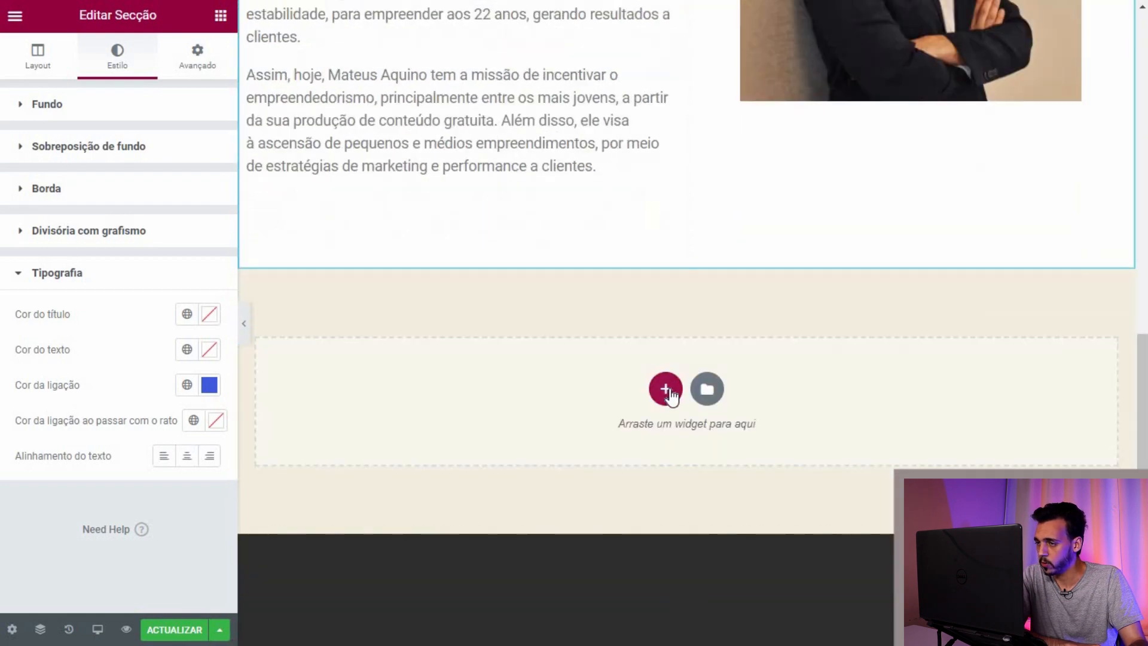
Step: Add a one-column section below the bio and drop an Image Carousel widget into it
{"action": "left_click", "coordinate": [670, 390]}
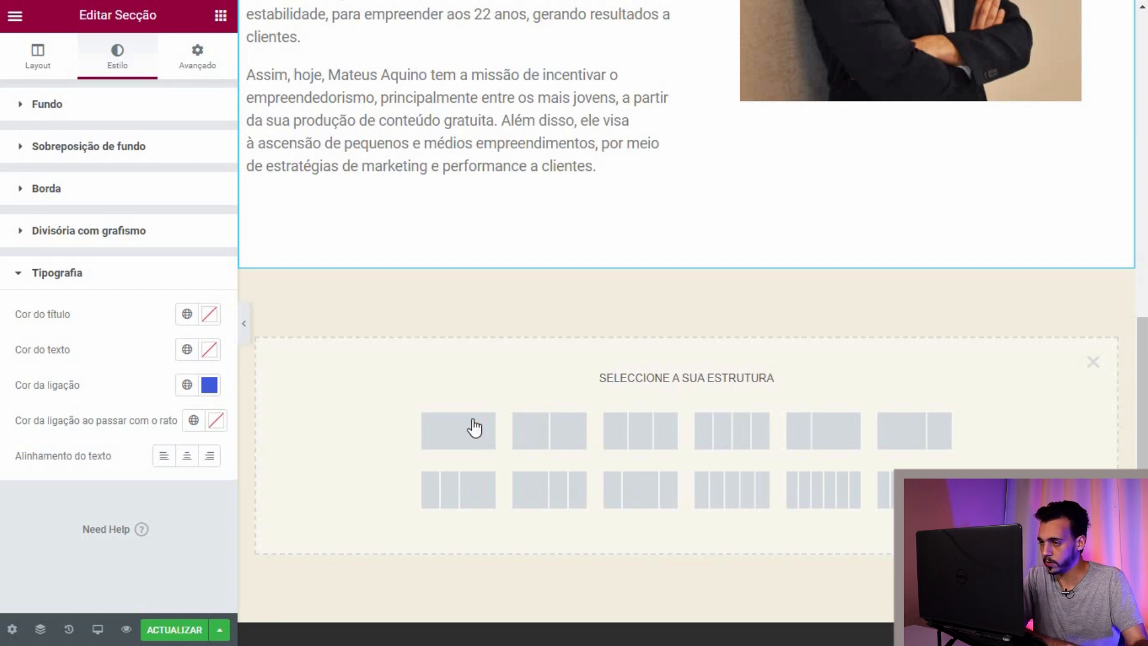
{"action": "scroll", "coordinate": [498, 380], "scroll_direction": "down", "scroll_amount": 2}
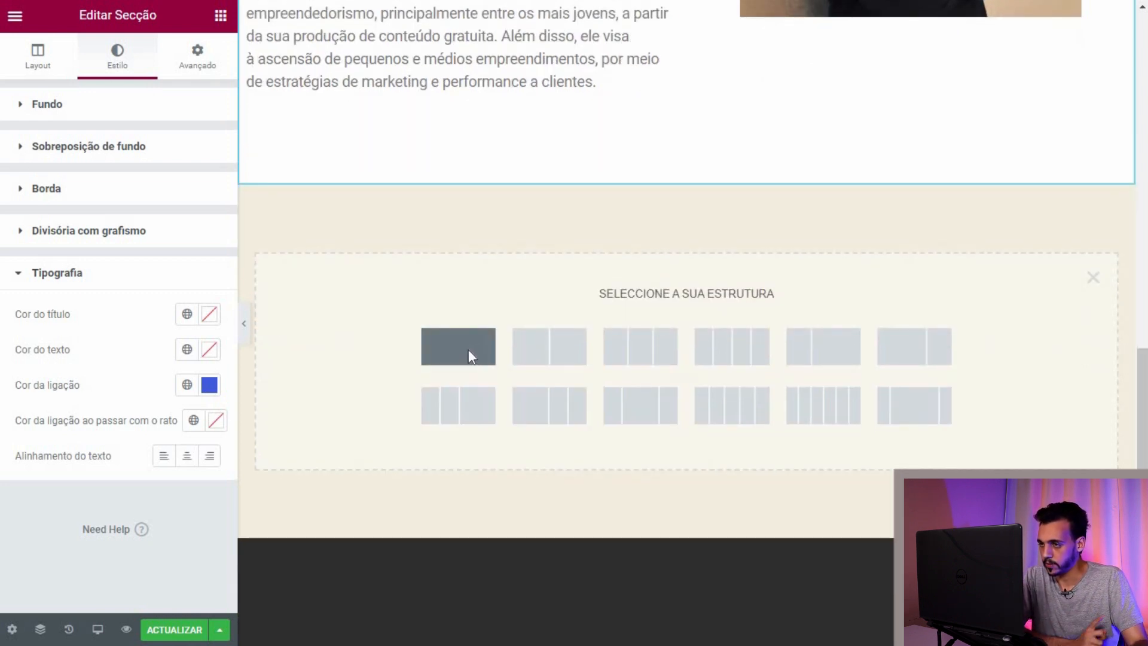
{"action": "left_click", "coordinate": [474, 352]}
{"action": "left_click", "coordinate": [228, 21]}
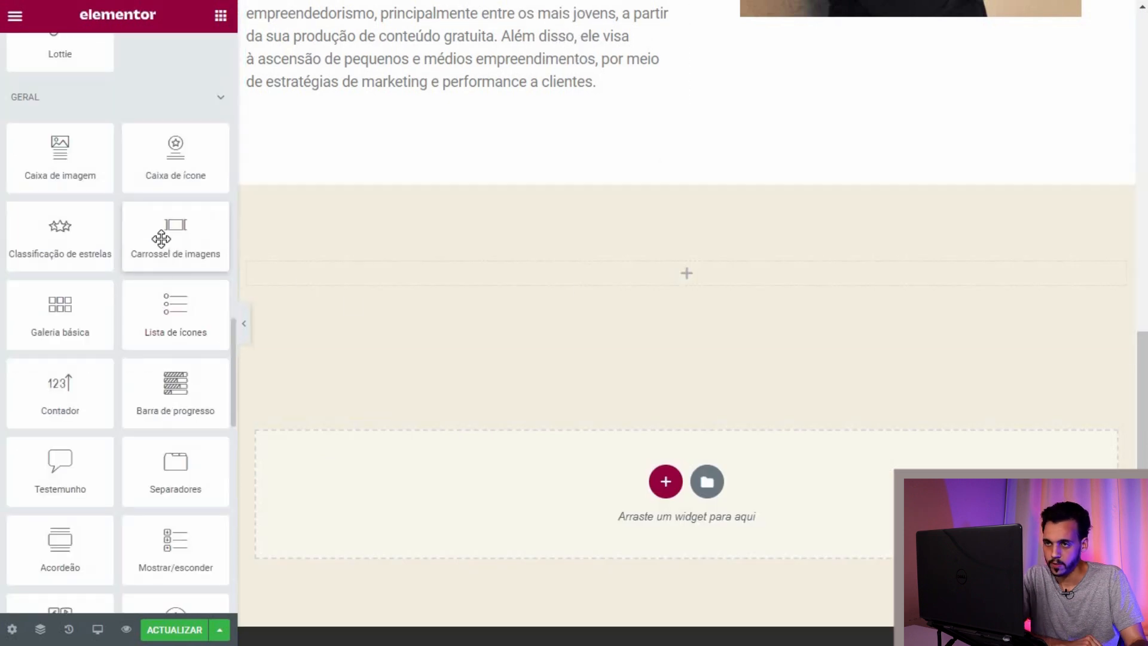
{"action": "left_click_drag", "start_coordinate": [673, 282], "coordinate": [538, 280]}
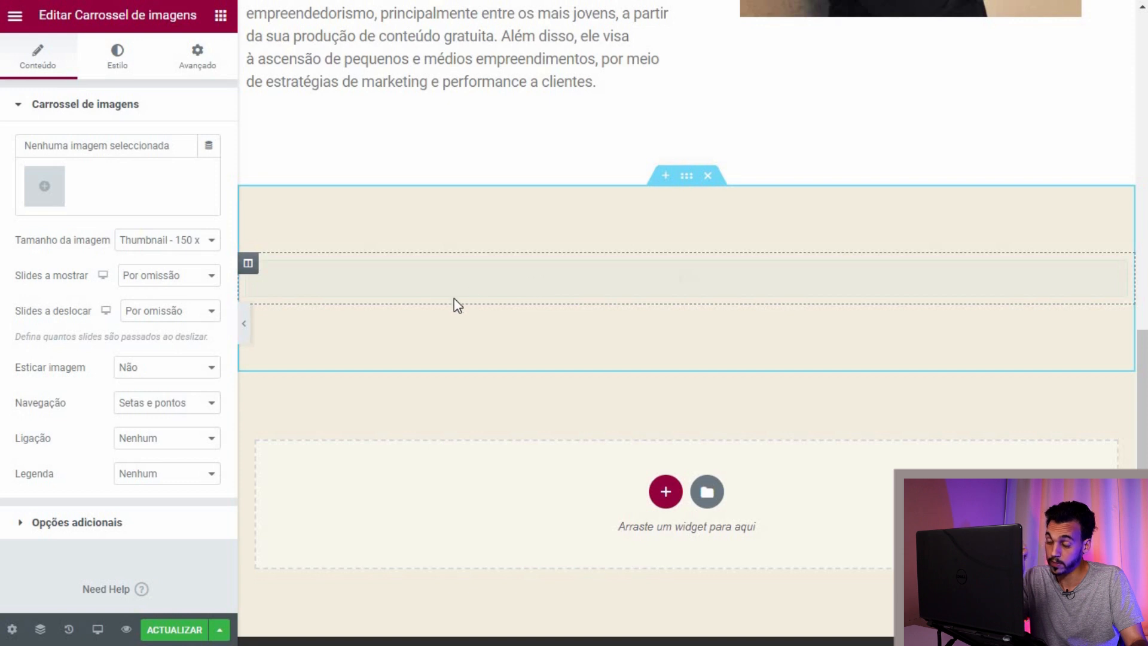
Step: Set the new section's padding and margins to 0, then start choosing carousel images
{"action": "left_click", "coordinate": [682, 179]}
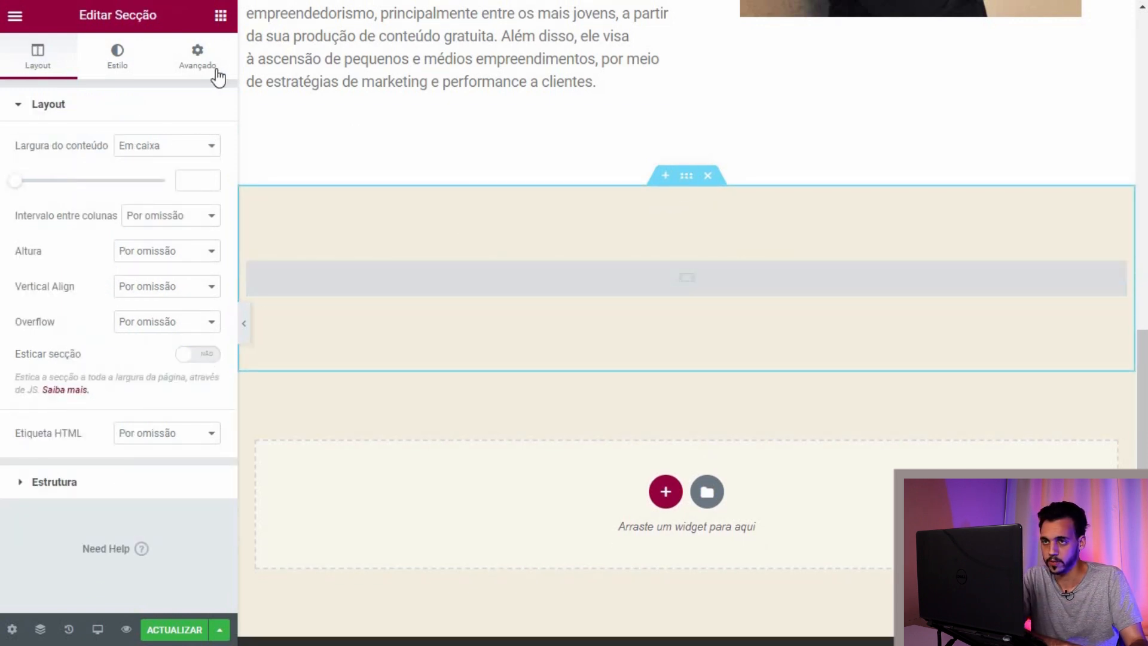
{"action": "left_click", "coordinate": [197, 57]}
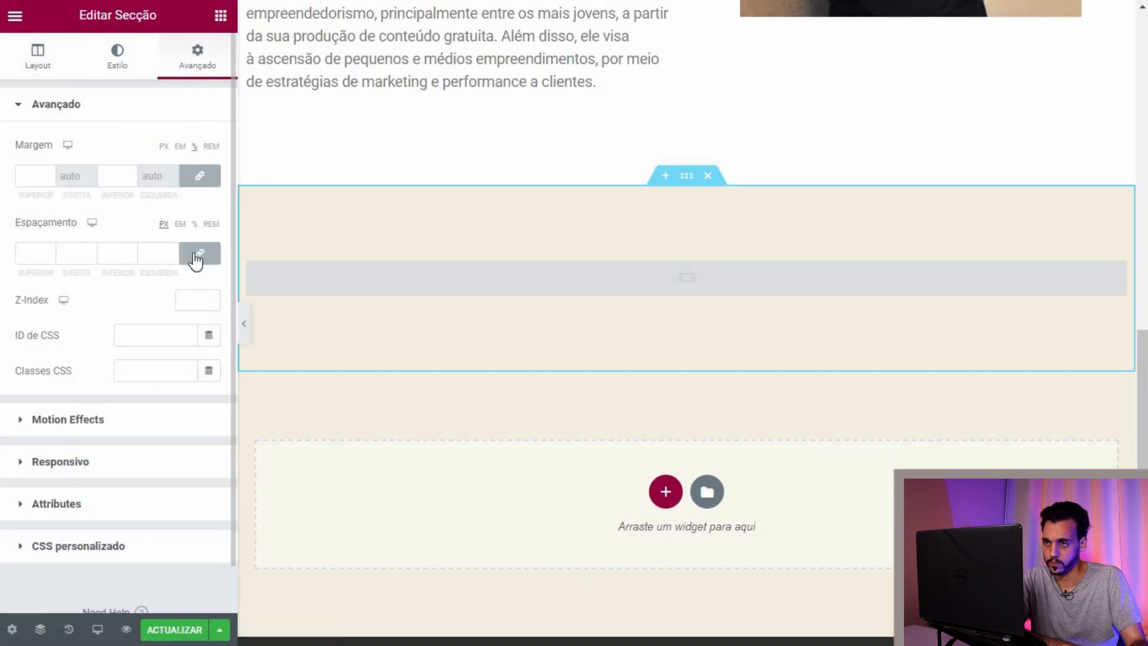
{"action": "left_click", "coordinate": [197, 254]}
{"action": "left_click", "coordinate": [200, 175]}
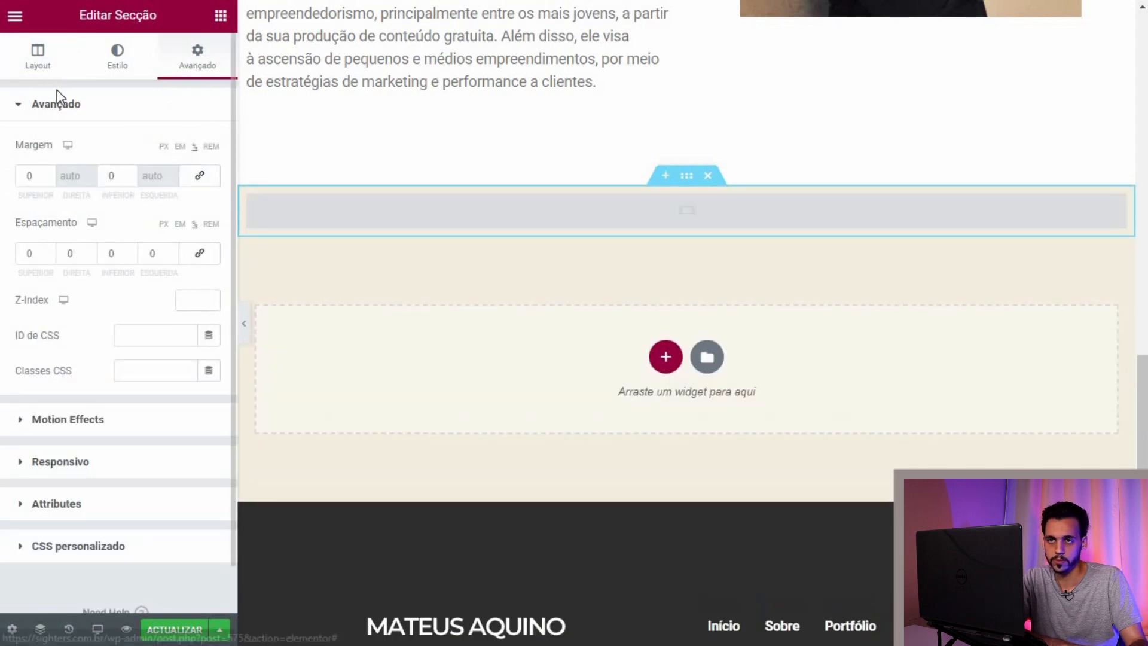
{"action": "left_click", "coordinate": [37, 59]}
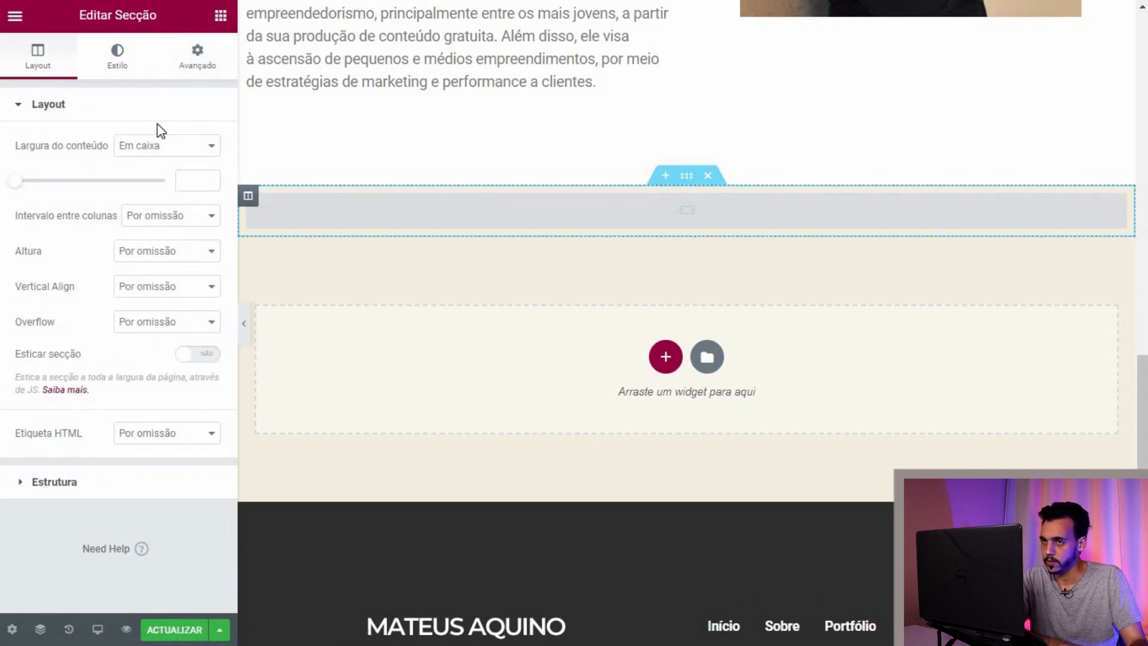
{"action": "left_click", "coordinate": [119, 59]}
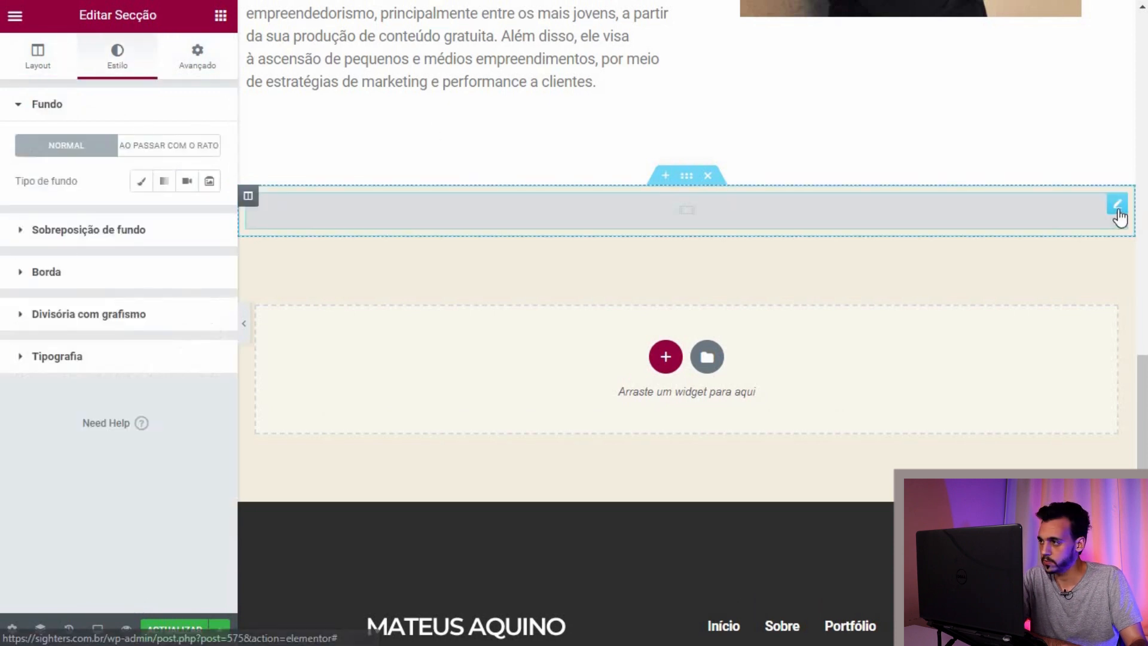
{"action": "left_click", "coordinate": [1117, 206]}
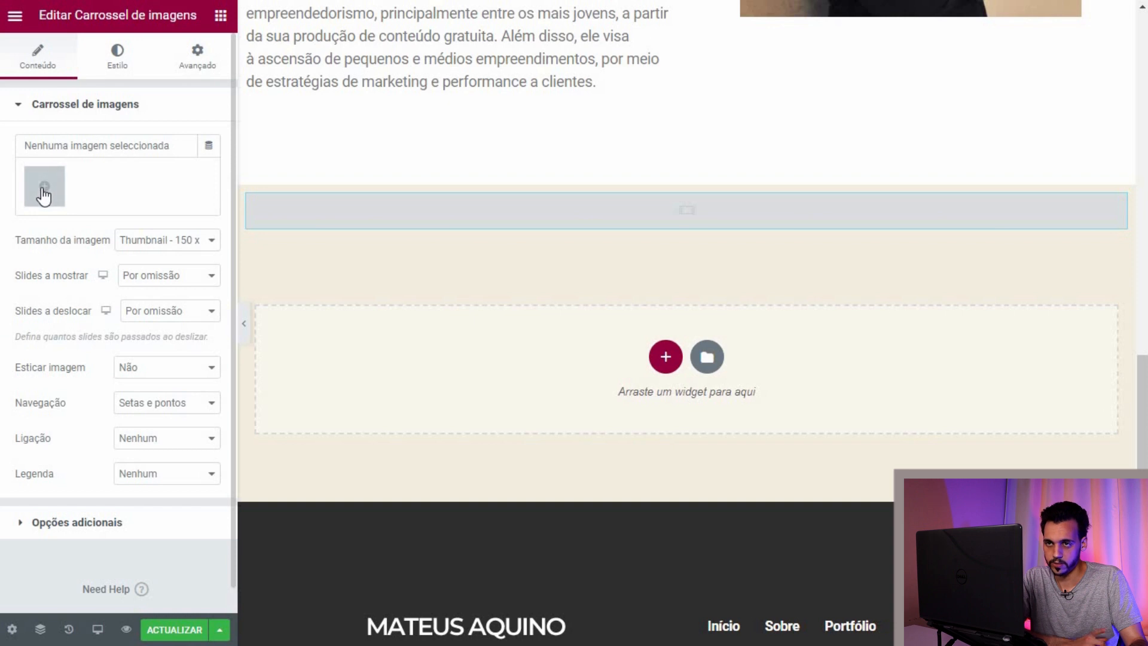
{"action": "left_click", "coordinate": [43, 187]}
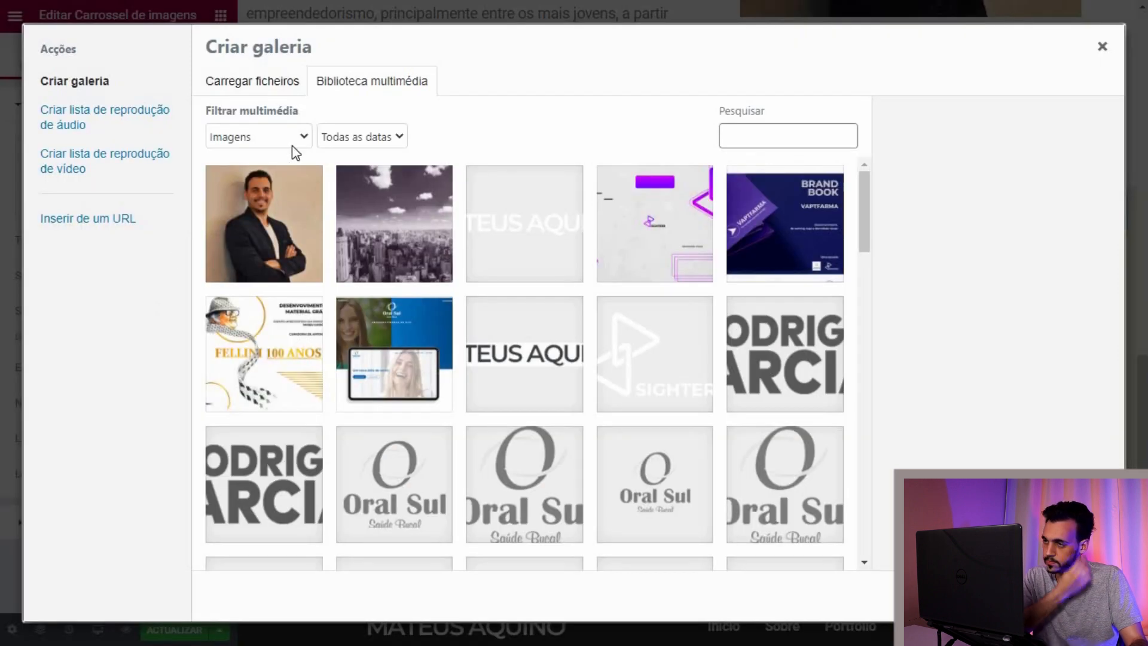
Step: Select the Fellini, Oral Sul, Brand Book and purple Sighters images and create the carousel gallery
{"action": "left_click", "coordinate": [326, 359]}
{"action": "left_click", "coordinate": [388, 362]}
{"action": "left_click", "coordinate": [749, 236]}
{"action": "left_click", "coordinate": [678, 240]}
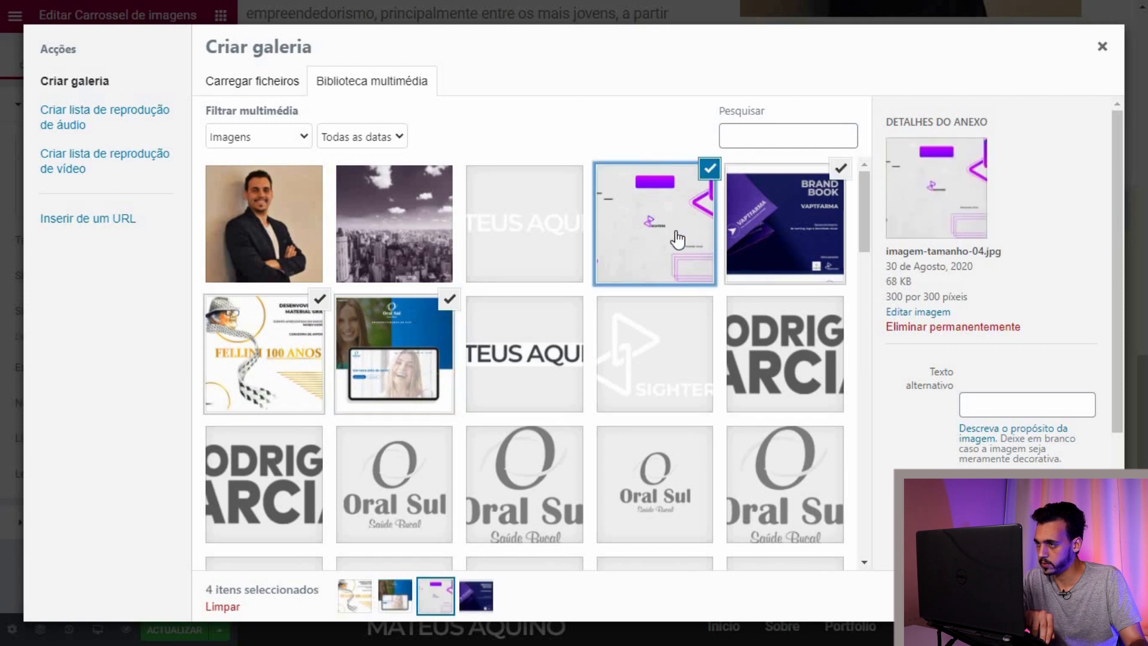
{"action": "left_click", "coordinate": [258, 376]}
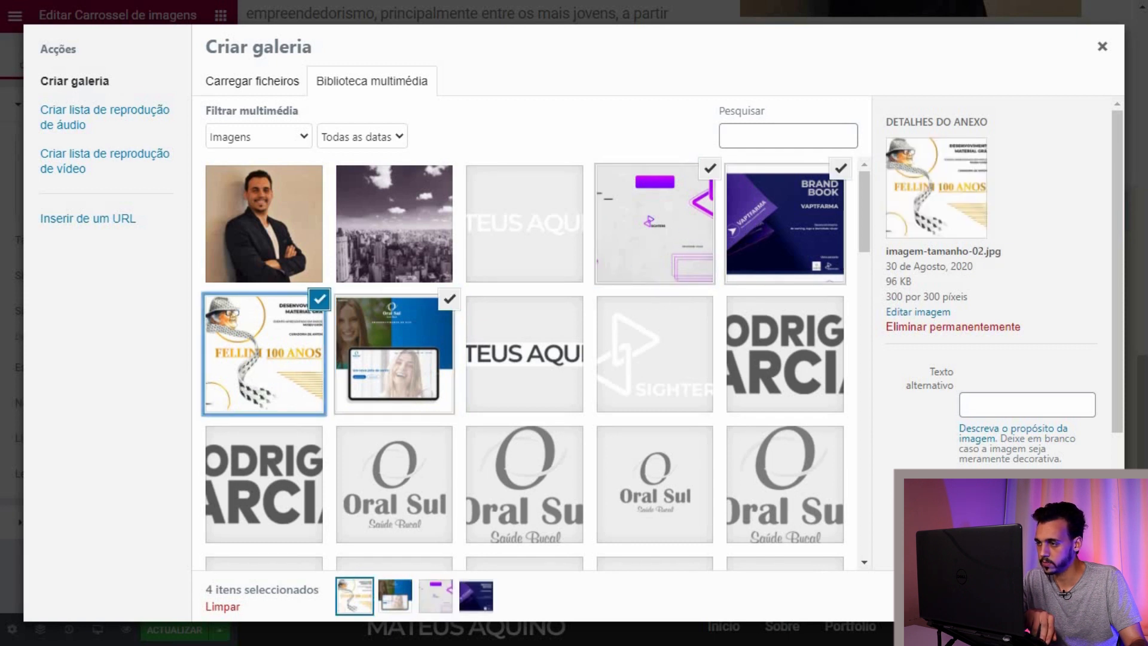
{"action": "left_click", "coordinate": [1049, 596]}
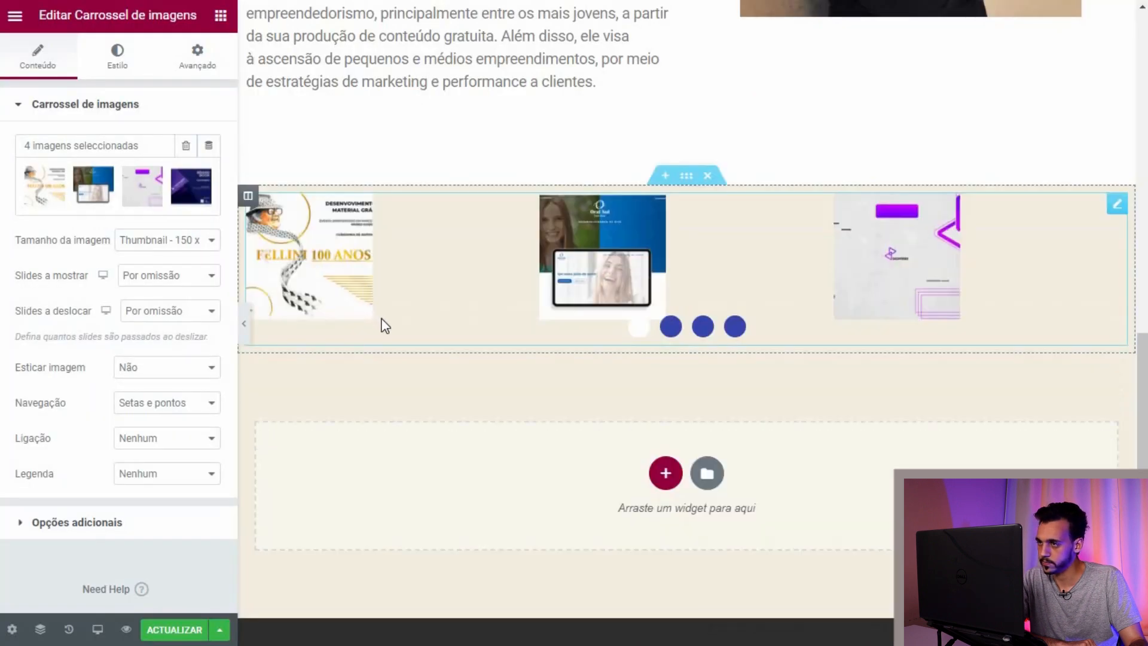
Step: Set the carousel image size to Medium 300 x 300
{"action": "left_click", "coordinate": [204, 243]}
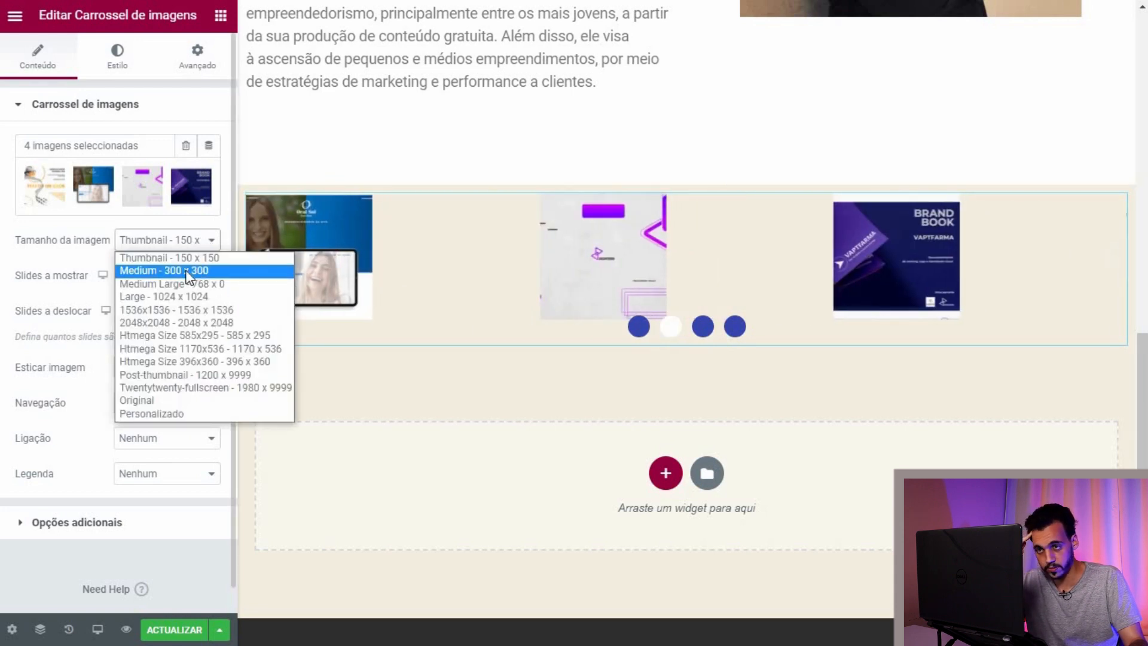
{"action": "left_click", "coordinate": [191, 272]}
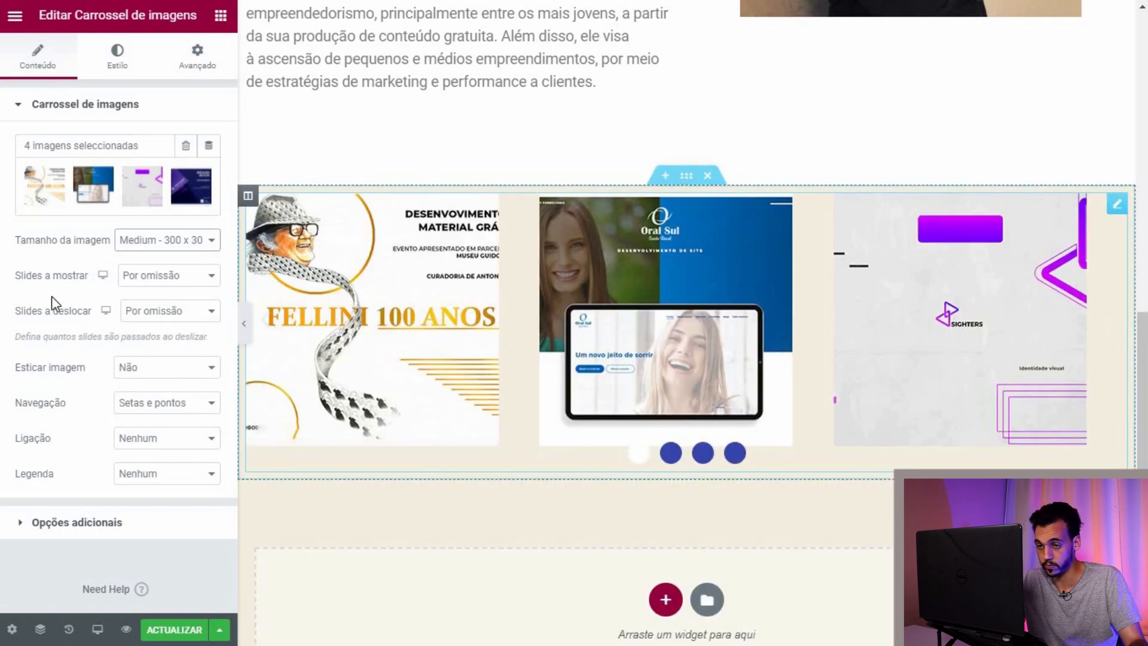
{"action": "left_click", "coordinate": [215, 315]}
{"action": "left_click", "coordinate": [209, 315]}
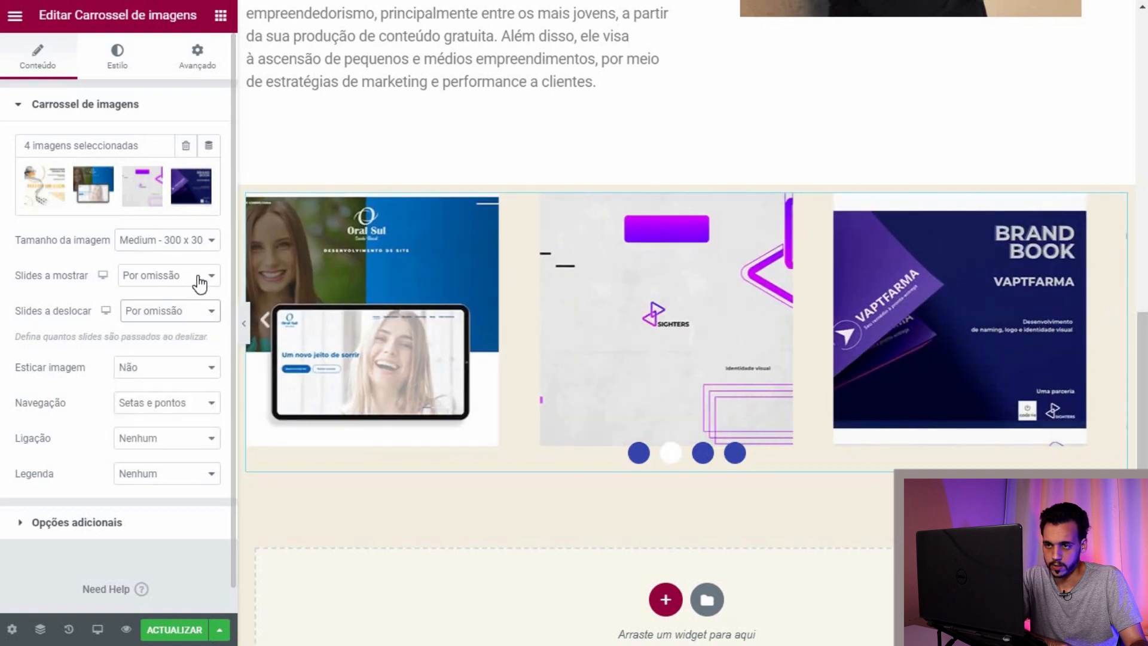
{"action": "left_click", "coordinate": [199, 281]}
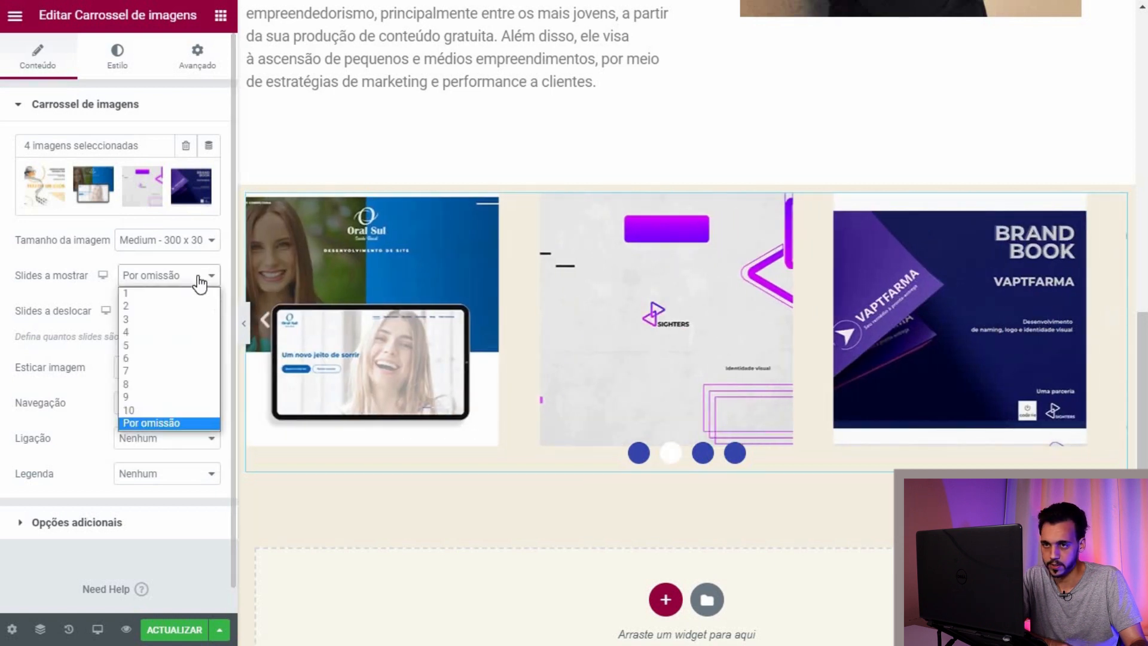
{"action": "left_click", "coordinate": [198, 281]}
Step: Try several 'Slides a deslocar' values, finally setting it to 1
{"action": "left_click", "coordinate": [187, 315]}
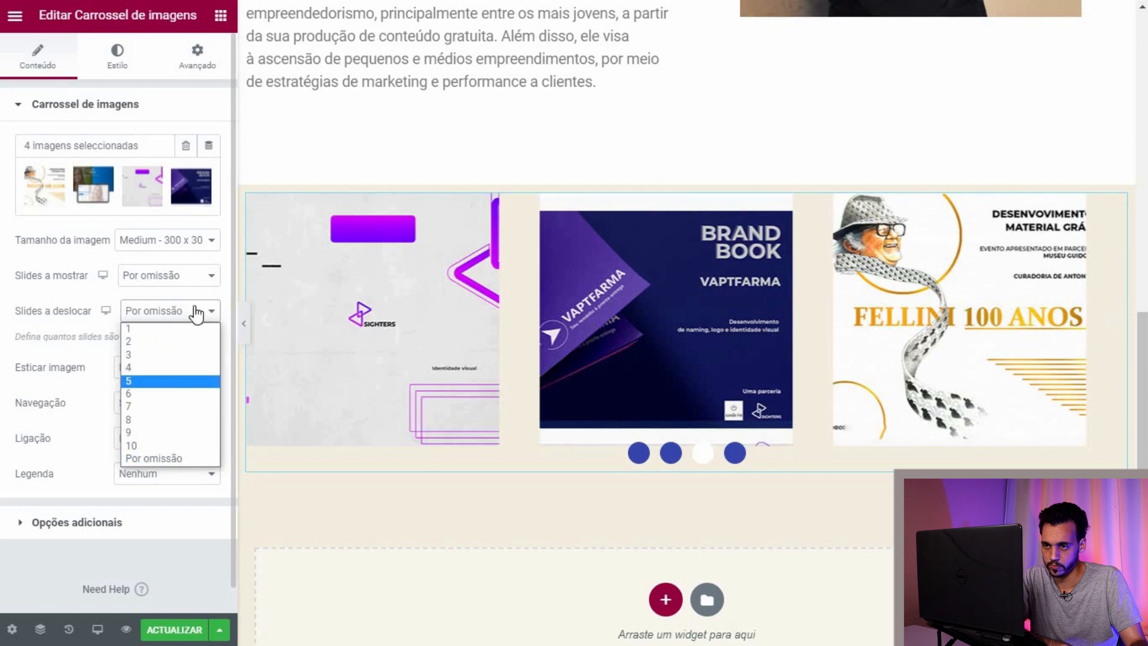
{"action": "left_click", "coordinate": [197, 313]}
{"action": "left_click", "coordinate": [197, 312]}
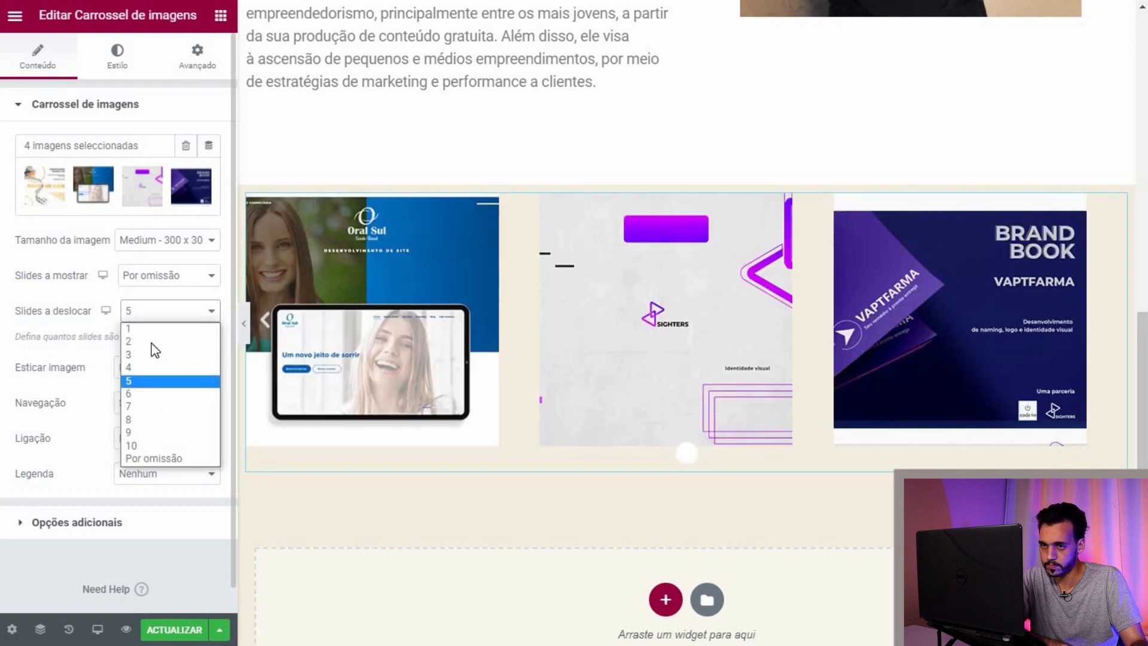
{"action": "left_click", "coordinate": [197, 340]}
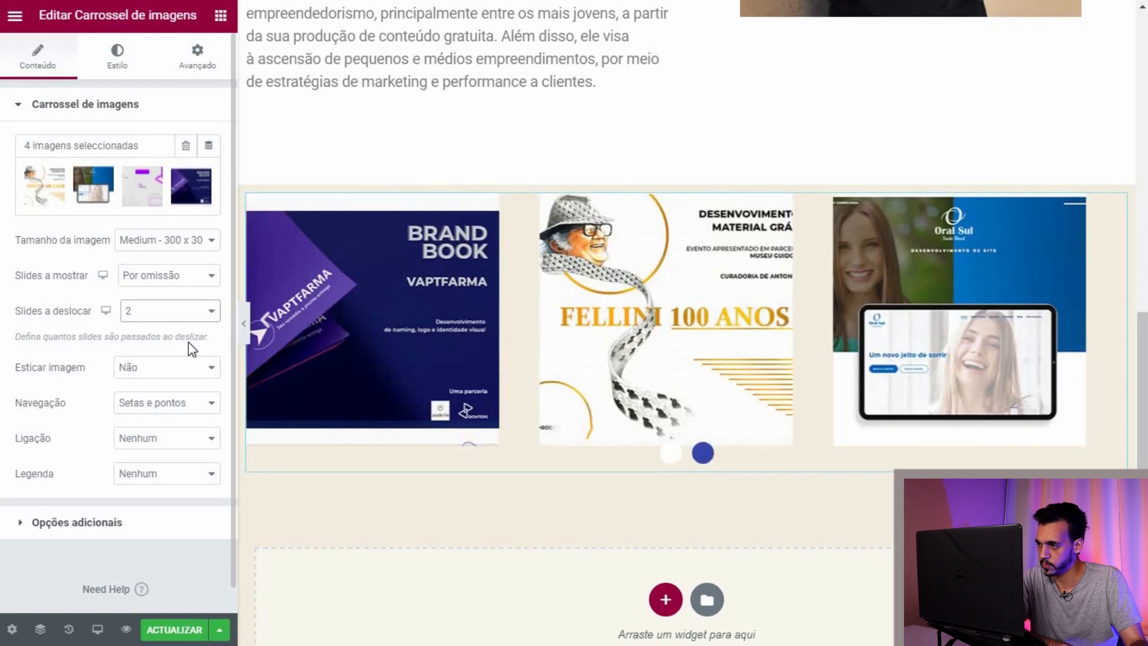
{"action": "left_click", "coordinate": [210, 322]}
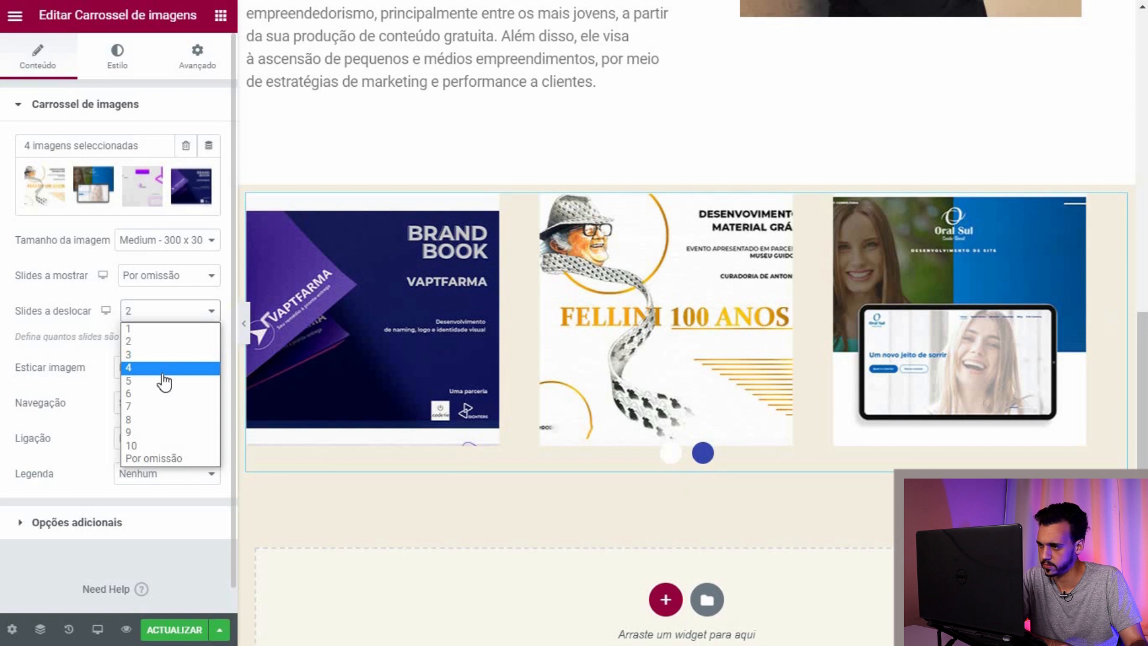
{"action": "left_click", "coordinate": [162, 368]}
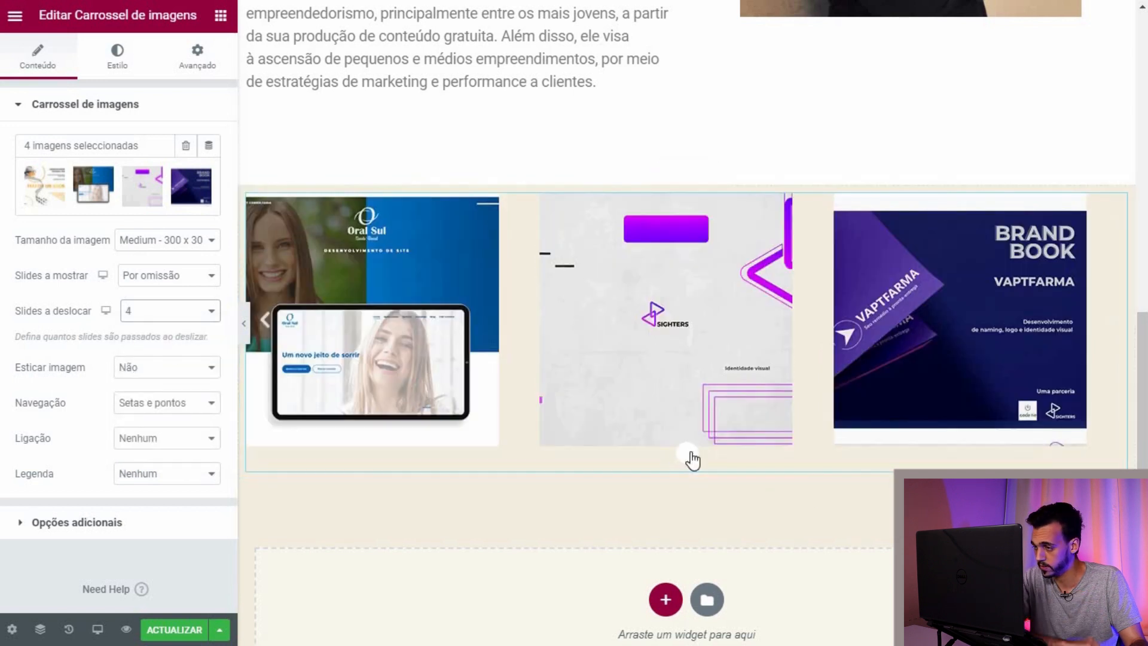
{"action": "left_click", "coordinate": [202, 317]}
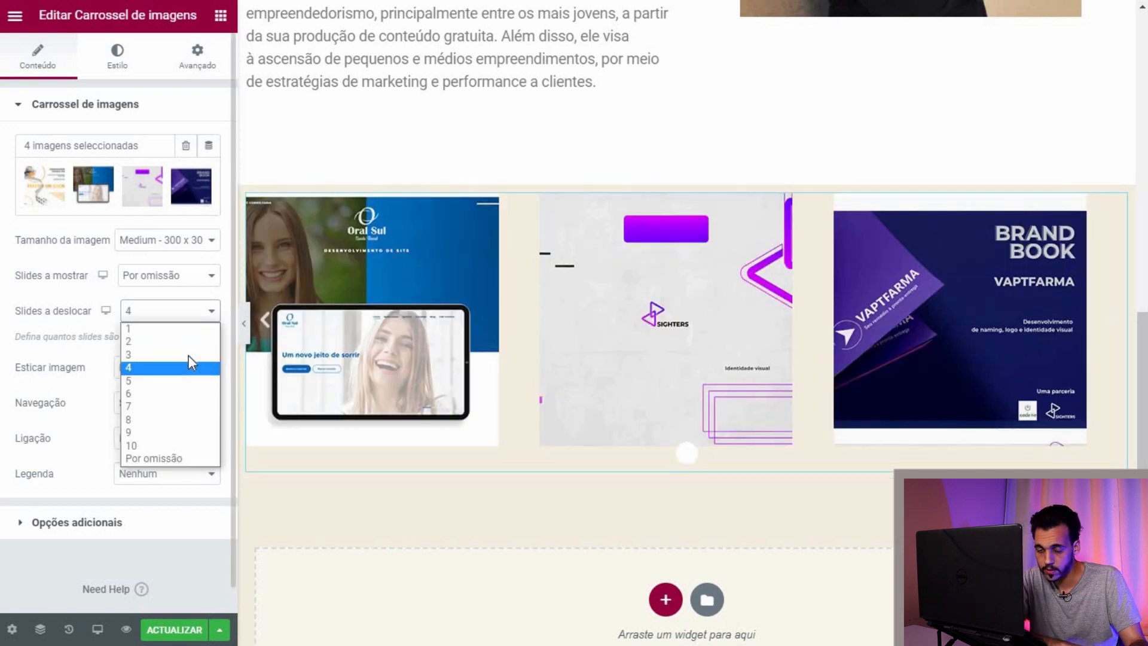
{"action": "left_click", "coordinate": [190, 376]}
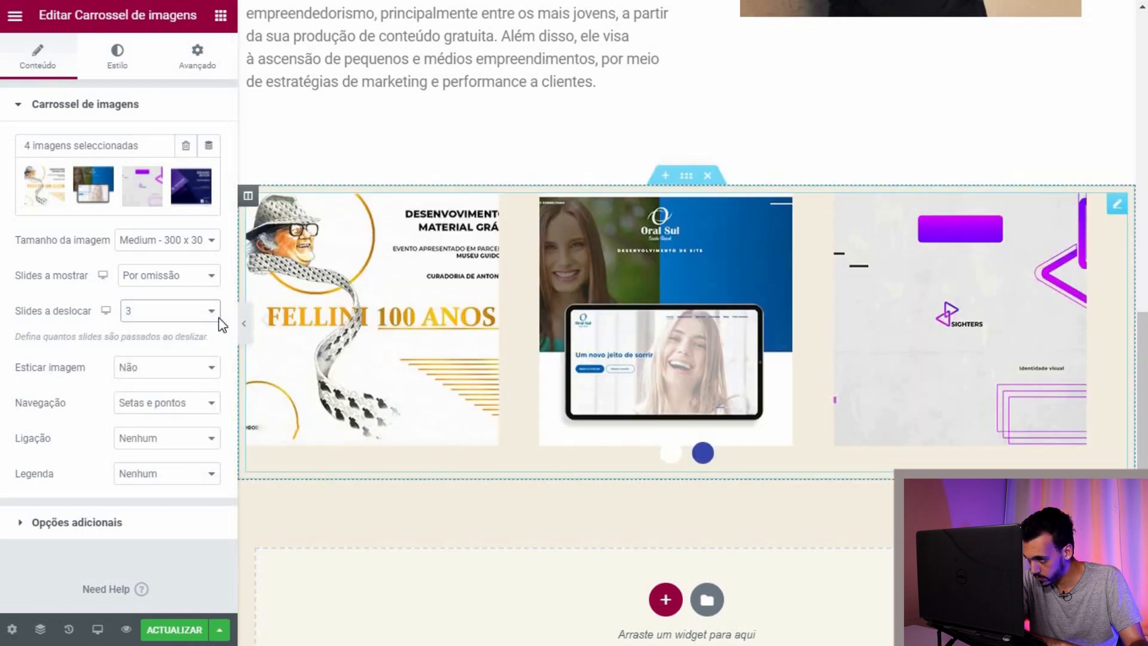
{"action": "left_click", "coordinate": [189, 311]}
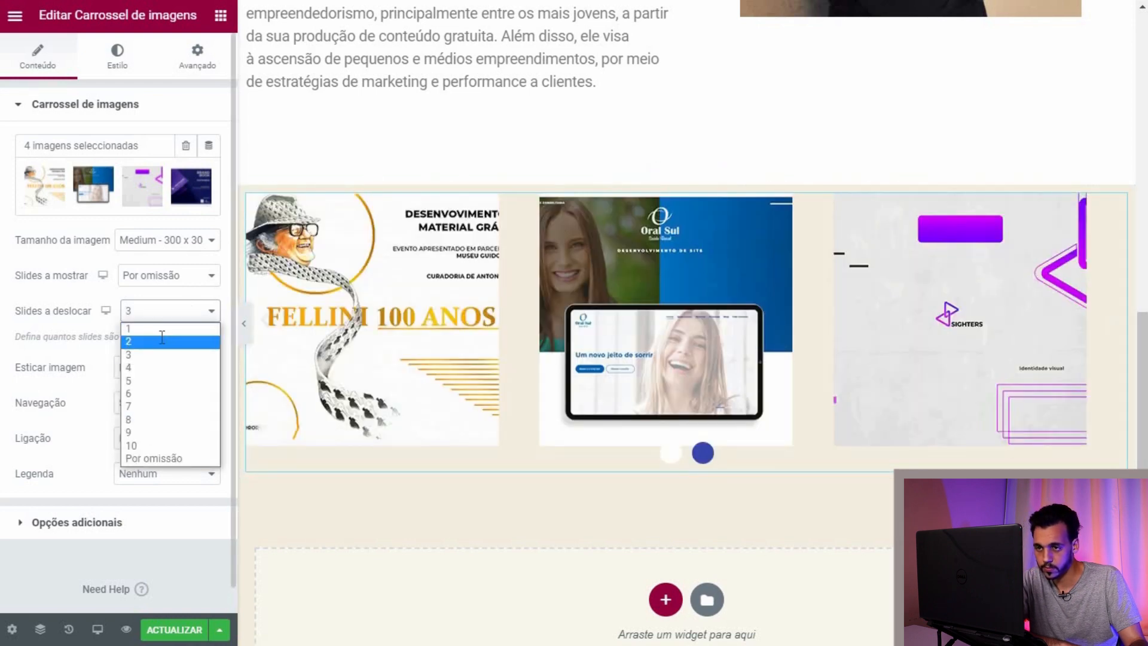
{"action": "left_click", "coordinate": [166, 342]}
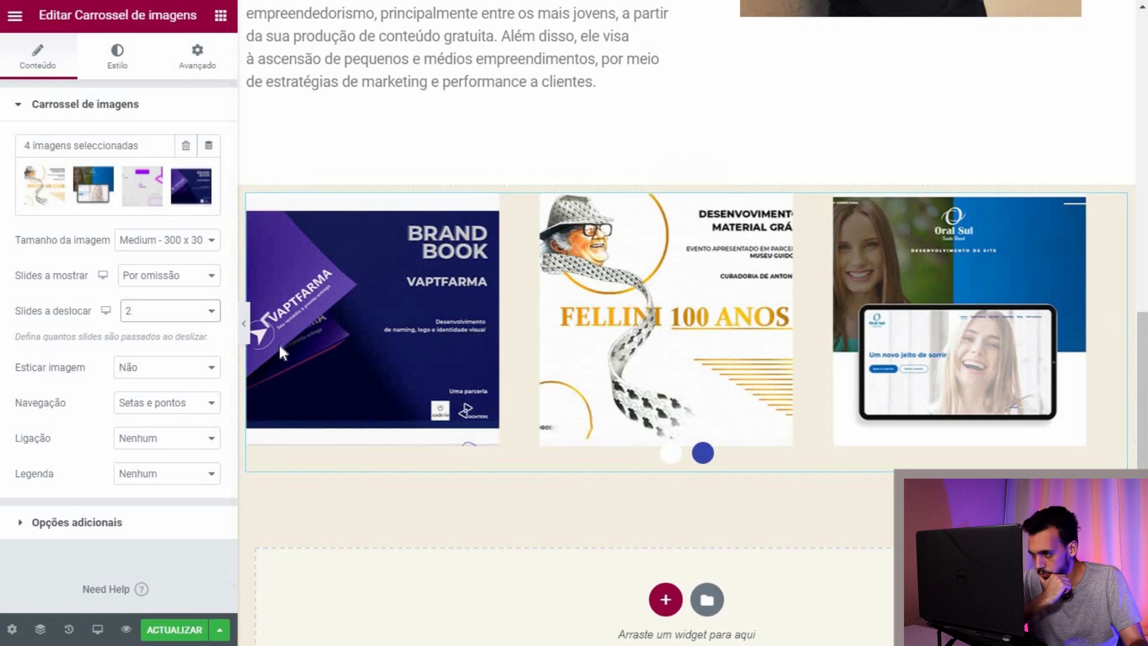
{"action": "left_click", "coordinate": [201, 315]}
{"action": "left_click", "coordinate": [189, 327]}
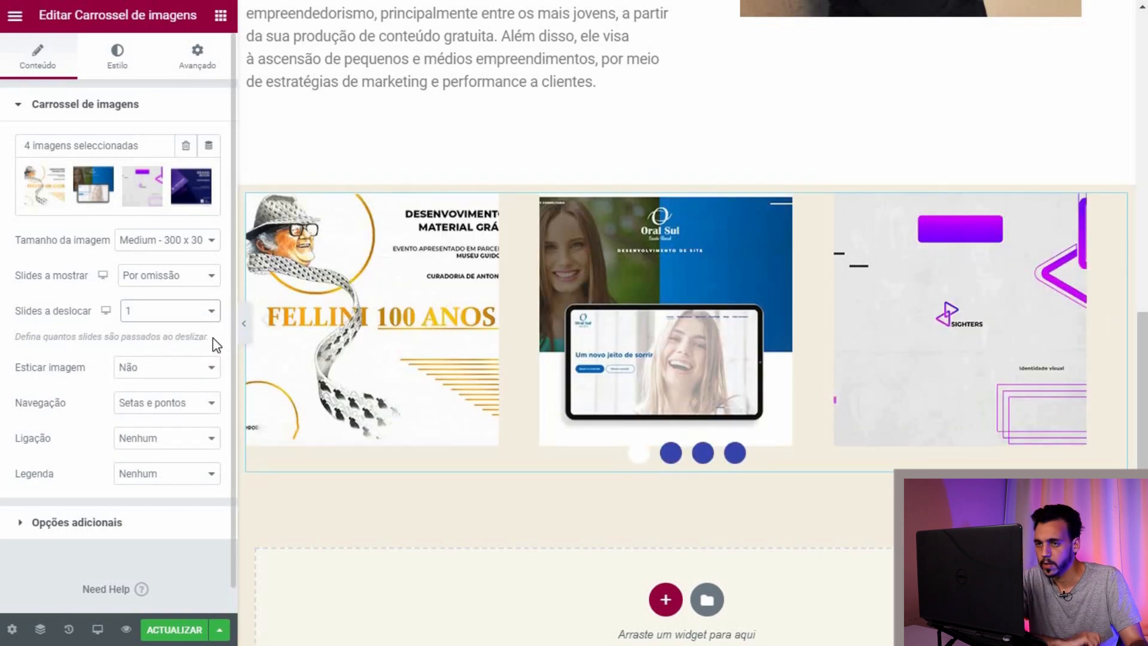
Step: Keep 'Setas e pontos' navigation and link each slide to its media file
{"action": "left_click", "coordinate": [703, 453]}
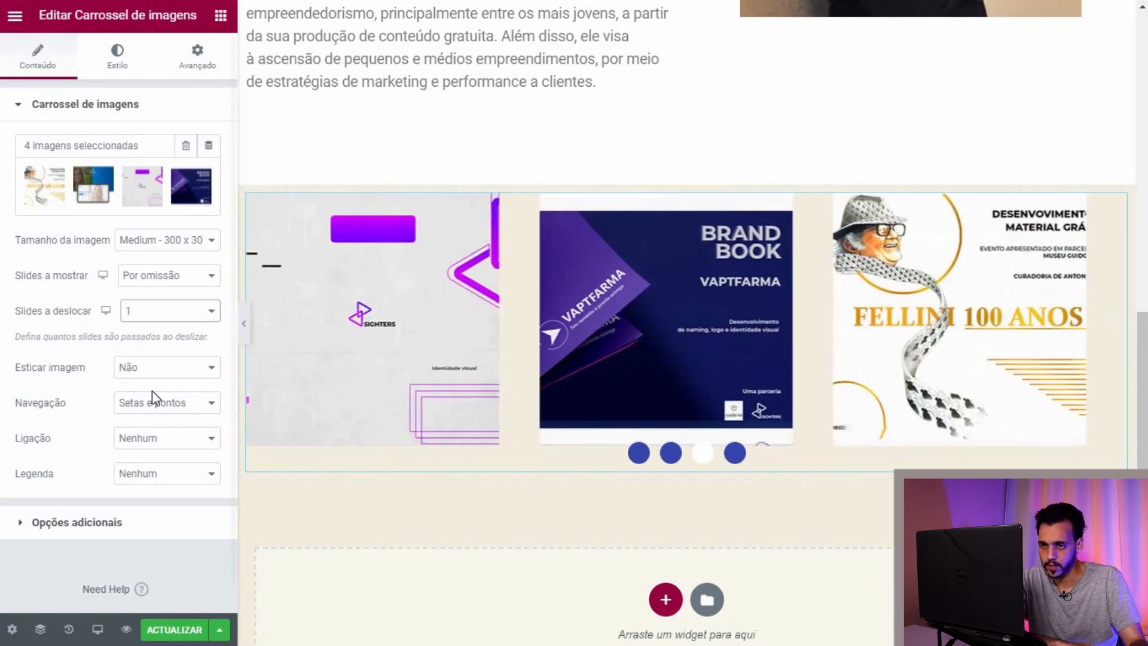
{"action": "left_click", "coordinate": [177, 406]}
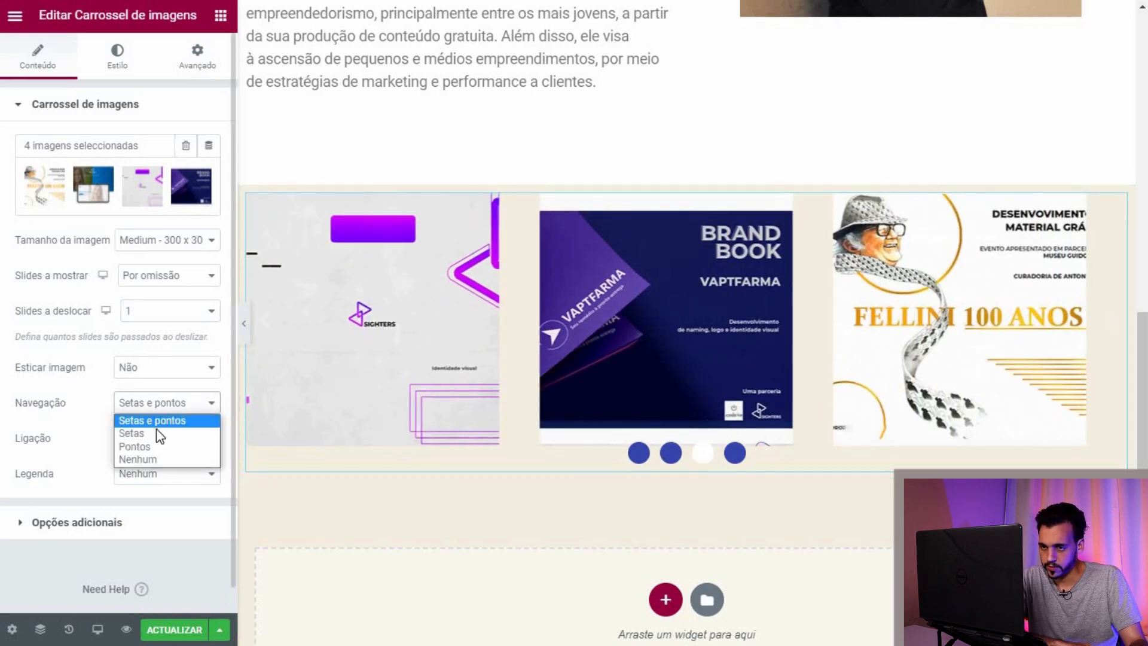
{"action": "left_click", "coordinate": [164, 402]}
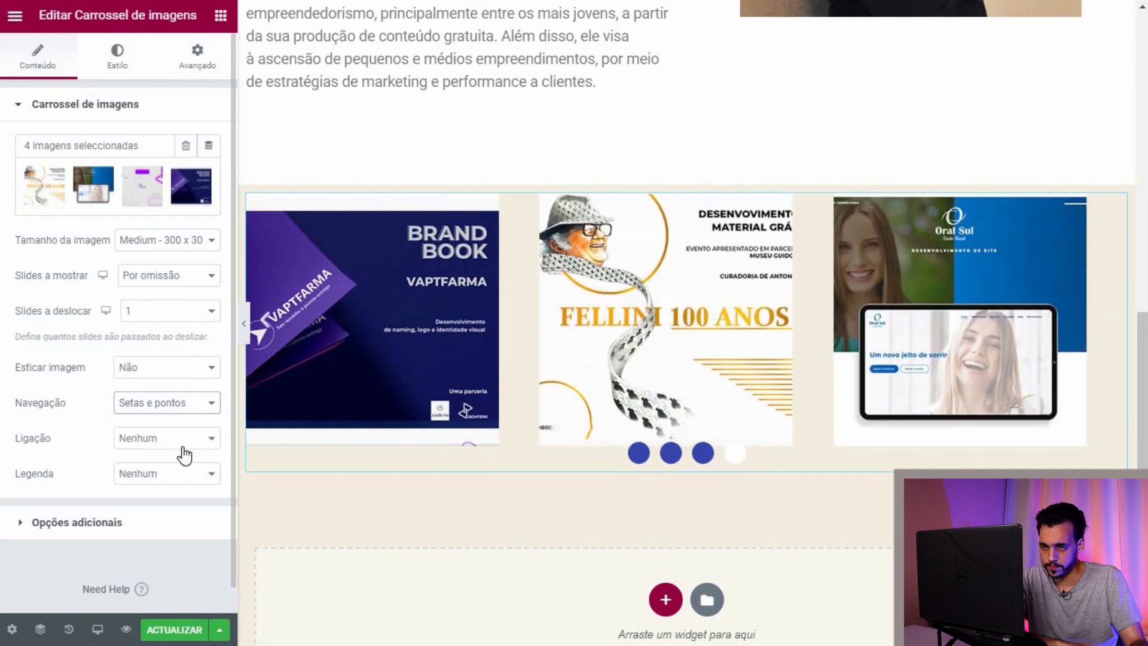
{"action": "left_click", "coordinate": [185, 455]}
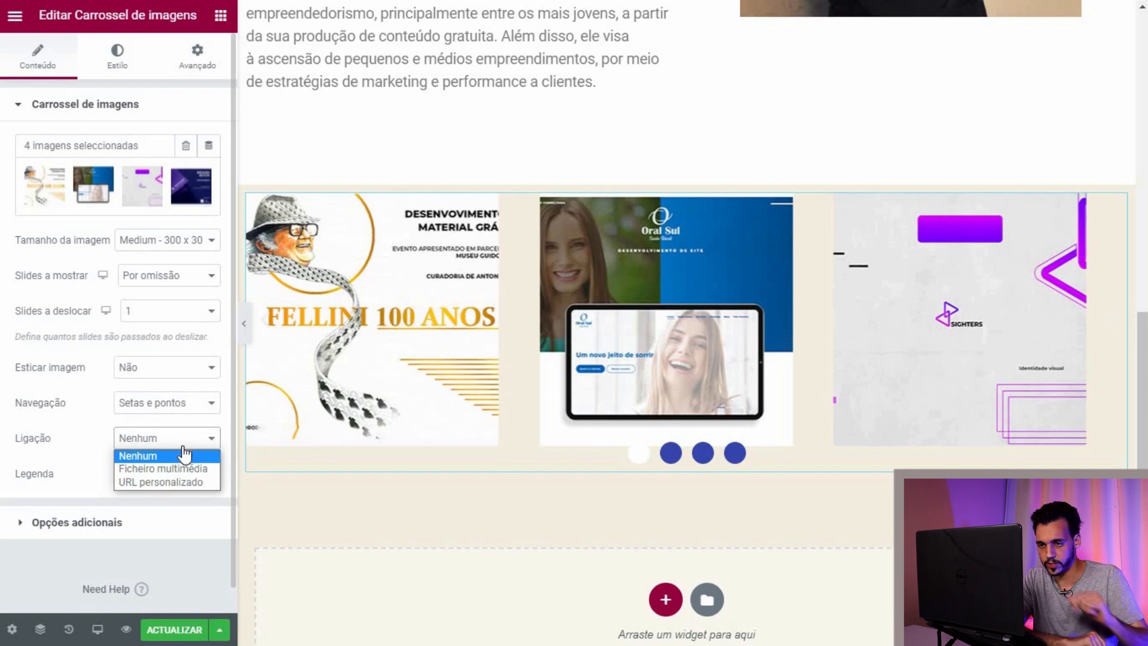
{"action": "left_click", "coordinate": [185, 468]}
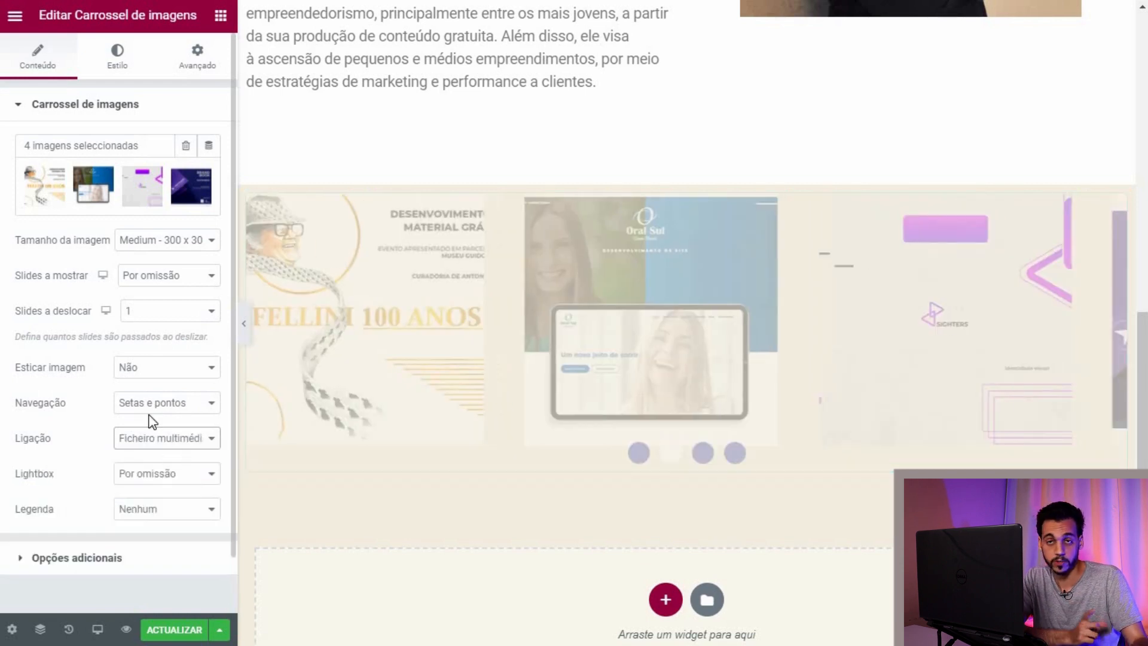
Step: Set slide captions to 'Título' and briefly check Opções adicionais
{"action": "scroll", "coordinate": [149, 446], "scroll_direction": "down", "scroll_amount": 2}
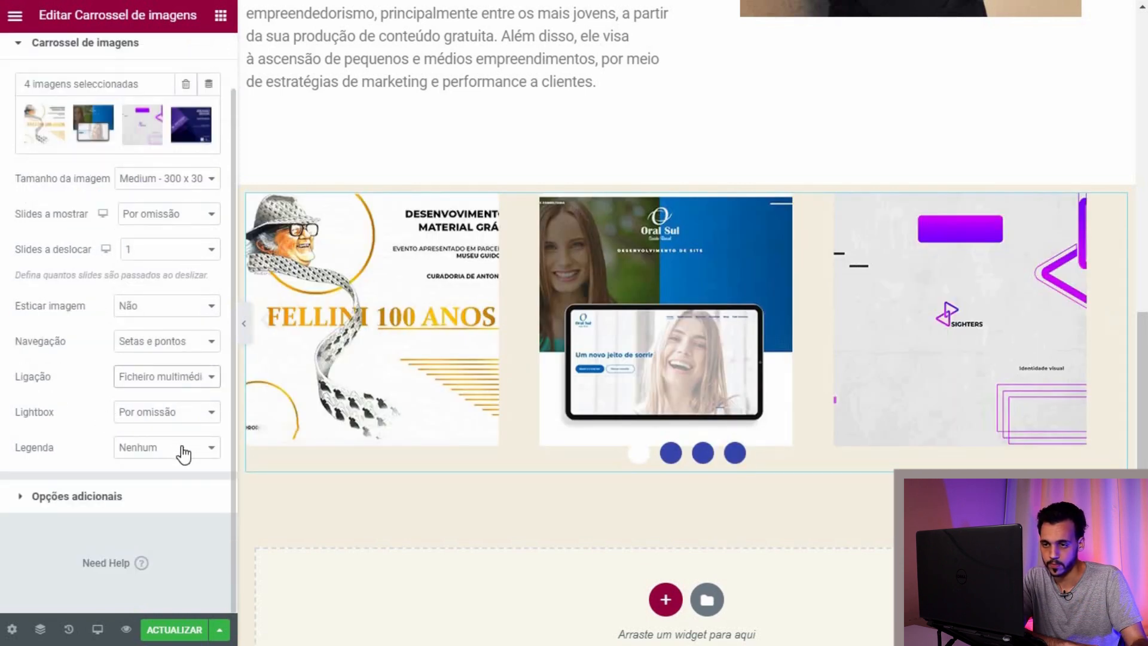
{"action": "left_click", "coordinate": [183, 452]}
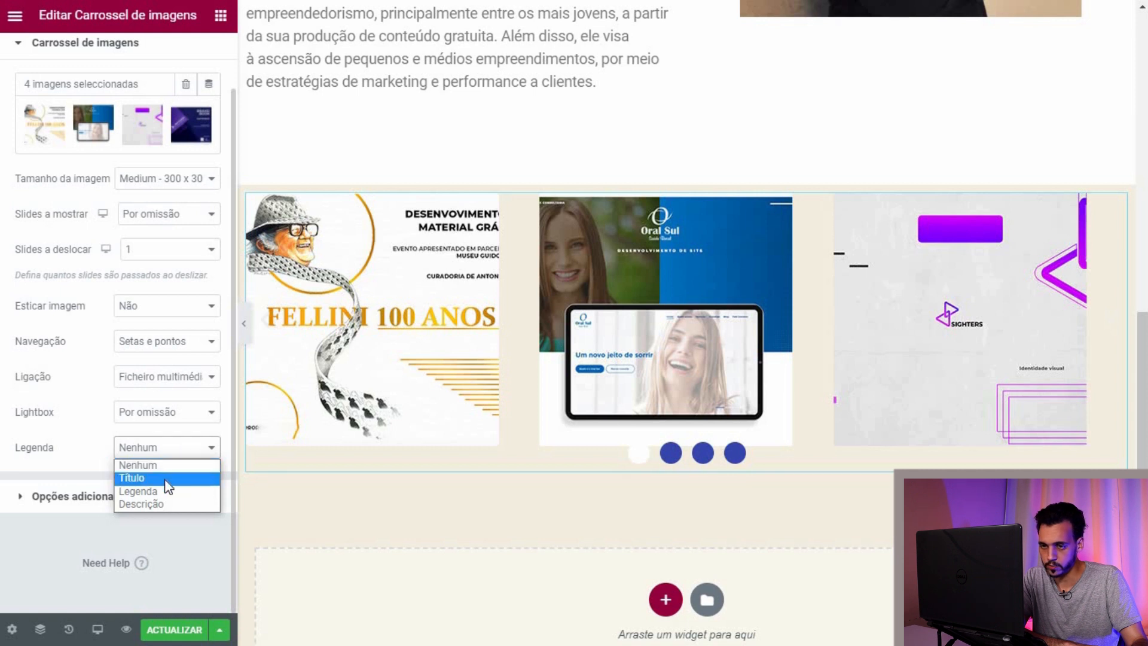
{"action": "left_click", "coordinate": [173, 477]}
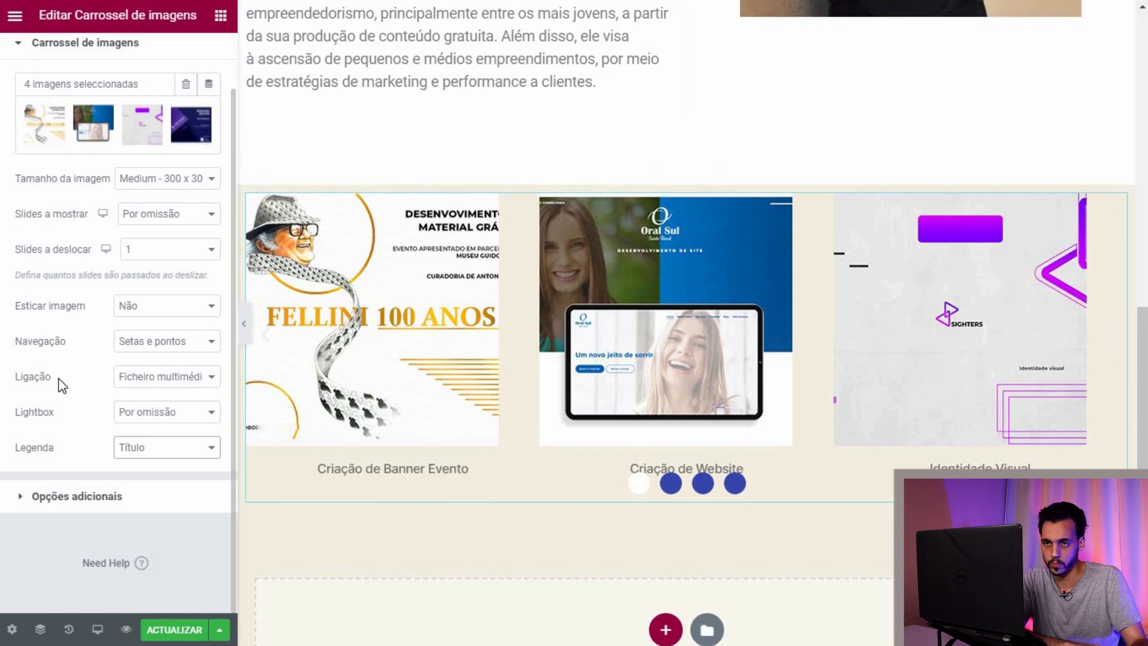
{"action": "left_click", "coordinate": [22, 496]}
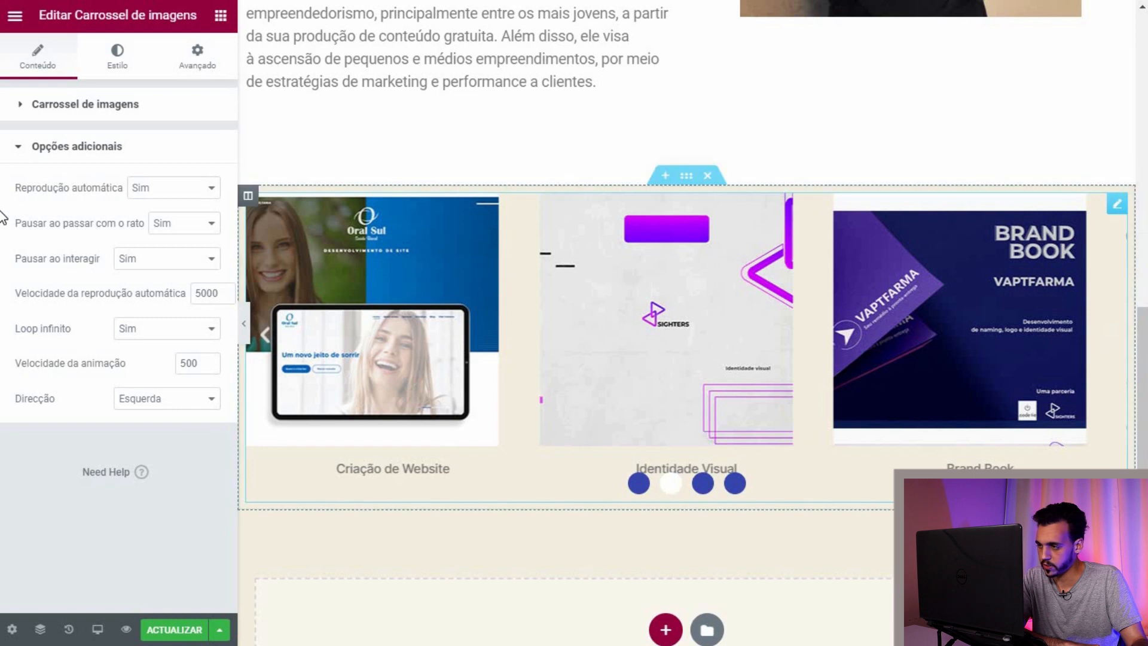
{"action": "left_click", "coordinate": [13, 150]}
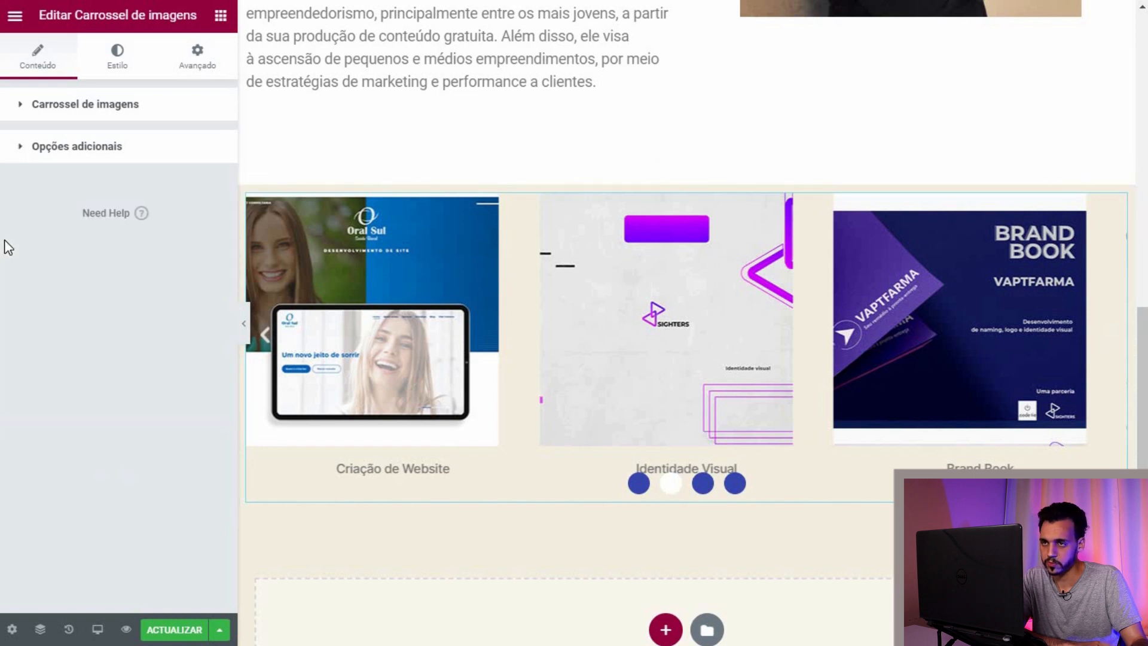
Step: Set the carousel arrow colour to dark brown
{"action": "left_click", "coordinate": [111, 59]}
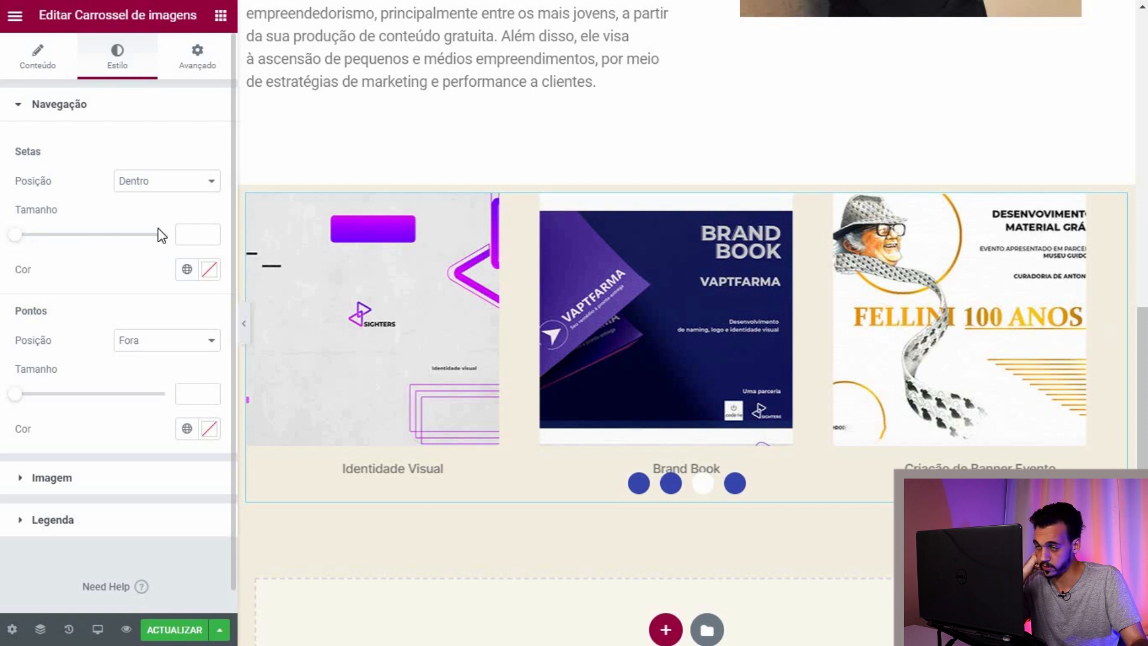
{"action": "left_click", "coordinate": [209, 269]}
{"action": "left_click", "coordinate": [136, 454]}
{"action": "left_click_drag", "start_coordinate": [134, 462], "coordinate": [154, 431]}
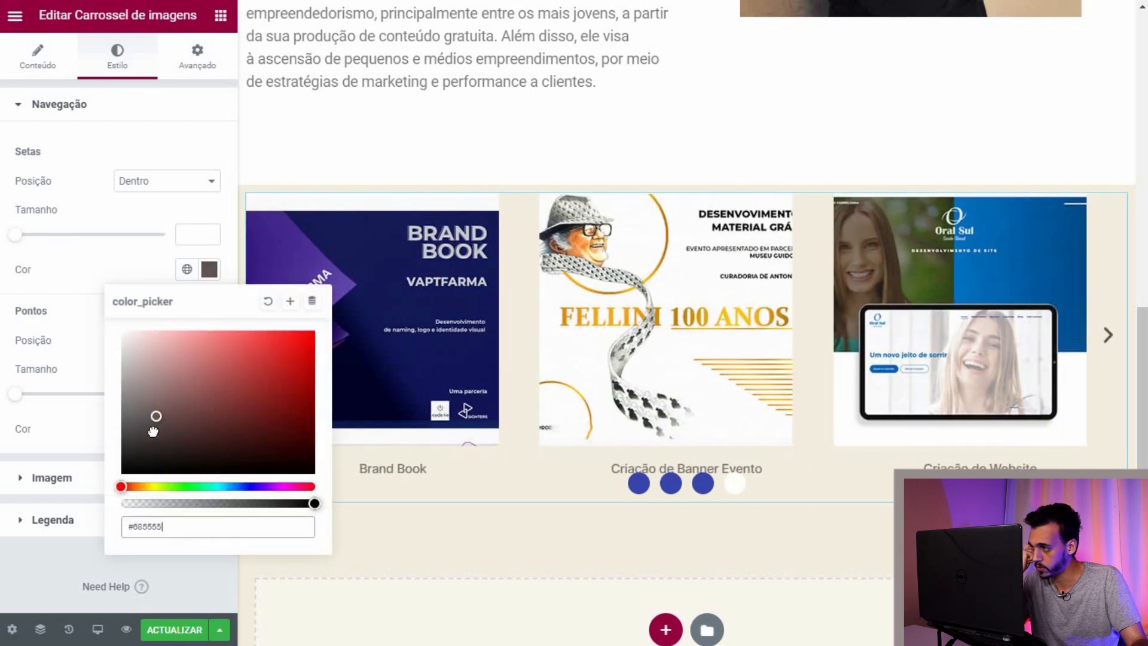
{"action": "left_click", "coordinate": [77, 366]}
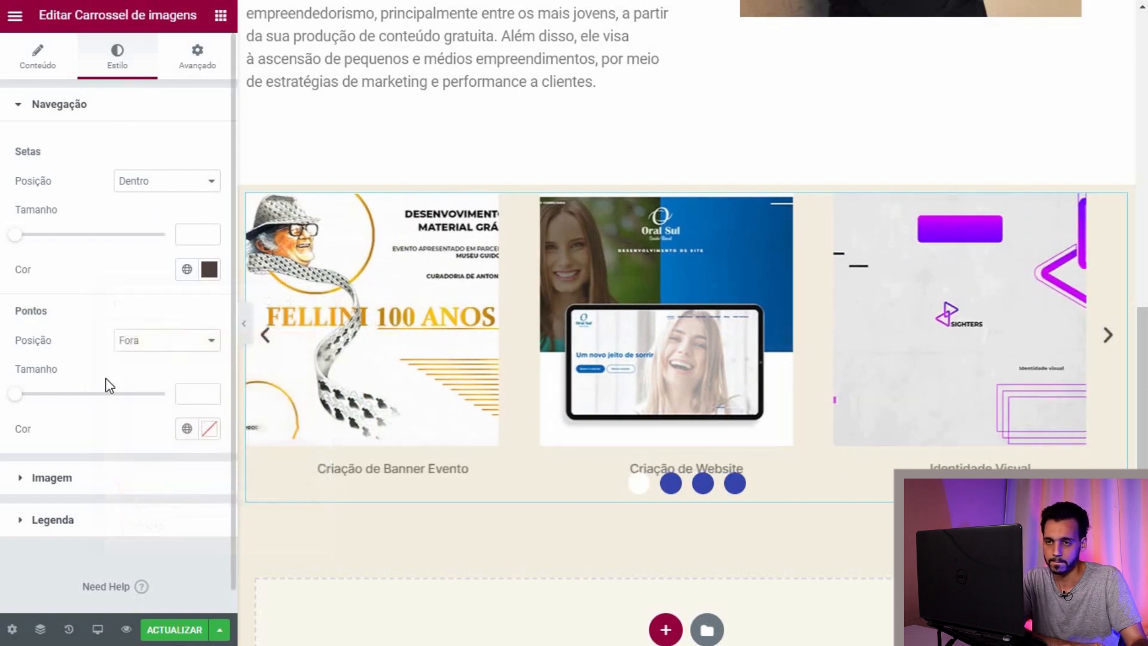
Step: Try the dots inside the slides, then put them back outside below
{"action": "left_click", "coordinate": [206, 341]}
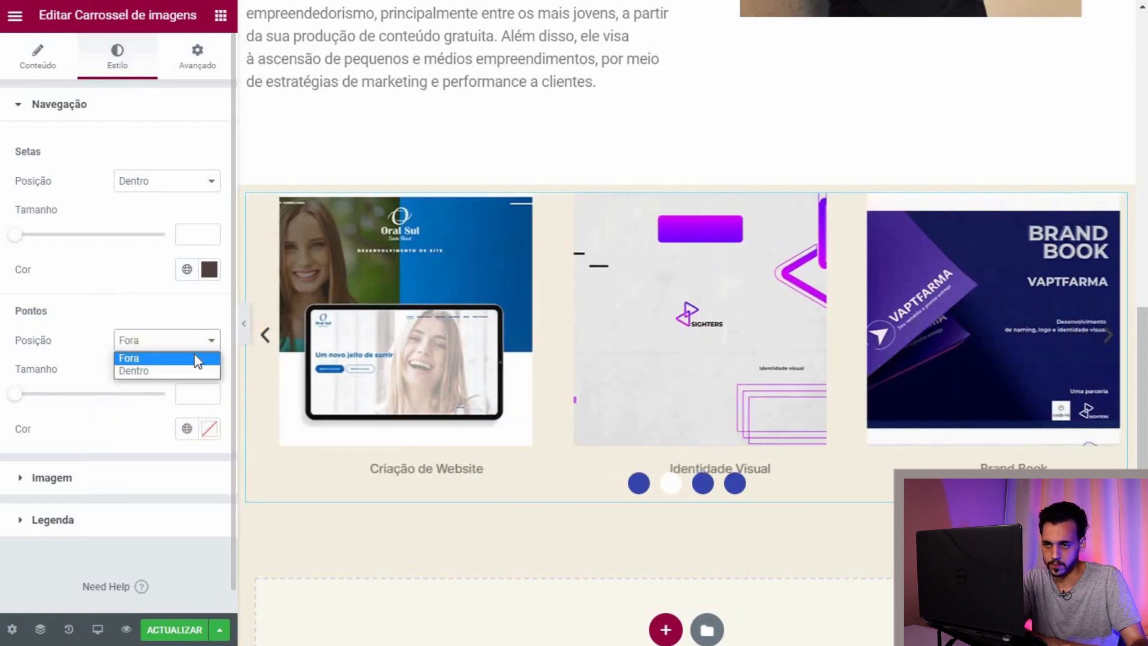
{"action": "left_click", "coordinate": [199, 354]}
{"action": "left_click", "coordinate": [179, 341]}
{"action": "left_click", "coordinate": [177, 369]}
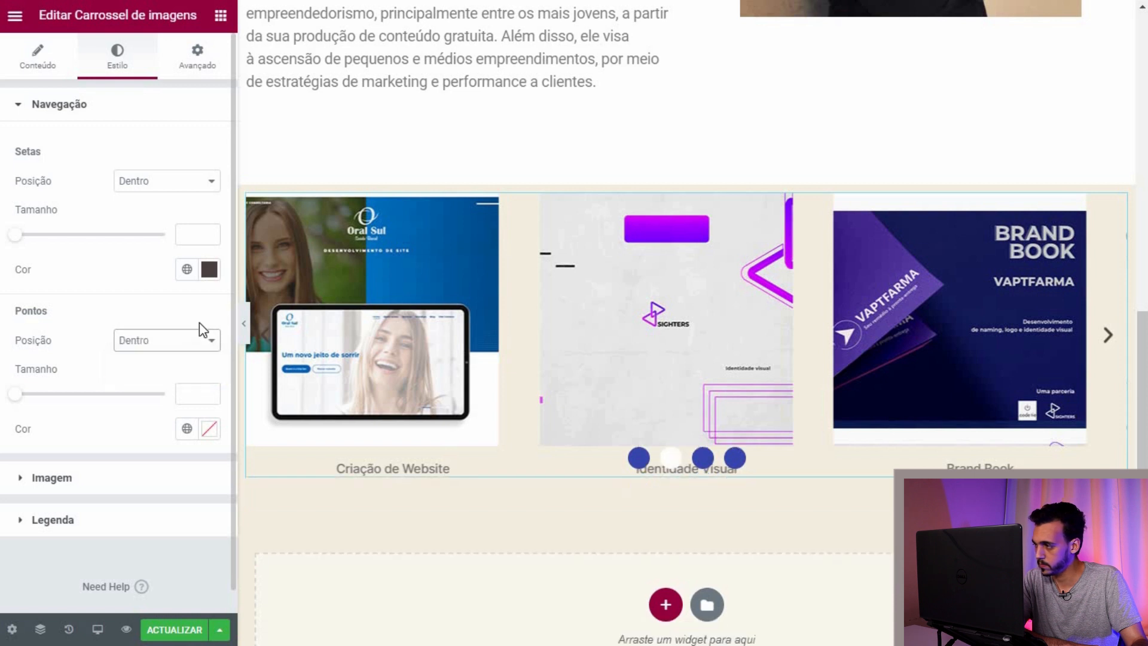
{"action": "left_click", "coordinate": [179, 340]}
{"action": "left_click", "coordinate": [179, 355]}
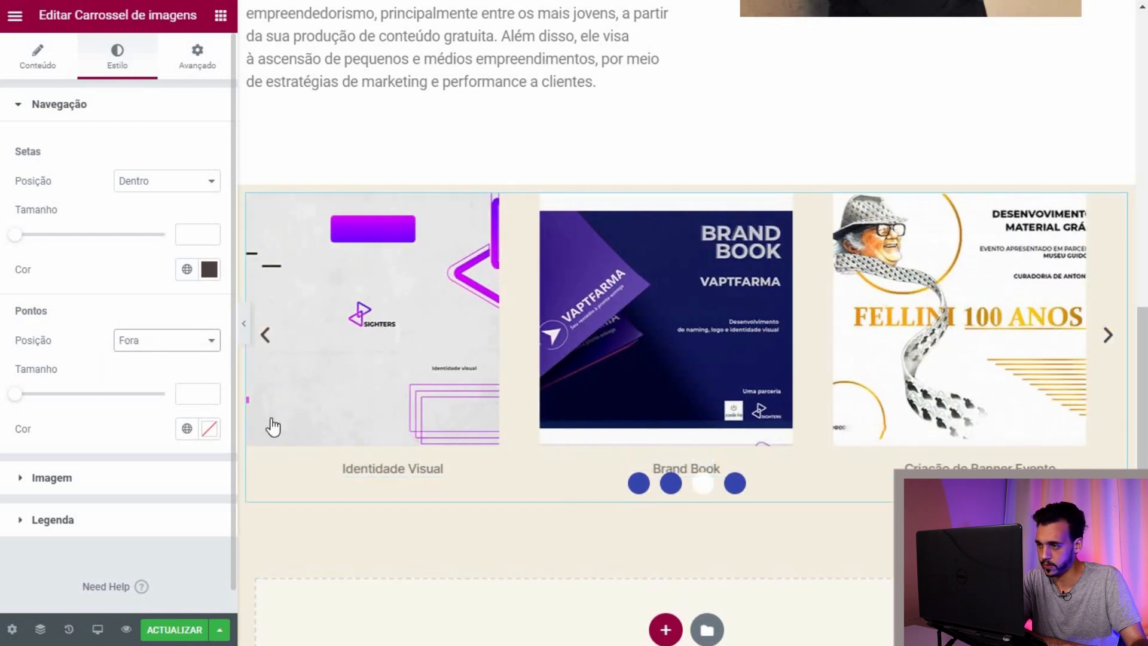
Step: Set the carousel's navigation dot size to 10
{"action": "left_click", "coordinate": [48, 478]}
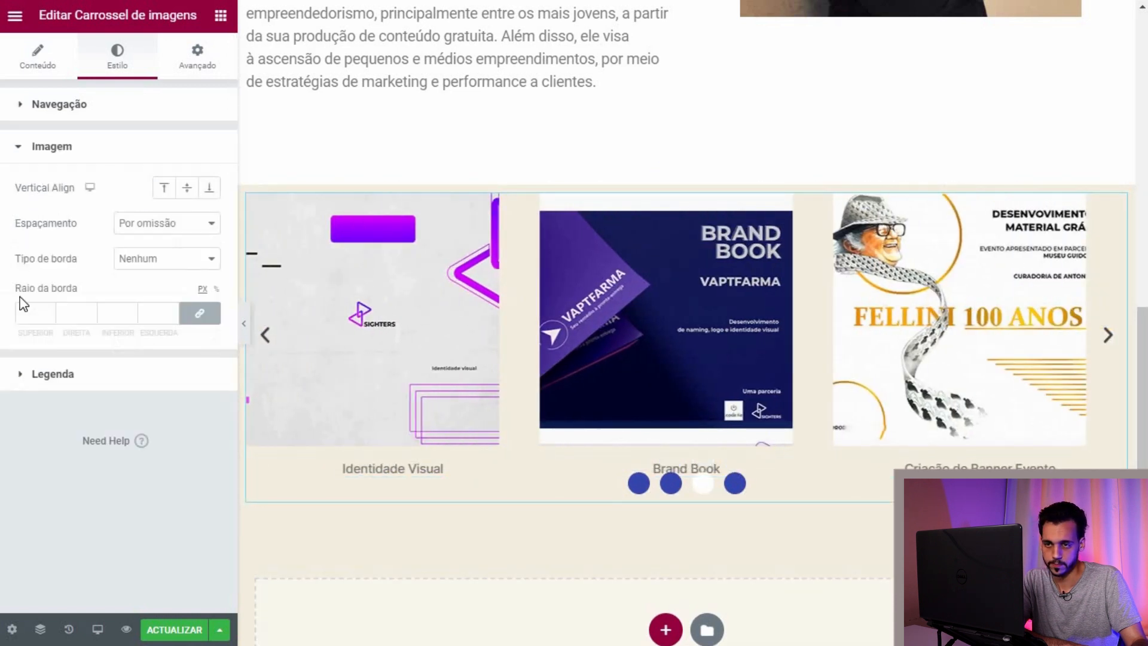
{"action": "left_click", "coordinate": [24, 149]}
{"action": "left_click", "coordinate": [20, 189]}
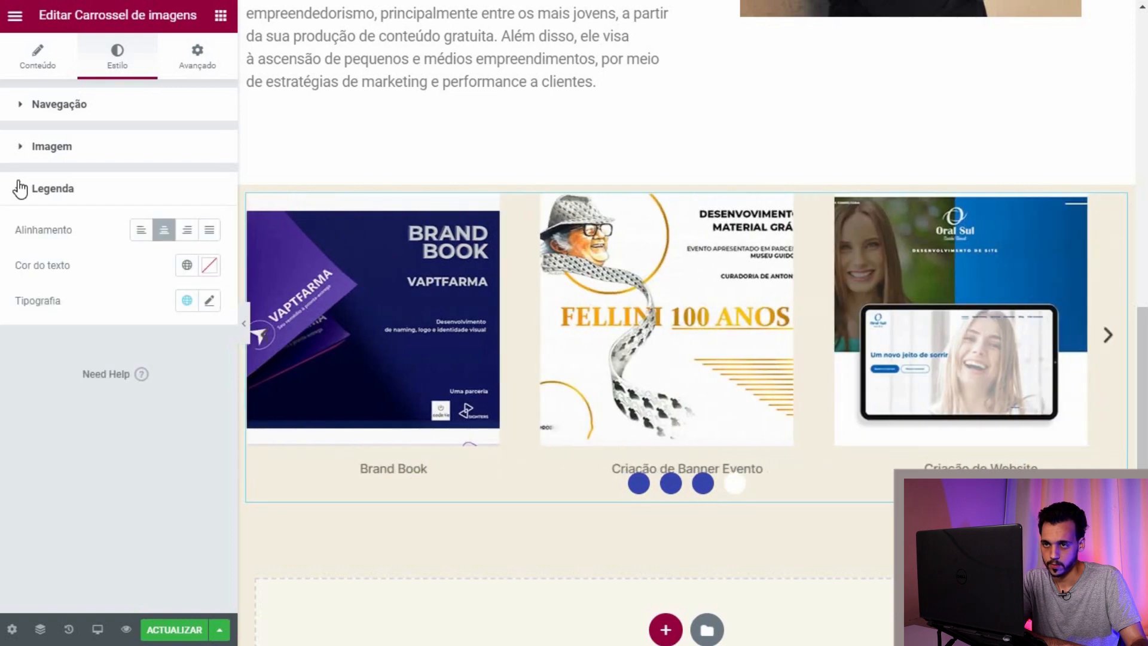
{"action": "left_click", "coordinate": [20, 189]}
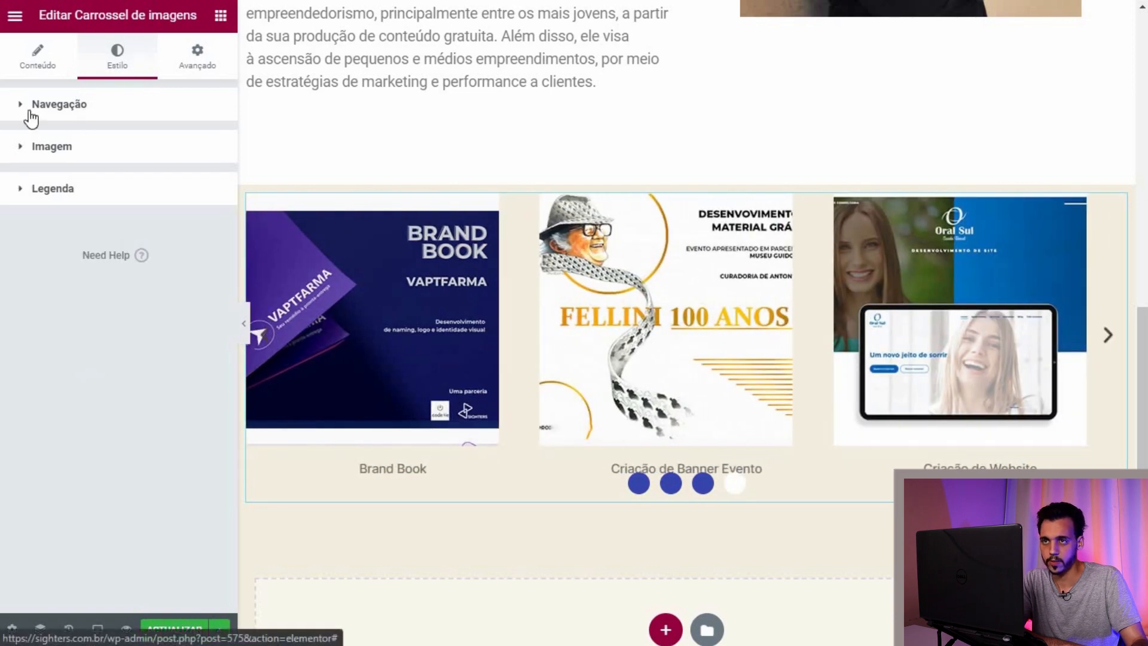
{"action": "left_click", "coordinate": [59, 104]}
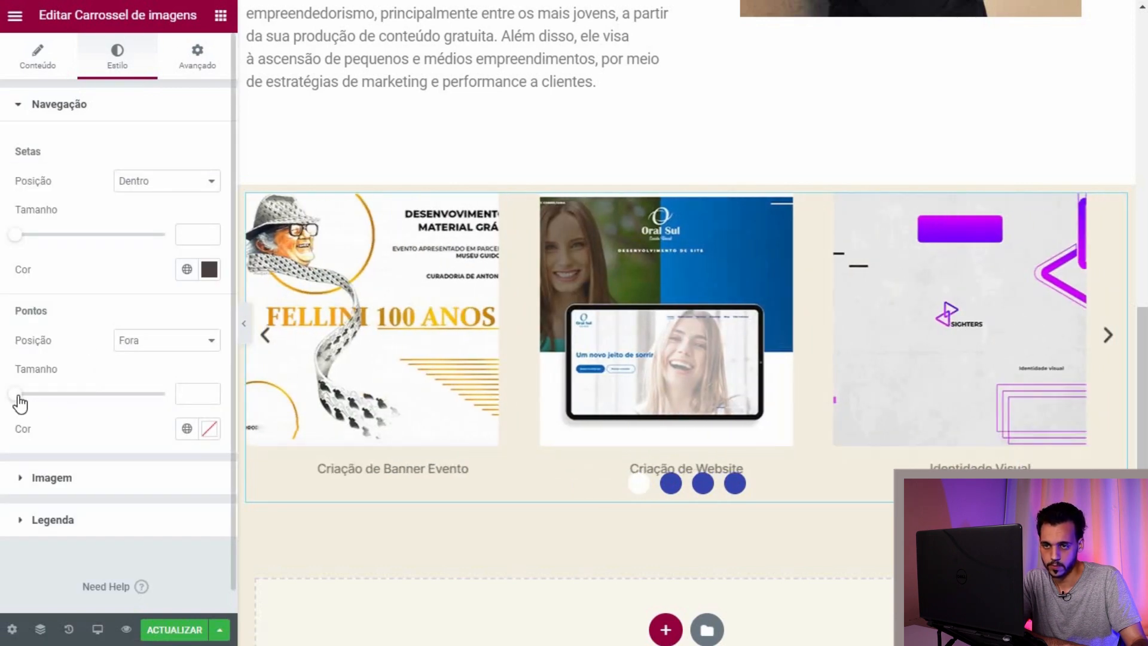
{"action": "left_click_drag", "start_coordinate": [60, 400], "coordinate": [159, 404]}
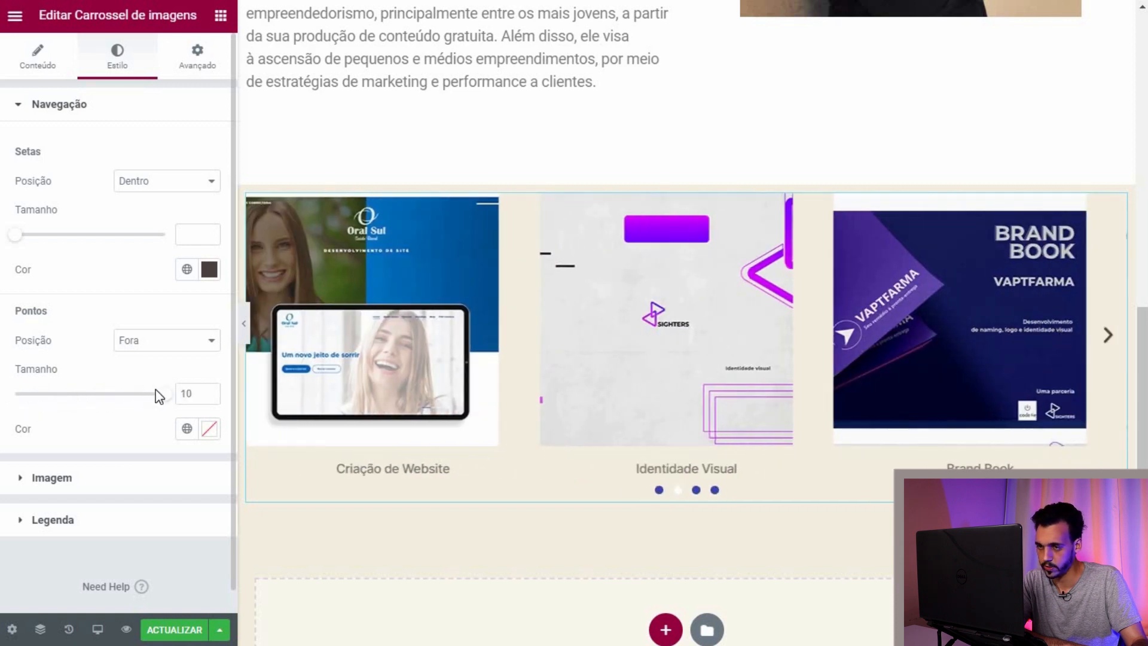
{"action": "left_click", "coordinate": [208, 392]}
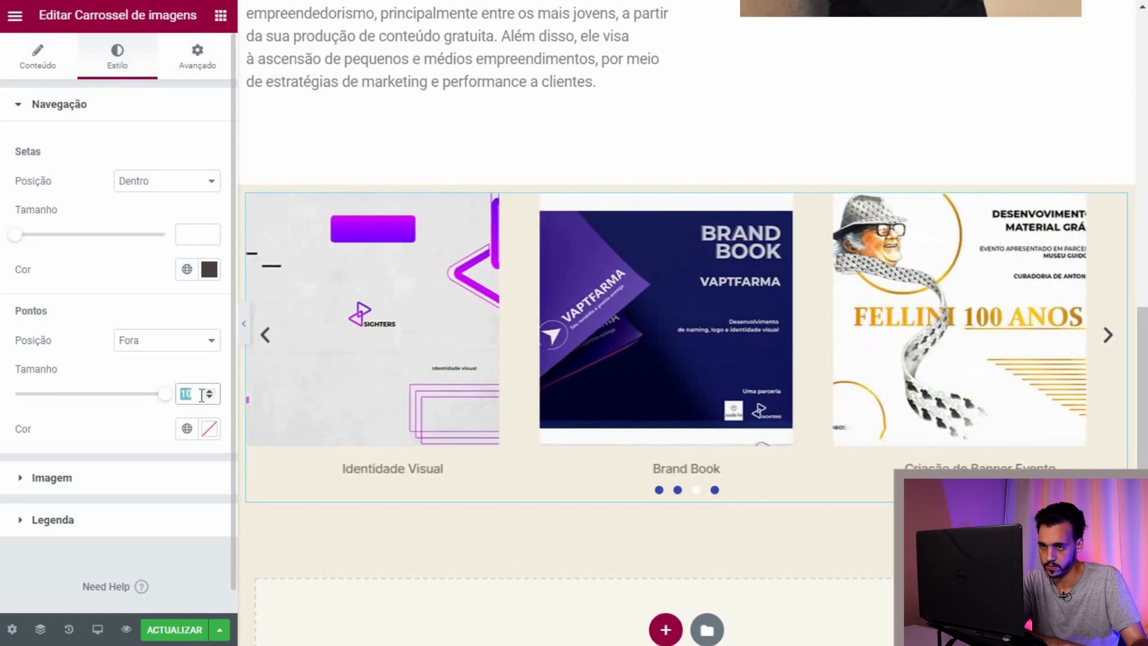
{"action": "left_click", "coordinate": [198, 55]}
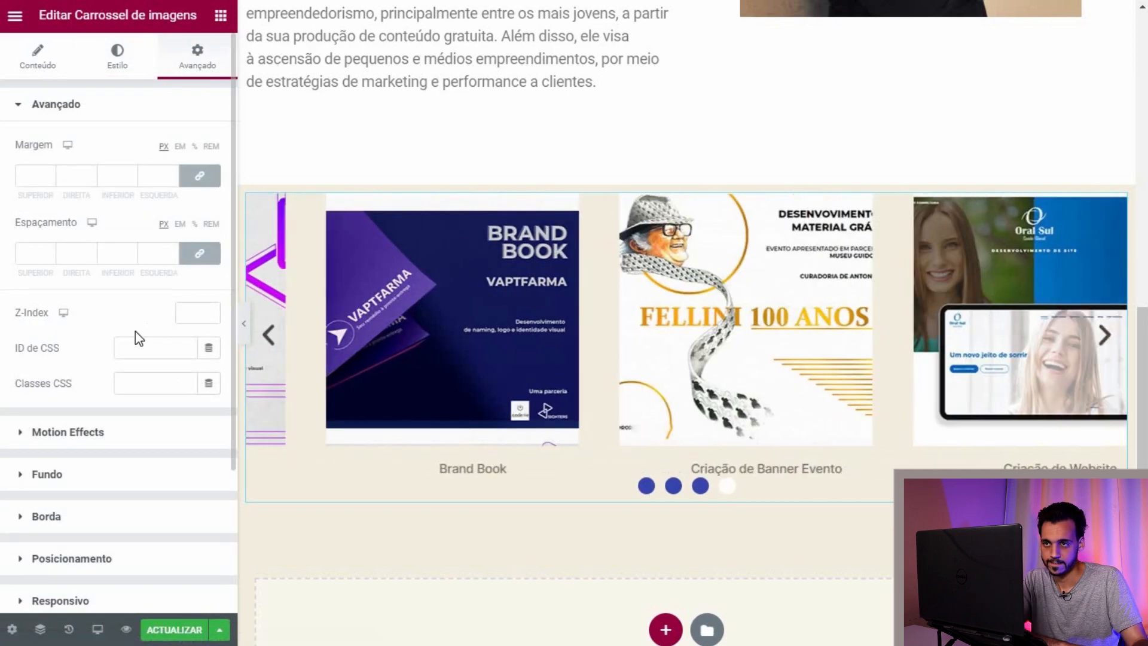
Step: Unlink the carousel's margin and padding sides, use percent padding, keeping top margin 0
{"action": "scroll", "coordinate": [86, 403], "scroll_direction": "down", "scroll_amount": 2}
{"action": "scroll", "coordinate": [123, 241], "scroll_direction": "up", "scroll_amount": 2}
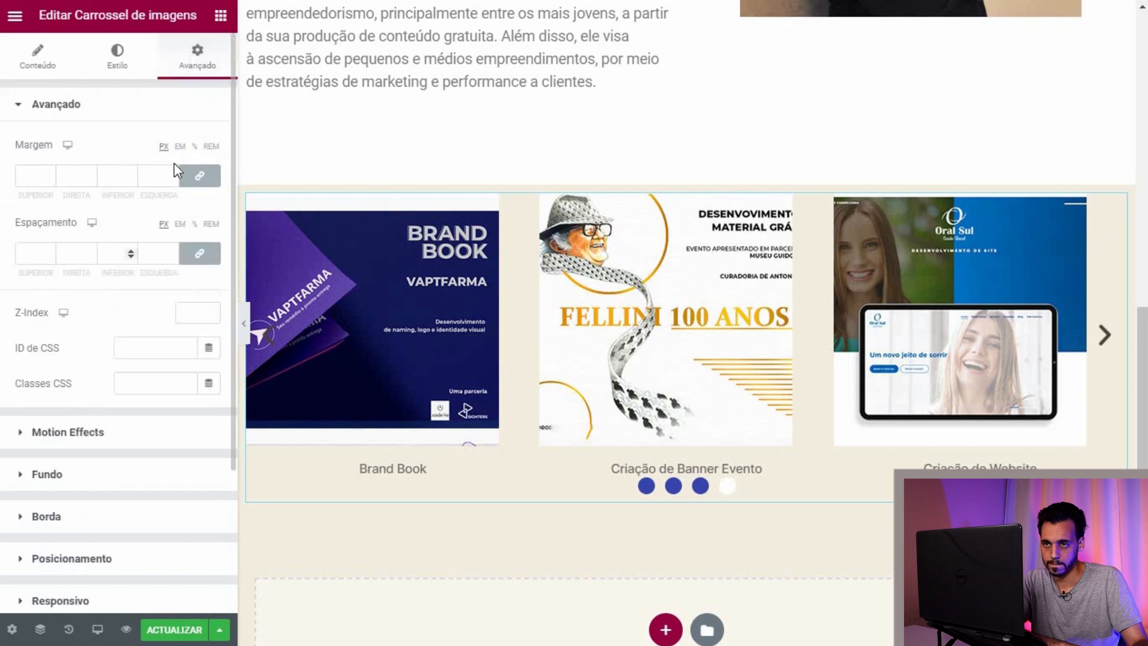
{"action": "left_click", "coordinate": [199, 175]}
{"action": "left_click", "coordinate": [199, 253]}
{"action": "left_click", "coordinate": [195, 227]}
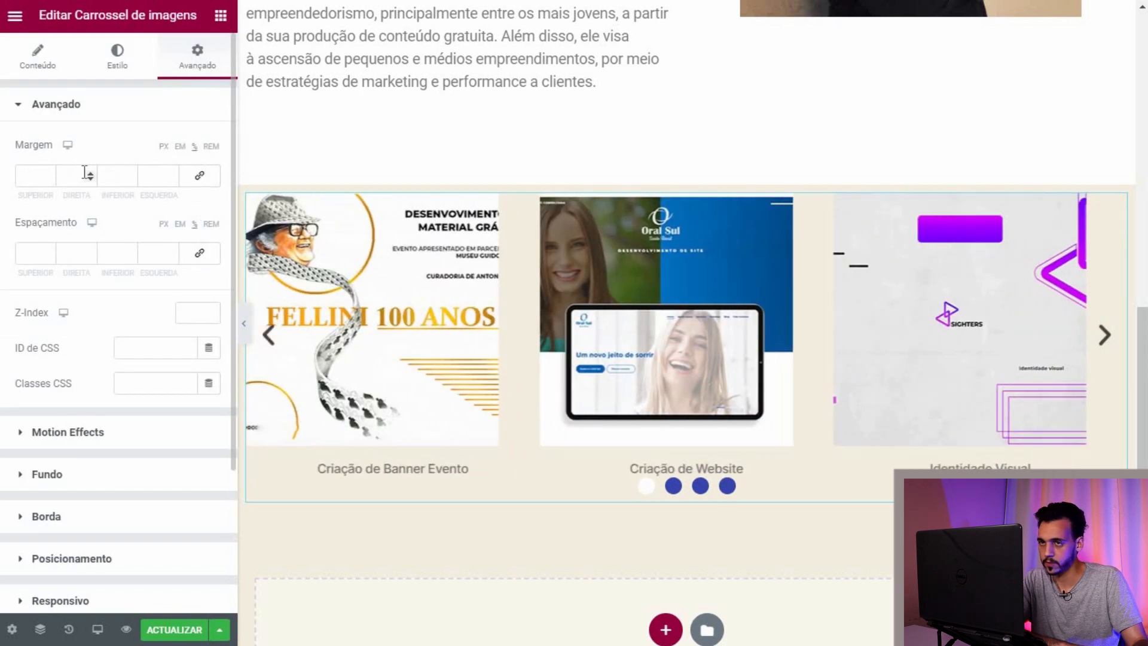
{"action": "left_click", "coordinate": [52, 175]}
{"action": "left_click", "coordinate": [52, 174]}
{"action": "left_click", "coordinate": [52, 174]}
{"action": "left_click", "coordinate": [50, 179]}
{"action": "left_click", "coordinate": [50, 179]}
{"action": "left_click", "coordinate": [50, 178]}
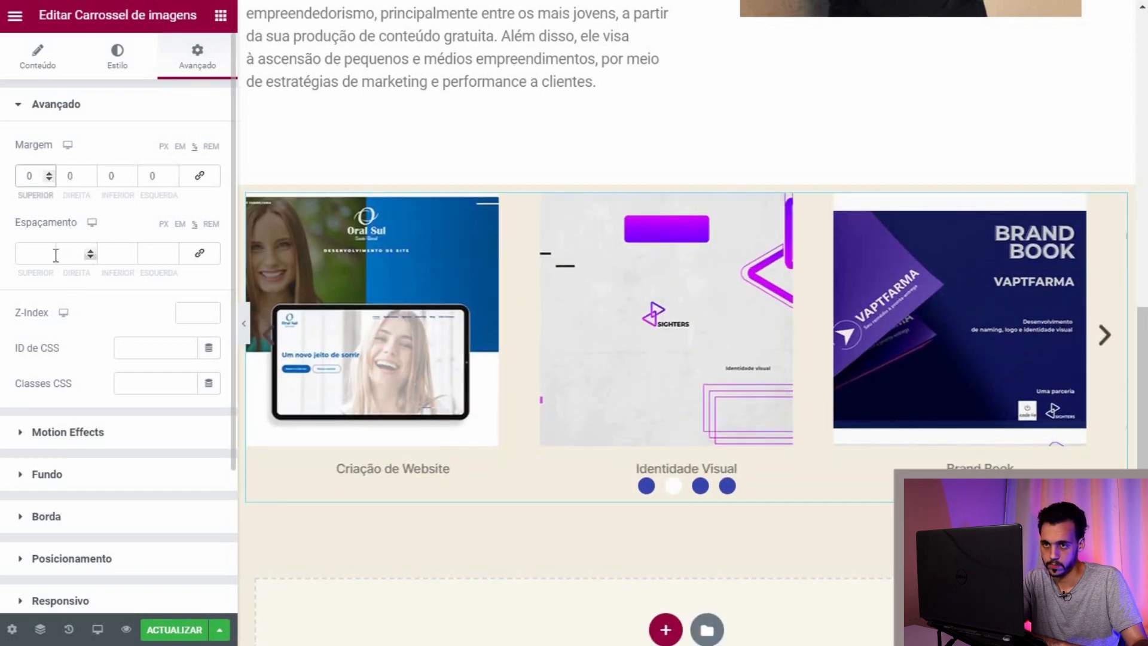
Step: Set the carousel's bottom padding to 4
{"action": "left_click", "coordinate": [131, 250]}
{"action": "left_click", "coordinate": [131, 251]}
{"action": "left_click", "coordinate": [130, 250]}
{"action": "left_click", "coordinate": [131, 257]}
{"action": "left_click", "coordinate": [131, 257]}
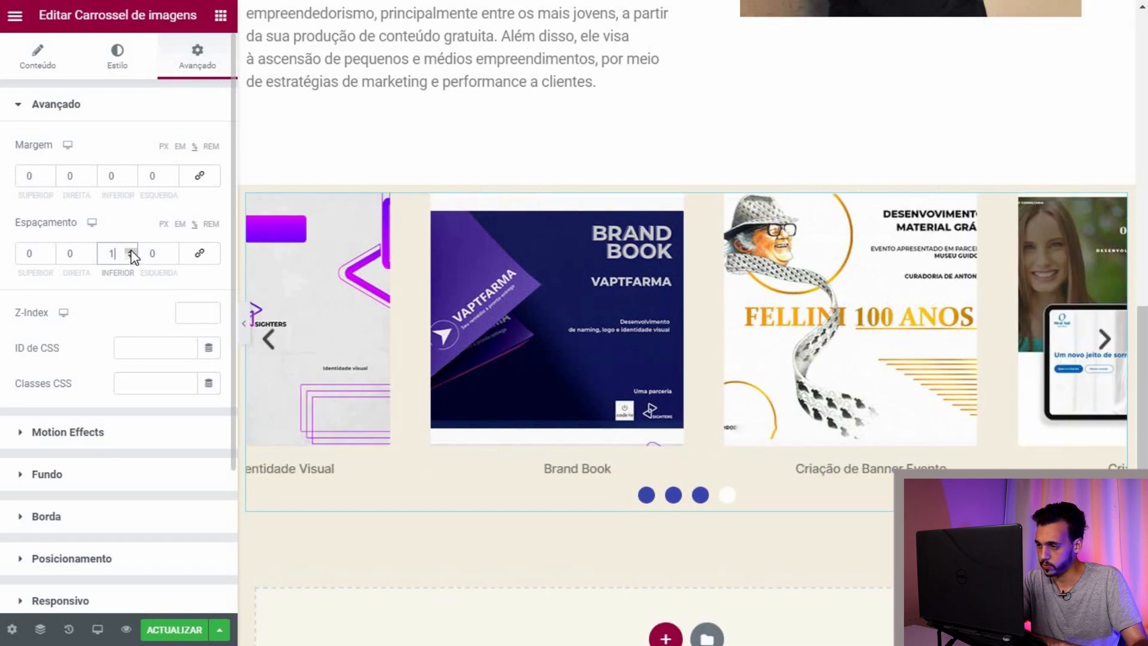
{"action": "left_click", "coordinate": [131, 251]}
{"action": "left_click", "coordinate": [131, 252]}
{"action": "left_click", "coordinate": [131, 252]}
{"action": "left_click", "coordinate": [130, 251]}
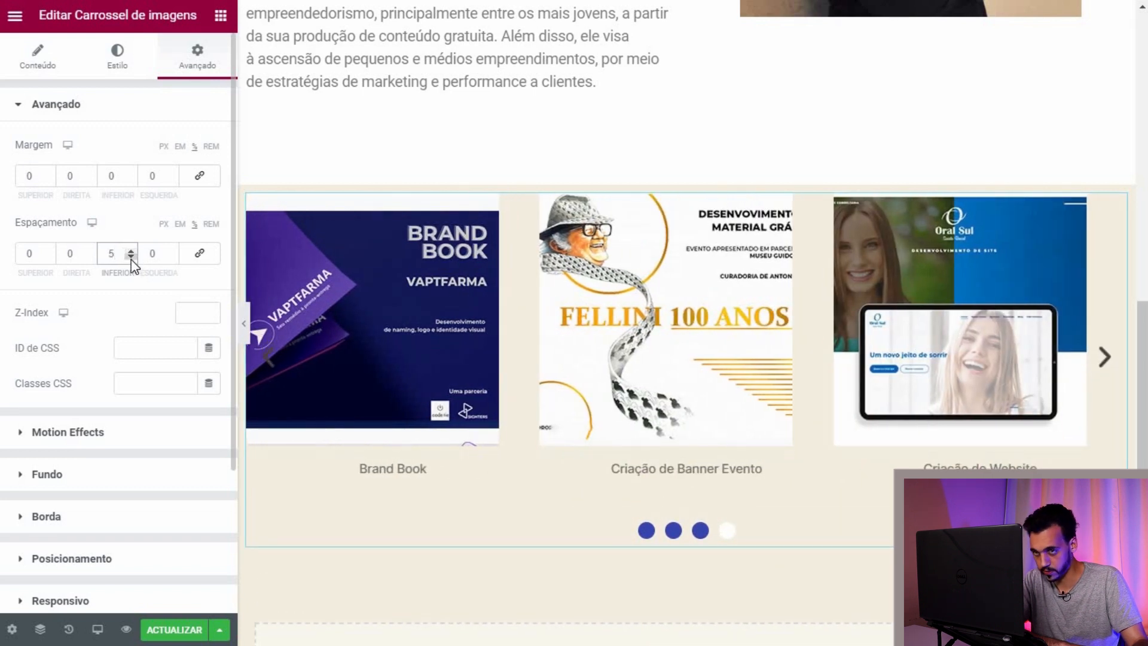
{"action": "left_click", "coordinate": [130, 257]}
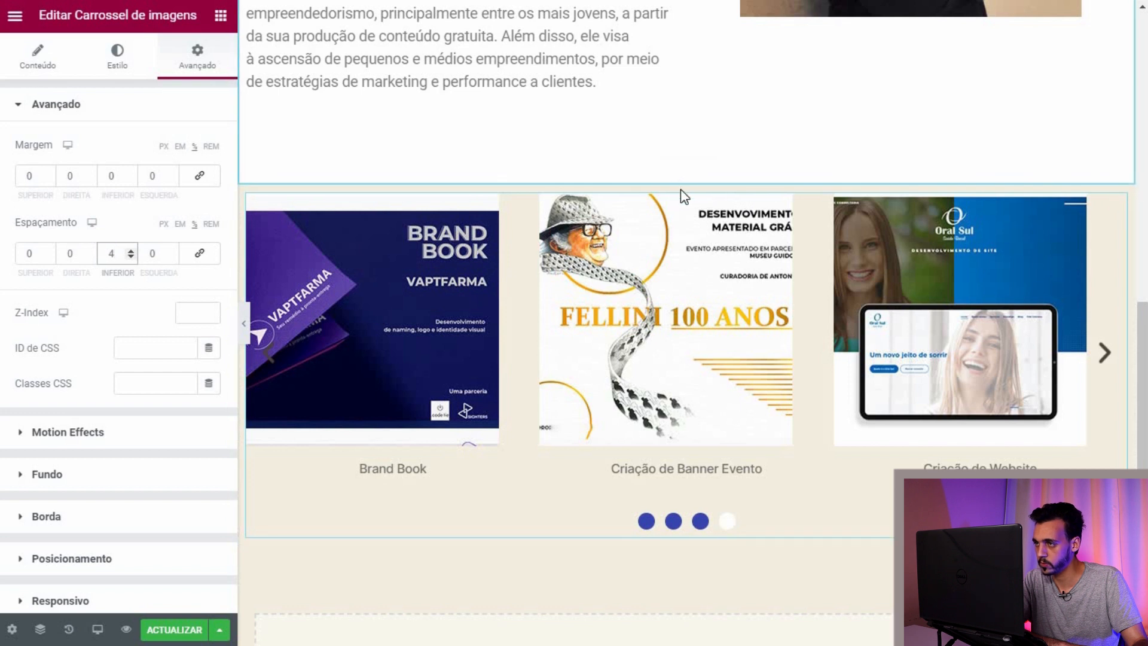
{"action": "left_click", "coordinate": [686, 175]}
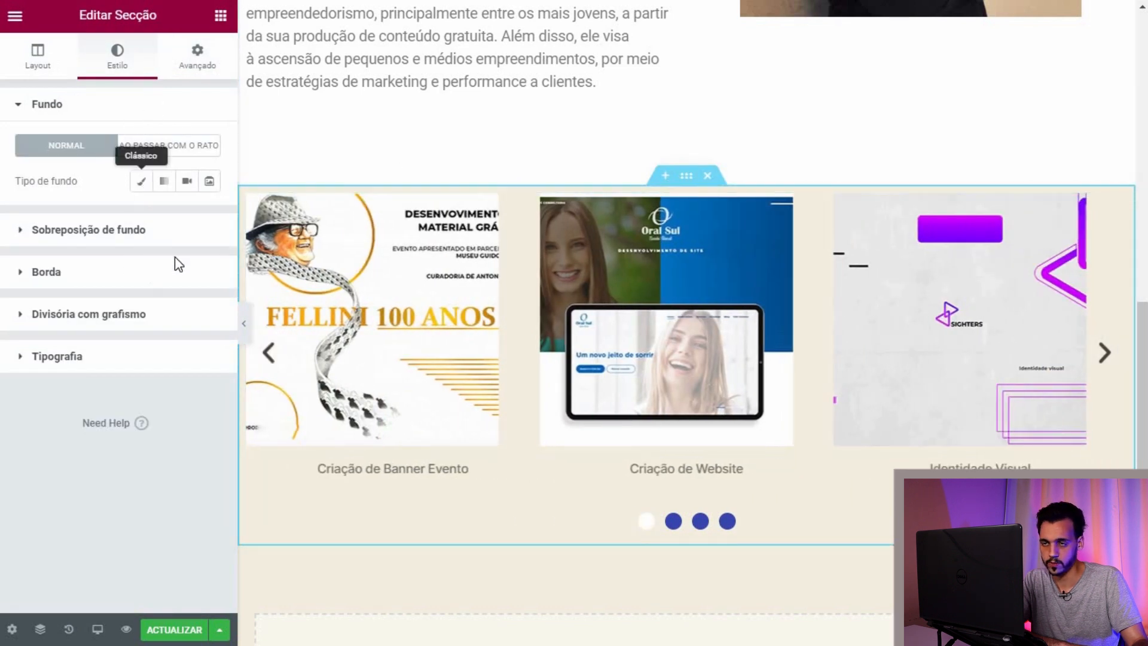
Step: Give the carousel's section a Classic white background colour
{"action": "left_click", "coordinate": [142, 181]}
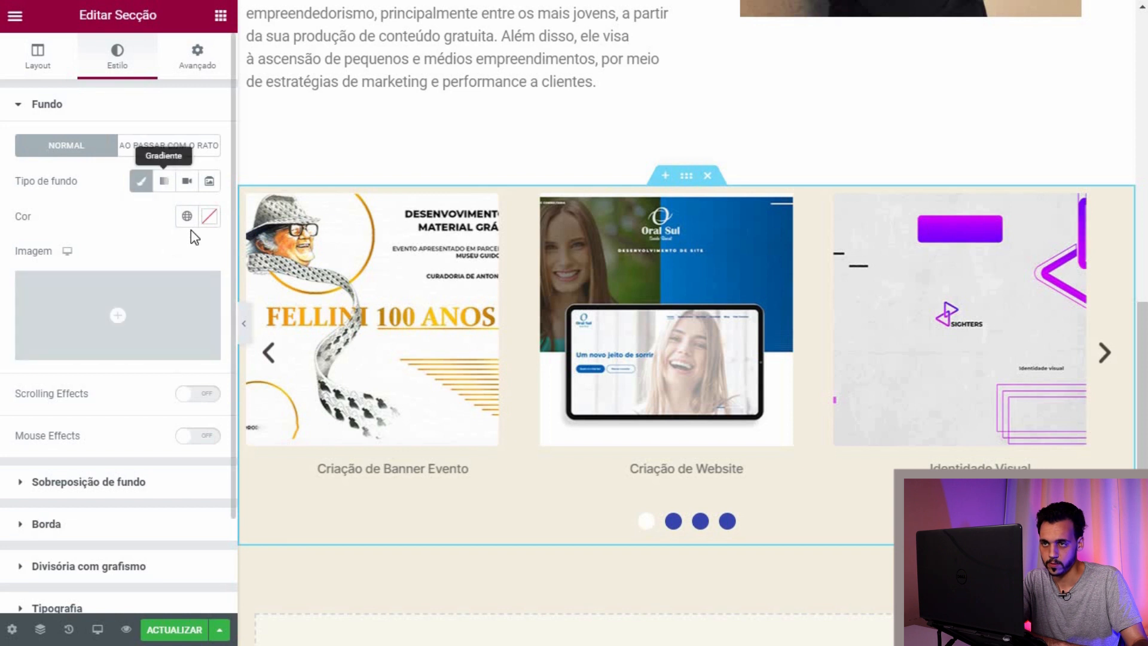
{"action": "left_click", "coordinate": [209, 216]}
{"action": "left_click_drag", "start_coordinate": [135, 276], "coordinate": [98, 234]}
{"action": "left_click", "coordinate": [659, 516]}
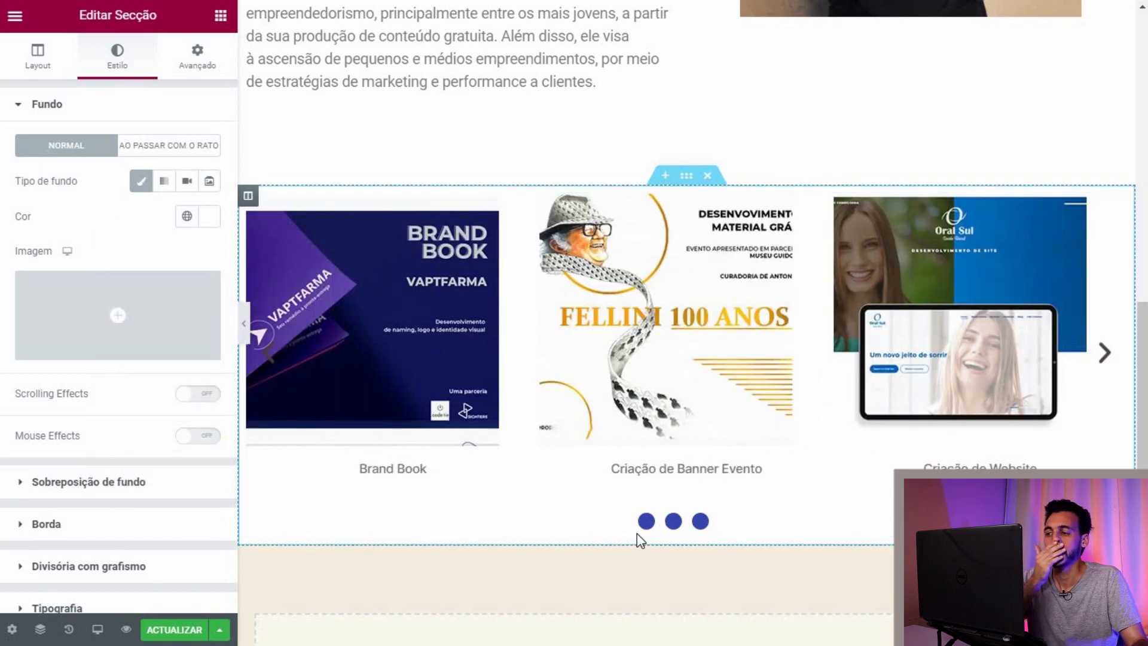
{"action": "left_click", "coordinate": [676, 532]}
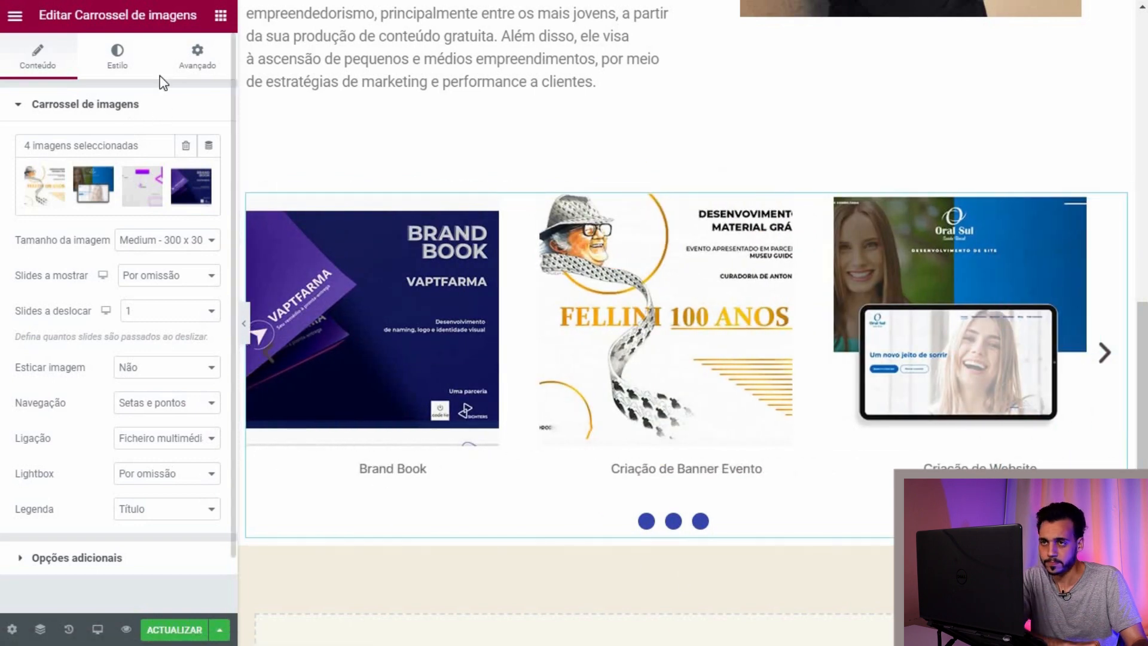
Step: Scroll through the page and select the grayscale city hero section
{"action": "scroll", "coordinate": [556, 364], "scroll_direction": "up", "scroll_amount": 10}
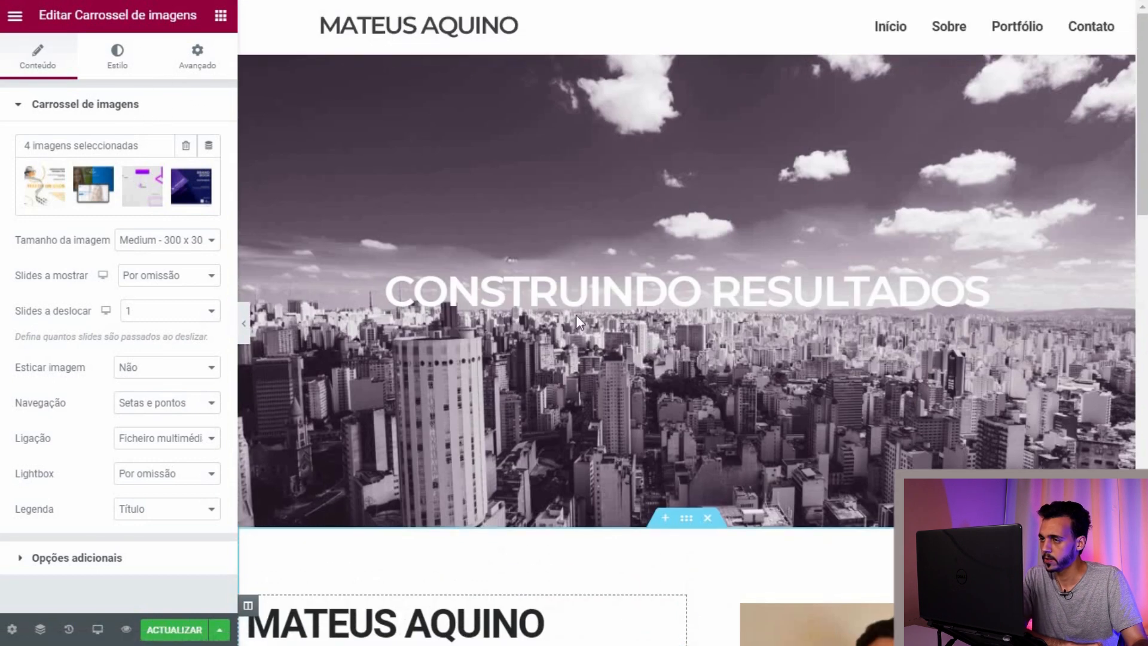
{"action": "scroll", "coordinate": [519, 292], "scroll_direction": "down", "scroll_amount": 15}
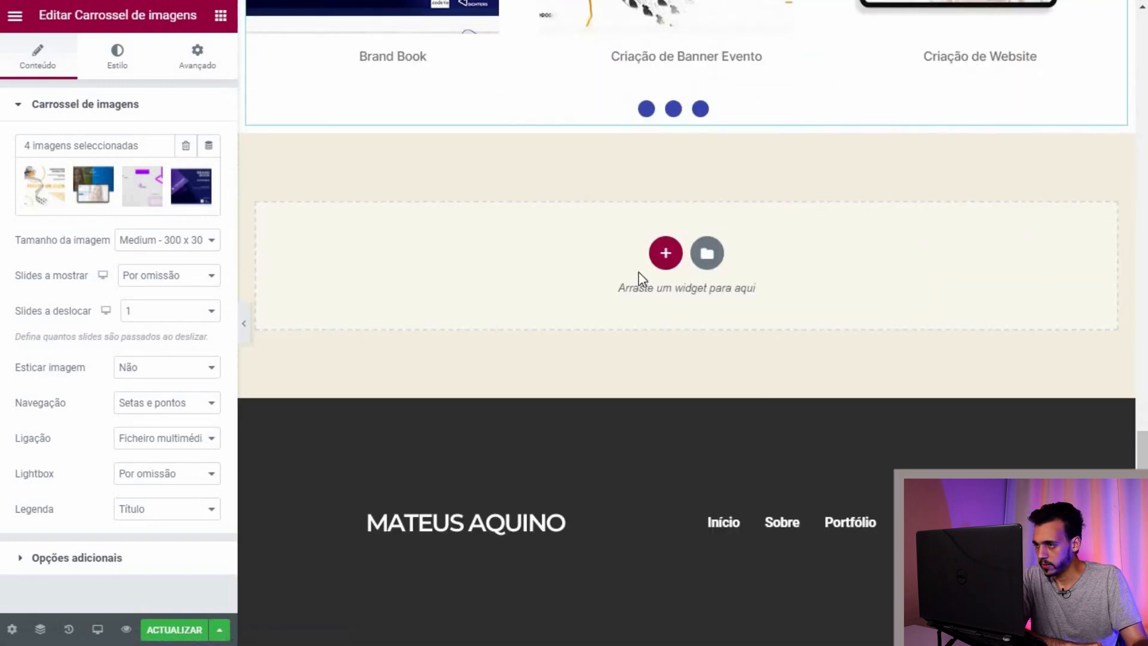
{"action": "scroll", "coordinate": [642, 280], "scroll_direction": "up", "scroll_amount": 15}
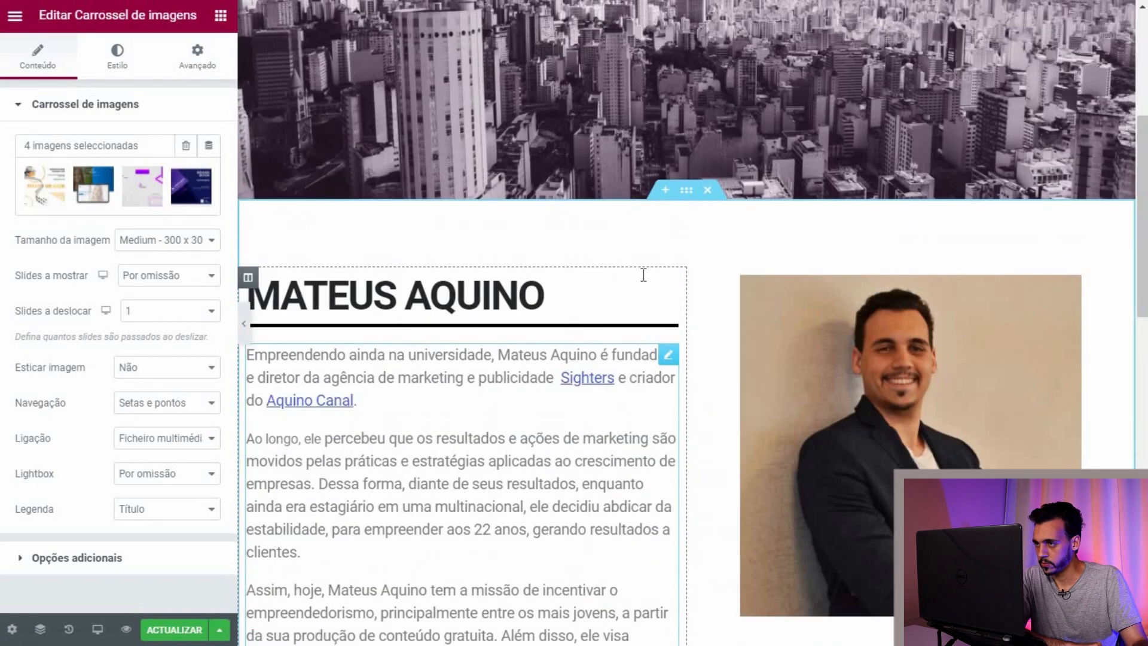
{"action": "left_click", "coordinate": [644, 276]}
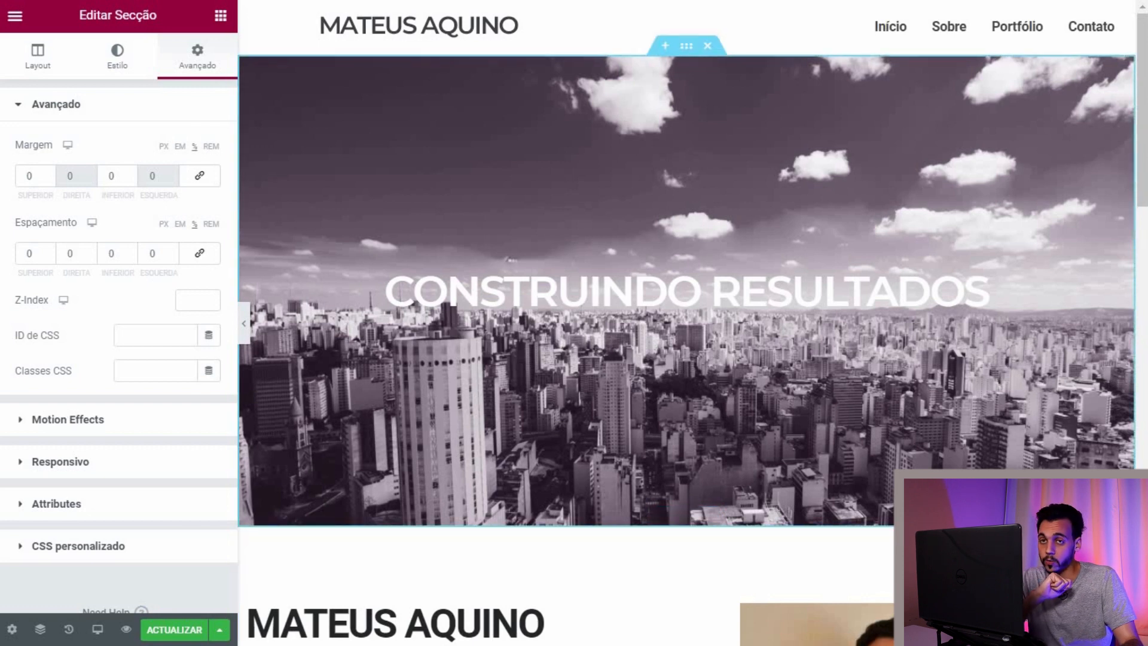
{"action": "scroll", "coordinate": [686, 323], "scroll_direction": "down", "scroll_amount": 20}
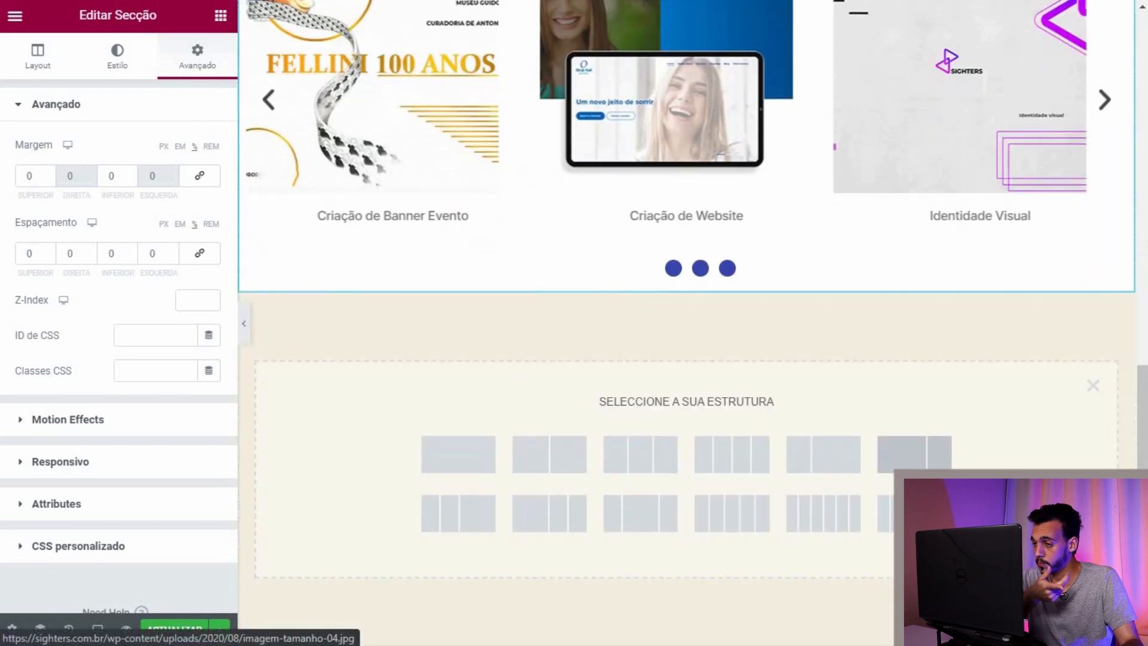
{"action": "scroll", "coordinate": [686, 323], "scroll_direction": "down", "scroll_amount": 4}
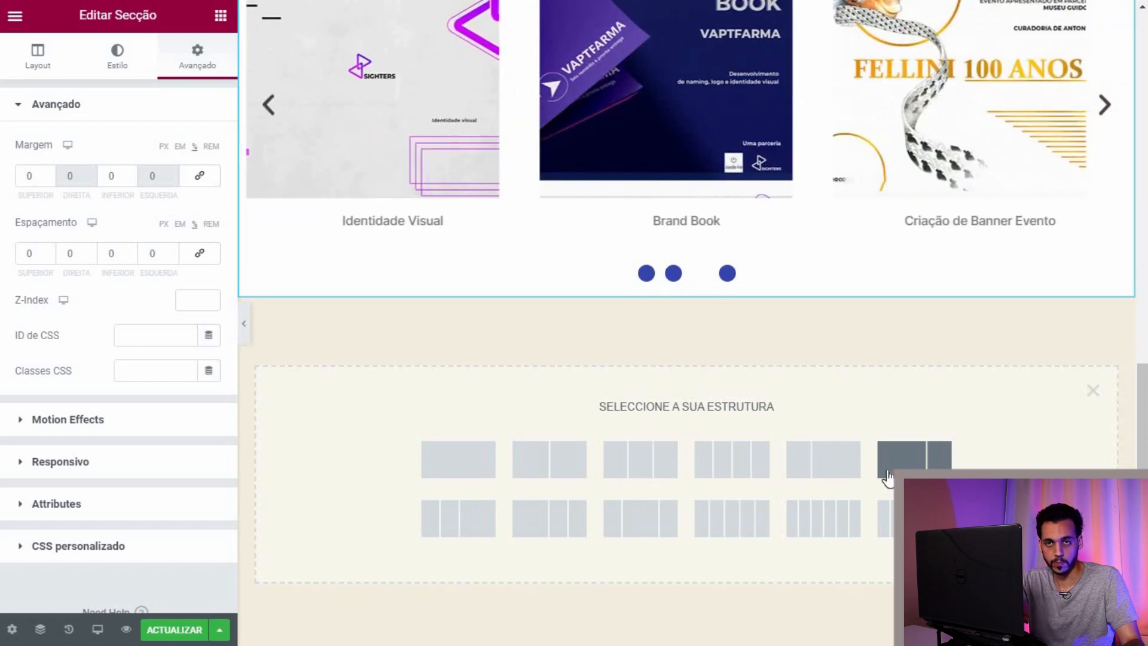
{"action": "scroll", "coordinate": [800, 408], "scroll_direction": "up", "scroll_amount": 5}
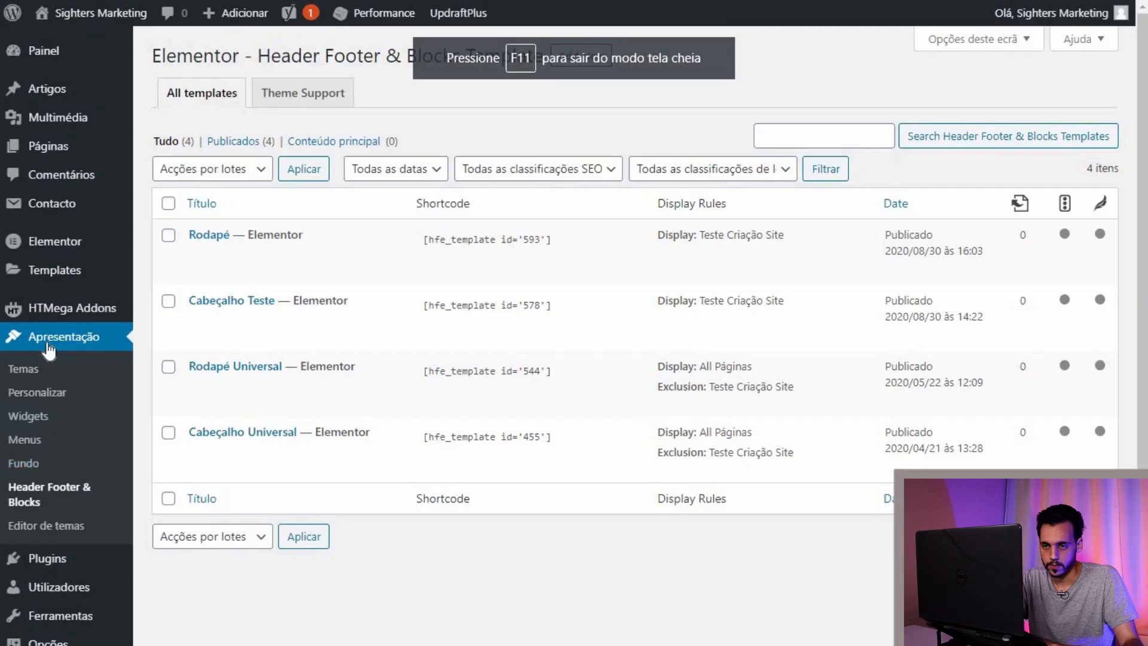
Step: Search plugins for 'form 7' to confirm Contact Form 7 is active, then open its forms
{"action": "mouse_move", "coordinate": [108, 565]}
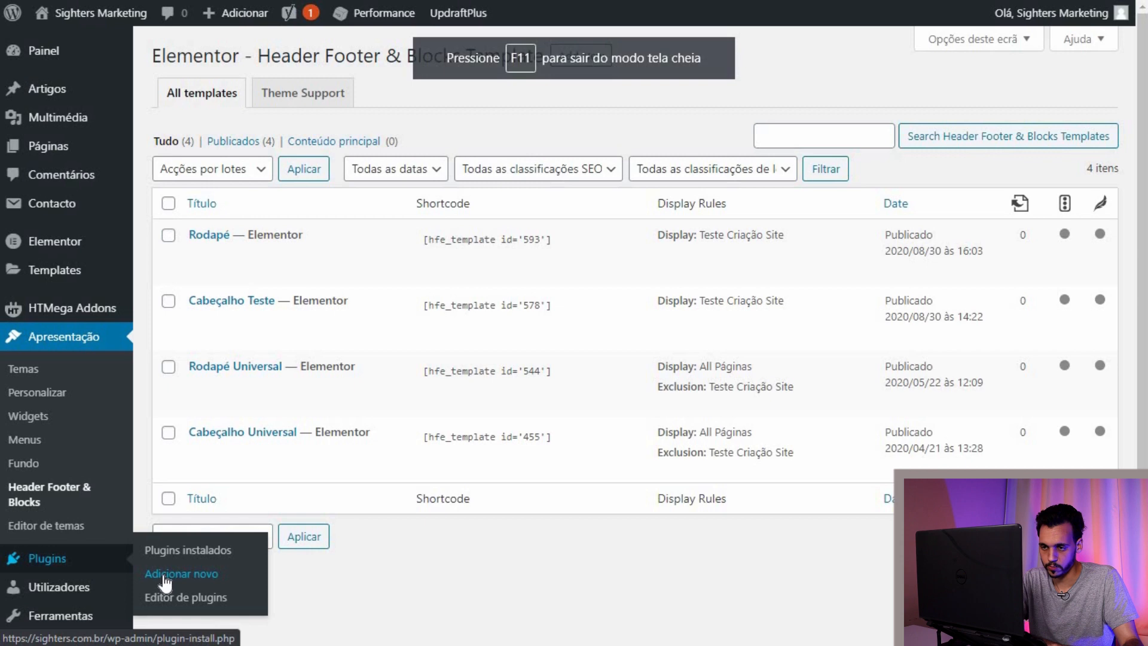
{"action": "left_click", "coordinate": [165, 575]}
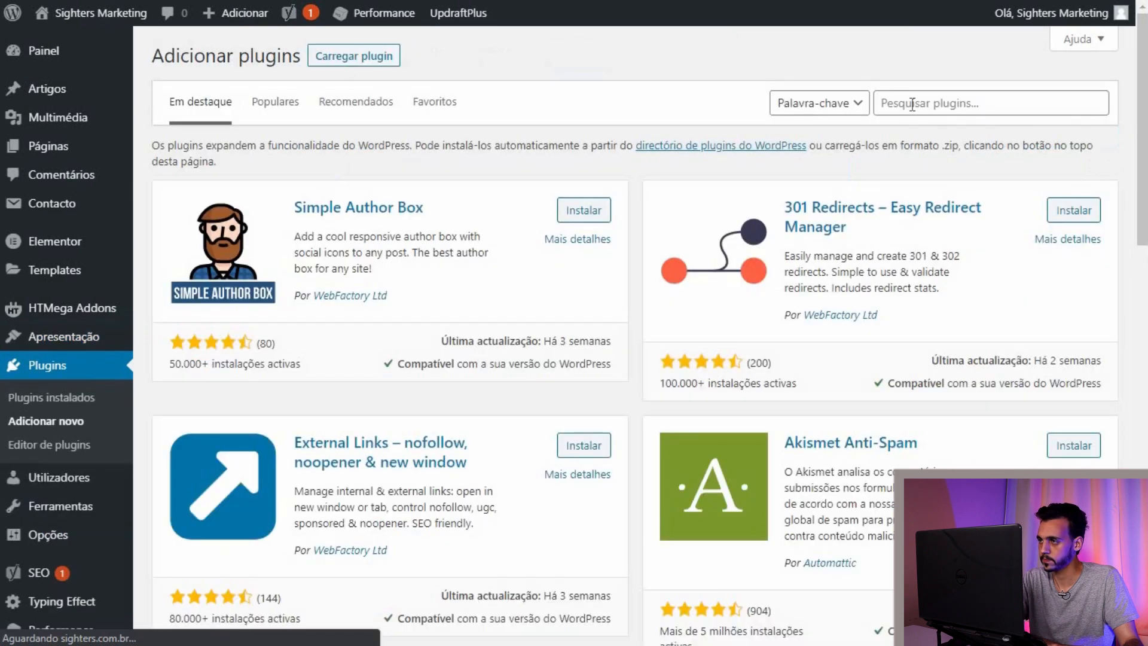
{"action": "left_click", "coordinate": [897, 103]}
{"action": "type", "text": "form 7"}
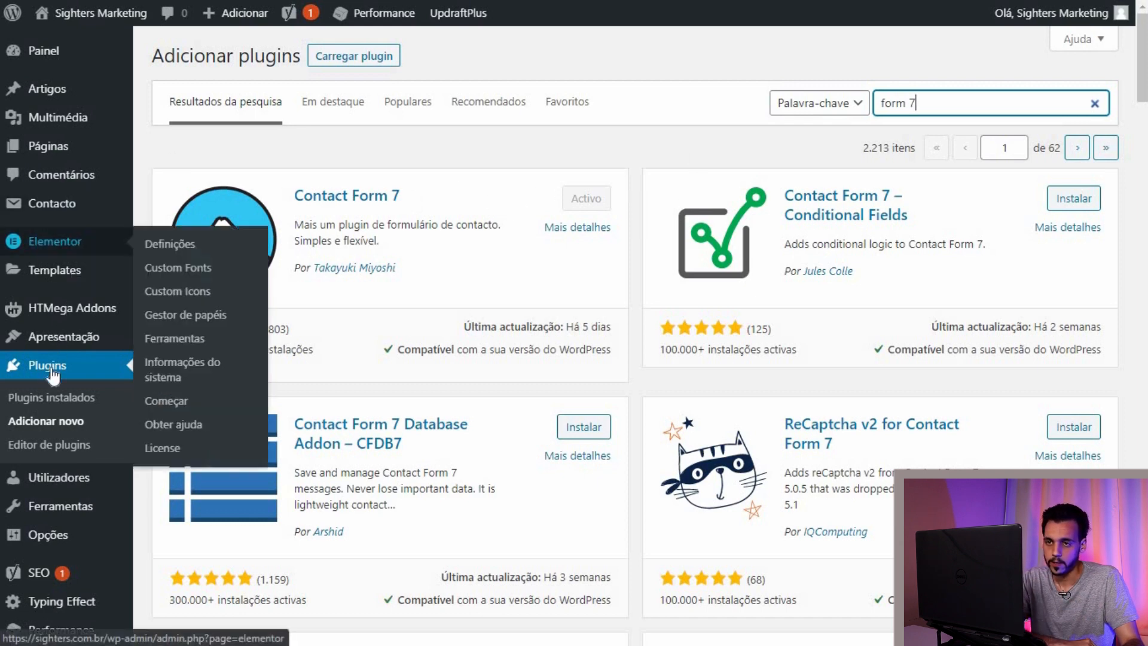
{"action": "scroll", "coordinate": [56, 146], "scroll_direction": "down", "scroll_amount": 1}
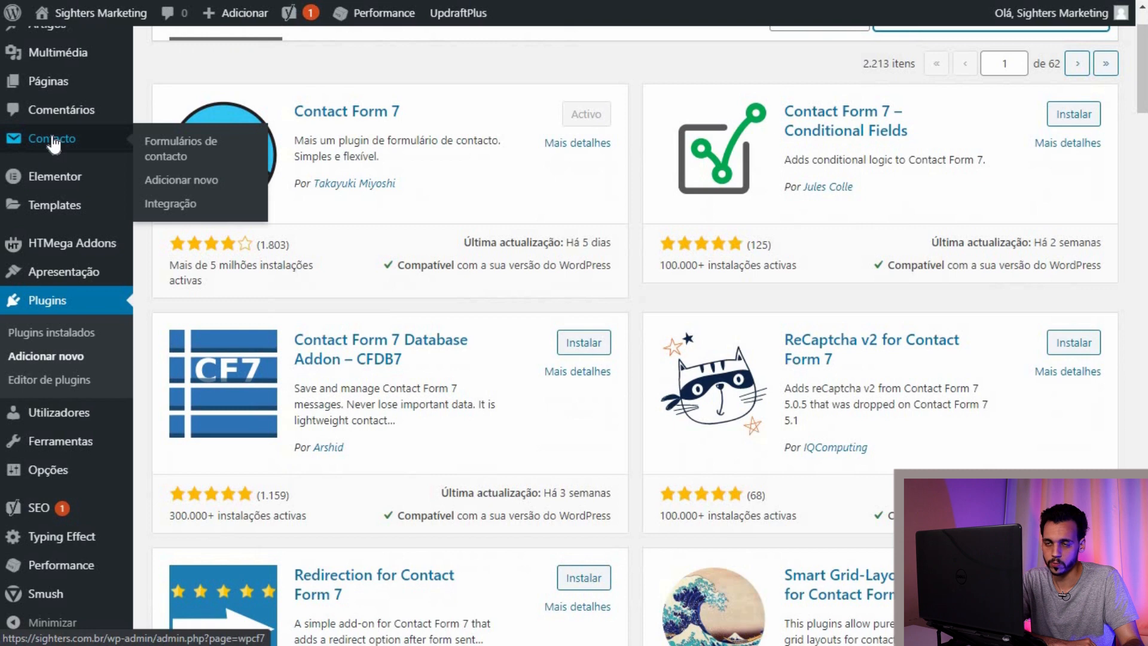
{"action": "left_click", "coordinate": [53, 143]}
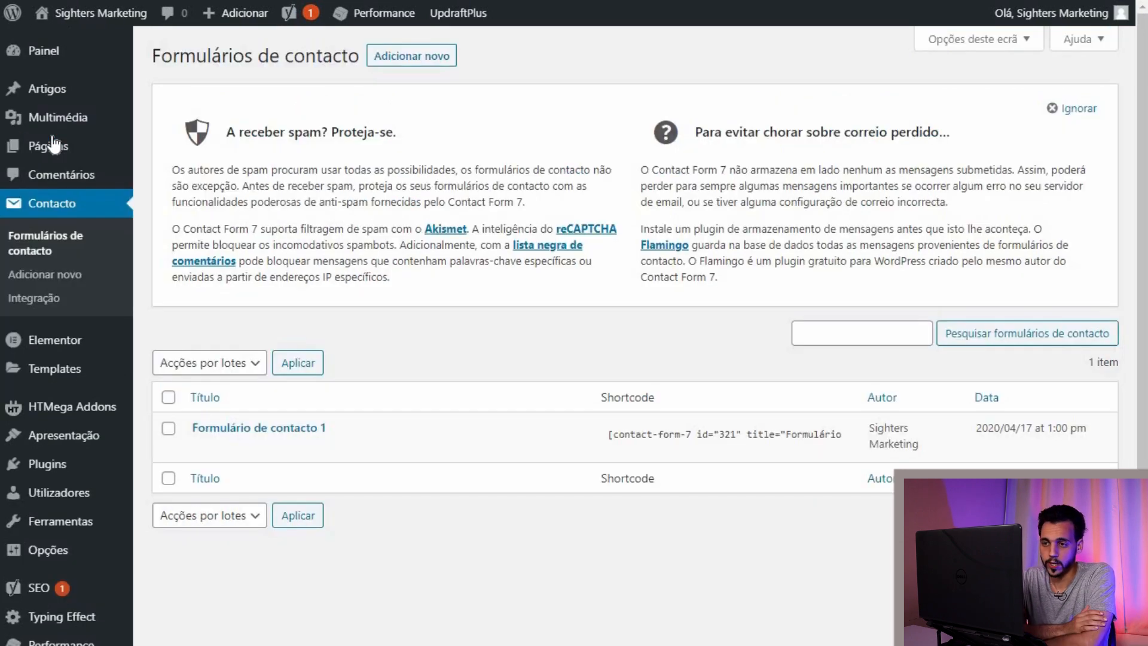
Step: Open Formulário de contacto 1 and review its fields
{"action": "left_click", "coordinate": [260, 435]}
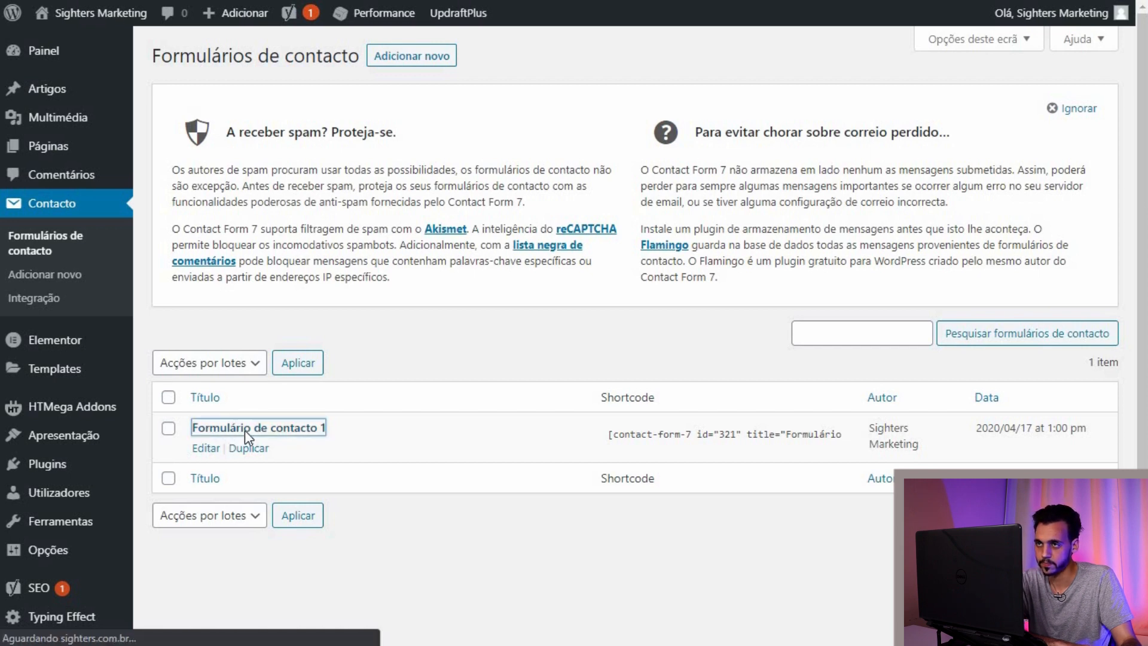
{"action": "scroll", "coordinate": [546, 418], "scroll_direction": "down", "scroll_amount": 3}
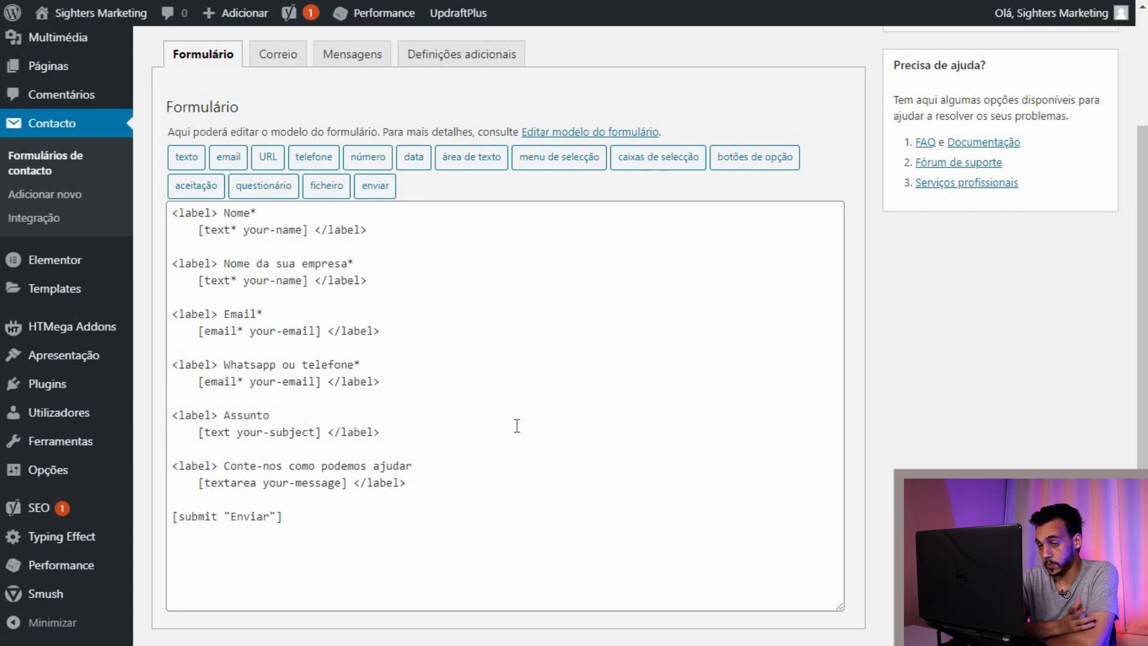
{"action": "scroll", "coordinate": [319, 384], "scroll_direction": "up", "scroll_amount": 3}
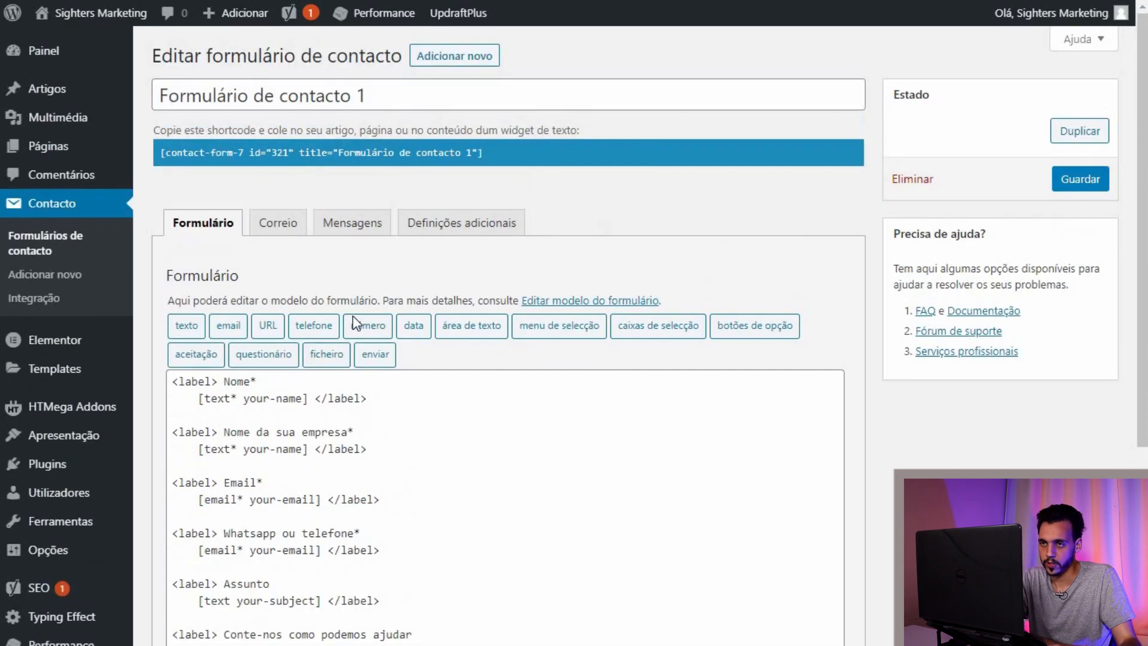
{"action": "scroll", "coordinate": [279, 338], "scroll_direction": "down", "scroll_amount": 3}
{"action": "scroll", "coordinate": [303, 110], "scroll_direction": "up", "scroll_amount": 3}
Step: Start a new contact form, review its default fields, and select its empty title
{"action": "left_click", "coordinate": [433, 60]}
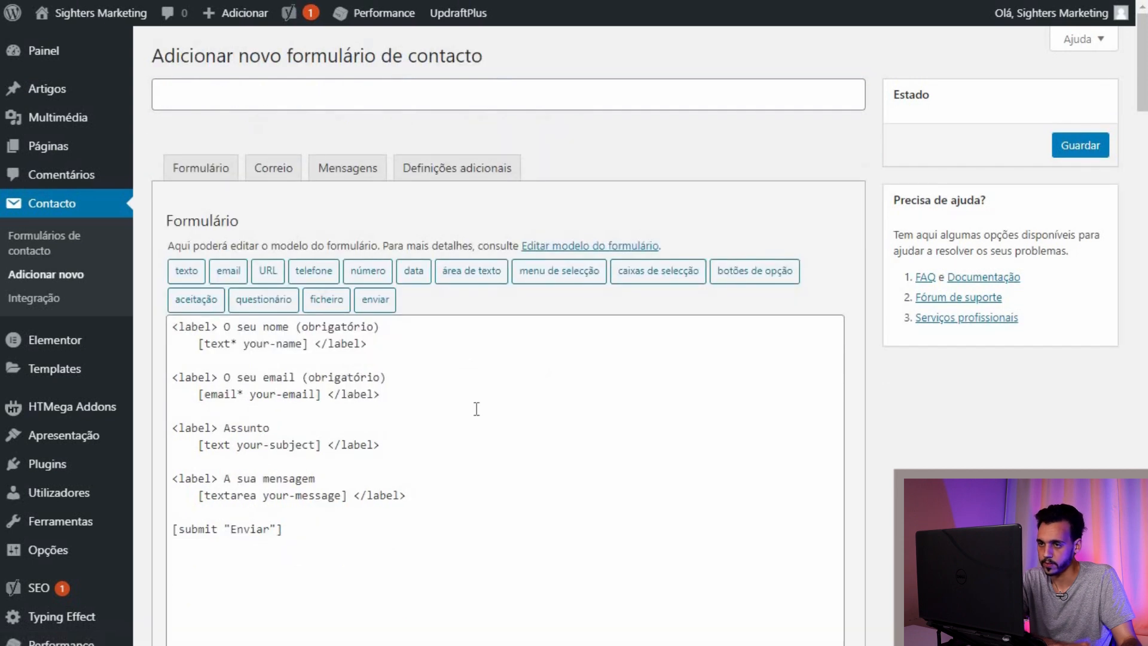
{"action": "scroll", "coordinate": [477, 409], "scroll_direction": "down", "scroll_amount": 2}
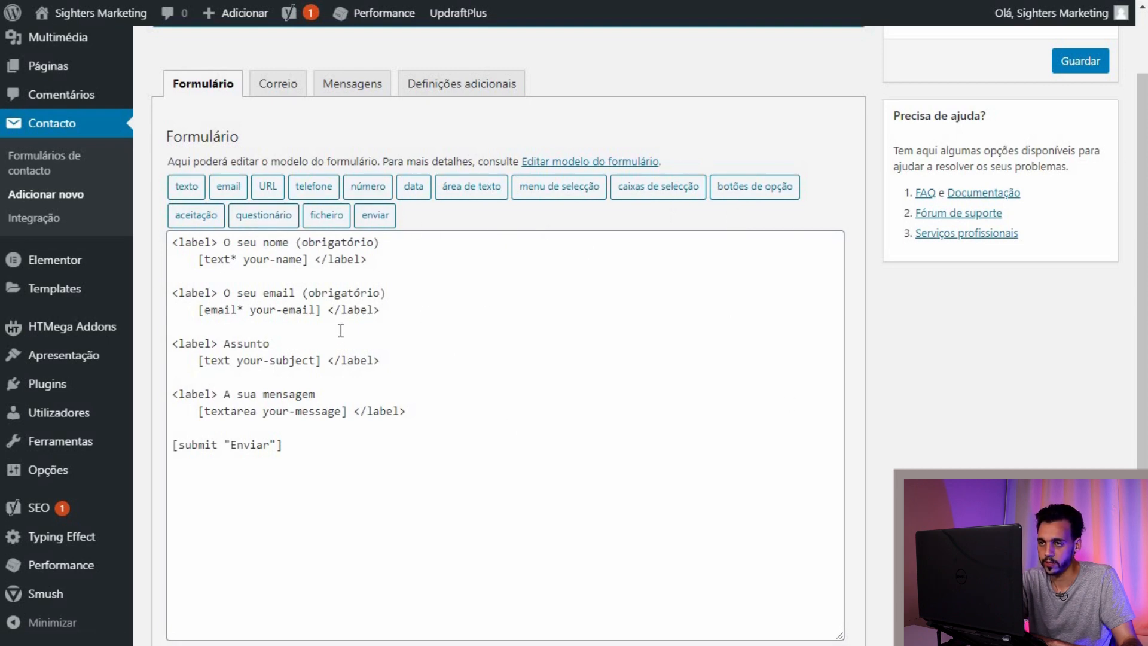
{"action": "scroll", "coordinate": [365, 335], "scroll_direction": "down", "scroll_amount": 2}
{"action": "scroll", "coordinate": [397, 310], "scroll_direction": "up", "scroll_amount": 4}
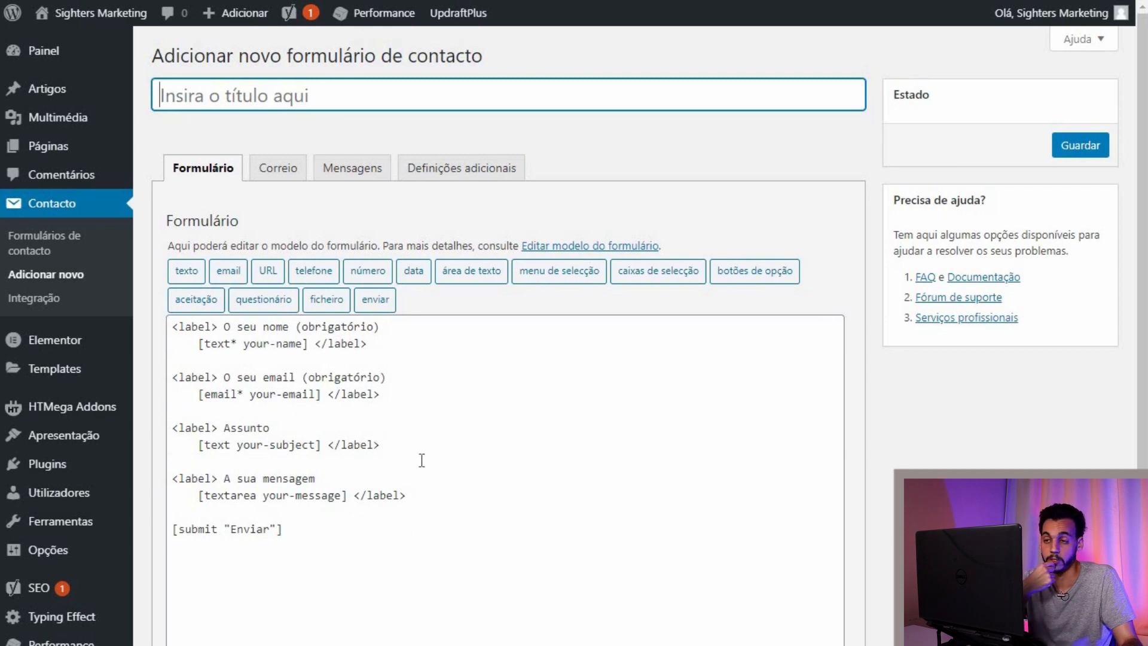
{"action": "scroll", "coordinate": [431, 383], "scroll_direction": "down", "scroll_amount": 4}
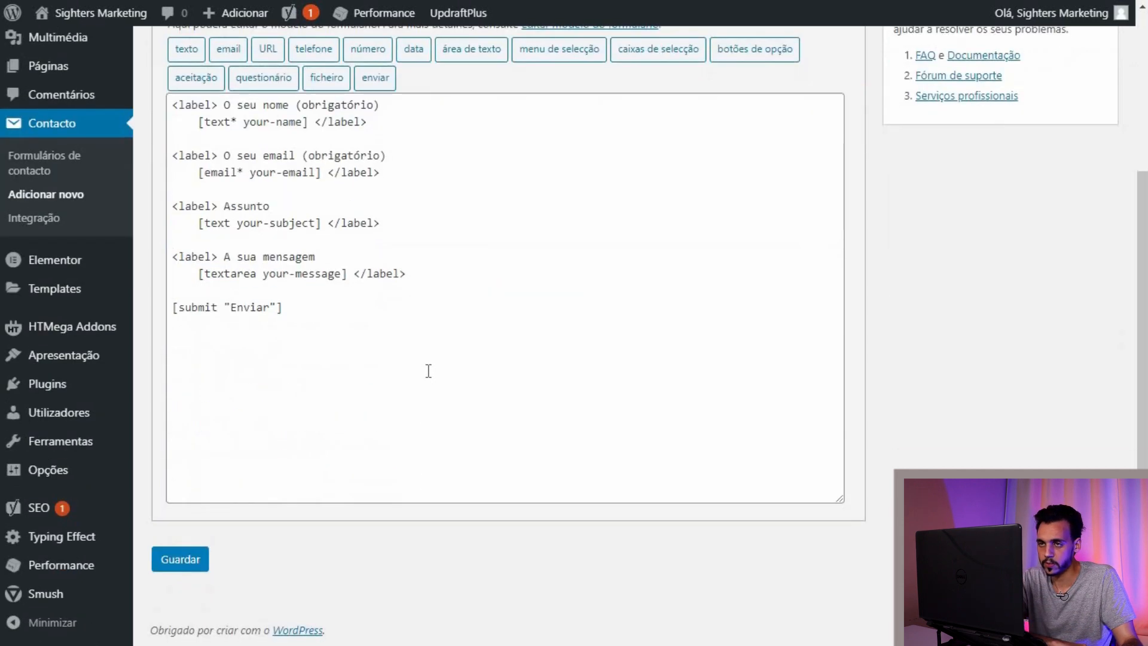
{"action": "scroll", "coordinate": [428, 383], "scroll_direction": "up", "scroll_amount": 4}
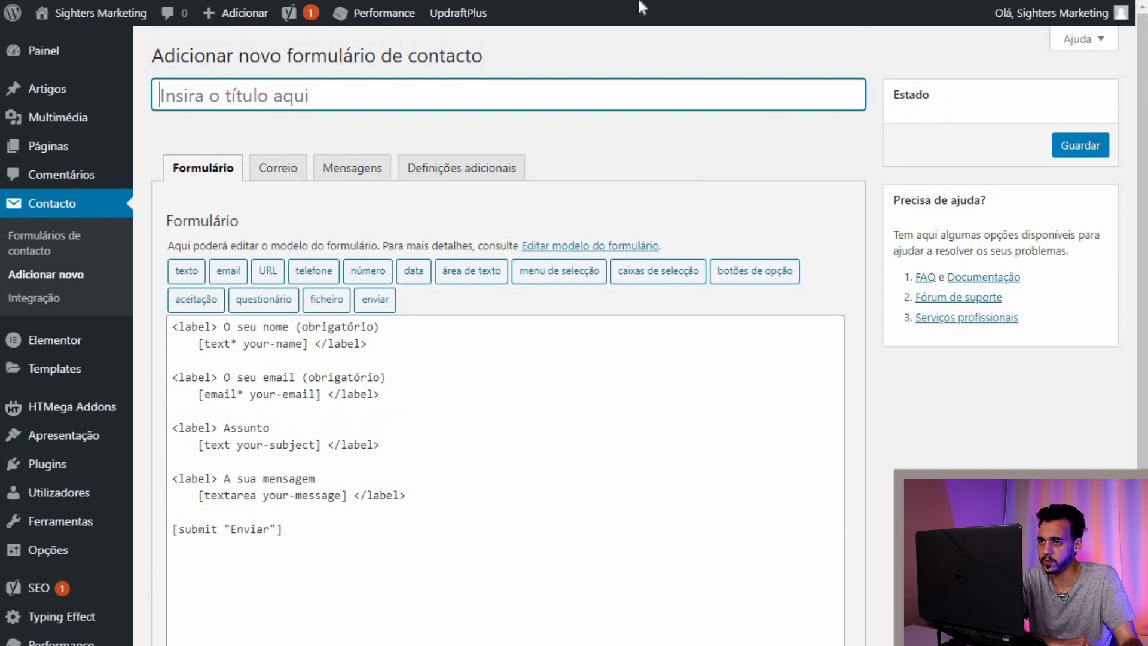
{"action": "left_click", "coordinate": [263, 99]}
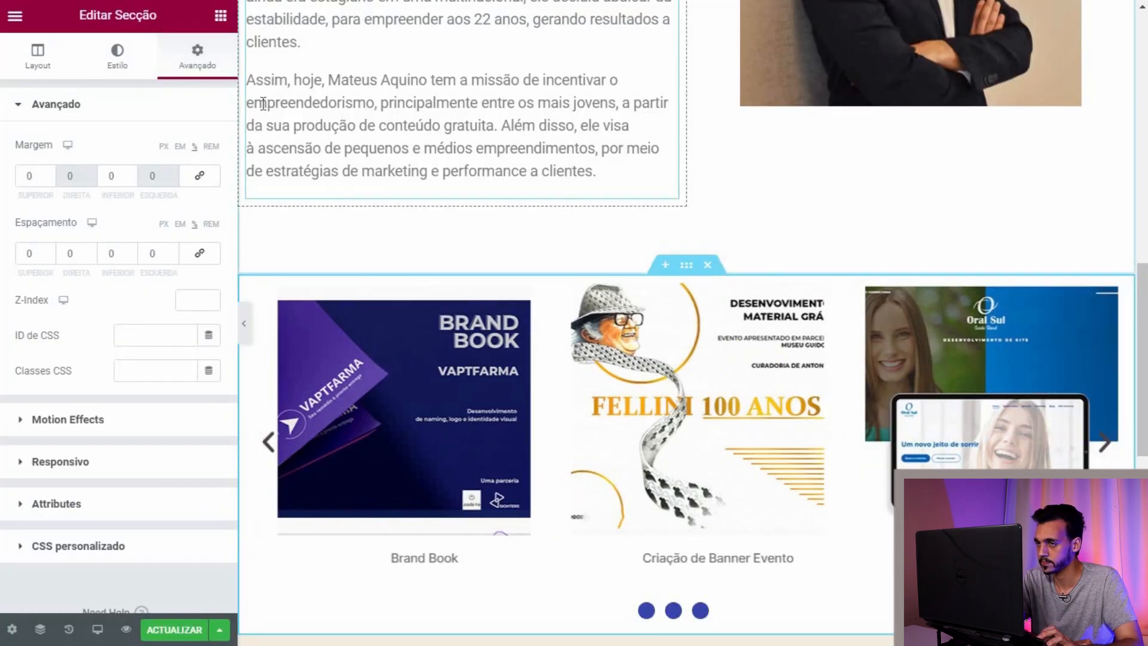
Step: Add a one-column section below the carousel and drop a Contact Form 7 widget into it
{"action": "scroll", "coordinate": [641, 264], "scroll_direction": "up", "scroll_amount": 12}
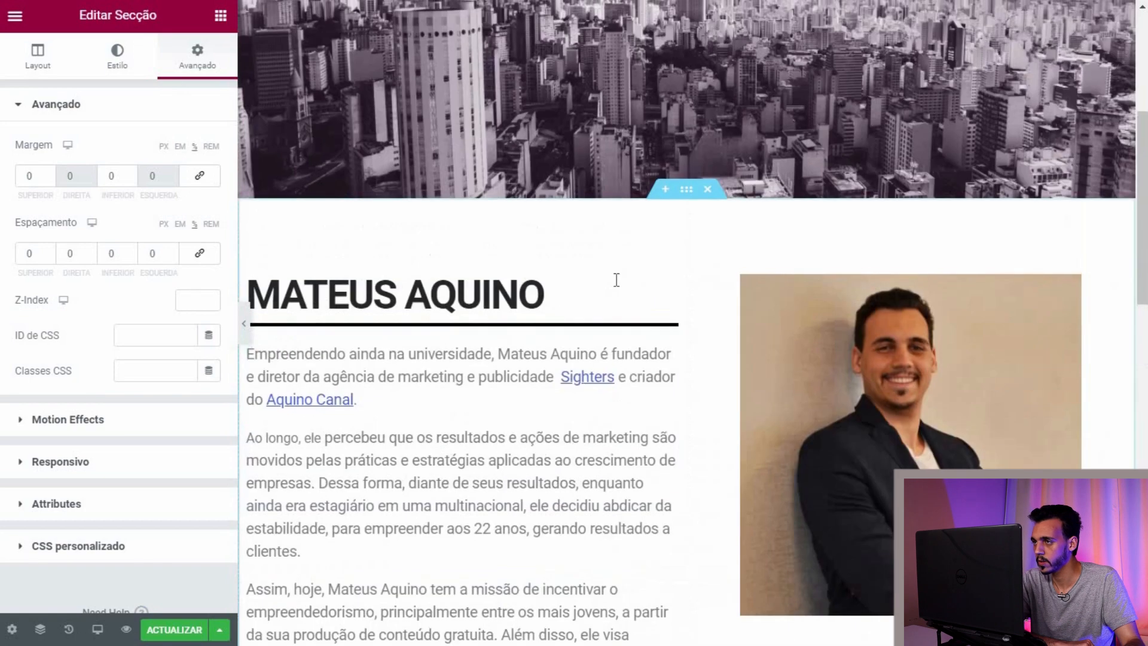
{"action": "scroll", "coordinate": [616, 269], "scroll_direction": "down", "scroll_amount": 12}
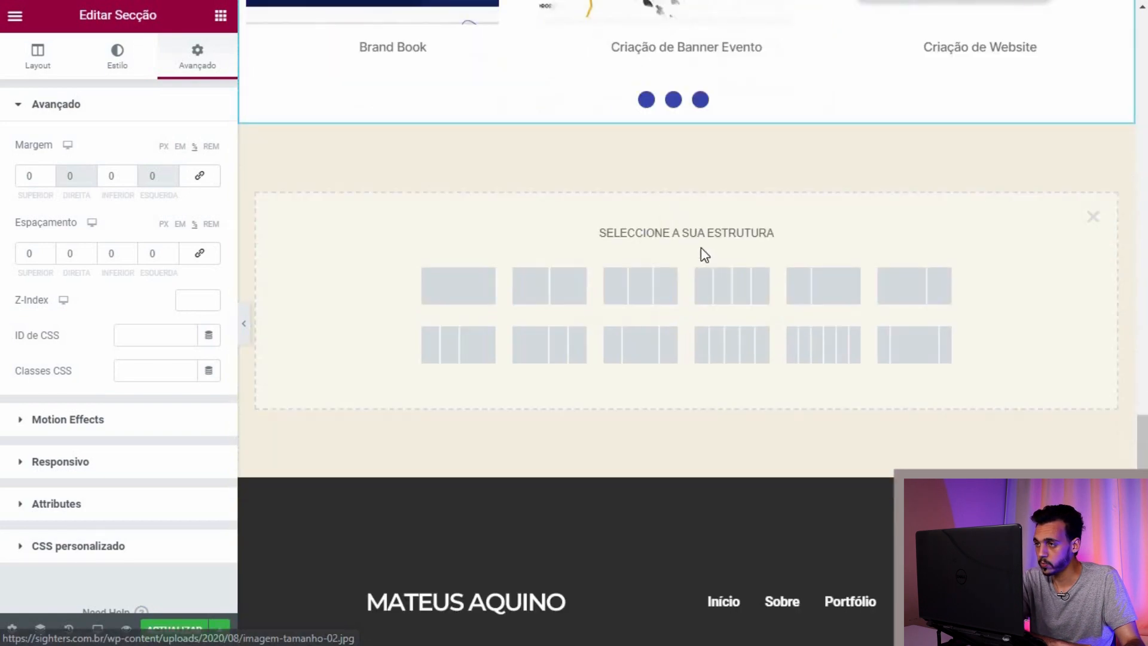
{"action": "left_click", "coordinate": [430, 302]}
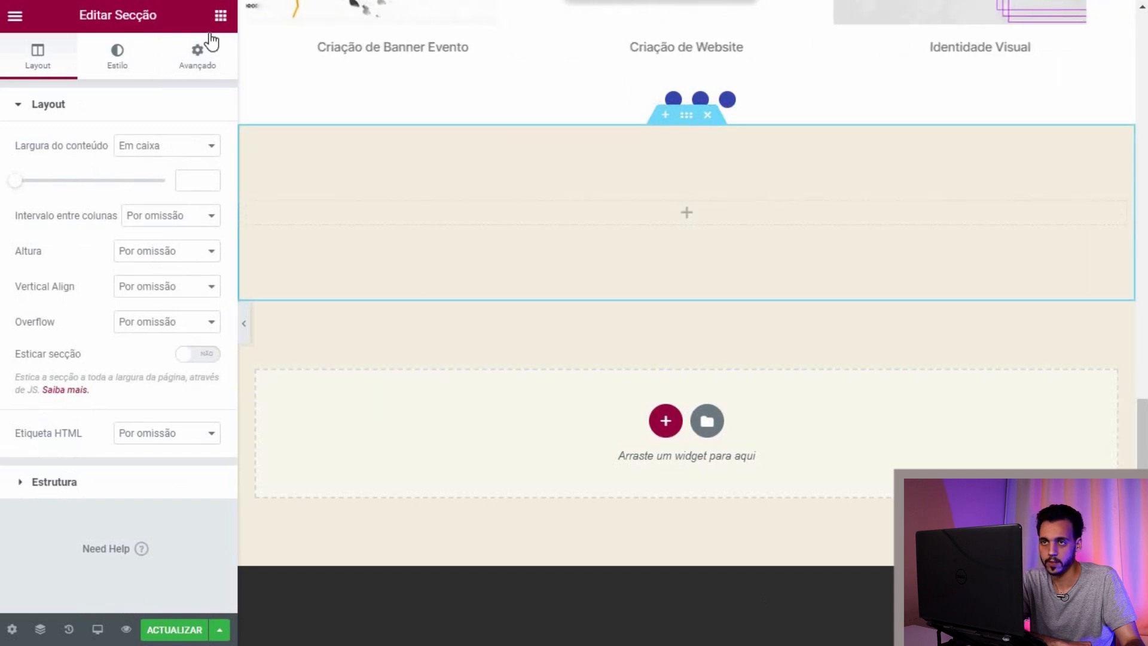
{"action": "left_click", "coordinate": [221, 18]}
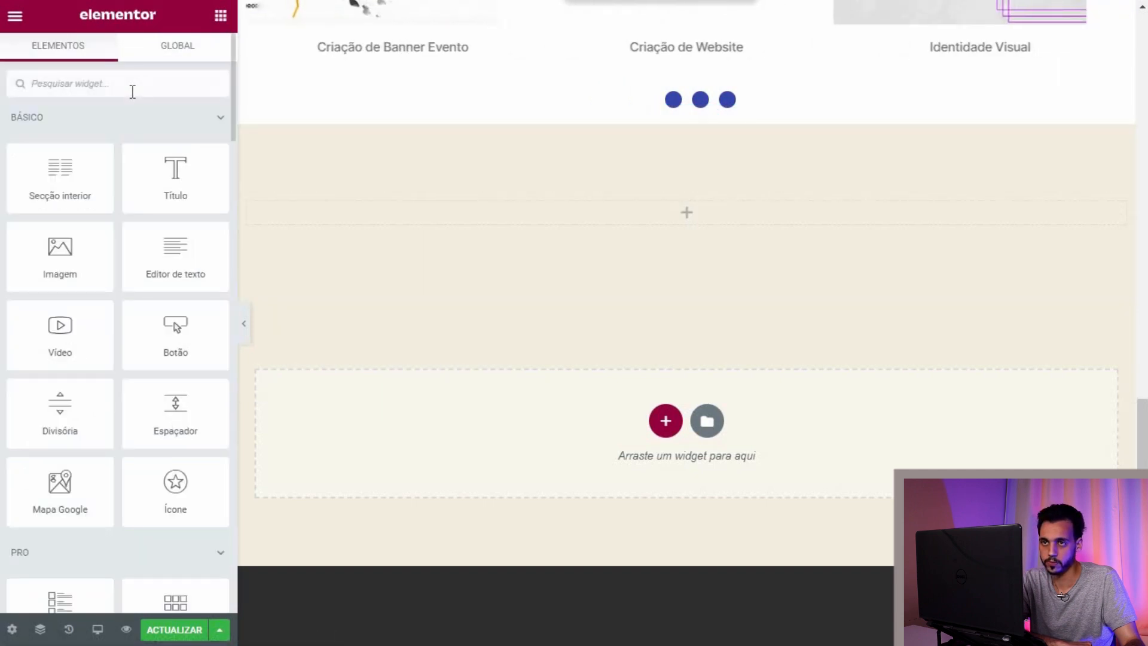
{"action": "type", "text": "form"}
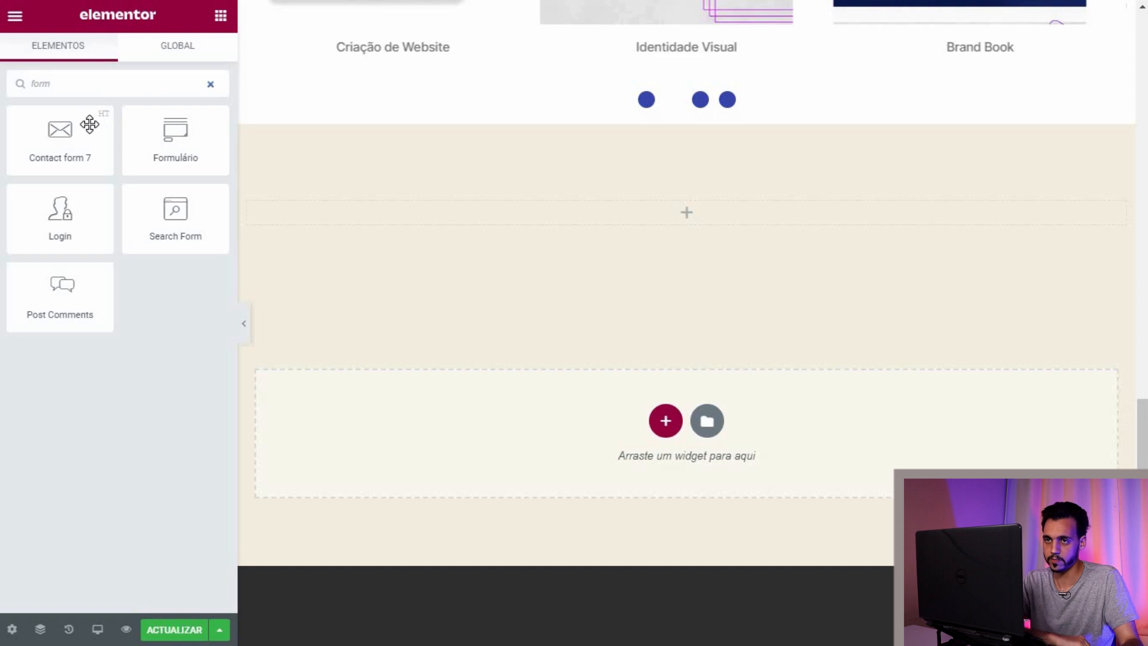
{"action": "left_click_drag", "start_coordinate": [89, 123], "coordinate": [553, 224]}
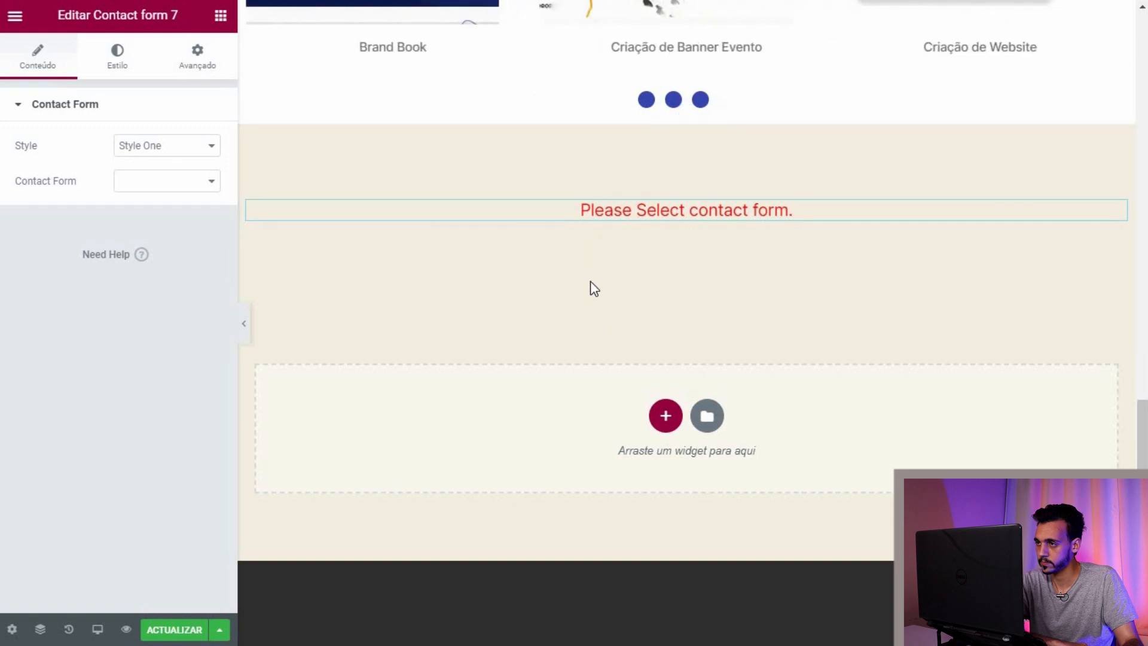
Step: Choose 'Formulário de contacto' in the widget's Contact Form dropdown and check the result
{"action": "scroll", "coordinate": [593, 284], "scroll_direction": "down", "scroll_amount": 3}
{"action": "scroll", "coordinate": [595, 287], "scroll_direction": "up", "scroll_amount": 4}
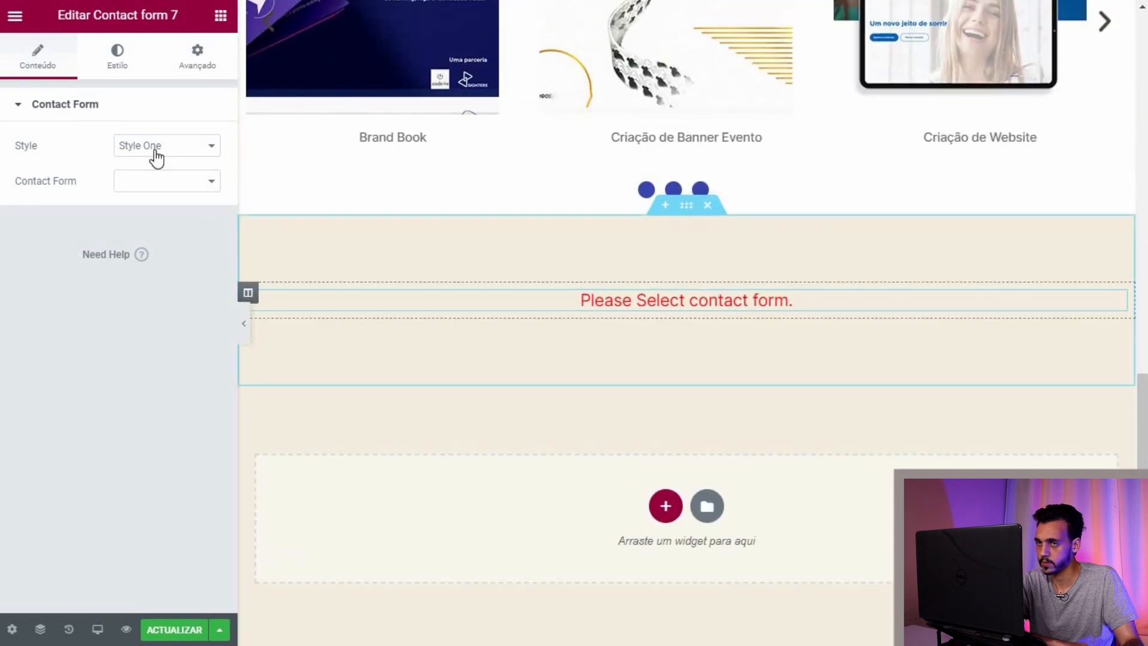
{"action": "left_click", "coordinate": [195, 190]}
{"action": "left_click", "coordinate": [186, 199]}
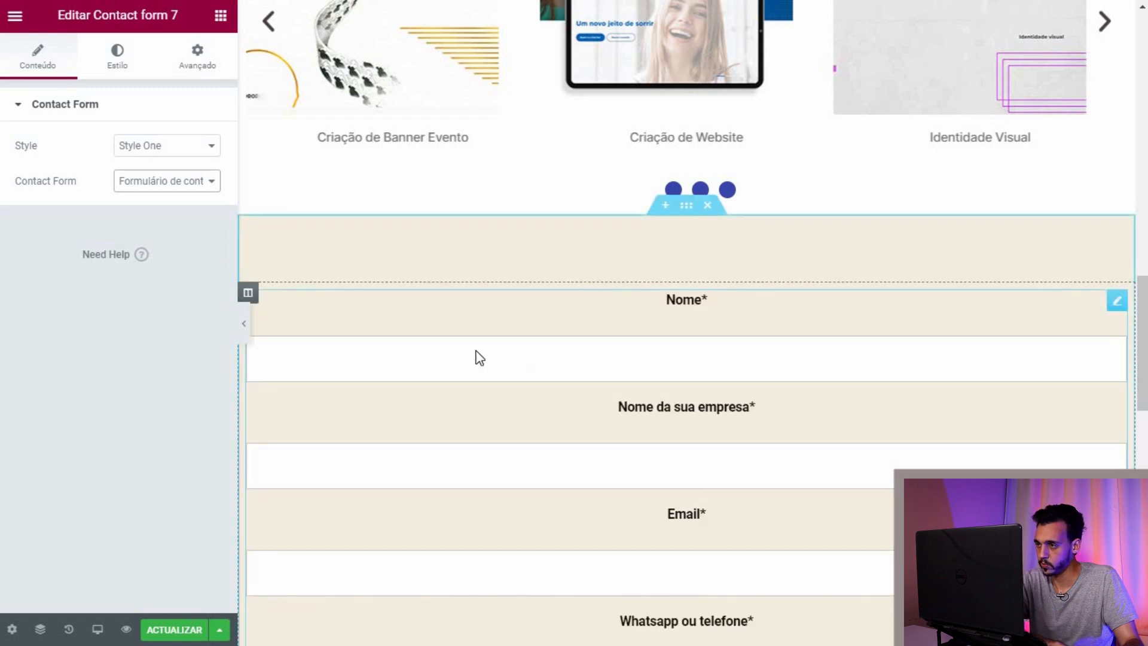
{"action": "scroll", "coordinate": [514, 365], "scroll_direction": "down", "scroll_amount": 4}
{"action": "scroll", "coordinate": [538, 365], "scroll_direction": "down", "scroll_amount": 5}
{"action": "scroll", "coordinate": [598, 299], "scroll_direction": "up", "scroll_amount": 5}
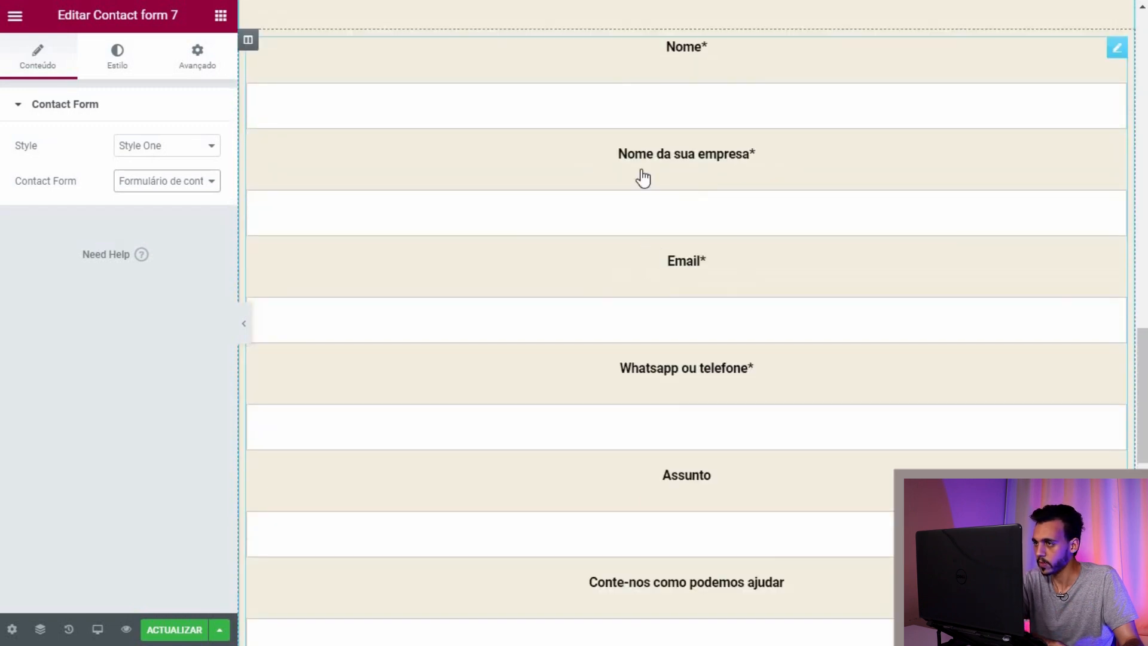
{"action": "scroll", "coordinate": [641, 177], "scroll_direction": "up", "scroll_amount": 4}
{"action": "scroll", "coordinate": [682, 402], "scroll_direction": "down", "scroll_amount": 15}
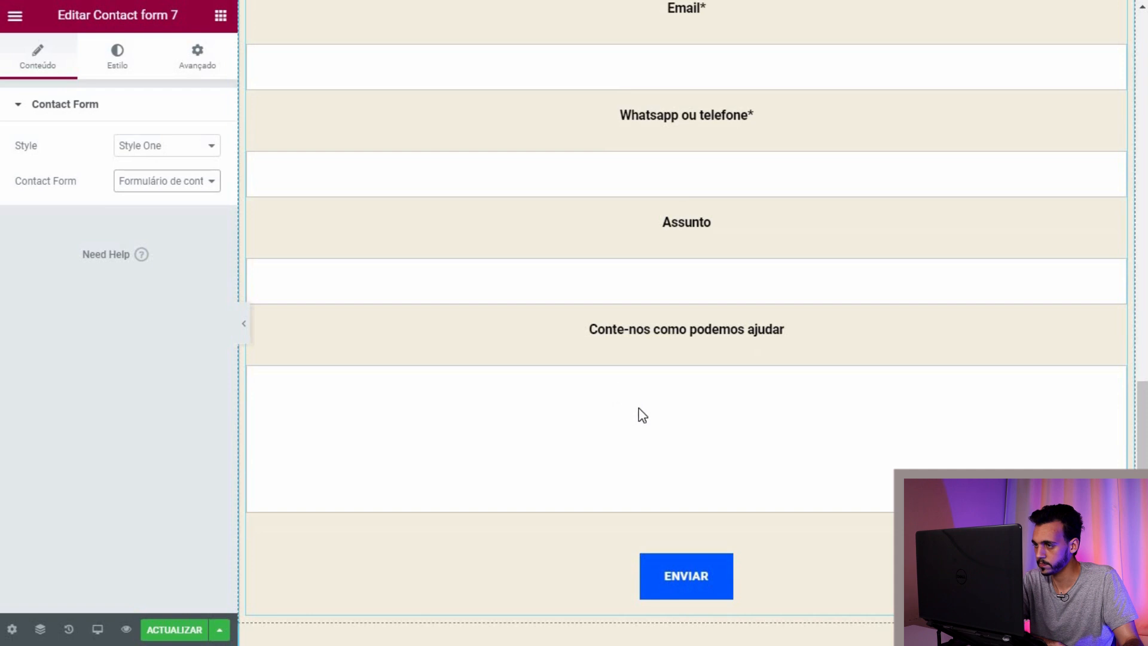
{"action": "scroll", "coordinate": [611, 395], "scroll_direction": "up", "scroll_amount": 15}
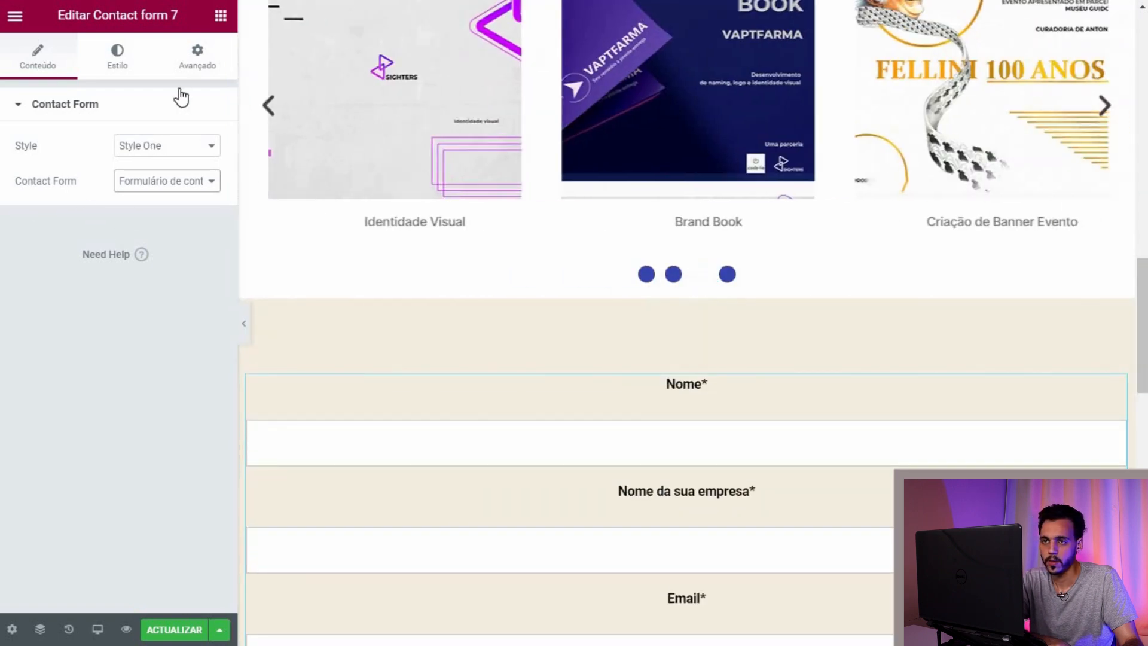
{"action": "scroll", "coordinate": [628, 323], "scroll_direction": "down", "scroll_amount": 2}
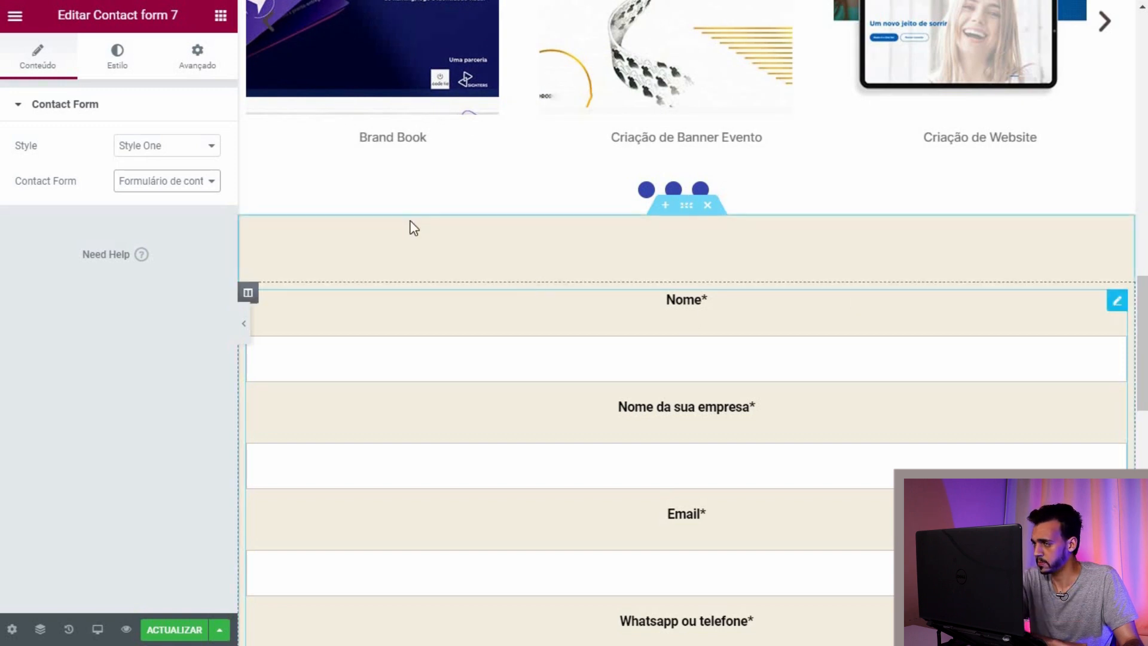
Step: Inspect the form widget's Estilo Input and Tipografia settings without changing them
{"action": "left_click", "coordinate": [117, 55]}
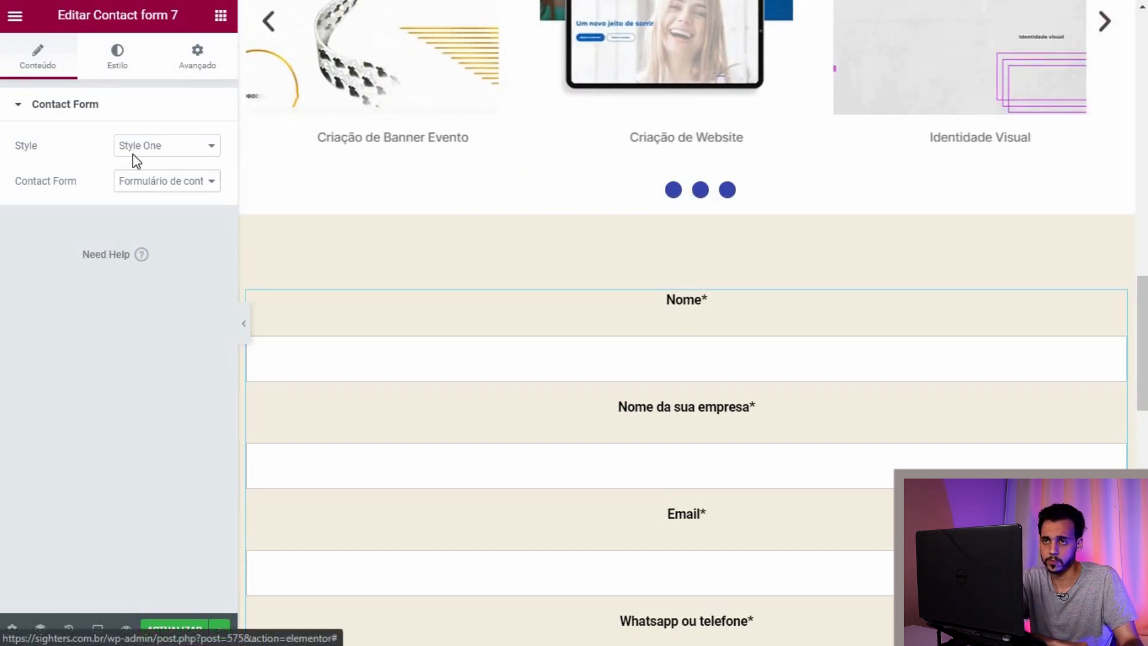
{"action": "left_click", "coordinate": [24, 423]}
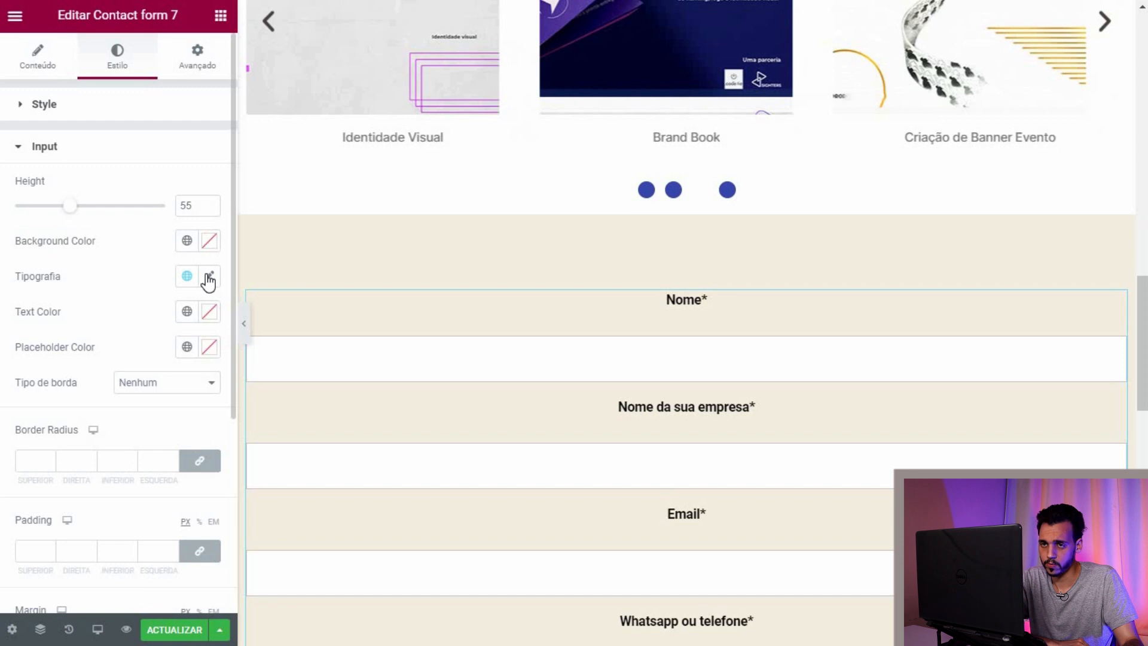
{"action": "left_click", "coordinate": [209, 278]}
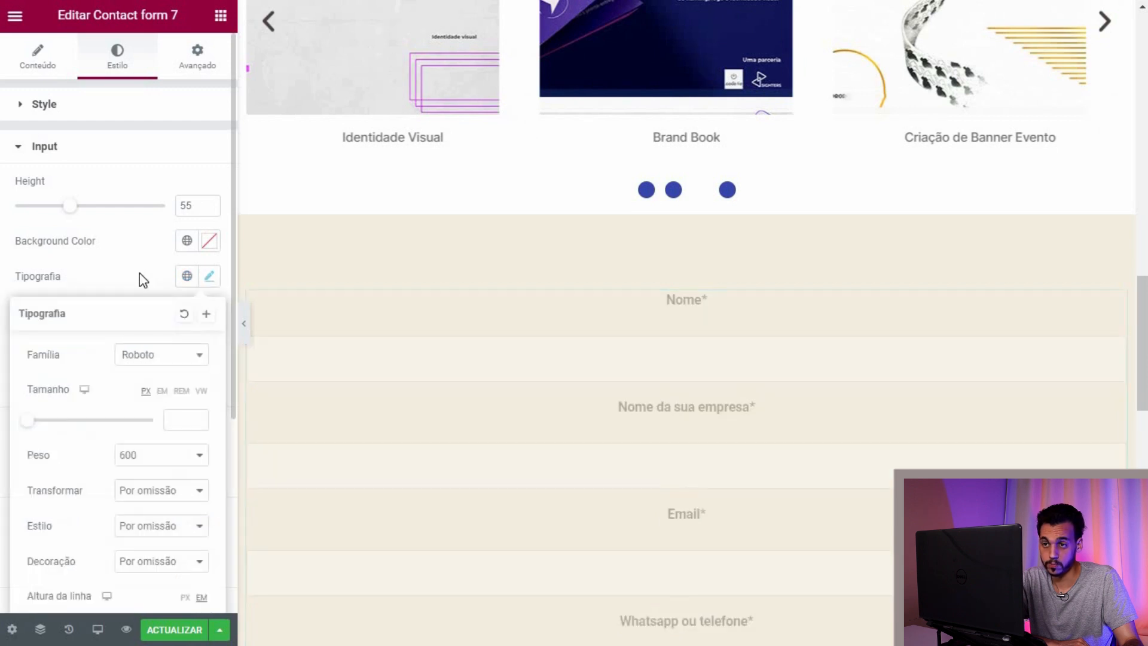
{"action": "left_click", "coordinate": [105, 263]}
{"action": "scroll", "coordinate": [36, 263], "scroll_direction": "down", "scroll_amount": 3}
{"action": "scroll", "coordinate": [18, 179], "scroll_direction": "up", "scroll_amount": 3}
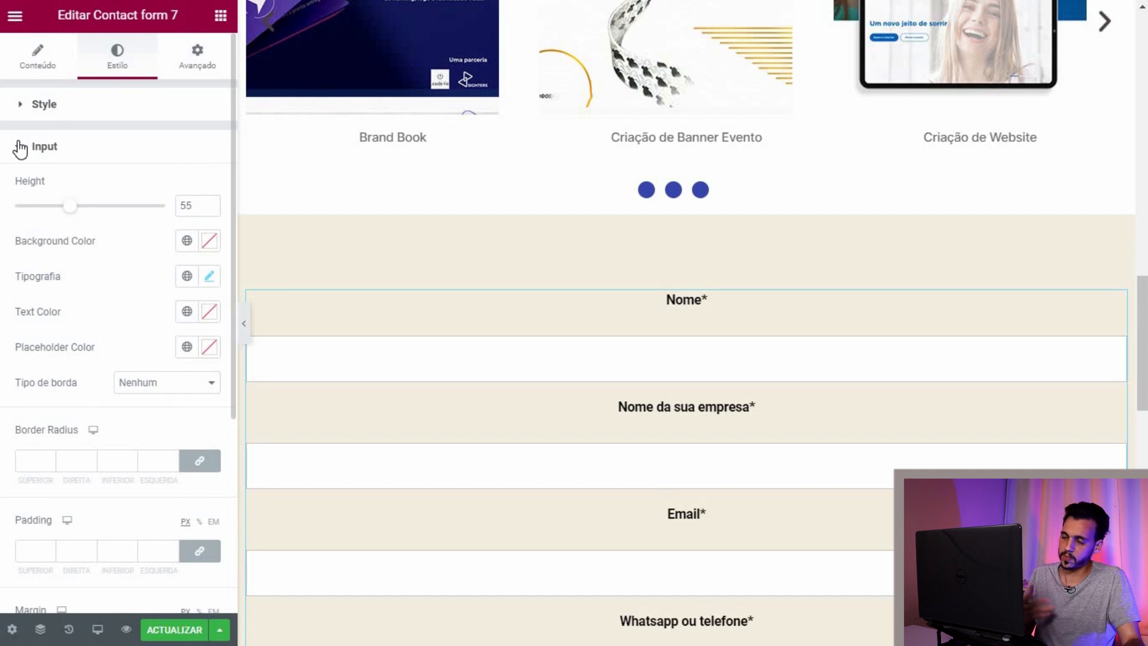
{"action": "left_click", "coordinate": [19, 148]}
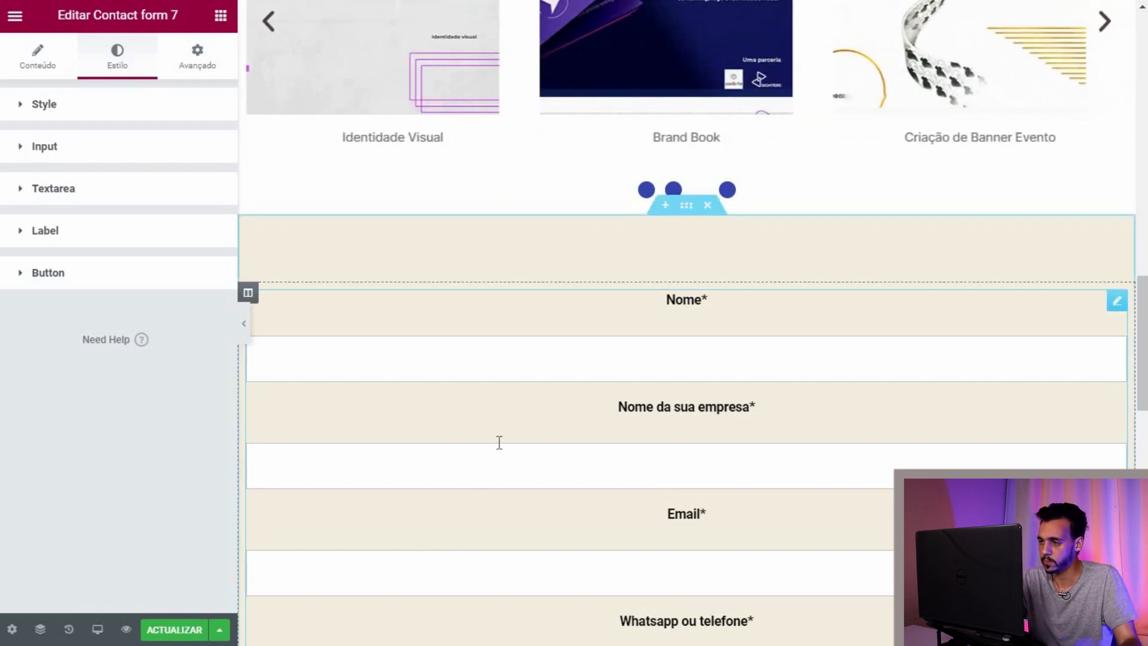
{"action": "scroll", "coordinate": [497, 433], "scroll_direction": "down", "scroll_amount": 4}
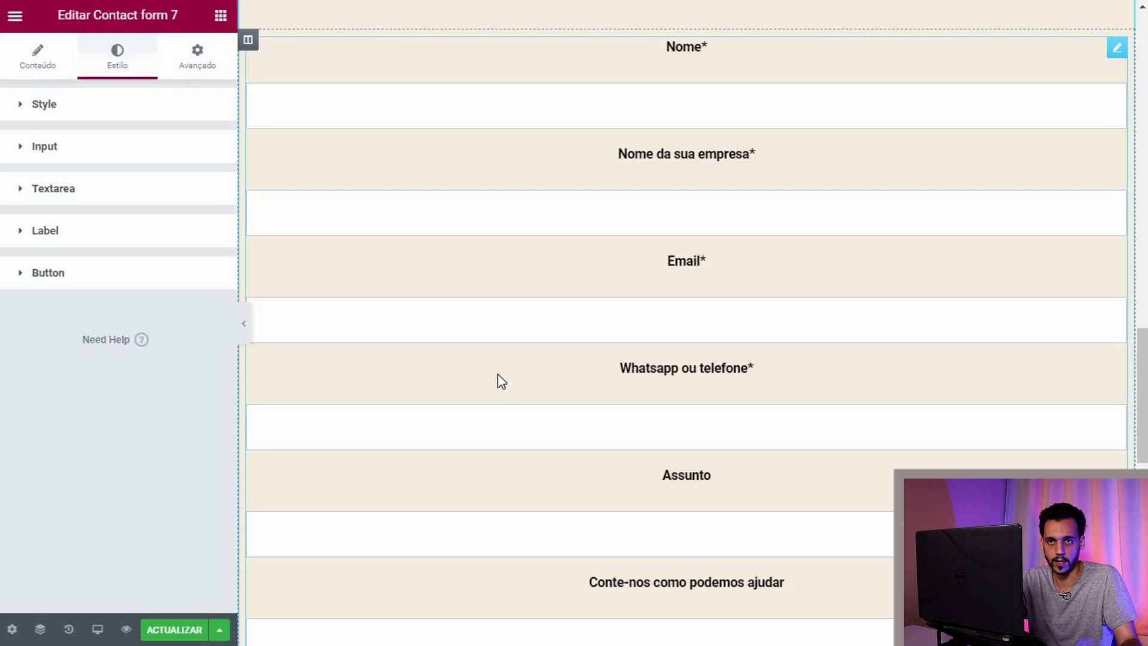
{"action": "scroll", "coordinate": [498, 378], "scroll_direction": "up", "scroll_amount": 10}
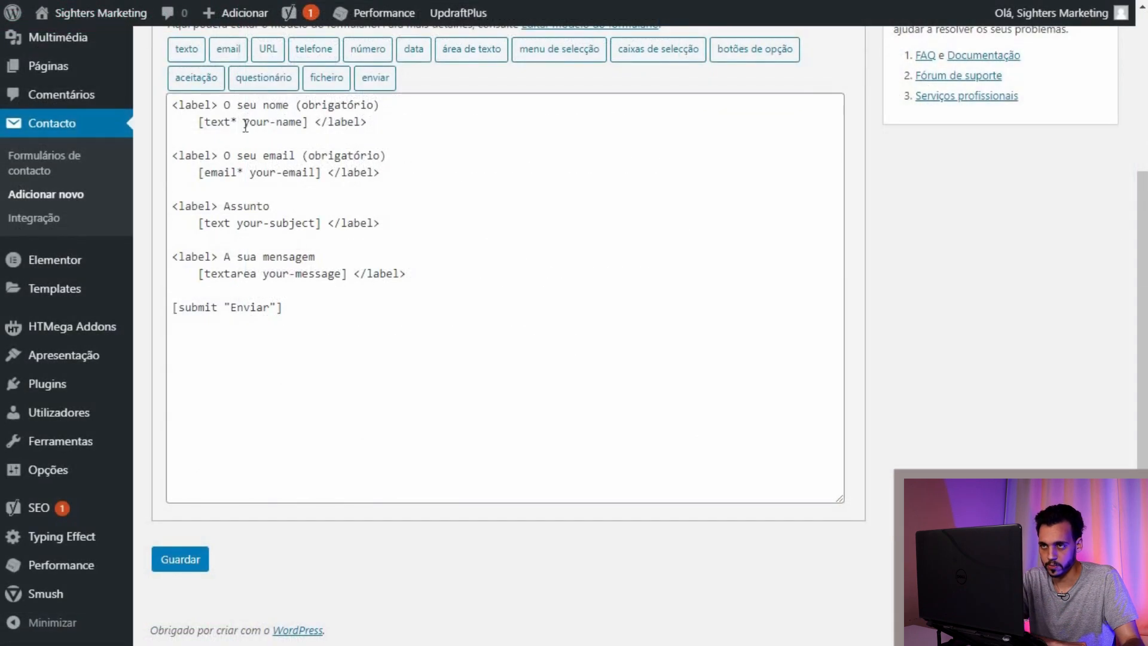
Step: Review the template labels O seu nome, O seu email, Assunto and A sua mensagem, leaving them unchanged
{"action": "scroll", "coordinate": [232, 182], "scroll_direction": "up", "scroll_amount": 2}
{"action": "left_click_drag", "start_coordinate": [287, 189], "coordinate": [225, 190]}
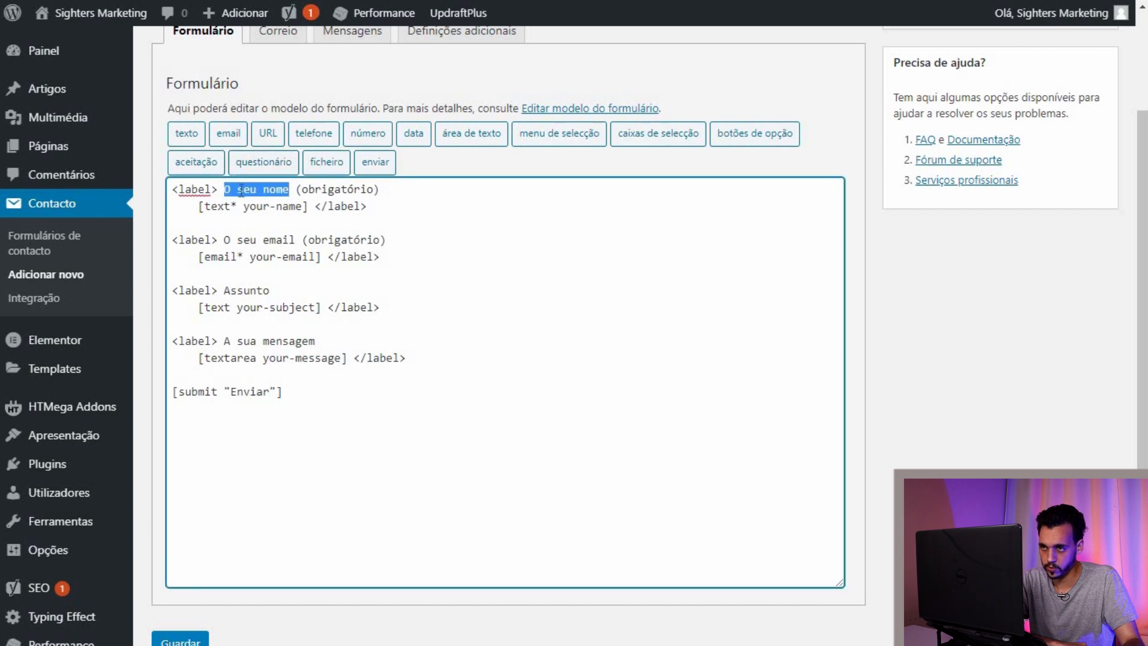
{"action": "left_click", "coordinate": [227, 240]}
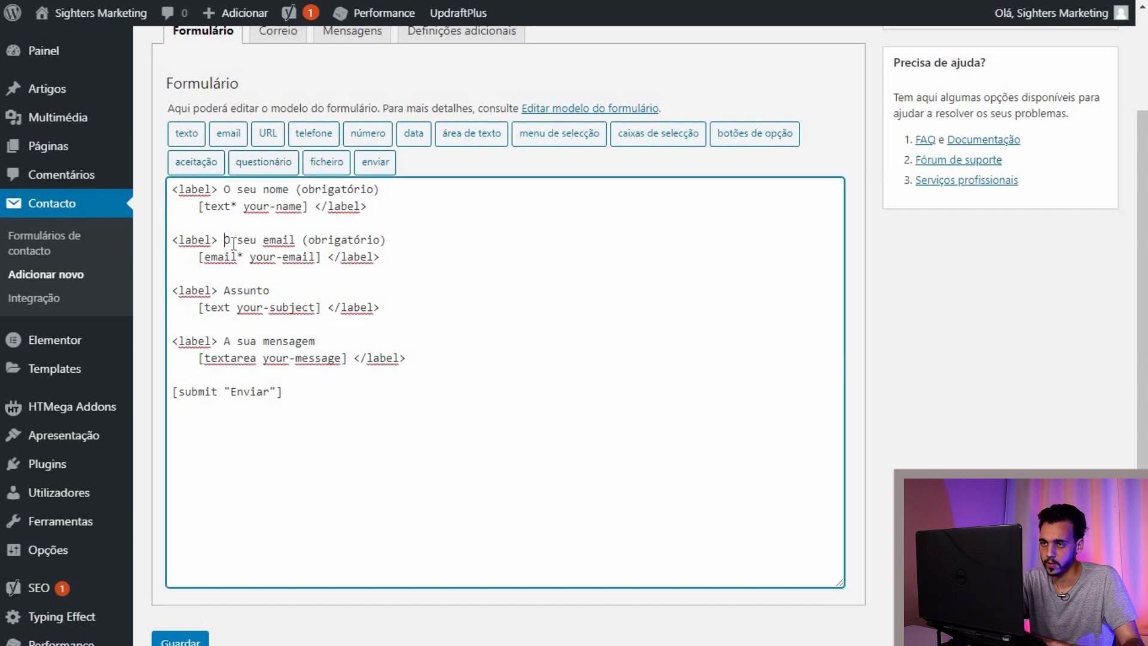
{"action": "left_click_drag", "start_coordinate": [289, 241], "coordinate": [289, 241]}
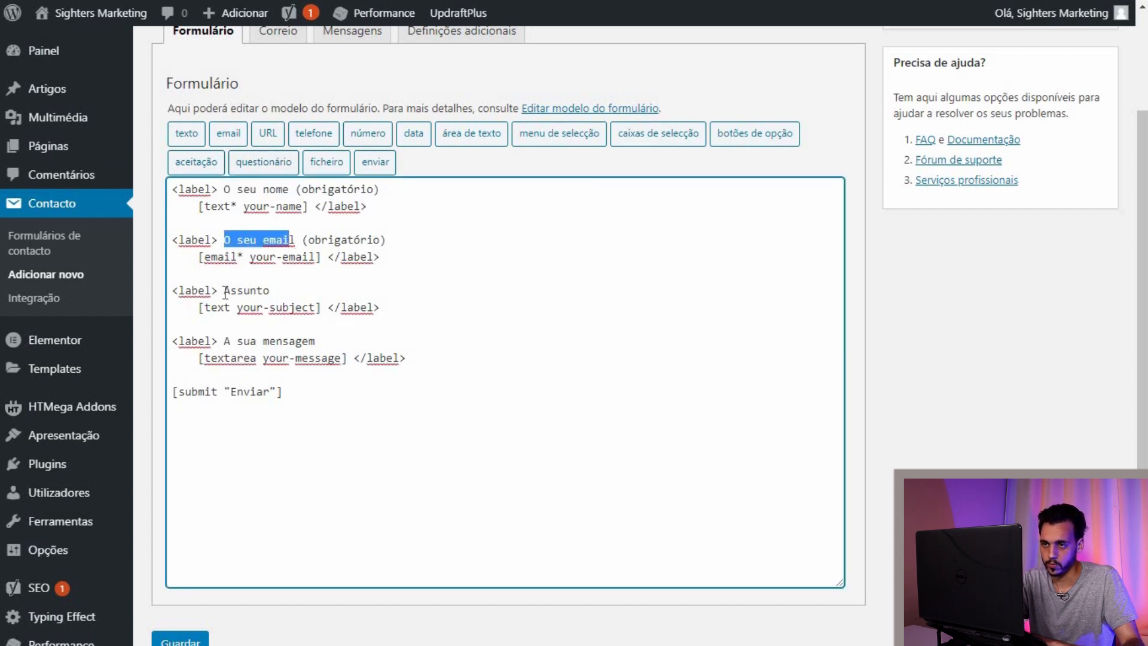
{"action": "left_click", "coordinate": [226, 293]}
{"action": "double_click", "coordinate": [253, 291]}
{"action": "key", "text": "Right"}
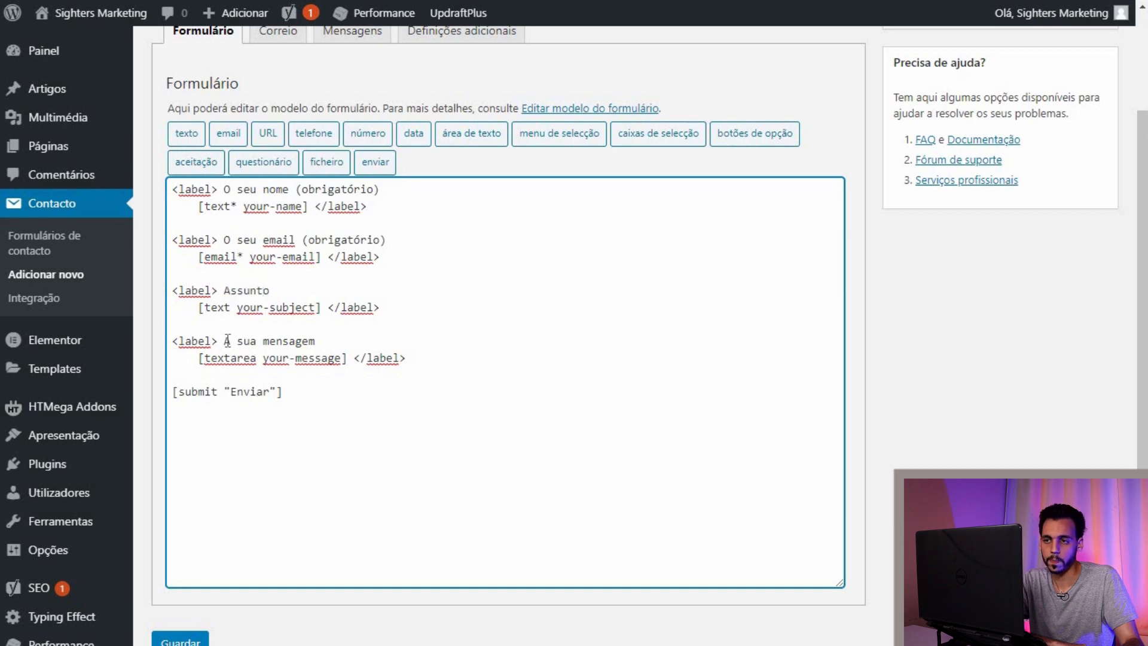
{"action": "left_click_drag", "start_coordinate": [223, 341], "coordinate": [316, 342]}
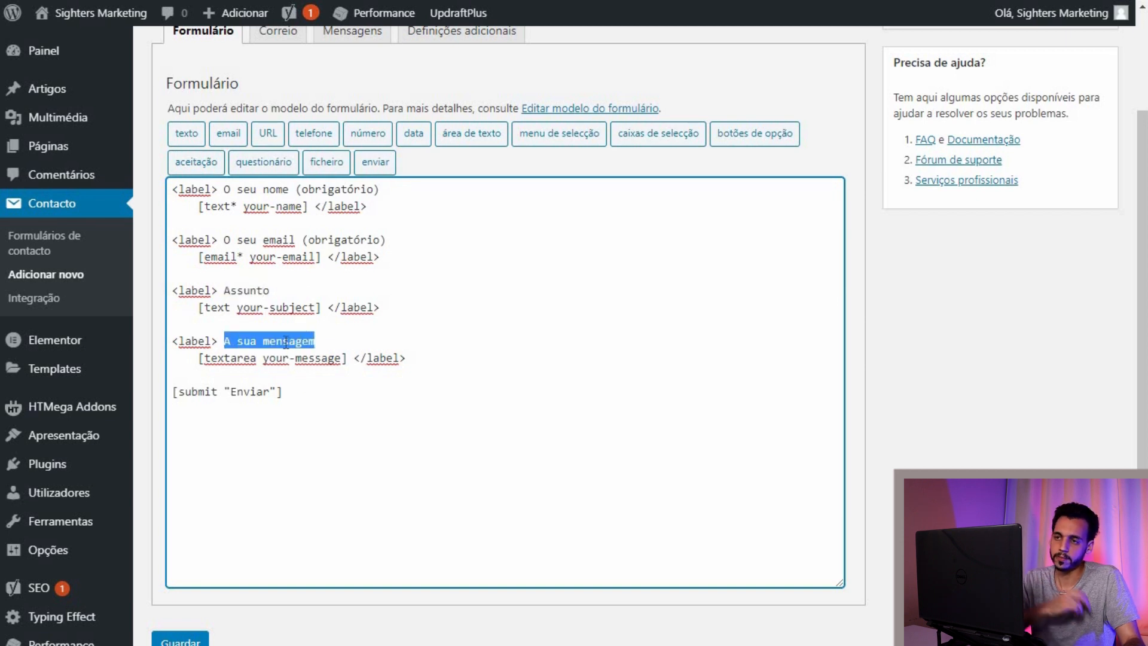
{"action": "left_click", "coordinate": [225, 340]}
{"action": "left_click_drag", "start_coordinate": [225, 341], "coordinate": [311, 346]}
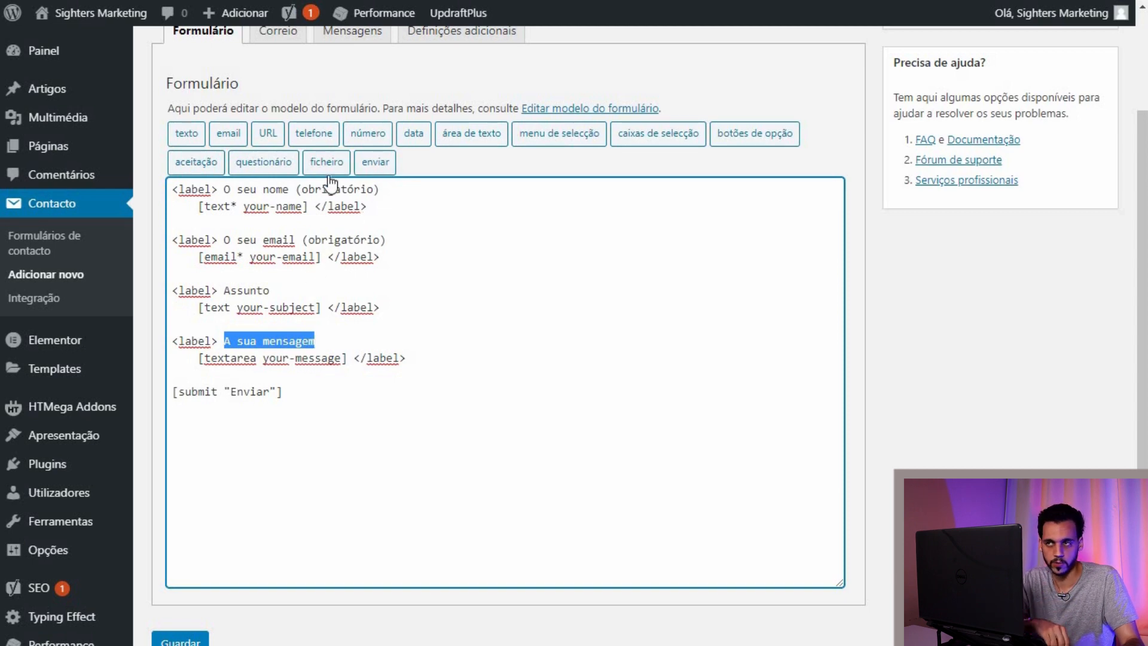
{"action": "scroll", "coordinate": [335, 179], "scroll_direction": "up", "scroll_amount": 2}
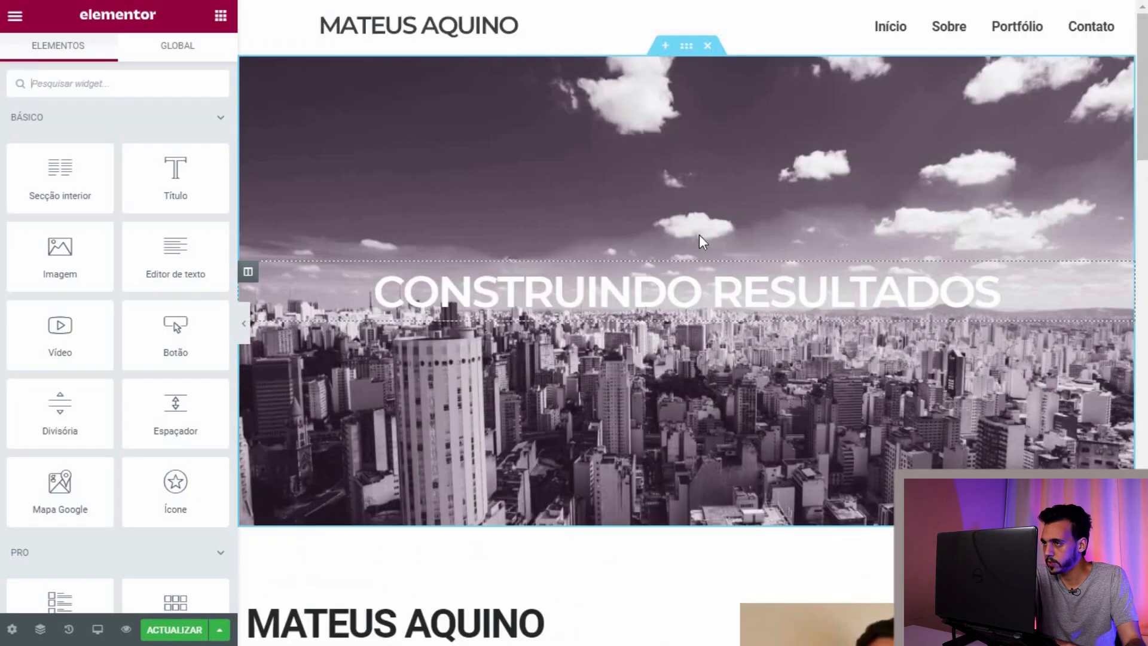
Step: Collapse the editor panel to preview the full page, then bring it back
{"action": "scroll", "coordinate": [699, 234], "scroll_direction": "down", "scroll_amount": 12}
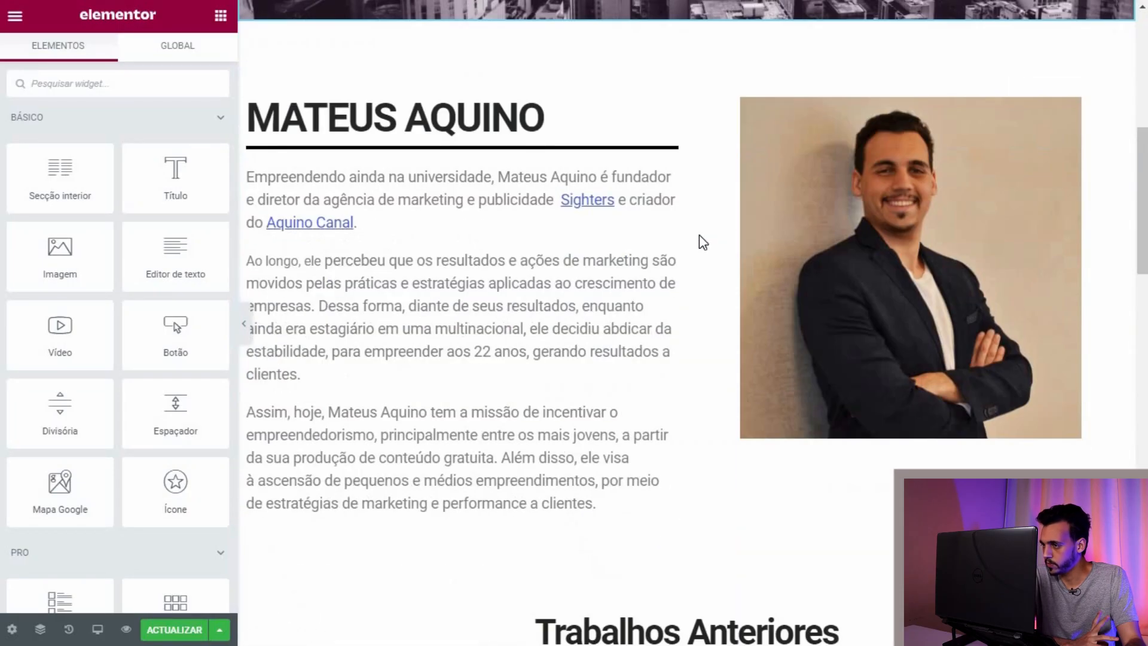
{"action": "scroll", "coordinate": [698, 234], "scroll_direction": "down", "scroll_amount": 10}
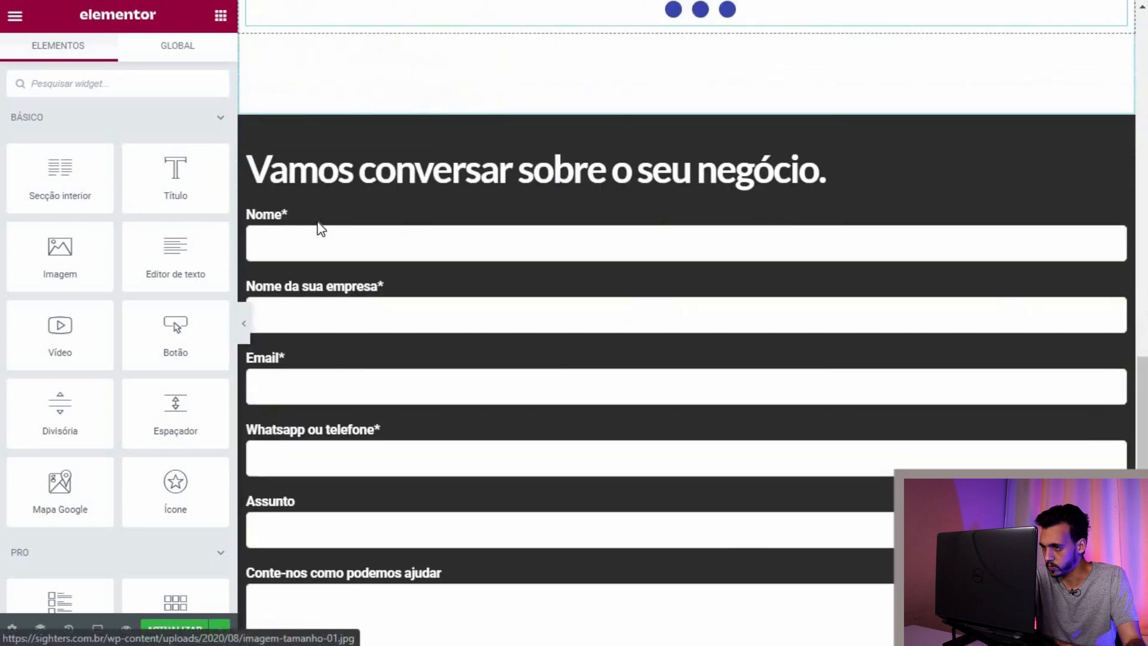
{"action": "scroll", "coordinate": [473, 324], "scroll_direction": "down", "scroll_amount": 8}
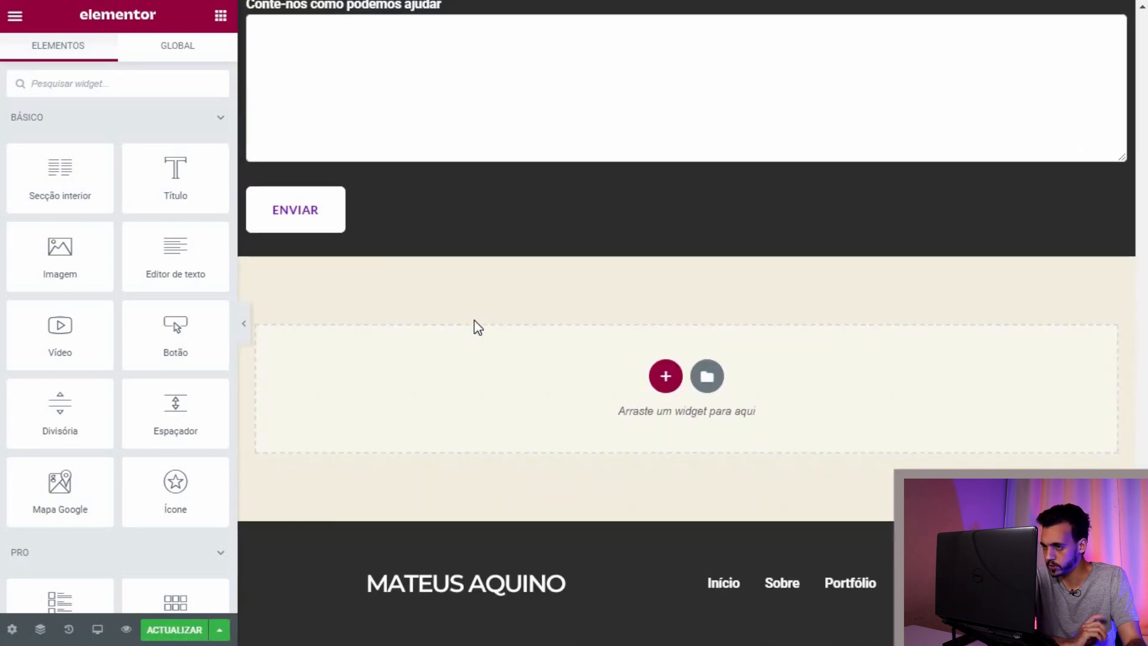
{"action": "scroll", "coordinate": [742, 187], "scroll_direction": "up", "scroll_amount": 7}
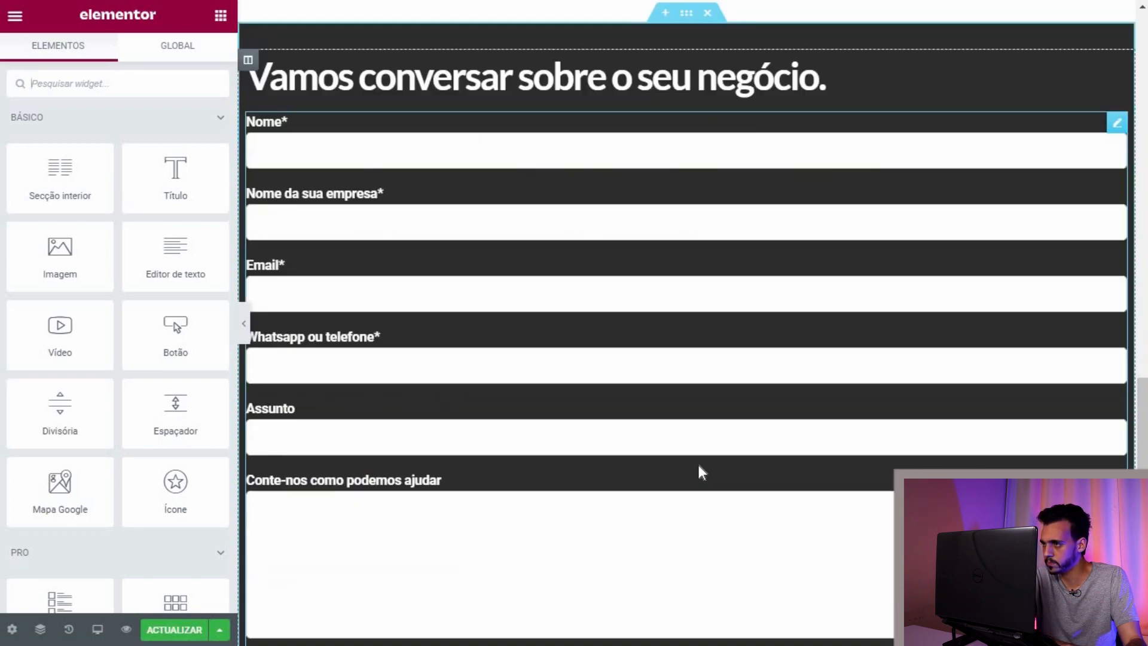
{"action": "scroll", "coordinate": [699, 469], "scroll_direction": "down", "scroll_amount": 7}
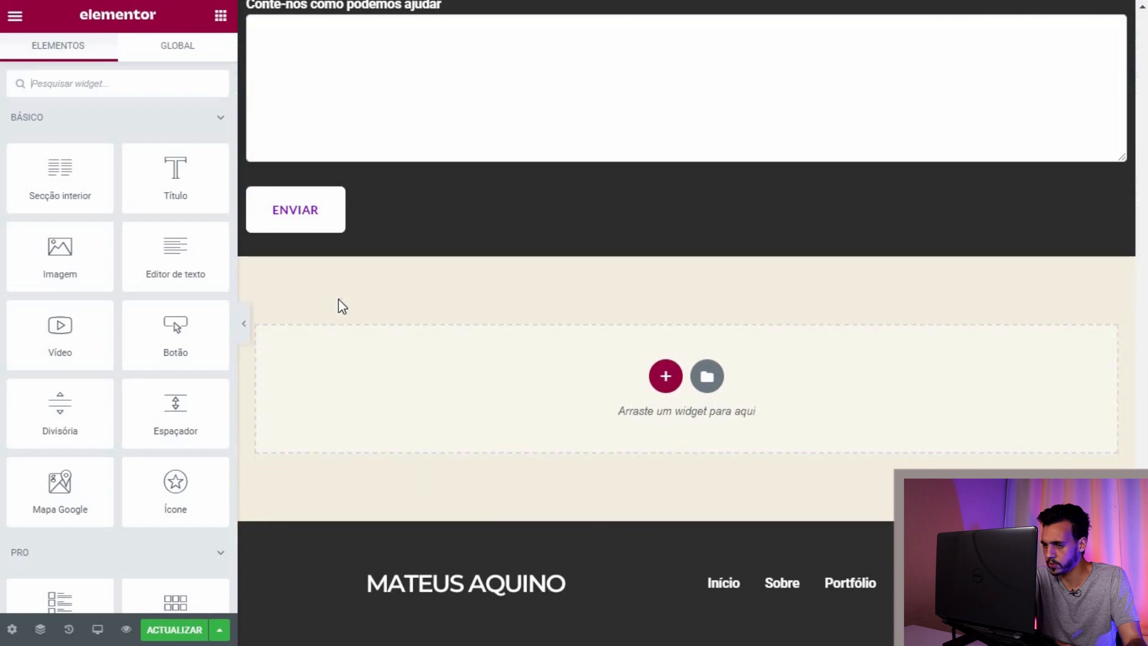
{"action": "left_click", "coordinate": [244, 324]}
{"action": "scroll", "coordinate": [379, 369], "scroll_direction": "up", "scroll_amount": 20}
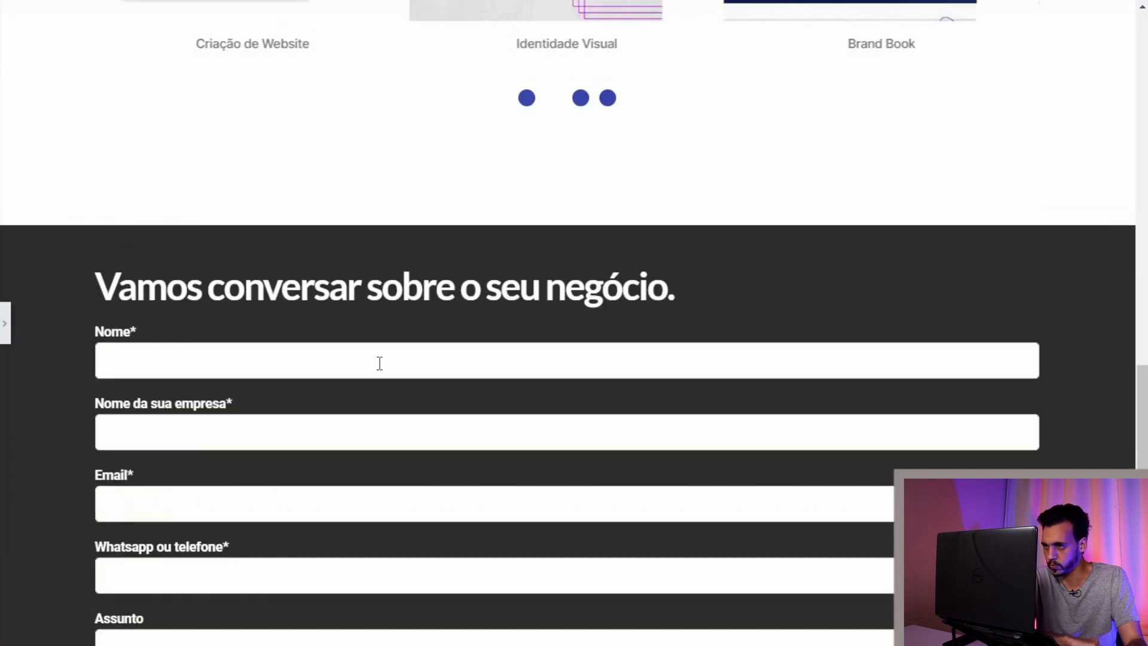
{"action": "scroll", "coordinate": [383, 328], "scroll_direction": "down", "scroll_amount": 13}
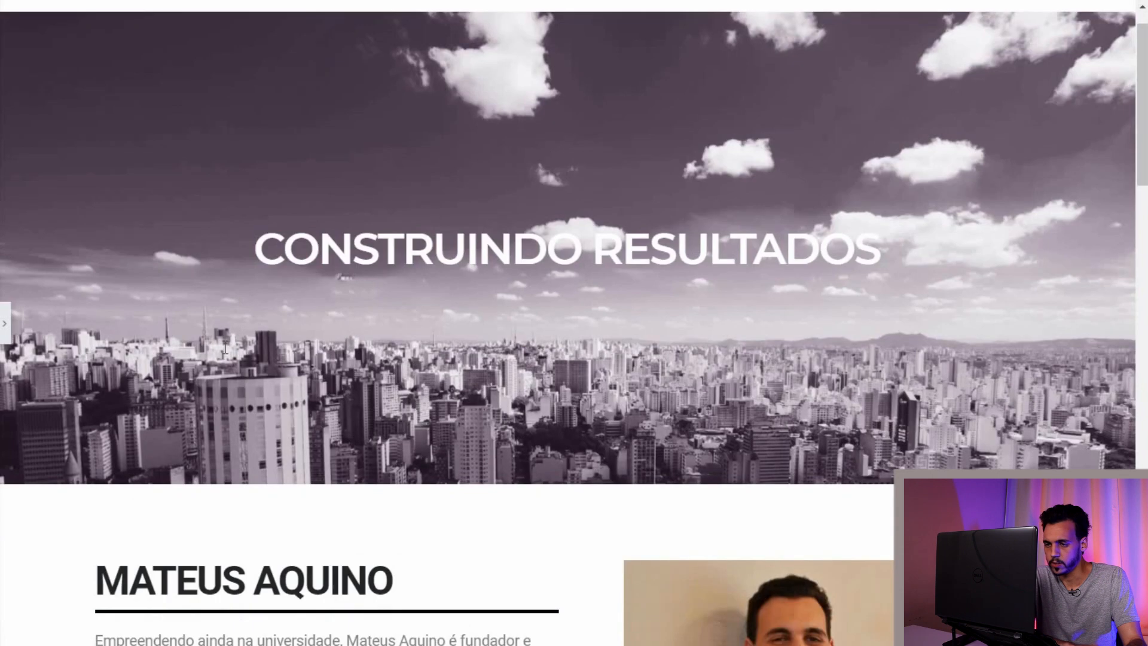
{"action": "left_click", "coordinate": [7, 323]}
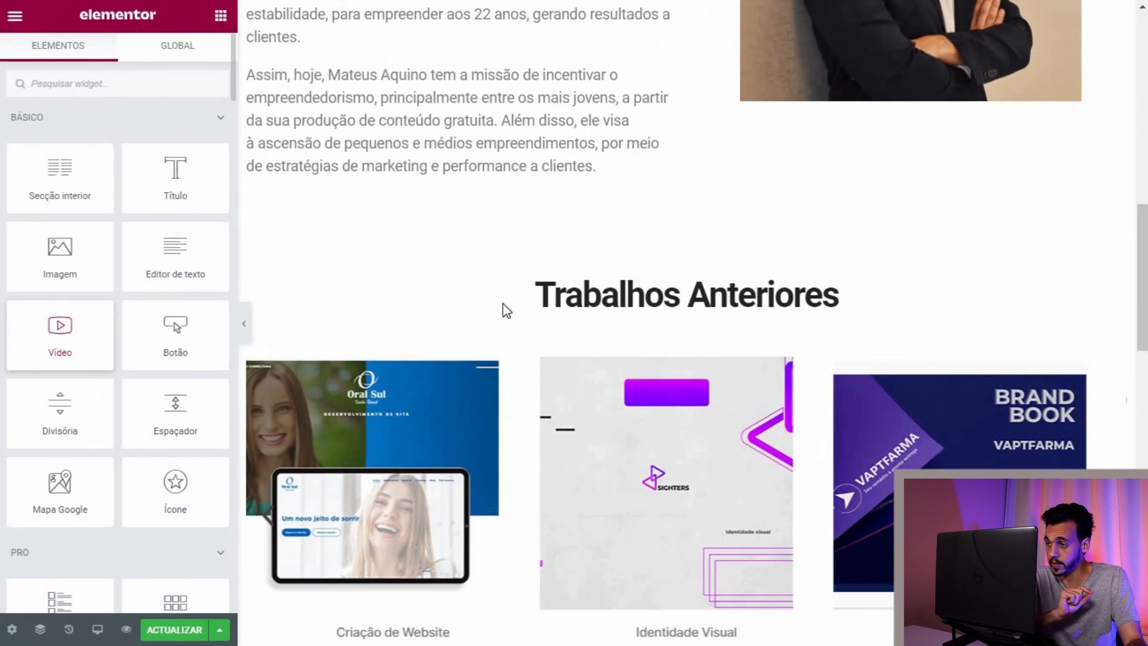
Step: Switch the page preview to Tablet responsive mode
{"action": "scroll", "coordinate": [482, 348], "scroll_direction": "down", "scroll_amount": 5}
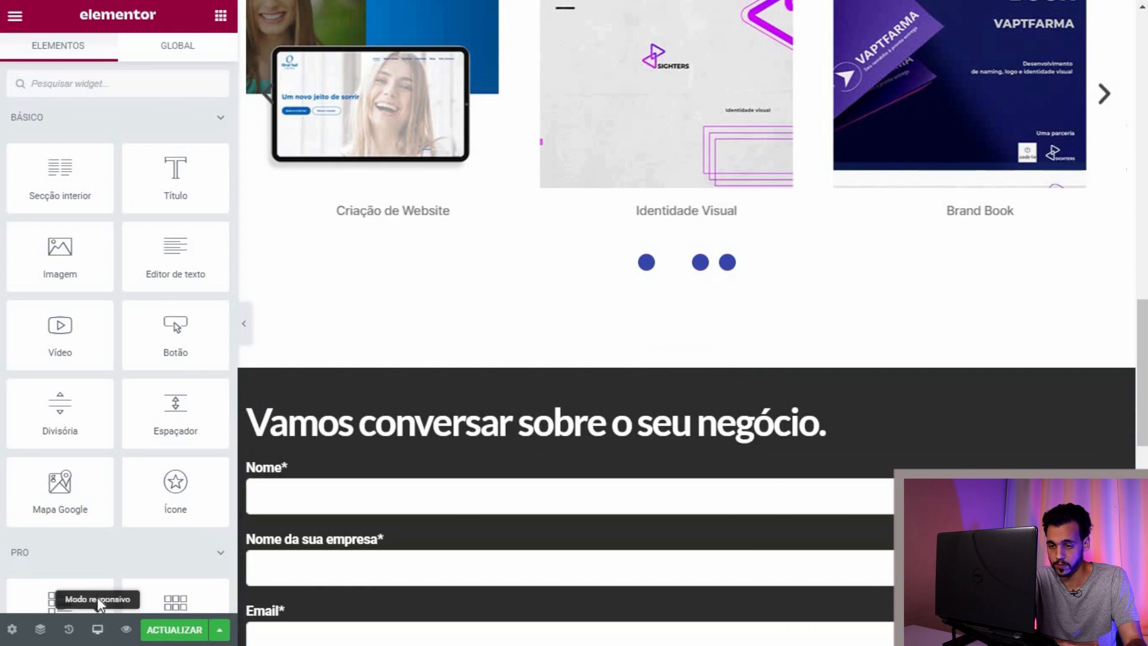
{"action": "left_click", "coordinate": [97, 630]}
{"action": "scroll", "coordinate": [723, 344], "scroll_direction": "up", "scroll_amount": 7}
{"action": "scroll", "coordinate": [723, 344], "scroll_direction": "up", "scroll_amount": 14}
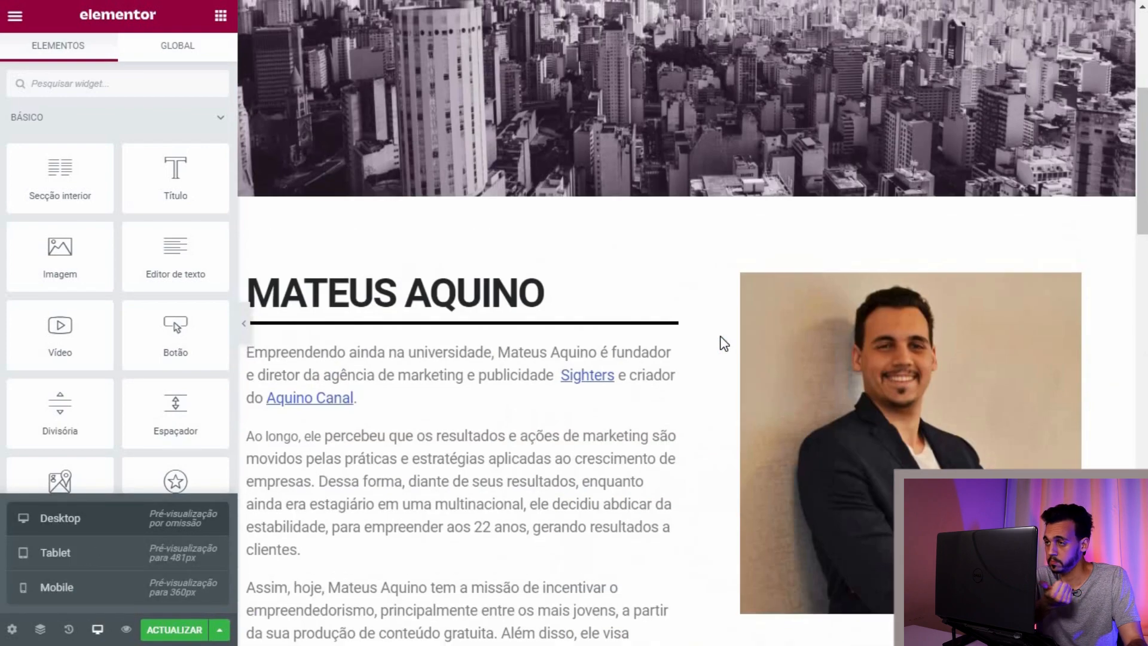
{"action": "scroll", "coordinate": [706, 269], "scroll_direction": "down", "scroll_amount": 8}
{"action": "scroll", "coordinate": [694, 286], "scroll_direction": "down", "scroll_amount": 15}
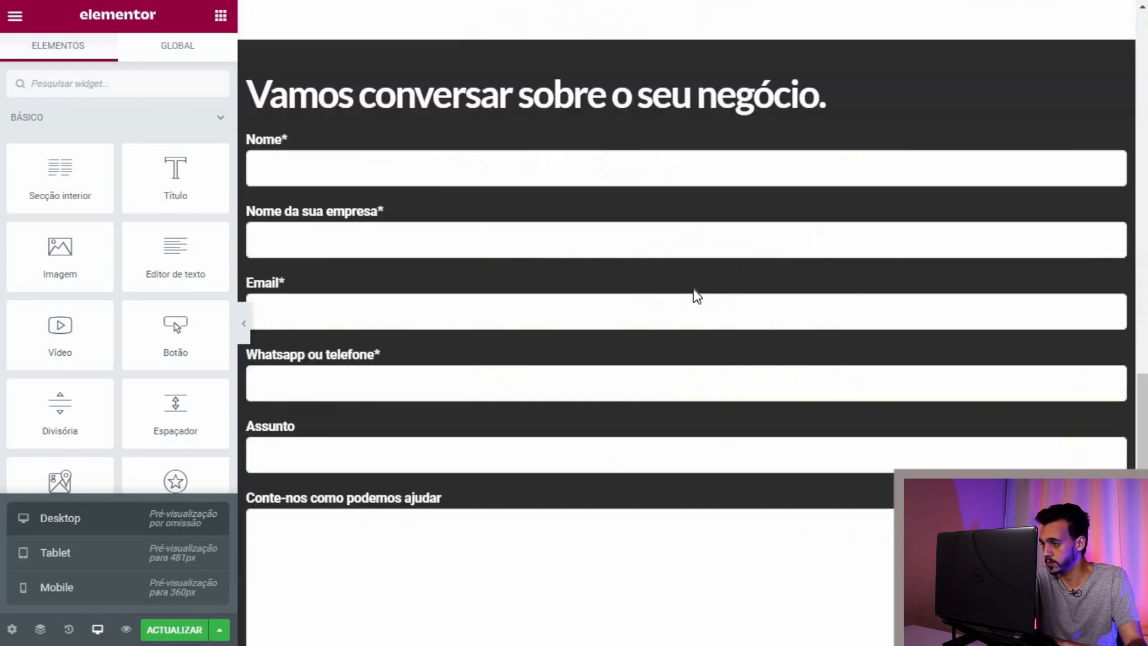
{"action": "left_click", "coordinate": [107, 556]}
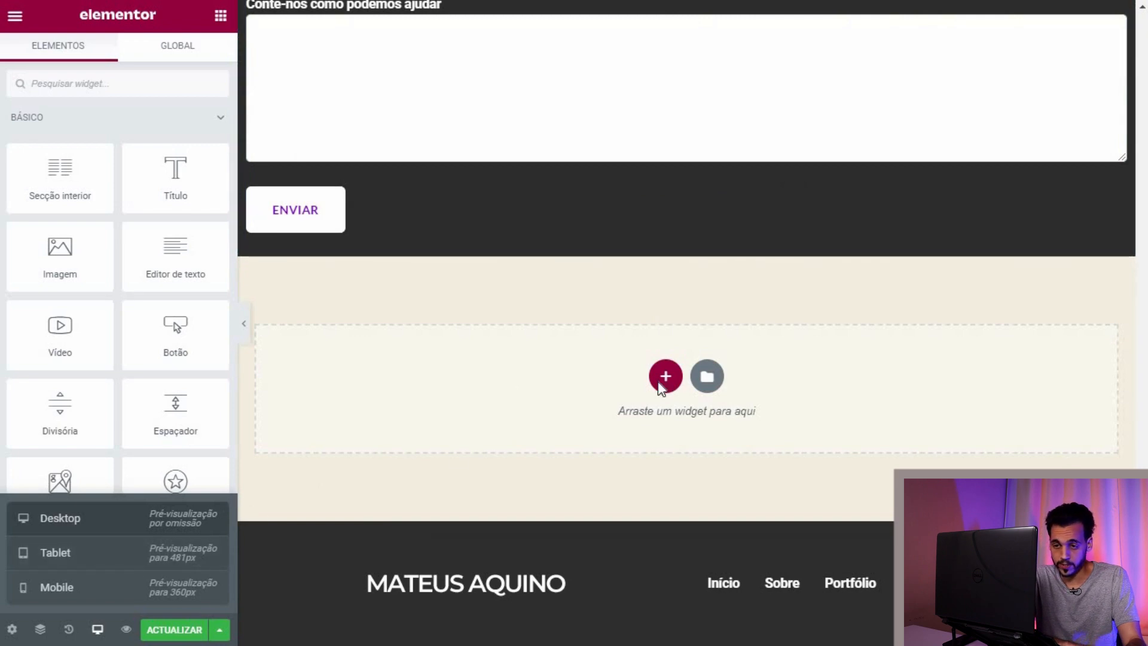
{"action": "scroll", "coordinate": [639, 359], "scroll_direction": "up", "scroll_amount": 10}
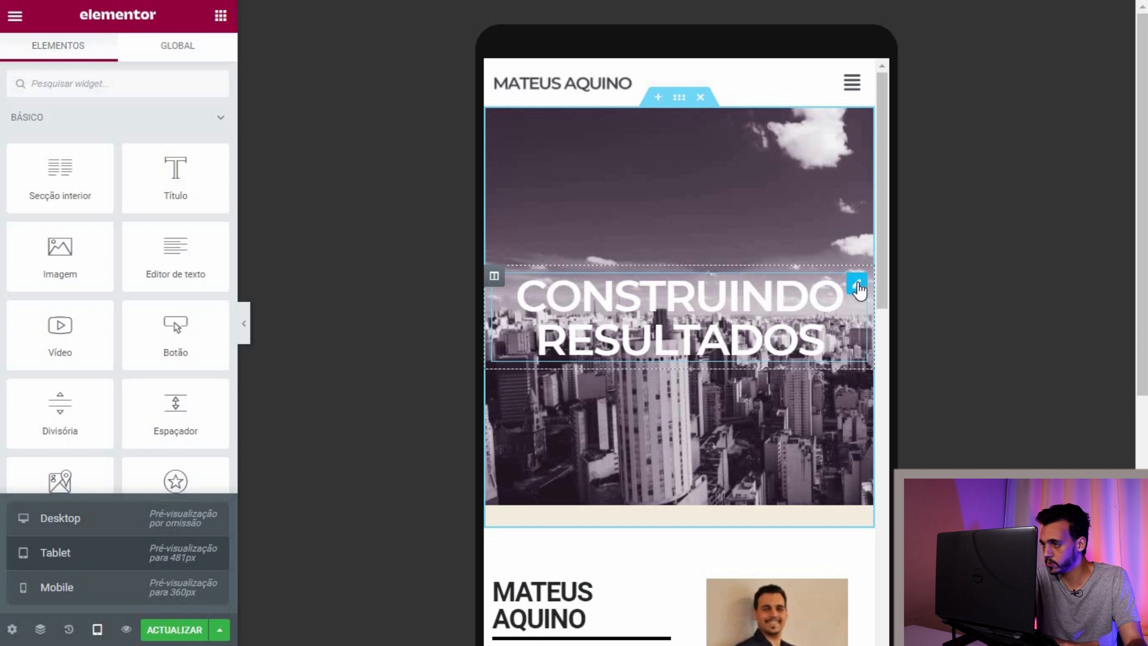
Step: Select the CONSTRUINDO RESULTADOS heading, unlink its padding values and switch spacing to percent
{"action": "left_click", "coordinate": [830, 317]}
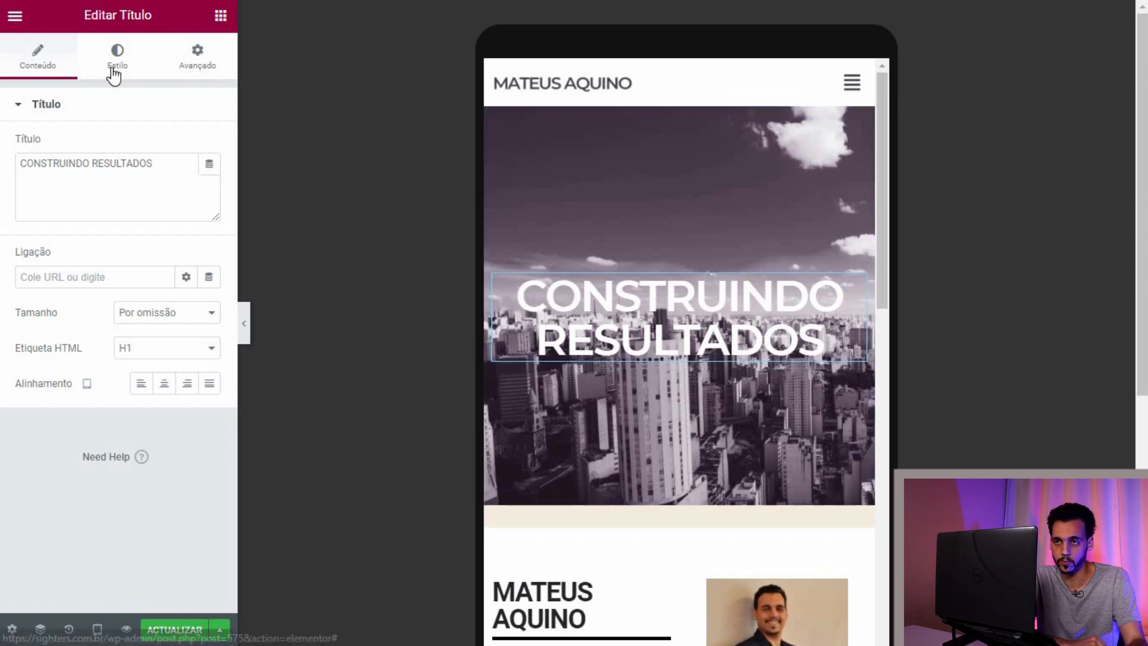
{"action": "left_click", "coordinate": [180, 67]}
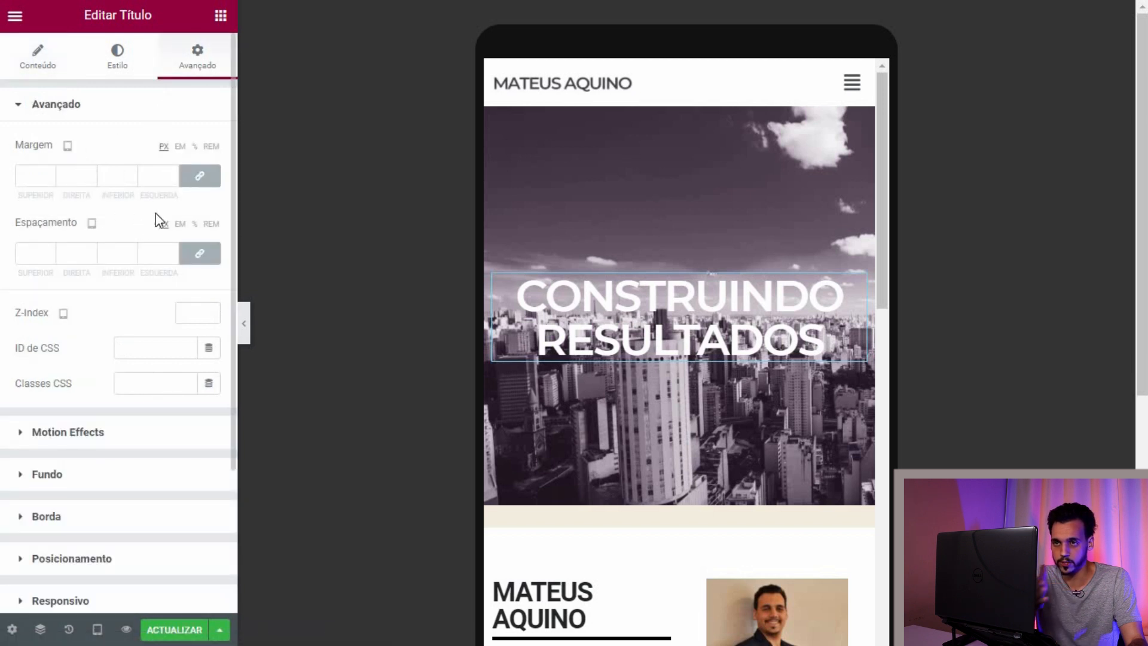
{"action": "left_click", "coordinate": [199, 253]}
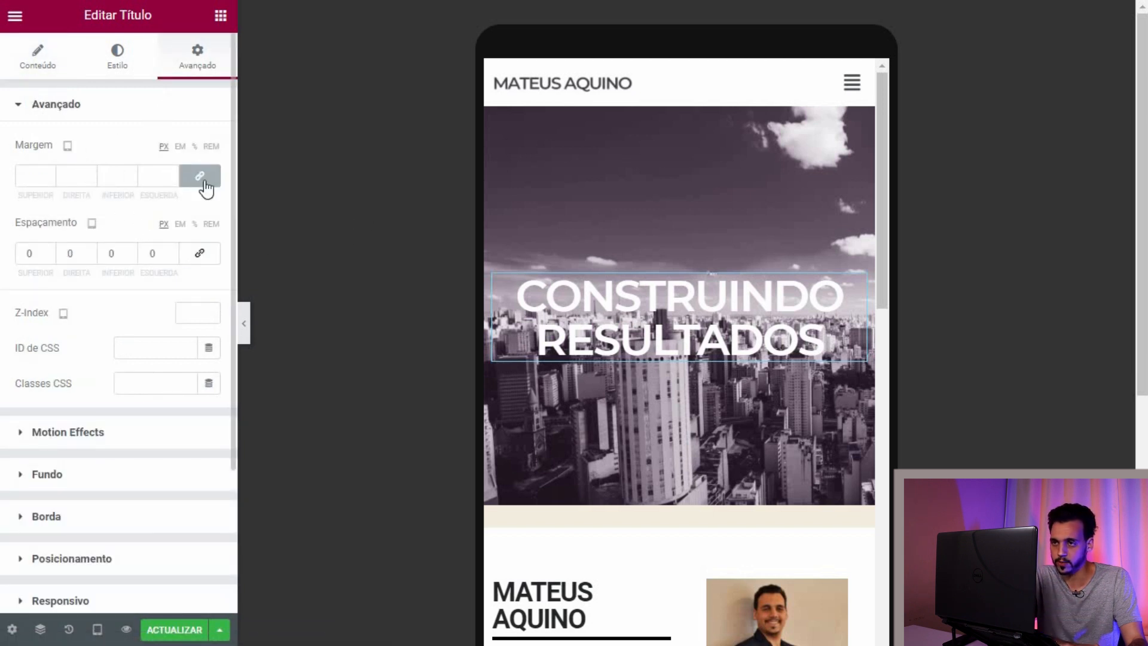
{"action": "left_click", "coordinate": [196, 147]}
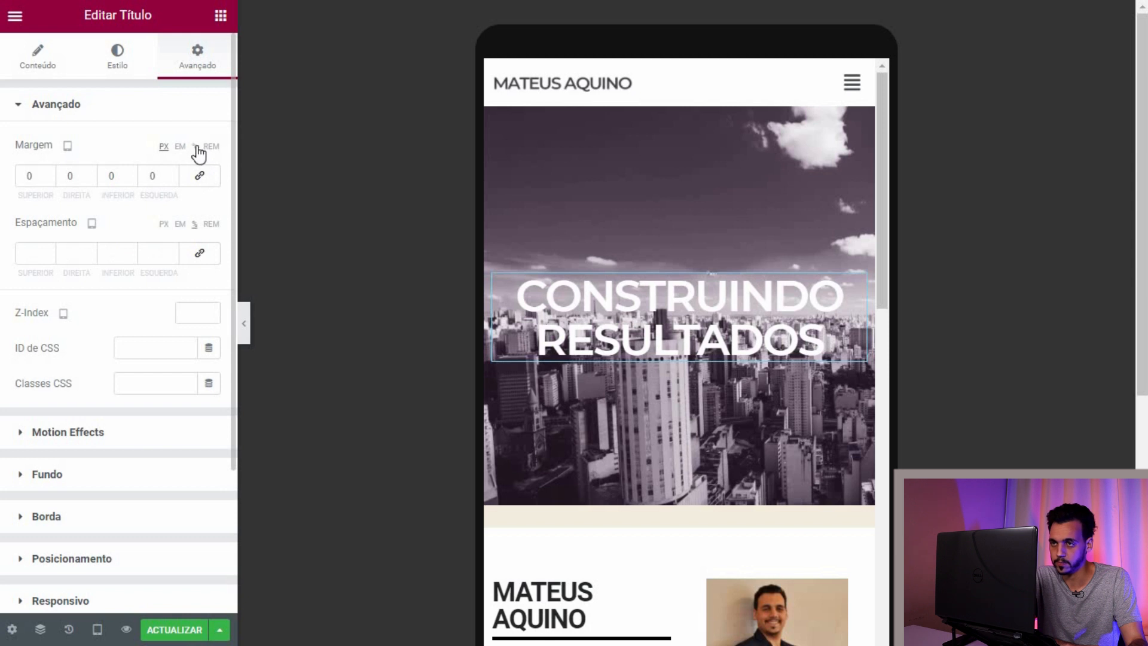
Step: Shrink the heading's tablet font size to about 41 px
{"action": "mouse_move", "coordinate": [853, 283]}
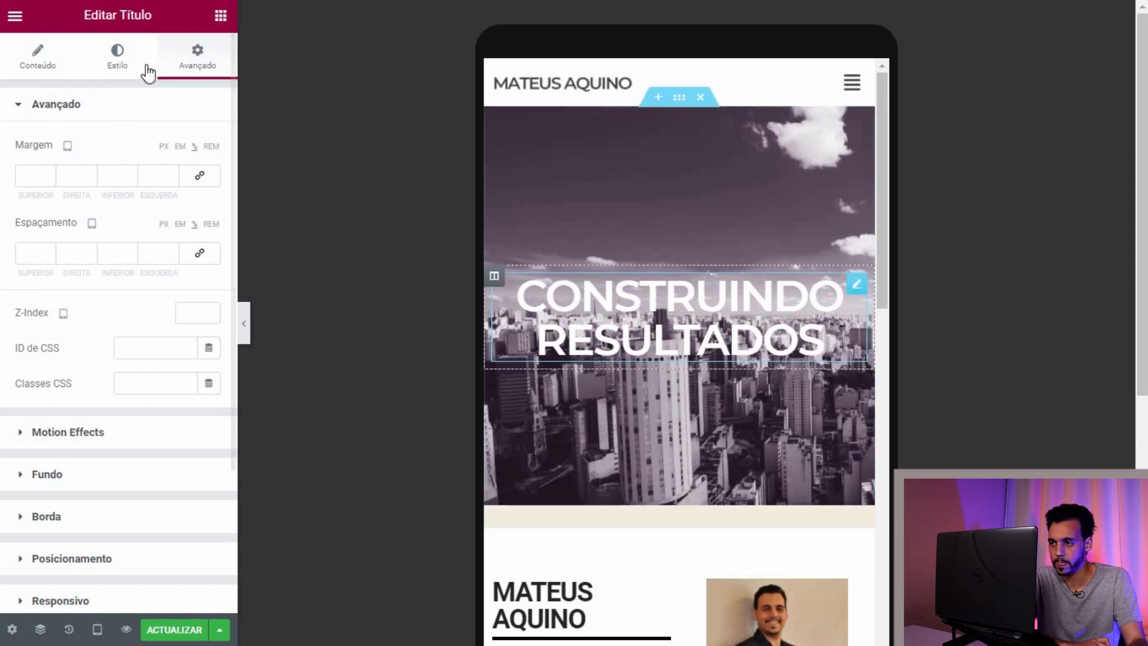
{"action": "left_click", "coordinate": [98, 65]}
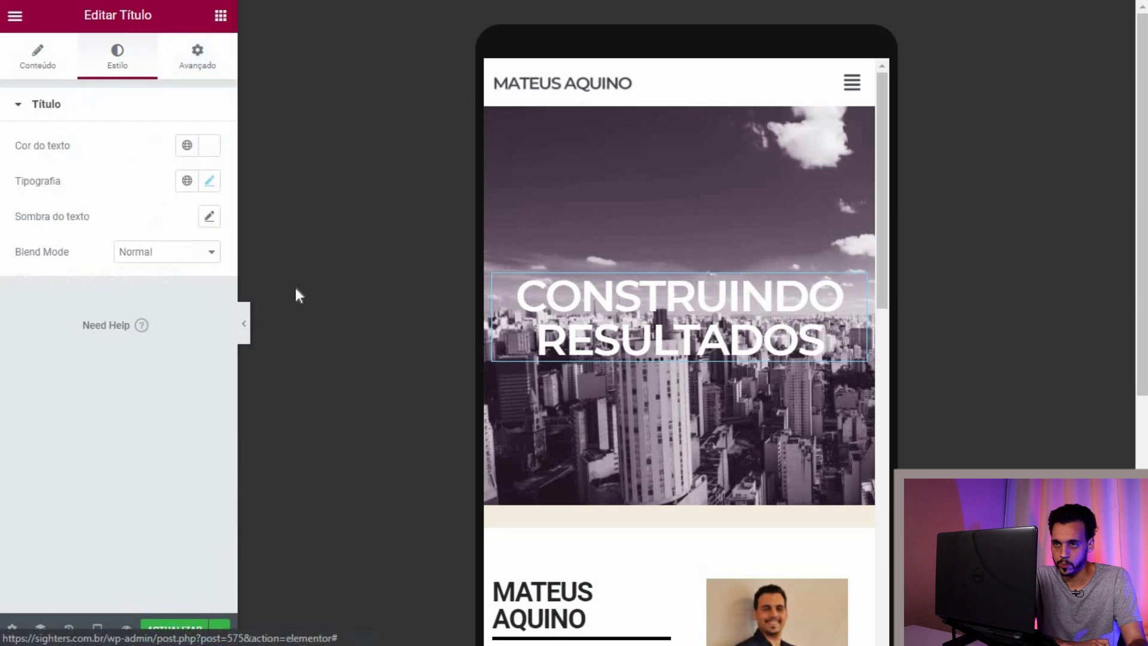
{"action": "left_click", "coordinate": [209, 181]}
{"action": "left_click_drag", "start_coordinate": [40, 327], "coordinate": [60, 327]}
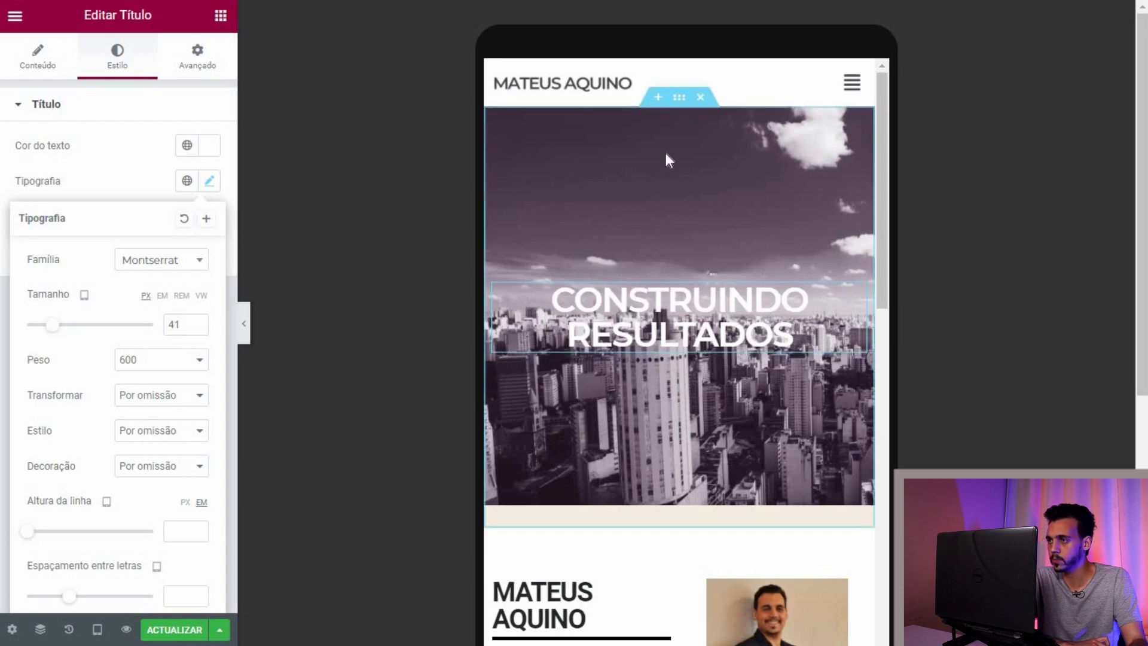
{"action": "scroll", "coordinate": [650, 381], "scroll_direction": "down", "scroll_amount": 3}
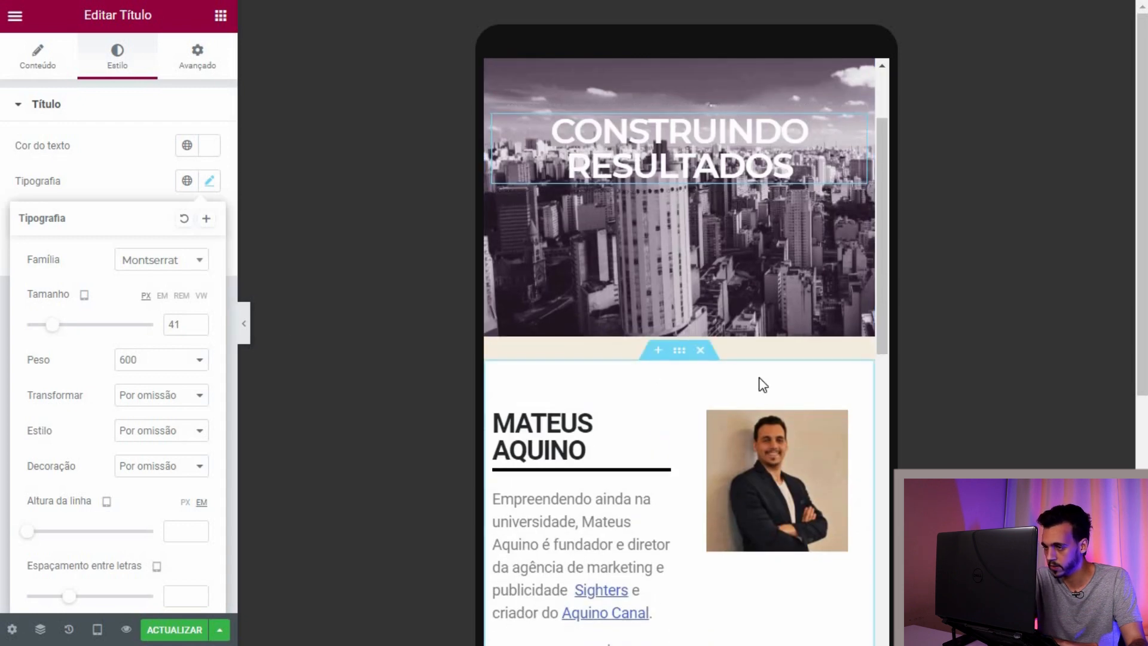
{"action": "scroll", "coordinate": [761, 384], "scroll_direction": "down", "scroll_amount": 3}
Step: Select the bio column and enter 100 as its Largura da coluna
{"action": "left_click", "coordinate": [777, 311]}
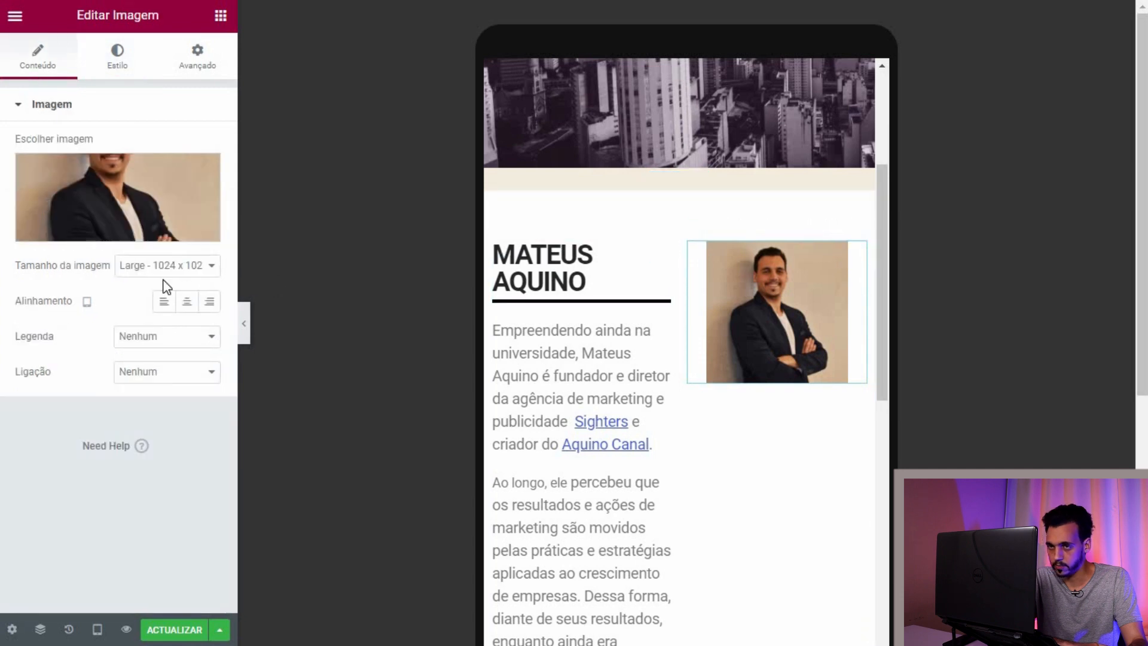
{"action": "scroll", "coordinate": [659, 334], "scroll_direction": "down", "scroll_amount": 4}
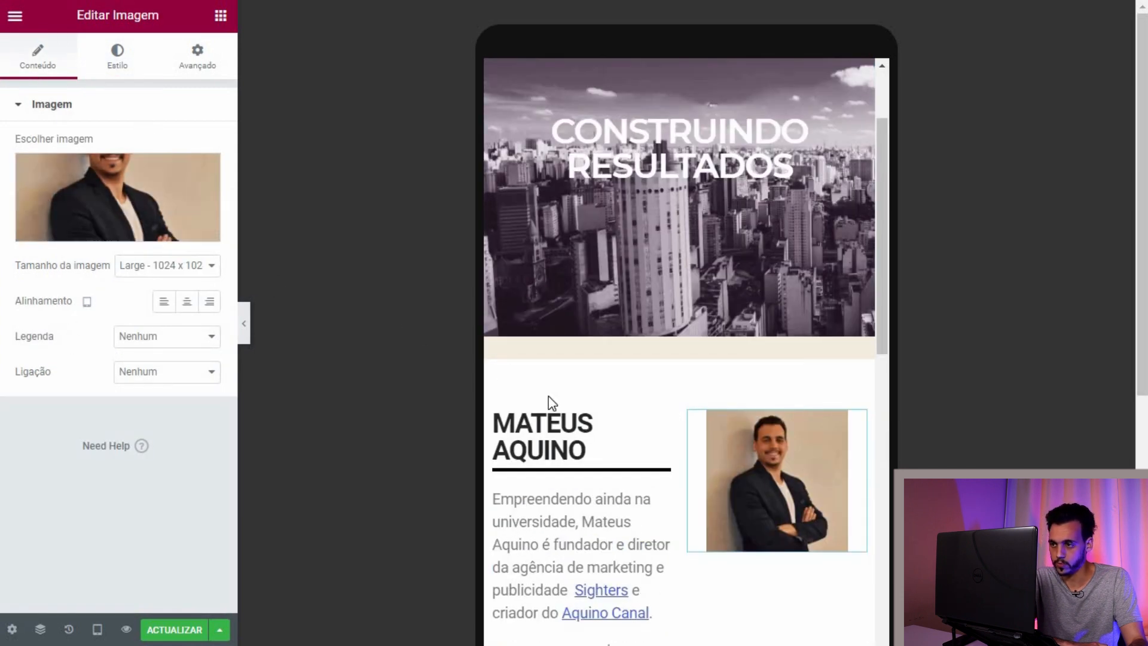
{"action": "scroll", "coordinate": [492, 332], "scroll_direction": "down", "scroll_amount": 1}
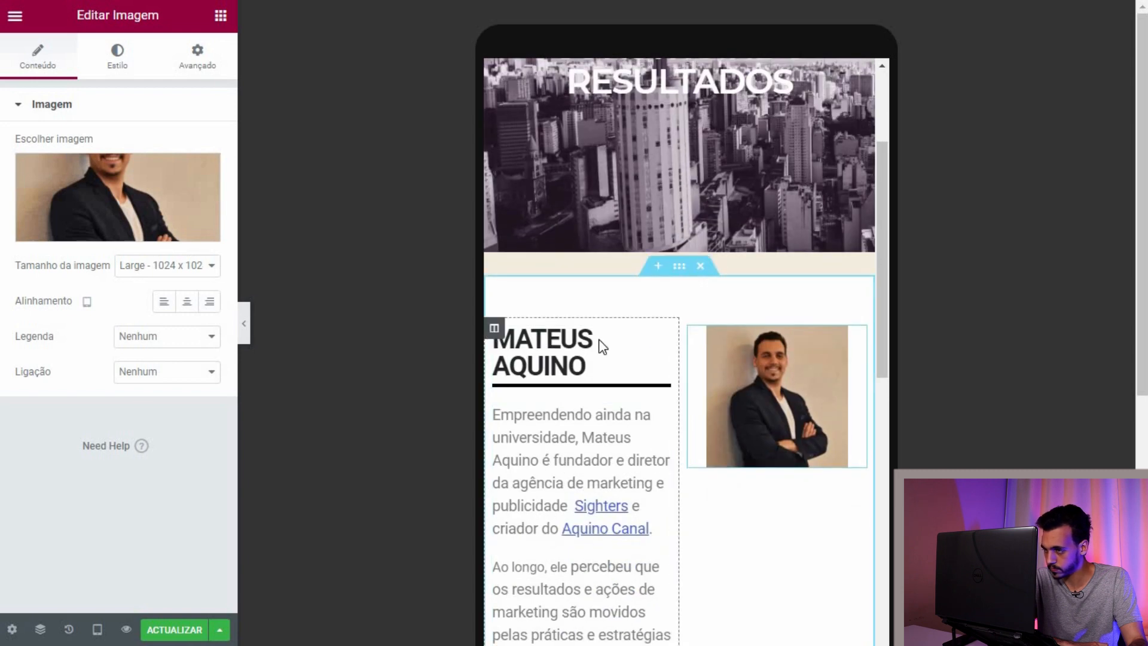
{"action": "left_click", "coordinate": [494, 328]}
{"action": "left_click", "coordinate": [184, 144]}
{"action": "type", "text": "100"}
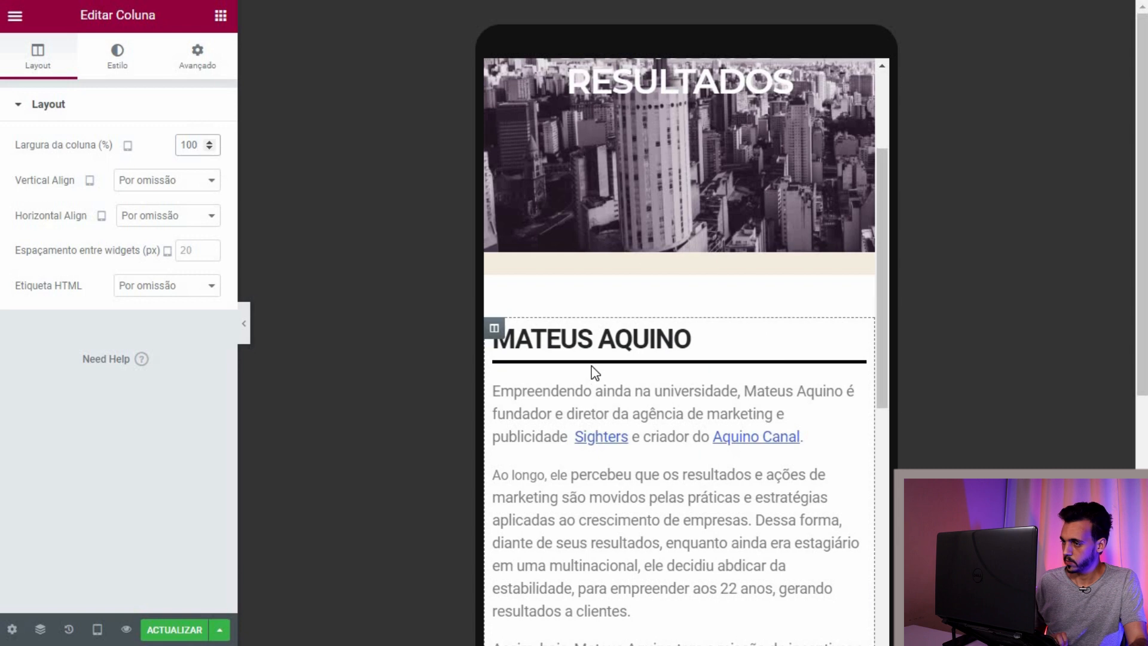
Step: Clear the column width and re-enter 100 so the portrait spans the full width
{"action": "scroll", "coordinate": [648, 411], "scroll_direction": "down", "scroll_amount": 5}
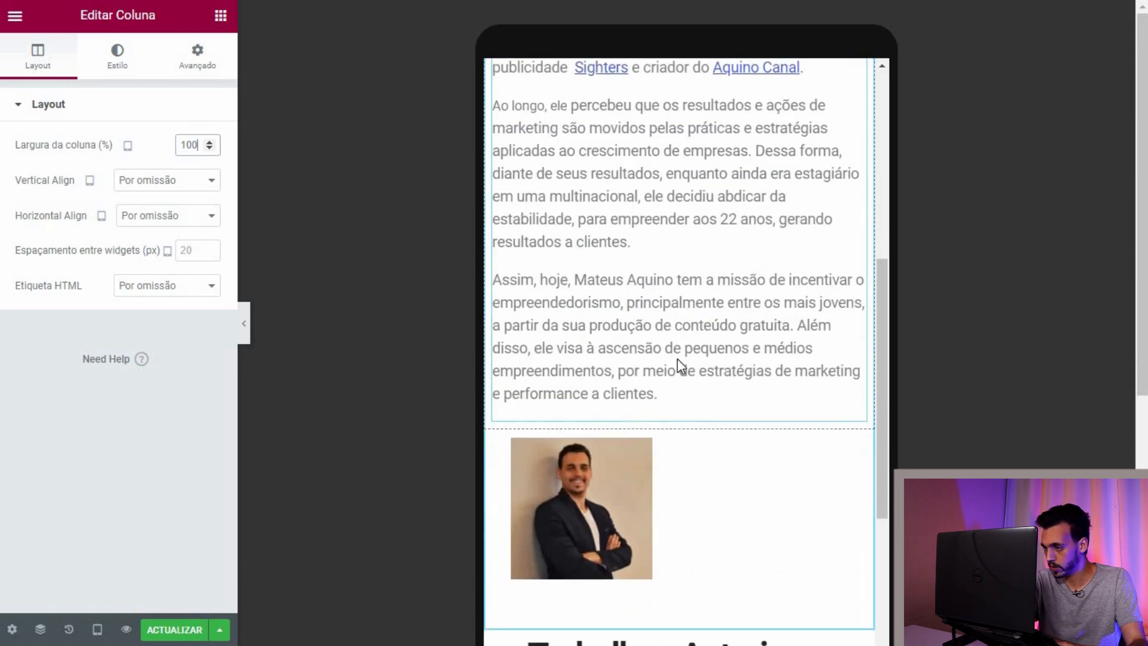
{"action": "scroll", "coordinate": [677, 358], "scroll_direction": "down", "scroll_amount": 2}
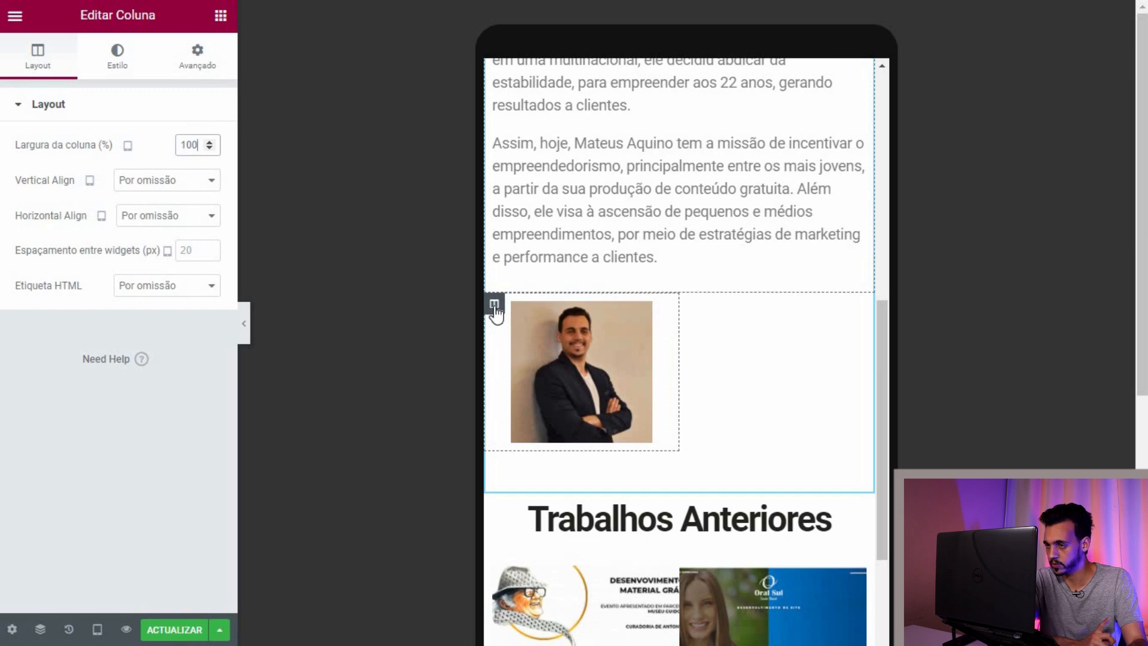
{"action": "scroll", "coordinate": [669, 283], "scroll_direction": "up", "scroll_amount": 5}
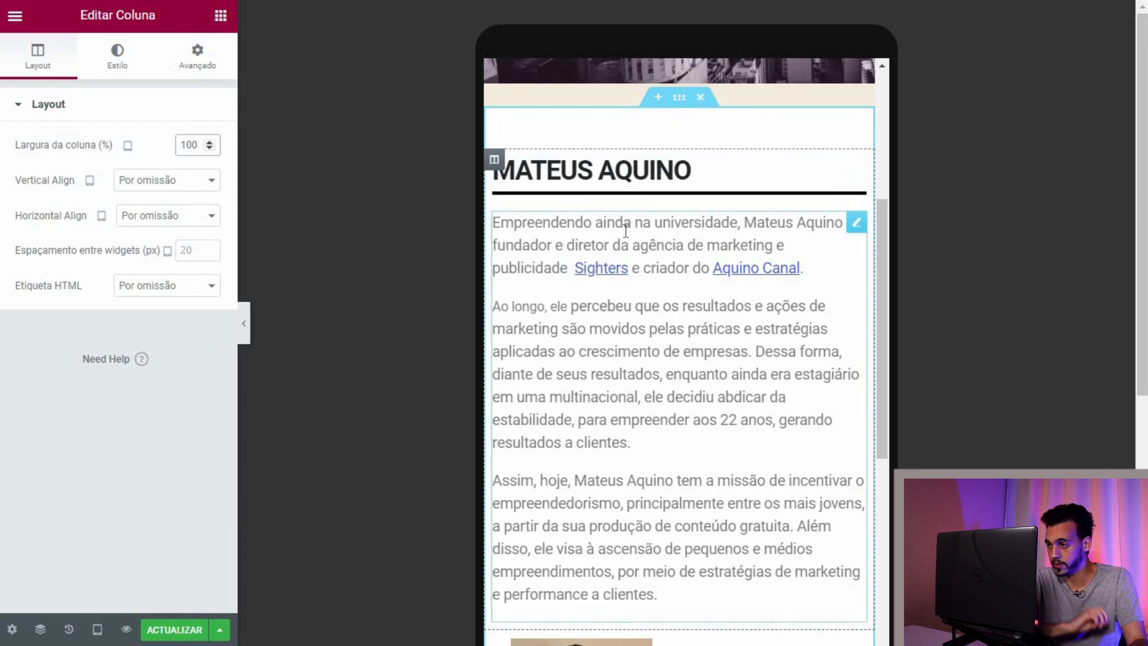
{"action": "scroll", "coordinate": [622, 225], "scroll_direction": "down", "scroll_amount": 4}
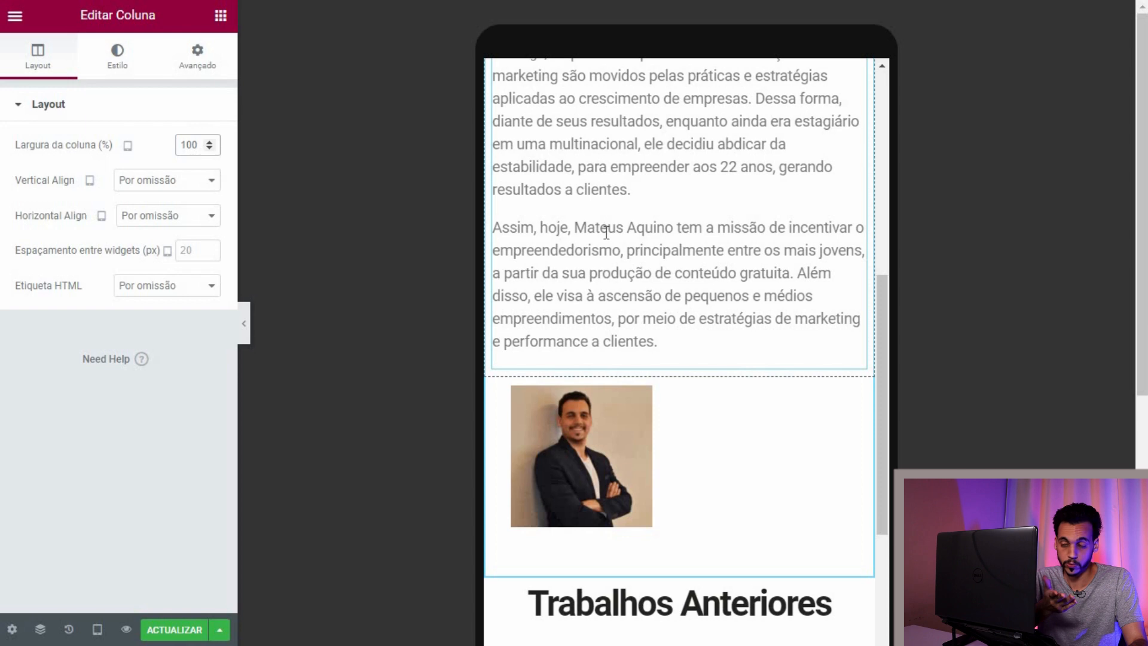
{"action": "scroll", "coordinate": [606, 228], "scroll_direction": "up", "scroll_amount": 5}
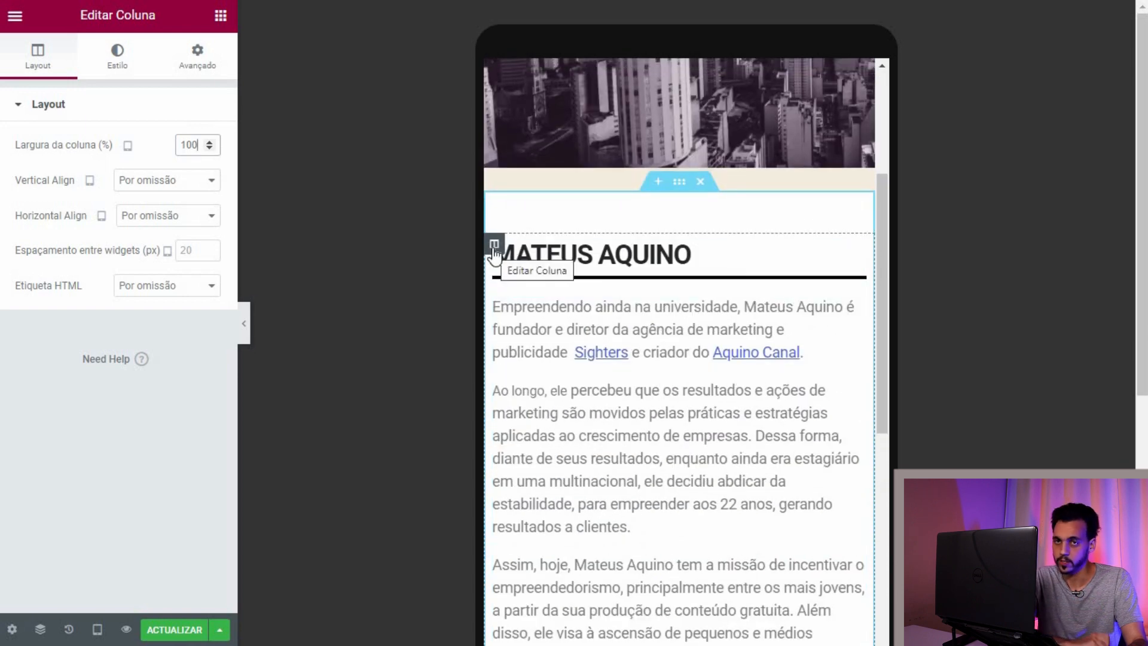
{"action": "scroll", "coordinate": [559, 293], "scroll_direction": "down", "scroll_amount": 4}
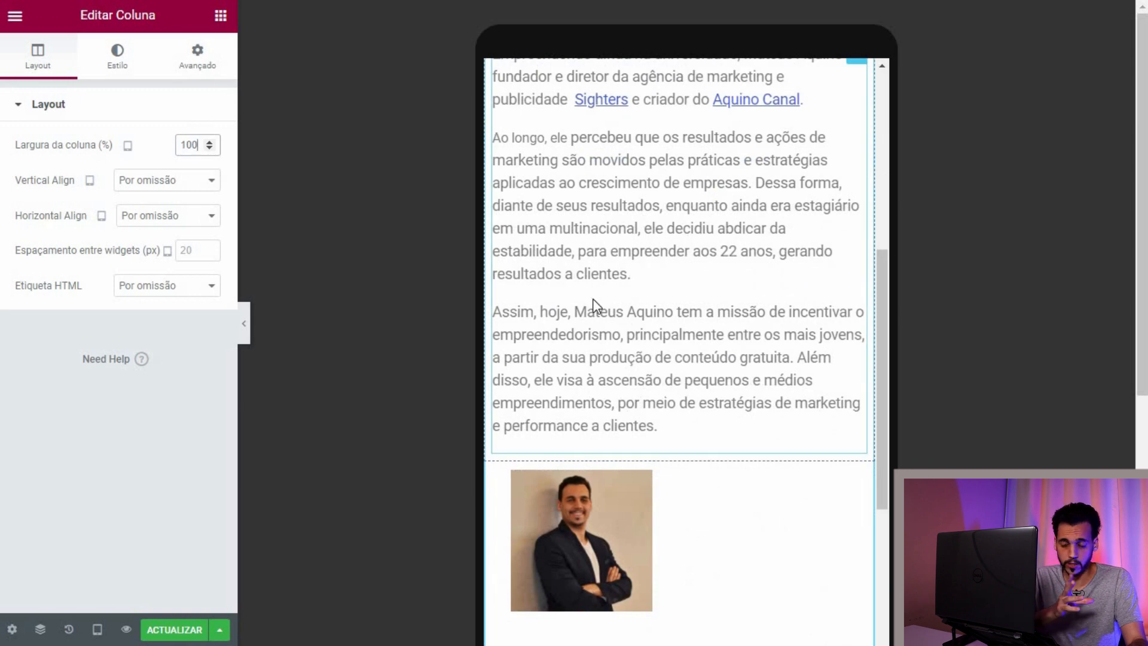
{"action": "scroll", "coordinate": [594, 299], "scroll_direction": "up", "scroll_amount": 3}
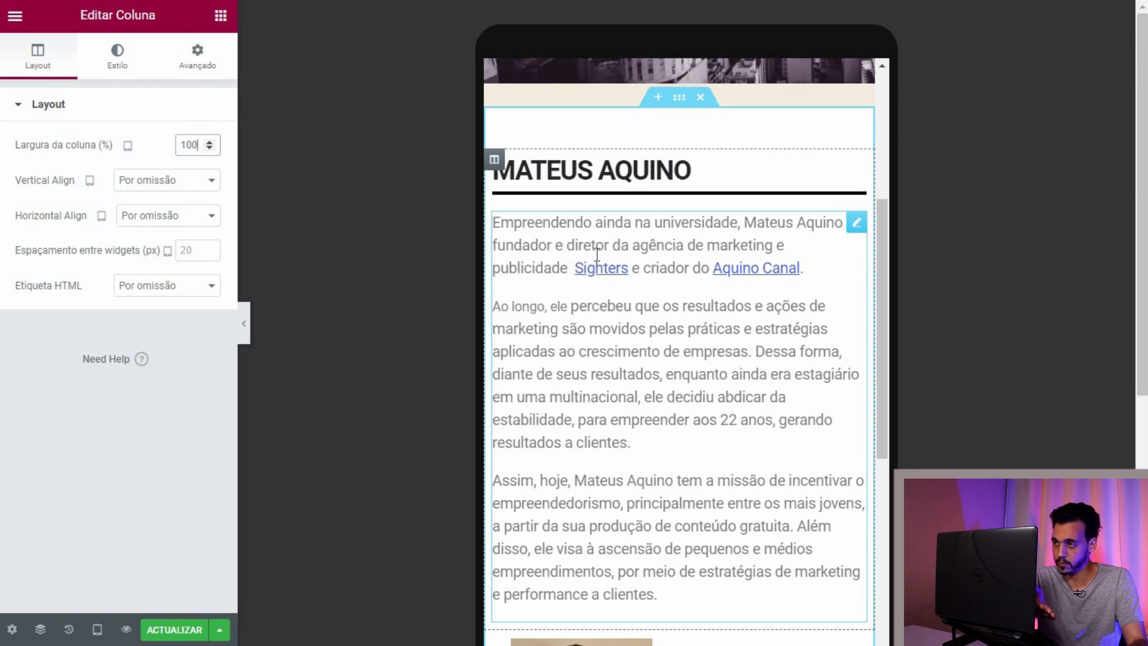
{"action": "scroll", "coordinate": [596, 254], "scroll_direction": "down", "scroll_amount": 6}
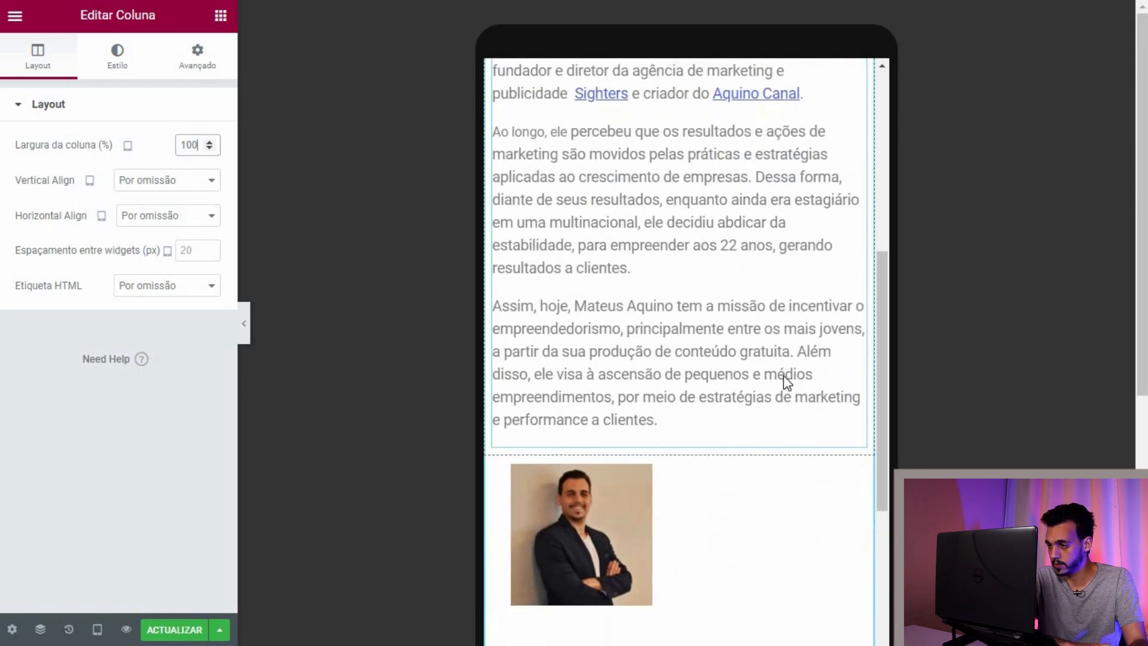
{"action": "mouse_move", "coordinate": [649, 312]}
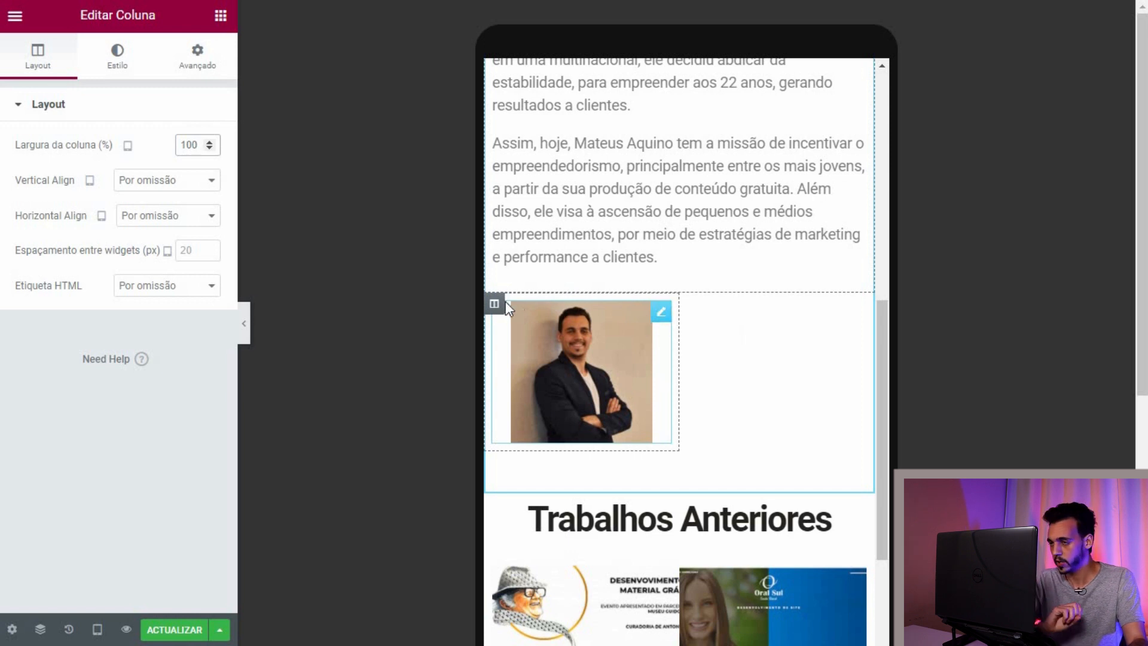
{"action": "key", "text": "BackSpace"}
{"action": "key", "text": "BackSpace"}
{"action": "key", "text": "BackSpace"}
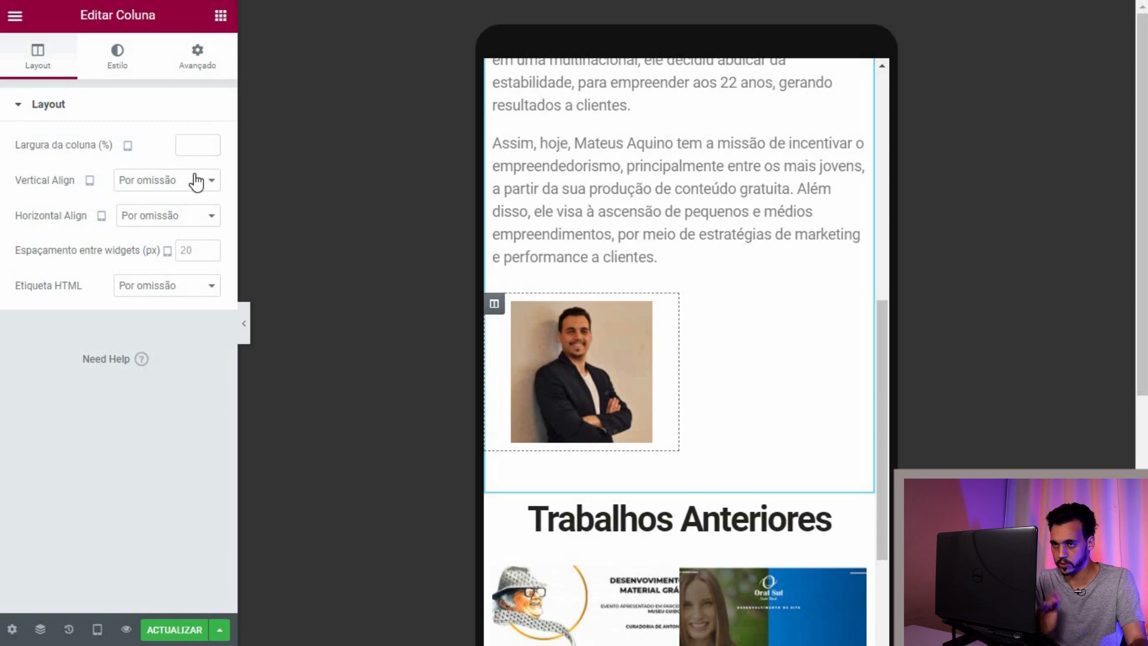
{"action": "type", "text": "100"}
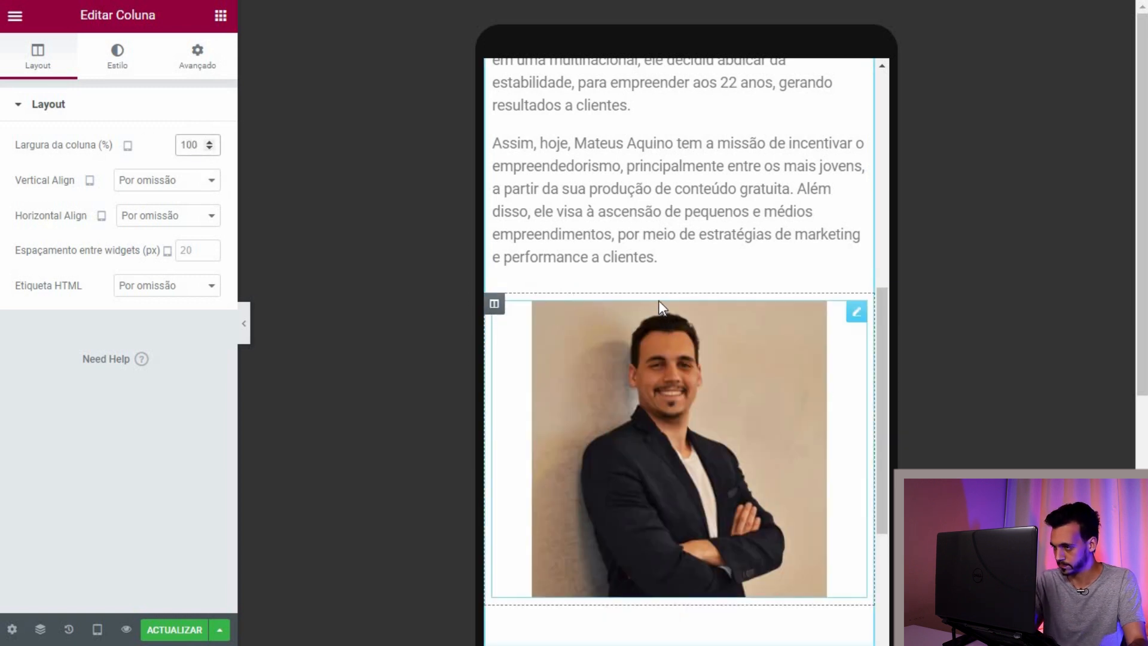
{"action": "scroll", "coordinate": [658, 300], "scroll_direction": "up", "scroll_amount": 10}
{"action": "scroll", "coordinate": [659, 300], "scroll_direction": "down", "scroll_amount": 3}
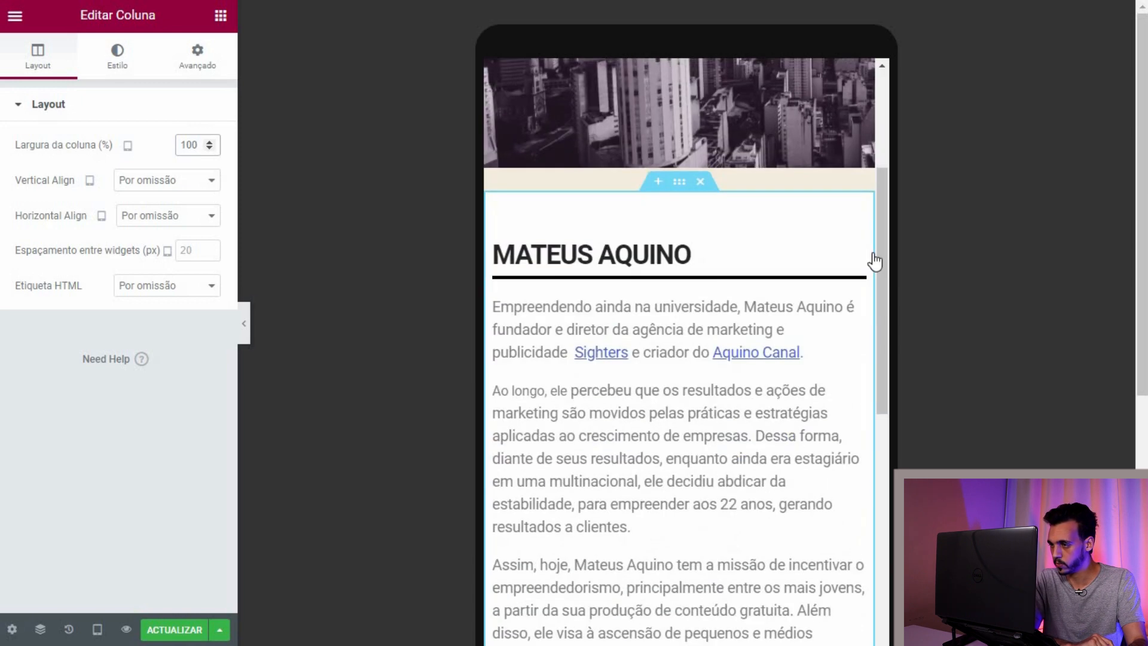
{"action": "left_click", "coordinate": [856, 251]}
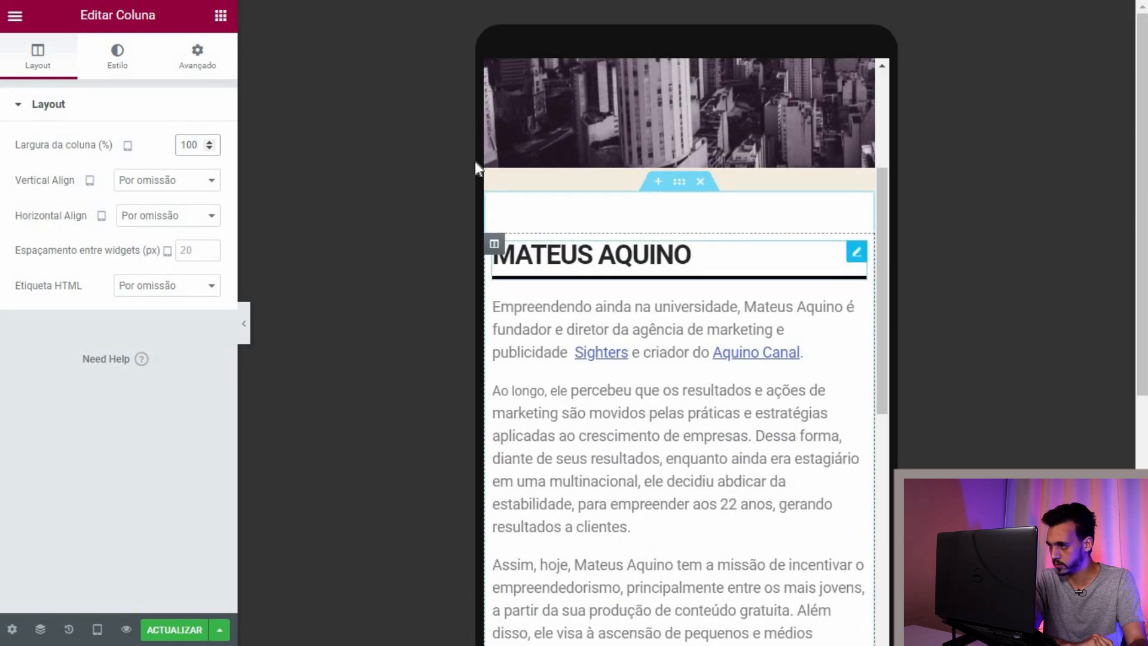
Step: Review the MATEUS AQUINO heading's settings, keeping its HTML tag as H2
{"action": "left_click", "coordinate": [117, 57]}
{"action": "left_click", "coordinate": [38, 57]}
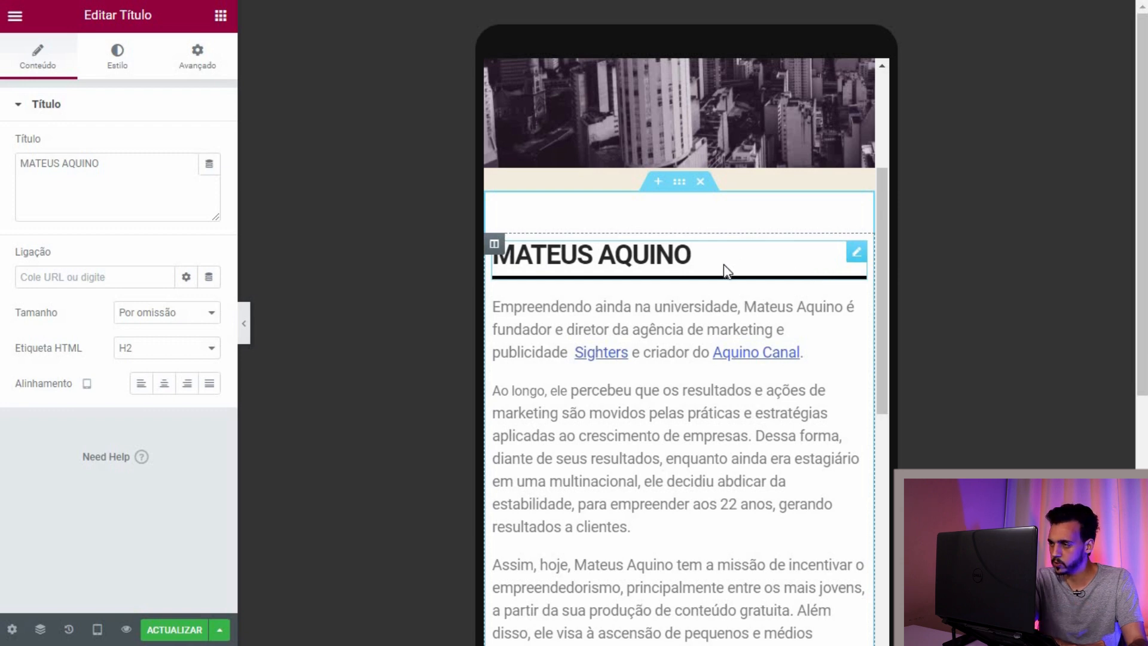
{"action": "scroll", "coordinate": [725, 270], "scroll_direction": "up", "scroll_amount": 3}
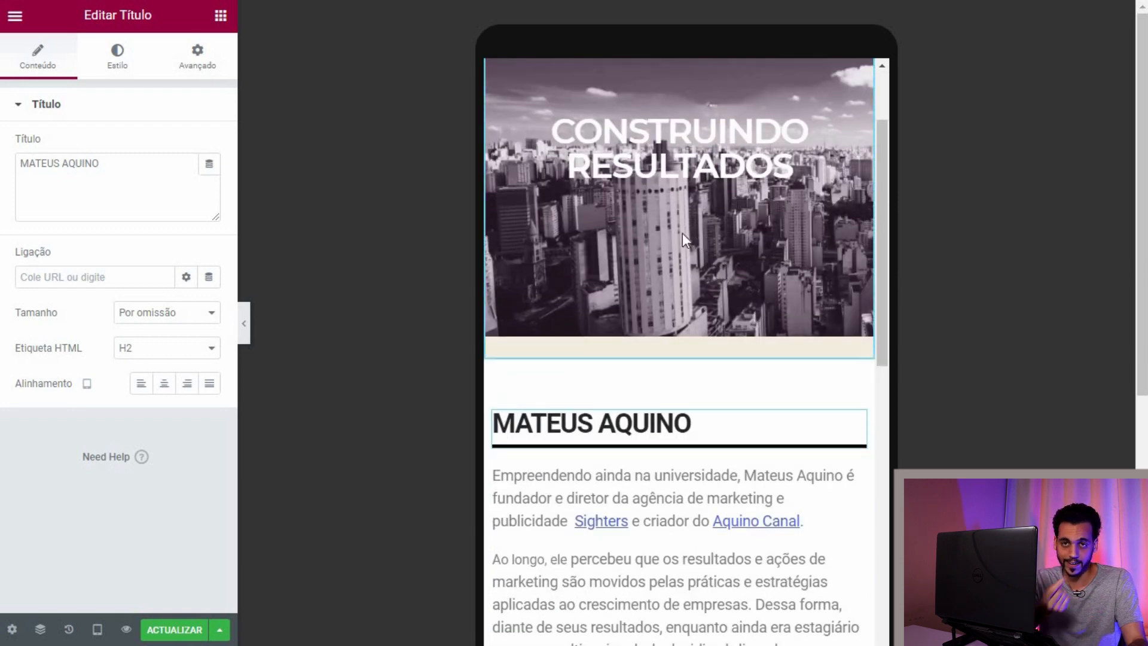
{"action": "scroll", "coordinate": [679, 235], "scroll_direction": "up", "scroll_amount": 3}
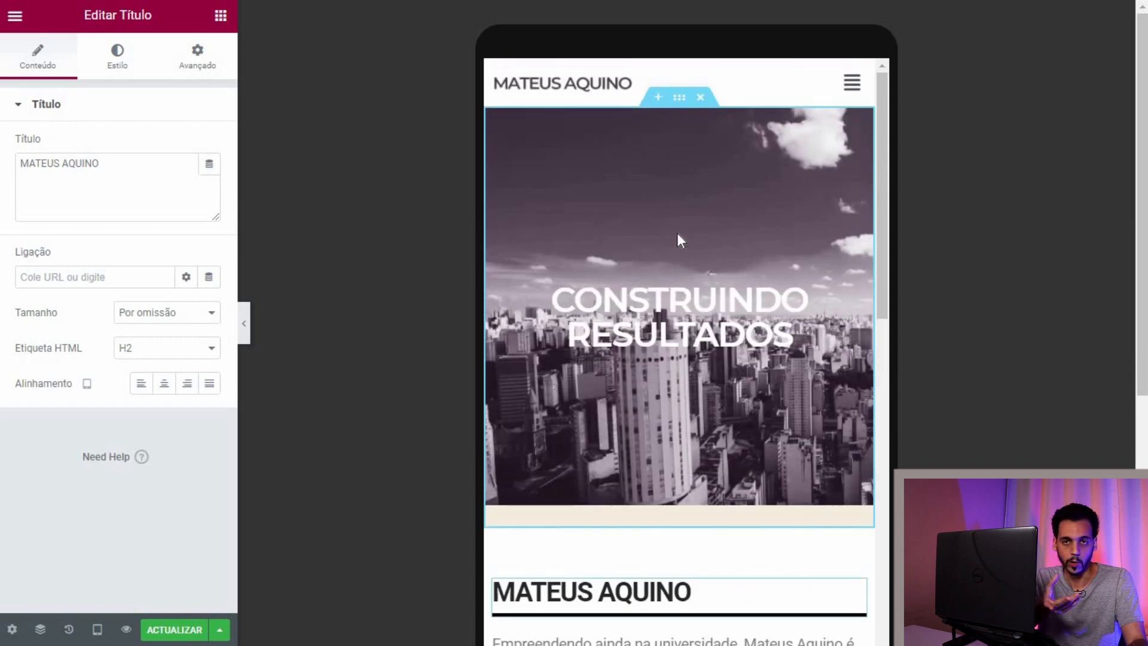
{"action": "scroll", "coordinate": [676, 239], "scroll_direction": "down", "scroll_amount": 6}
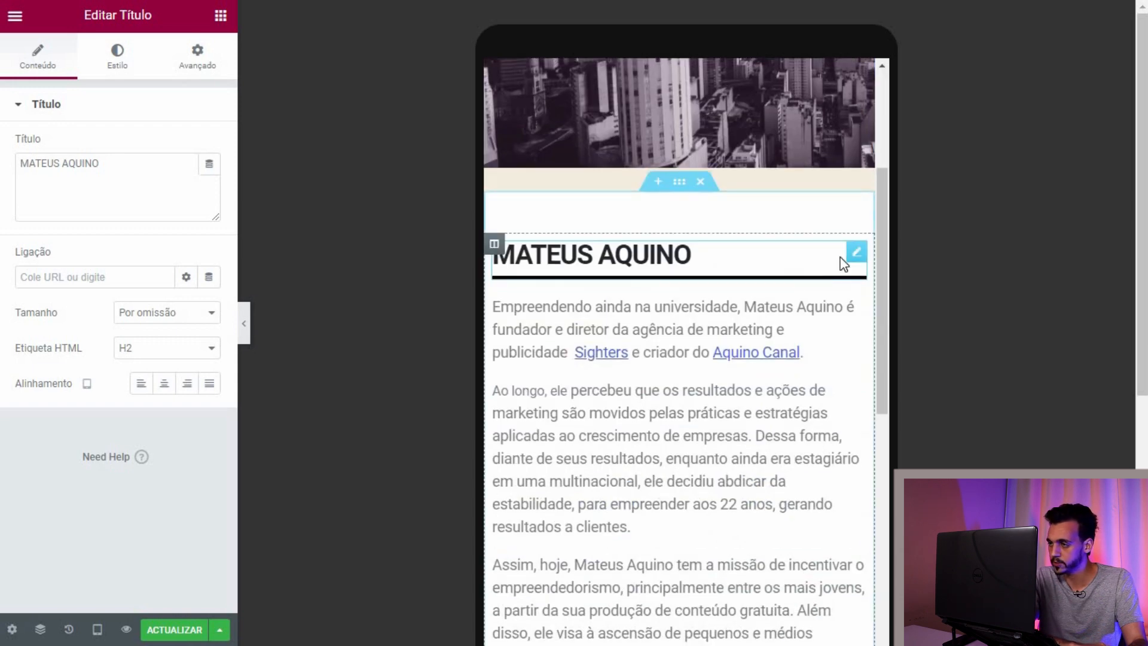
{"action": "left_click", "coordinate": [177, 357]}
{"action": "left_click", "coordinate": [174, 354]}
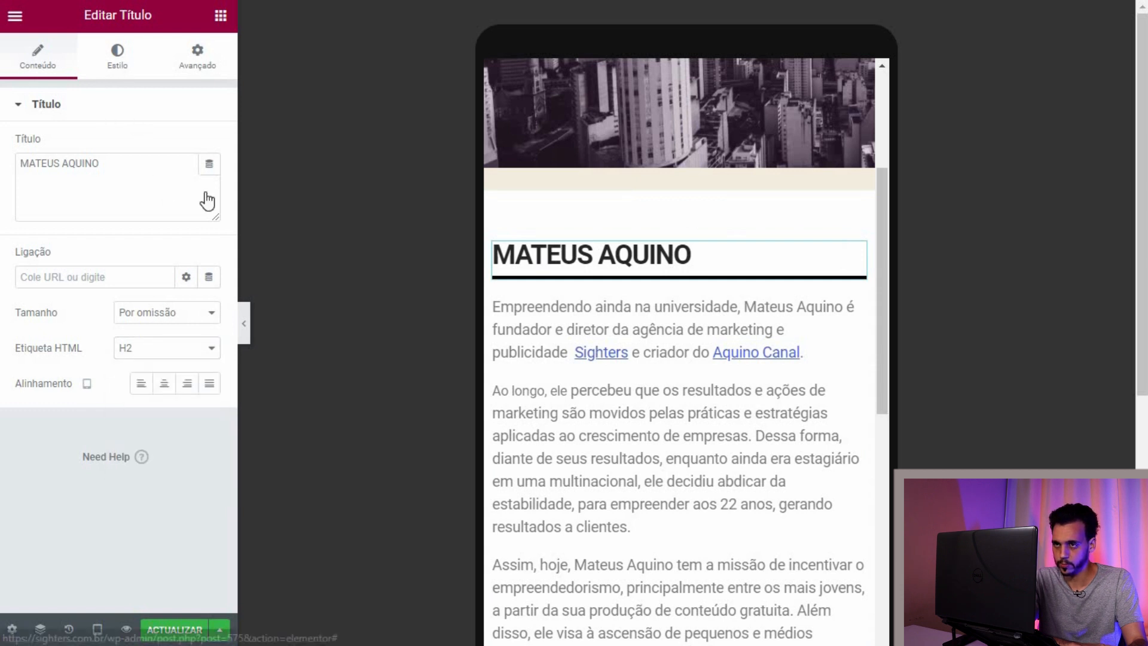
Step: Set the MATEUS AQUINO heading's font size to 36 px on mobile
{"action": "left_click", "coordinate": [124, 67]}
{"action": "left_click", "coordinate": [209, 180]}
{"action": "left_click_drag", "start_coordinate": [37, 326], "coordinate": [49, 328]}
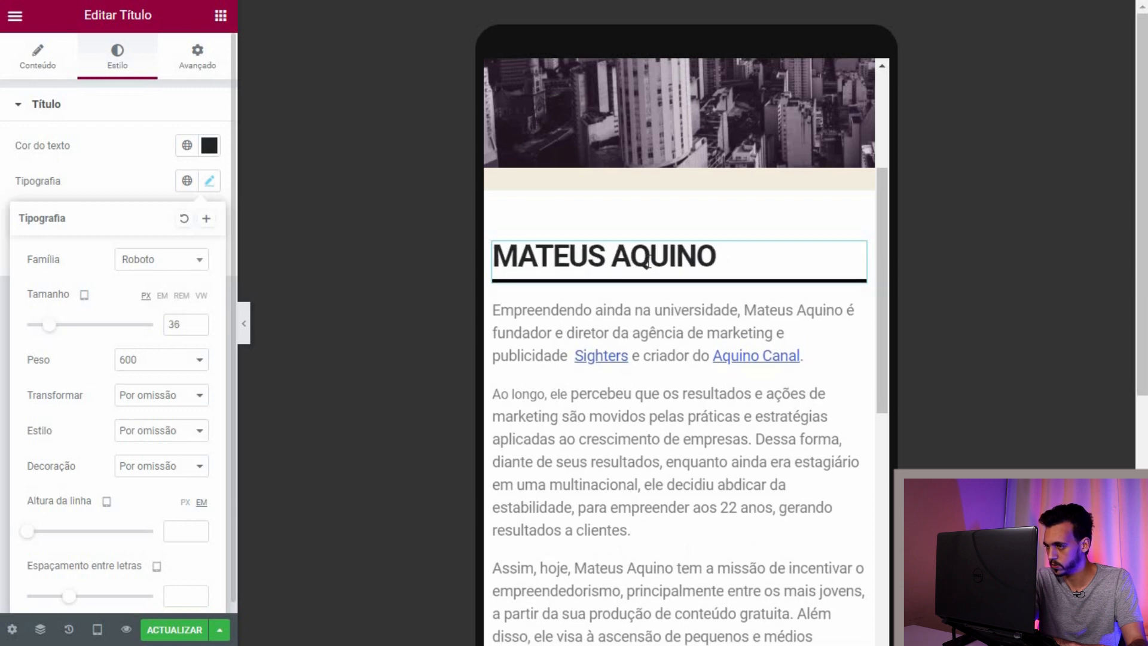
{"action": "scroll", "coordinate": [601, 244], "scroll_direction": "down", "scroll_amount": 5}
{"action": "scroll", "coordinate": [601, 244], "scroll_direction": "down", "scroll_amount": 6}
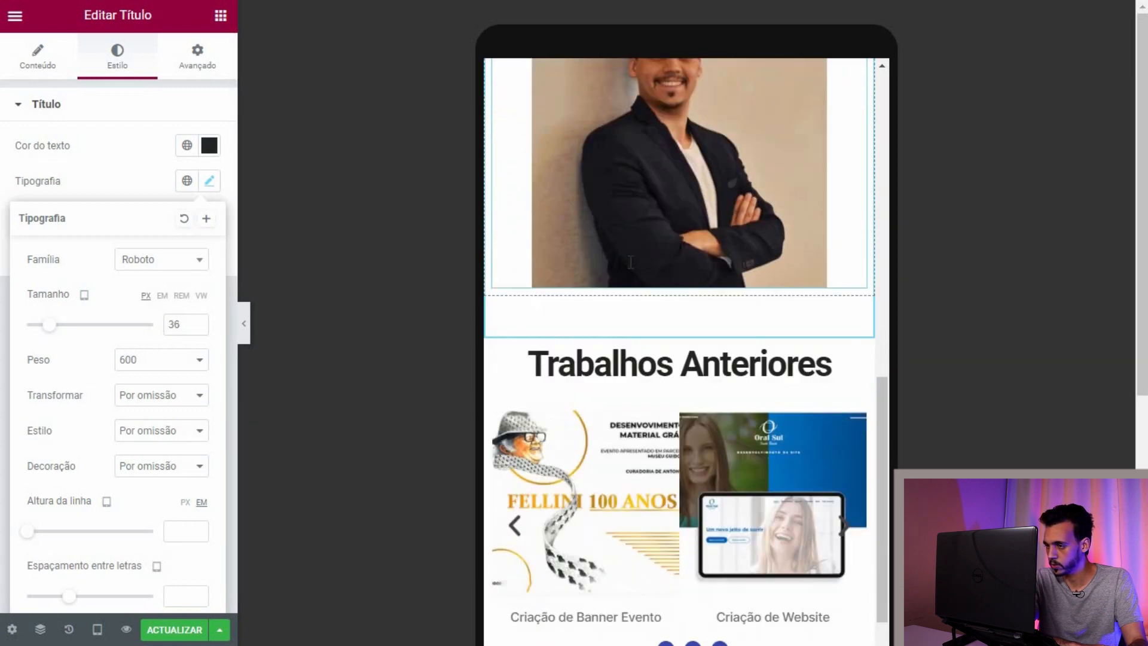
{"action": "scroll", "coordinate": [628, 255], "scroll_direction": "up", "scroll_amount": 12}
{"action": "scroll", "coordinate": [625, 247], "scroll_direction": "up", "scroll_amount": 5}
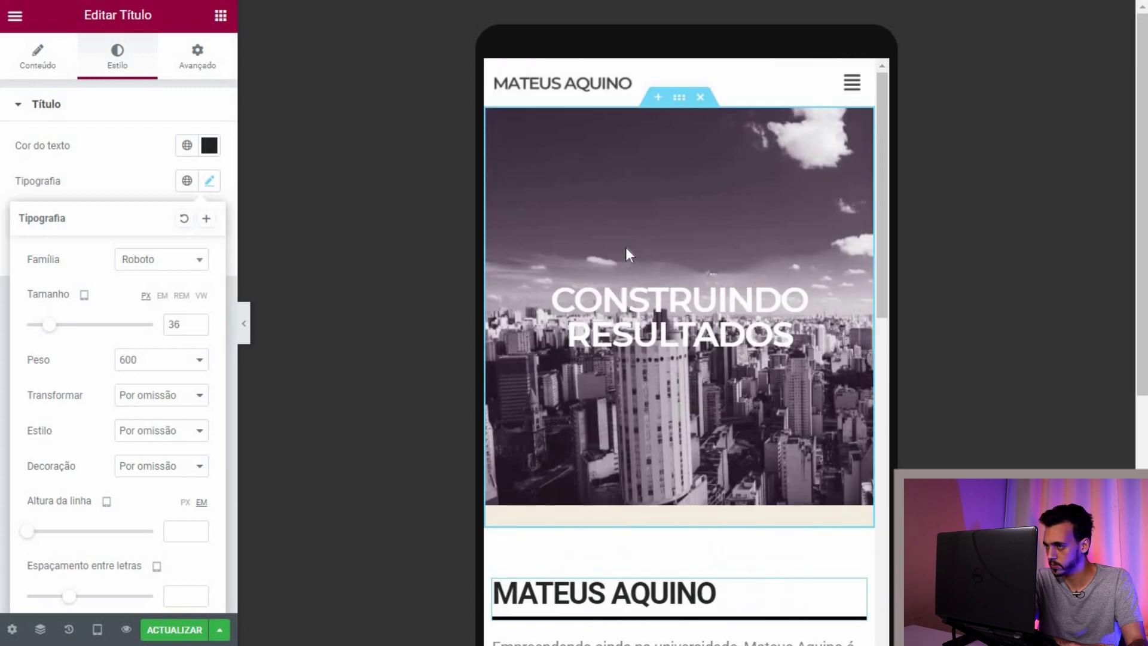
{"action": "scroll", "coordinate": [623, 245], "scroll_direction": "down", "scroll_amount": 12}
{"action": "scroll", "coordinate": [623, 245], "scroll_direction": "down", "scroll_amount": 11}
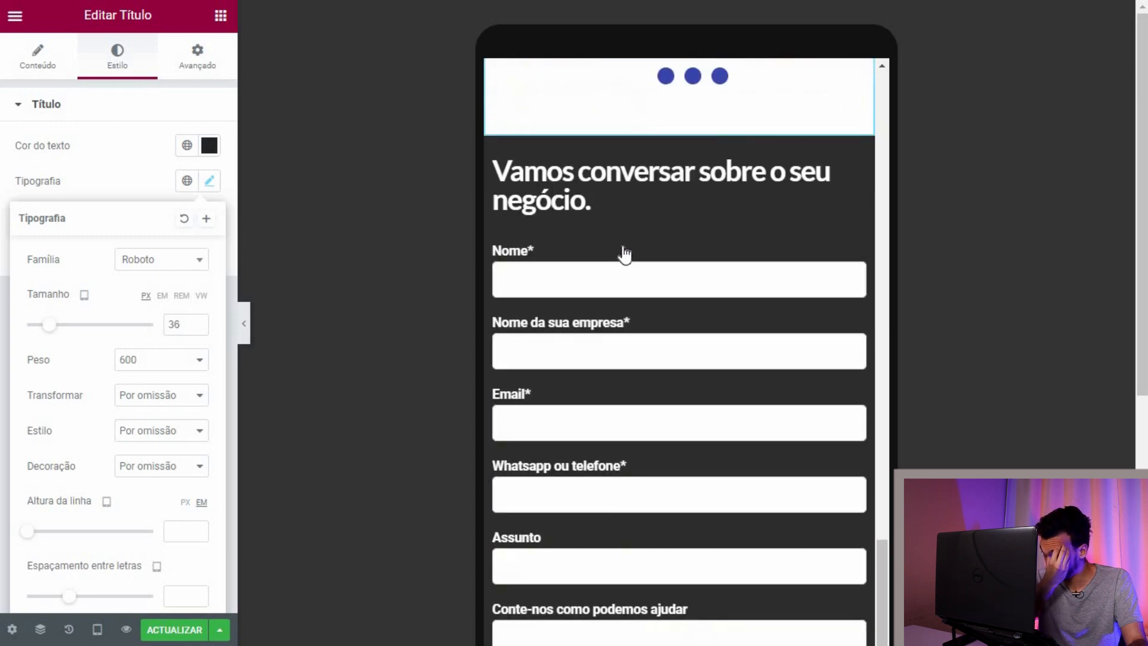
{"action": "scroll", "coordinate": [722, 425], "scroll_direction": "up", "scroll_amount": 7}
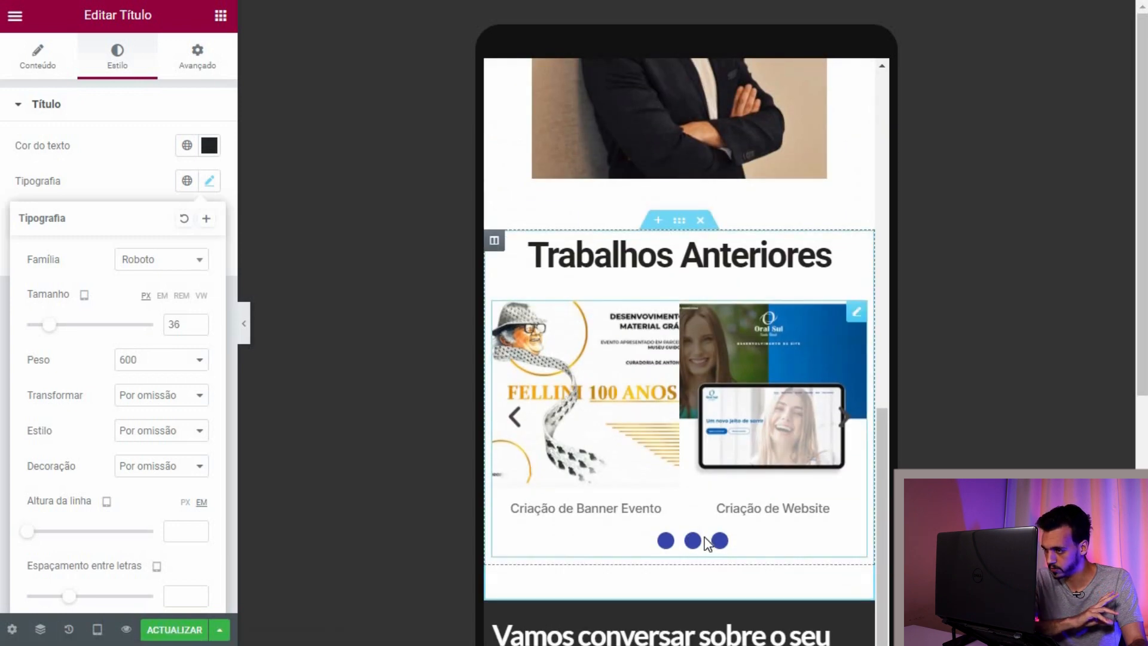
Step: Select the Trabalhos Anteriores carousel and scroll through the mobile preview
{"action": "left_click", "coordinate": [693, 542]}
{"action": "scroll", "coordinate": [658, 412], "scroll_direction": "down", "scroll_amount": 3}
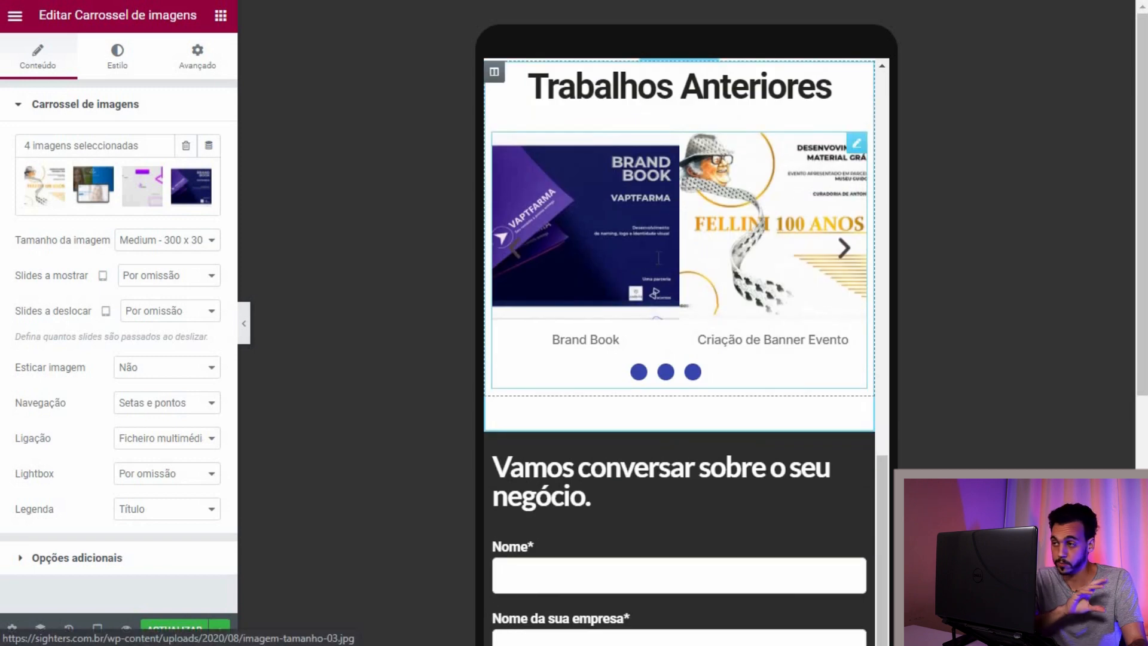
{"action": "scroll", "coordinate": [659, 257], "scroll_direction": "up", "scroll_amount": 3}
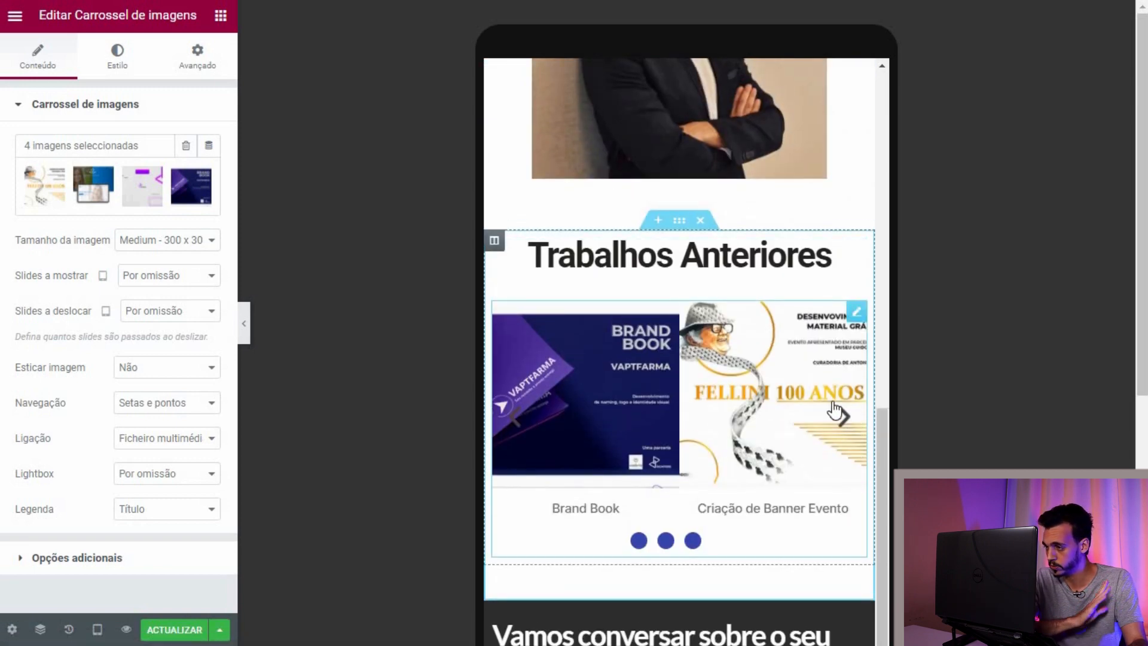
{"action": "scroll", "coordinate": [602, 320], "scroll_direction": "down", "scroll_amount": 7}
{"action": "scroll", "coordinate": [635, 322], "scroll_direction": "down", "scroll_amount": 7}
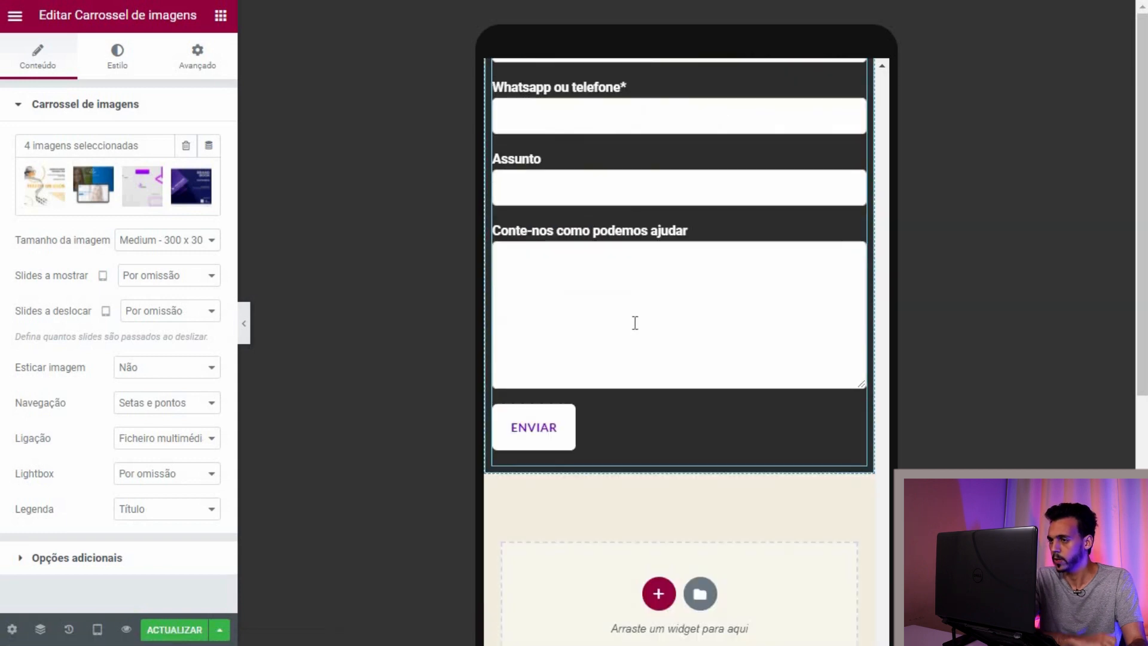
{"action": "scroll", "coordinate": [635, 323], "scroll_direction": "down", "scroll_amount": 8}
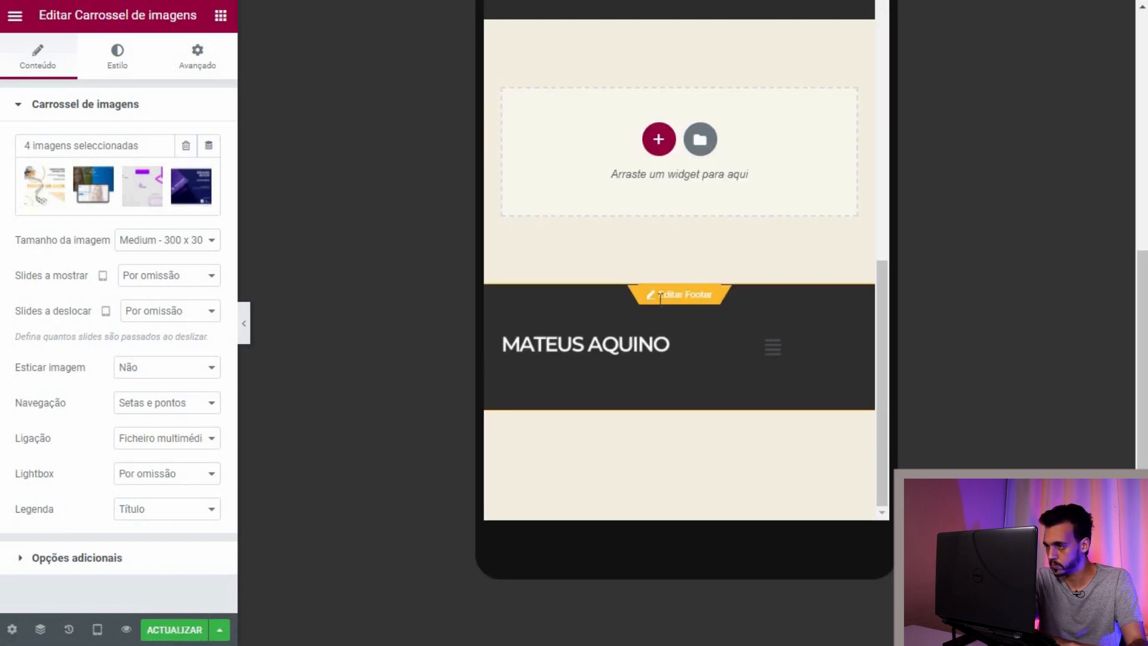
{"action": "scroll", "coordinate": [660, 297], "scroll_direction": "up", "scroll_amount": 20}
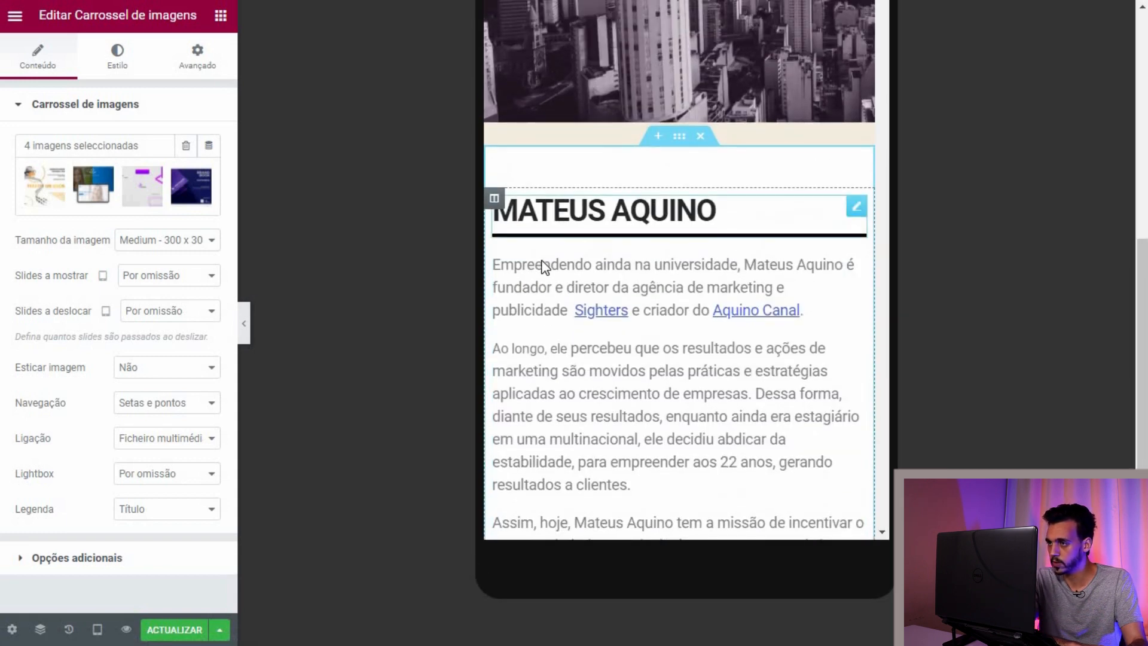
{"action": "scroll", "coordinate": [544, 267], "scroll_direction": "up", "scroll_amount": 8}
Step: Switch the preview to Mobile, open the site header for editing and save page changes
{"action": "left_click", "coordinate": [97, 629]}
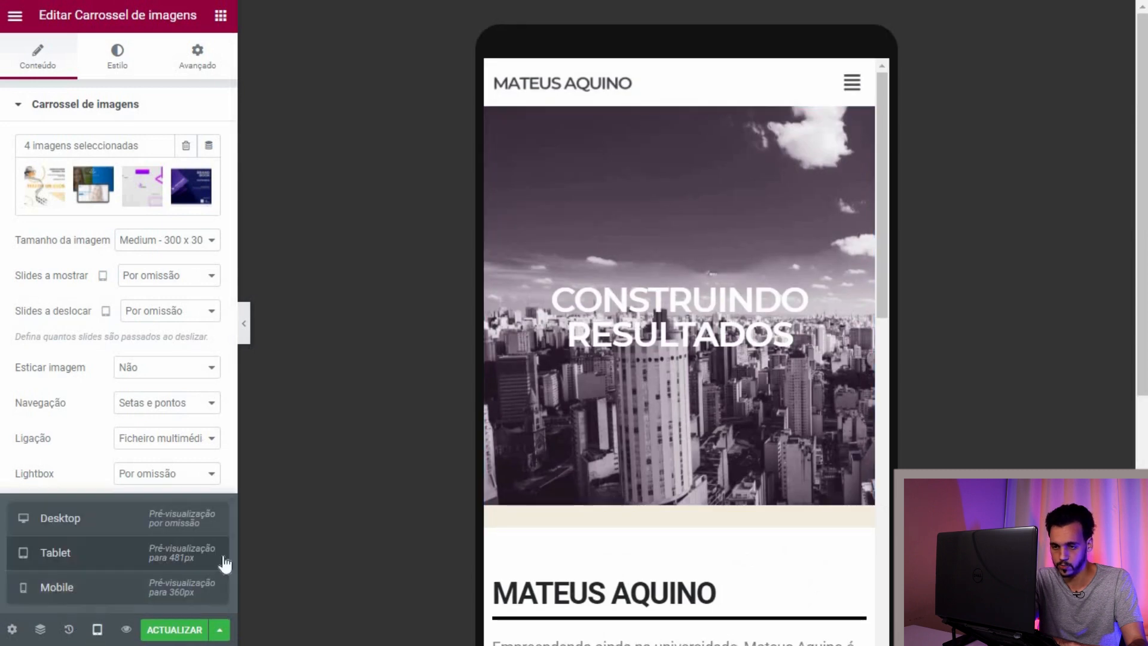
{"action": "left_click", "coordinate": [223, 585]}
{"action": "scroll", "coordinate": [658, 311], "scroll_direction": "down", "scroll_amount": 15}
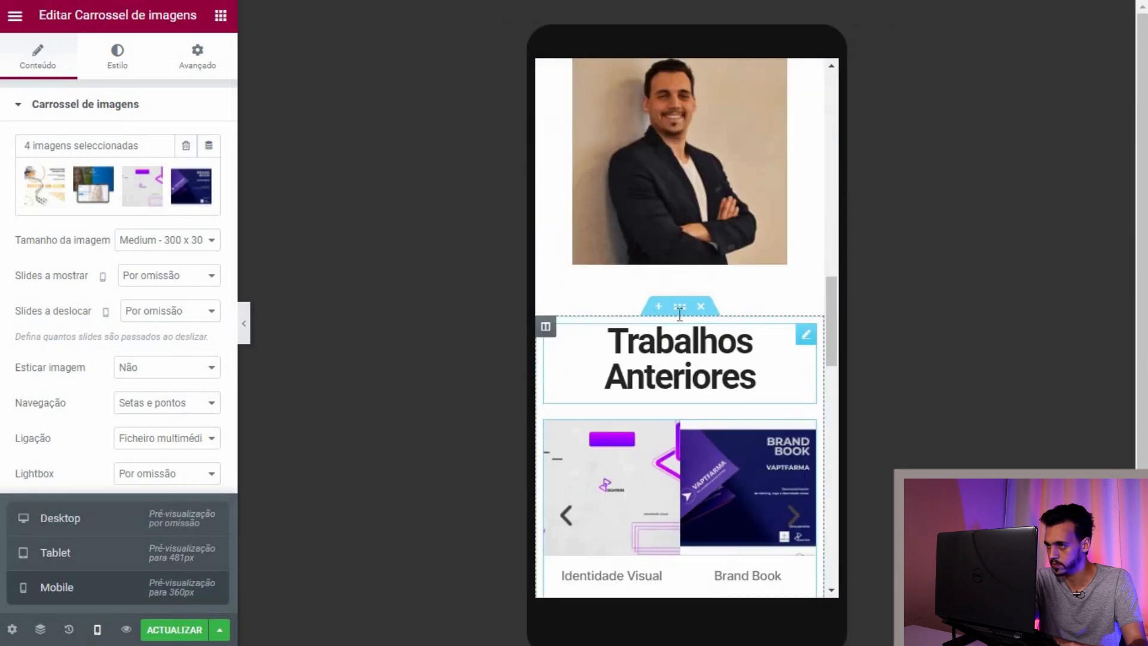
{"action": "scroll", "coordinate": [680, 314], "scroll_direction": "up", "scroll_amount": 15}
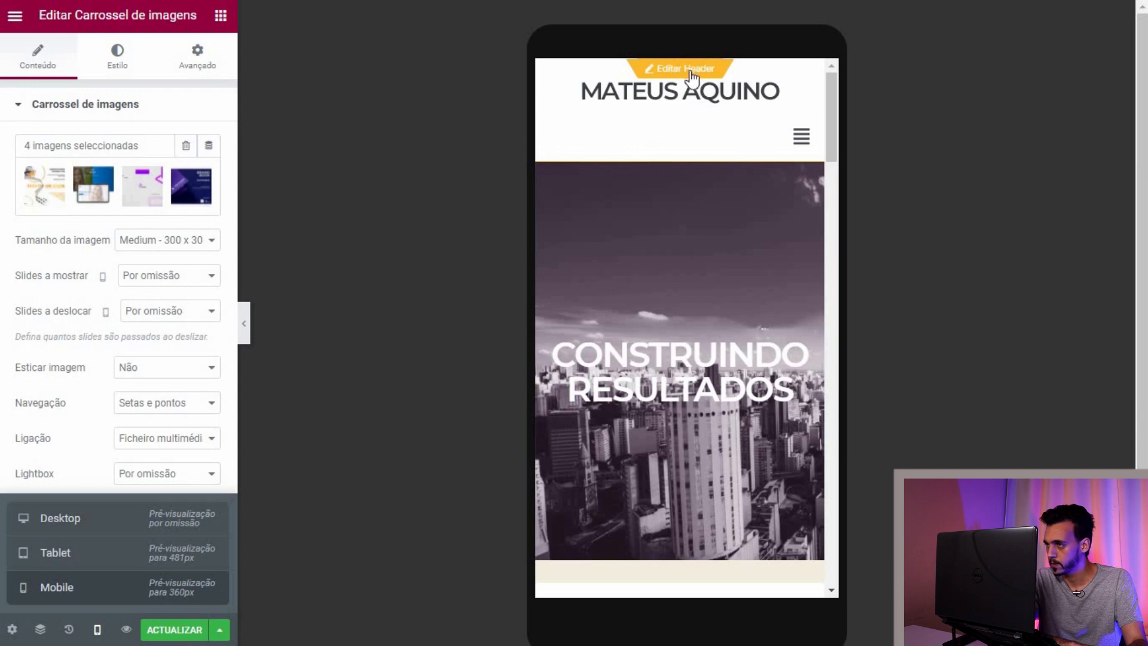
{"action": "left_click", "coordinate": [680, 95]}
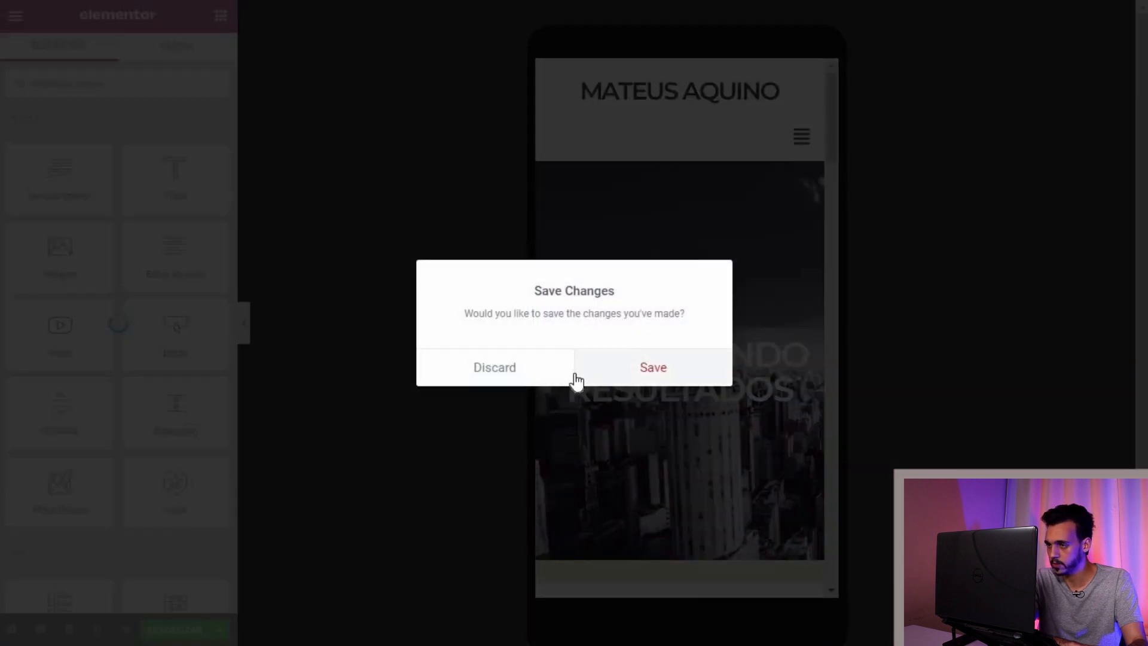
{"action": "left_click", "coordinate": [579, 379]}
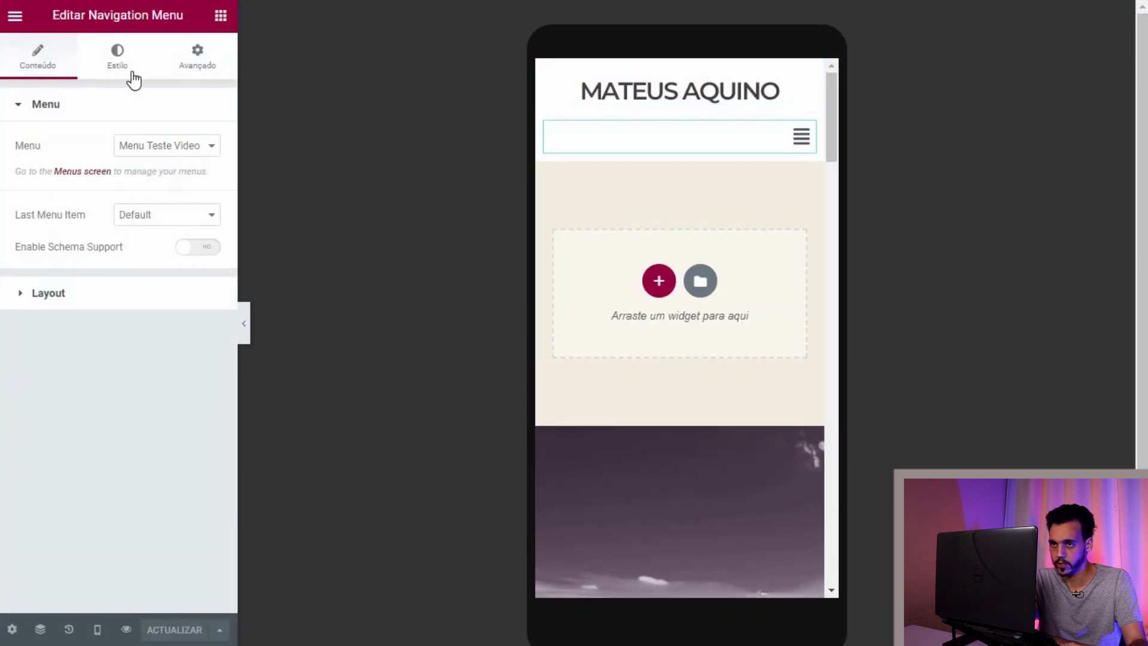
Step: Centre the navigation menu icon on small screens and save the changes
{"action": "left_click", "coordinate": [126, 60]}
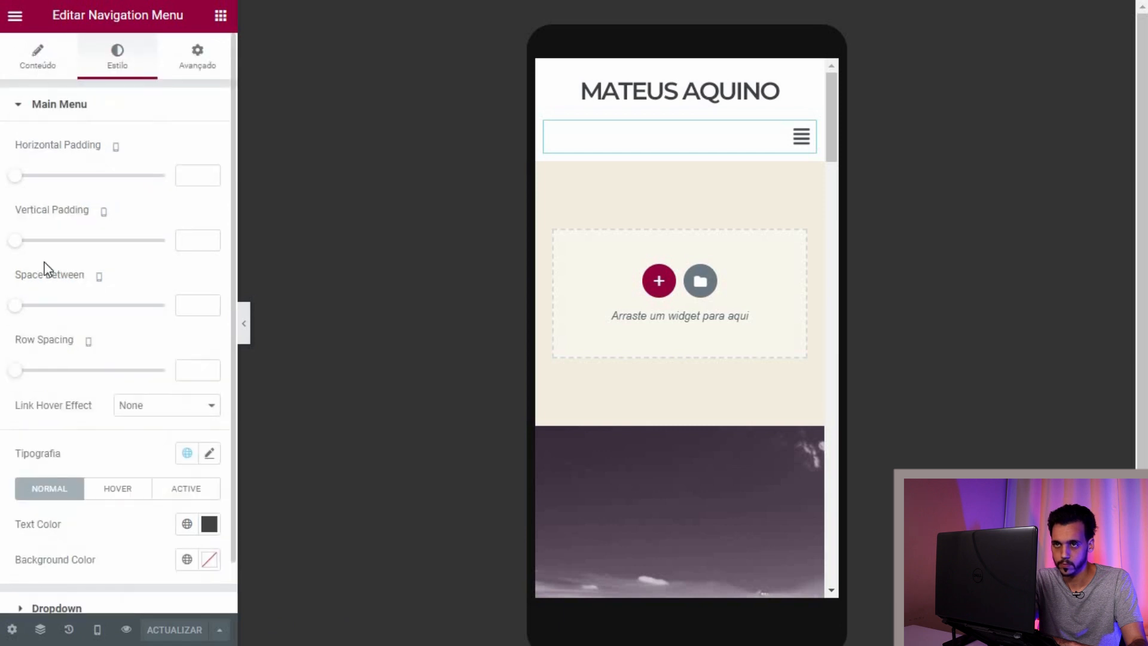
{"action": "left_click", "coordinate": [38, 58]}
{"action": "left_click", "coordinate": [34, 303]}
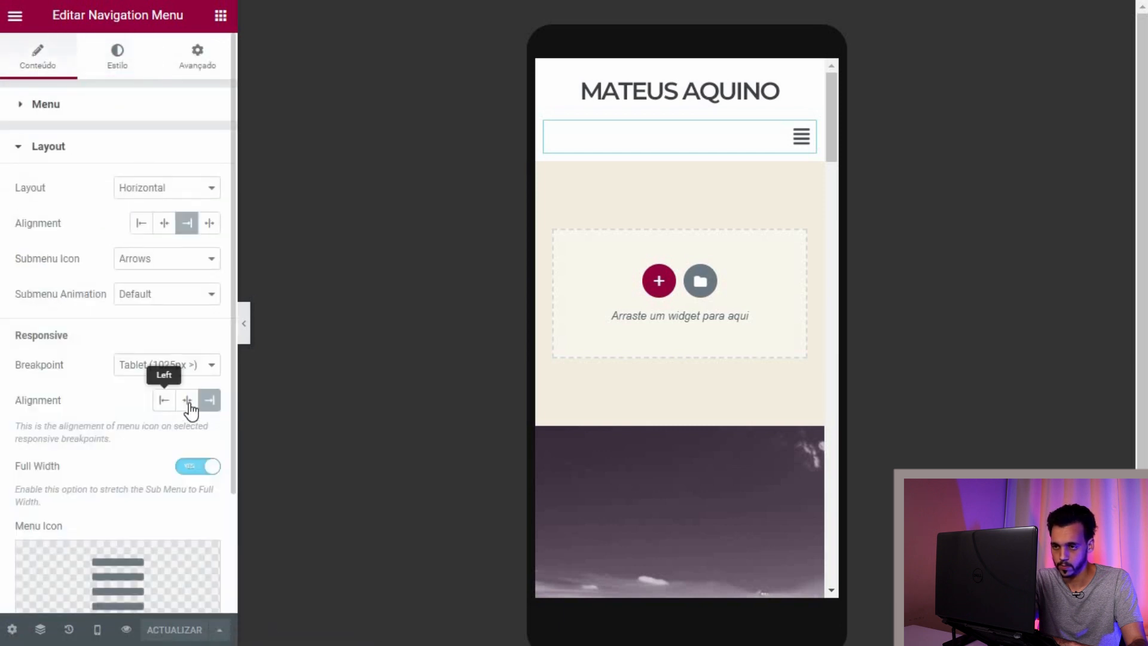
{"action": "left_click", "coordinate": [187, 402]}
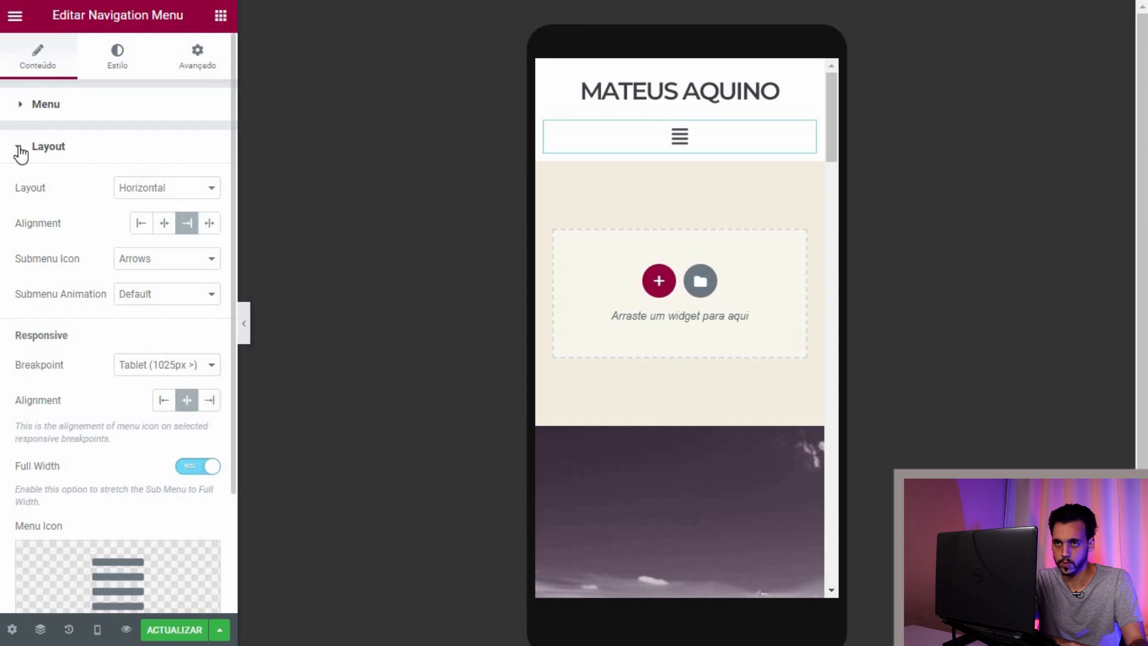
{"action": "left_click", "coordinate": [116, 64]}
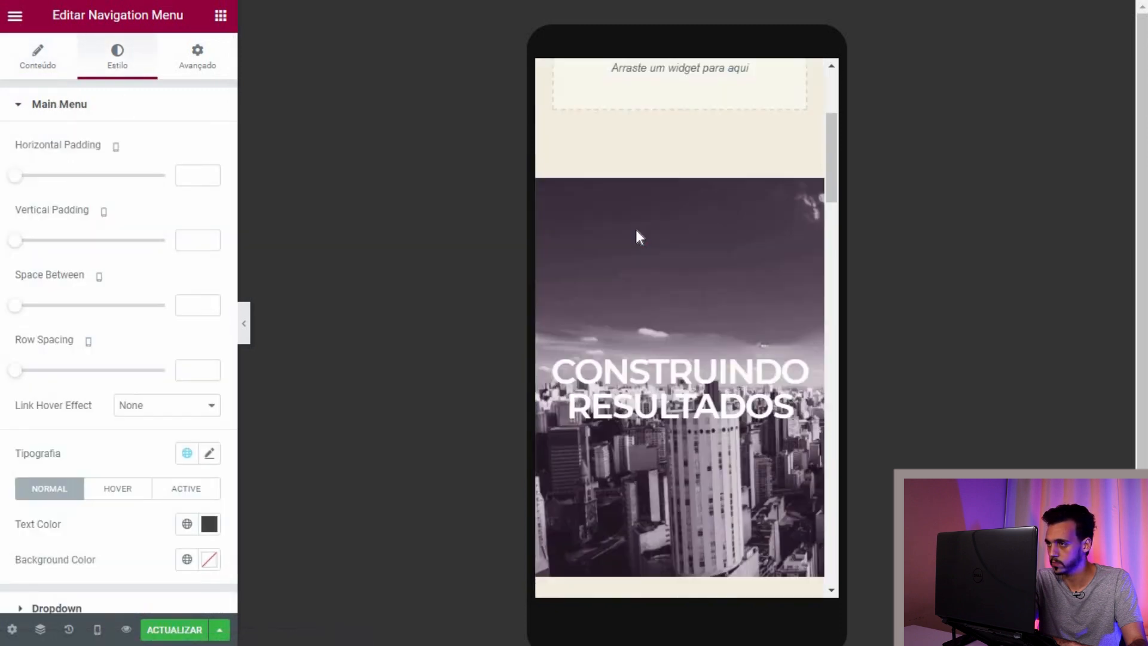
{"action": "left_click", "coordinate": [669, 441]}
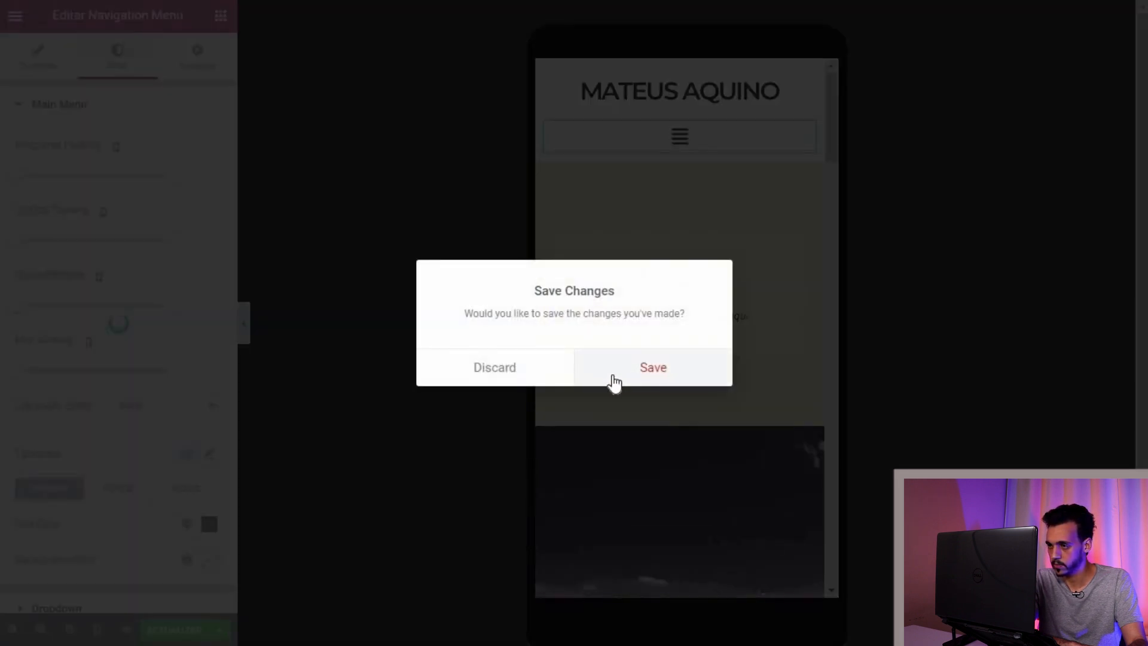
{"action": "left_click", "coordinate": [614, 378]}
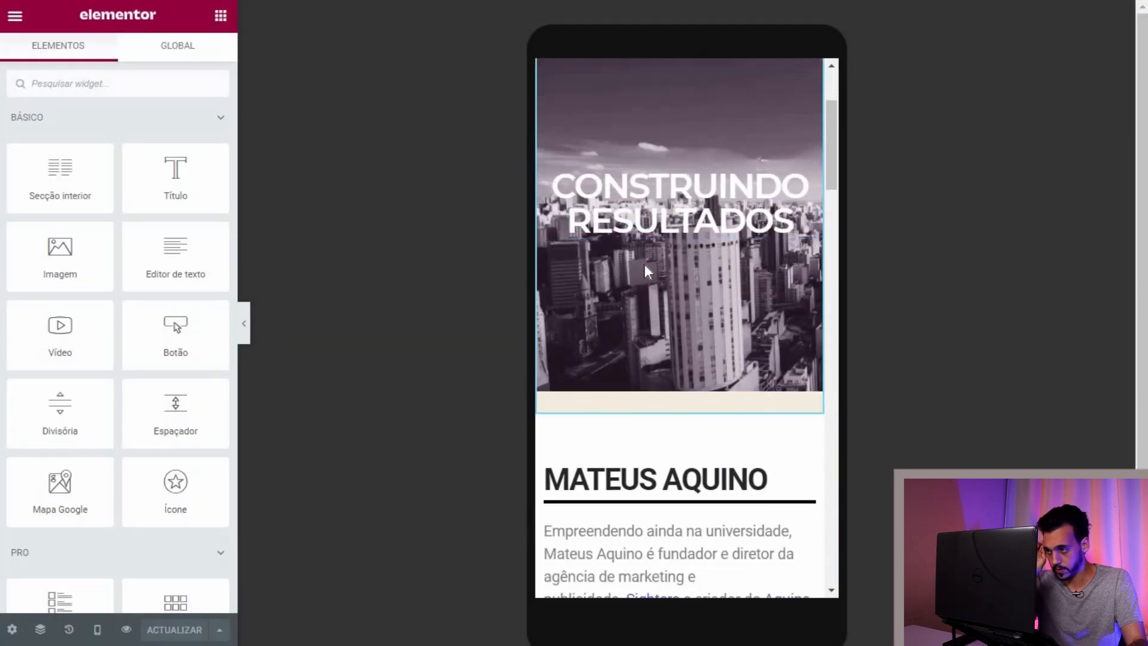
Step: Justify the bio text's alignment in the mobile layout
{"action": "scroll", "coordinate": [644, 264], "scroll_direction": "down", "scroll_amount": 10}
{"action": "scroll", "coordinate": [644, 263], "scroll_direction": "up", "scroll_amount": 7}
{"action": "left_click", "coordinate": [801, 279]}
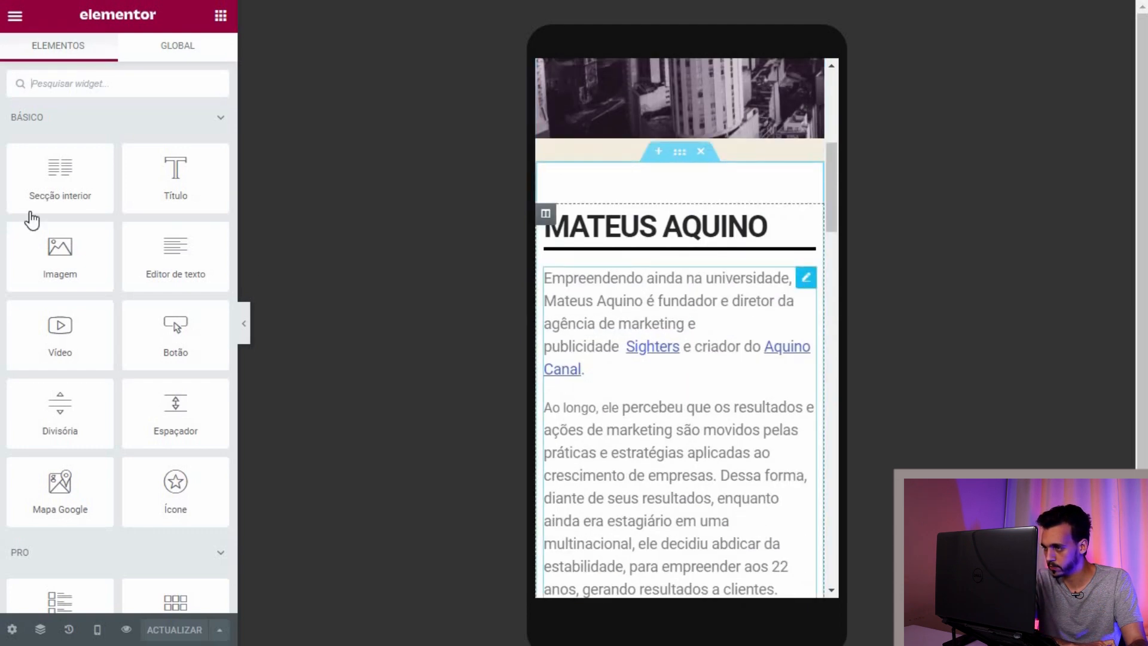
{"action": "left_click", "coordinate": [125, 76]}
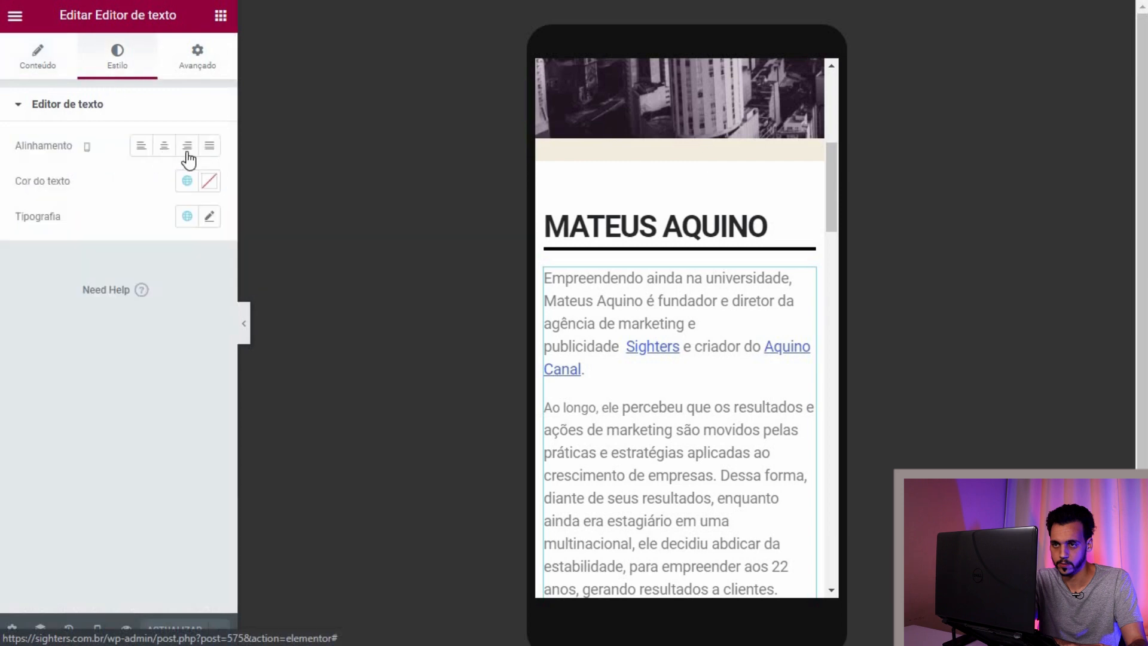
{"action": "left_click", "coordinate": [210, 146]}
{"action": "scroll", "coordinate": [674, 344], "scroll_direction": "down", "scroll_amount": 10}
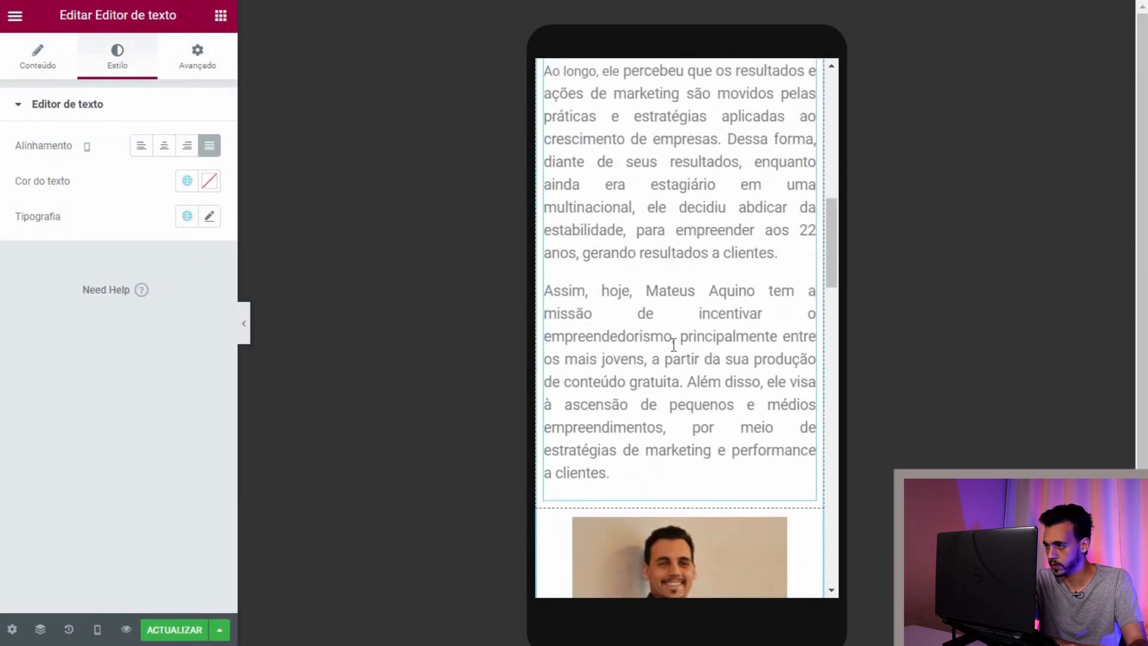
{"action": "scroll", "coordinate": [759, 436], "scroll_direction": "up", "scroll_amount": 5}
{"action": "scroll", "coordinate": [748, 371], "scroll_direction": "up", "scroll_amount": 8}
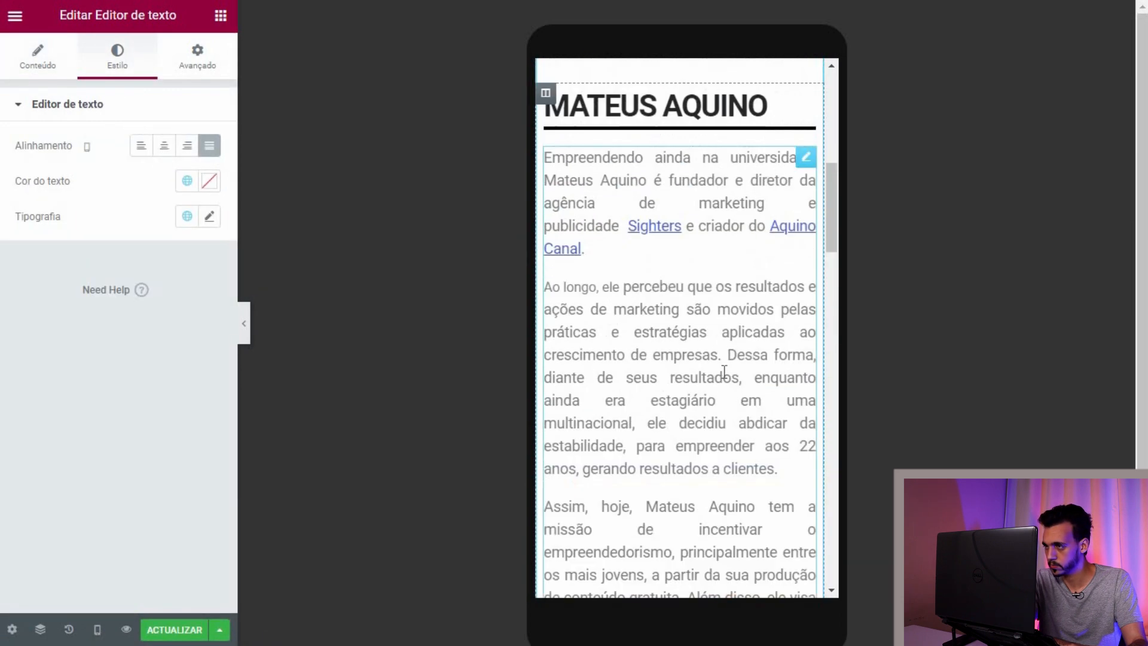
{"action": "scroll", "coordinate": [724, 353], "scroll_direction": "down", "scroll_amount": 4}
{"action": "scroll", "coordinate": [723, 348], "scroll_direction": "up", "scroll_amount": 4}
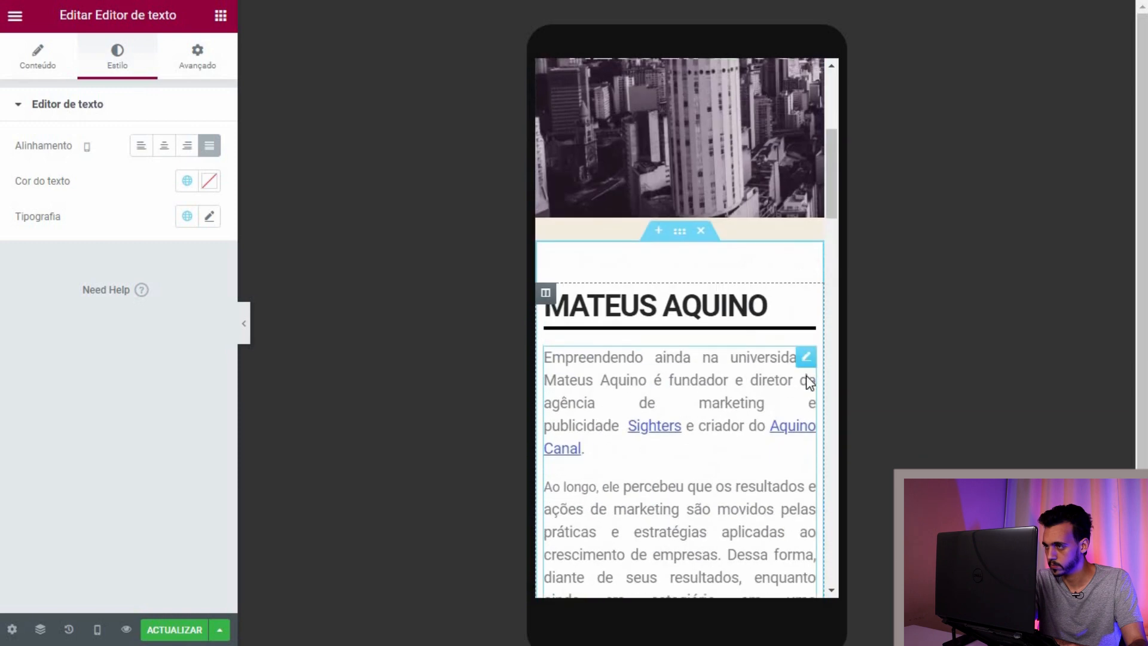
Step: Set the bio text's typography size to 16 px
{"action": "left_click", "coordinate": [59, 76]}
{"action": "left_click", "coordinate": [117, 56]}
{"action": "left_click", "coordinate": [209, 216]}
{"action": "left_click", "coordinate": [36, 361]}
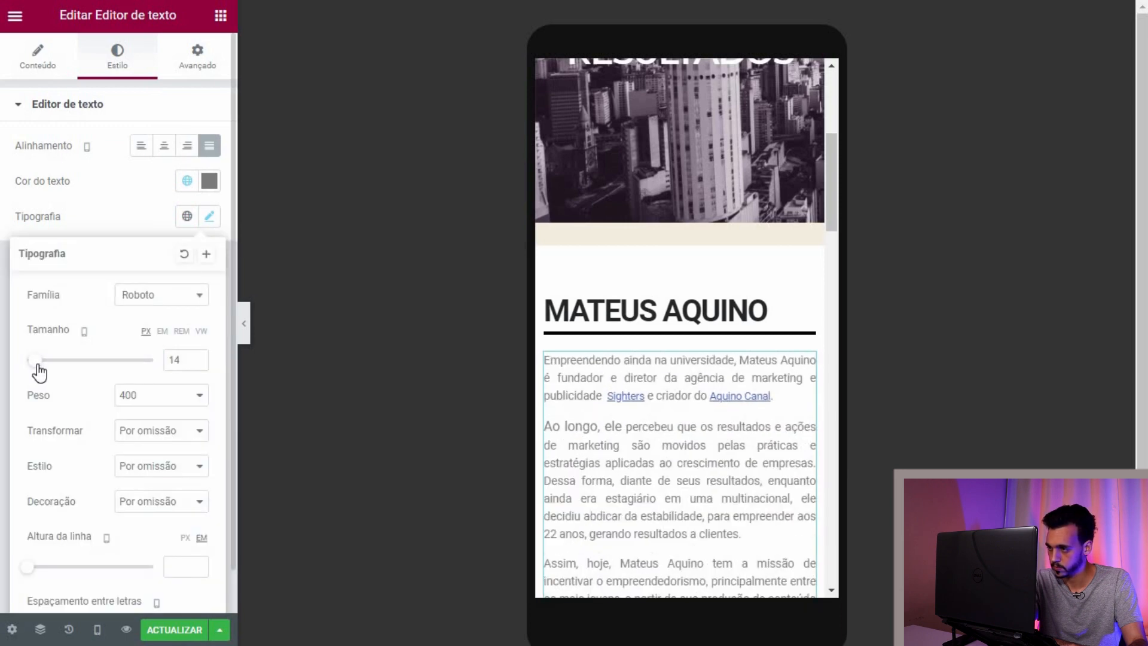
{"action": "scroll", "coordinate": [610, 331], "scroll_direction": "down", "scroll_amount": 8}
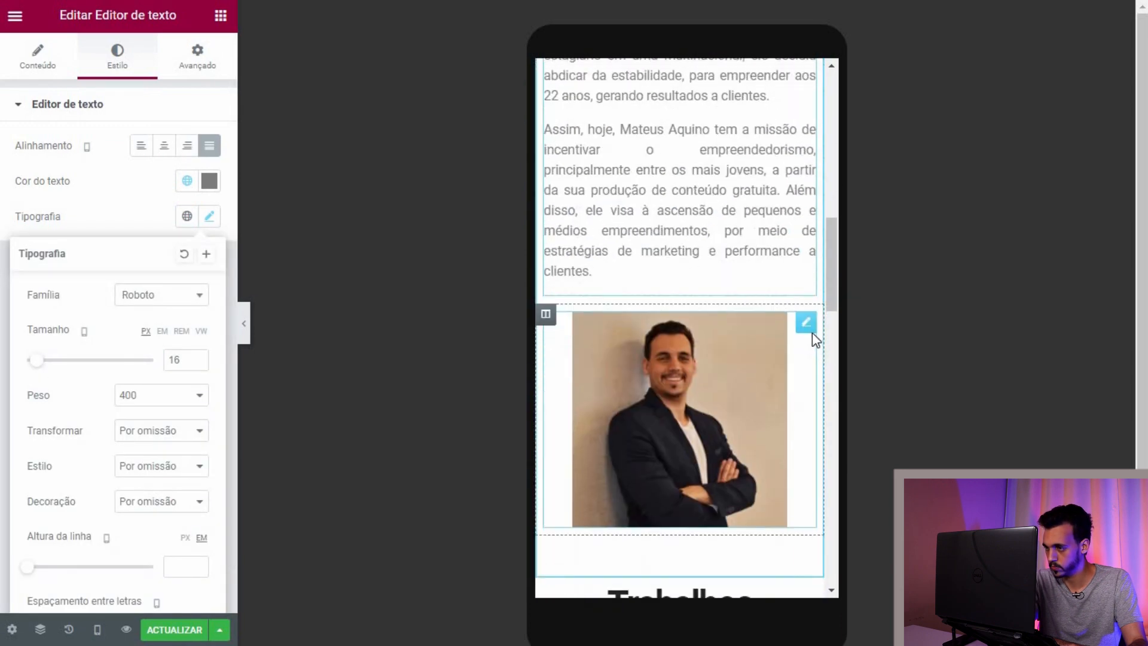
{"action": "scroll", "coordinate": [645, 289], "scroll_direction": "down", "scroll_amount": 4}
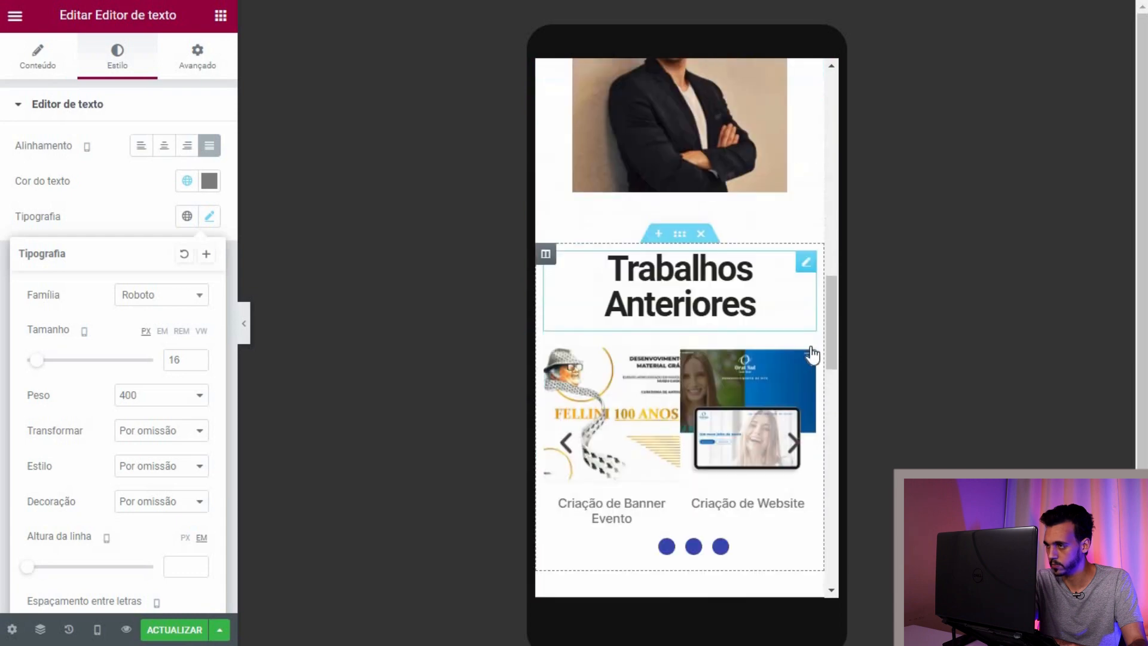
{"action": "scroll", "coordinate": [808, 350], "scroll_direction": "up", "scroll_amount": 1}
{"action": "left_click", "coordinate": [806, 340]}
Step: Set the Trabalhos Anteriores heading's mobile typography size to 33 px so it fits one line
{"action": "left_click", "coordinate": [117, 55]}
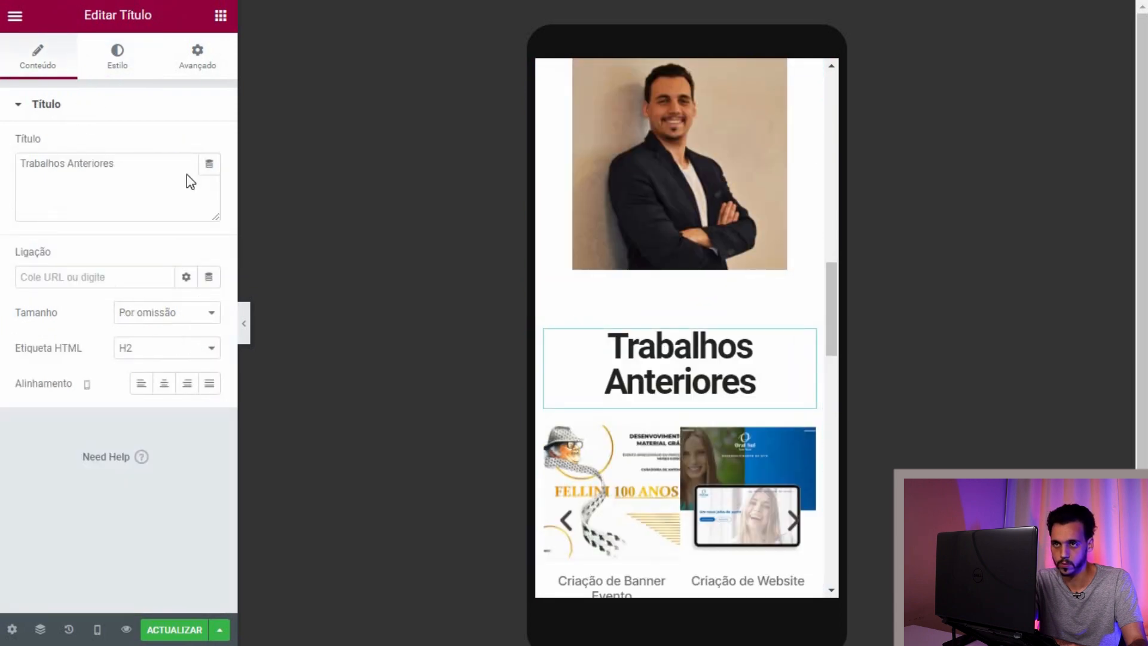
{"action": "left_click", "coordinate": [208, 181]}
{"action": "left_click_drag", "start_coordinate": [26, 327], "coordinate": [46, 330]}
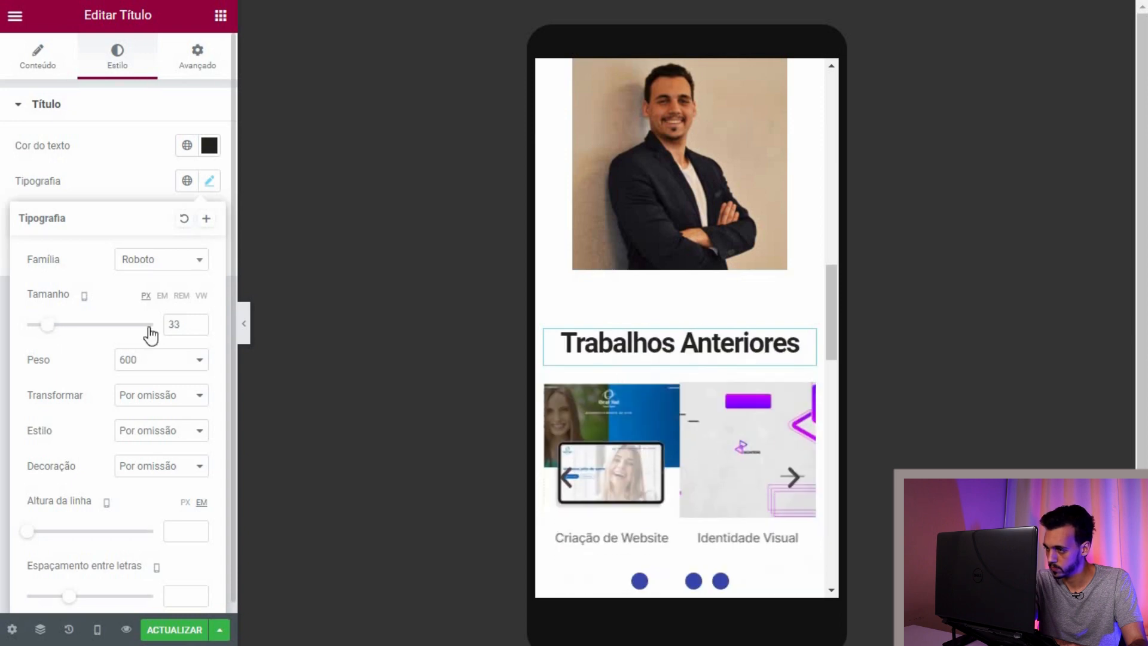
{"action": "scroll", "coordinate": [604, 273], "scroll_direction": "up", "scroll_amount": 8}
{"action": "scroll", "coordinate": [606, 271], "scroll_direction": "up", "scroll_amount": 5}
{"action": "scroll", "coordinate": [628, 269], "scroll_direction": "down", "scroll_amount": 15}
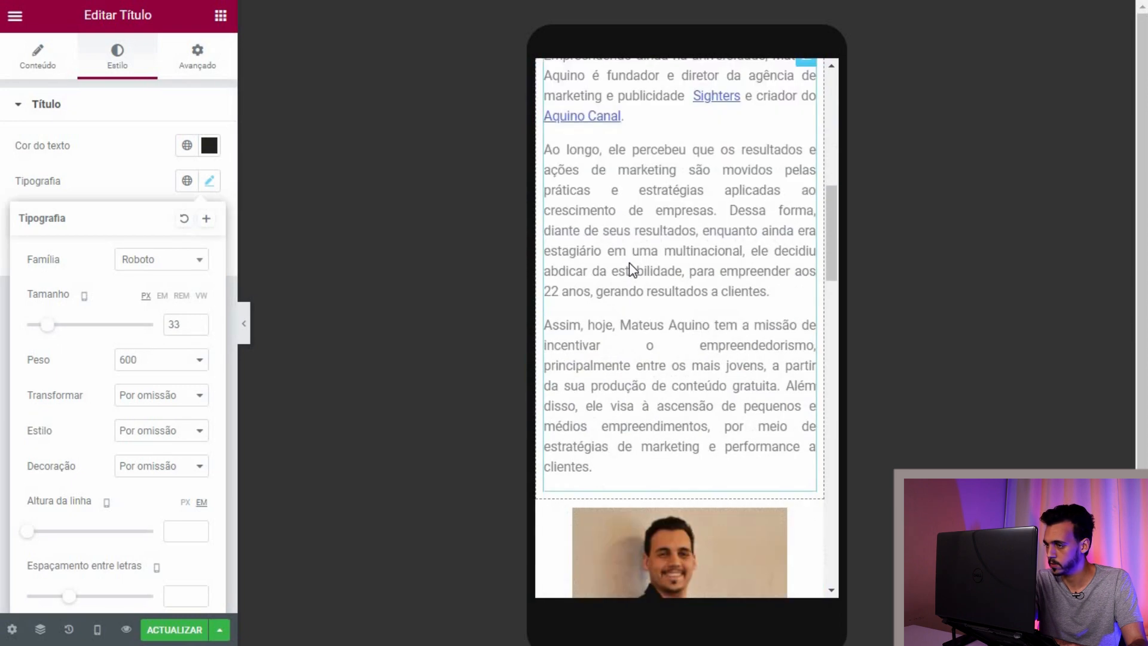
{"action": "scroll", "coordinate": [623, 263], "scroll_direction": "up", "scroll_amount": 2}
{"action": "scroll", "coordinate": [646, 288], "scroll_direction": "up", "scroll_amount": 2}
{"action": "scroll", "coordinate": [652, 335], "scroll_direction": "down", "scroll_amount": 12}
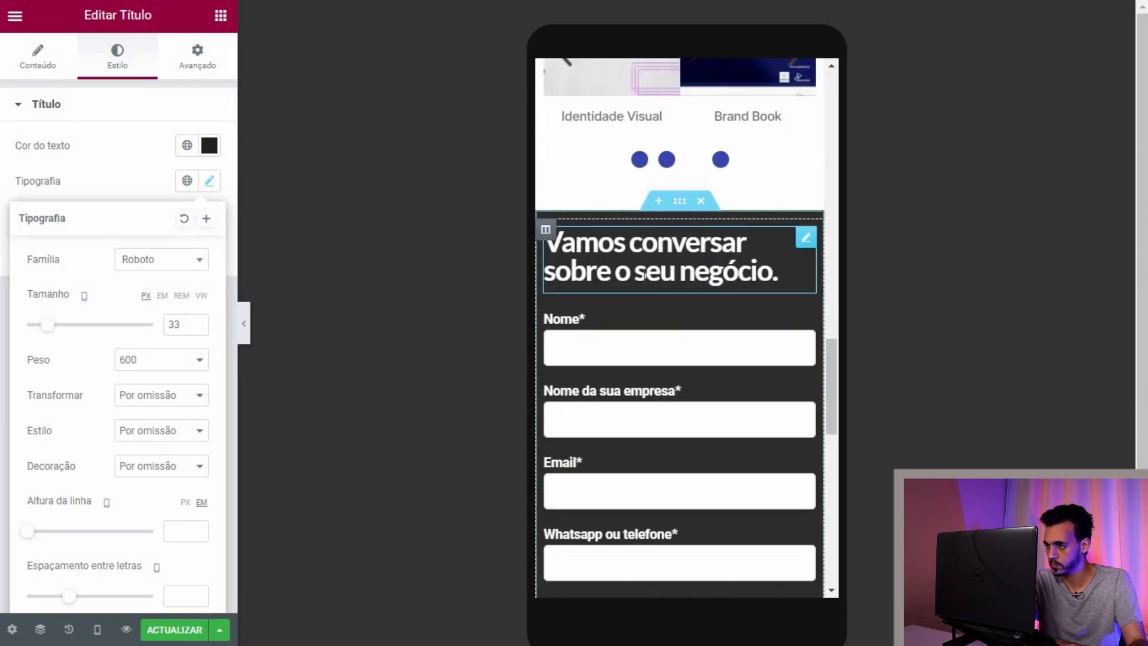
{"action": "scroll", "coordinate": [641, 339], "scroll_direction": "up", "scroll_amount": 15}
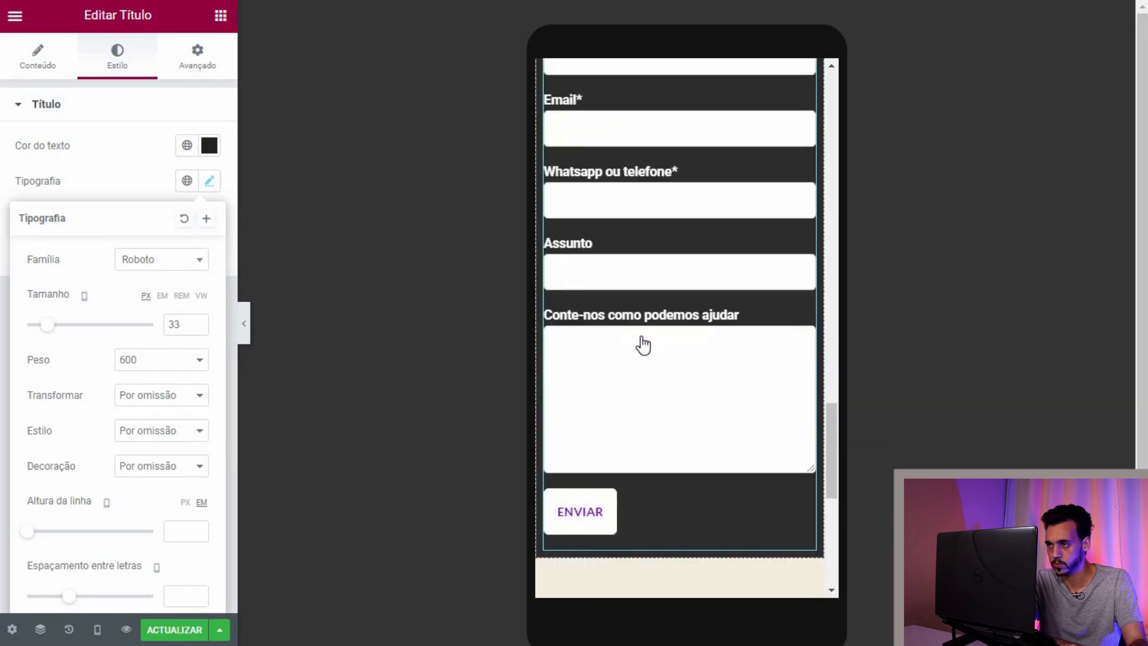
{"action": "scroll", "coordinate": [636, 339], "scroll_direction": "up", "scroll_amount": 5}
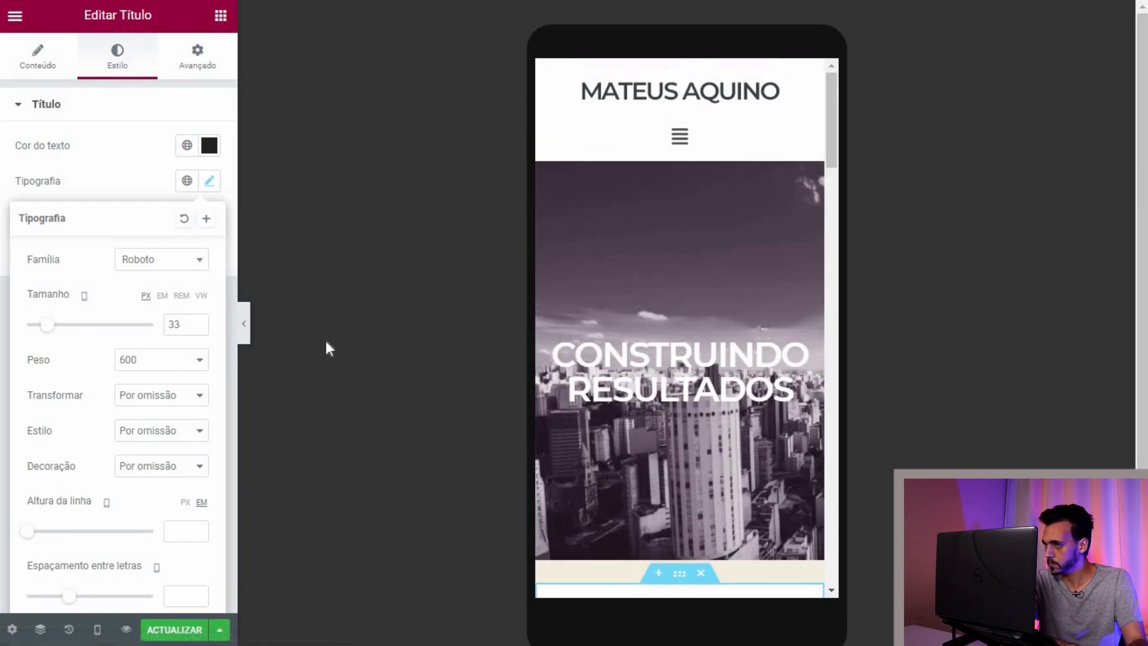
Step: Hide the editing panel to preview the page, restore it, and bring up the device options
{"action": "left_click", "coordinate": [244, 316]}
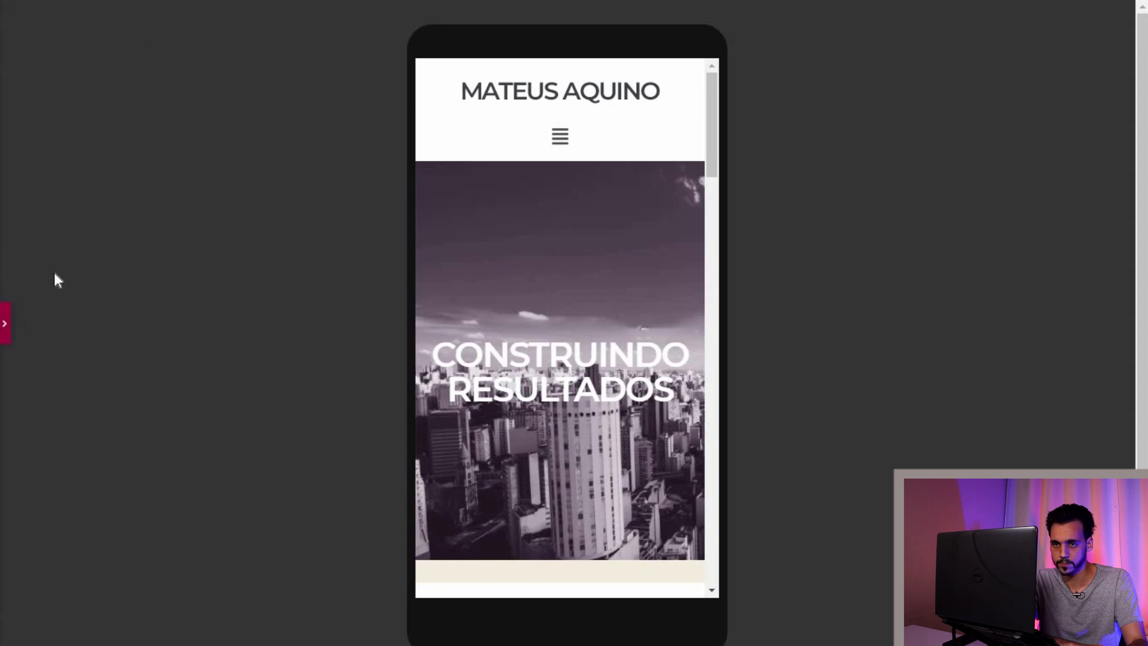
{"action": "left_click", "coordinate": [6, 324]}
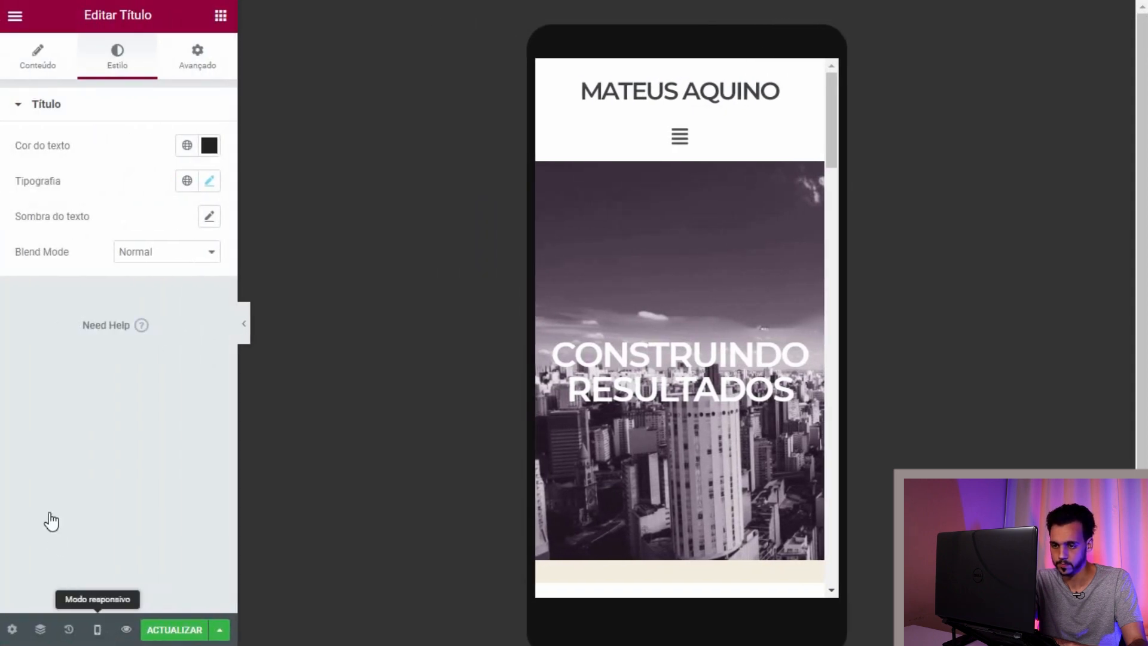
{"action": "left_click", "coordinate": [97, 630]}
Step: Switch the preview back to desktop width
{"action": "scroll", "coordinate": [629, 285], "scroll_direction": "down", "scroll_amount": 10}
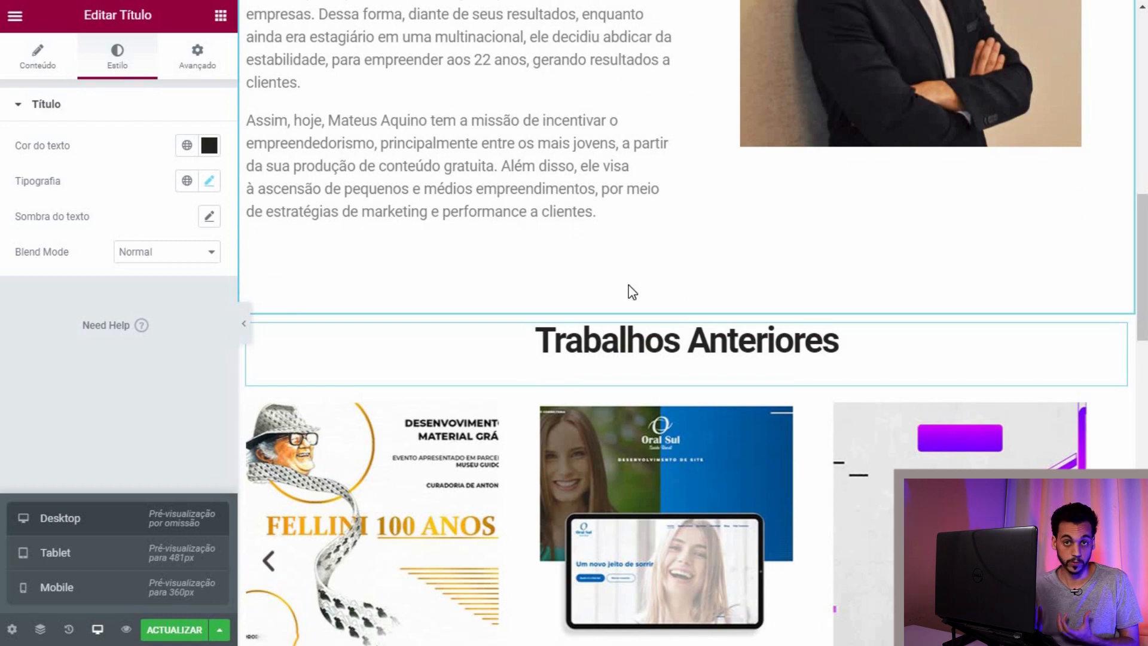
{"action": "scroll", "coordinate": [631, 289], "scroll_direction": "up", "scroll_amount": 10}
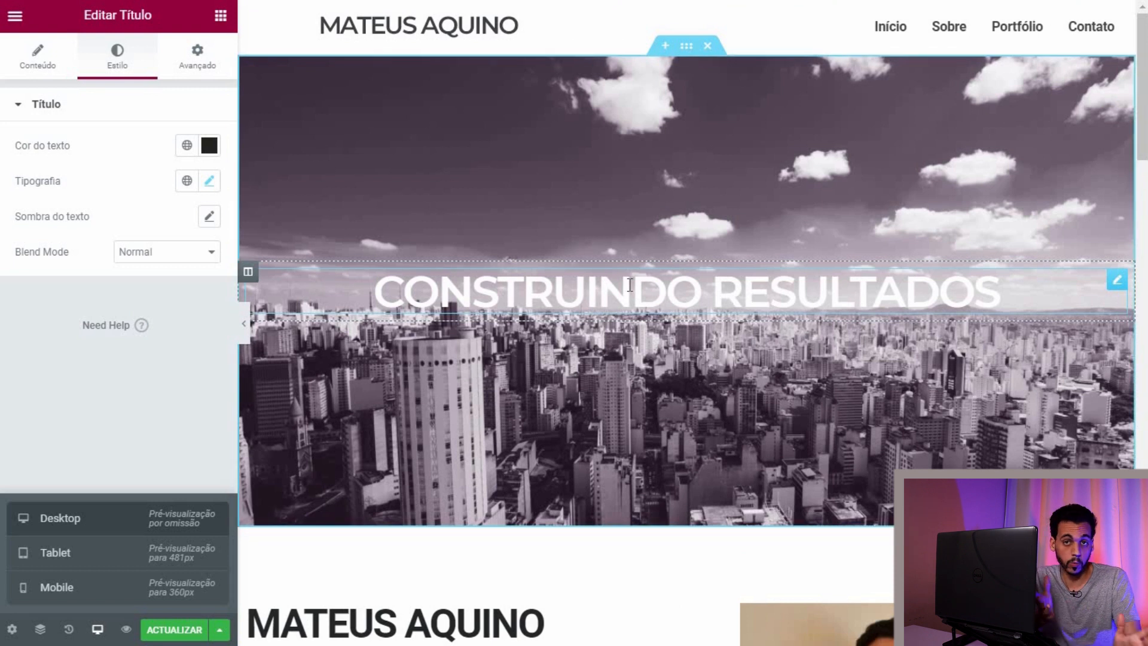
{"action": "left_click", "coordinate": [145, 381]}
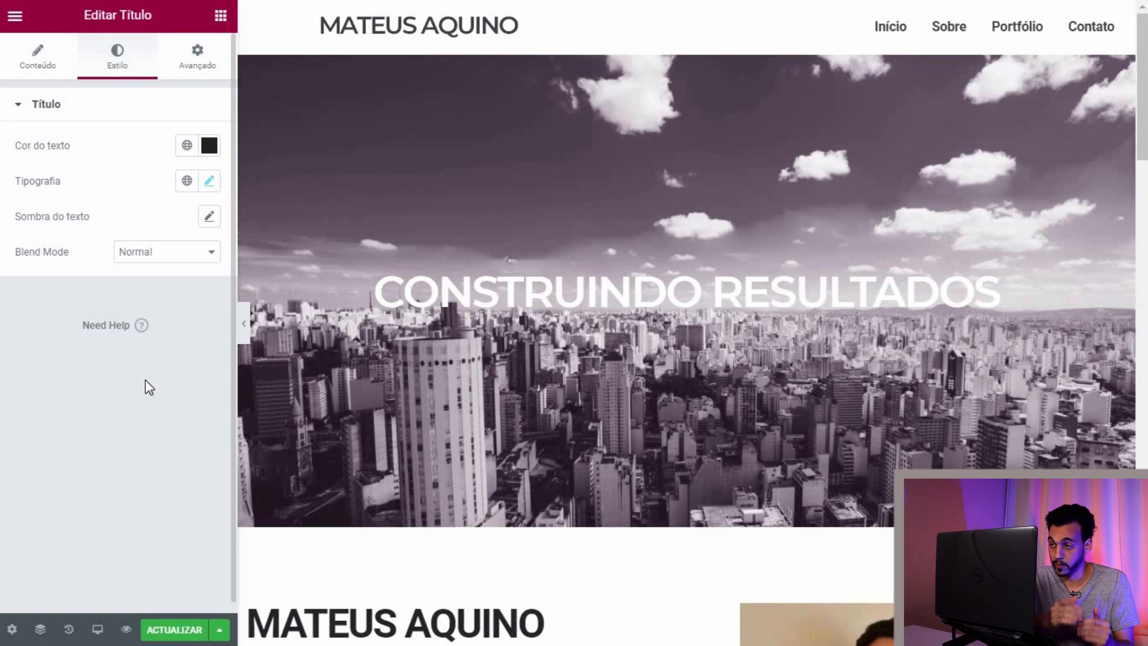
Step: Scroll through the desktop layout to review the hero, bio, carousel and contact form
{"action": "scroll", "coordinate": [545, 311], "scroll_direction": "down", "scroll_amount": 6}
{"action": "scroll", "coordinate": [546, 320], "scroll_direction": "up", "scroll_amount": 6}
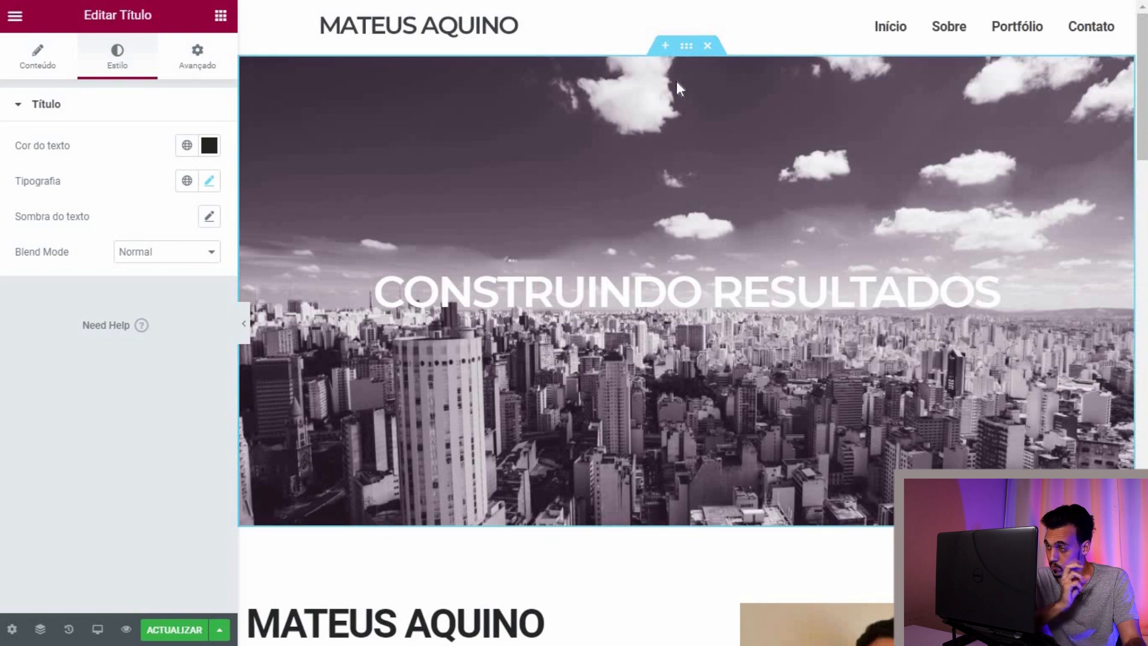
{"action": "scroll", "coordinate": [658, 222], "scroll_direction": "down", "scroll_amount": 5}
{"action": "scroll", "coordinate": [653, 228], "scroll_direction": "up", "scroll_amount": 6}
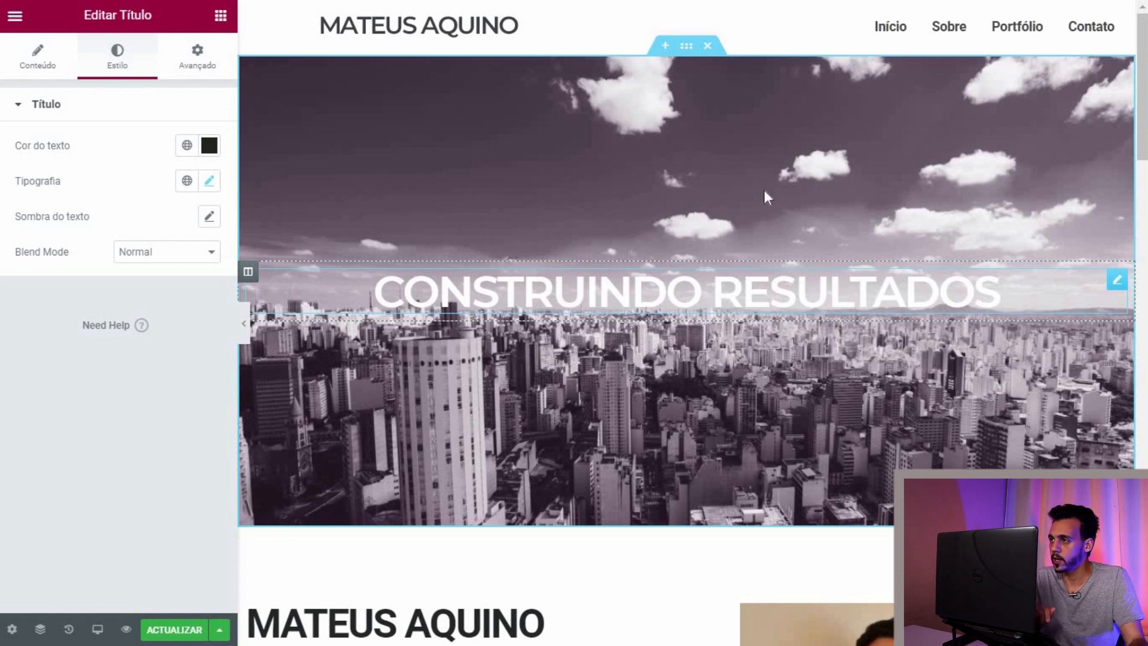
{"action": "scroll", "coordinate": [853, 167], "scroll_direction": "down", "scroll_amount": 15}
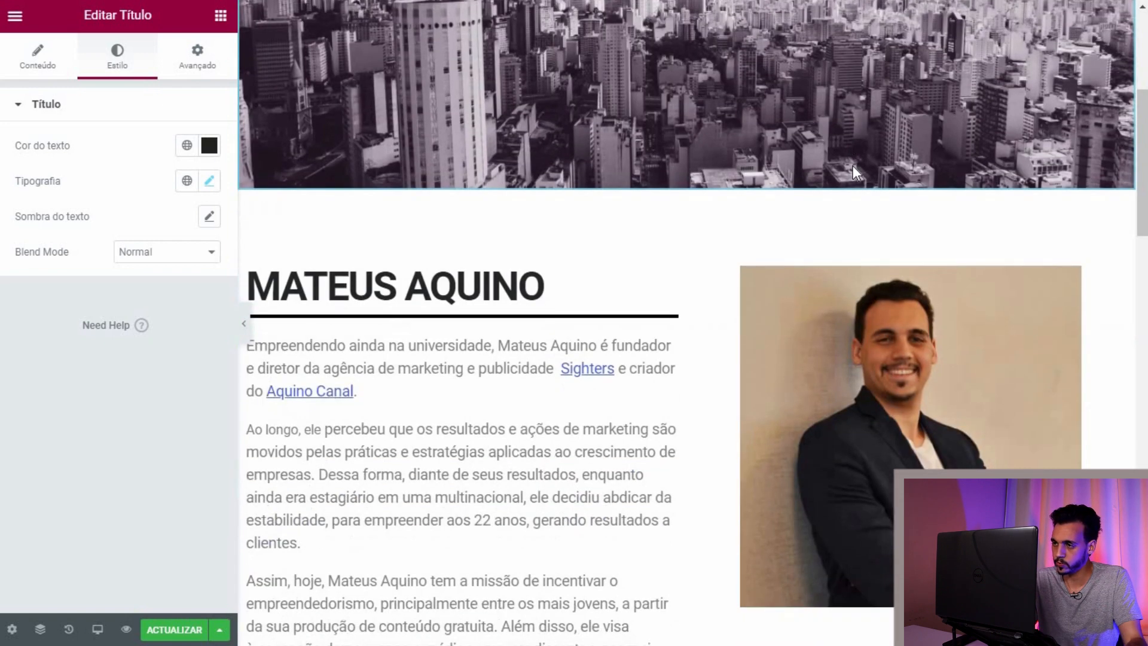
{"action": "scroll", "coordinate": [805, 222], "scroll_direction": "down", "scroll_amount": 8}
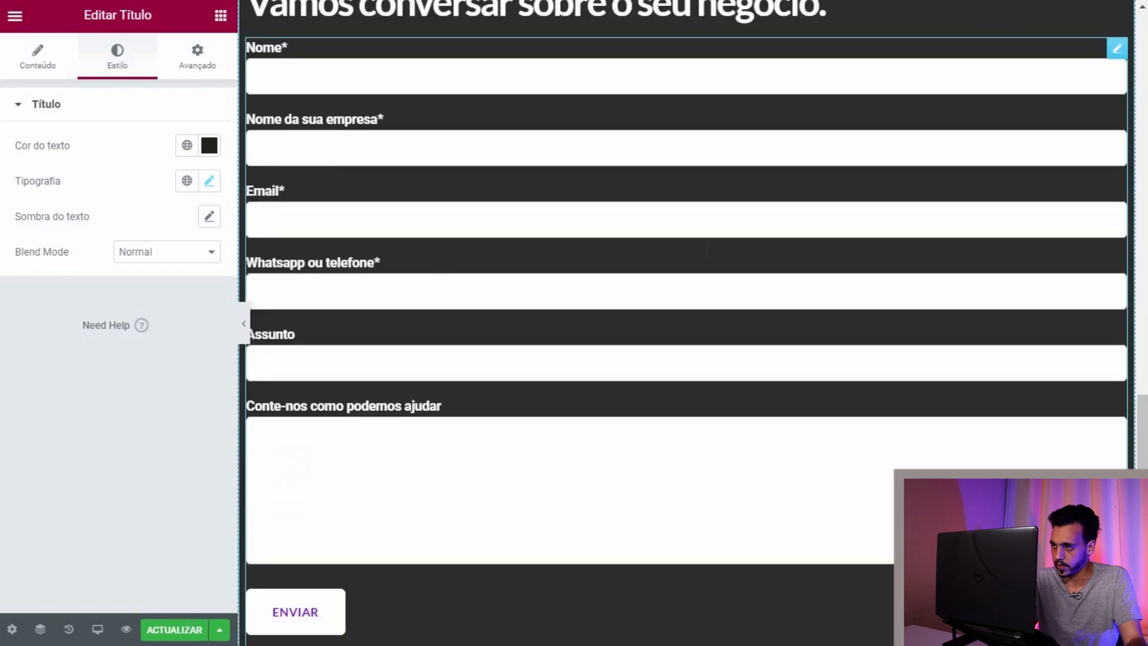
{"action": "scroll", "coordinate": [676, 289], "scroll_direction": "up", "scroll_amount": 11}
{"action": "scroll", "coordinate": [664, 292], "scroll_direction": "up", "scroll_amount": 15}
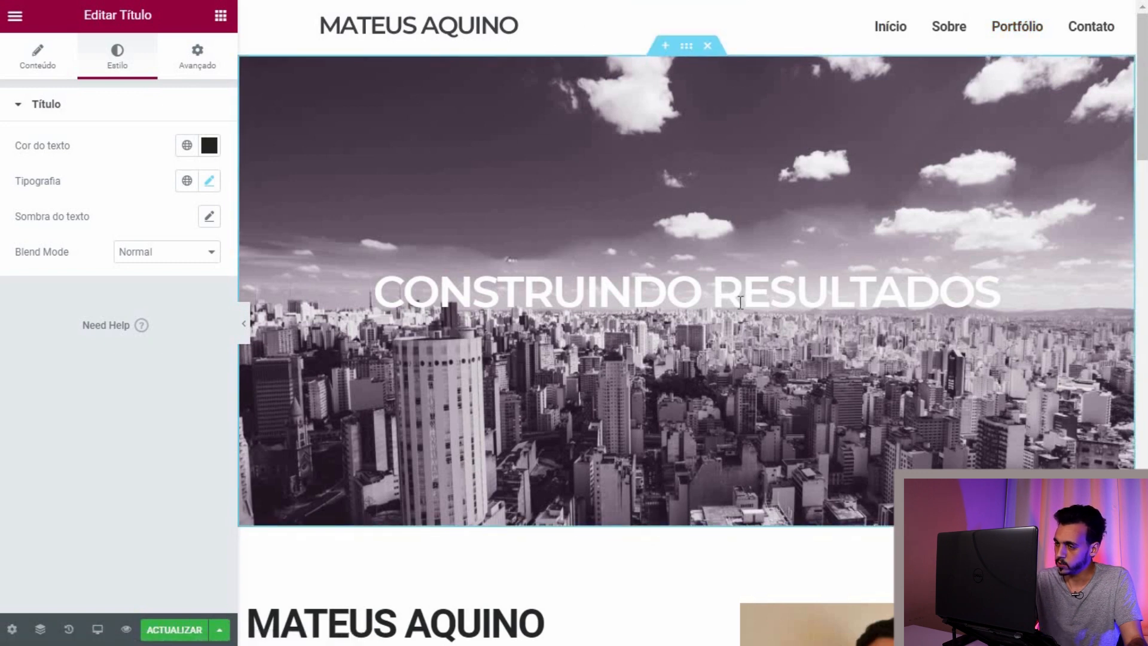
{"action": "scroll", "coordinate": [688, 300], "scroll_direction": "down", "scroll_amount": 5}
{"action": "scroll", "coordinate": [688, 300], "scroll_direction": "down", "scroll_amount": 10}
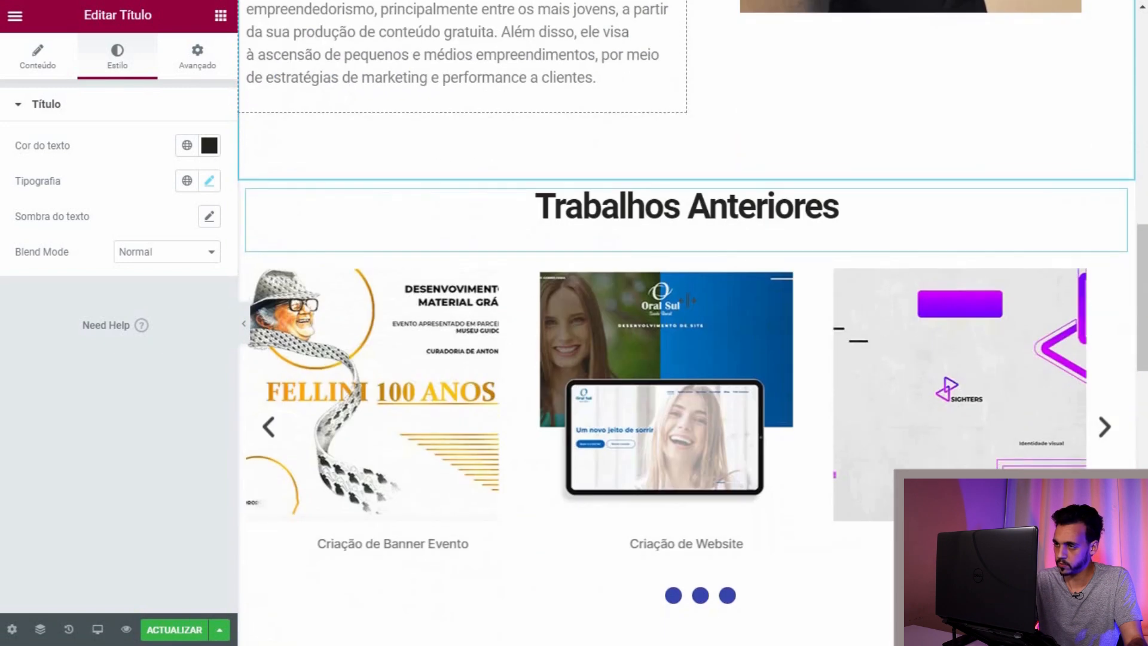
{"action": "scroll", "coordinate": [690, 309], "scroll_direction": "up", "scroll_amount": 15}
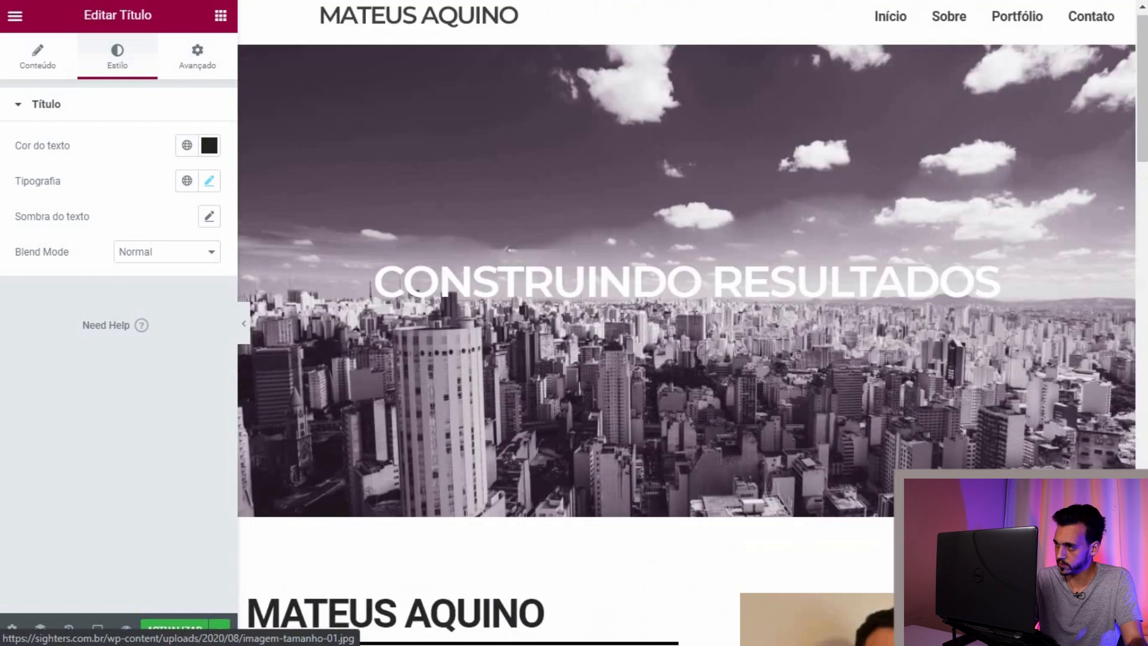
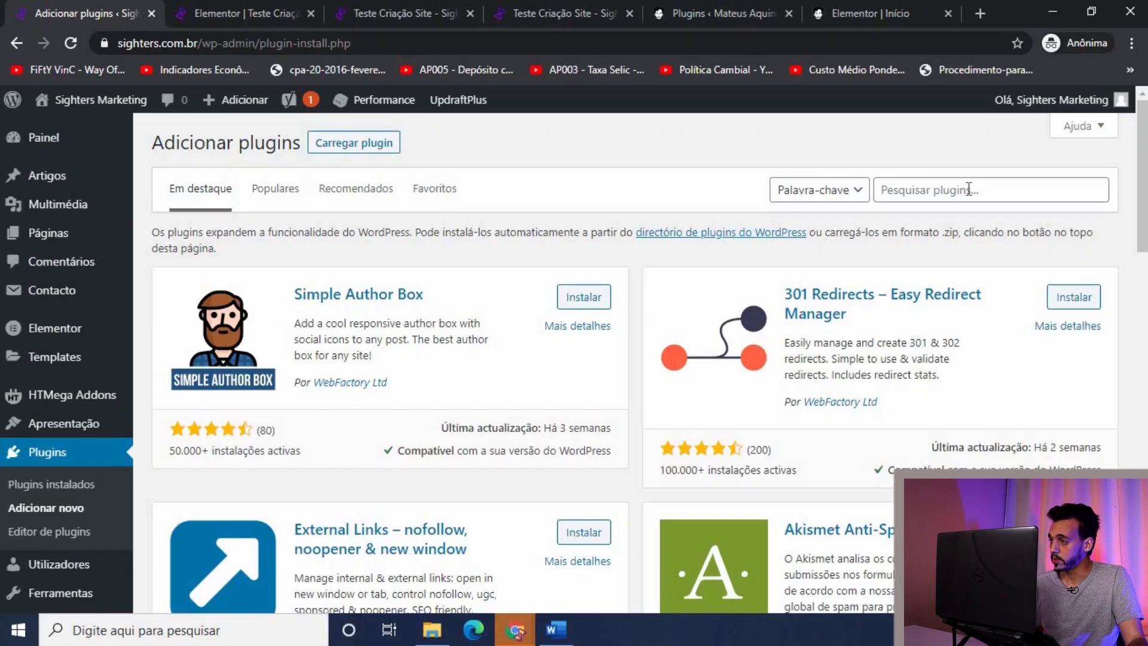
Step: Search the plugin directory for 'sticky menu' and browse the results
{"action": "left_click", "coordinate": [969, 189]}
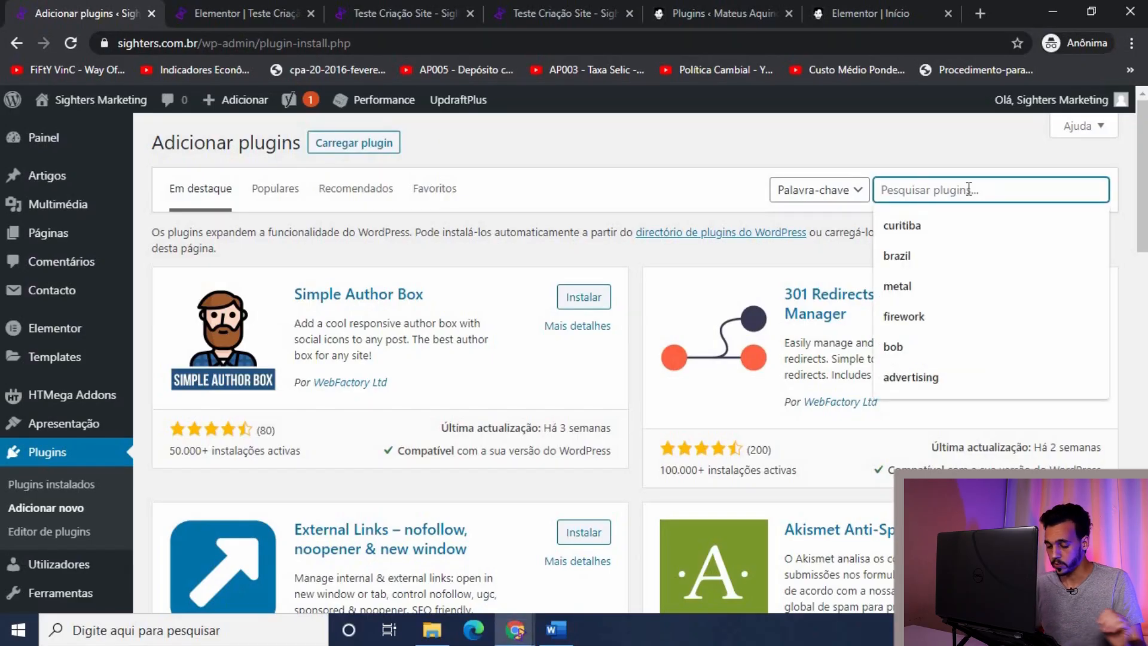
{"action": "type", "text": "sticky"}
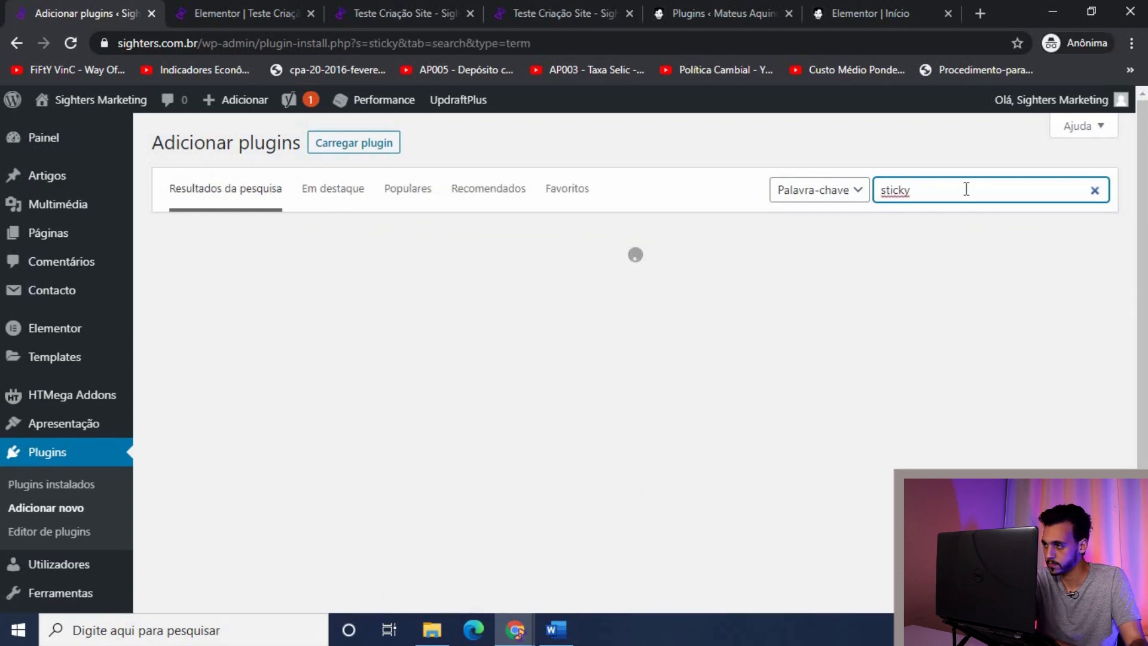
{"action": "type", "text": " menu"}
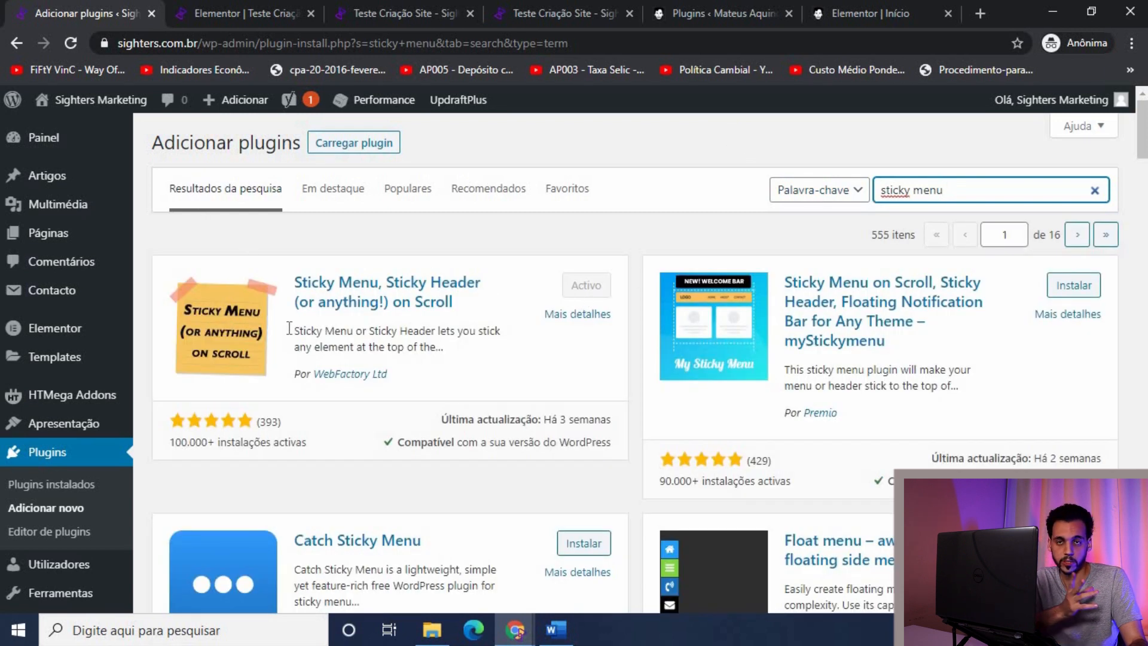
{"action": "scroll", "coordinate": [58, 510], "scroll_direction": "down", "scroll_amount": 1}
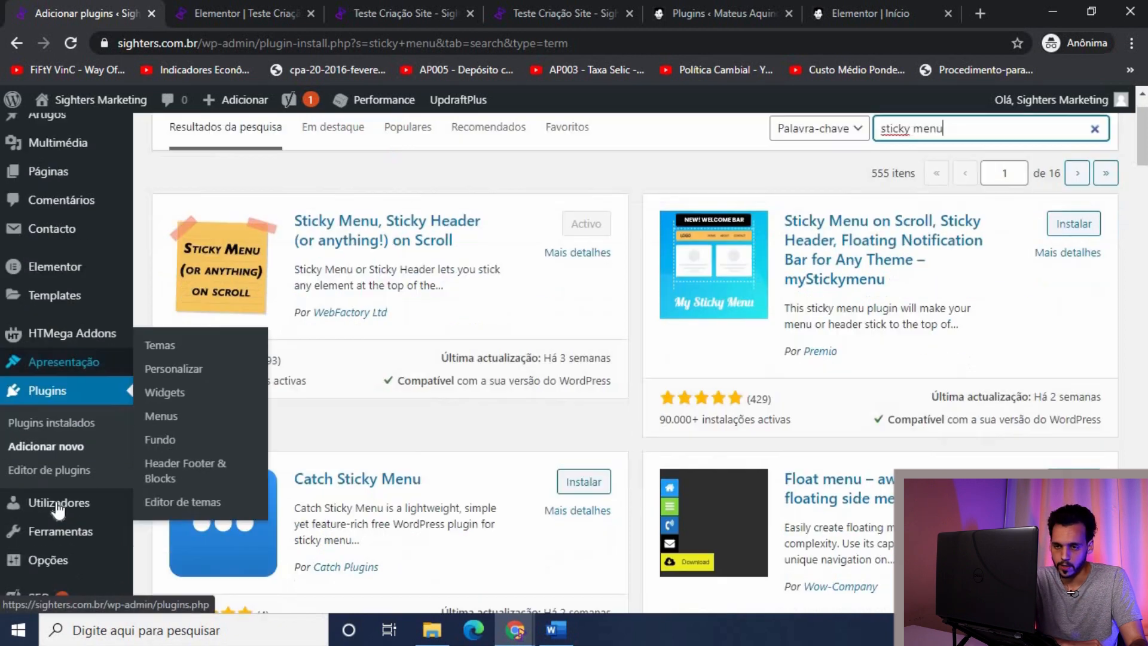
{"action": "scroll", "coordinate": [58, 510], "scroll_direction": "down", "scroll_amount": 2}
{"action": "mouse_move", "coordinate": [49, 468]}
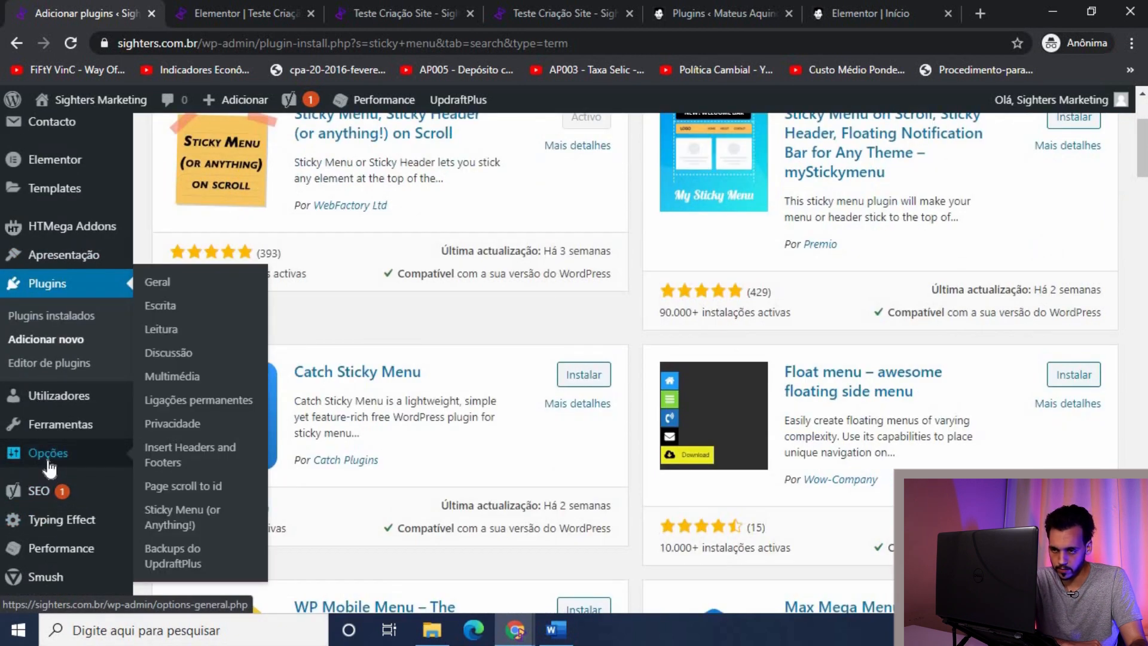
{"action": "scroll", "coordinate": [994, 223], "scroll_direction": "up", "scroll_amount": 3}
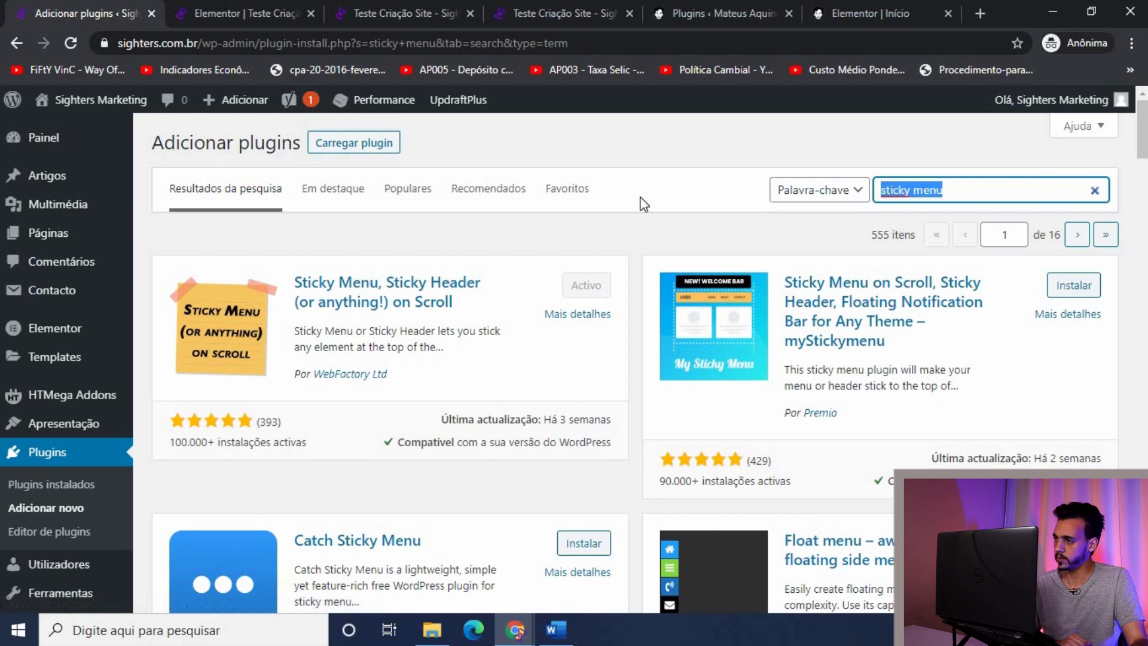
Step: Change the plugin search to 'page scroll to id', fixing the typo, and confirm the plugin is active
{"action": "type", "text": "pafege sc"}
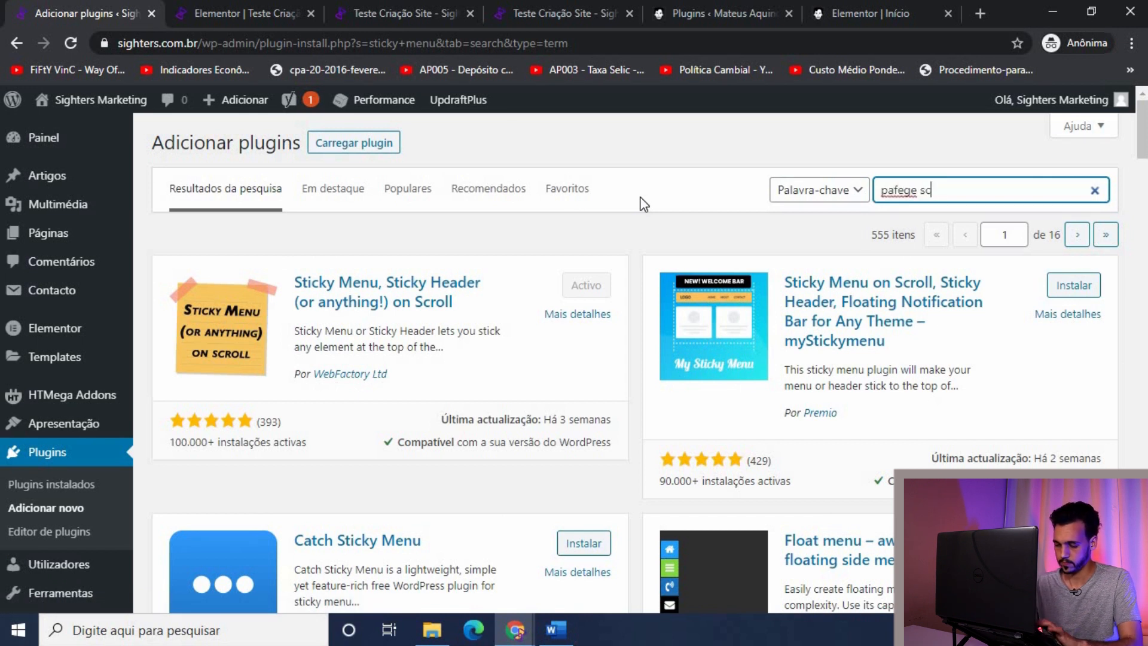
{"action": "type", "text": "roll"}
{"action": "key", "text": "Left"}
{"action": "key", "text": "Left"}
{"action": "key", "text": "Left"}
{"action": "key", "text": "Left"}
{"action": "key", "text": "Left"}
{"action": "key", "text": "Left"}
{"action": "key", "text": "Left"}
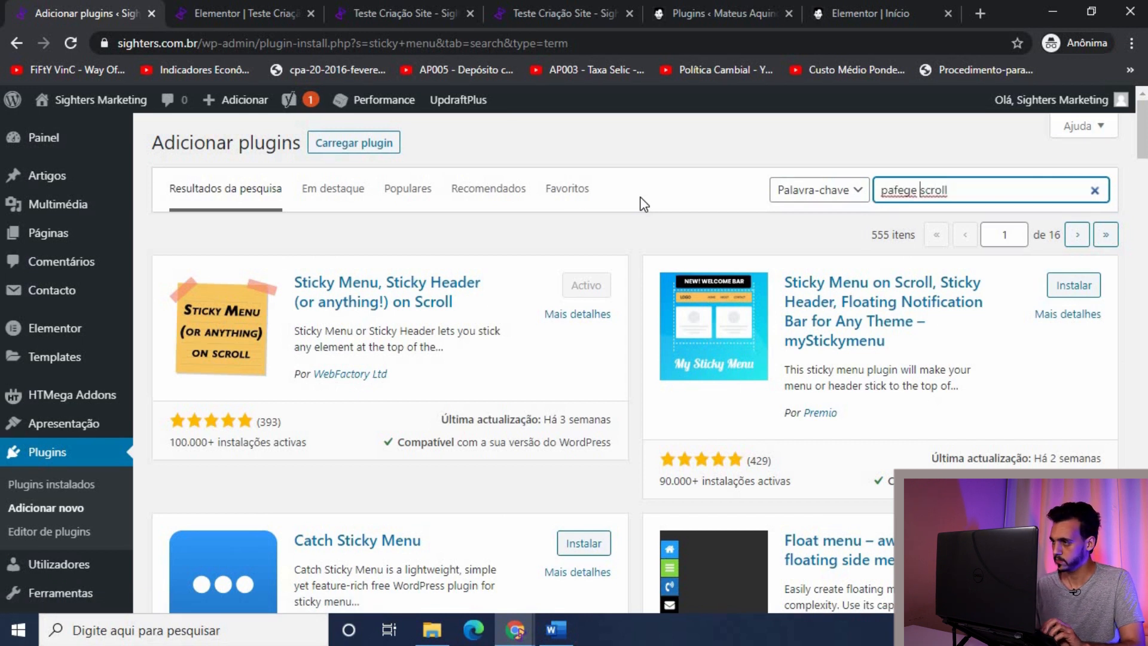
{"action": "key", "text": "BackSpace"}
{"action": "key", "text": "BackSpace"}
{"action": "type", "text": "to id"}
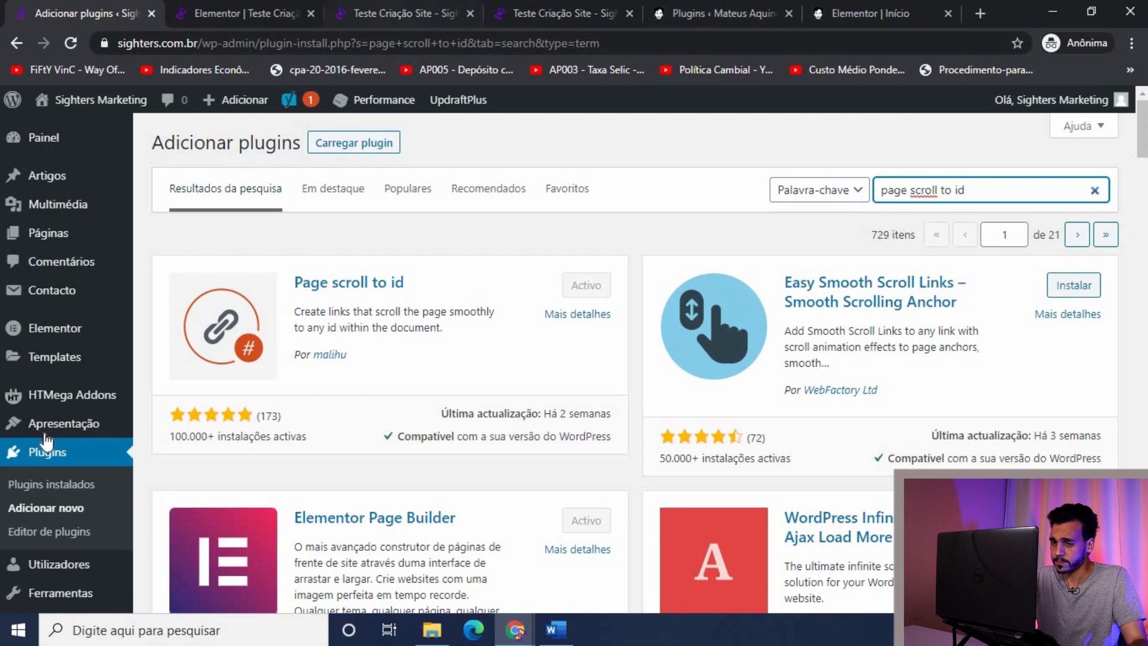
Step: Open the Sticky Menu (or Anything!) settings page from the Opções (Settings) sidebar menu
{"action": "scroll", "coordinate": [48, 443], "scroll_direction": "down", "scroll_amount": 3}
{"action": "scroll", "coordinate": [36, 419], "scroll_direction": "down", "scroll_amount": 1}
{"action": "scroll", "coordinate": [31, 409], "scroll_direction": "down", "scroll_amount": 3}
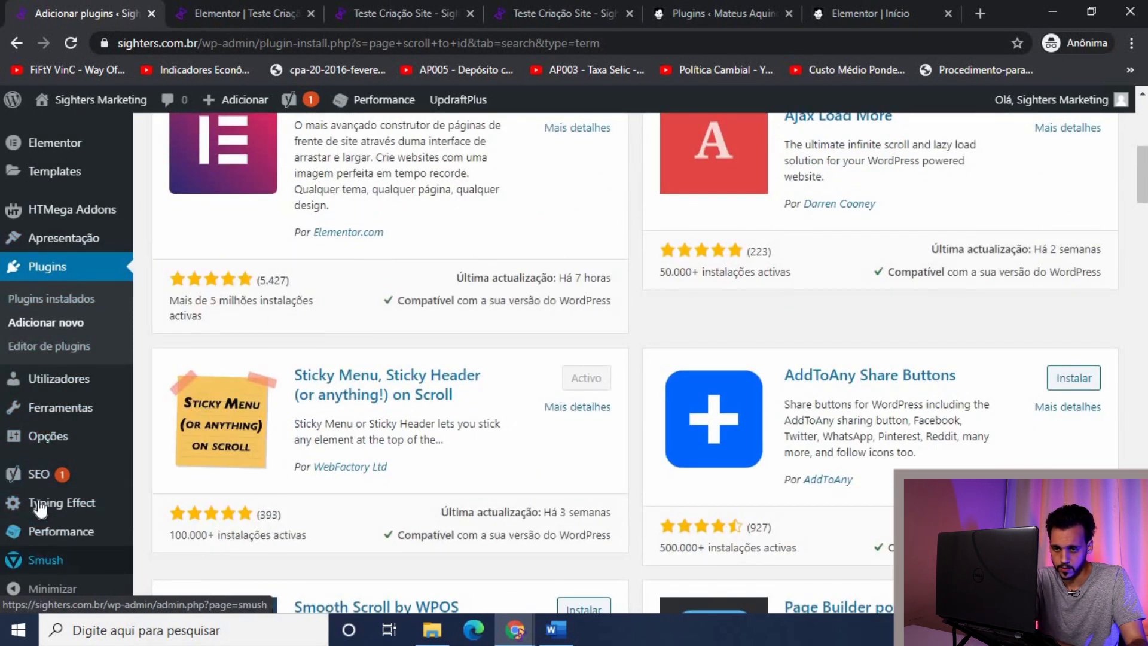
{"action": "mouse_move", "coordinate": [36, 436]}
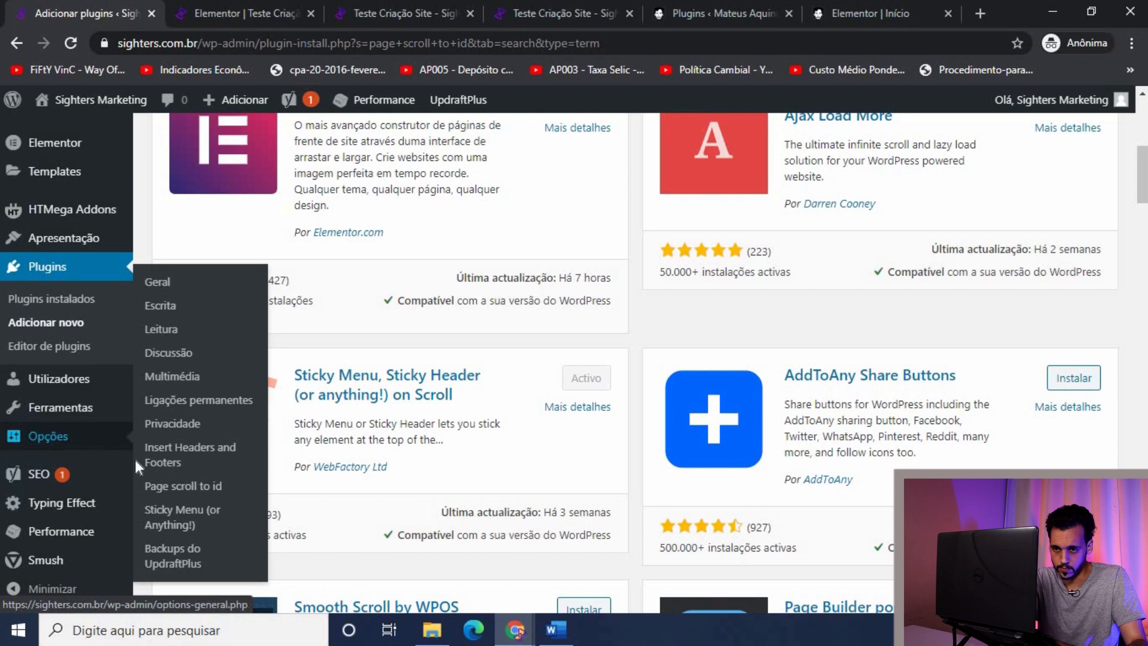
{"action": "left_click", "coordinate": [173, 525]}
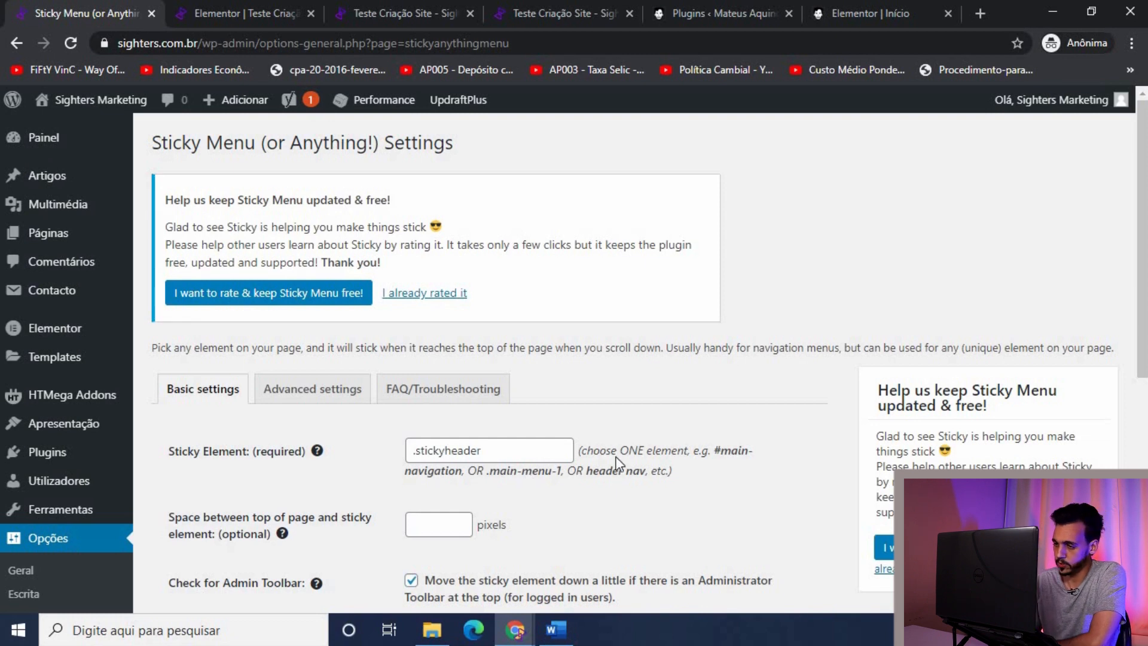
Step: Review the Sticky Menu plugin's Advanced and Basic settings tabs
{"action": "scroll", "coordinate": [766, 436], "scroll_direction": "down", "scroll_amount": 4}
{"action": "scroll", "coordinate": [765, 435], "scroll_direction": "up", "scroll_amount": 2}
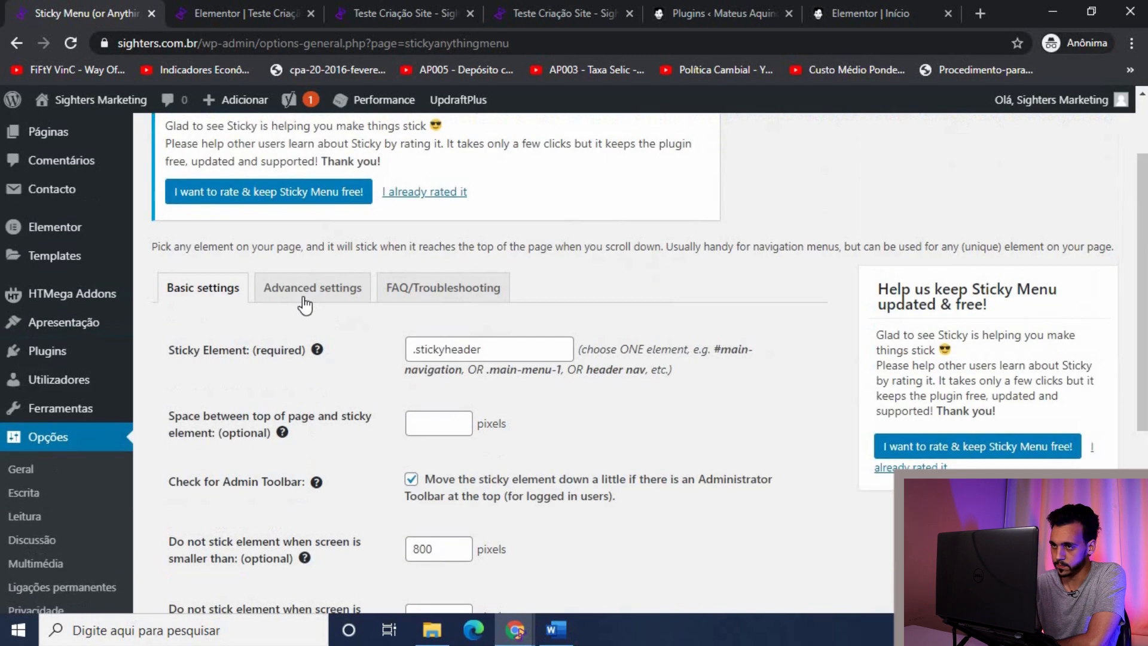
{"action": "left_click", "coordinate": [300, 296]}
{"action": "scroll", "coordinate": [729, 390], "scroll_direction": "down", "scroll_amount": 5}
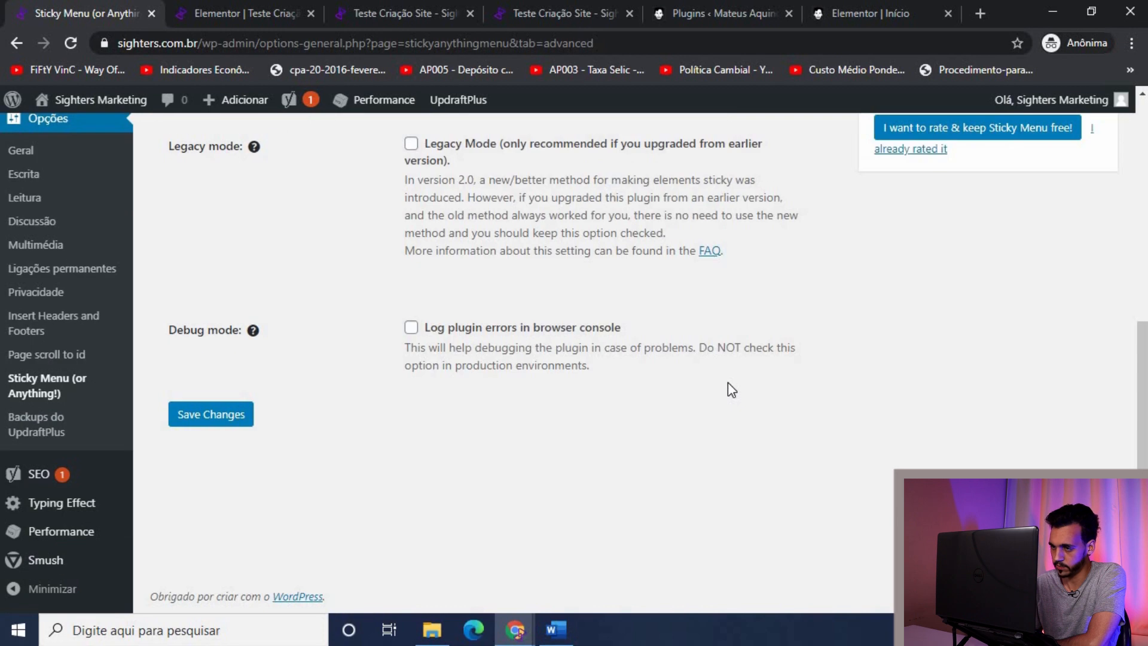
{"action": "scroll", "coordinate": [729, 390], "scroll_direction": "up", "scroll_amount": 7}
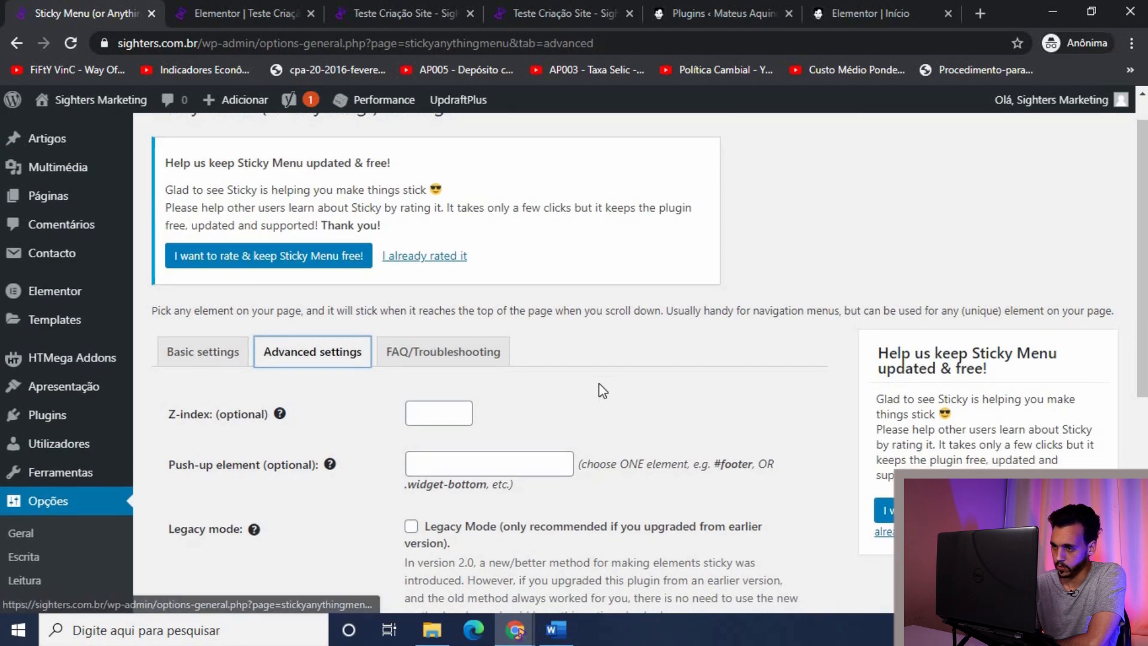
{"action": "scroll", "coordinate": [597, 389], "scroll_direction": "down", "scroll_amount": 4}
{"action": "scroll", "coordinate": [598, 385], "scroll_direction": "up", "scroll_amount": 1}
{"action": "left_click", "coordinate": [212, 197]}
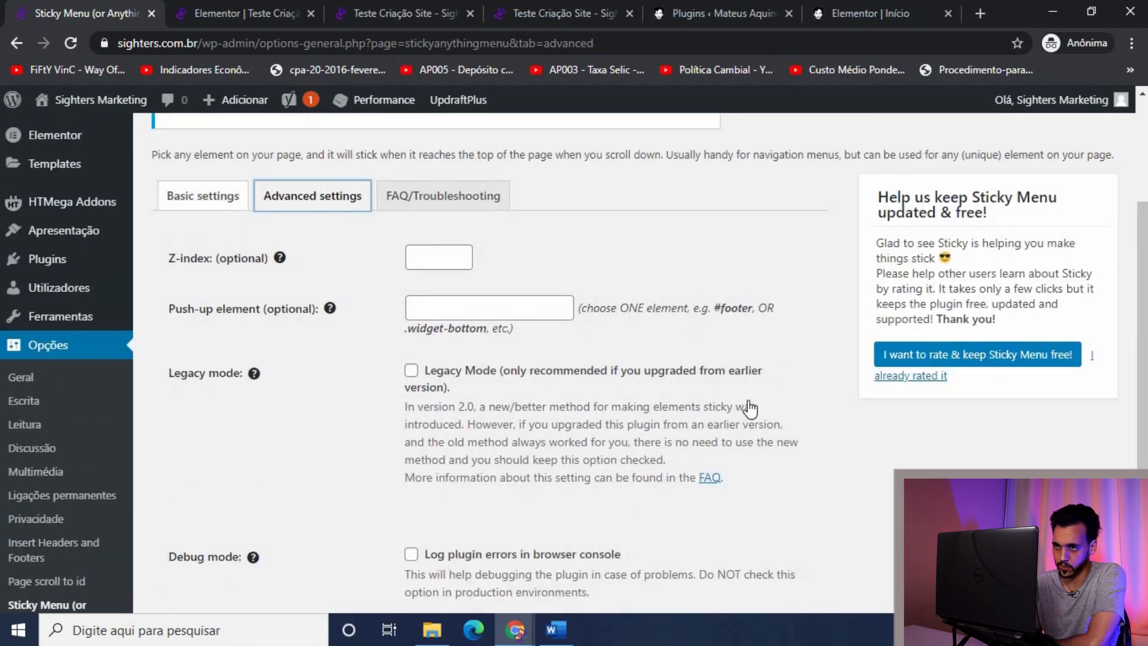
{"action": "scroll", "coordinate": [761, 418], "scroll_direction": "down", "scroll_amount": 2}
{"action": "scroll", "coordinate": [762, 419], "scroll_direction": "up", "scroll_amount": 2}
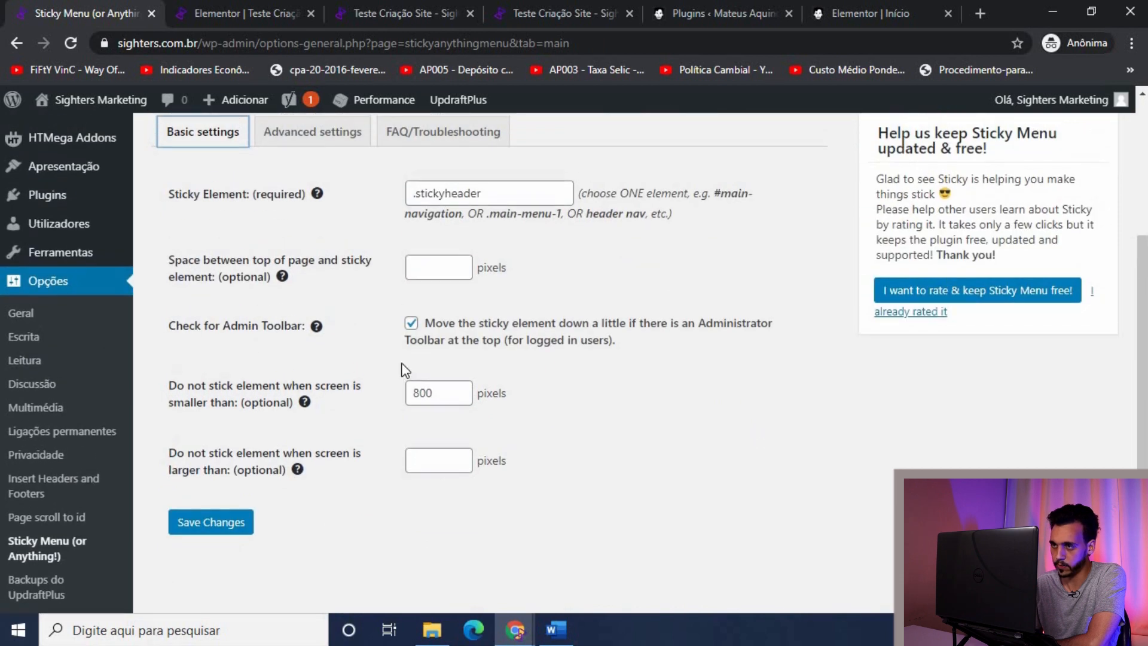
Step: Confirm the Sticky Element field reads .stickyheader, then return to the Elementor editor
{"action": "left_click", "coordinate": [512, 245]}
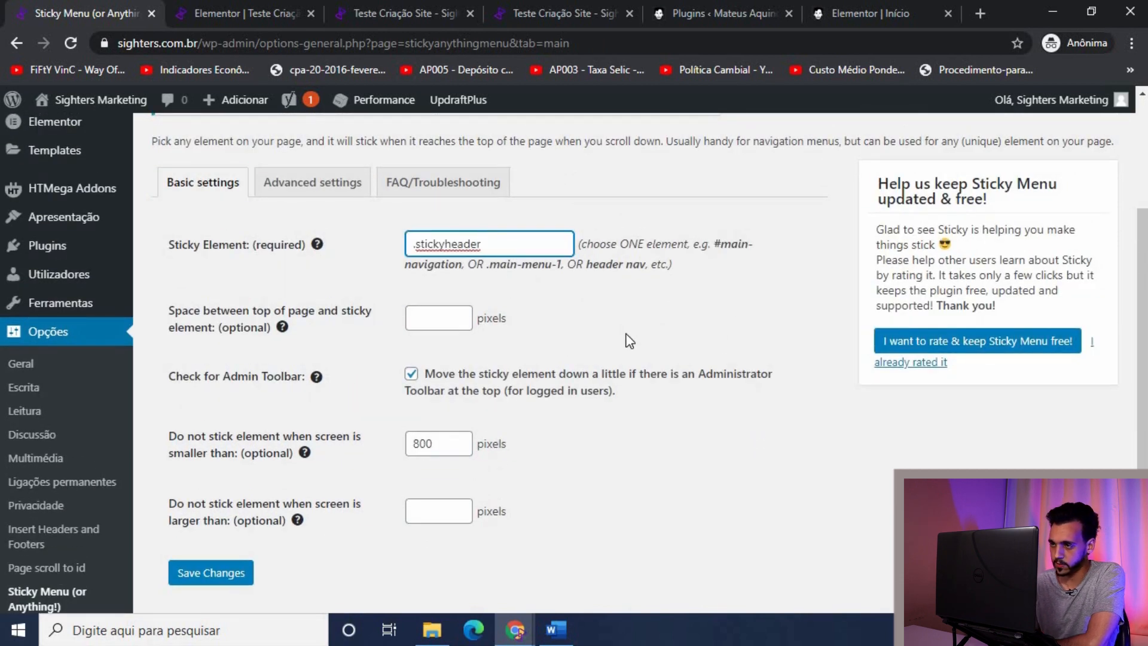
{"action": "left_click", "coordinate": [629, 341]}
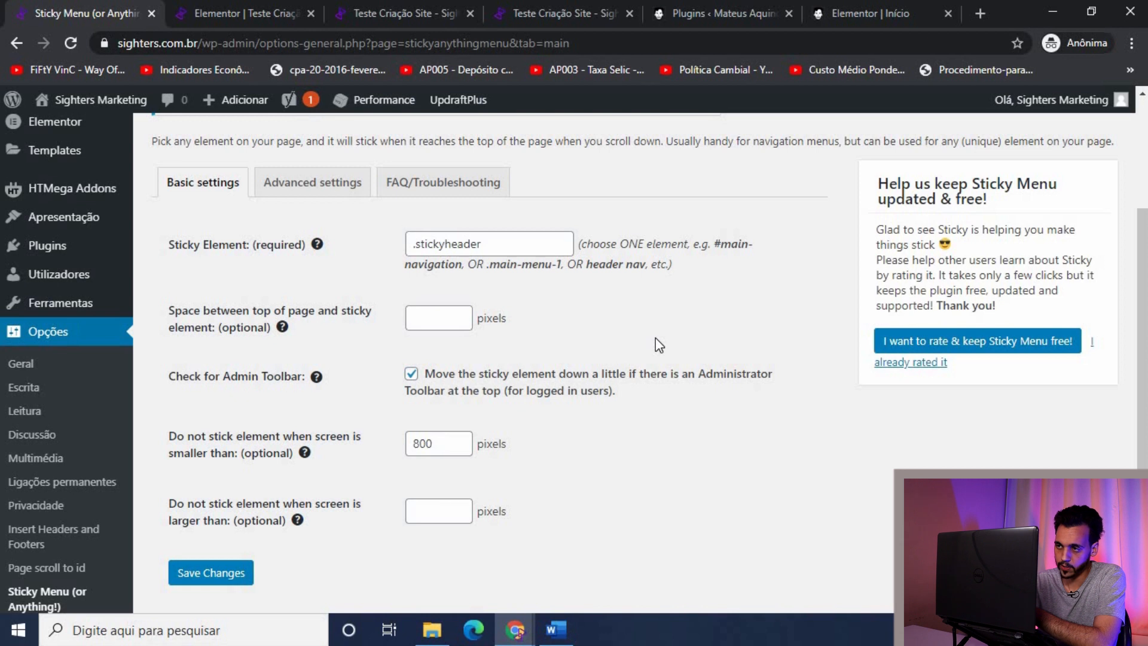
{"action": "double_click", "coordinate": [506, 250]}
{"action": "key", "text": "ctrl+c"}
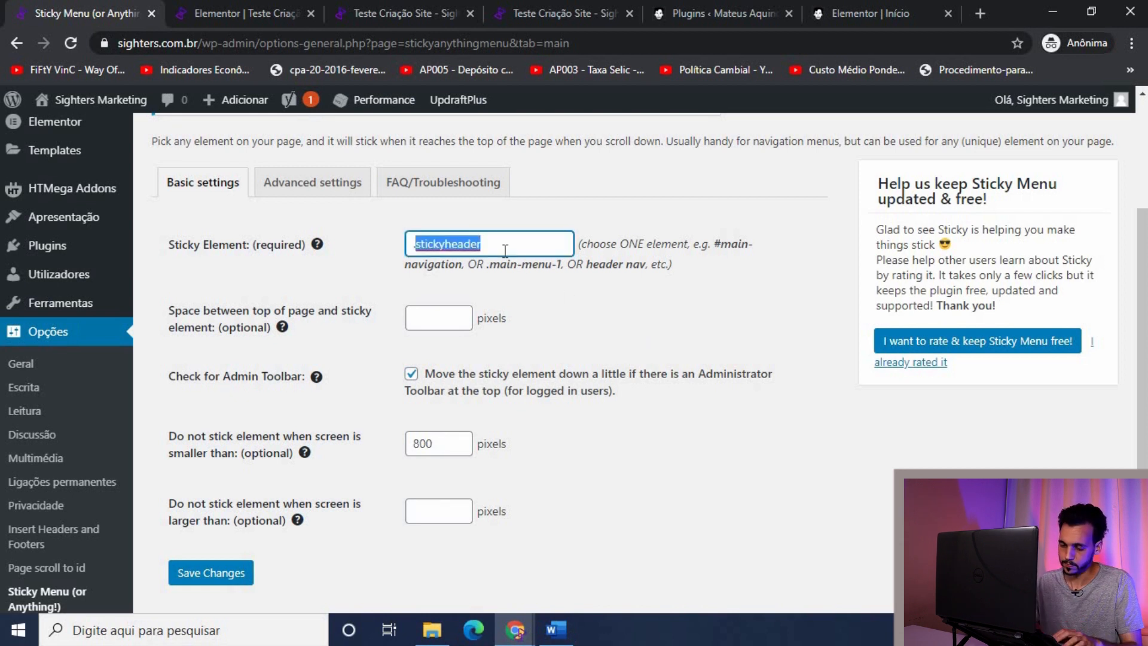
{"action": "left_click", "coordinate": [728, 362]}
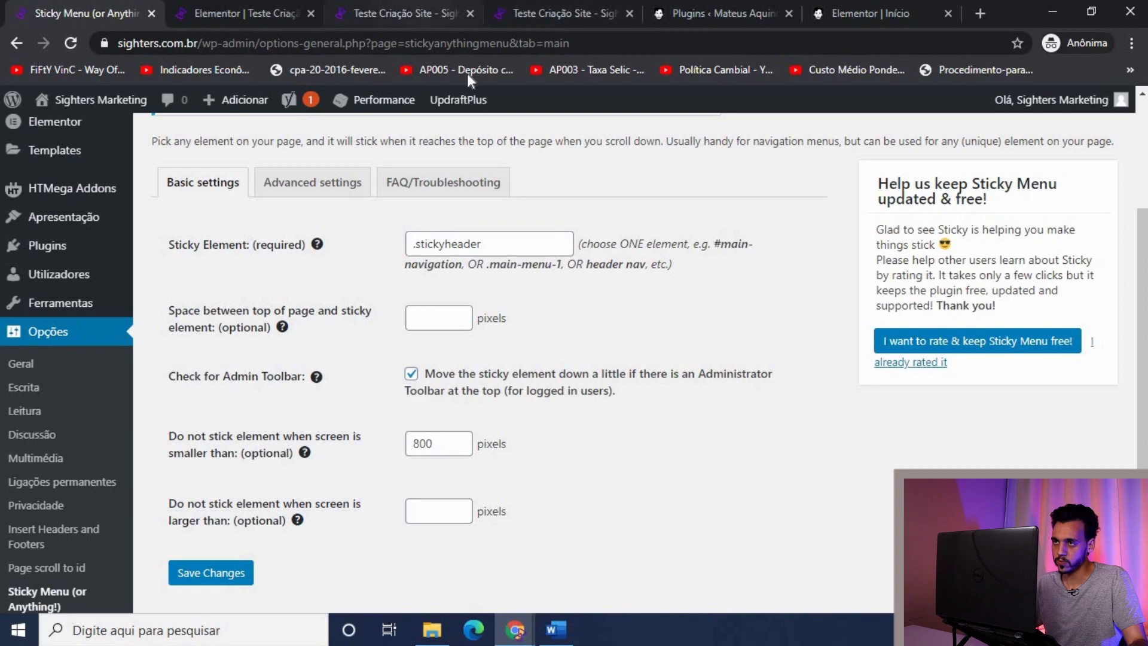
{"action": "left_click", "coordinate": [404, 13]}
{"action": "scroll", "coordinate": [231, 257], "scroll_direction": "down", "scroll_amount": 10}
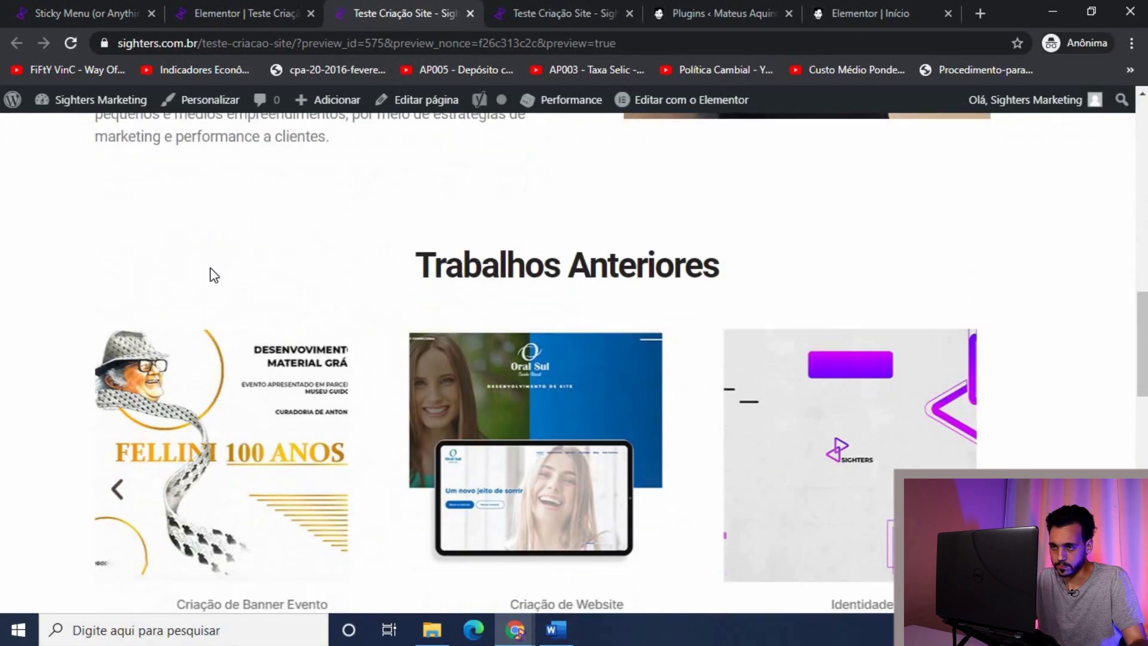
{"action": "scroll", "coordinate": [214, 275], "scroll_direction": "up", "scroll_amount": 8}
Step: Open the MATEUS AQUINO header template via Editar Header, saving the page changes first
{"action": "left_click", "coordinate": [218, 7]}
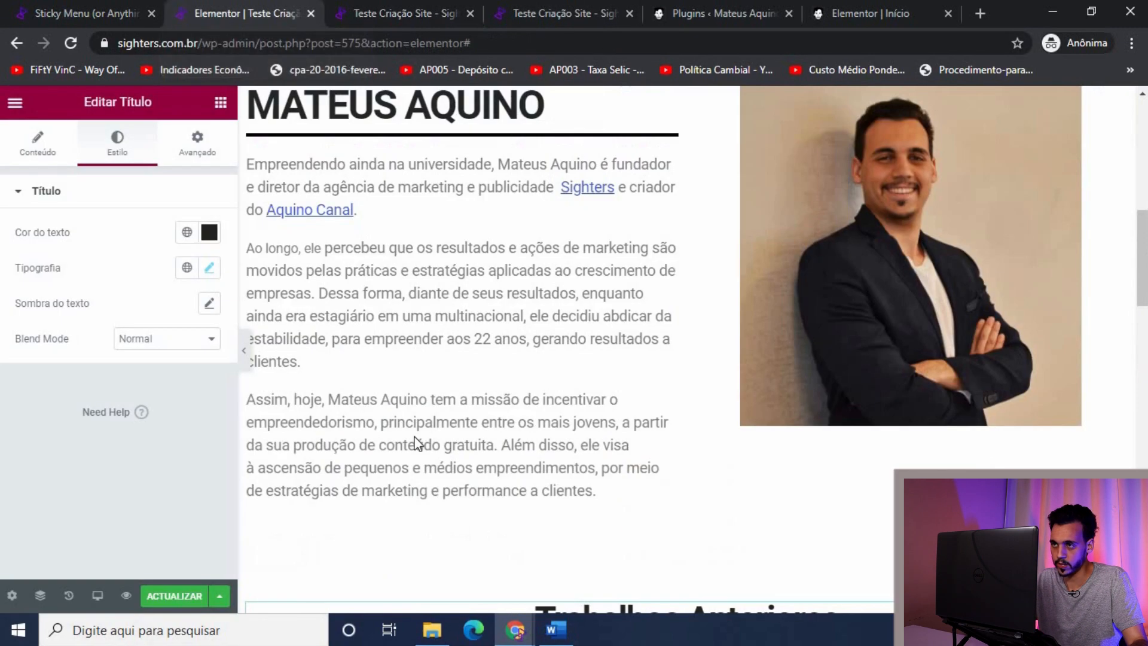
{"action": "scroll", "coordinate": [464, 410], "scroll_direction": "up", "scroll_amount": 10}
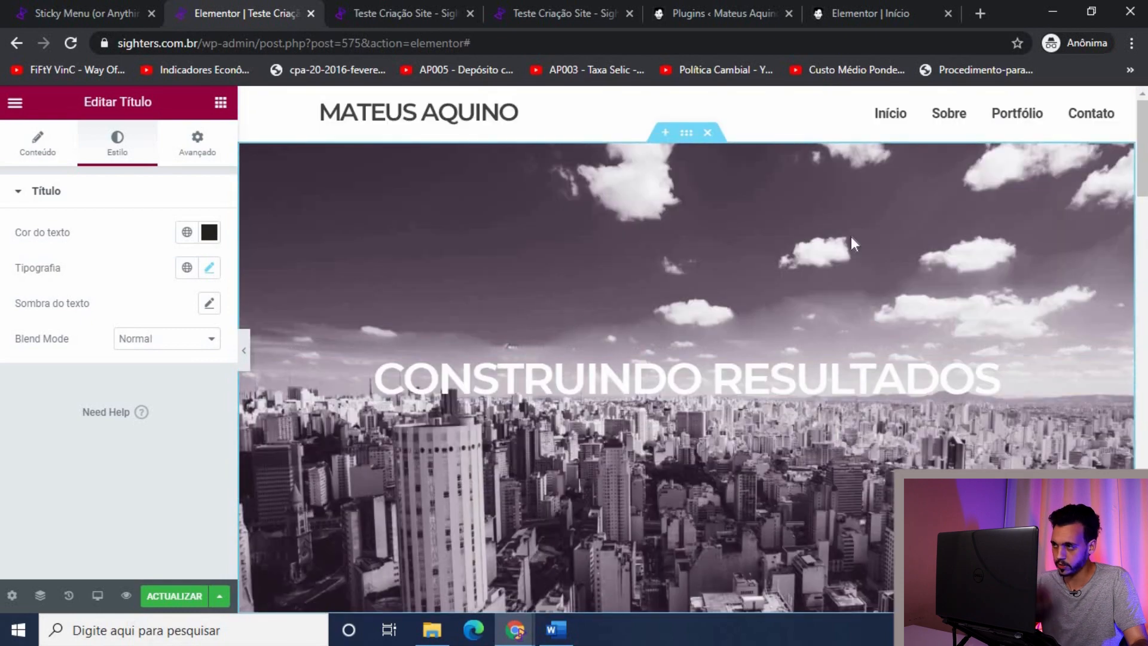
{"action": "scroll", "coordinate": [788, 258], "scroll_direction": "down", "scroll_amount": 5}
{"action": "scroll", "coordinate": [679, 290], "scroll_direction": "up", "scroll_amount": 5}
{"action": "mouse_move", "coordinate": [678, 107]}
{"action": "left_click", "coordinate": [674, 101]}
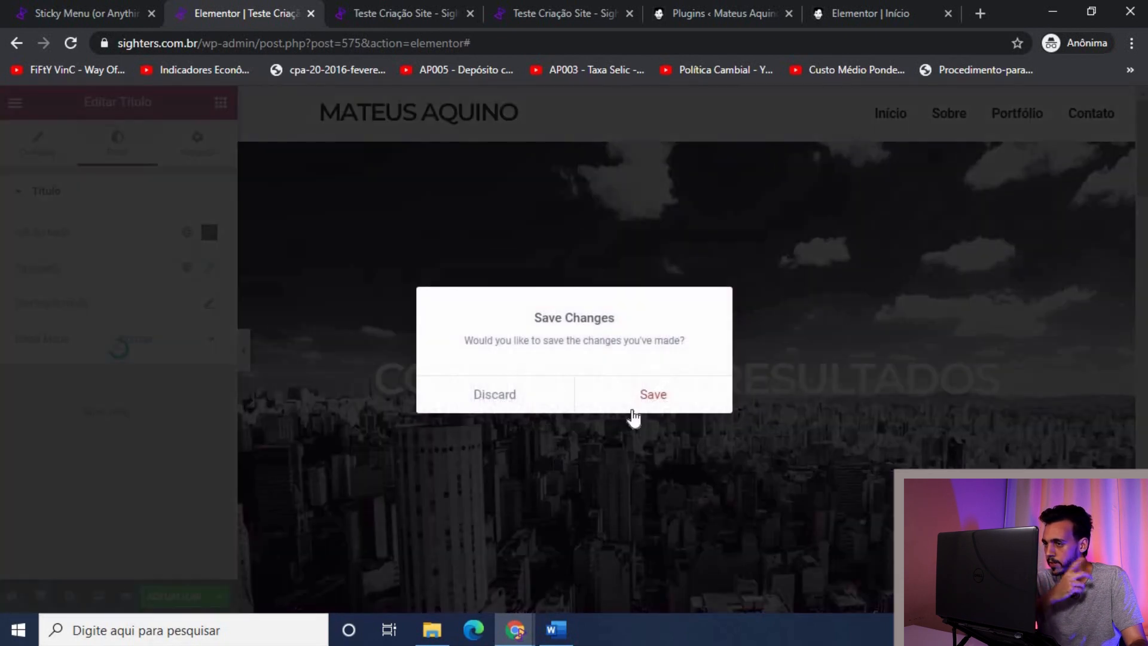
{"action": "left_click", "coordinate": [580, 400]}
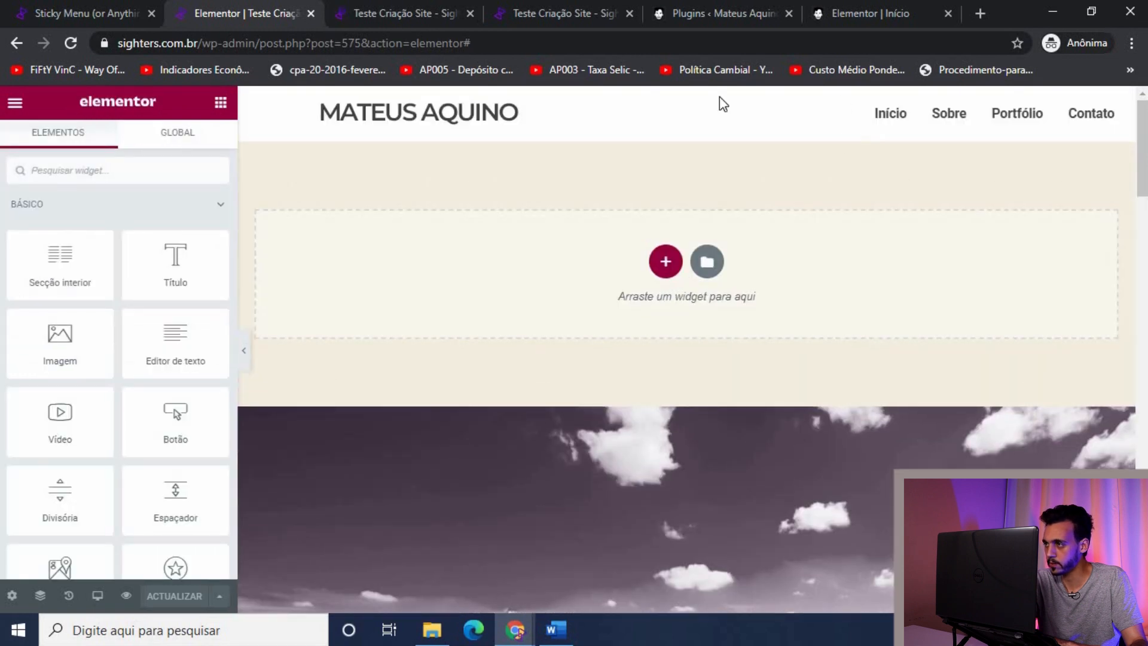
{"action": "mouse_move", "coordinate": [685, 107]}
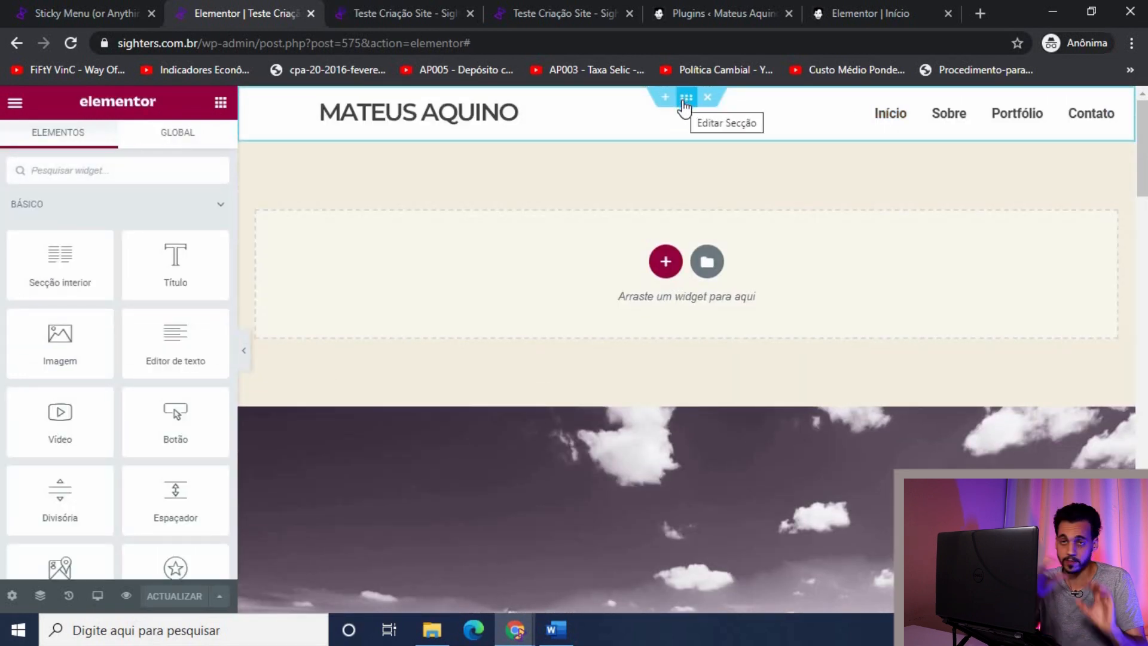
Step: Give the header section the CSS class stickyheader under Advanced settings
{"action": "left_click", "coordinate": [685, 99]}
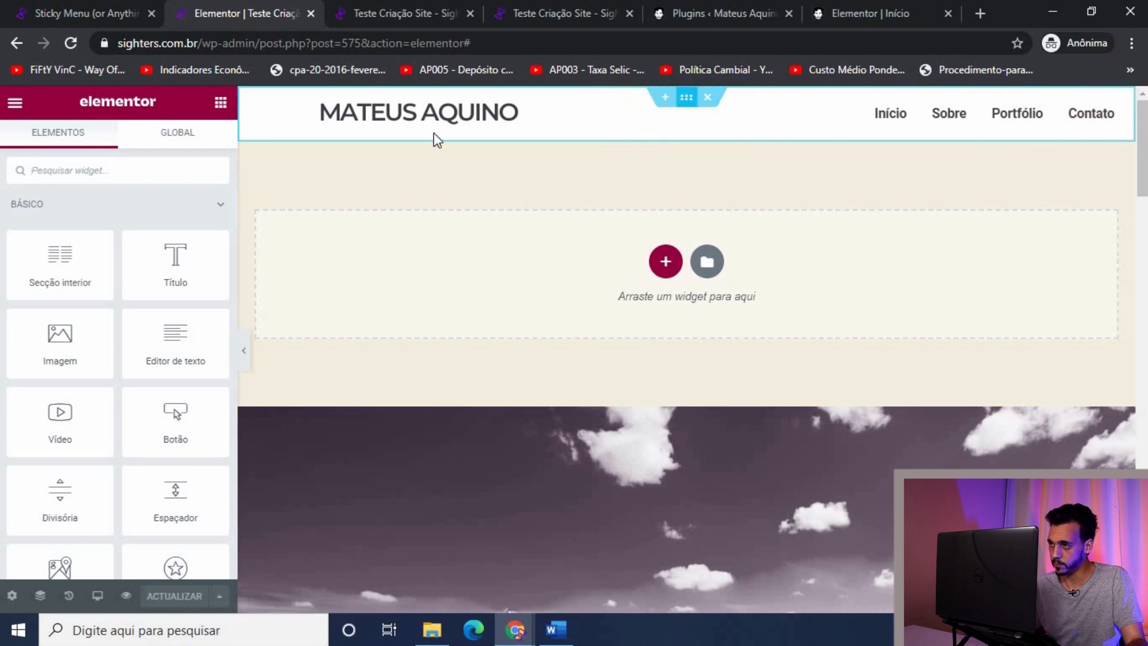
{"action": "left_click", "coordinate": [215, 160]}
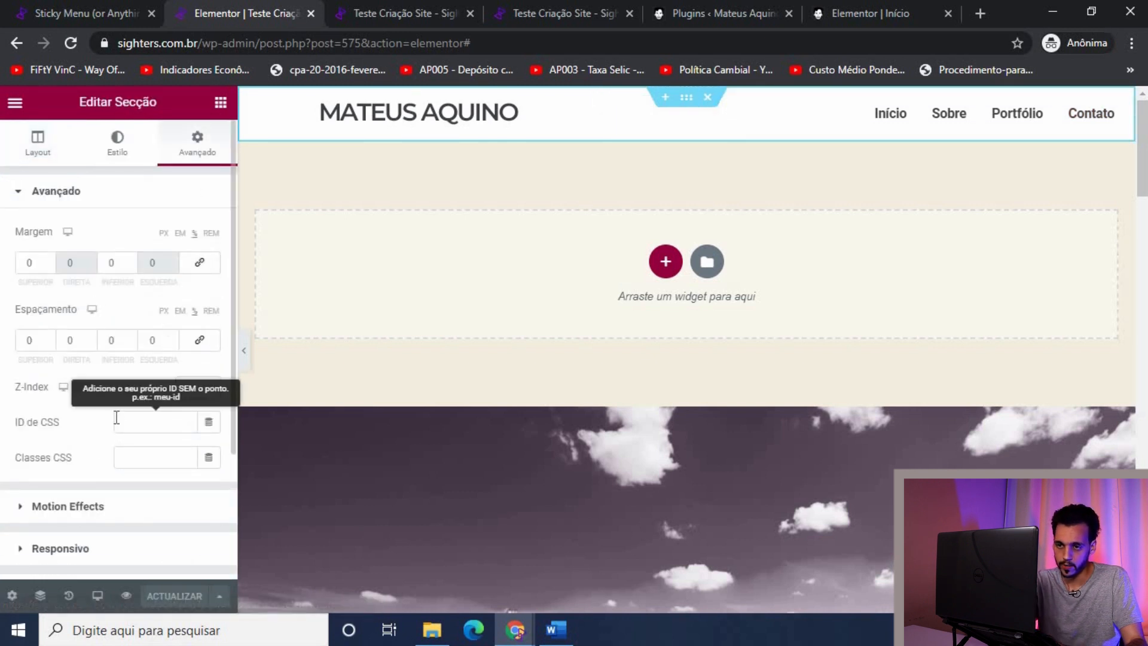
{"action": "left_click", "coordinate": [142, 458]}
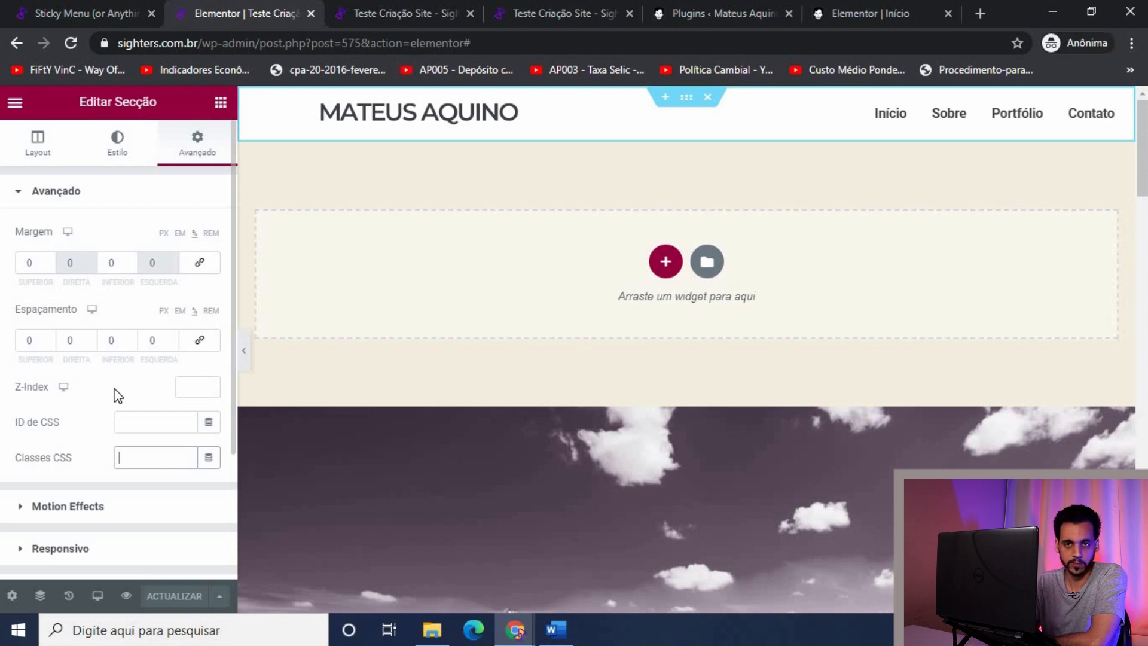
{"action": "left_click", "coordinate": [131, 463]}
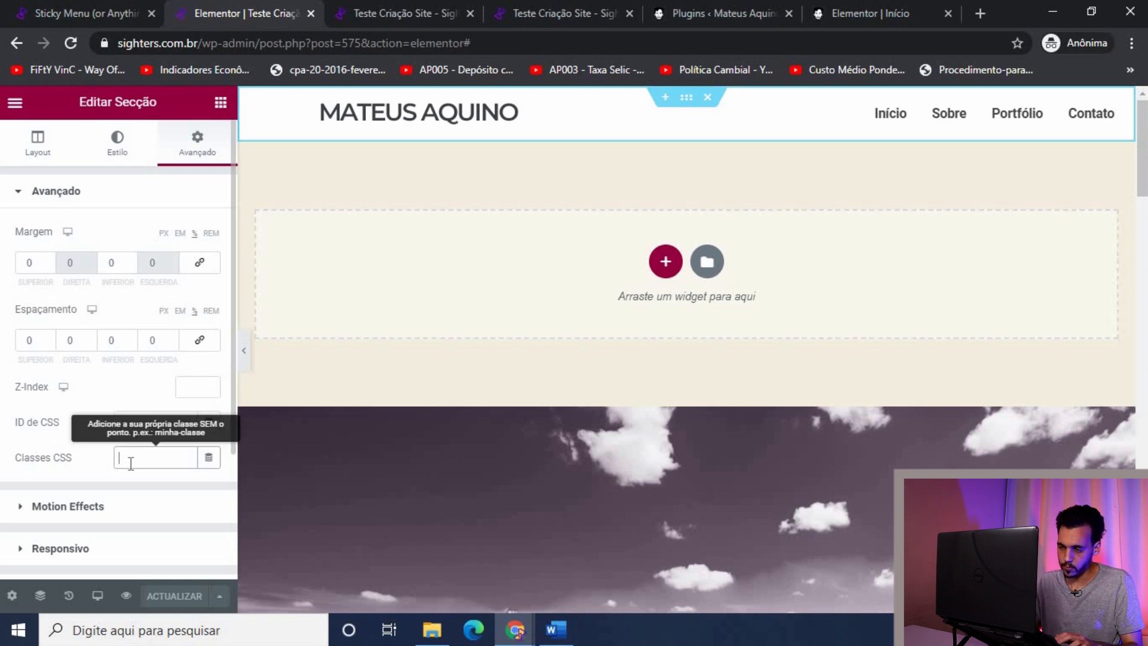
{"action": "key", "text": "ctrl+v"}
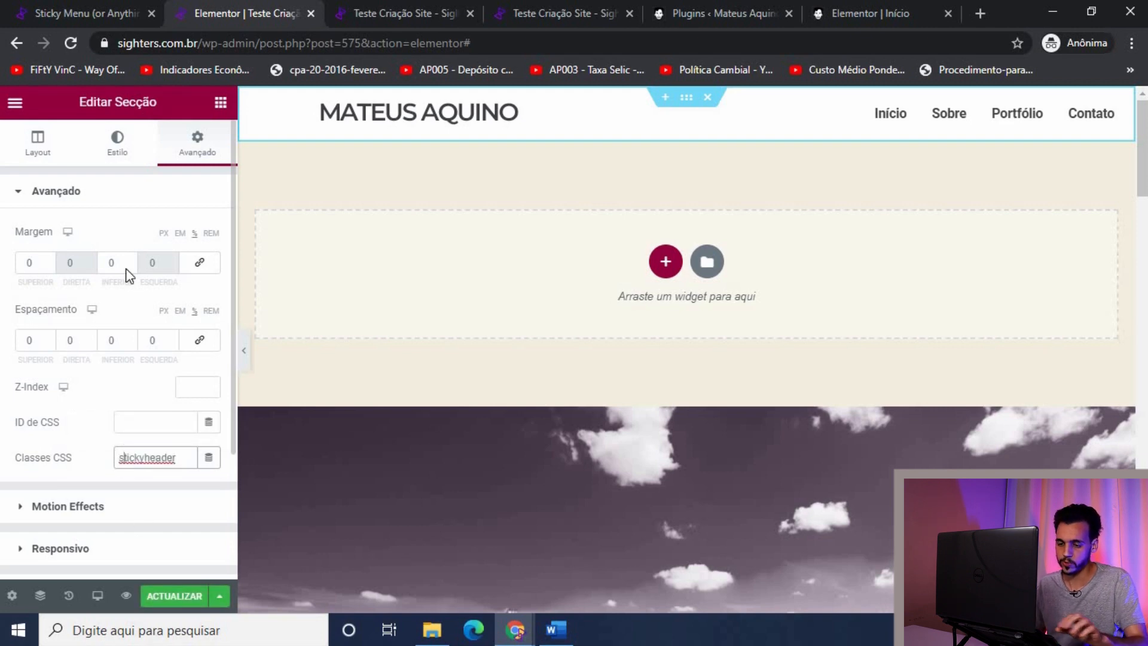
{"action": "left_click", "coordinate": [123, 12]}
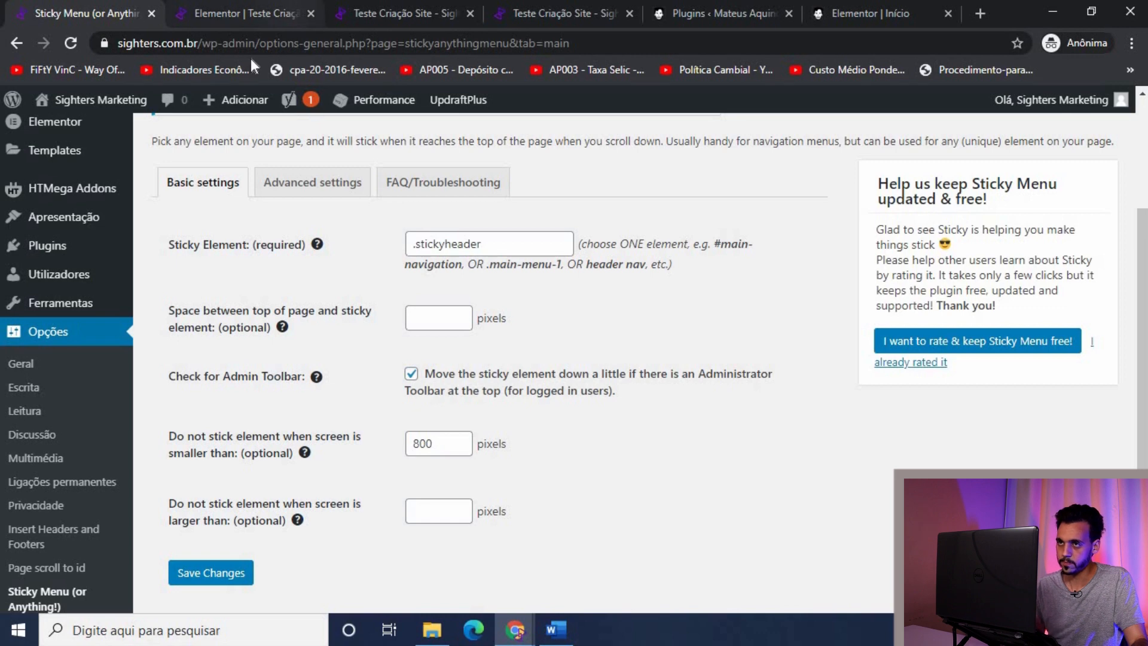
{"action": "left_click", "coordinate": [248, 13]}
Step: Save with ACTUALIZAR, close the outdated preview tab, and open a fresh page preview
{"action": "left_click", "coordinate": [199, 598]}
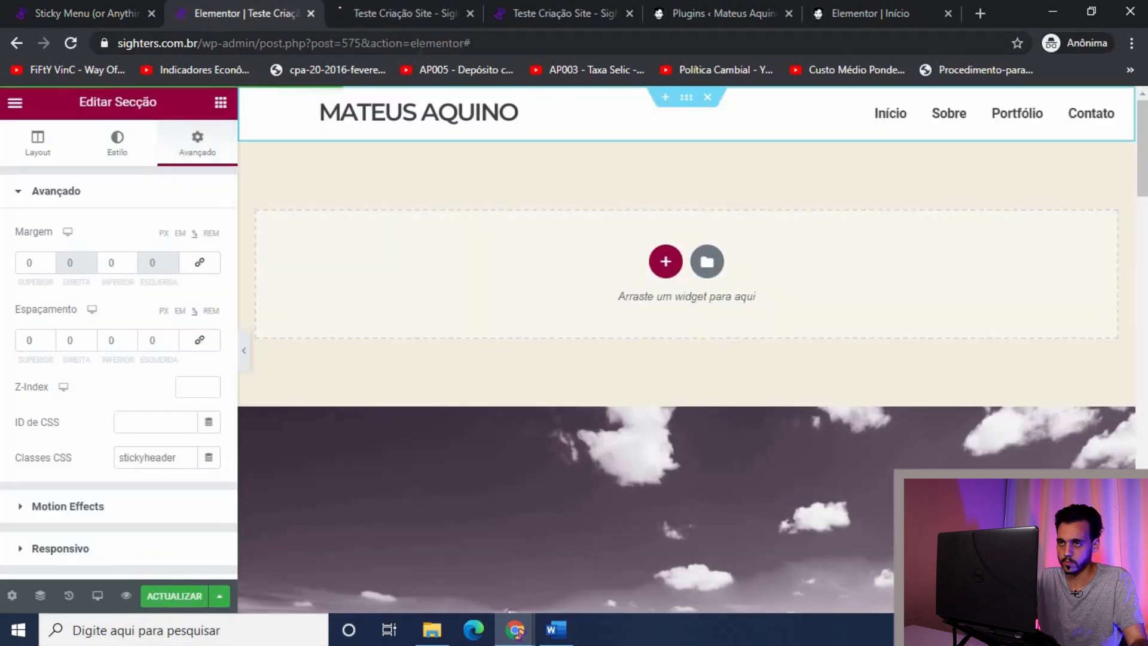
{"action": "left_click", "coordinate": [468, 13]}
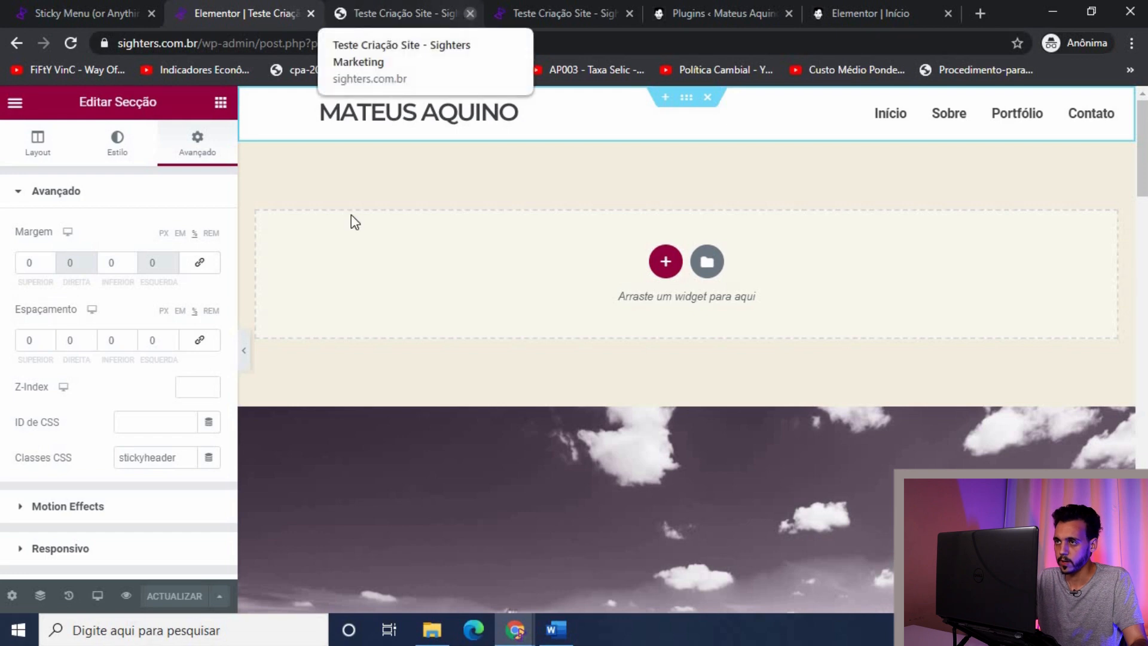
{"action": "left_click", "coordinate": [126, 598]}
Step: Scroll the preview to check the header stays fixed, then test the Sobre and Contato links
{"action": "scroll", "coordinate": [205, 335], "scroll_direction": "down", "scroll_amount": 10}
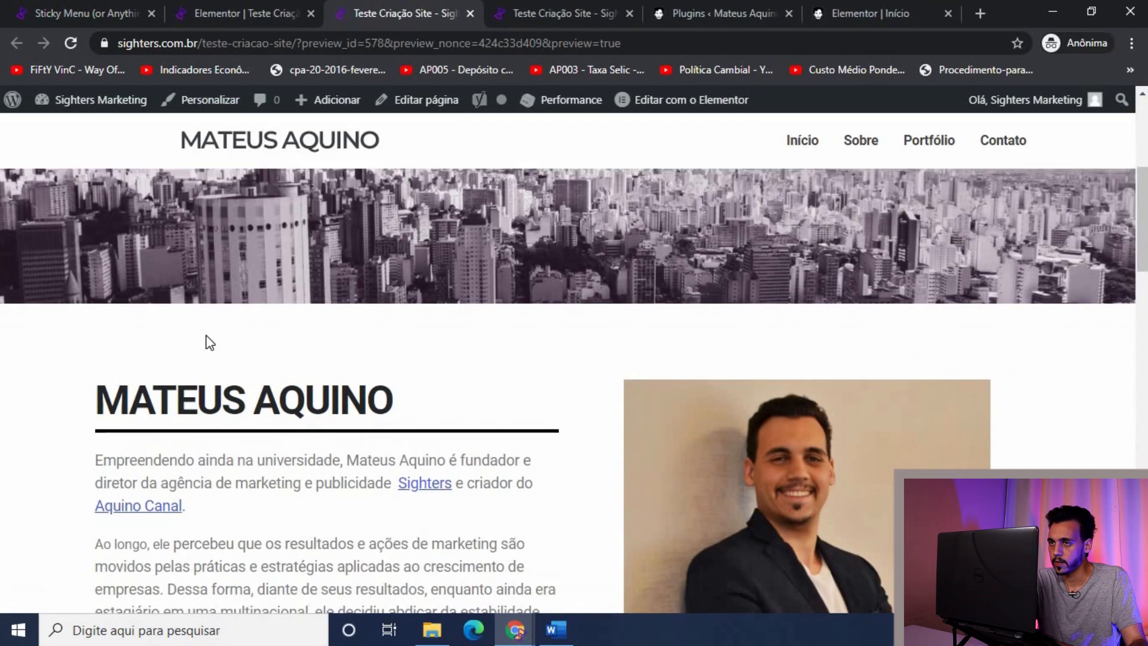
{"action": "scroll", "coordinate": [214, 336], "scroll_direction": "up", "scroll_amount": 10}
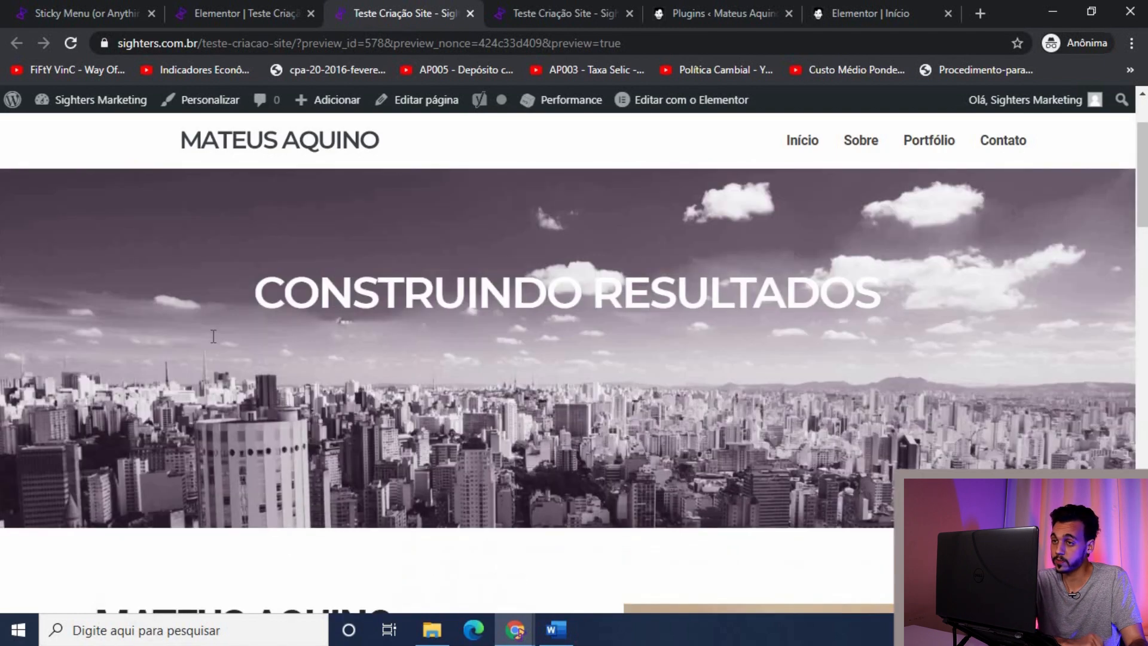
{"action": "scroll", "coordinate": [216, 338], "scroll_direction": "down", "scroll_amount": 6}
{"action": "scroll", "coordinate": [217, 338], "scroll_direction": "down", "scroll_amount": 8}
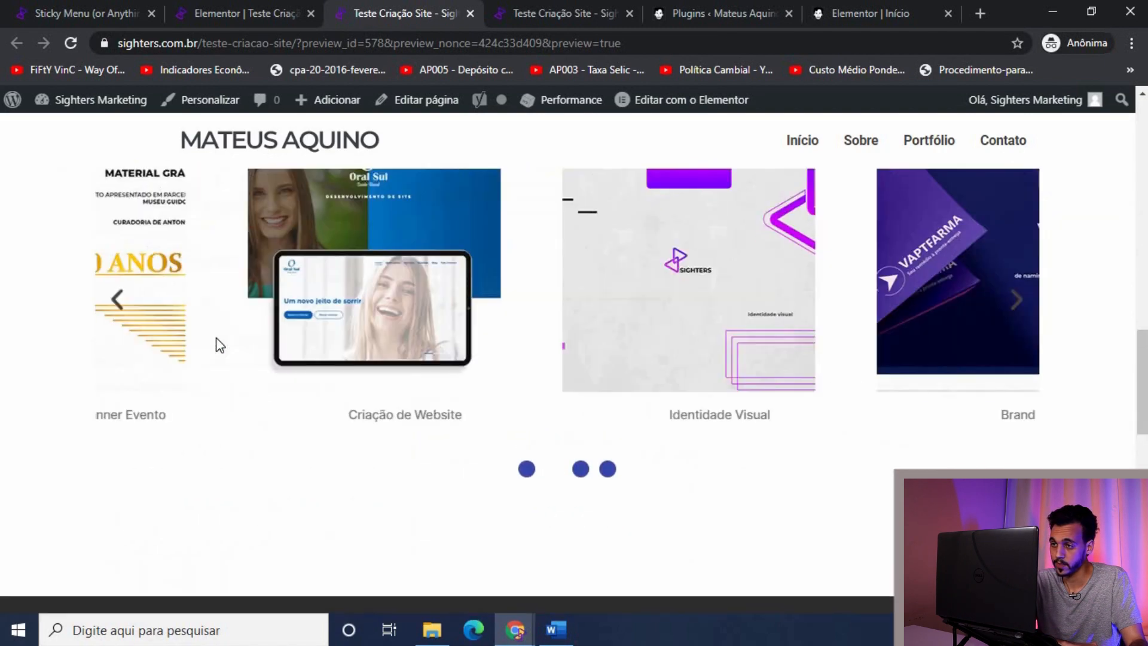
{"action": "scroll", "coordinate": [217, 339], "scroll_direction": "up", "scroll_amount": 14}
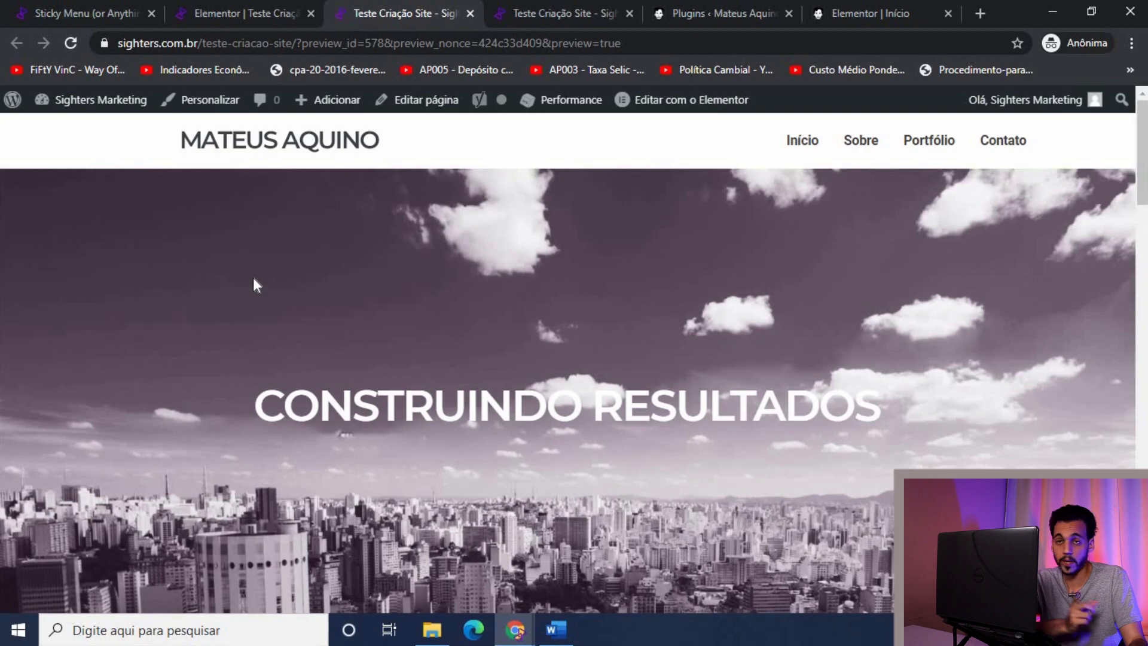
{"action": "scroll", "coordinate": [242, 268], "scroll_direction": "down", "scroll_amount": 8}
{"action": "scroll", "coordinate": [242, 268], "scroll_direction": "down", "scroll_amount": 5}
{"action": "scroll", "coordinate": [242, 268], "scroll_direction": "up", "scroll_amount": 14}
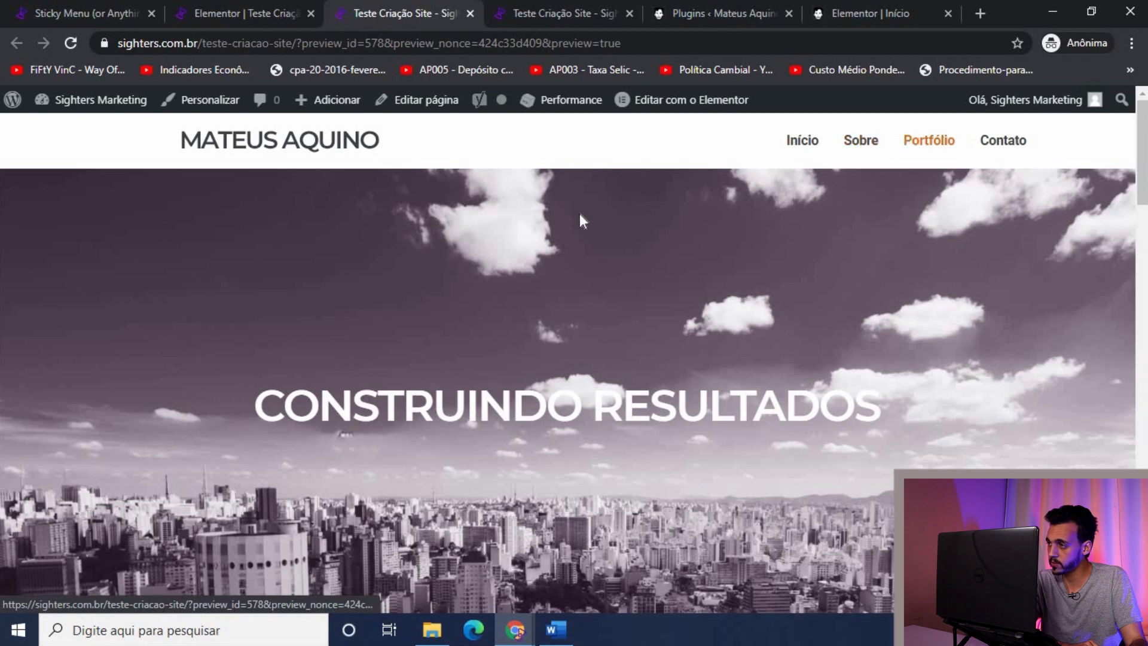
{"action": "left_click", "coordinate": [870, 142]}
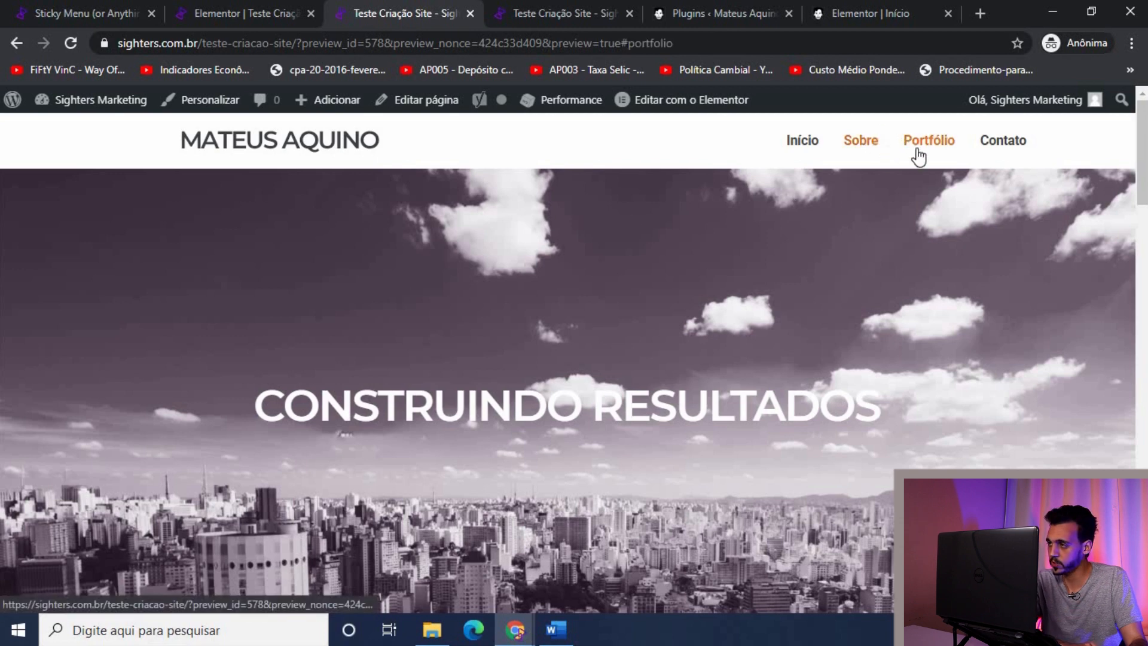
{"action": "left_click", "coordinate": [975, 146]}
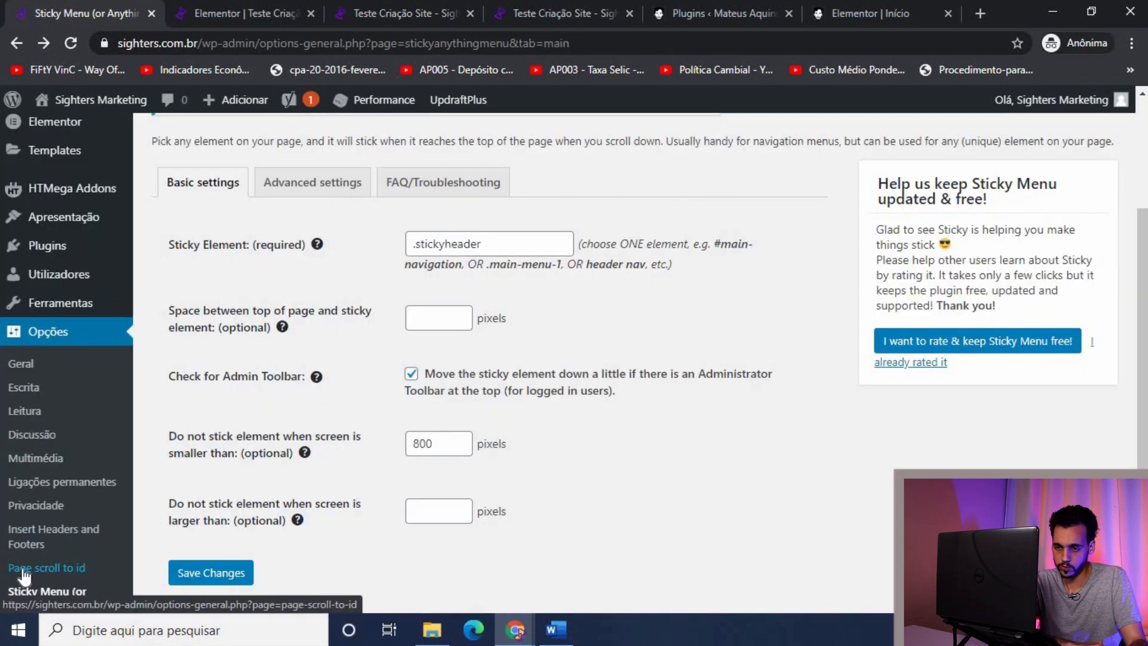
Step: Look through the Page scroll to id plugin settings, then go back to the site preview
{"action": "left_click", "coordinate": [103, 484]}
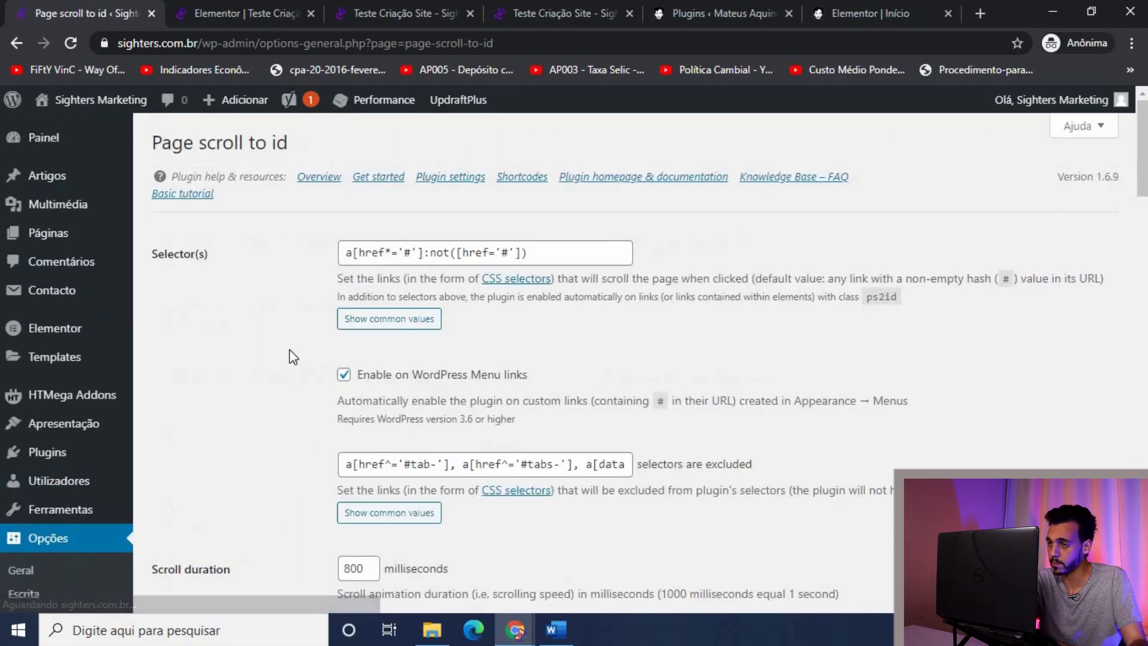
{"action": "scroll", "coordinate": [263, 361], "scroll_direction": "down", "scroll_amount": 7}
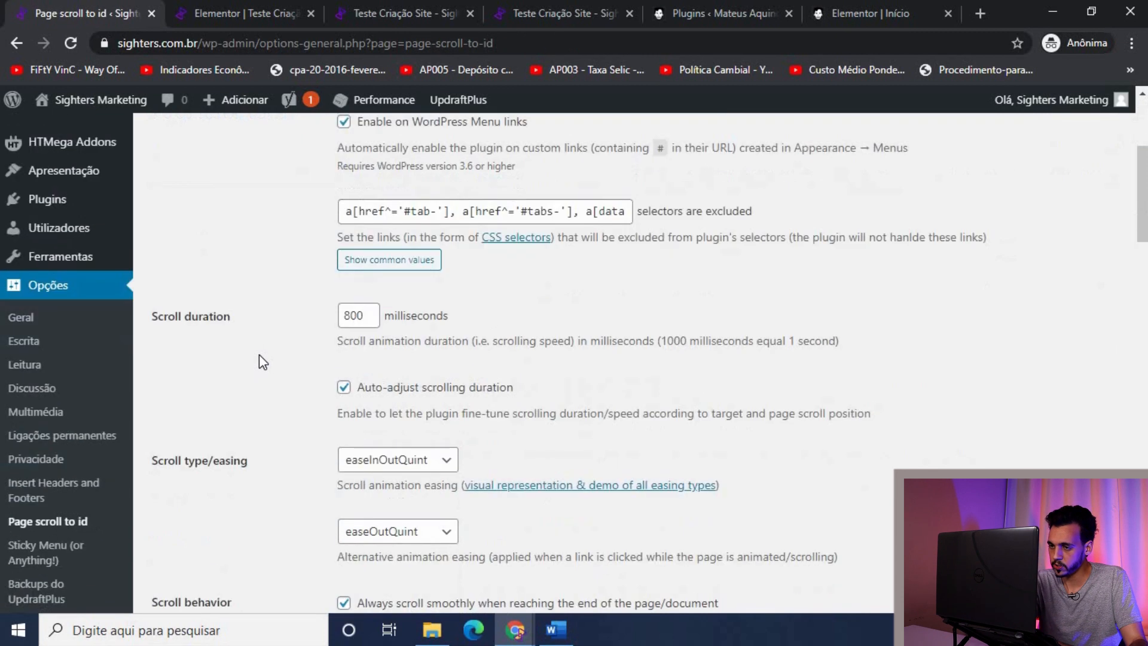
{"action": "scroll", "coordinate": [260, 354], "scroll_direction": "down", "scroll_amount": 3}
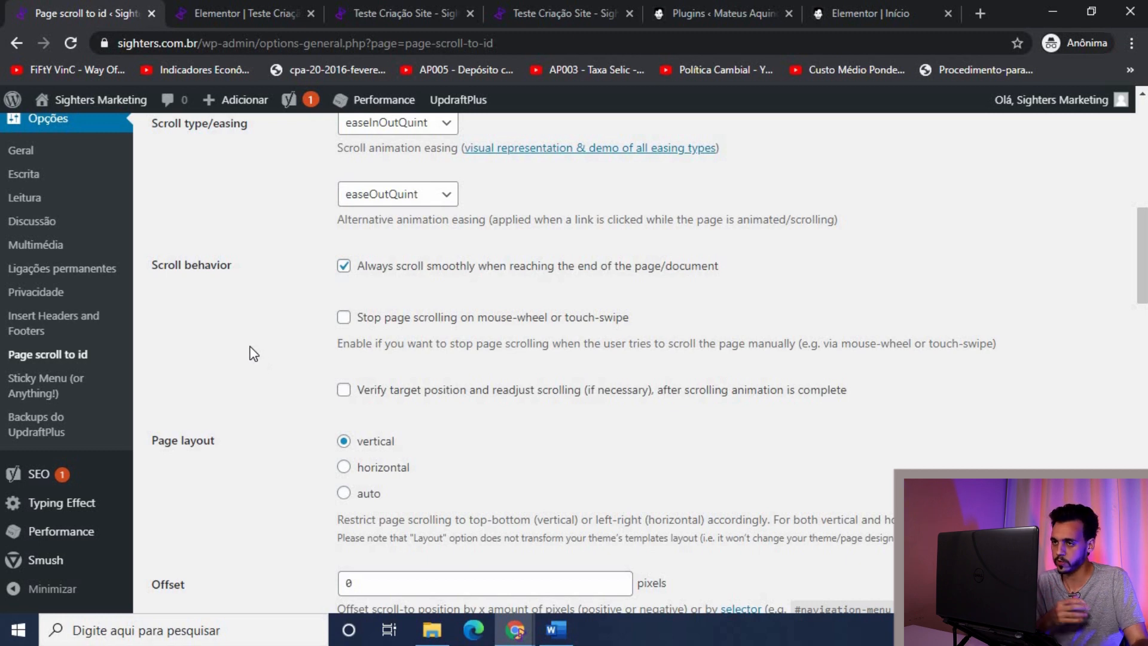
{"action": "scroll", "coordinate": [257, 380], "scroll_direction": "down", "scroll_amount": 7}
{"action": "scroll", "coordinate": [256, 378], "scroll_direction": "up", "scroll_amount": 15}
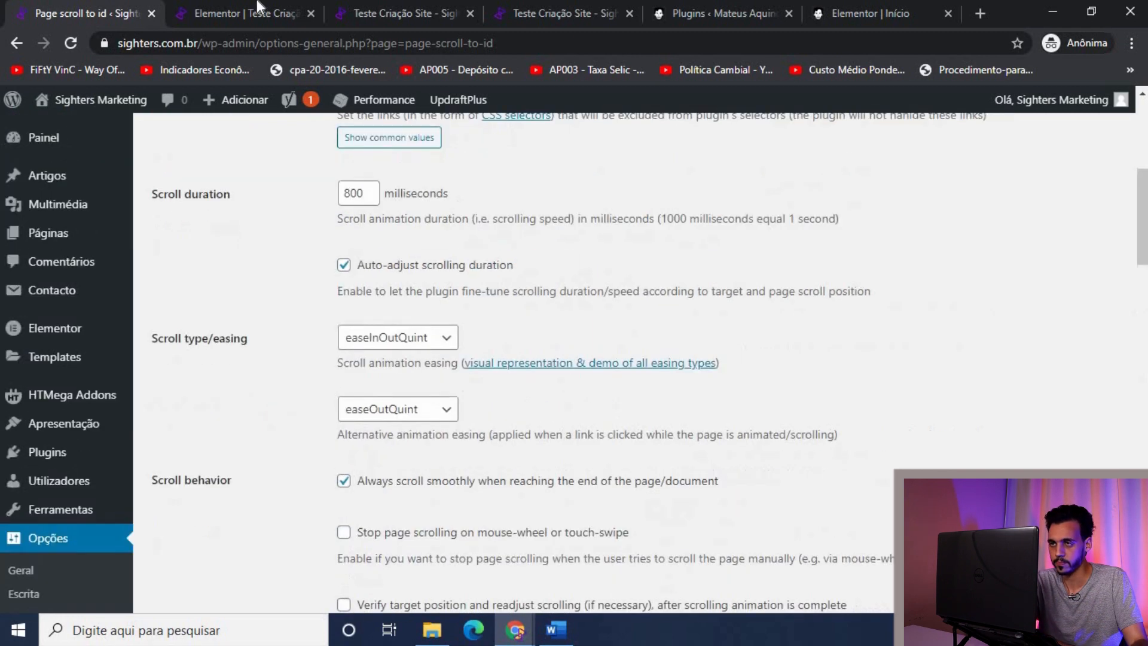
{"action": "left_click", "coordinate": [258, 7]}
{"action": "left_click", "coordinate": [383, 12]}
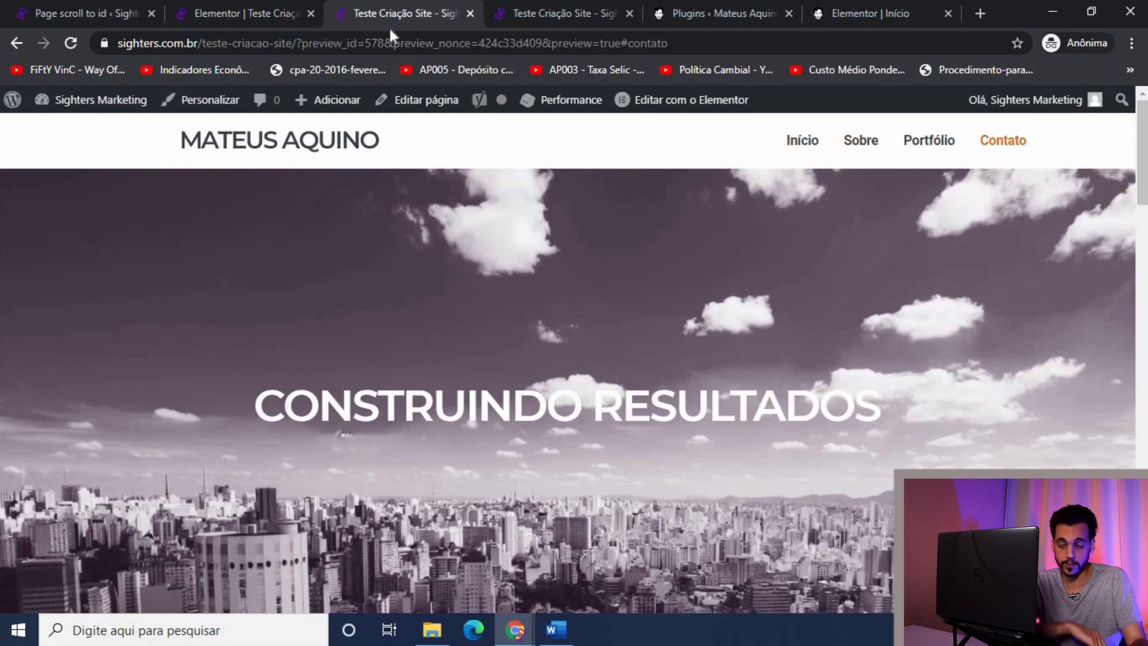
Step: Scroll through the other preview tab, then close both previews to reach the Elementor editor
{"action": "key", "text": "ctrl+Tab"}
{"action": "scroll", "coordinate": [328, 289], "scroll_direction": "down", "scroll_amount": 5}
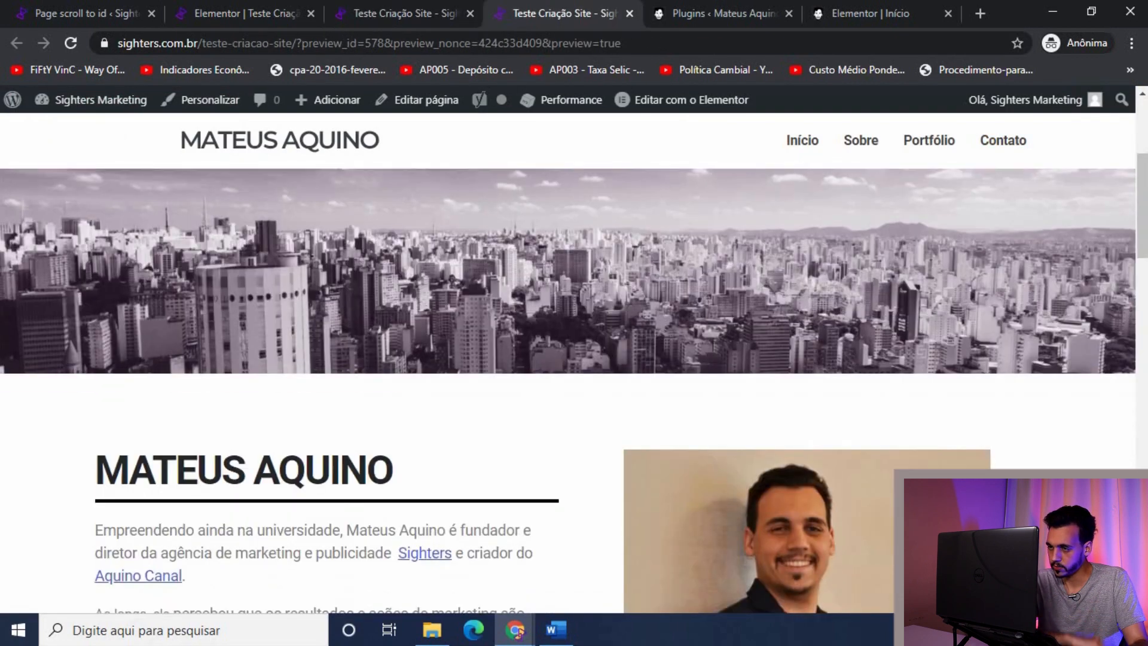
{"action": "scroll", "coordinate": [328, 289], "scroll_direction": "down", "scroll_amount": 7}
{"action": "scroll", "coordinate": [329, 292], "scroll_direction": "up", "scroll_amount": 3}
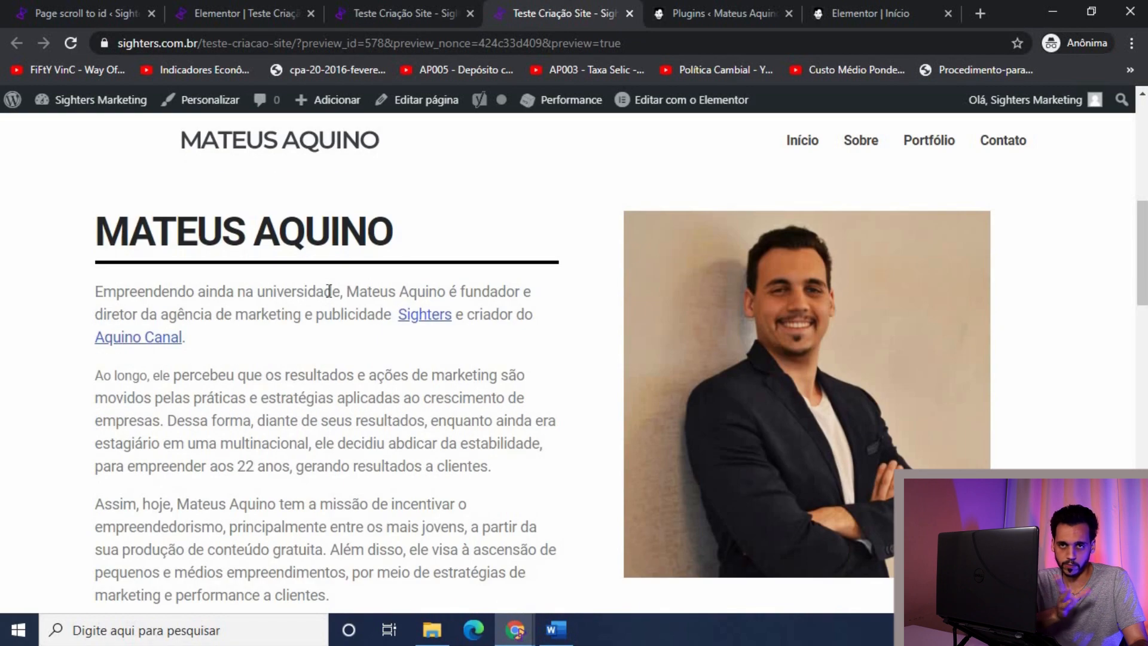
{"action": "scroll", "coordinate": [329, 291], "scroll_direction": "up", "scroll_amount": 4}
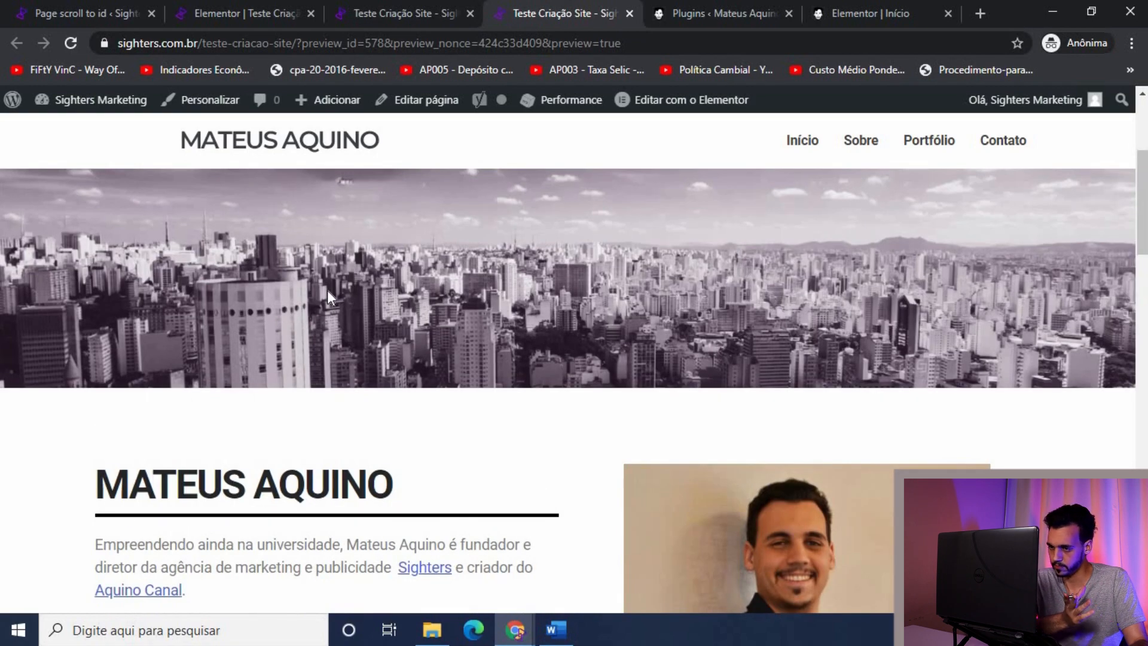
{"action": "scroll", "coordinate": [328, 290], "scroll_direction": "down", "scroll_amount": 5}
{"action": "scroll", "coordinate": [428, 132], "scroll_direction": "up", "scroll_amount": 4}
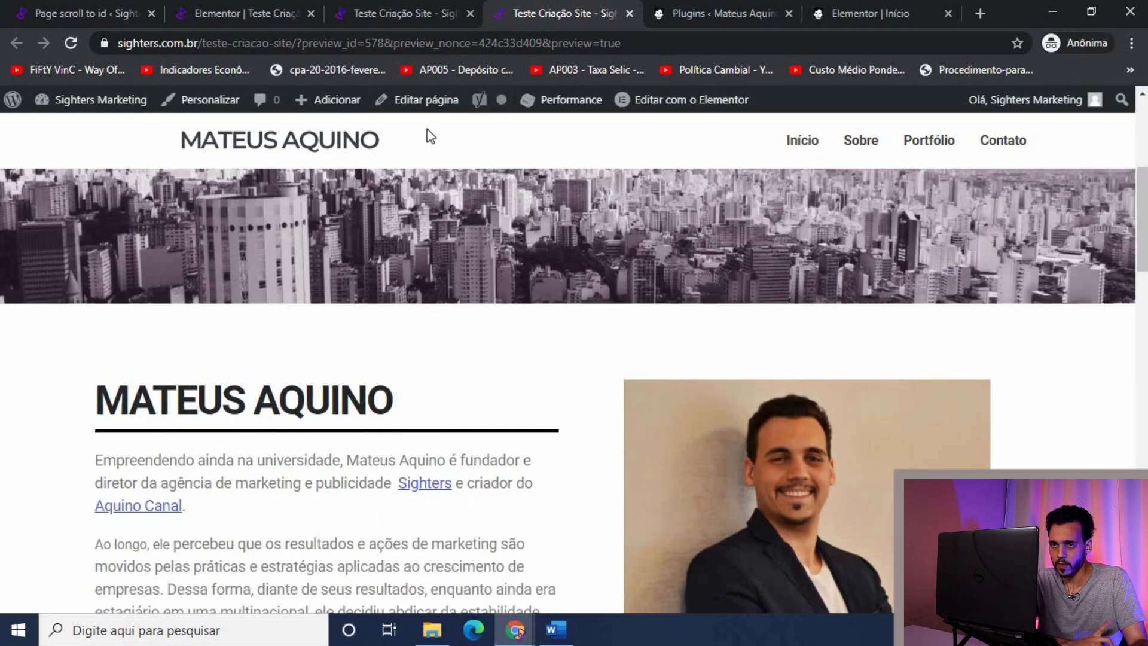
{"action": "left_click", "coordinate": [629, 14]}
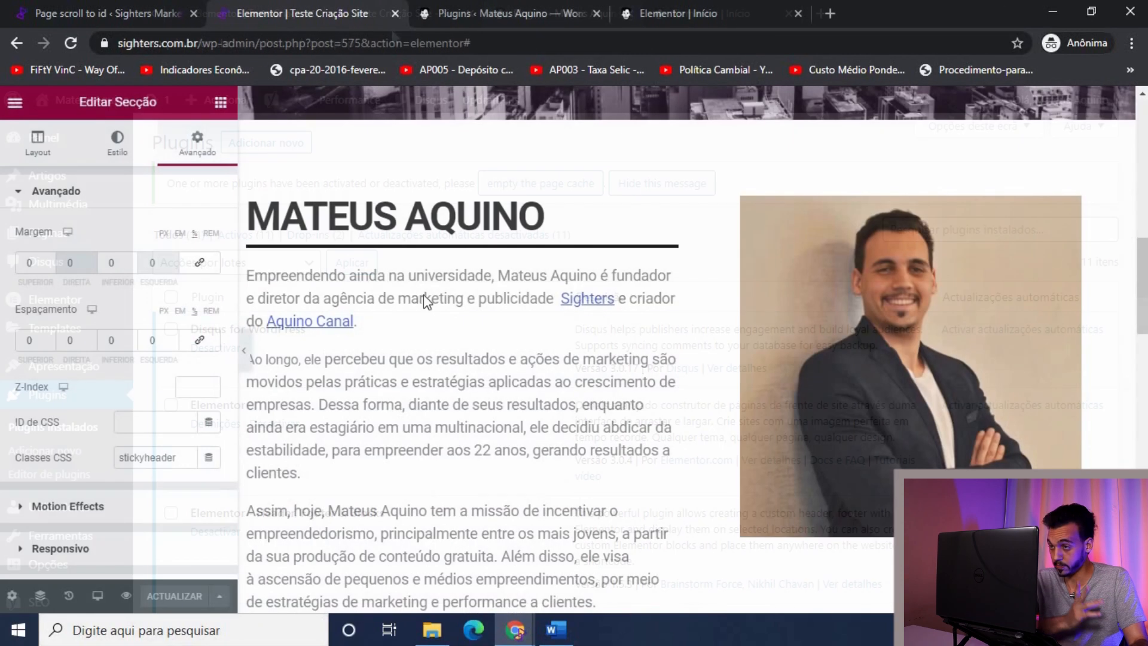
{"action": "scroll", "coordinate": [697, 360], "scroll_direction": "up", "scroll_amount": 12}
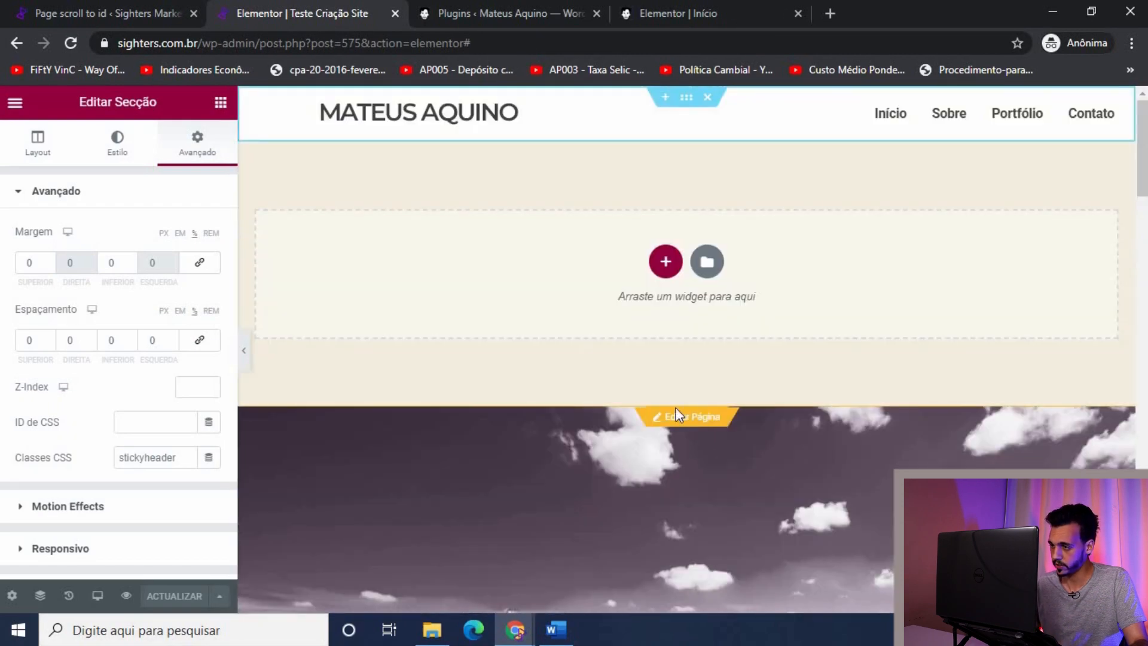
Step: Add a Heading above MATEUS AQUINO containing the pasted ps2id shortcode
{"action": "left_click", "coordinate": [675, 408]}
{"action": "scroll", "coordinate": [504, 299], "scroll_direction": "down", "scroll_amount": 5}
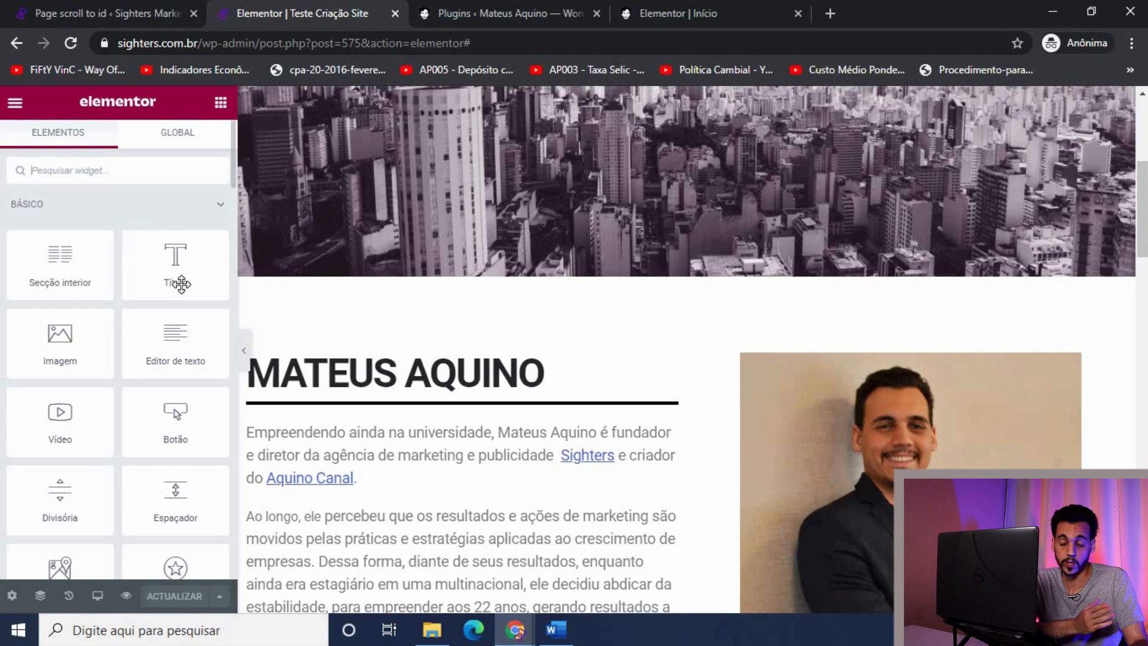
{"action": "left_click_drag", "start_coordinate": [333, 354], "coordinate": [335, 336]}
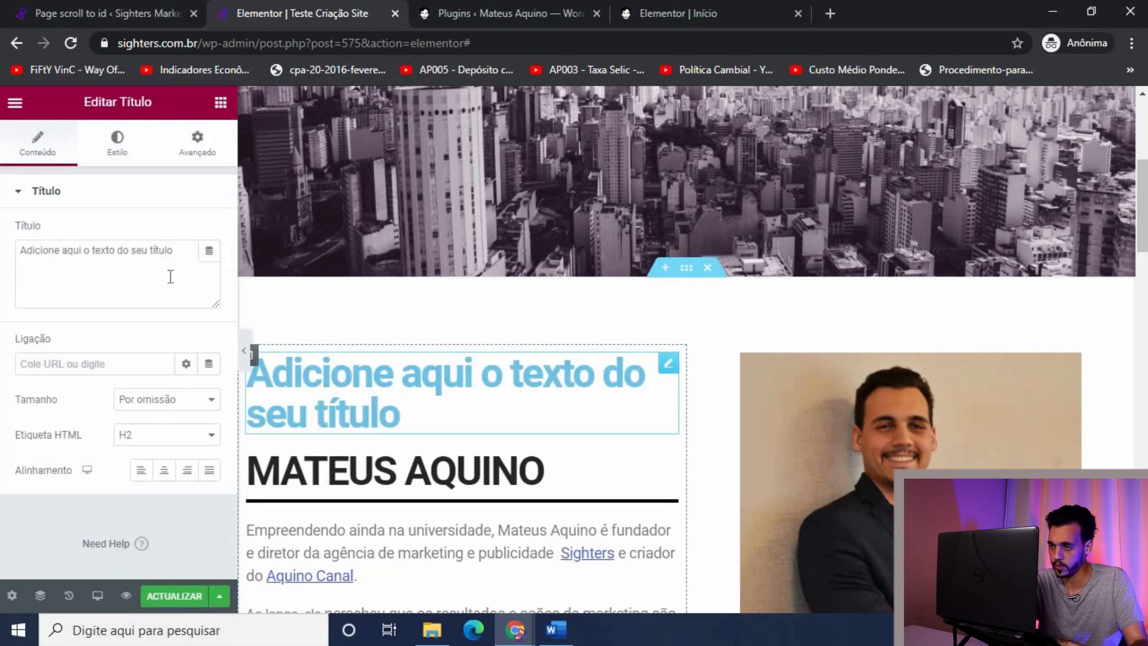
{"action": "left_click", "coordinate": [185, 261]}
{"action": "key", "text": "ctrl+a"}
{"action": "type", "text": "[ps2id id='quemsomos' target=''/]"}
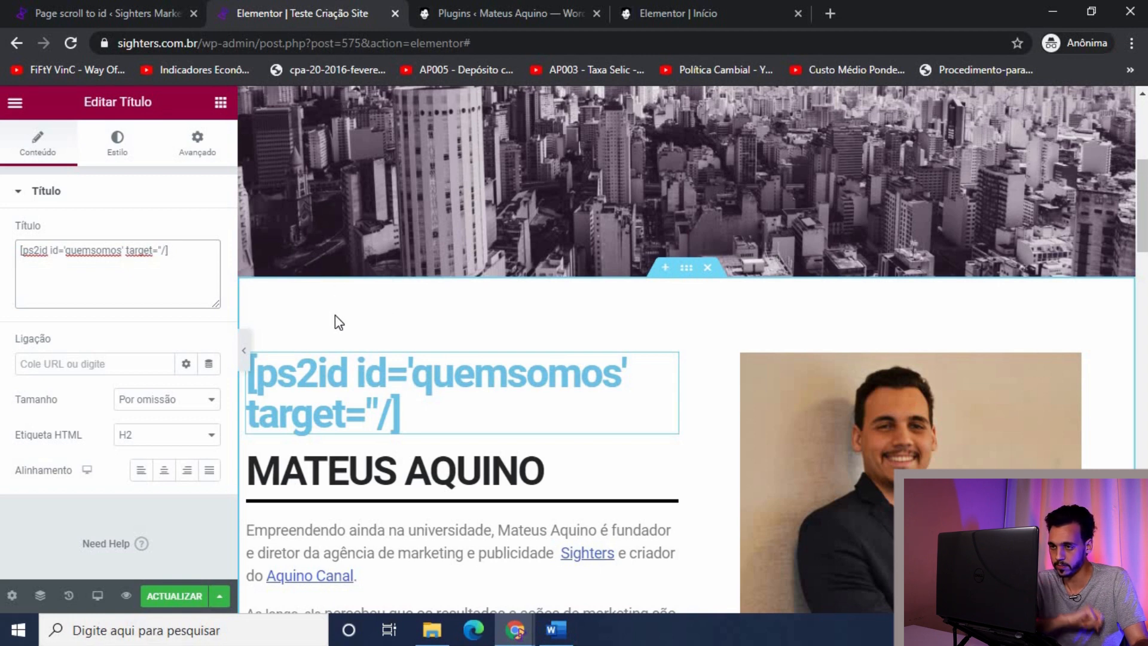
{"action": "scroll", "coordinate": [383, 359], "scroll_direction": "up", "scroll_amount": 8}
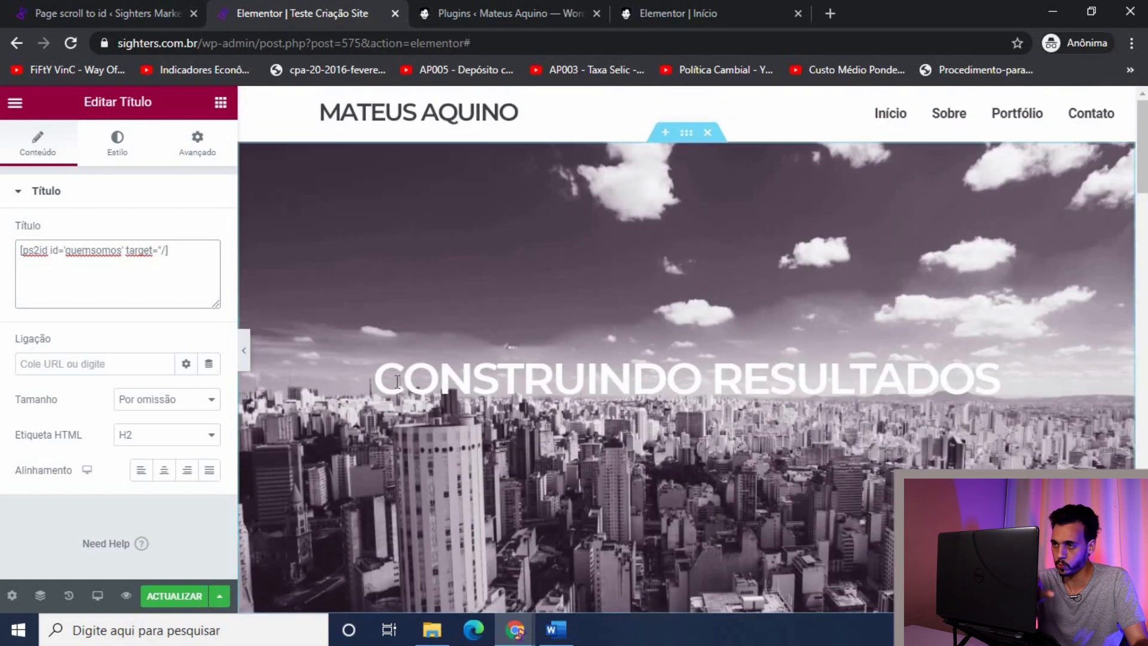
{"action": "scroll", "coordinate": [397, 381], "scroll_direction": "down", "scroll_amount": 7}
Step: Change the shortcode id from 'quemsomos' to 'sobre', save the page, and open a preview
{"action": "left_click", "coordinate": [417, 389]}
{"action": "left_click", "coordinate": [88, 258]}
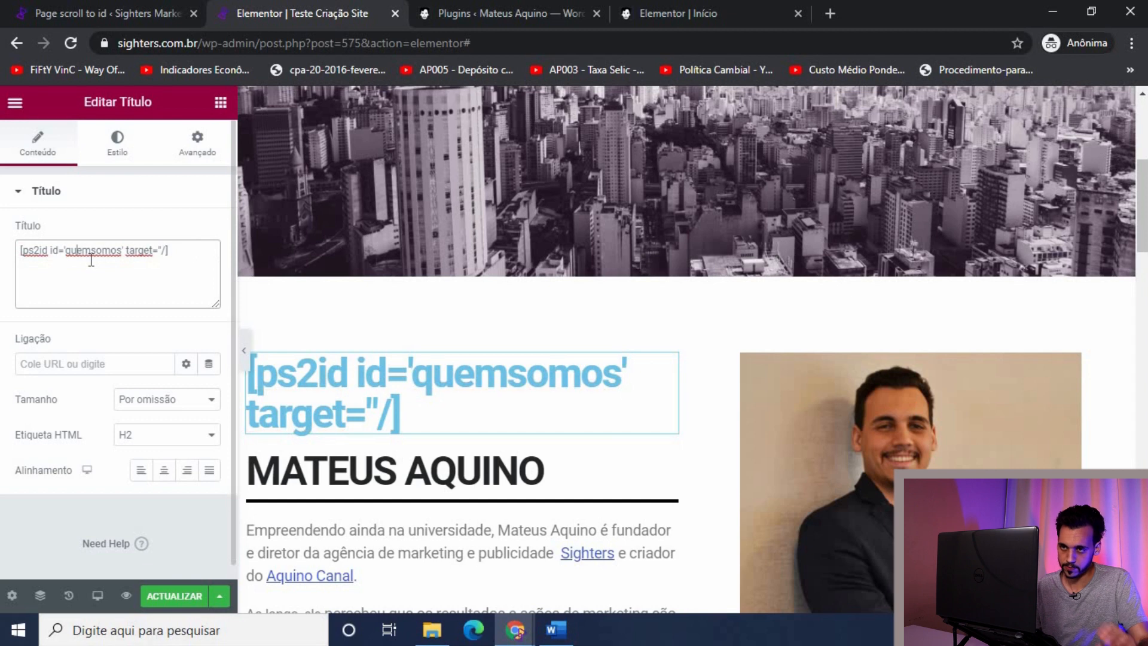
{"action": "double_click", "coordinate": [91, 261]}
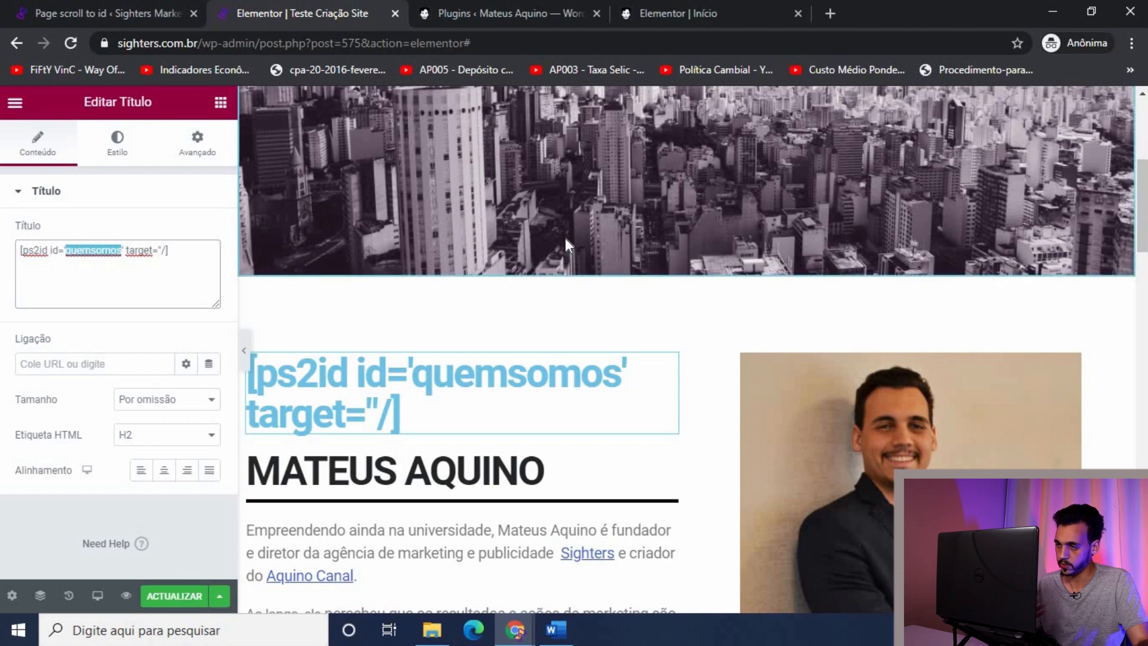
{"action": "scroll", "coordinate": [598, 281], "scroll_direction": "up", "scroll_amount": 10}
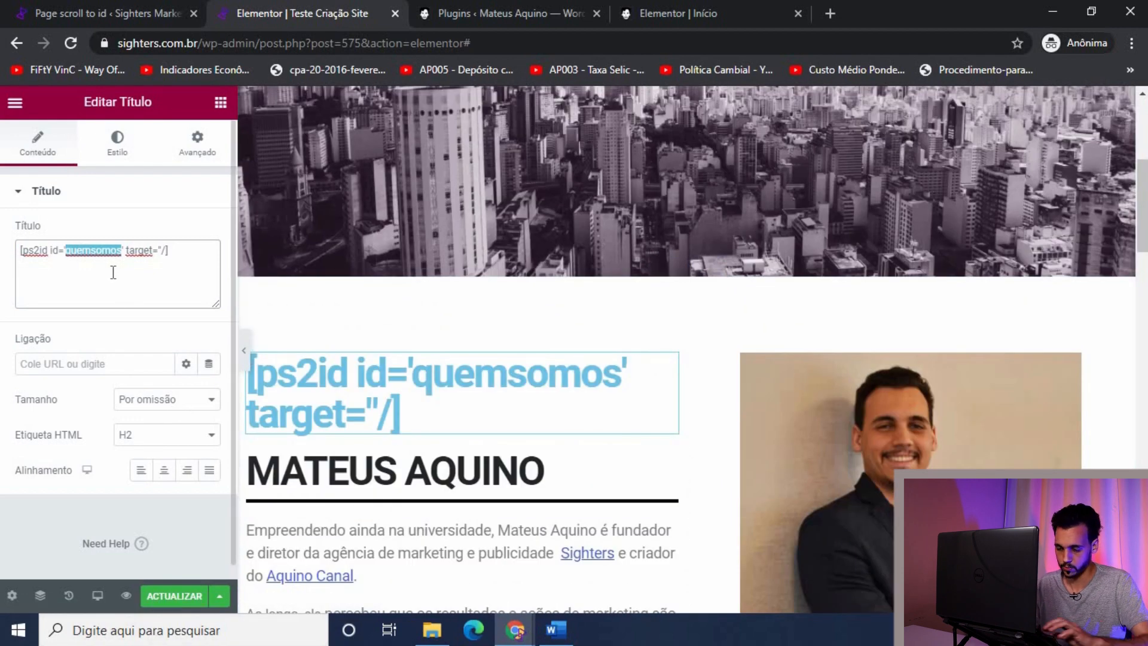
{"action": "type", "text": "sobre"}
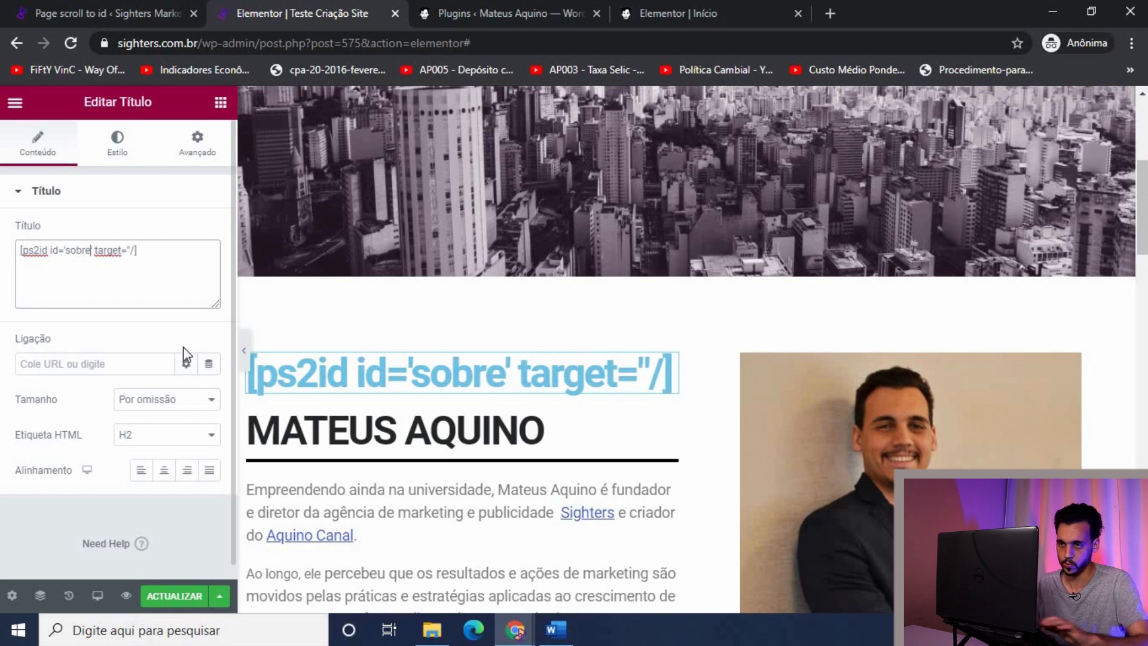
{"action": "left_click", "coordinate": [182, 601]}
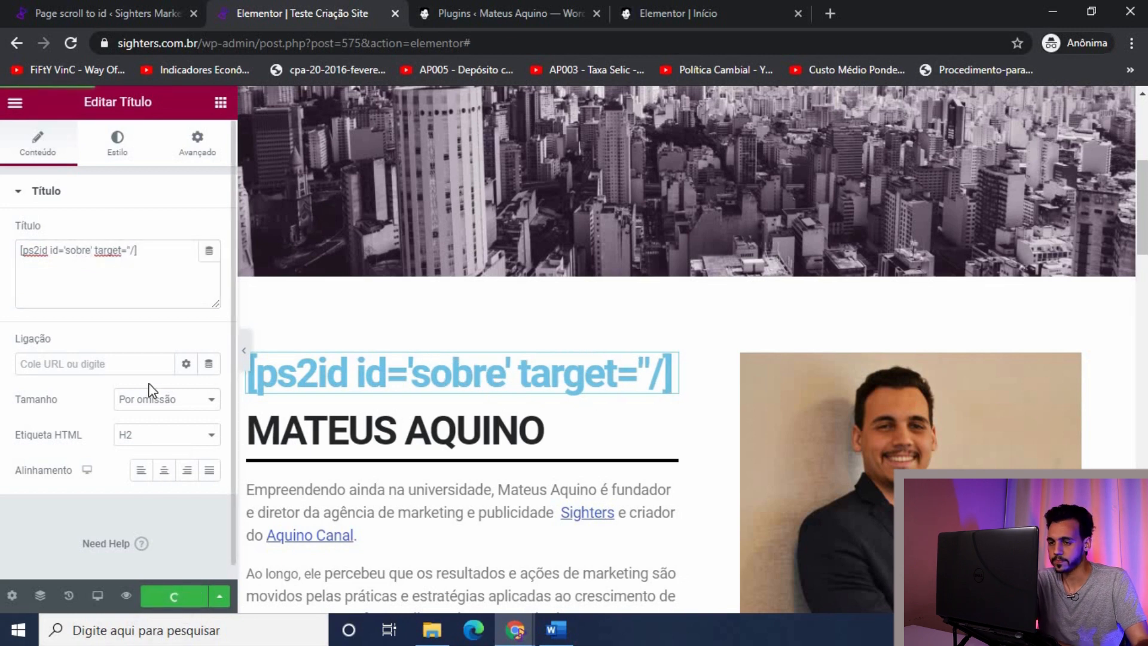
{"action": "left_click", "coordinate": [126, 596]}
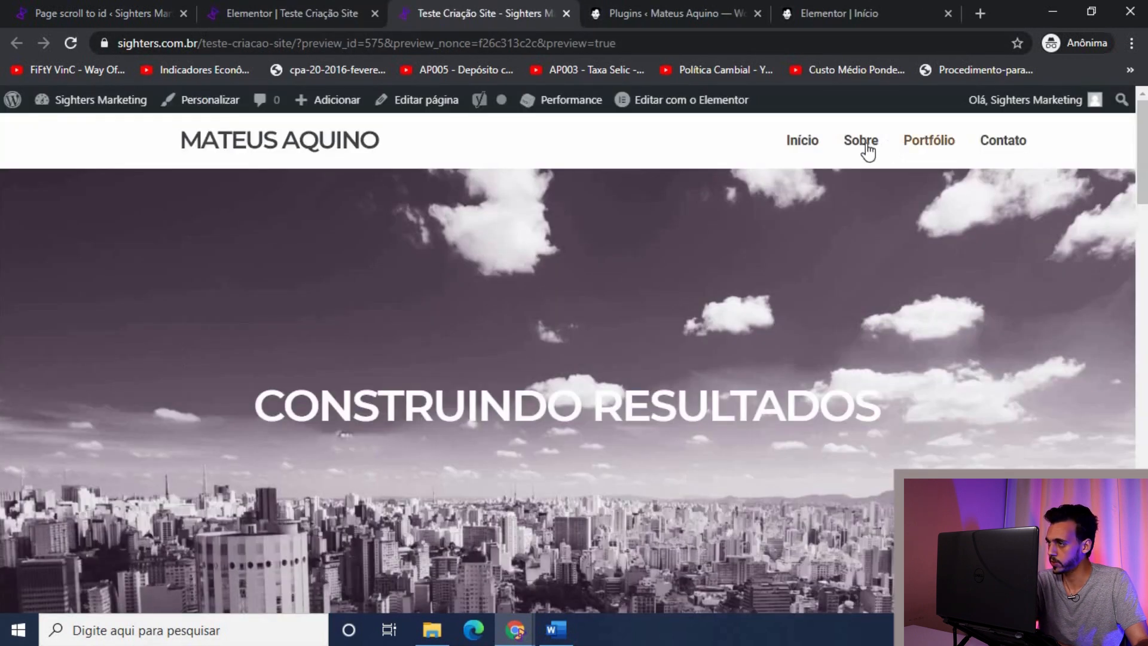
Step: Test the Sobre link's smooth scroll in the preview, then return to the Elementor editor
{"action": "scroll", "coordinate": [296, 418], "scroll_direction": "down", "scroll_amount": 8}
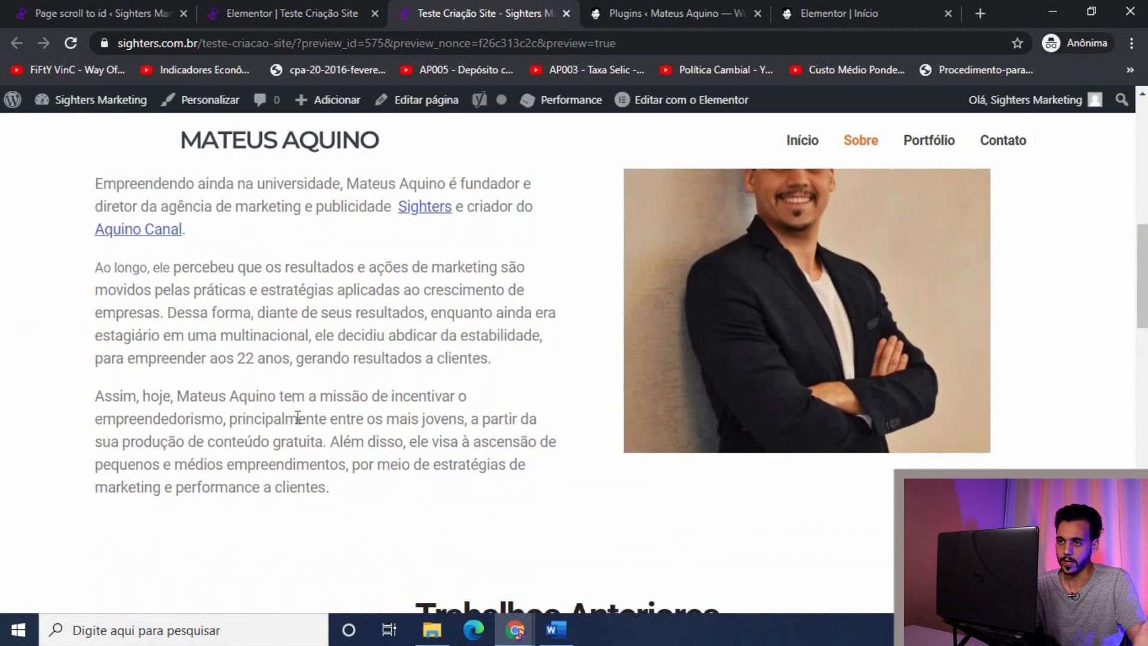
{"action": "scroll", "coordinate": [229, 429], "scroll_direction": "up", "scroll_amount": 5}
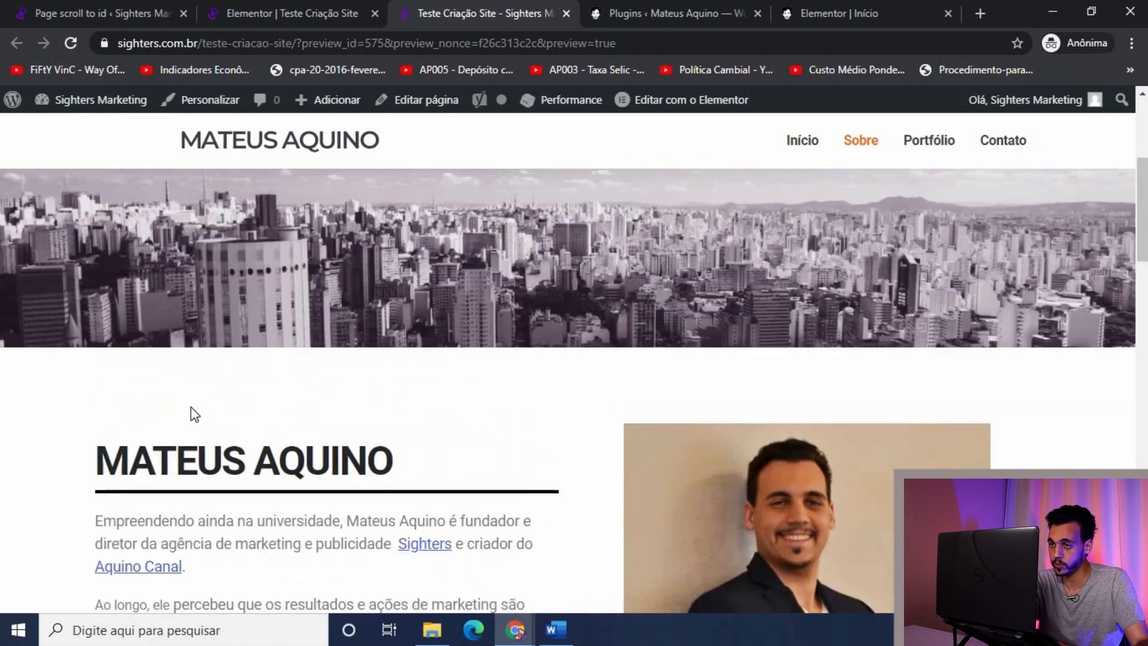
{"action": "left_click", "coordinate": [308, 7]}
{"action": "scroll", "coordinate": [695, 260], "scroll_direction": "down", "scroll_amount": 3}
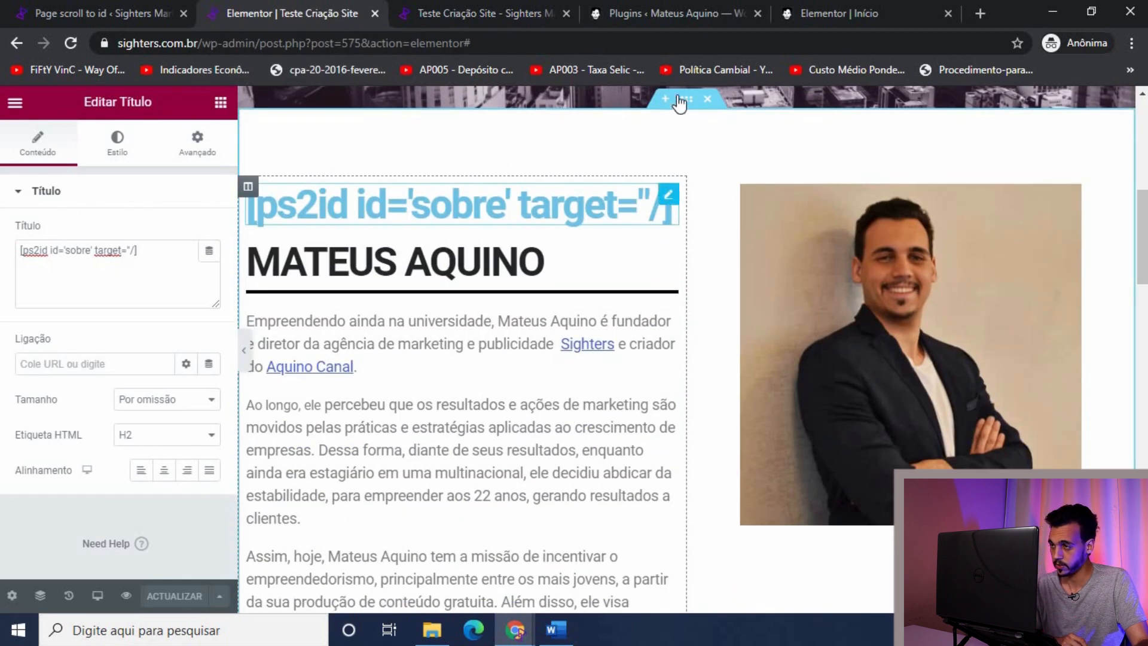
{"action": "left_click", "coordinate": [251, 233]}
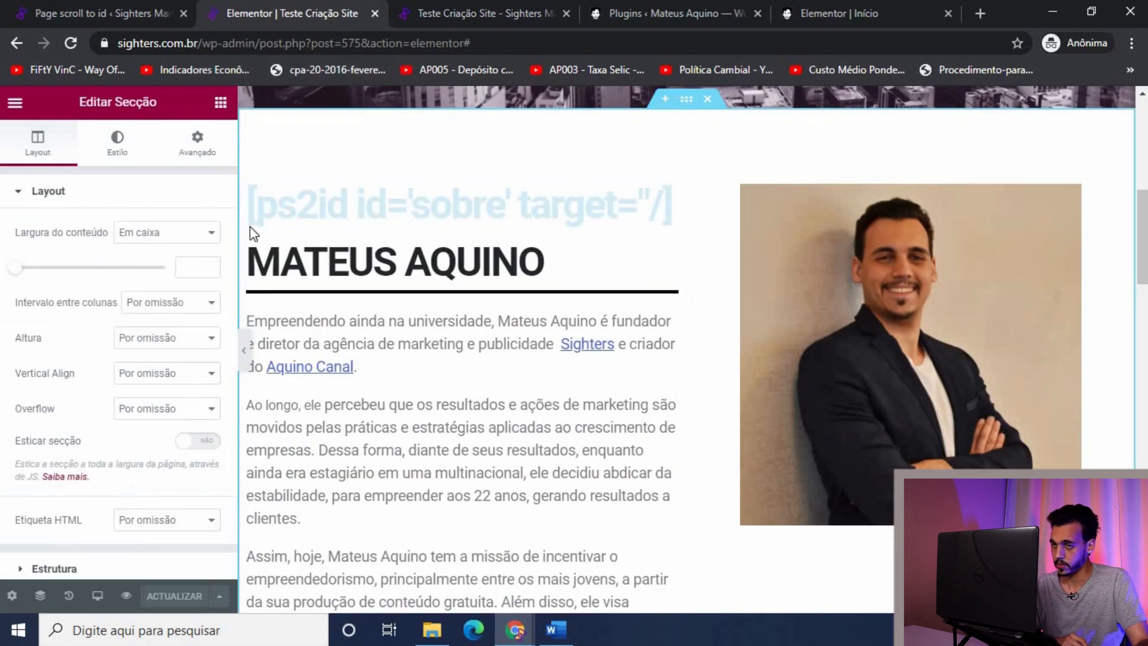
{"action": "left_click", "coordinate": [670, 205]}
{"action": "scroll", "coordinate": [538, 371], "scroll_direction": "down", "scroll_amount": 5}
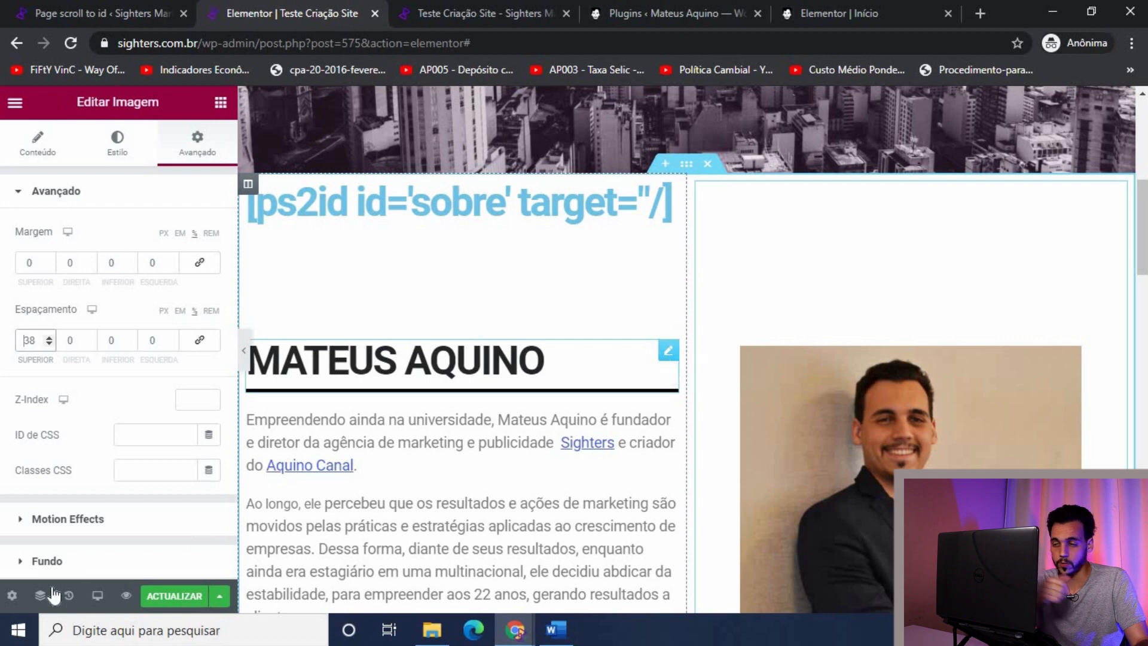
{"action": "left_click", "coordinate": [182, 606]}
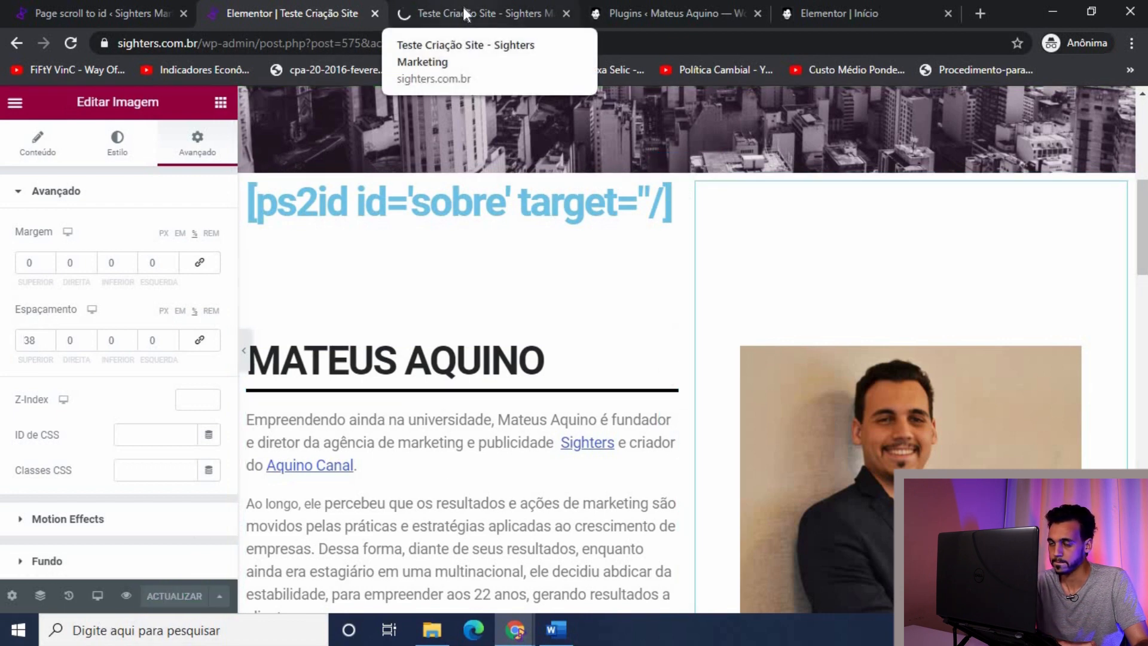
{"action": "left_click", "coordinate": [467, 12]}
Step: Test the Sobre menu link in the preview, browse the page, then go full screen
{"action": "left_click", "coordinate": [861, 141]}
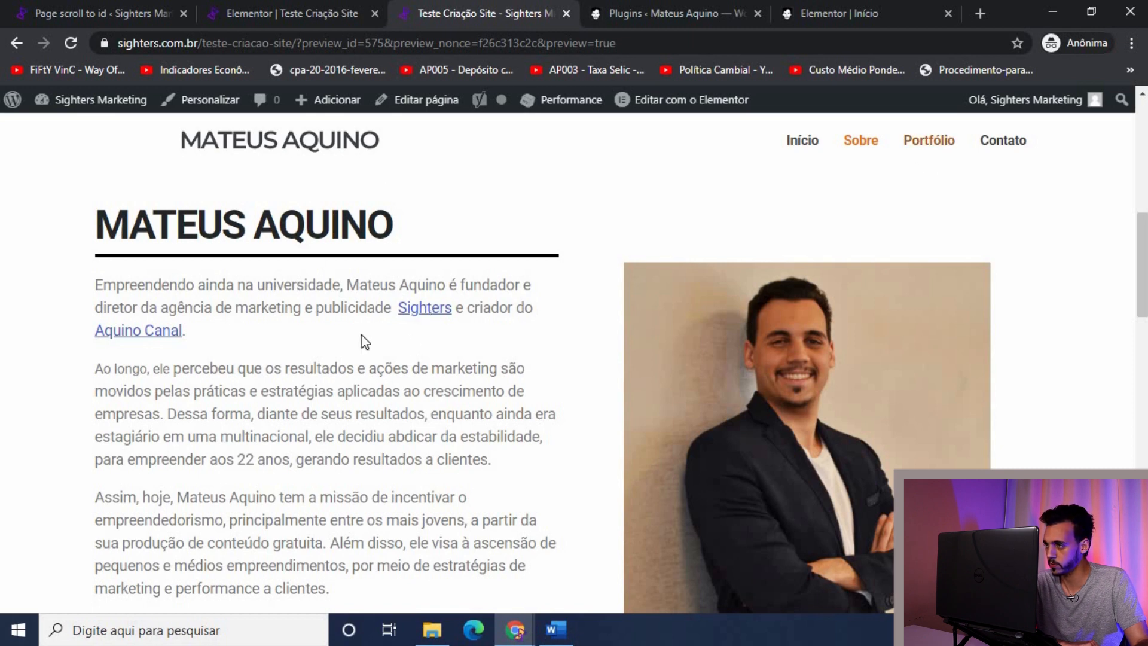
{"action": "scroll", "coordinate": [331, 313], "scroll_direction": "down", "scroll_amount": 5}
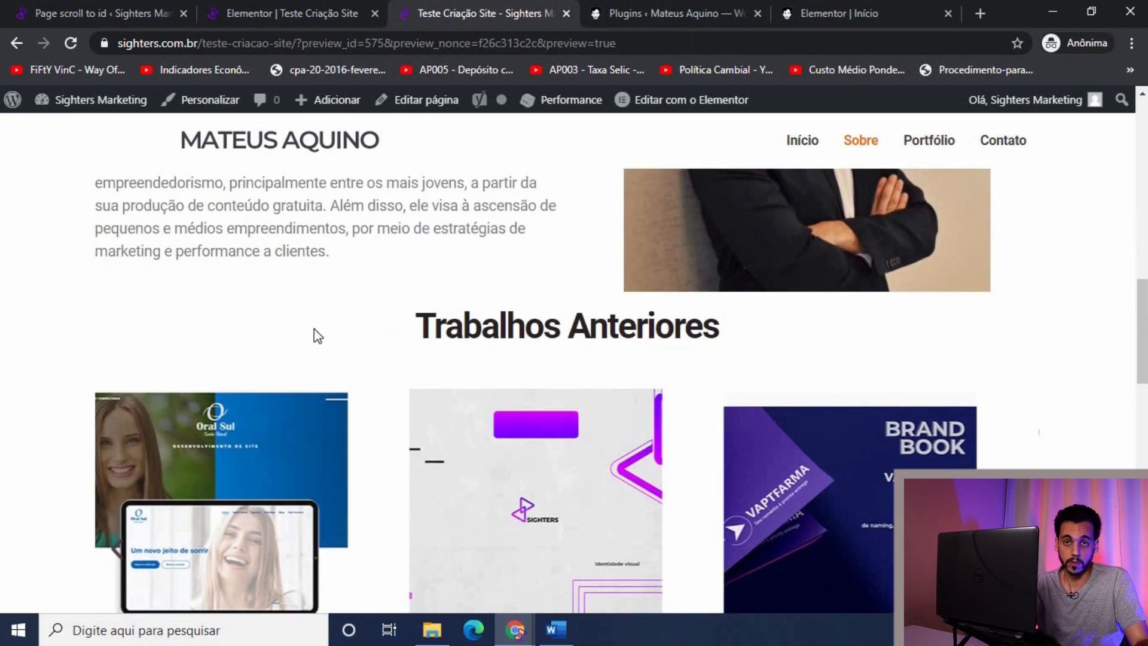
{"action": "scroll", "coordinate": [389, 314], "scroll_direction": "up", "scroll_amount": 10}
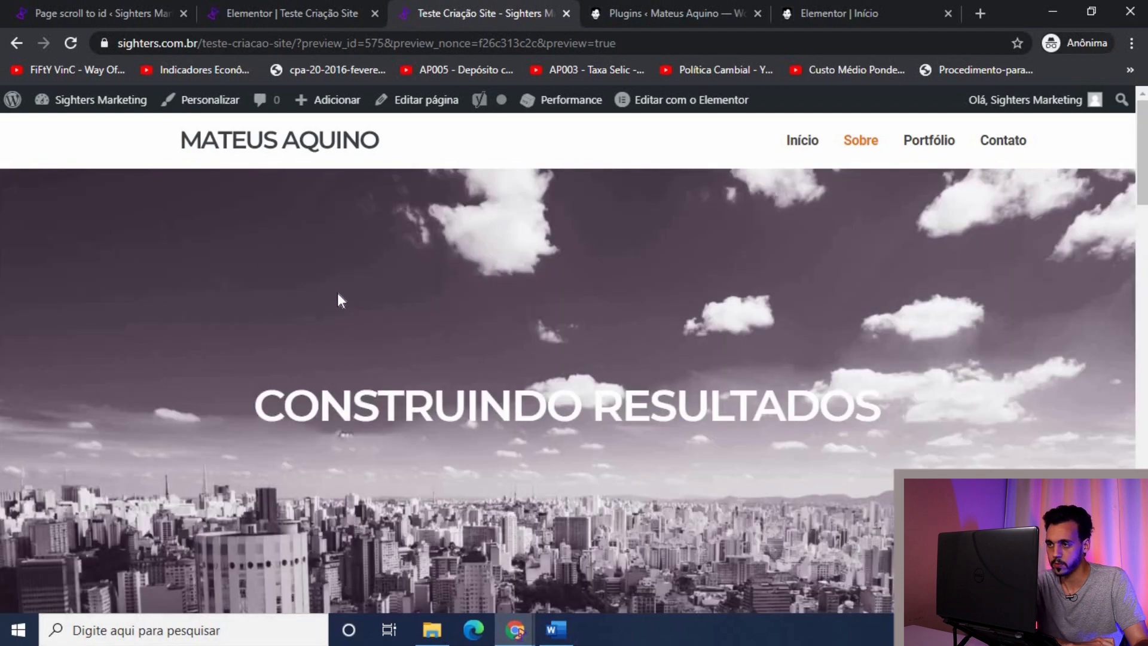
{"action": "scroll", "coordinate": [536, 285], "scroll_direction": "down", "scroll_amount": 20}
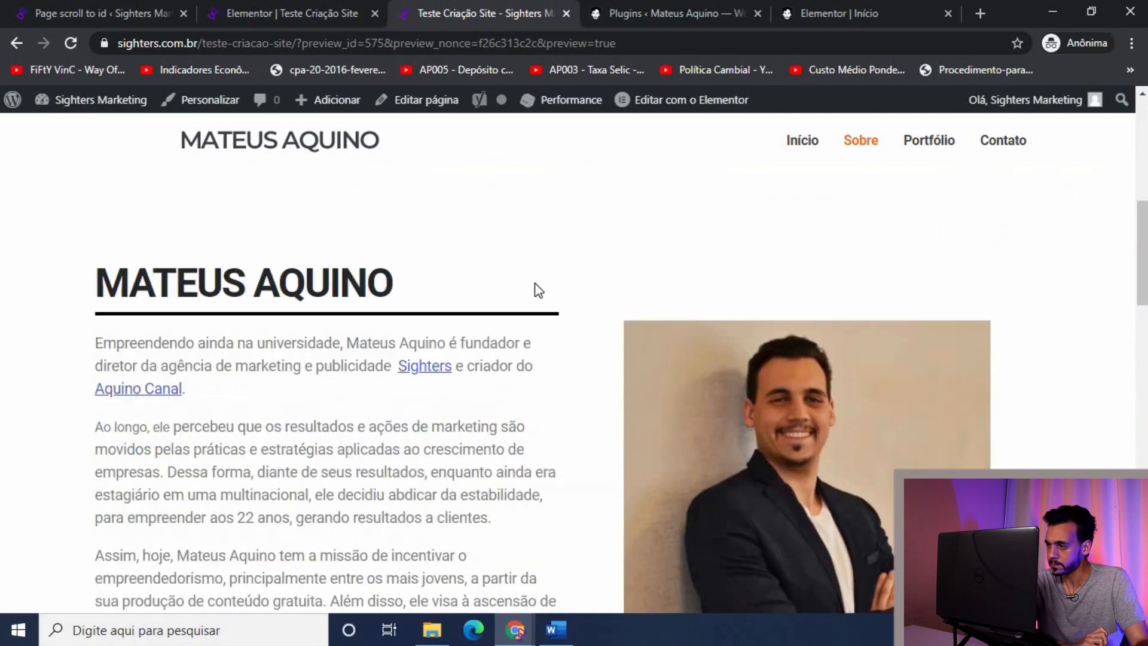
{"action": "scroll", "coordinate": [458, 296], "scroll_direction": "down", "scroll_amount": 3}
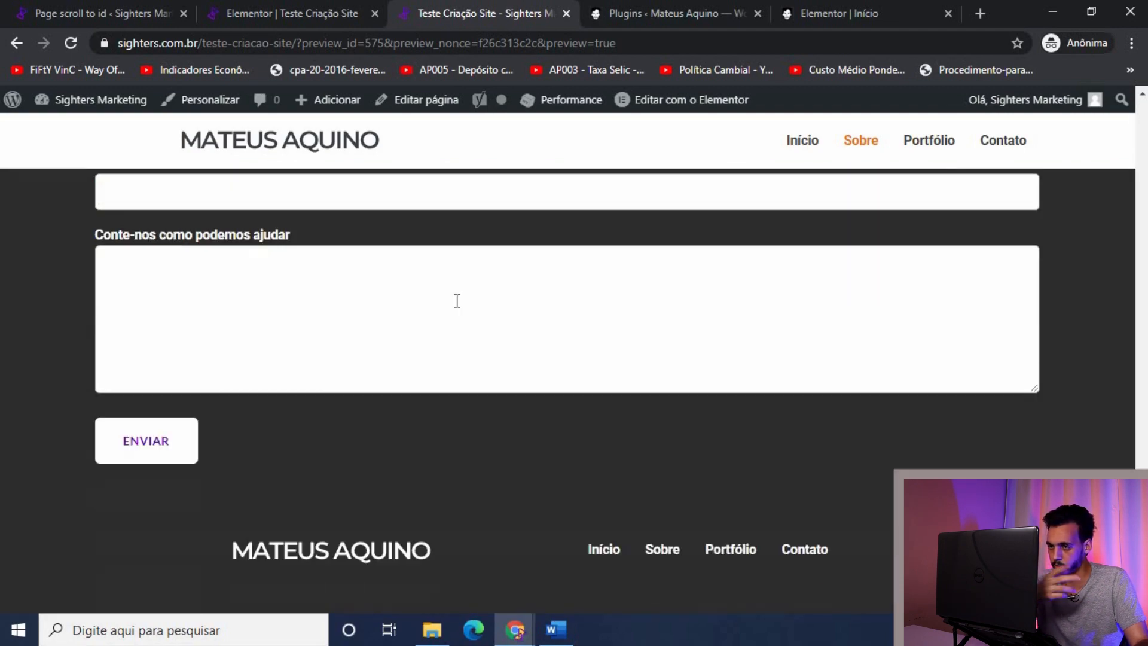
{"action": "scroll", "coordinate": [457, 299], "scroll_direction": "up", "scroll_amount": 15}
{"action": "scroll", "coordinate": [457, 302], "scroll_direction": "up", "scroll_amount": 5}
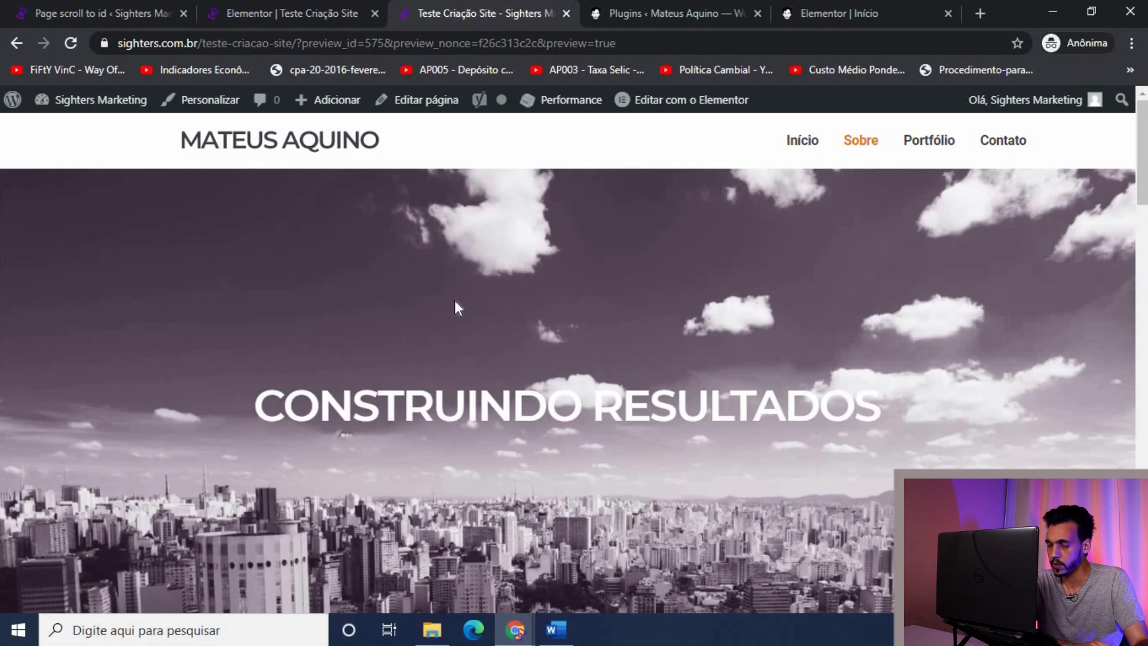
{"action": "key", "text": "F11"}
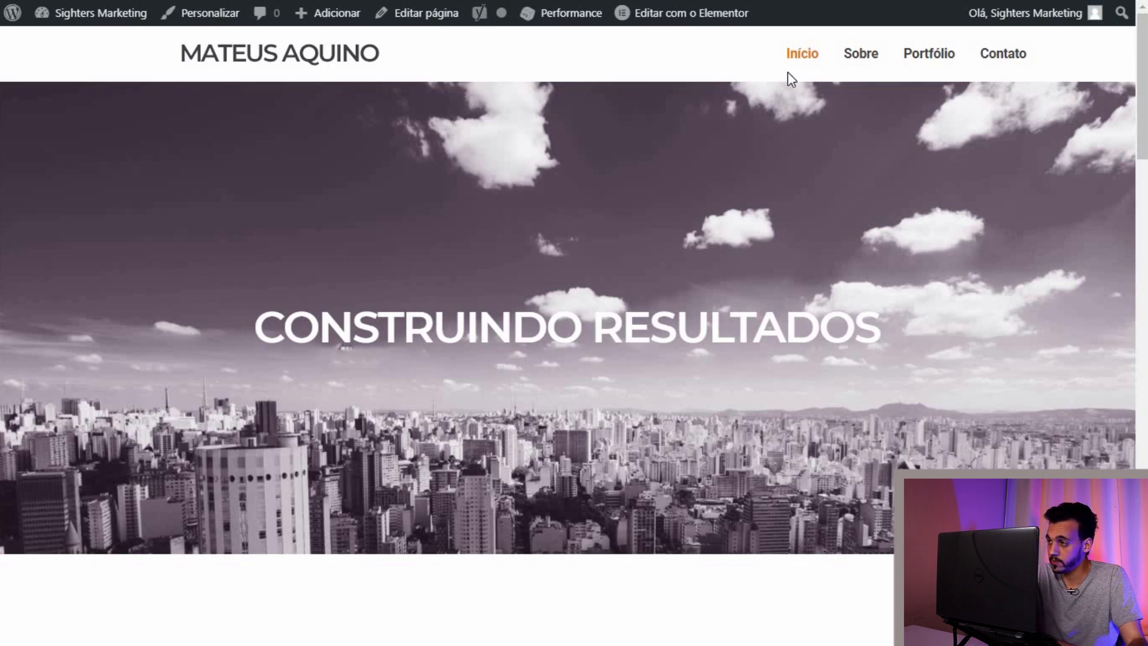
Step: Confirm the Sobre, Portfólio, Contato and Início links each smooth-scroll to their sections
{"action": "left_click", "coordinate": [861, 55]}
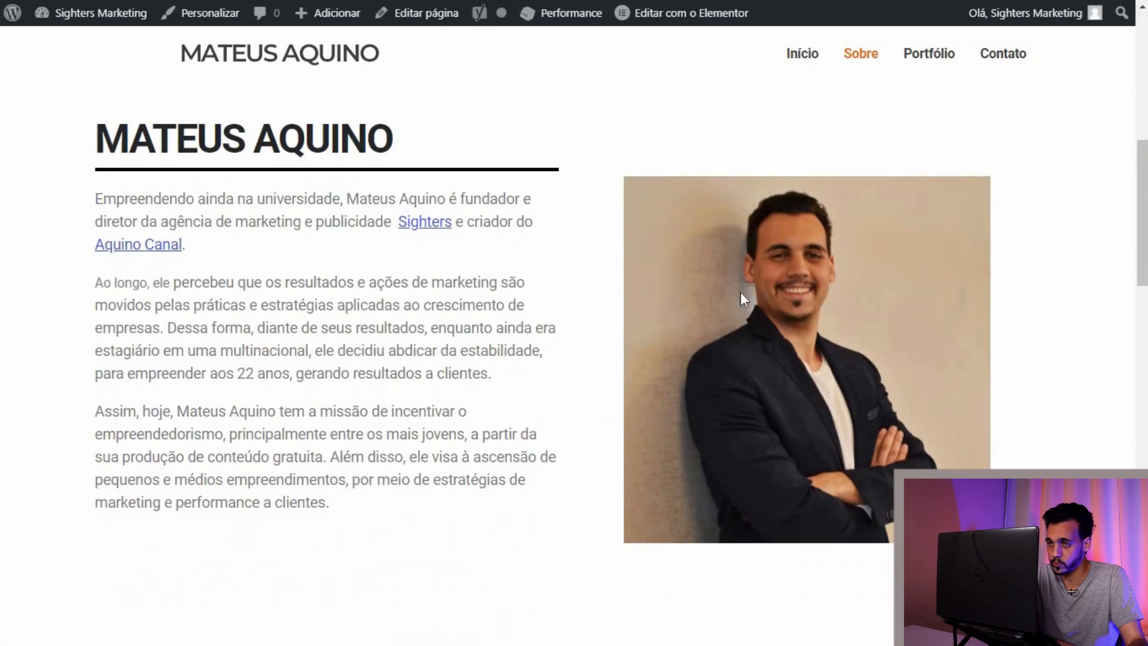
{"action": "left_click", "coordinate": [930, 53]}
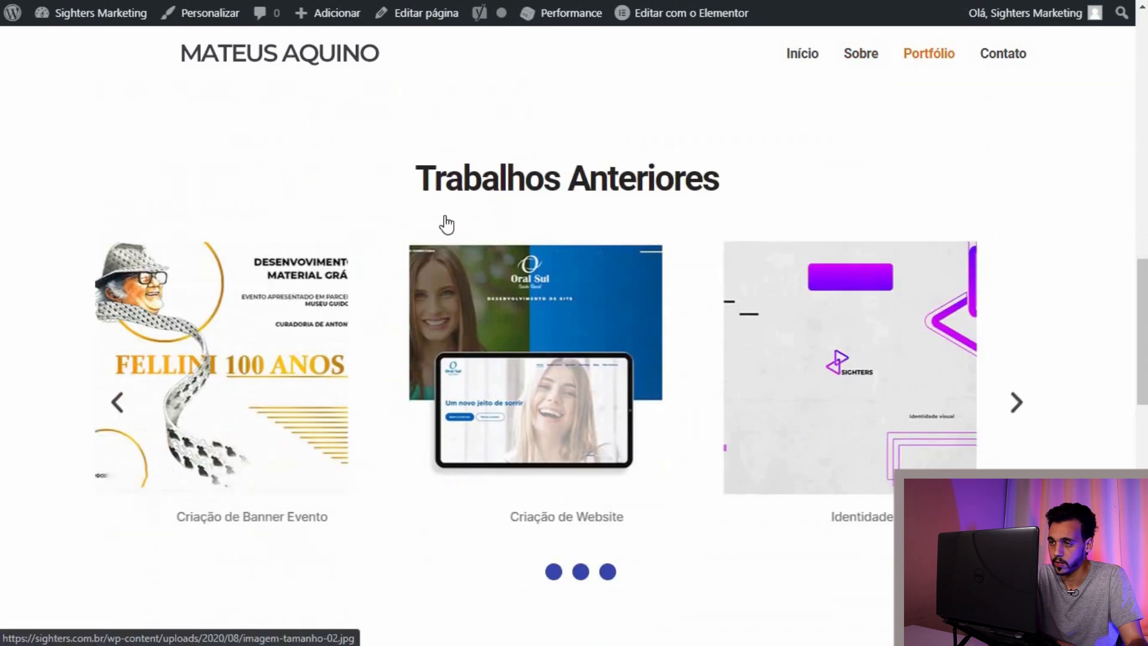
{"action": "left_click", "coordinate": [1012, 52]}
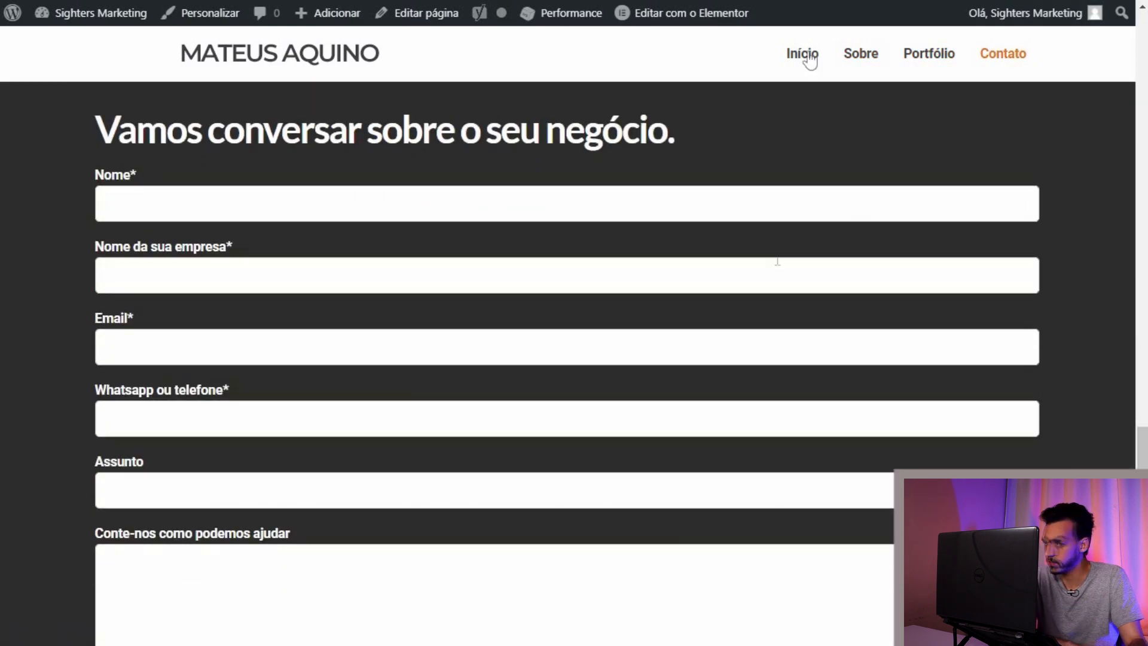
{"action": "left_click", "coordinate": [809, 63]}
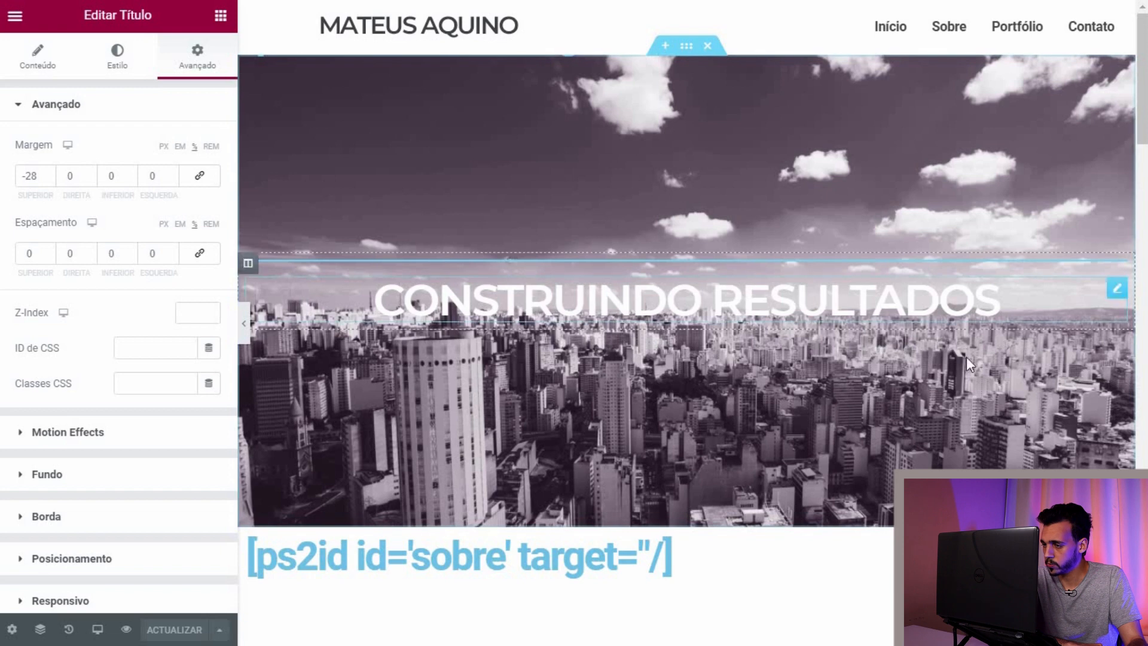
Step: Show the Estilo settings for the heading over the hero image instead of its spacing
{"action": "scroll", "coordinate": [1056, 331], "scroll_direction": "down", "scroll_amount": 4}
{"action": "scroll", "coordinate": [727, 315], "scroll_direction": "down", "scroll_amount": 10}
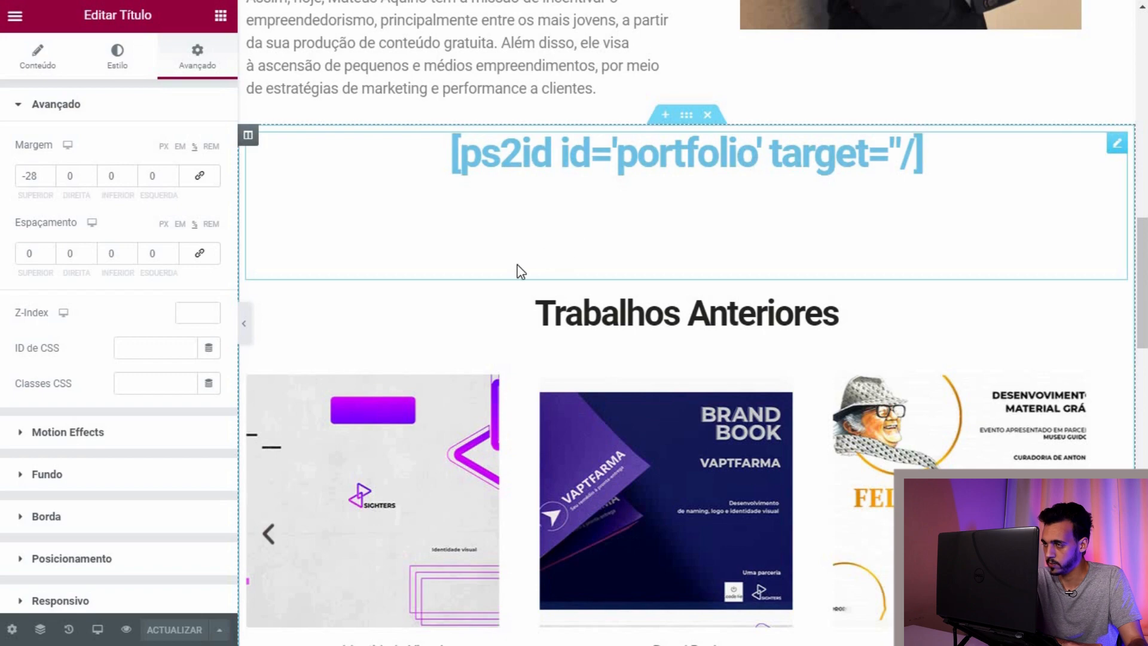
{"action": "scroll", "coordinate": [547, 259], "scroll_direction": "up", "scroll_amount": 15}
{"action": "scroll", "coordinate": [535, 131], "scroll_direction": "down", "scroll_amount": 20}
{"action": "scroll", "coordinate": [547, 180], "scroll_direction": "down", "scroll_amount": 4}
{"action": "scroll", "coordinate": [549, 263], "scroll_direction": "up", "scroll_amount": 20}
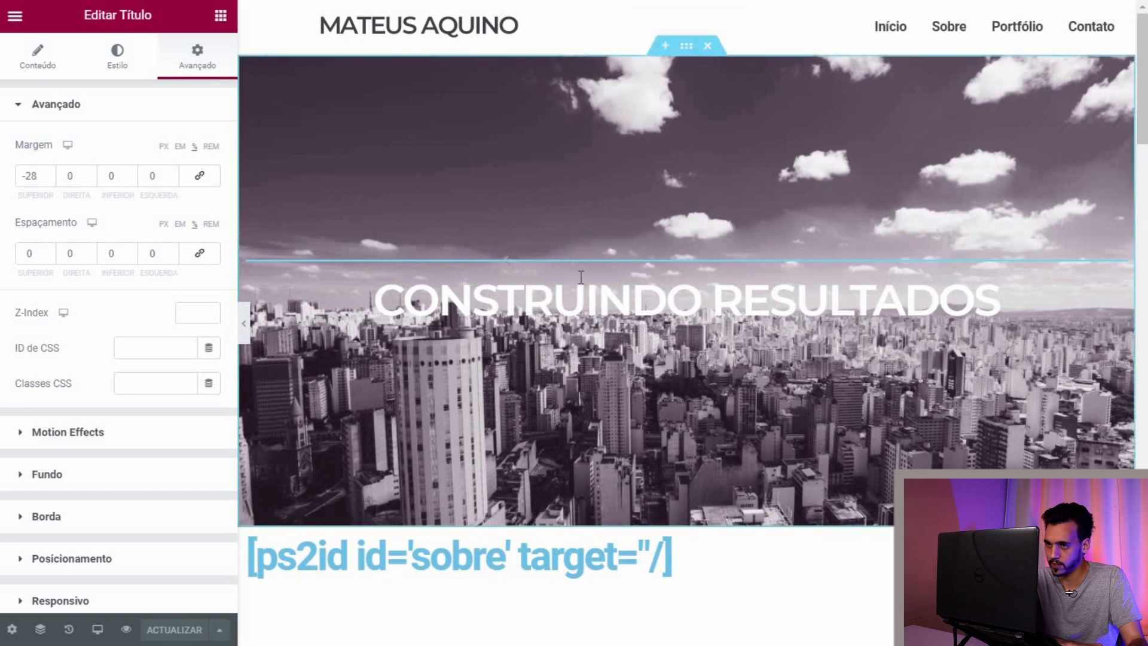
{"action": "left_click", "coordinate": [117, 57]}
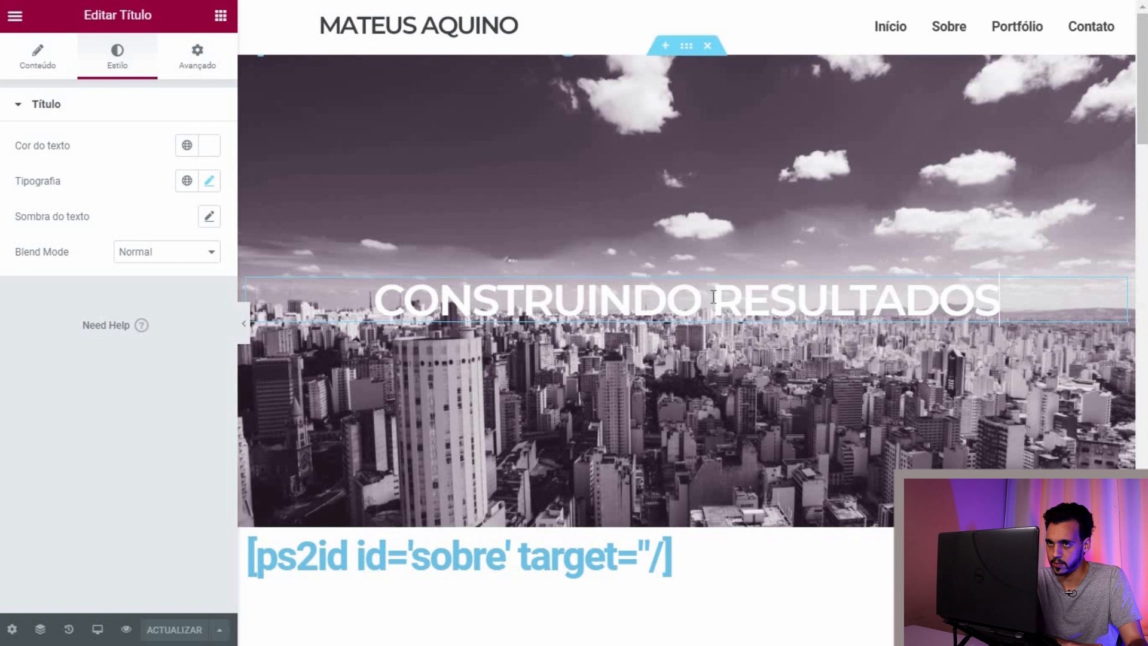
{"action": "right_click", "coordinate": [507, 317]}
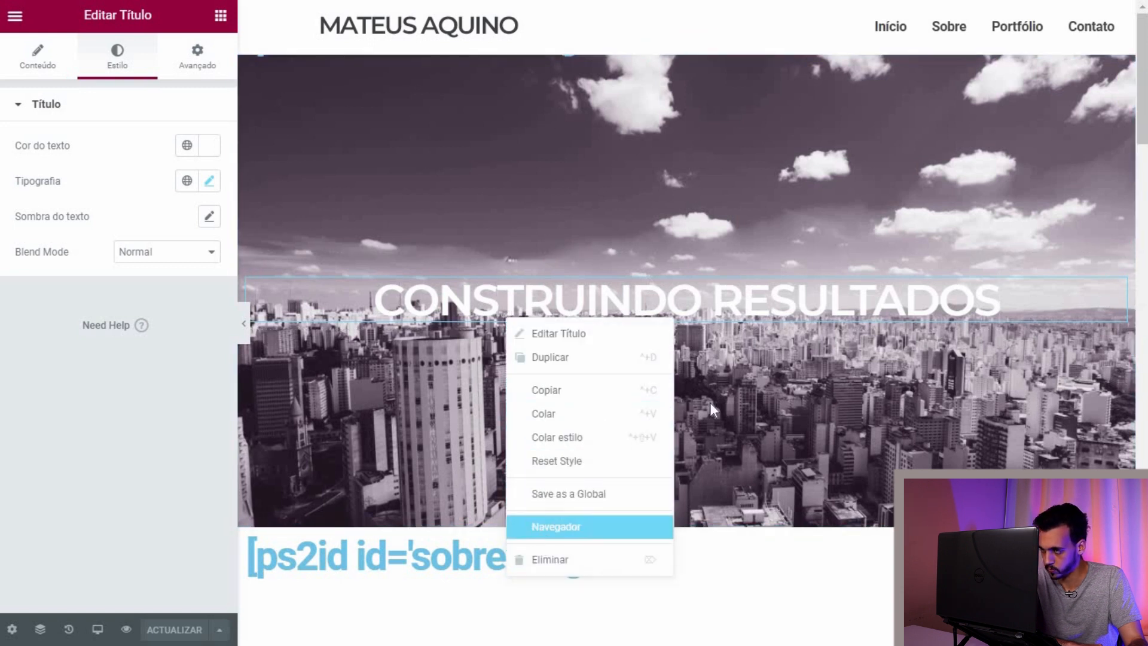
Step: In the Navegador, inspect the CONSTRUINDO RESULTADOS heading's settings and briefly toggle its visibility
{"action": "left_click", "coordinate": [556, 526]}
{"action": "left_click", "coordinate": [1028, 181]}
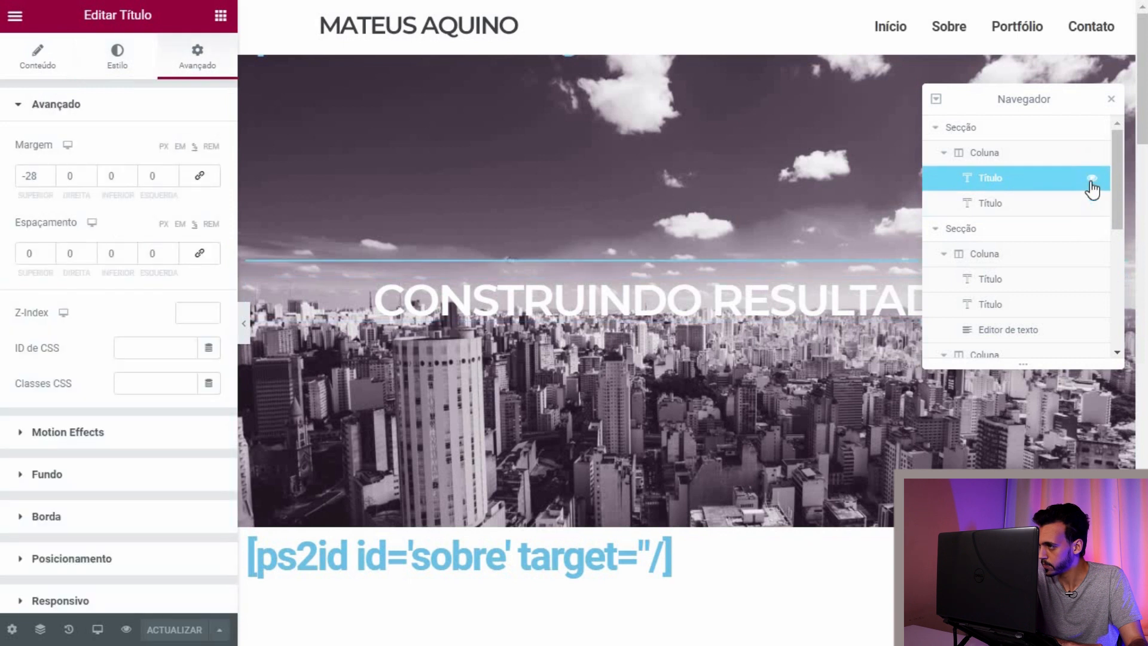
{"action": "left_click", "coordinate": [1041, 206]}
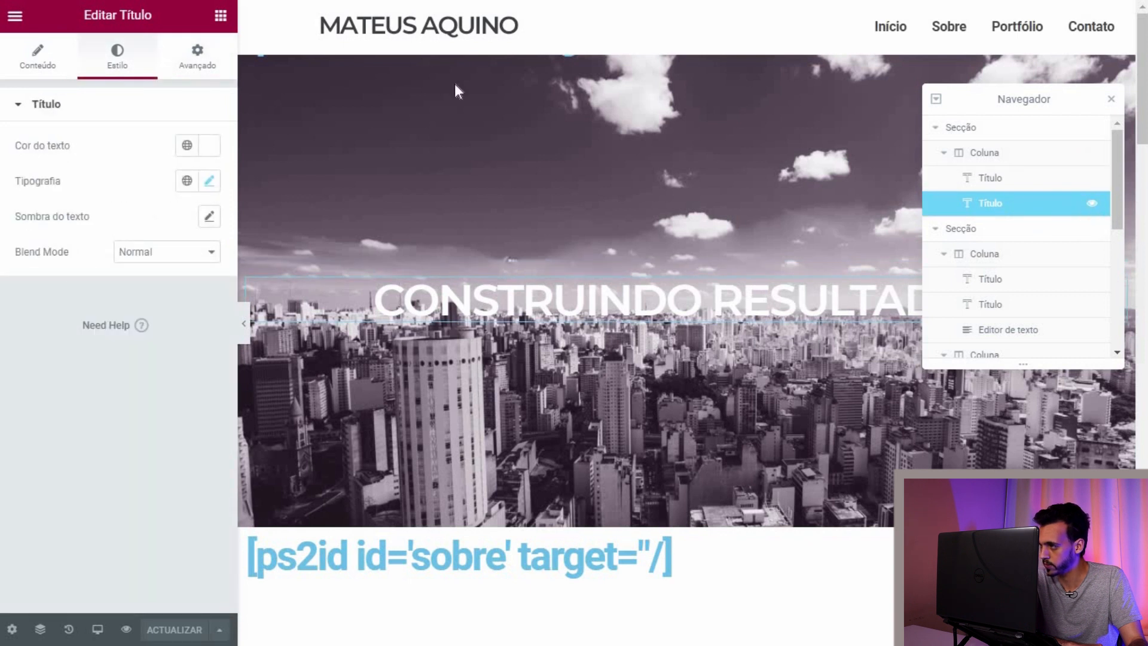
{"action": "left_click", "coordinate": [36, 52]}
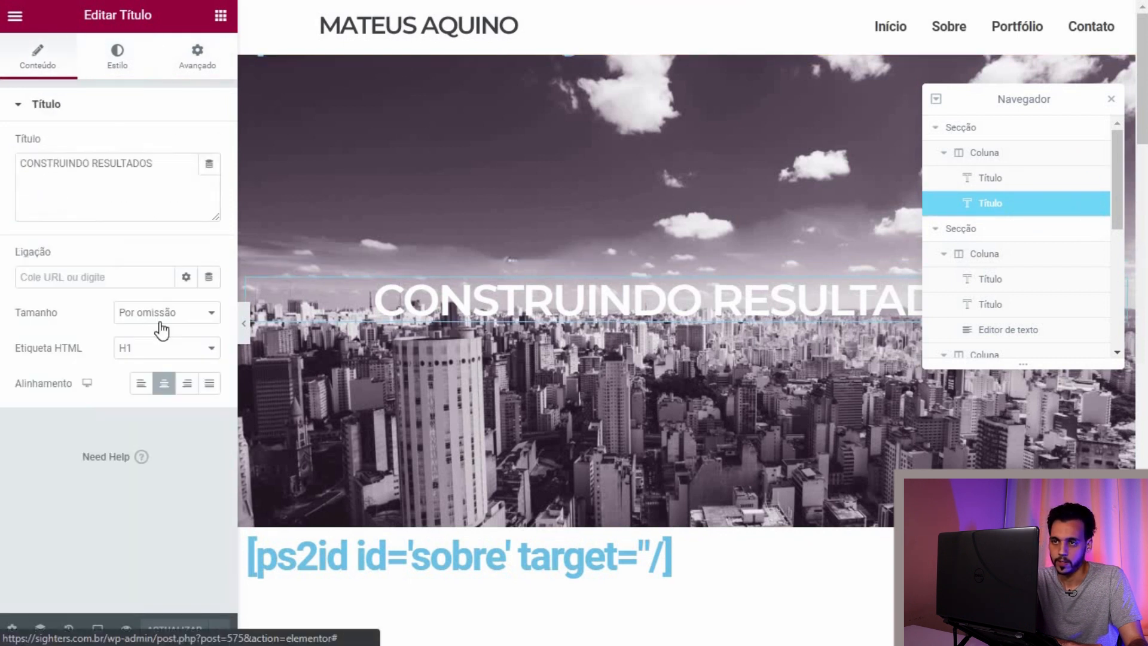
{"action": "left_click", "coordinate": [191, 64]}
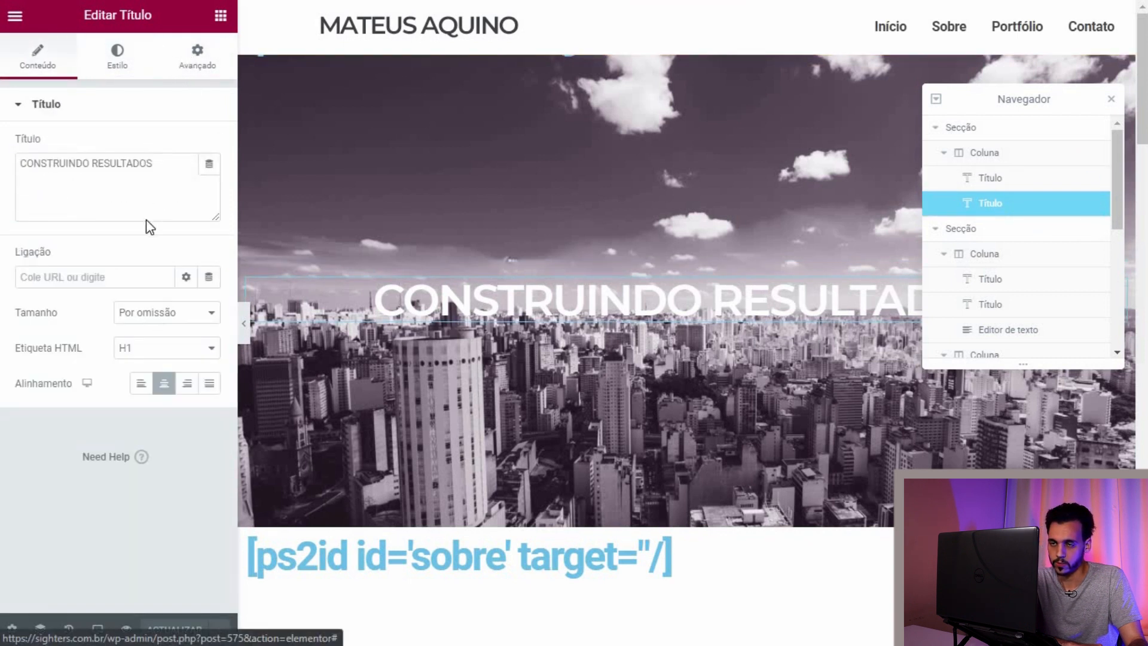
{"action": "left_click", "coordinate": [1090, 206]}
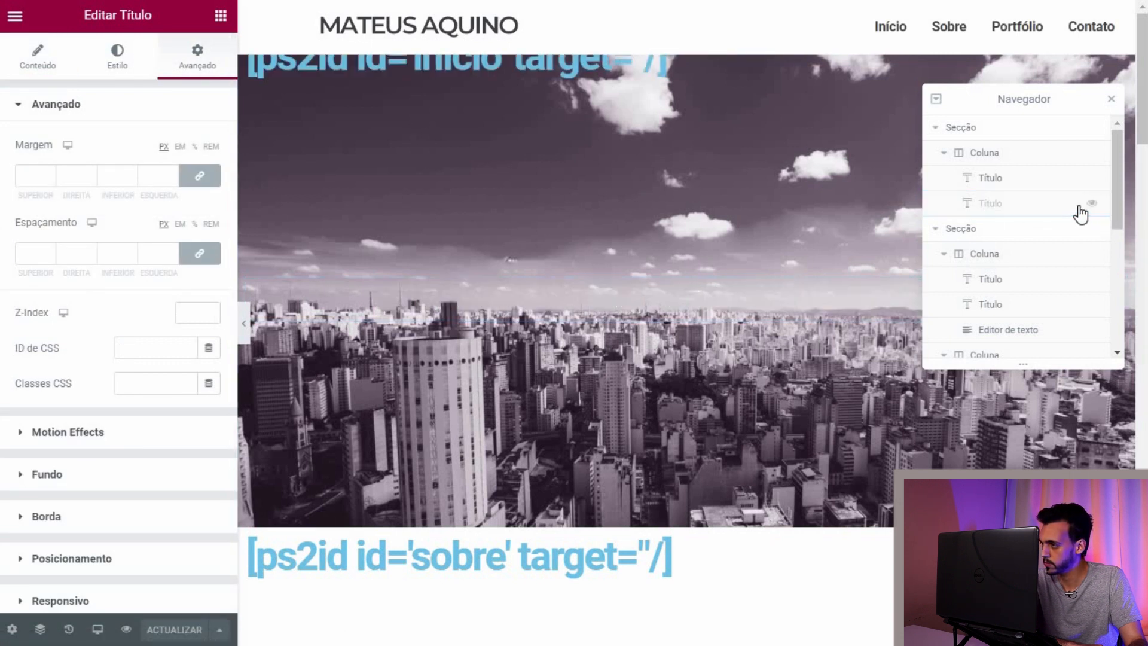
{"action": "left_click", "coordinate": [1091, 206]}
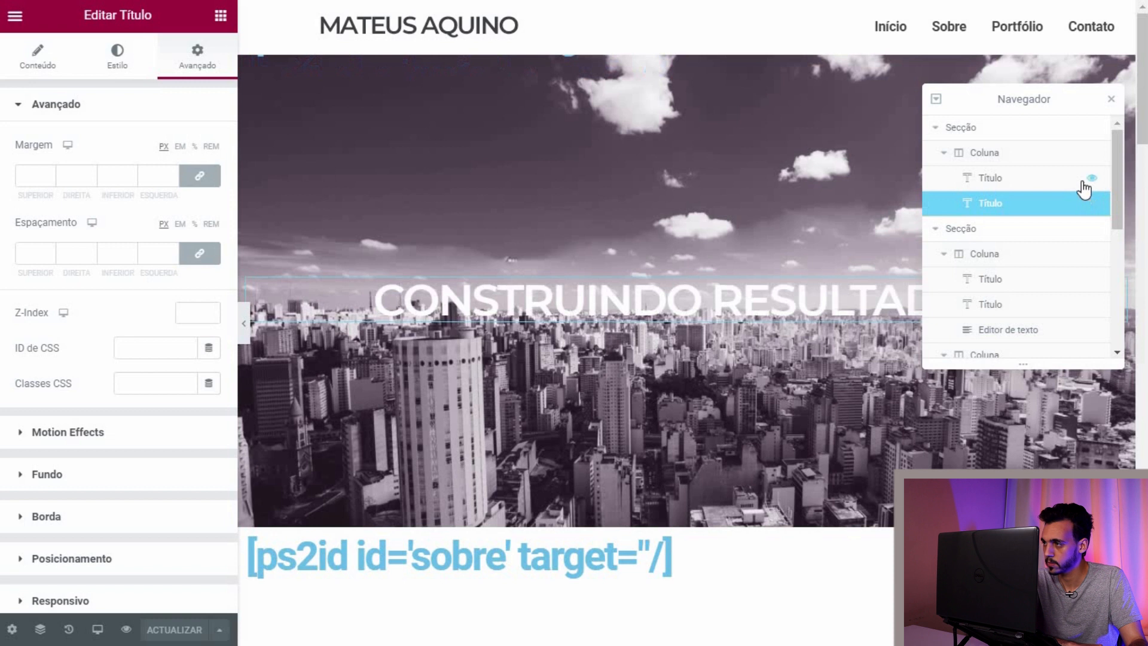
Step: Test the inicio anchor heading's top margin and leave it at -28, hidden behind the hero
{"action": "left_click", "coordinate": [1016, 178]}
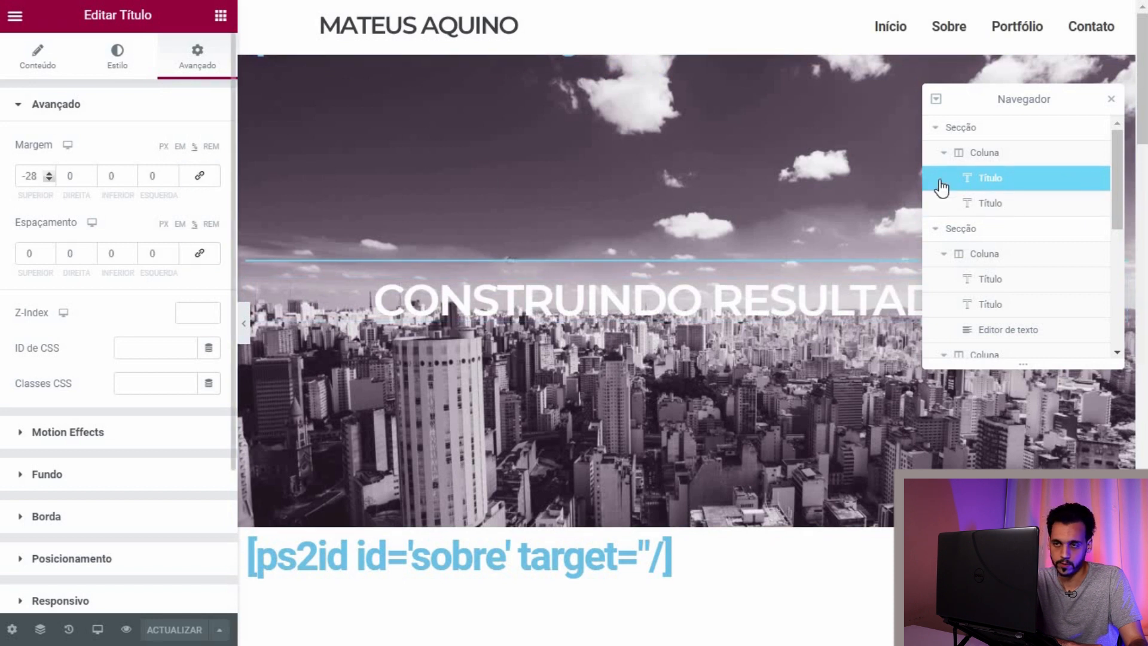
{"action": "left_click", "coordinate": [50, 179]}
{"action": "left_click", "coordinate": [50, 179]}
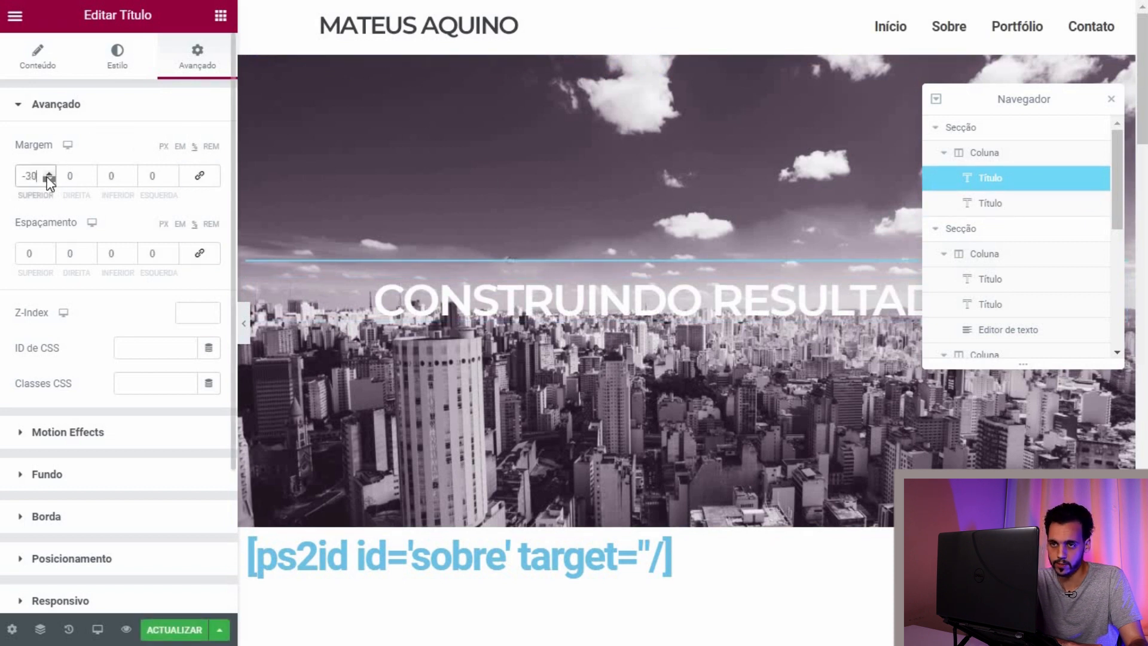
{"action": "left_click", "coordinate": [47, 174]}
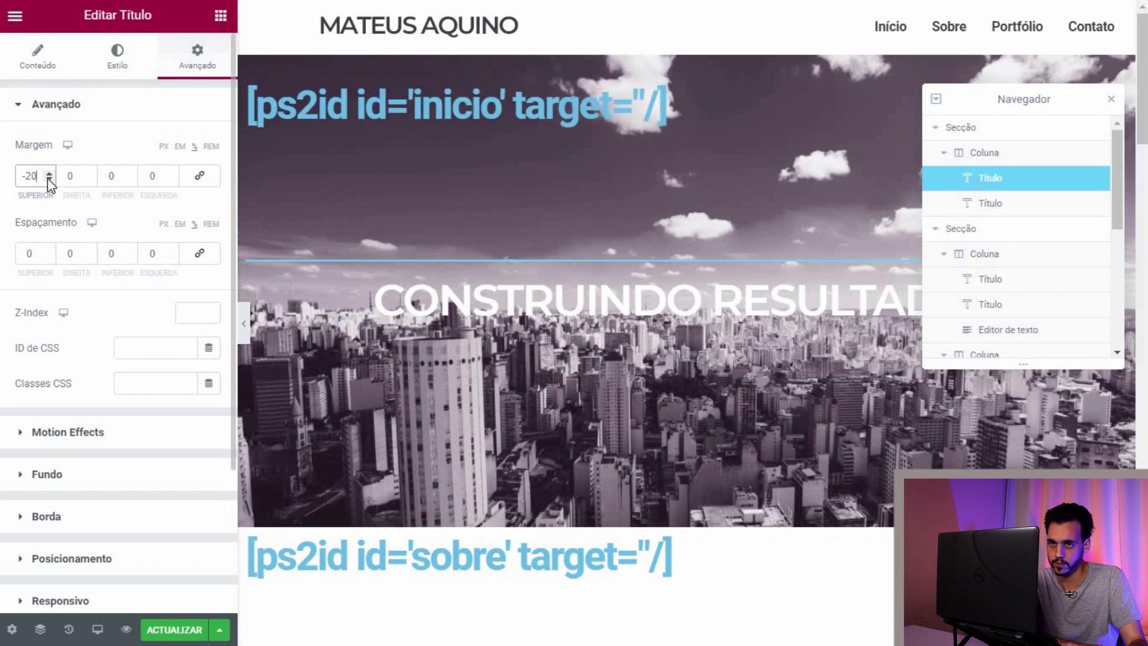
{"action": "left_click", "coordinate": [49, 179]}
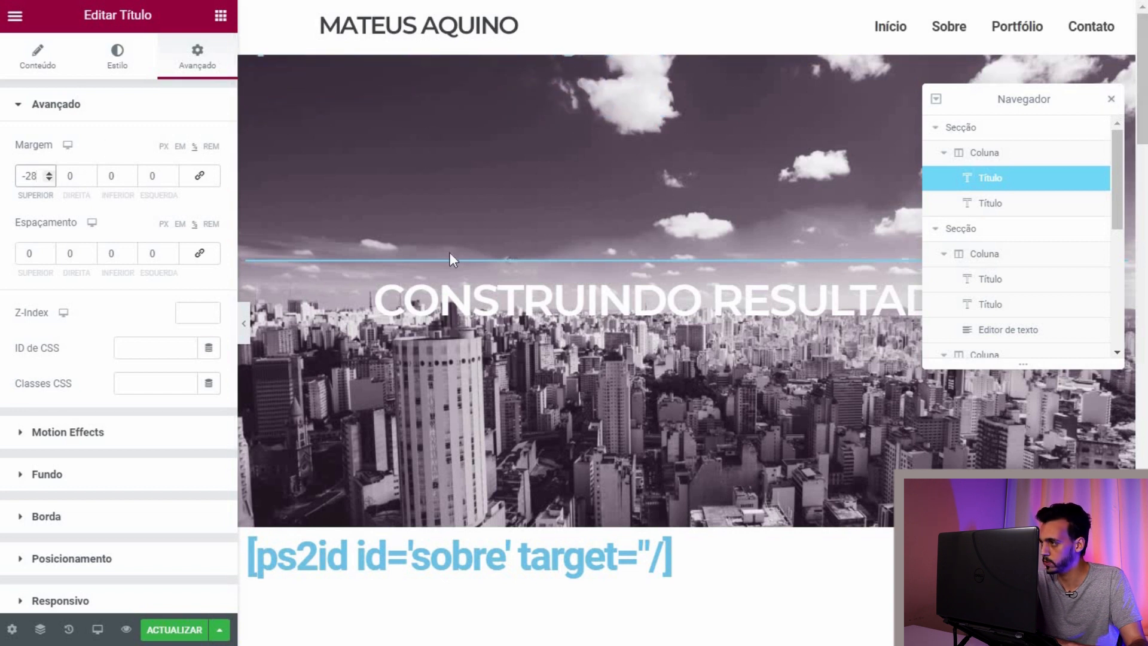
Step: Review the page and save the changes with ACTUALIZAR
{"action": "scroll", "coordinate": [513, 235], "scroll_direction": "down", "scroll_amount": 5}
{"action": "scroll", "coordinate": [514, 246], "scroll_direction": "down", "scroll_amount": 4}
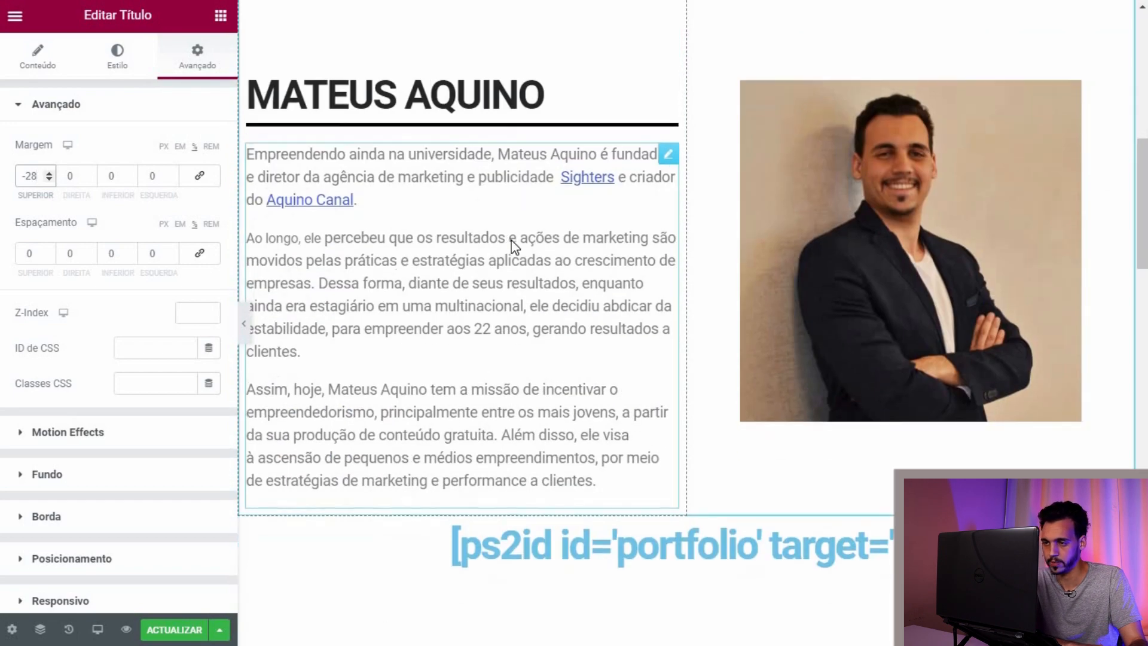
{"action": "scroll", "coordinate": [514, 246], "scroll_direction": "down", "scroll_amount": 15}
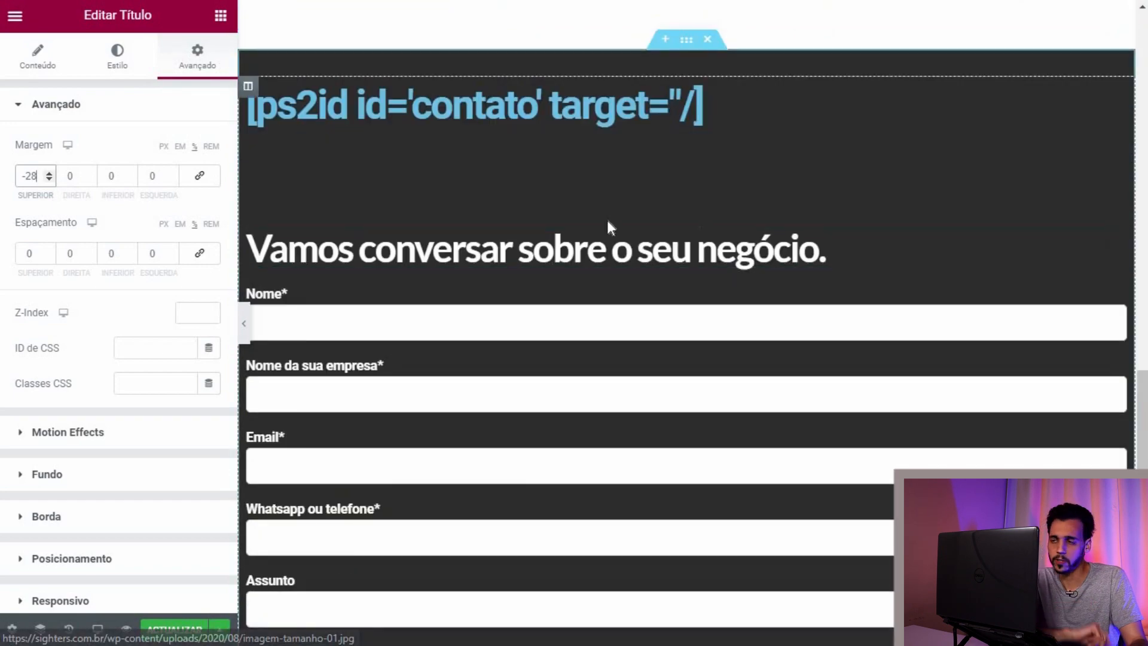
{"action": "scroll", "coordinate": [607, 225], "scroll_direction": "down", "scroll_amount": 11}
{"action": "scroll", "coordinate": [602, 264], "scroll_direction": "up", "scroll_amount": 10}
{"action": "scroll", "coordinate": [602, 268], "scroll_direction": "up", "scroll_amount": 20}
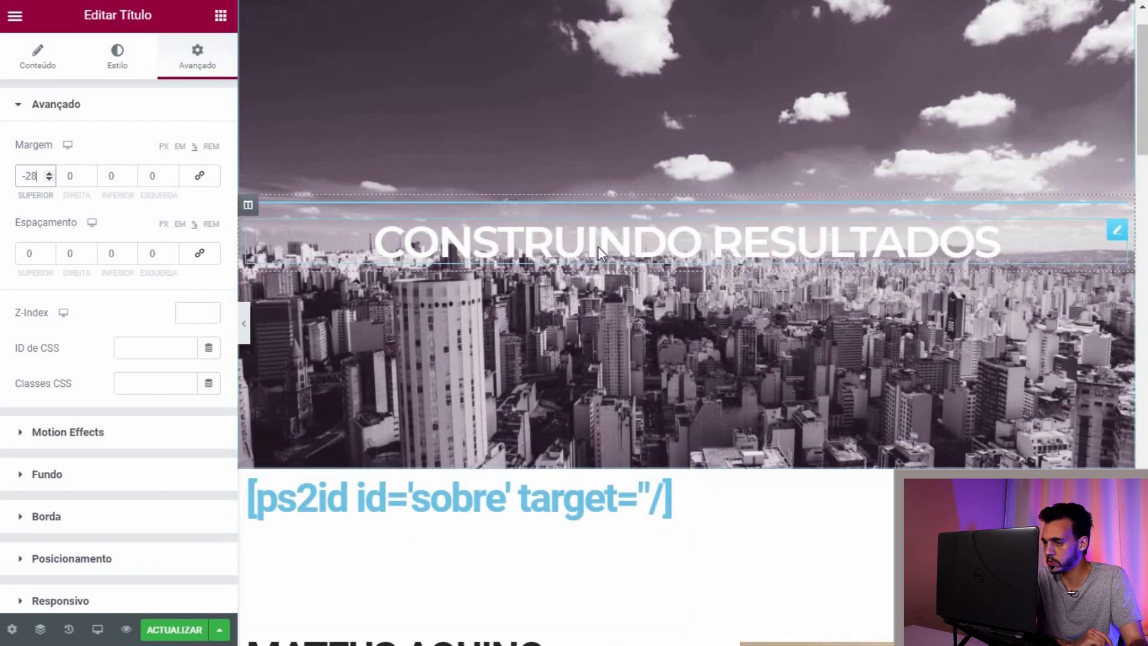
{"action": "scroll", "coordinate": [598, 246], "scroll_direction": "up", "scroll_amount": 1}
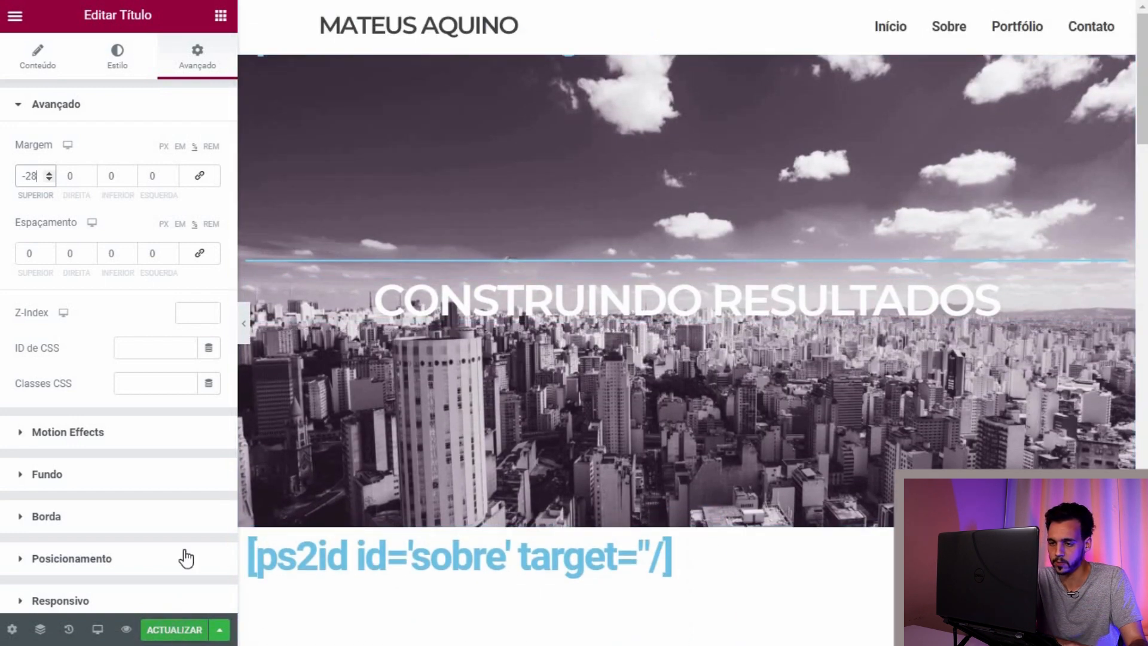
{"action": "left_click", "coordinate": [174, 630]}
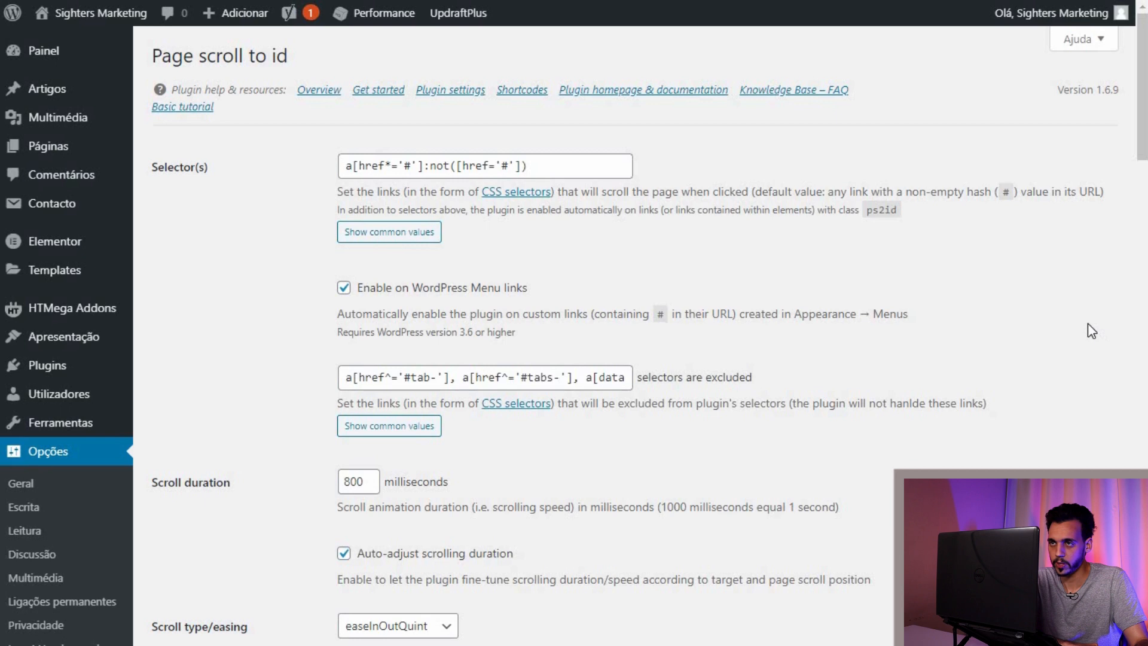
Step: Scroll through the Page scroll to id settings, checking the 800 milliseconds scroll duration
{"action": "scroll", "coordinate": [1104, 323], "scroll_direction": "down", "scroll_amount": 3}
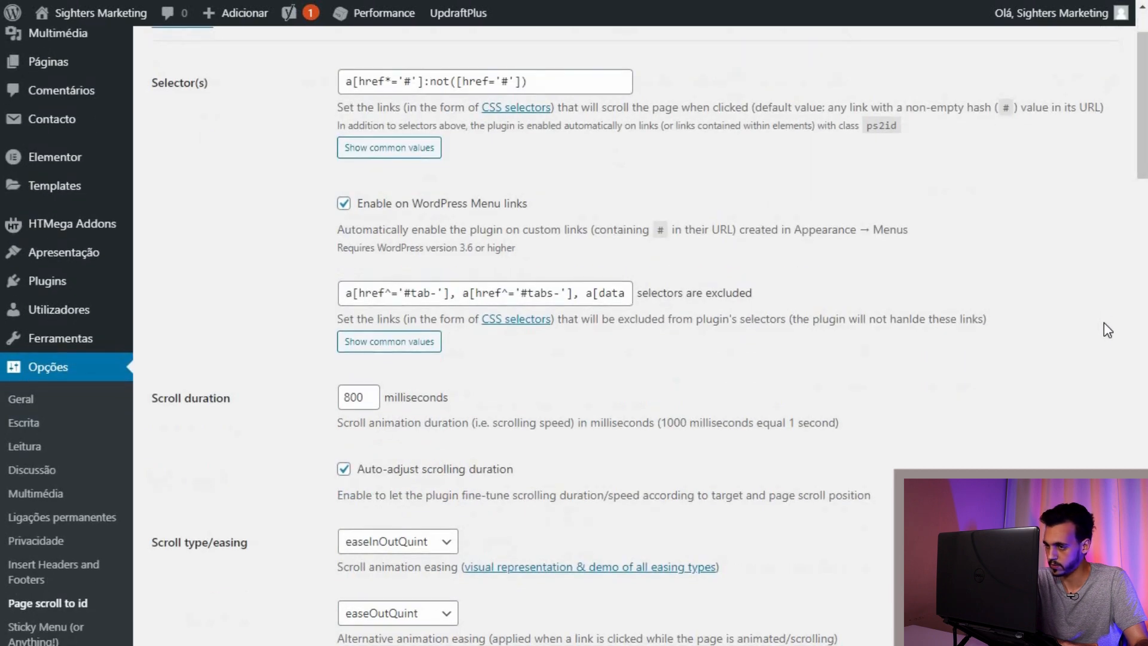
{"action": "scroll", "coordinate": [1104, 323], "scroll_direction": "down", "scroll_amount": 1}
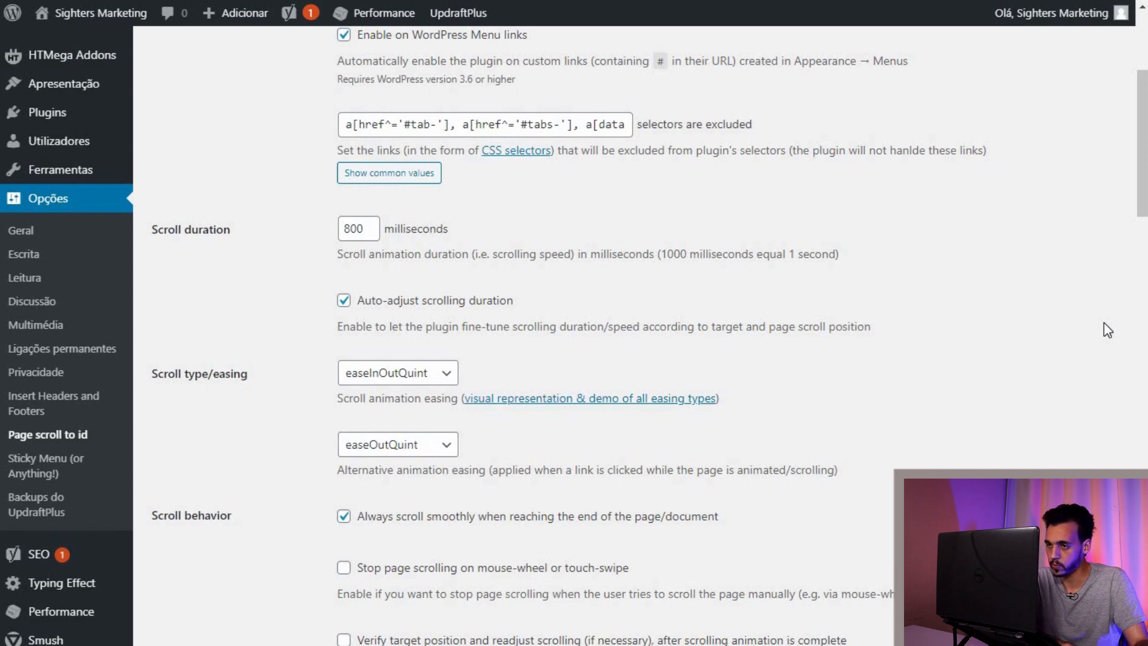
{"action": "scroll", "coordinate": [1103, 323], "scroll_direction": "down", "scroll_amount": 3}
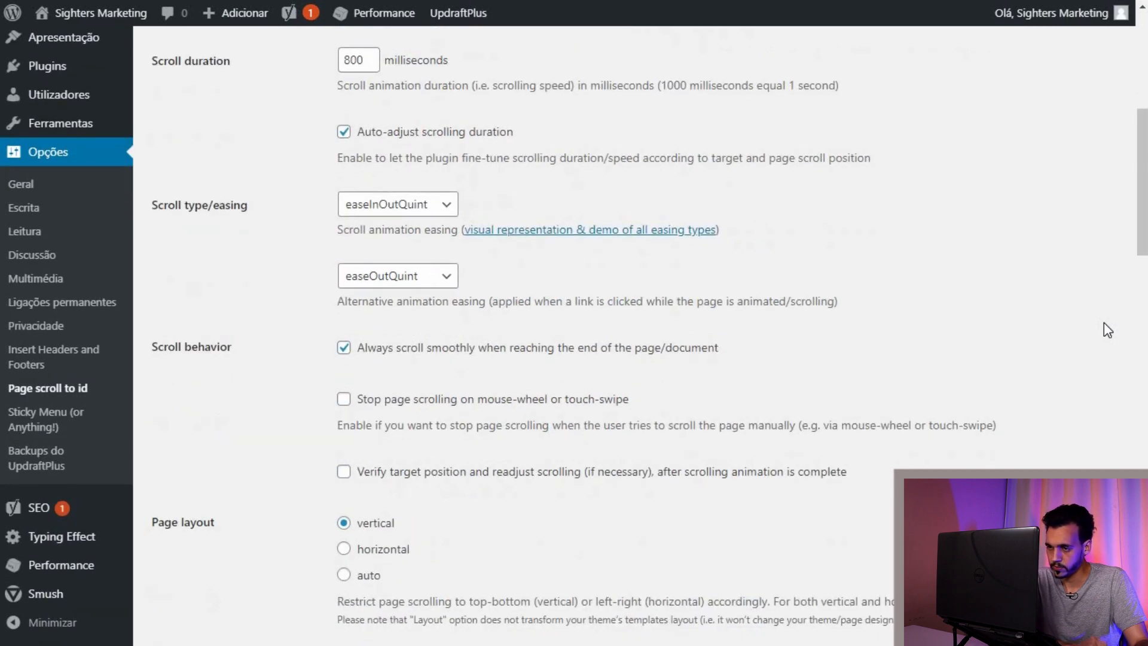
{"action": "scroll", "coordinate": [1104, 323], "scroll_direction": "down", "scroll_amount": 2}
{"action": "scroll", "coordinate": [1104, 323], "scroll_direction": "down", "scroll_amount": 5}
{"action": "scroll", "coordinate": [1104, 324], "scroll_direction": "down", "scroll_amount": 5}
{"action": "scroll", "coordinate": [1104, 330], "scroll_direction": "down", "scroll_amount": 8}
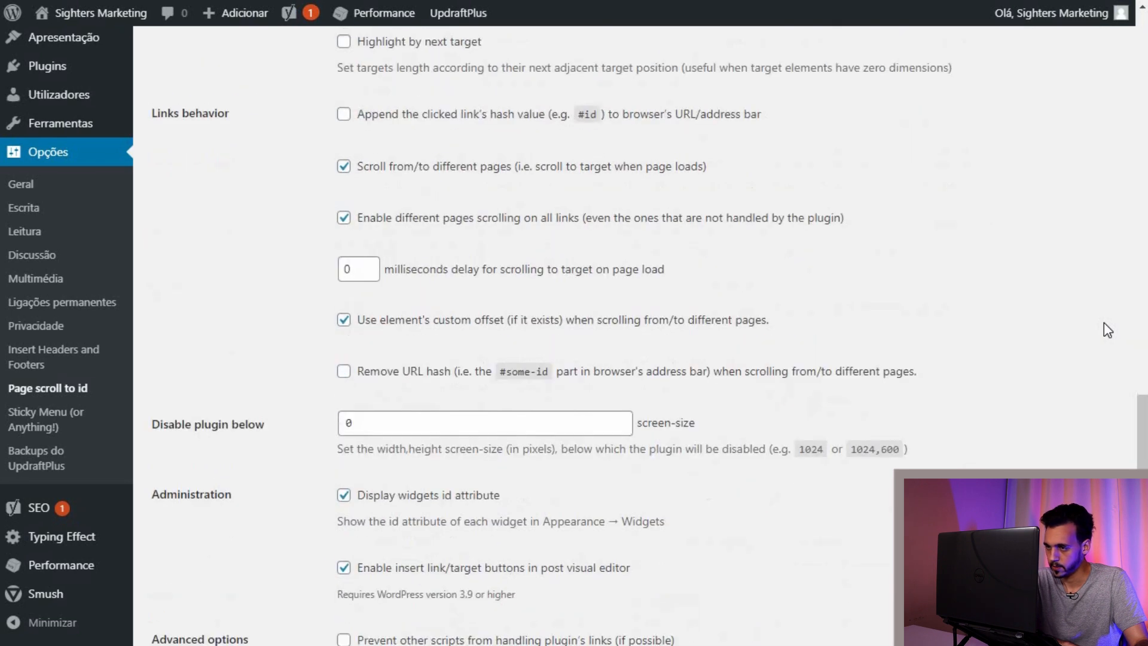
{"action": "scroll", "coordinate": [1104, 324], "scroll_direction": "down", "scroll_amount": 6}
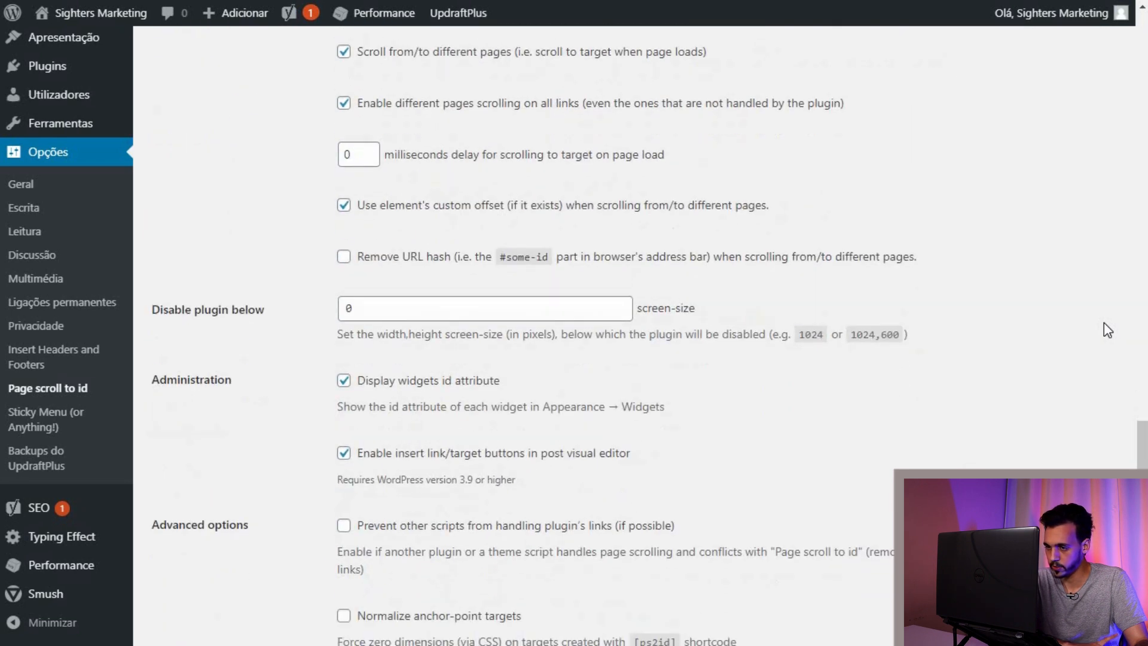
{"action": "scroll", "coordinate": [1104, 324], "scroll_direction": "down", "scroll_amount": 1}
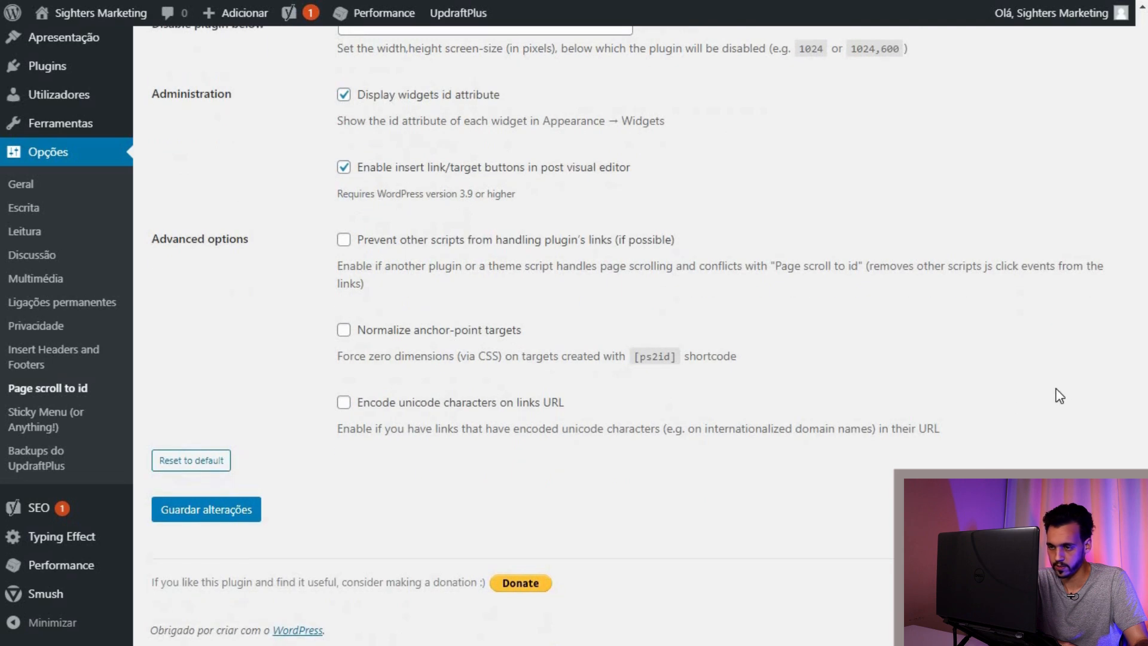
{"action": "scroll", "coordinate": [1062, 399], "scroll_direction": "up", "scroll_amount": 20}
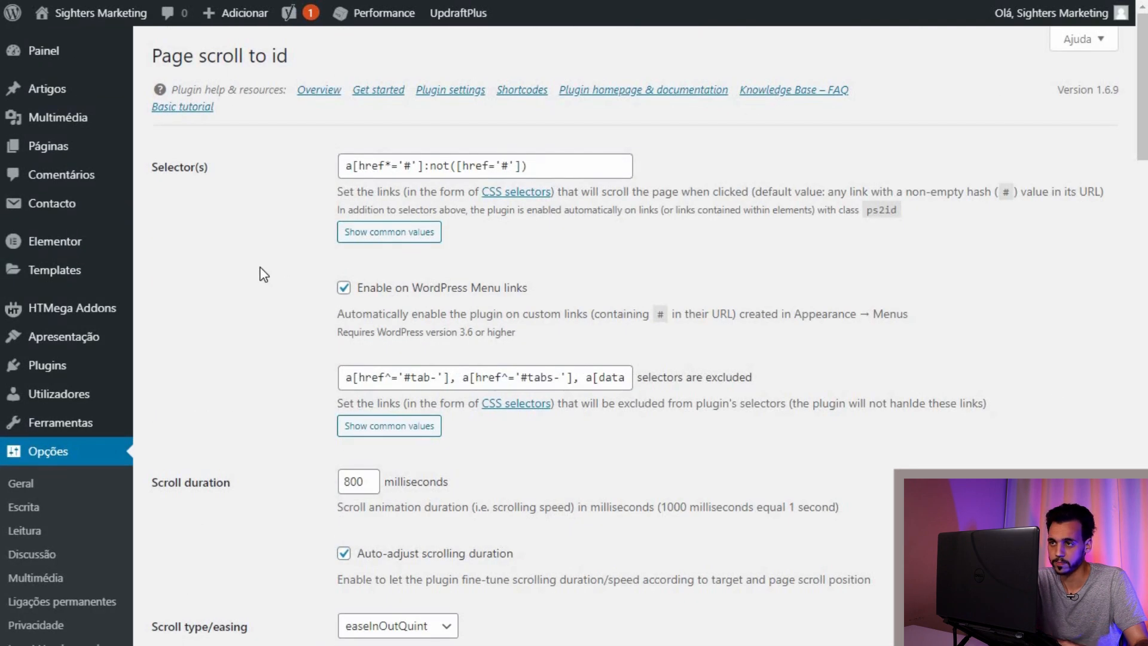